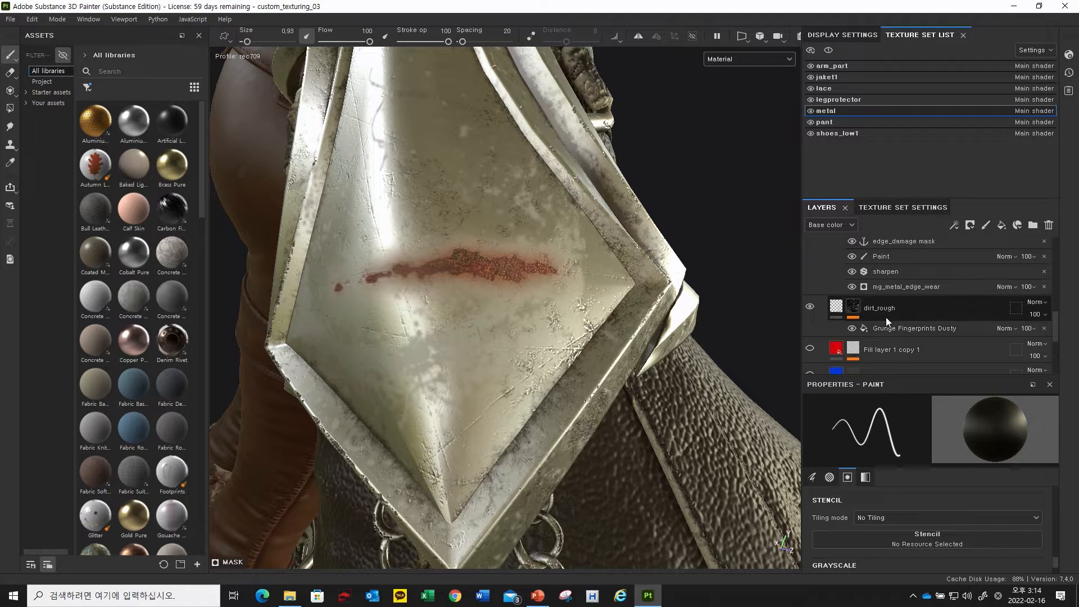
Step: Toggle the dirt_rough layer's visibility to compare its effect on the metal plate, and review the layers above it
scroll(904, 316, "up", 1)
left_click(811, 341)
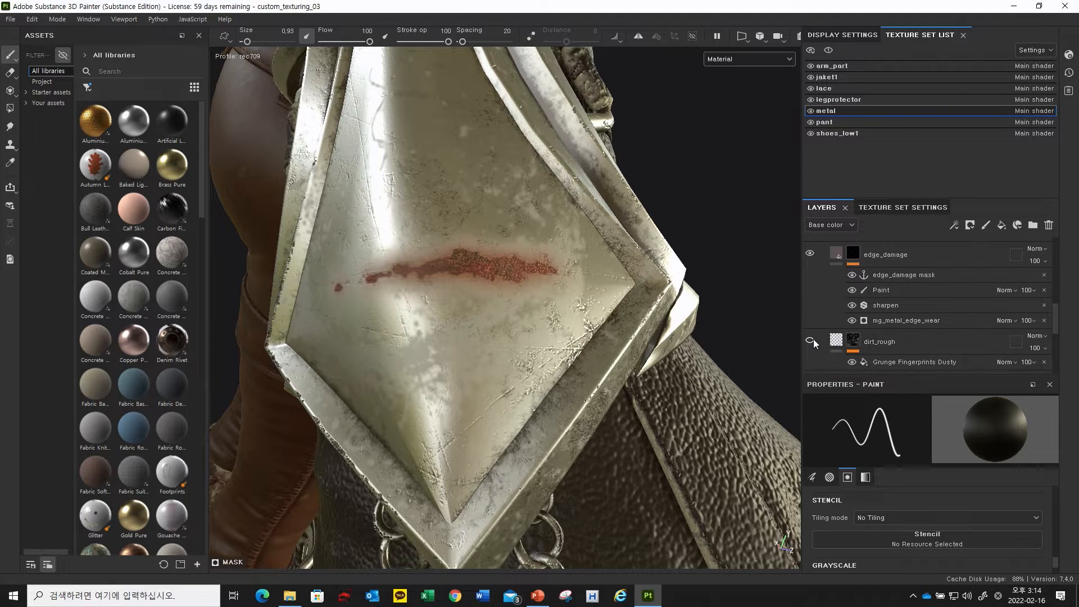
left_click(811, 341)
scroll(818, 305, "up", 1)
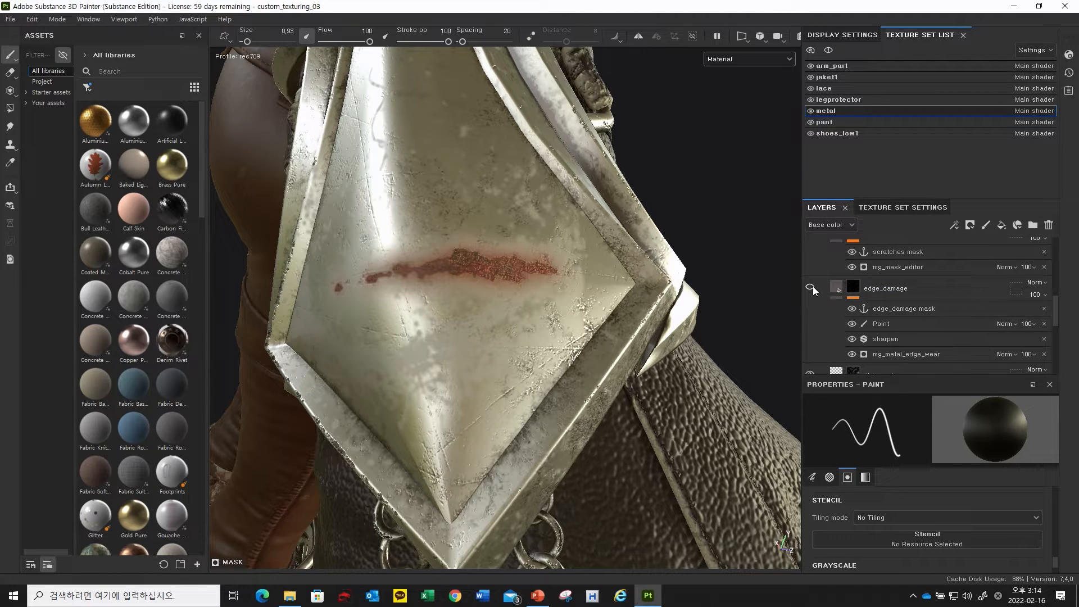
scroll(825, 287, "up", 1)
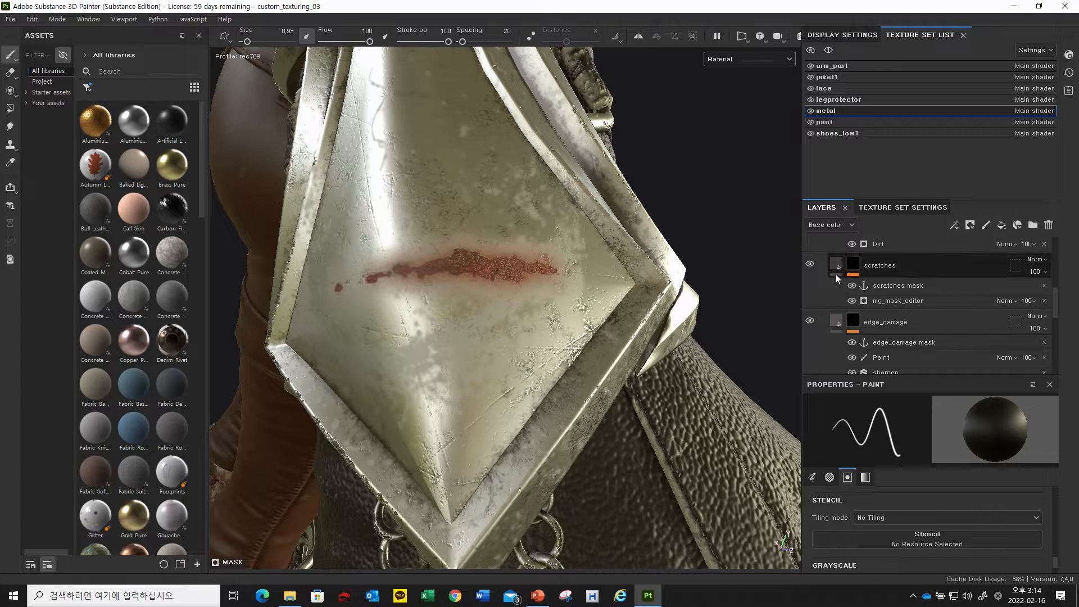
scroll(825, 288, "up", 2)
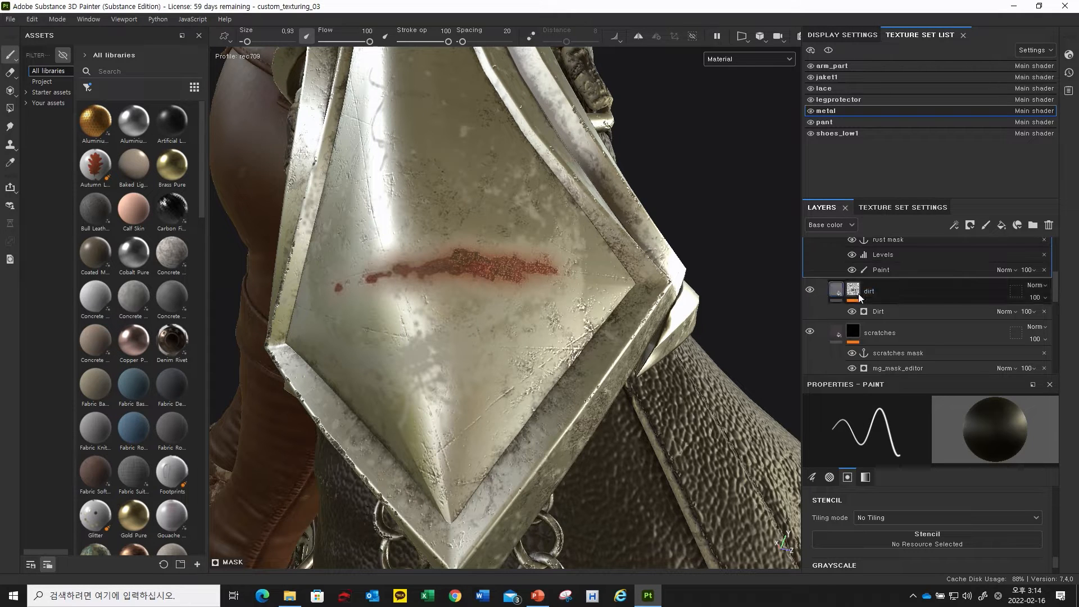
Step: Toggle the dirt layer's visibility off and on repeatedly to compare the metal plate's surface with and without it
left_click(810, 291)
left_click(810, 290)
left_click(810, 290)
left_click(810, 291)
left_click_drag(397, 217, 602, 255, "alt")
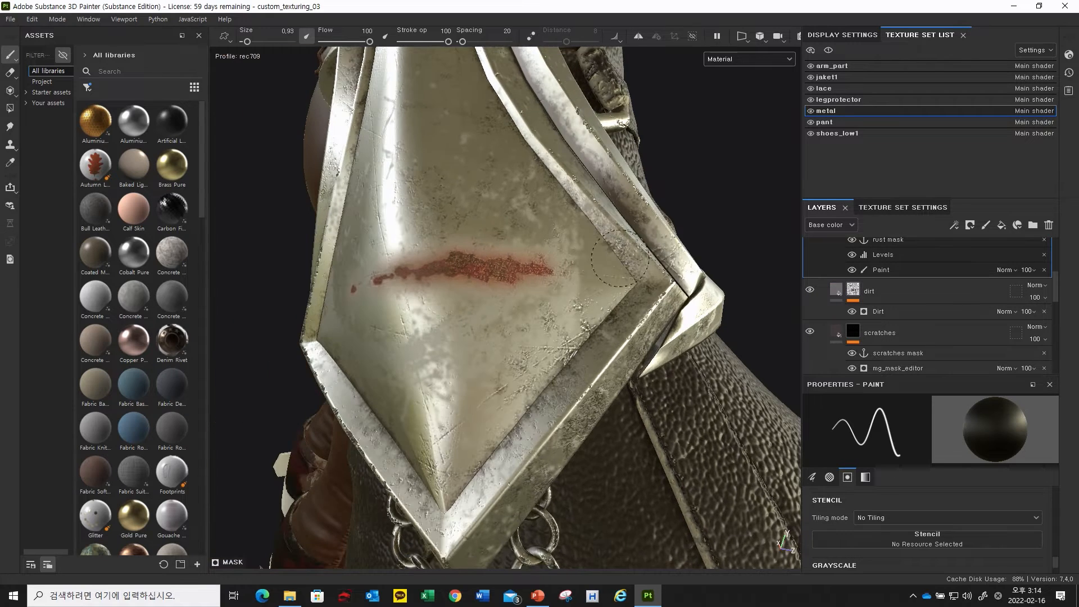
left_click(810, 291)
left_click(810, 291)
Step: Examine the rust streak and dirt on the metal plate from several angles along with the rust and dirt layers
mouse_move(626, 330)
left_mouse_down("alt")
mouse_move(489, 320)
mouse_move(417, 286)
mouse_move(347, 292)
mouse_move(419, 325)
left_mouse_up("alt")
left_click_drag(337, 256, 534, 295, "alt")
middle_click_drag(472, 260, 449, 174, "alt")
left_click_drag(506, 306, 568, 304, "alt")
scroll(869, 275, "up", 1)
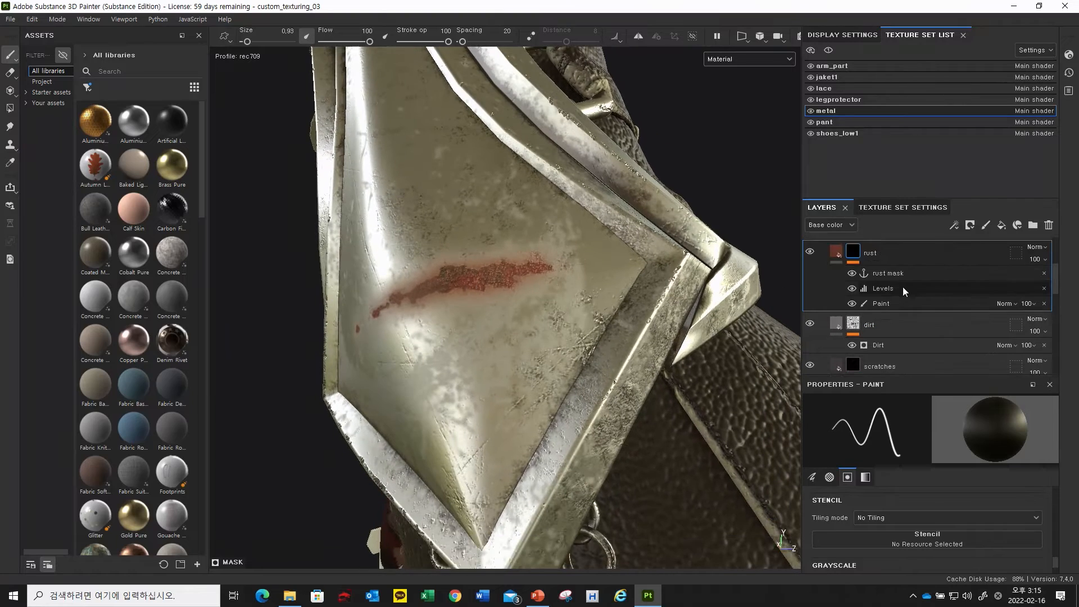
mouse_move(465, 323)
left_mouse_down("alt")
mouse_move(444, 345)
mouse_move(478, 309)
left_mouse_up("alt")
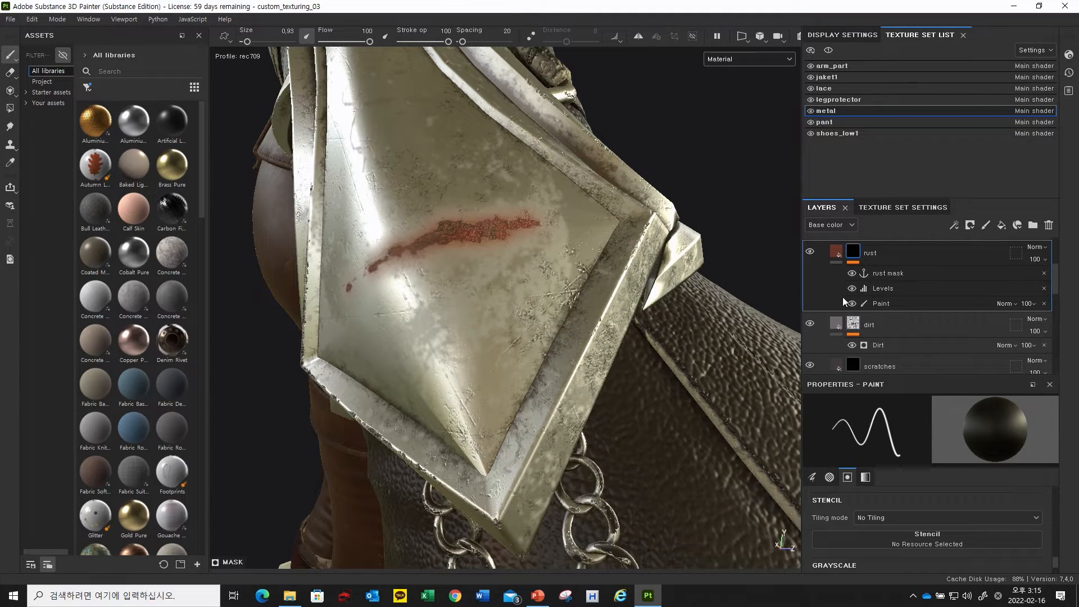
scroll(882, 293, "up", 1)
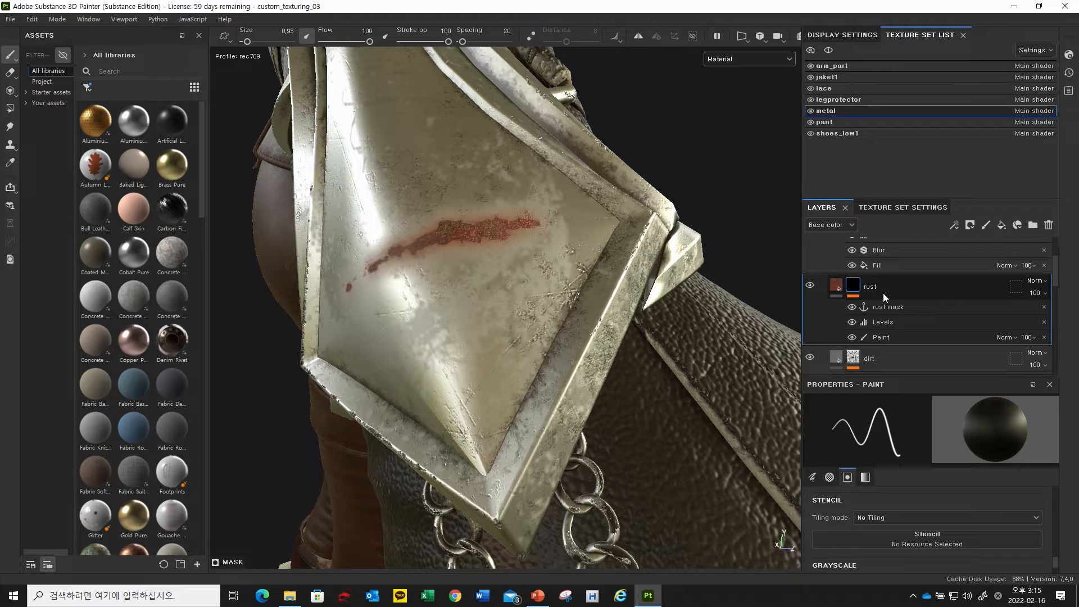
left_click_drag(606, 303, 537, 314, "alt")
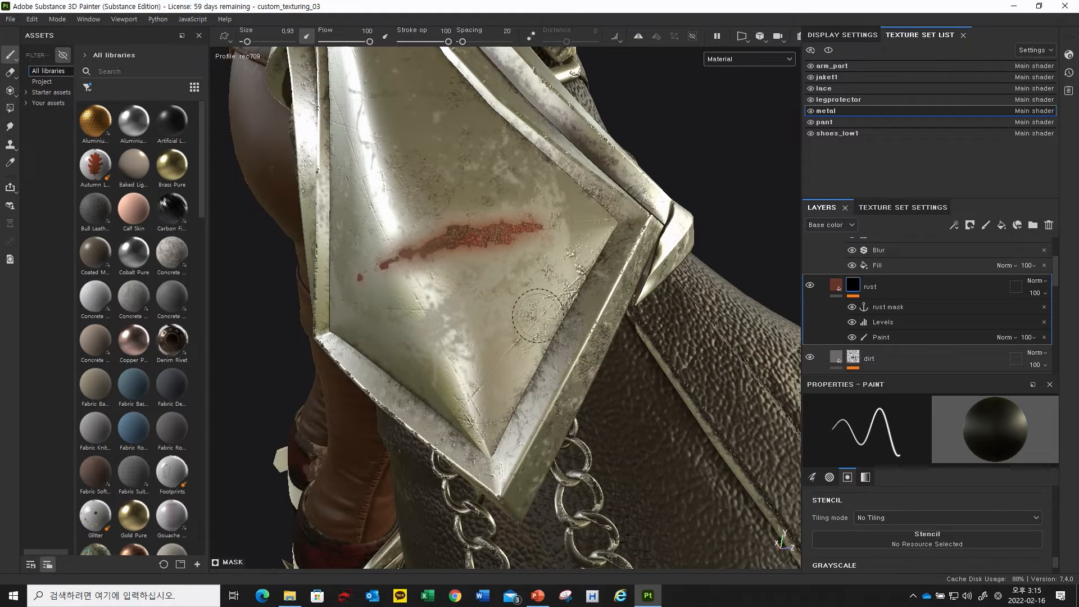
scroll(858, 305, "up", 1)
left_click_drag(416, 287, 433, 277, "alt")
scroll(830, 305, "down", 2)
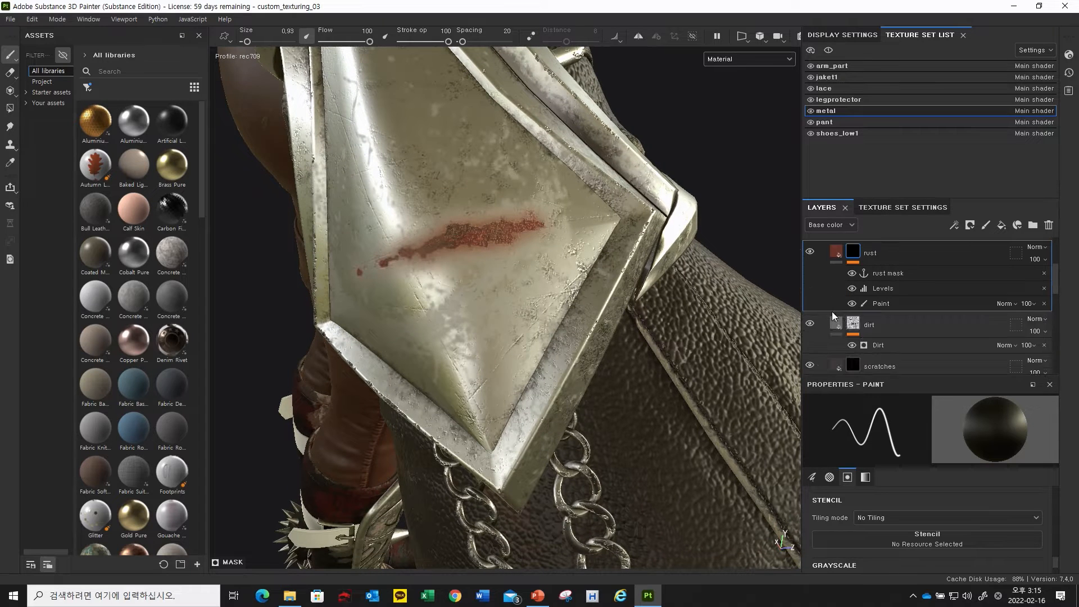
Step: Hide the rust layer and Fill layer 2 so the metal plate is free of the painted rust streak
scroll(826, 281, "up", 1)
left_click(809, 286)
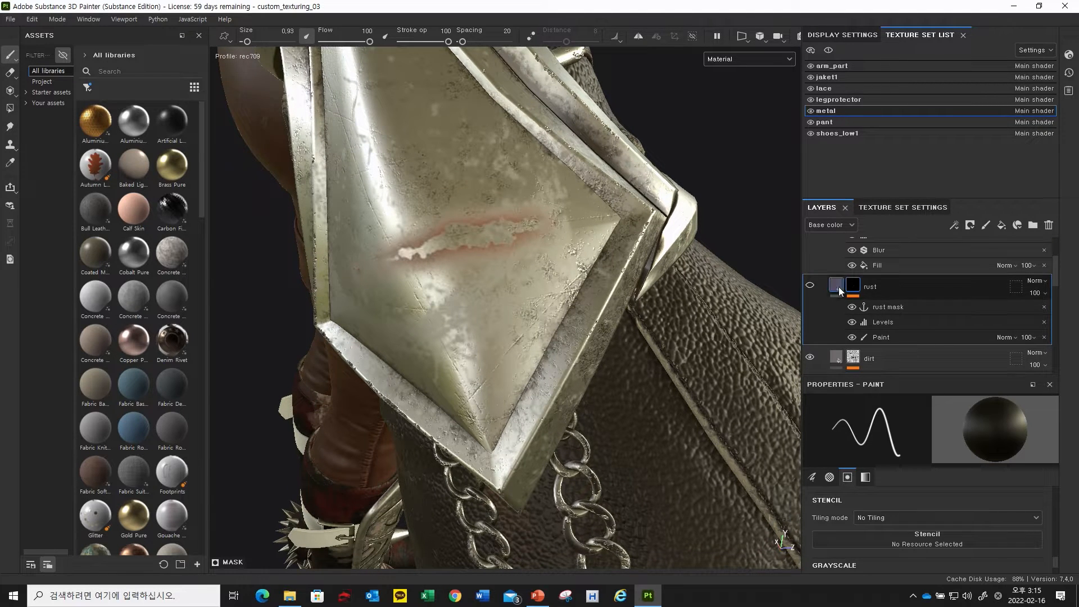
left_click_drag(506, 236, 540, 241, "alt")
scroll(841, 282, "up", 2)
left_click(810, 275)
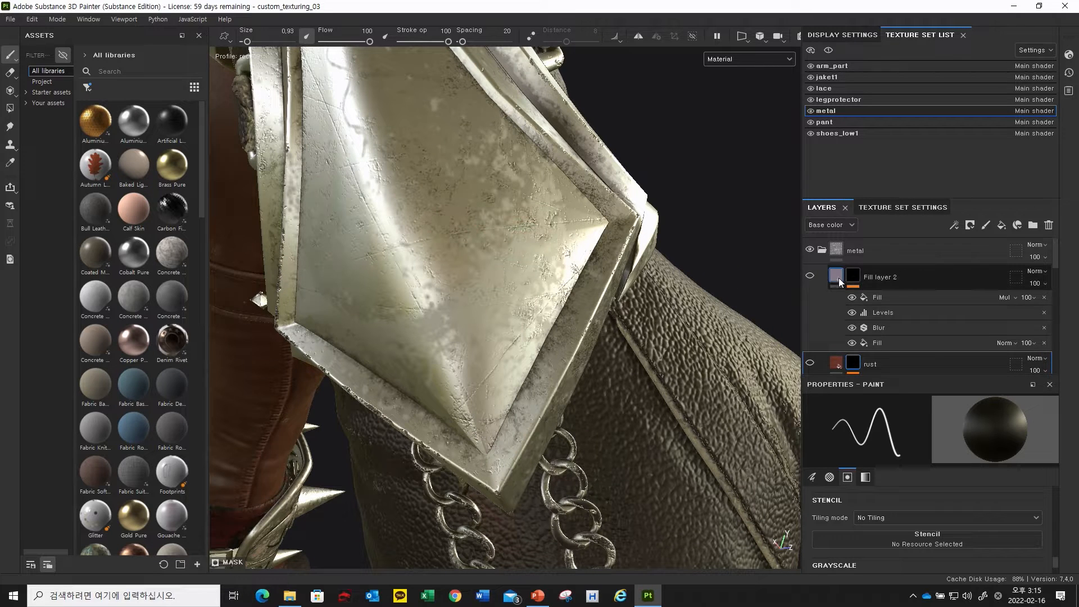
Step: Add a new fill layer directly above Fill layer 2 and search the material library for "rust"
left_click(940, 269)
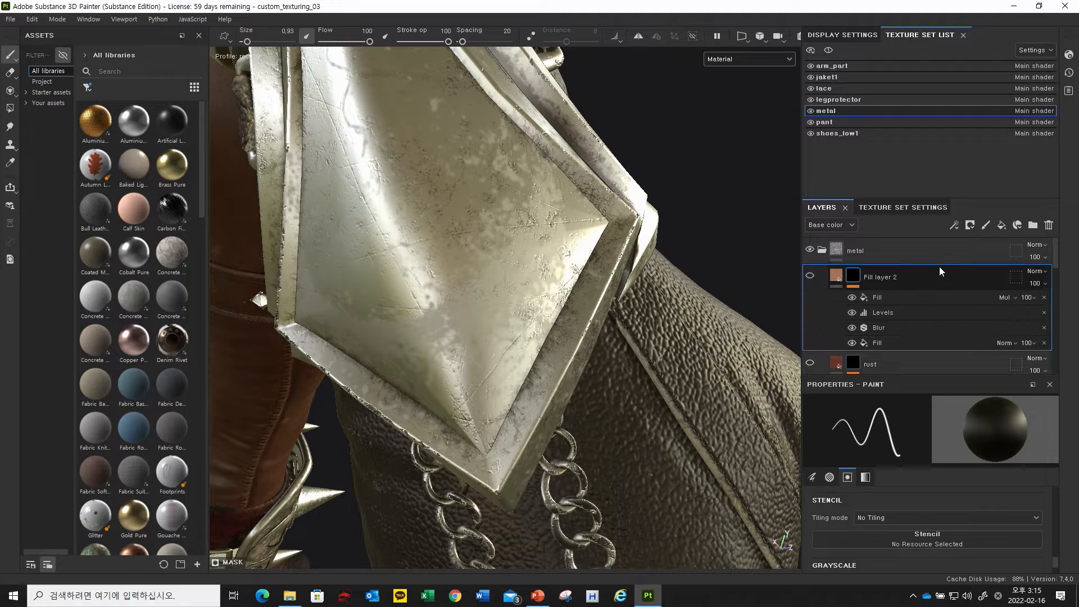
left_click(1000, 227)
left_click_drag(496, 254, 410, 235, "alt")
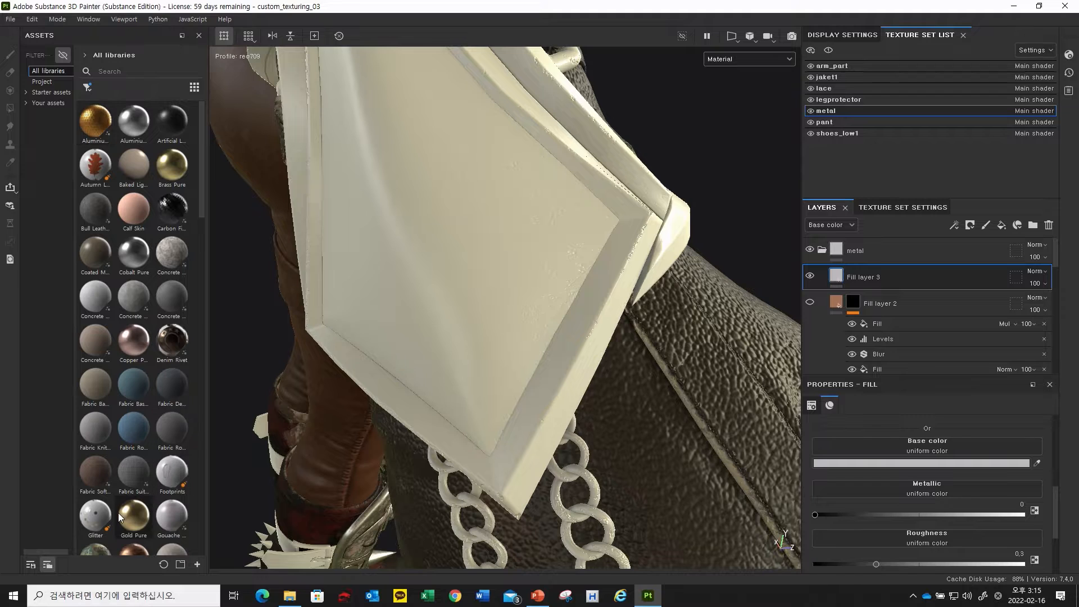
scroll(118, 513, "down", 9)
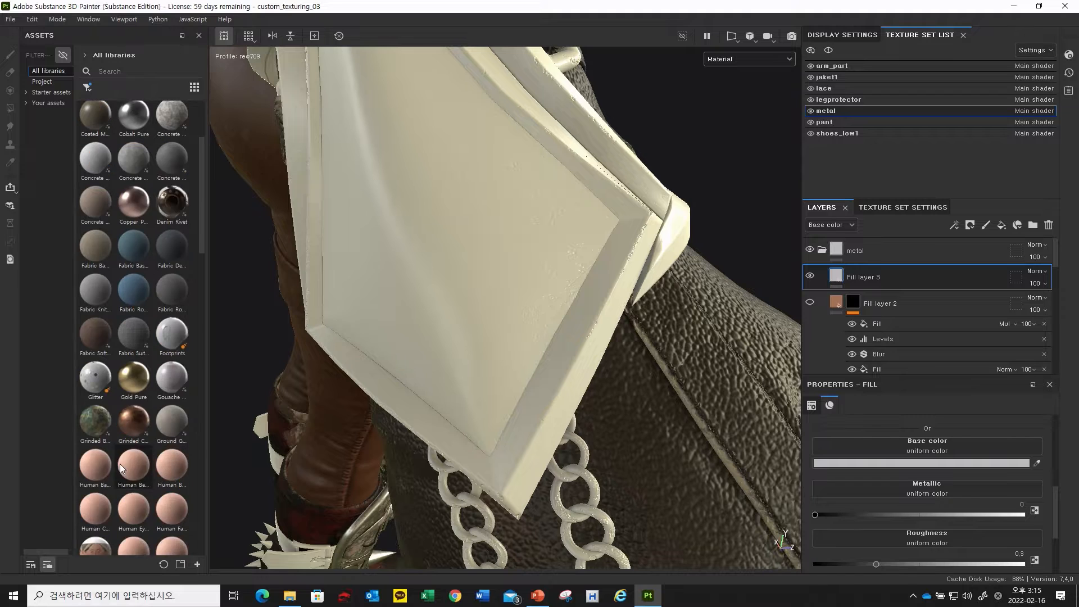
left_click(141, 69)
type("rust")
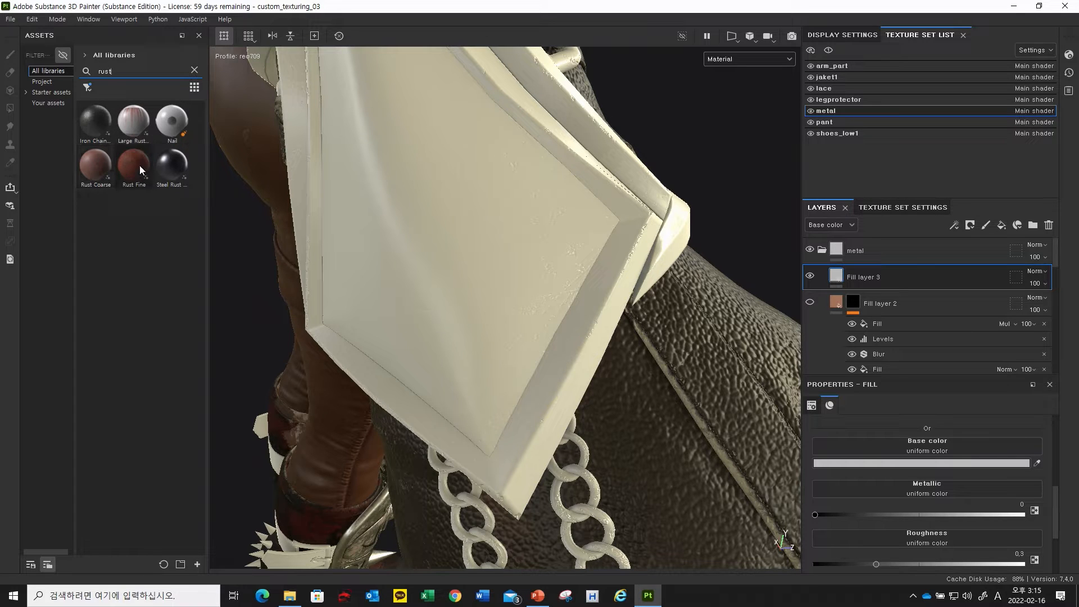
Step: Add a fill effect to the content of Fill layer 3 and apply the Rust Fine material to that effect
right_click(839, 277)
left_click(835, 277)
right_click(841, 277)
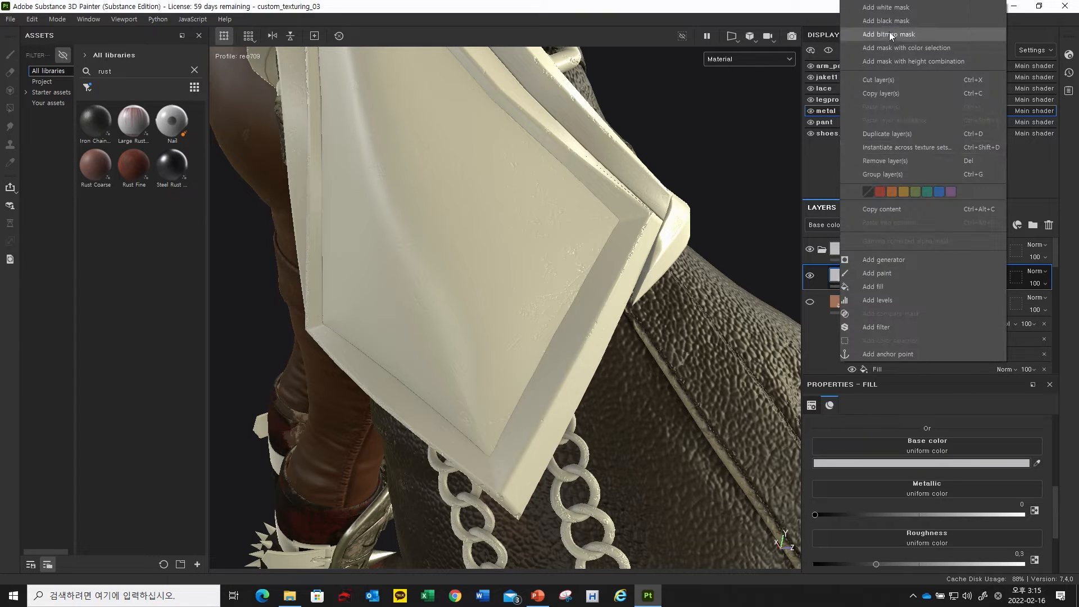
left_click(895, 288)
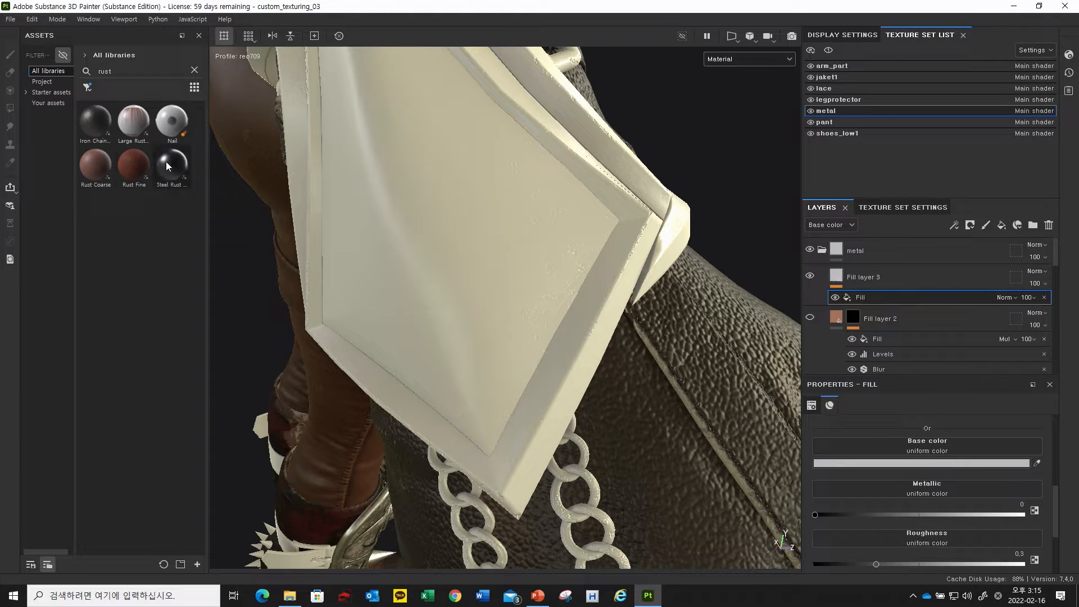
left_click_drag(137, 167, 220, 180)
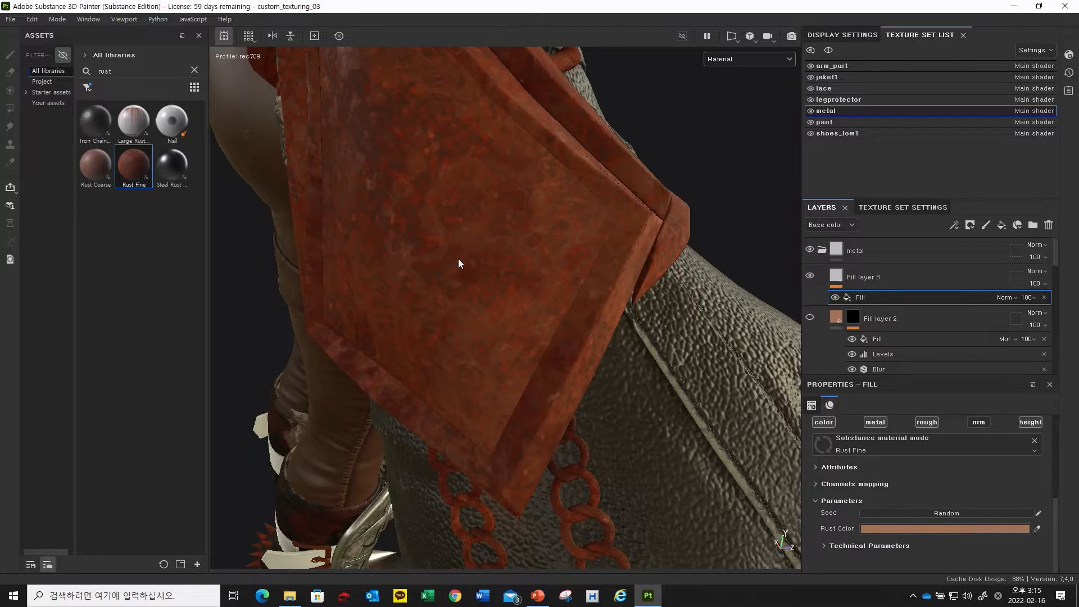
mouse_move(480, 255)
left_mouse_down("alt")
mouse_move(415, 265)
mouse_move(480, 291)
mouse_move(455, 290)
mouse_move(477, 276)
left_mouse_up("alt")
right_click_drag(477, 277, 486, 269, "alt")
left_click_drag(486, 269, 510, 287, "alt")
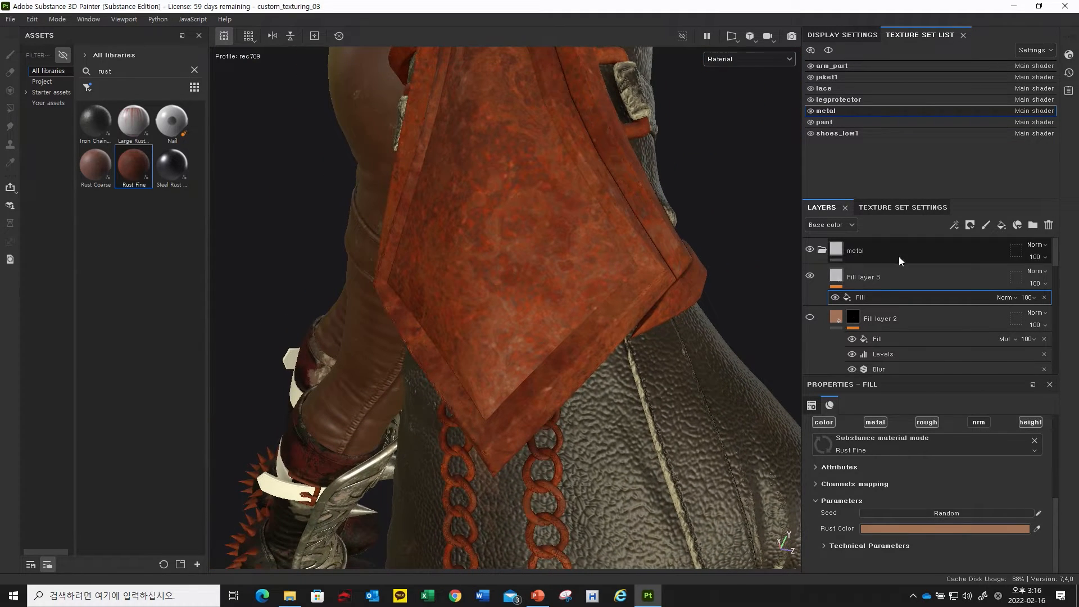
Step: Add a black mask to Fill layer 3 and add a paint effect to that mask
left_click(862, 276)
right_click(837, 281)
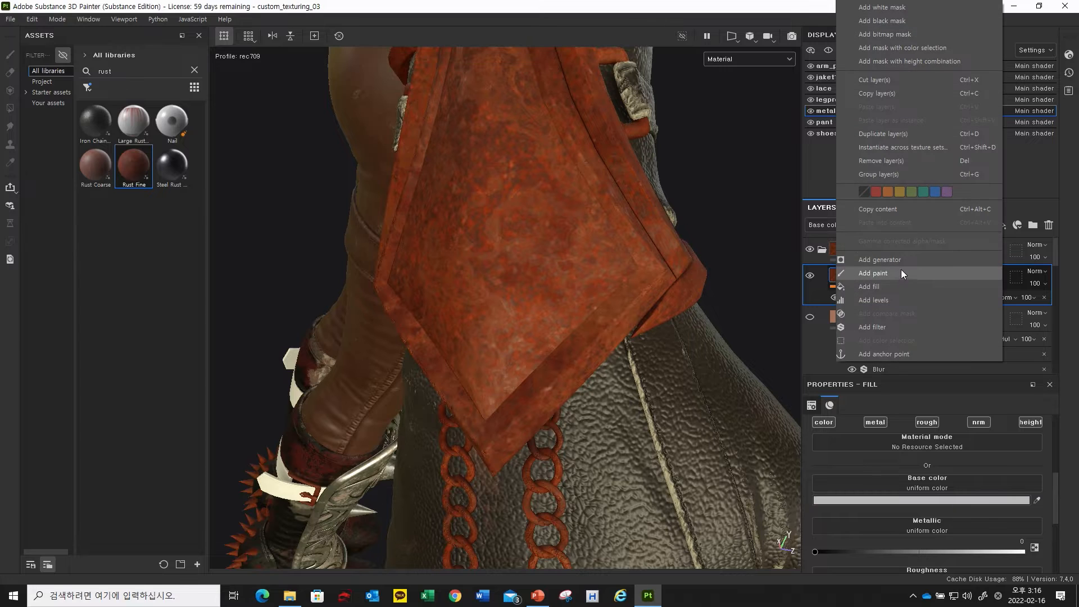
left_click(899, 21)
left_click_drag(549, 283, 556, 293, "alt")
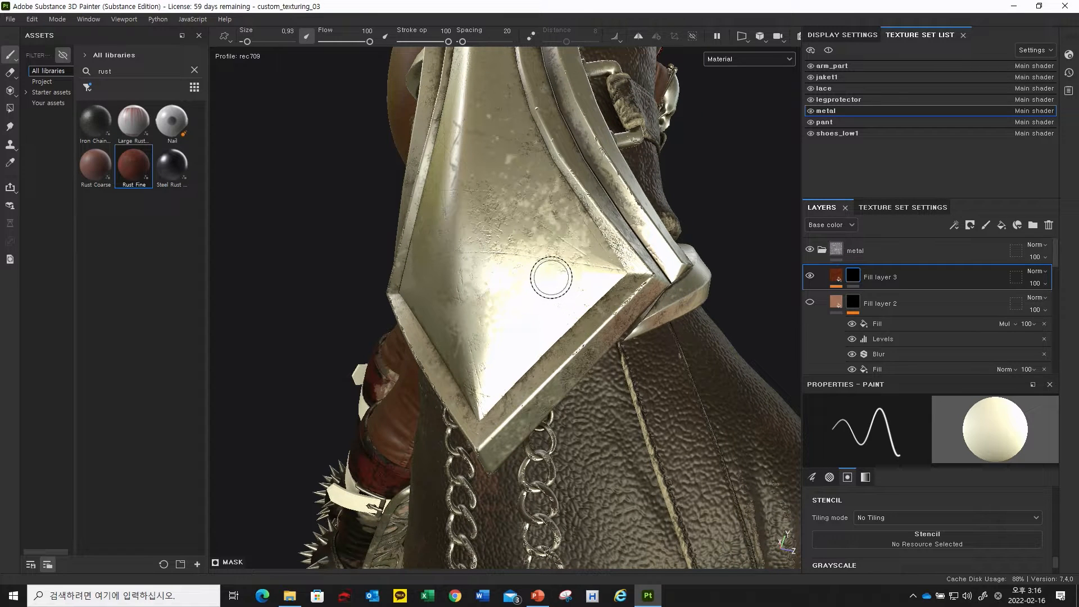
left_click_drag(539, 285, 421, 243, "alt")
left_click_drag(526, 258, 558, 265, "alt")
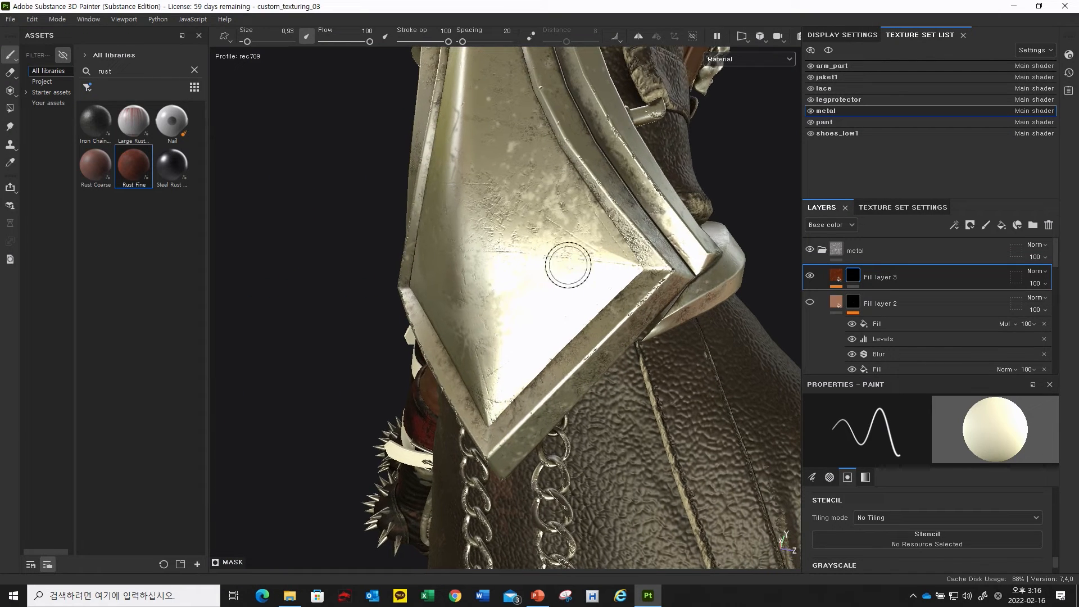
right_click(855, 272)
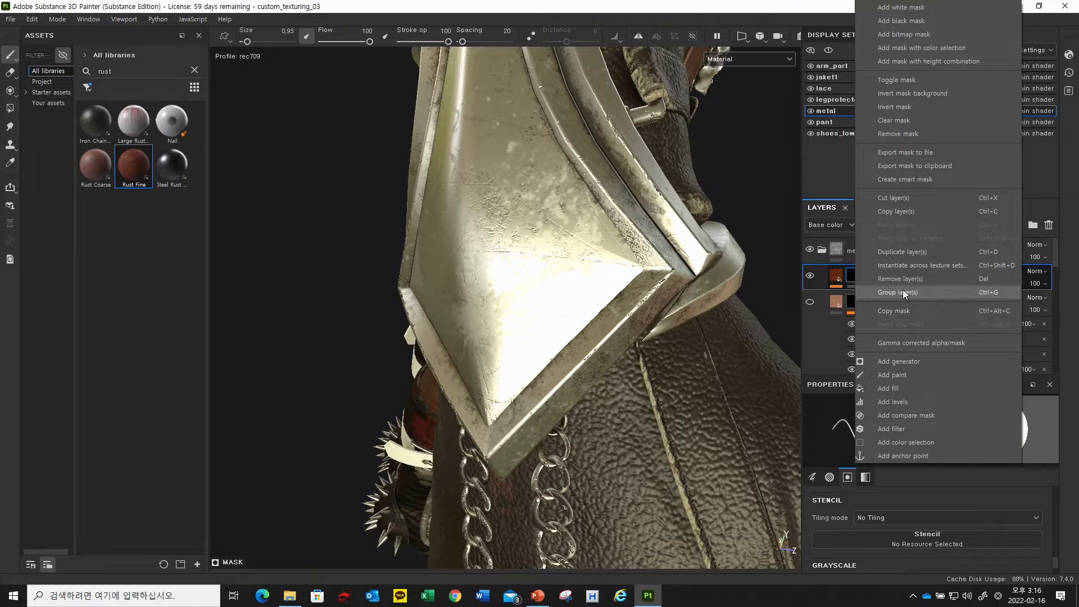
left_click(909, 372)
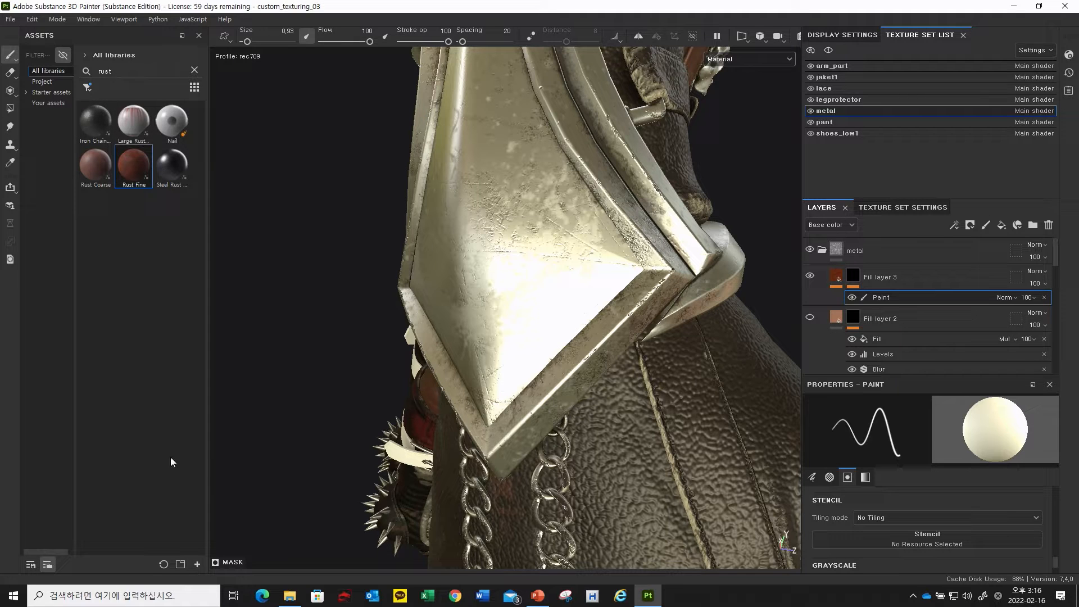
Step: Filter the asset library to alphas only and clear the "rust" search term
left_click(32, 565)
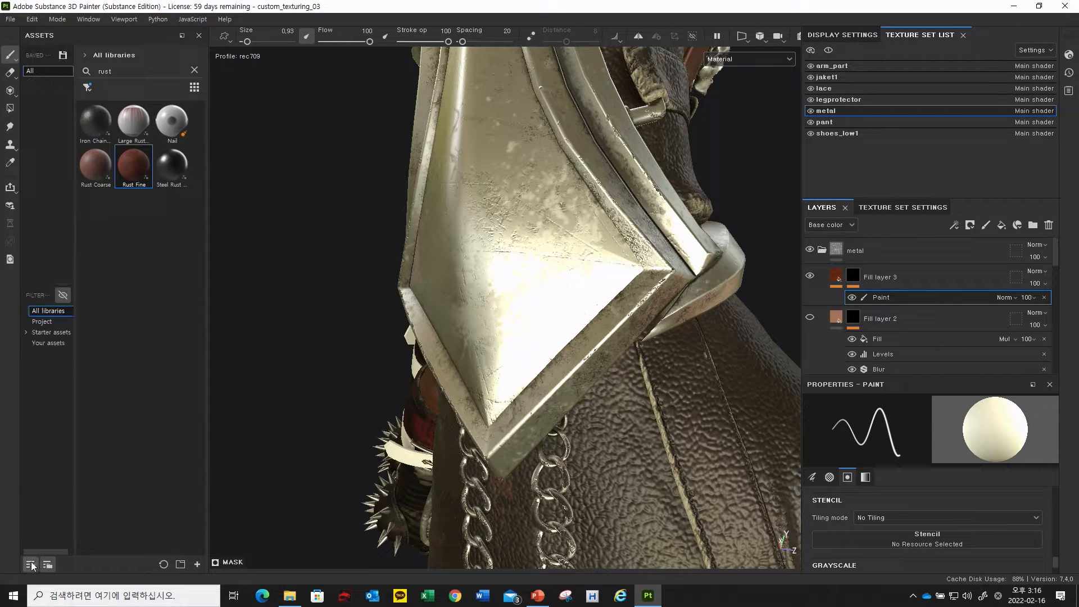
left_click(87, 87)
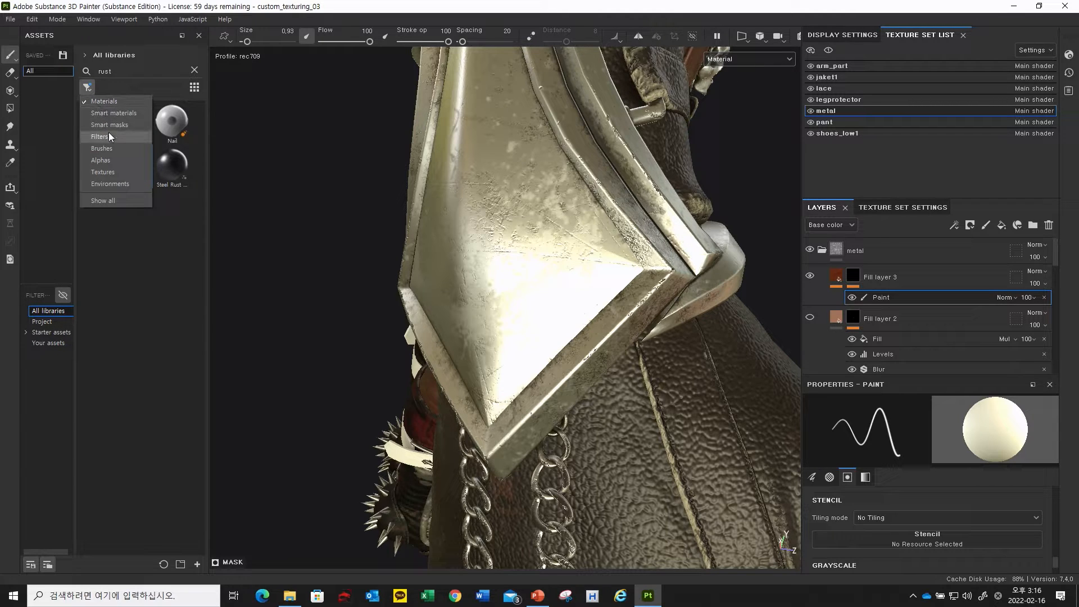
left_click(111, 160)
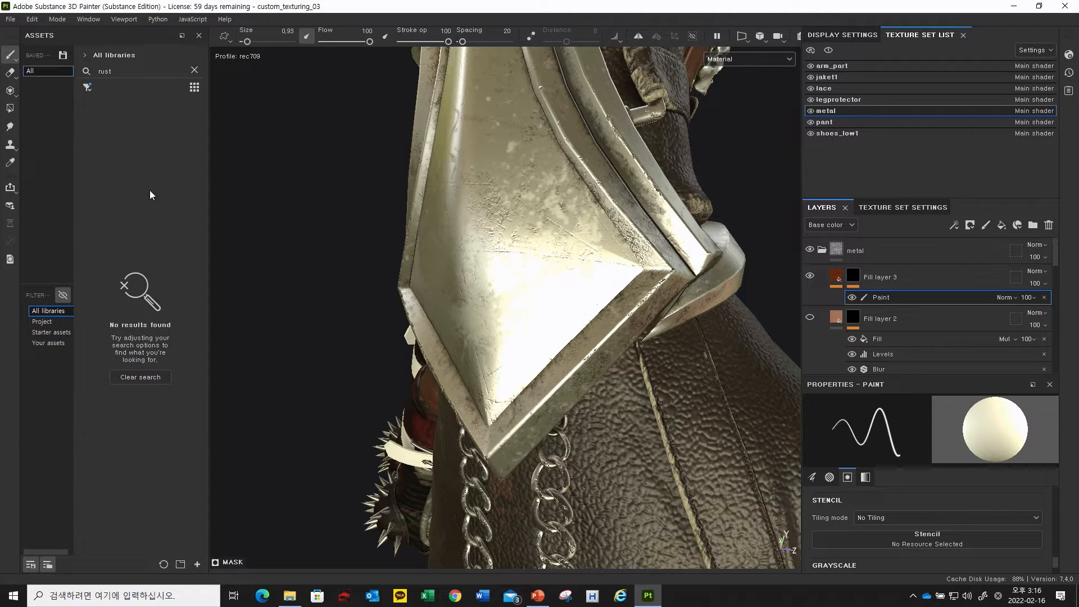
left_click(192, 71)
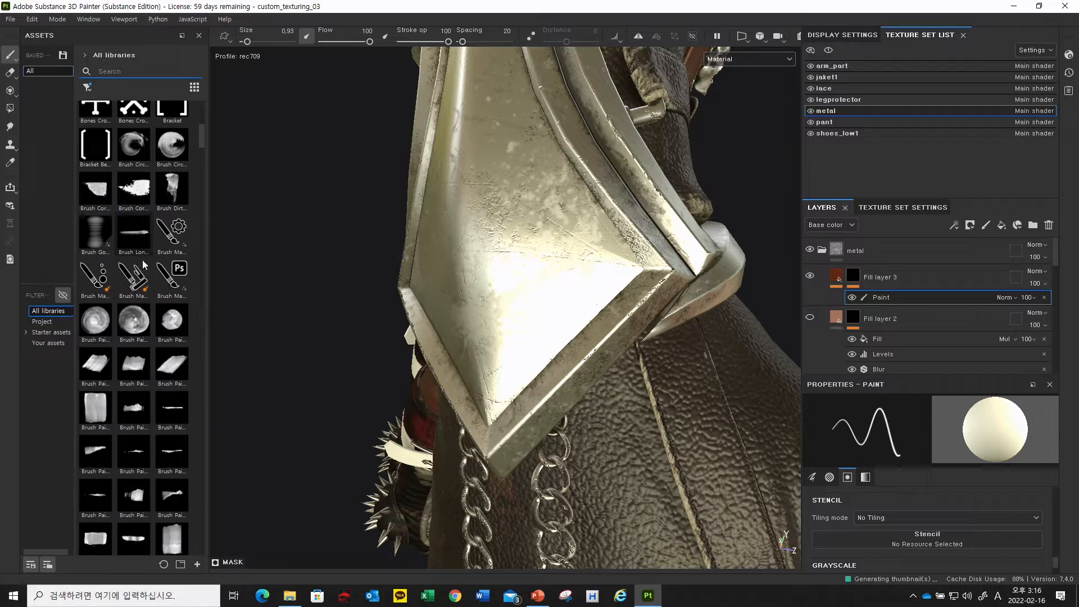
Step: Try one of the paper-type brush alphas as the mask brush's shape
scroll(144, 270, "down", 8)
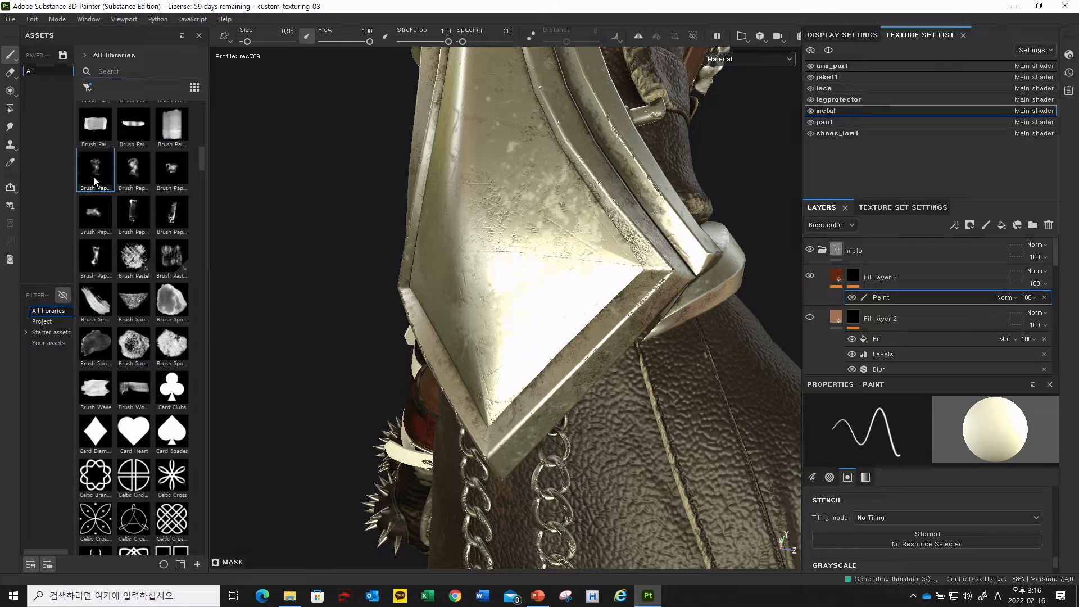
left_click(134, 180)
scroll(130, 245, "down", 3)
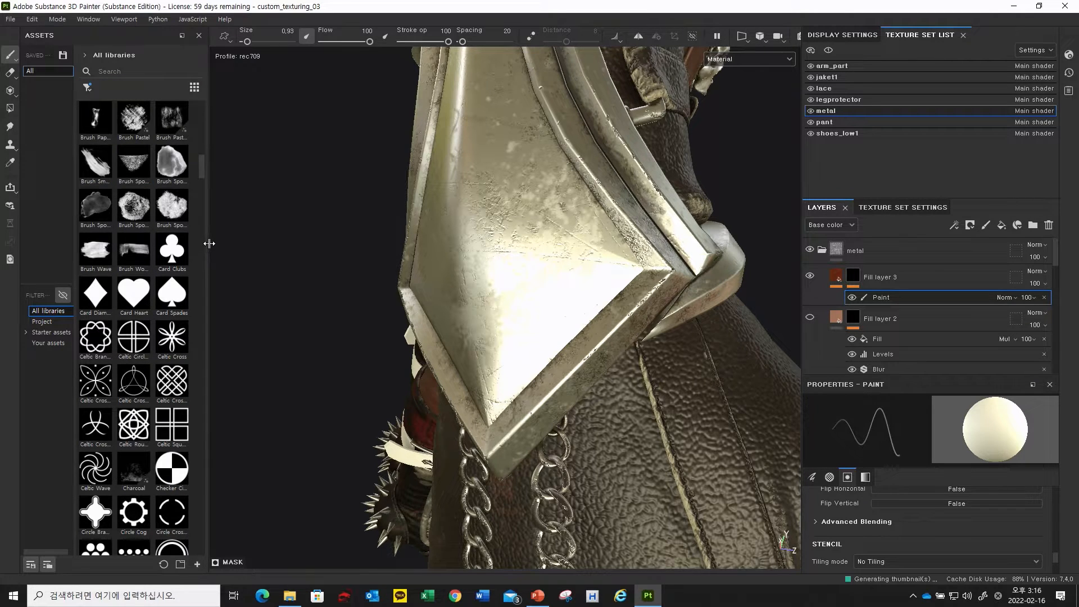
Step: Widen the asset library and choose the Diagonal alpha, located just before the Dirt alphas, for the mask brush
left_click_drag(209, 244, 281, 244)
scroll(140, 248, "up", 2)
scroll(141, 242, "down", 7)
scroll(135, 303, "down", 3)
left_click(102, 282)
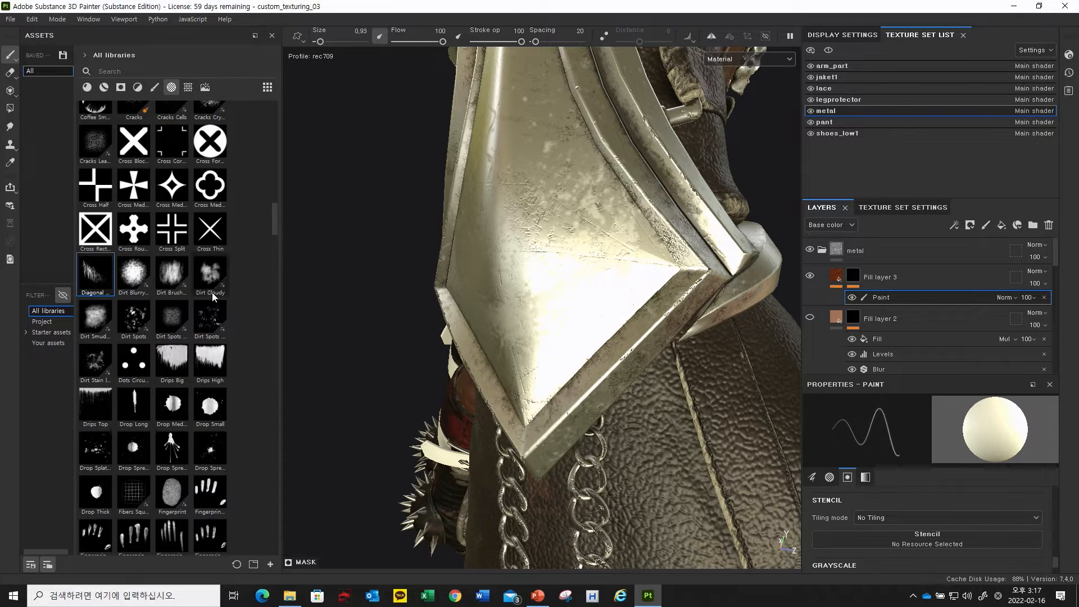
scroll(127, 292, "down", 3)
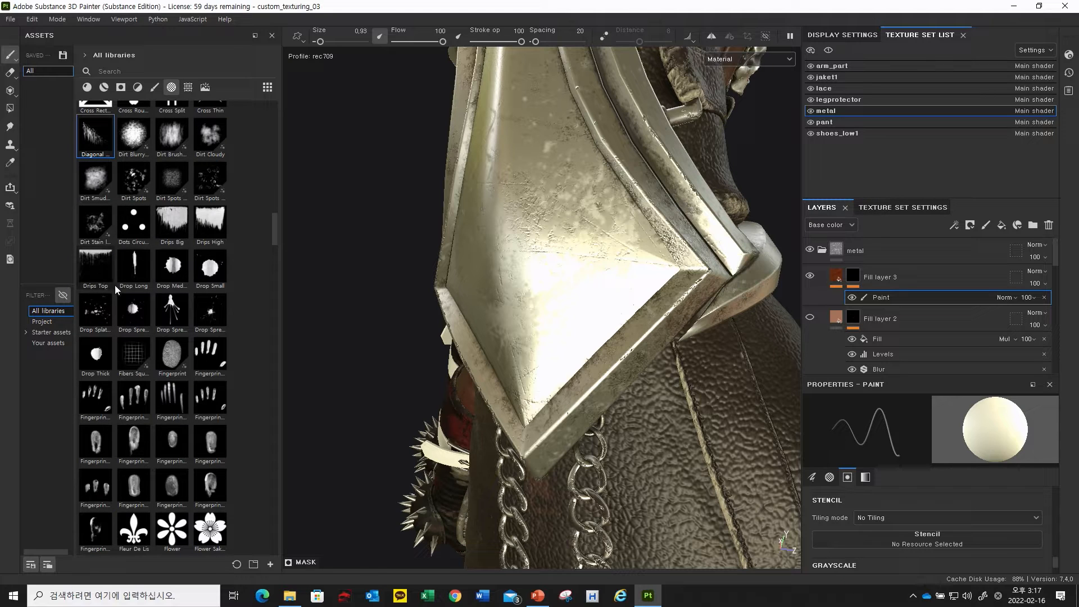
scroll(127, 332, "down", 3)
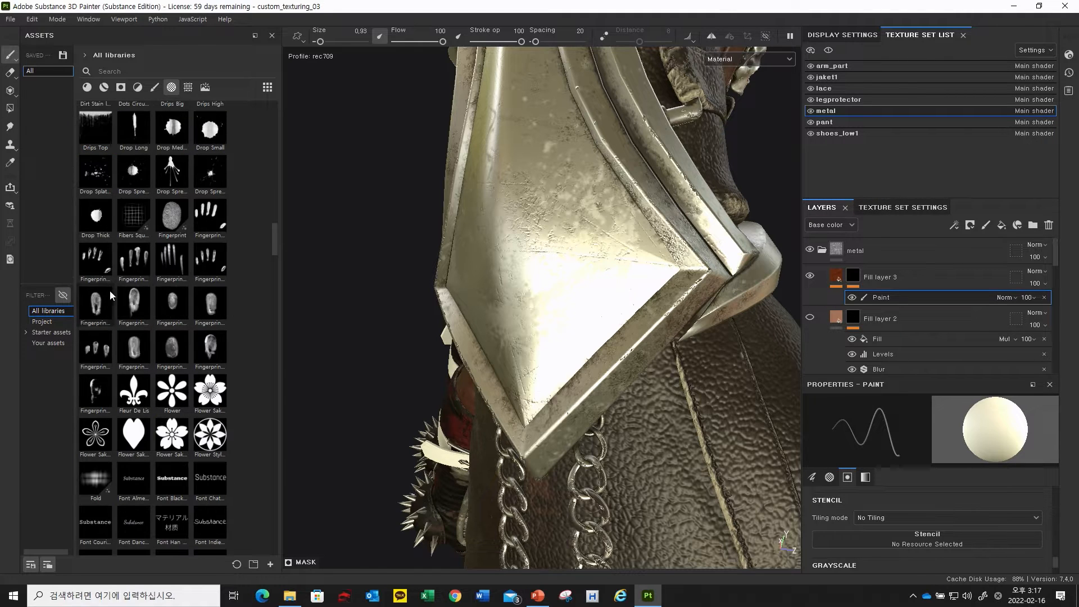
scroll(138, 300, "up", 3)
scroll(152, 231, "up", 3)
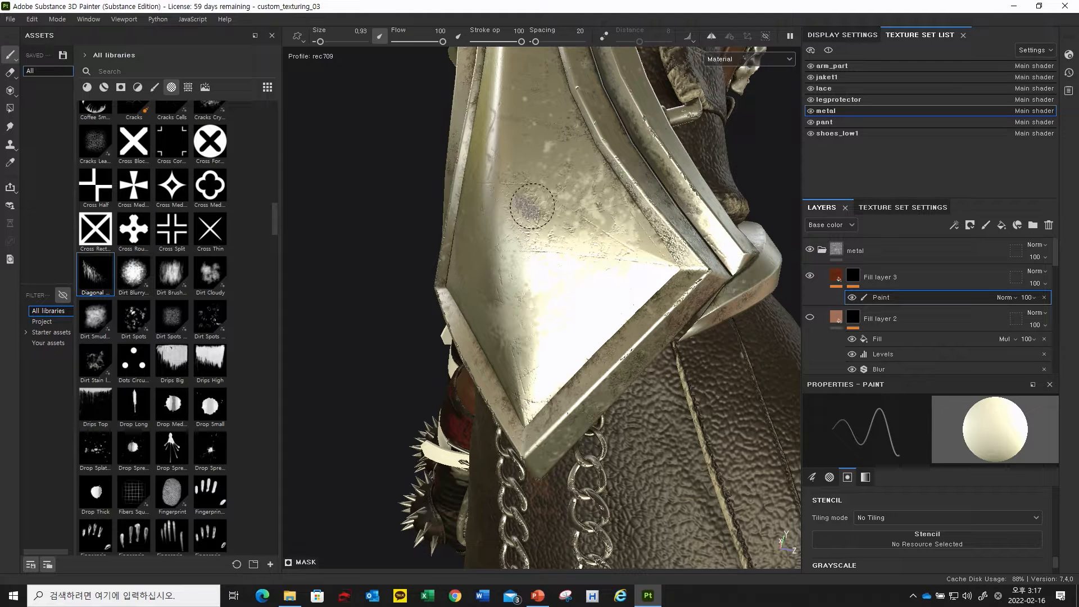
Step: Enlarge the mask brush to size 3.13 and try the Dirt Blurry alpha as its shape
mouse_move(515, 252)
left_mouse_down("alt")
mouse_move(499, 248)
mouse_move(554, 251)
left_mouse_up("alt")
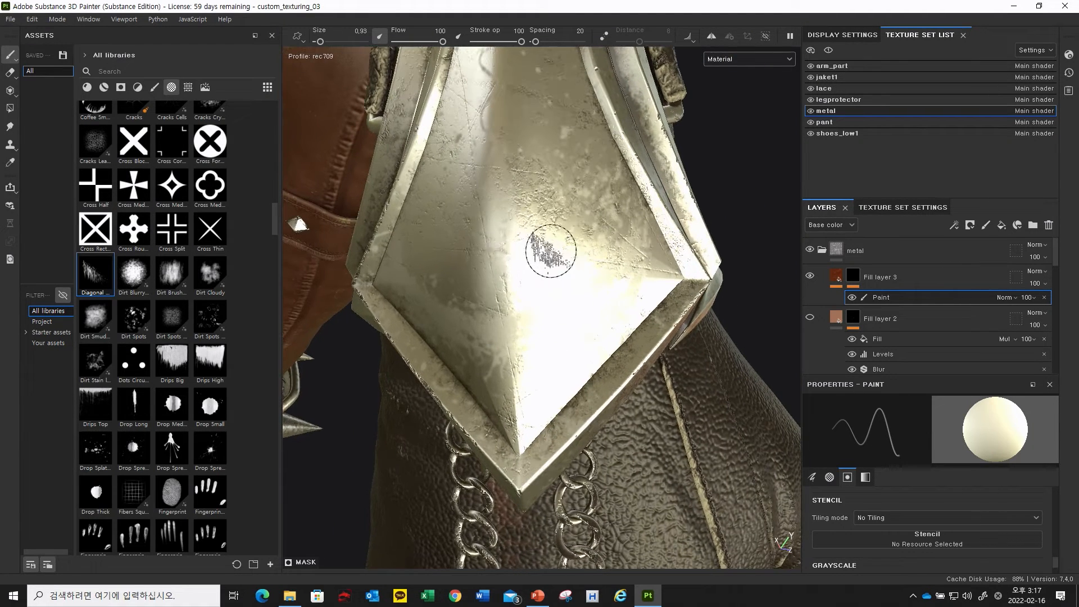
right_click_drag(523, 238, 573, 237, "ctrl")
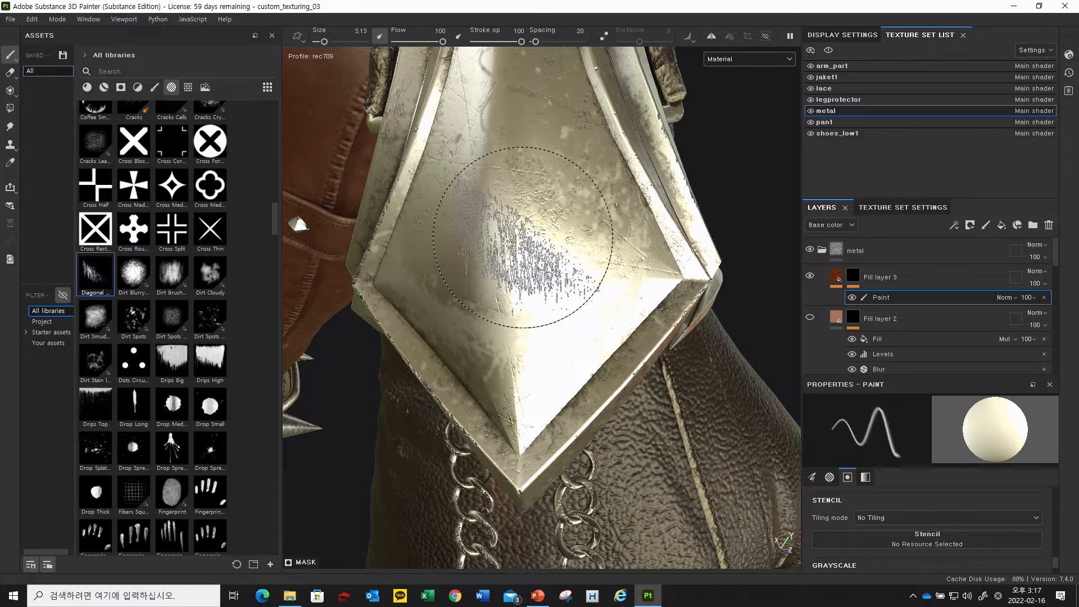
left_click(129, 273)
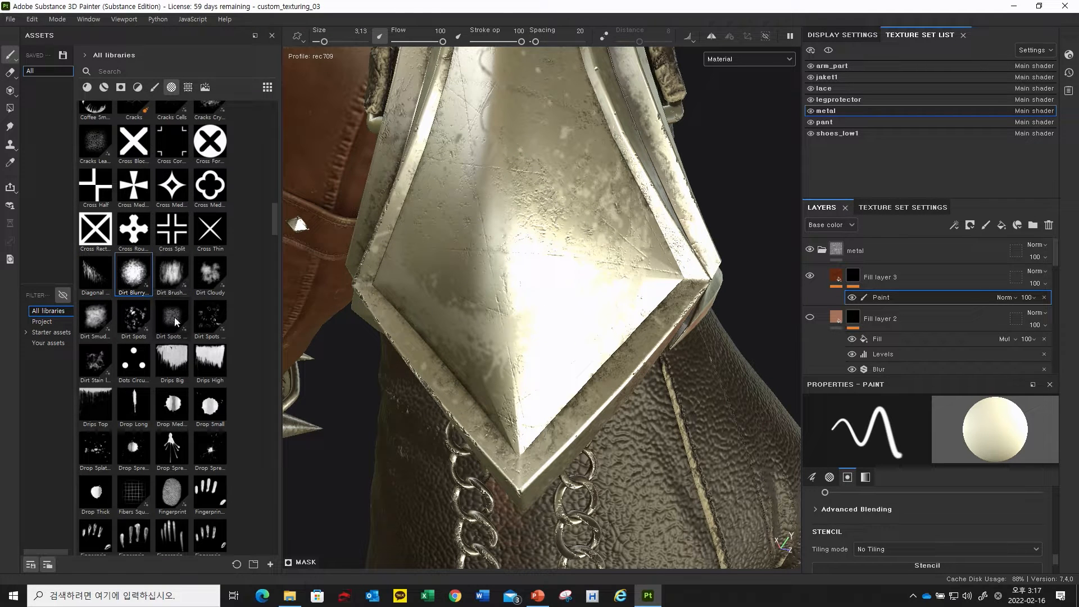
Step: Try one stamp of the crack-pattern alpha next to Cracks Cells on the armour plate and switch back to the Diagonal alpha
scroll(182, 300, "up", 3)
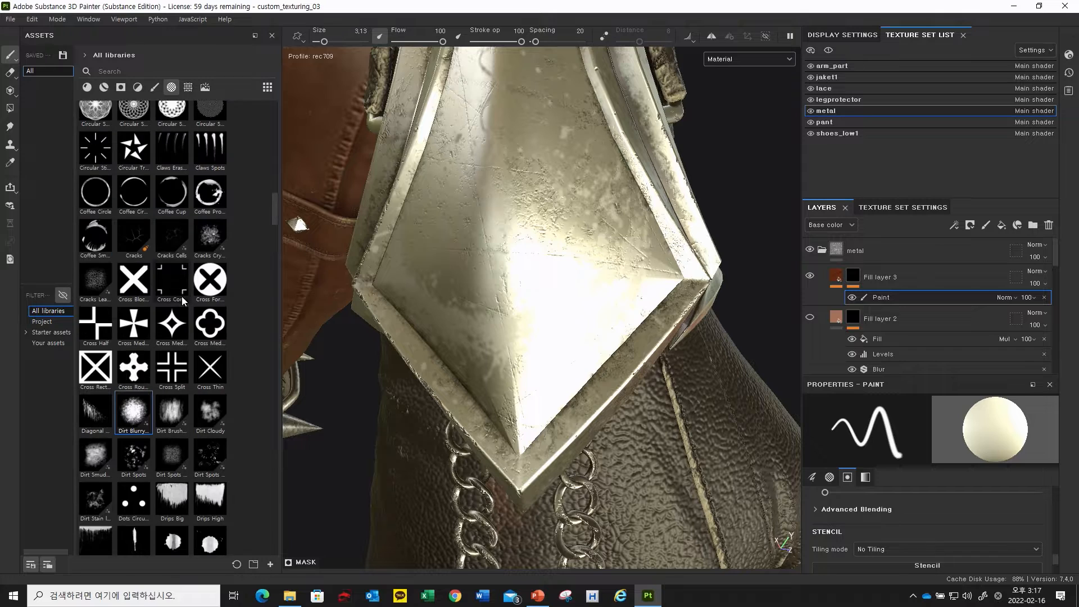
left_click(210, 239)
left_click(515, 245)
mouse_move(607, 247)
left_mouse_down("alt")
mouse_move(482, 259)
mouse_move(597, 280)
left_mouse_up("alt")
scroll(916, 490, "down", 2)
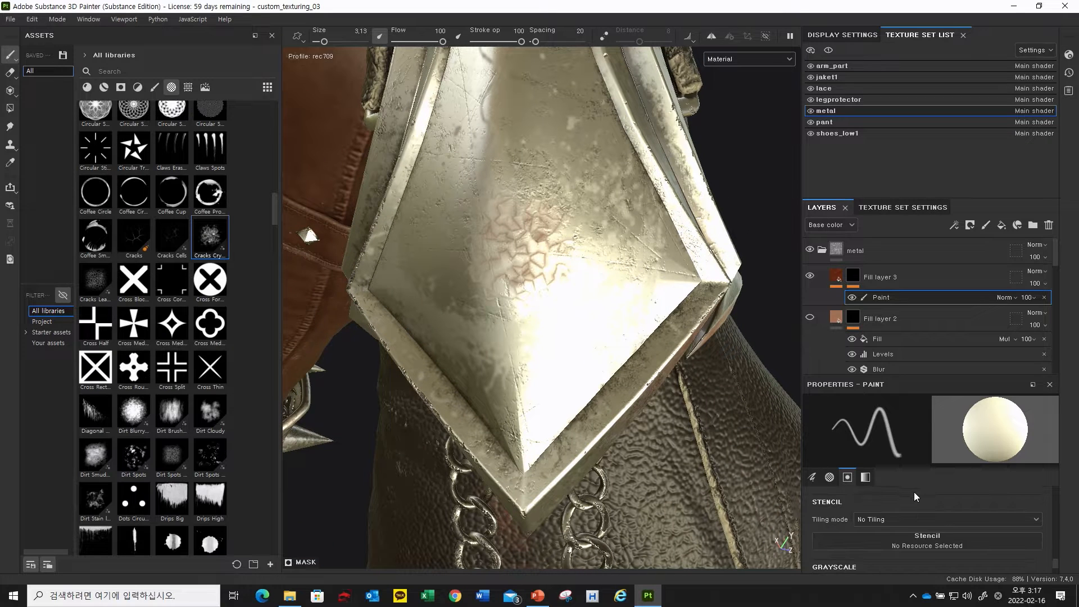
scroll(916, 495, "down", 2)
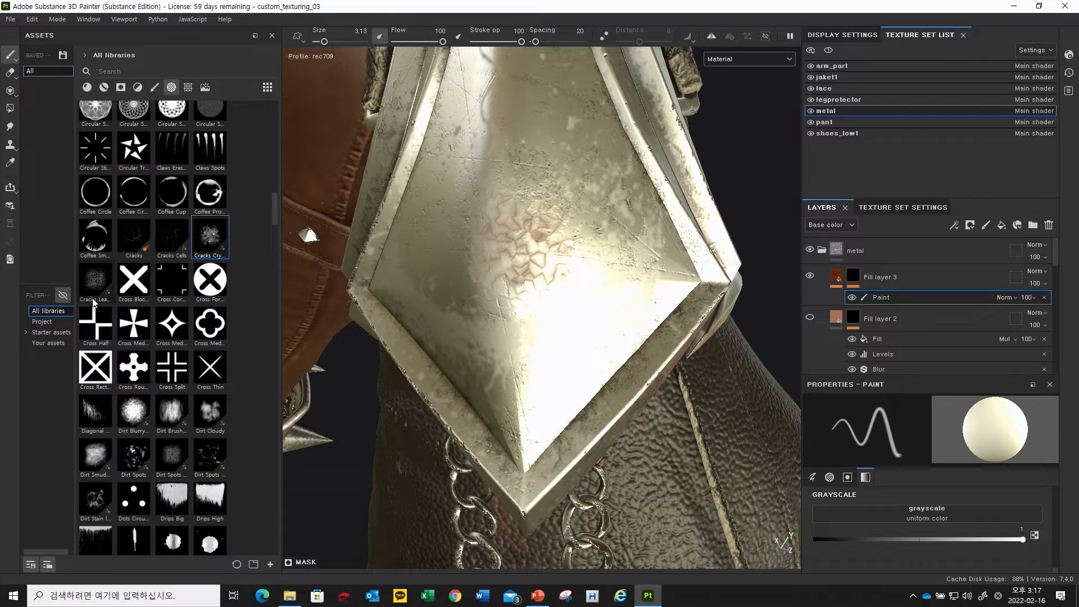
left_click(83, 415)
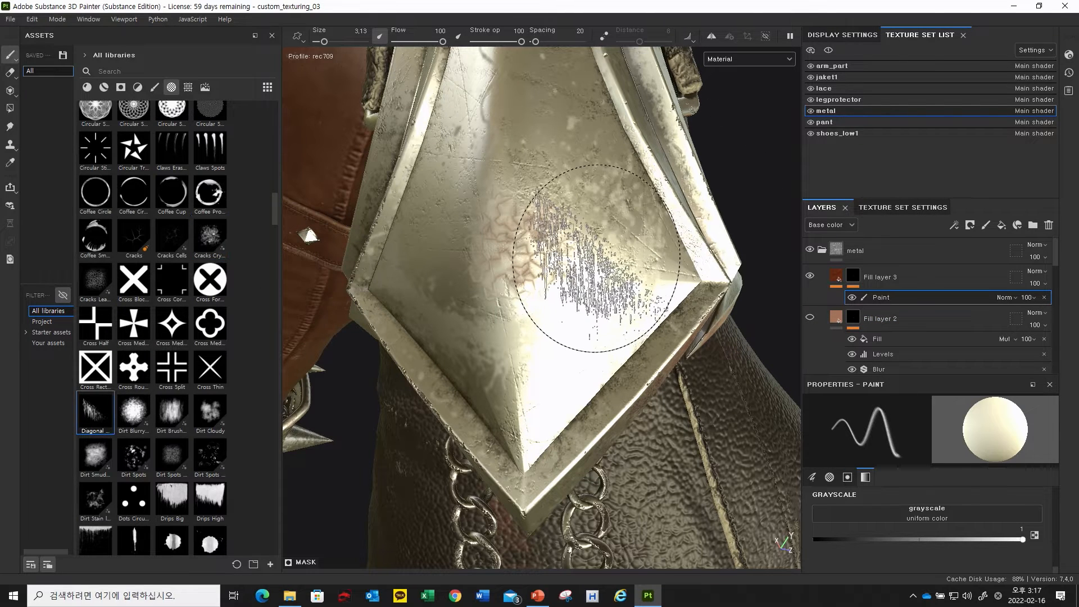
Step: Choose a thin horizontal paint-stroke brush alpha, make a test stamp on the armour plate and undo it
scroll(167, 295, "up", 5)
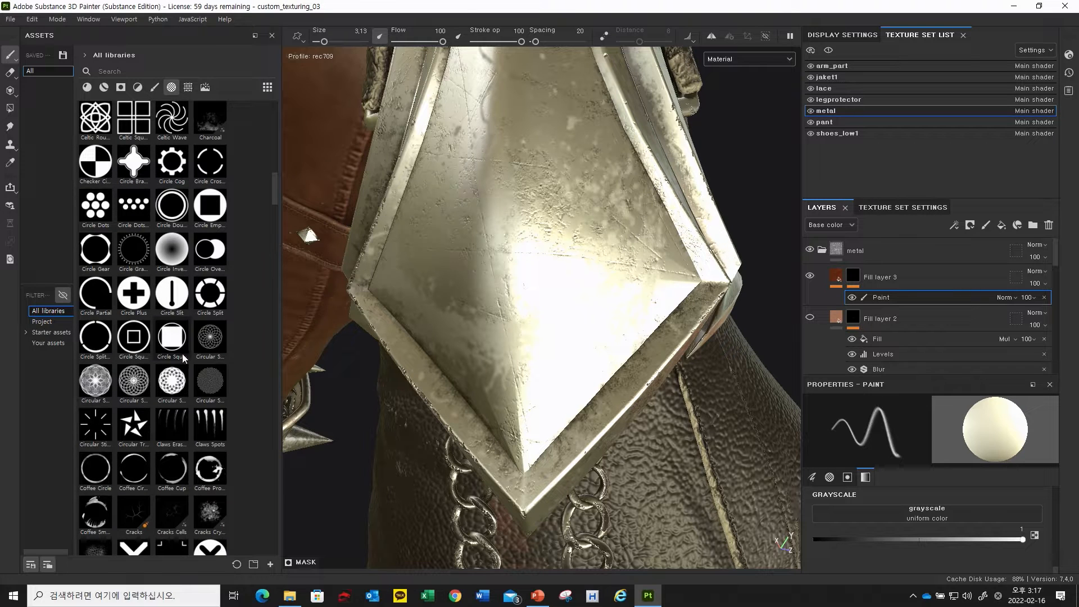
scroll(182, 358, "up", 3)
scroll(129, 174, "up", 3)
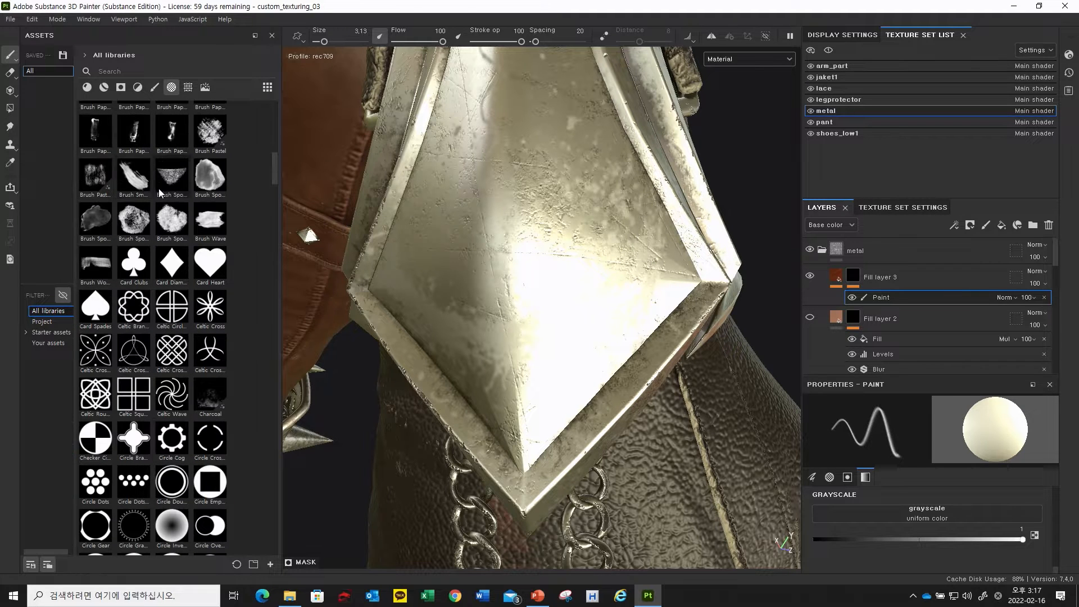
scroll(138, 157, "up", 3)
left_click(95, 137)
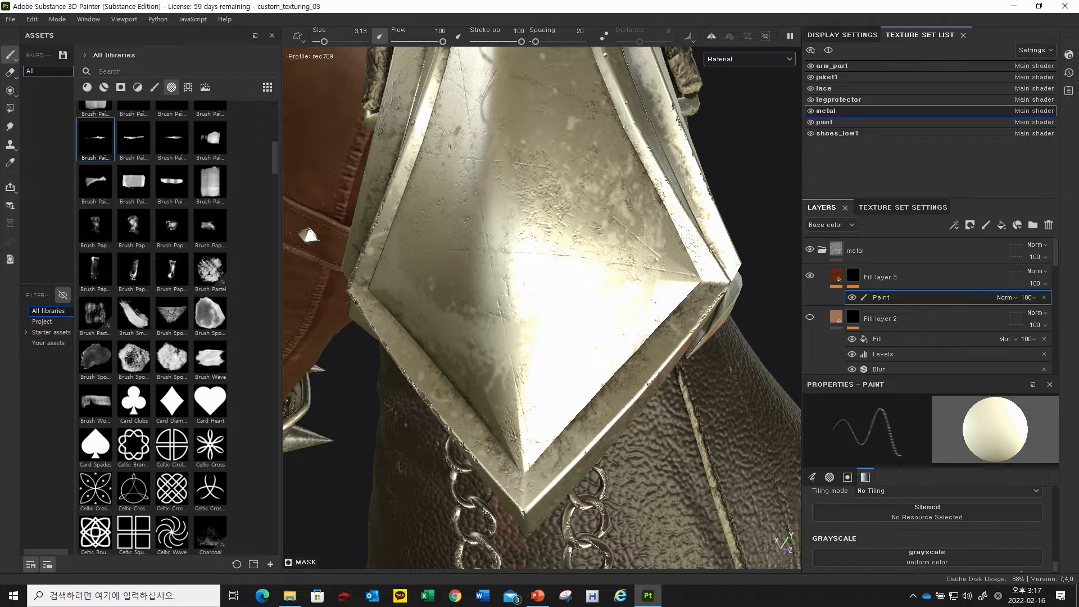
left_click(504, 253)
key("ctrl+z")
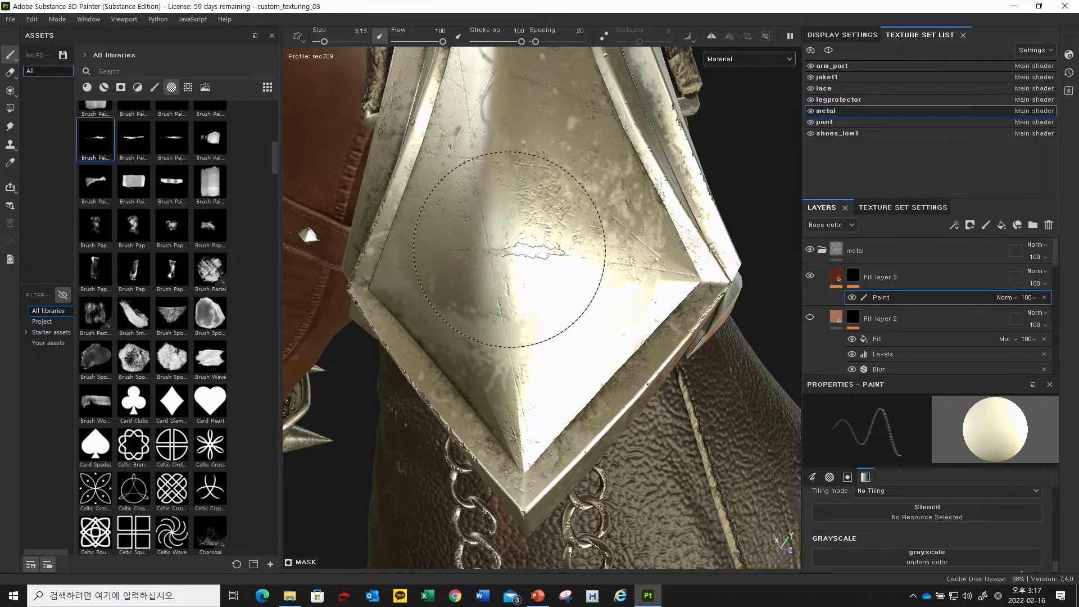
Step: Enlarge the mask brush to size 5.62 and stamp one horizontal rust streak across the middle of the armour plate
mouse_move(505, 254)
right_mouse_down("ctrl")
mouse_move(526, 249)
mouse_move(515, 243)
right_mouse_up("ctrl")
mouse_move(520, 247)
left_mouse_down("alt")
mouse_move(559, 256)
mouse_move(523, 251)
mouse_move(534, 253)
left_mouse_up("alt")
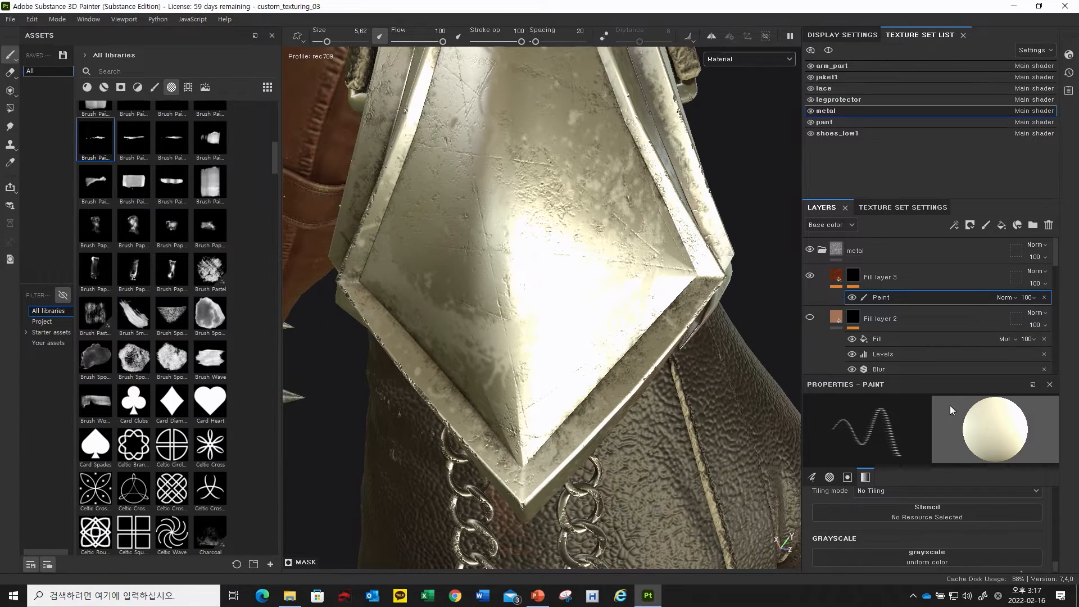
scroll(955, 505, "down", 2)
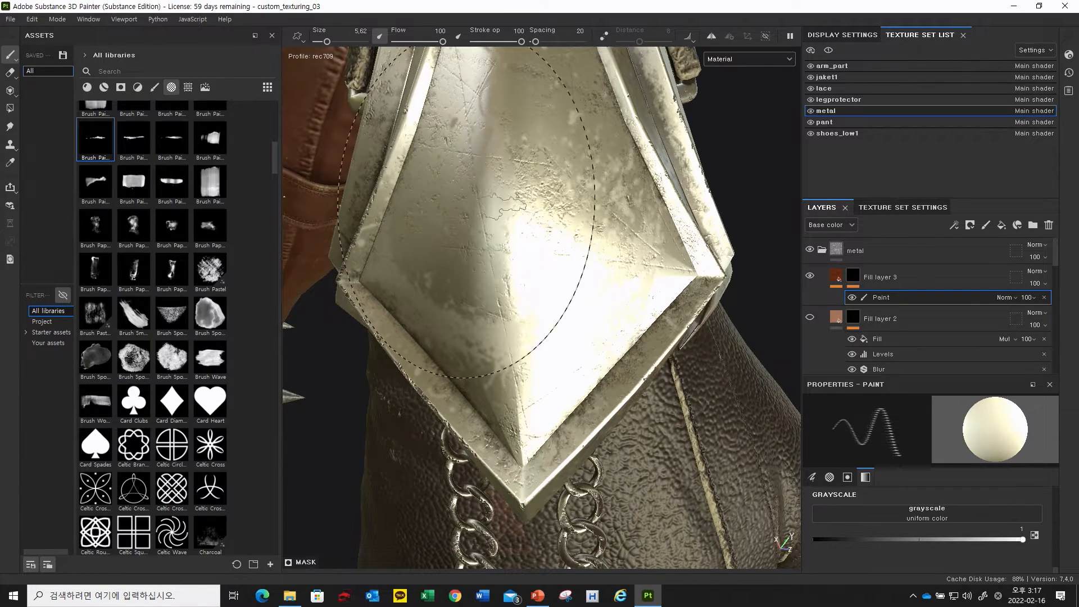
left_click(534, 239)
Step: Examine the painted rust streak up close from several angles and review the layers and effects below Fill layer 3
scroll(540, 247, "up", 3)
left_click_drag(585, 265, 513, 255, "alt")
scroll(520, 247, "up", 2)
scroll(534, 231, "up", 1)
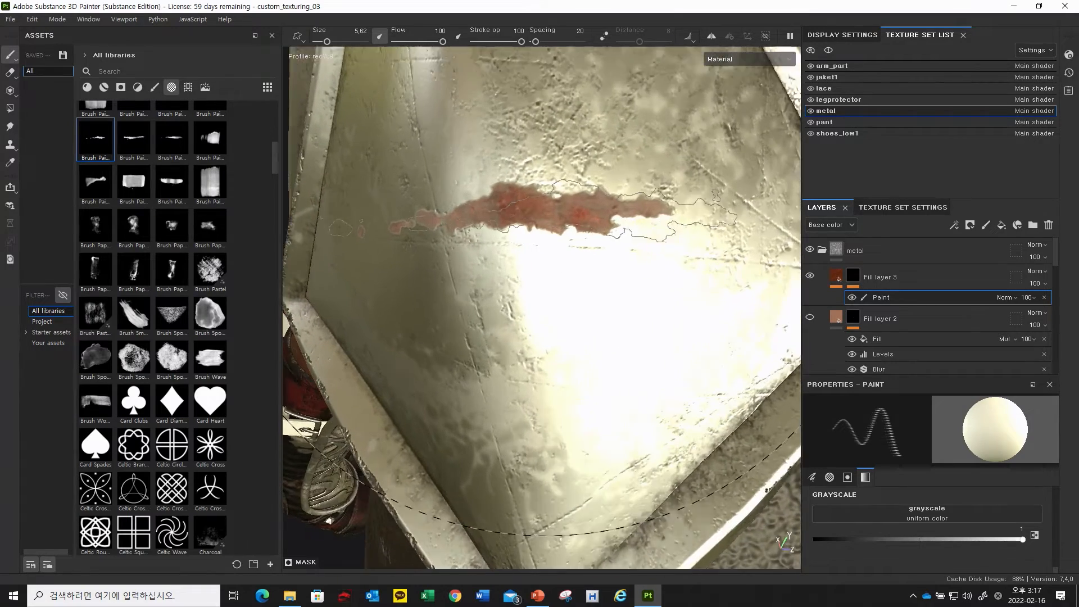
scroll(532, 214, "up", 1)
left_click_drag(573, 239, 543, 246, "alt")
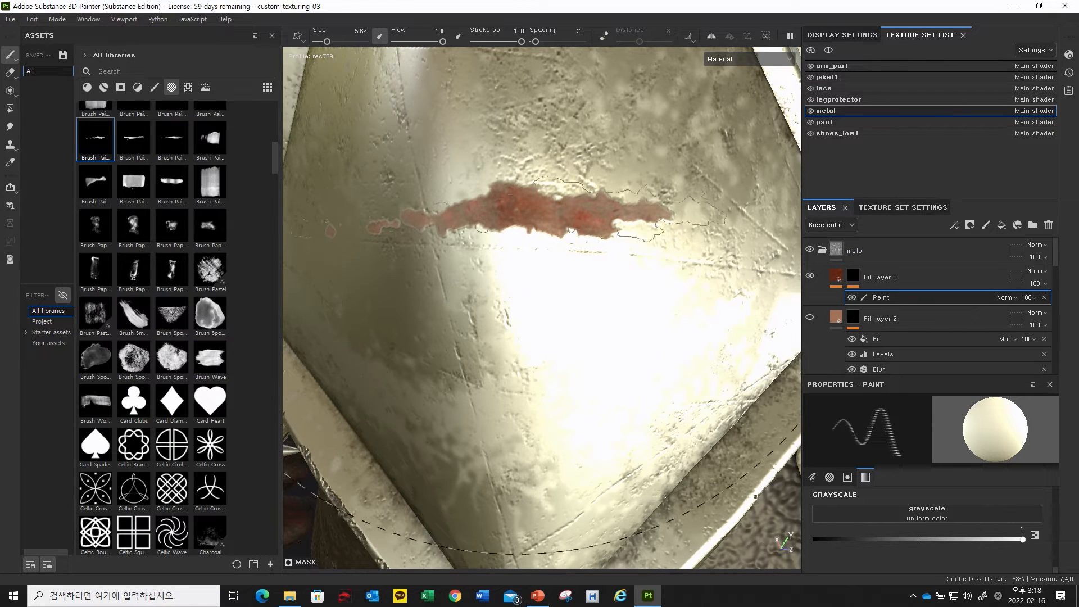
scroll(516, 217, "down", 1)
scroll(906, 344, "down", 2)
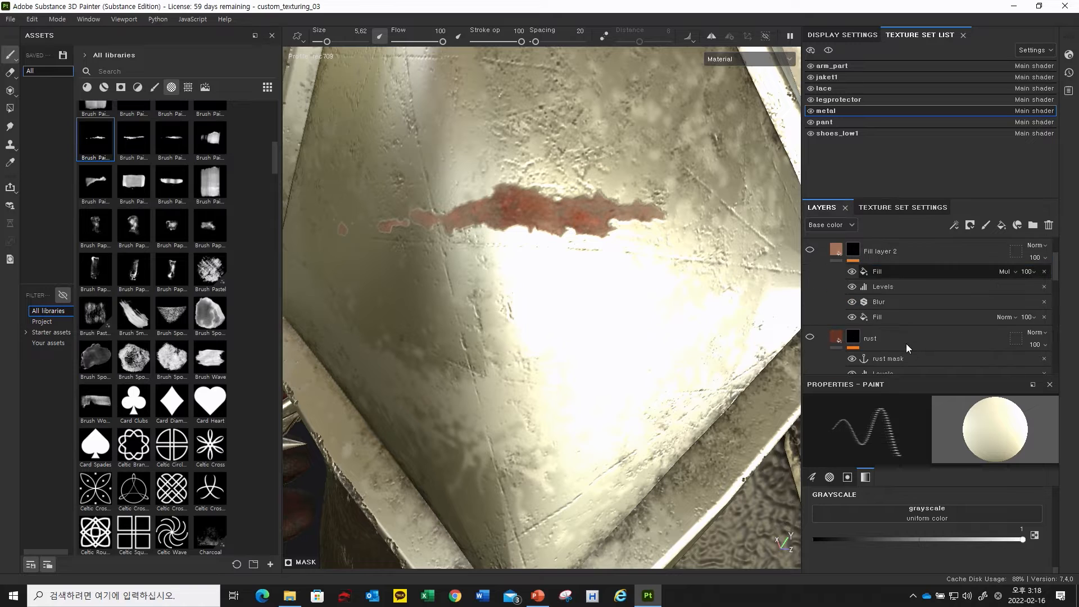
scroll(910, 340, "down", 2)
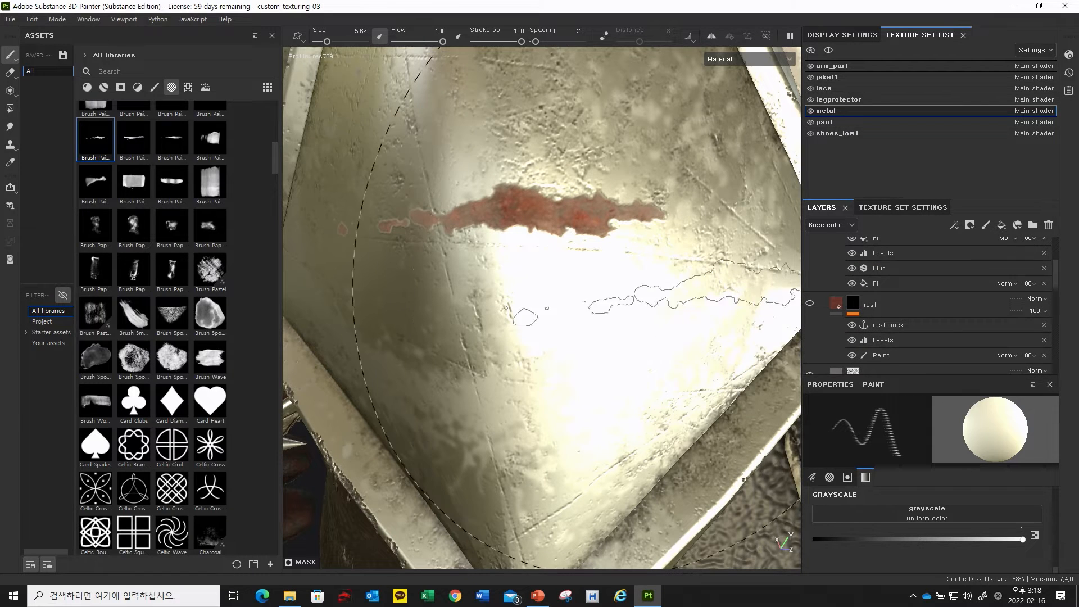
scroll(882, 265, "up", 2)
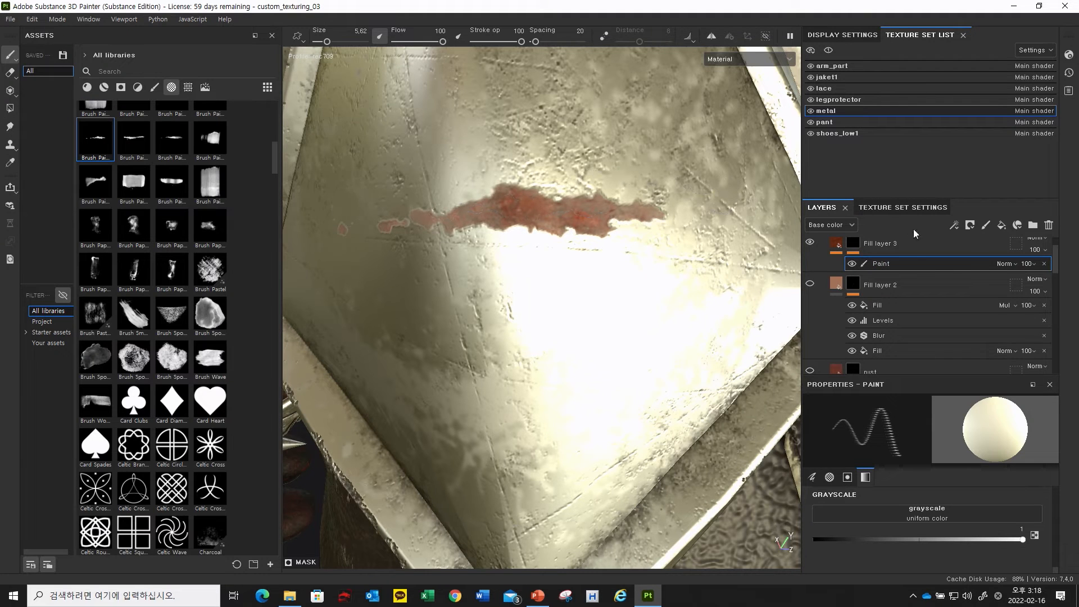
Step: Add a levels effect to Fill layer 3's mask and set its midtone value to 0.5
right_click(883, 264)
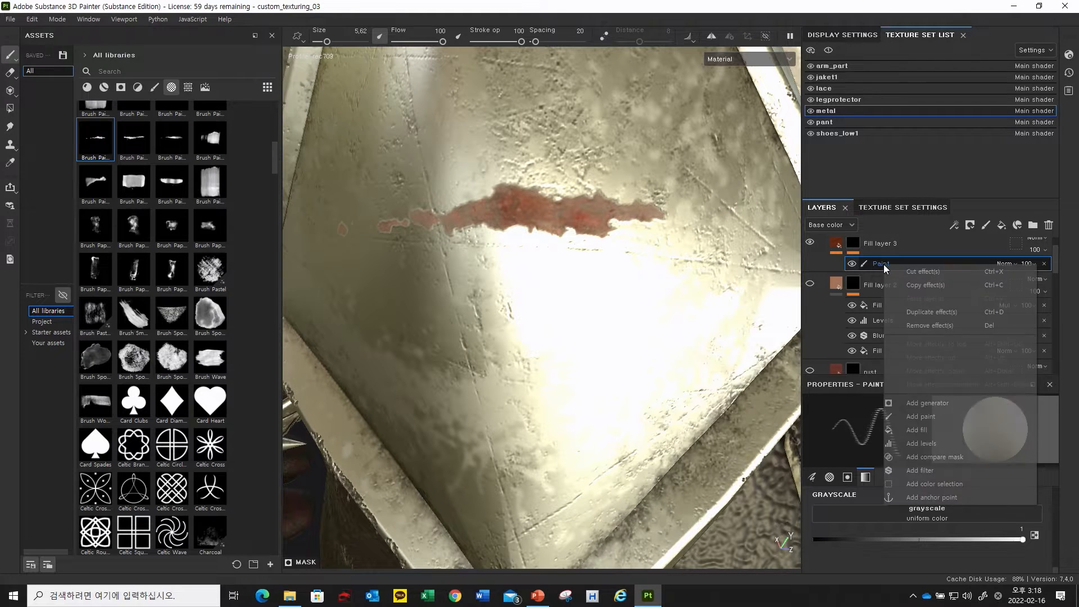
left_click(855, 240)
right_click(855, 241)
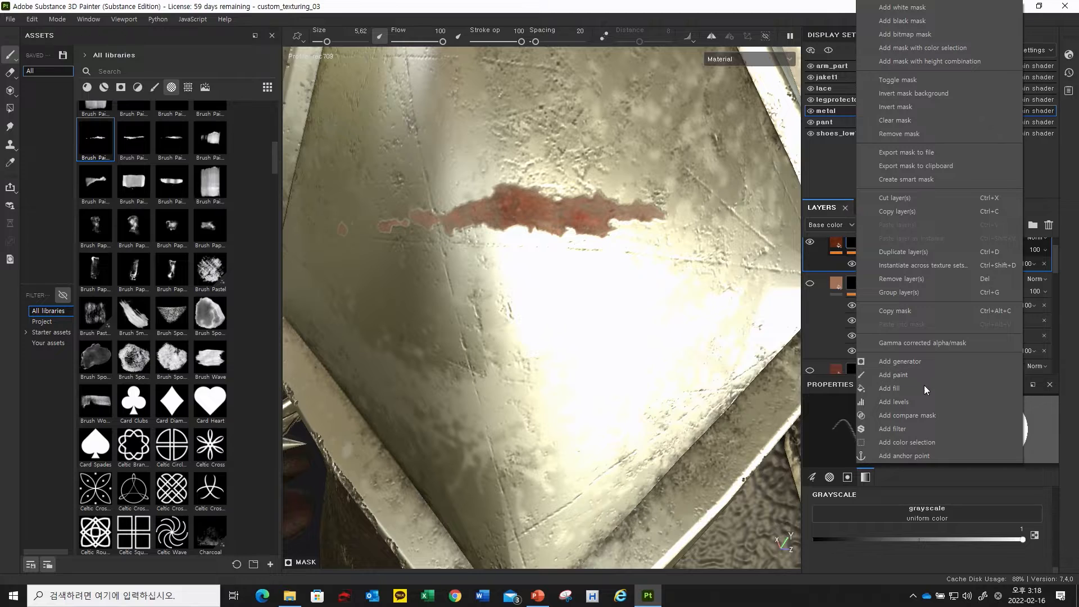
left_click(913, 401)
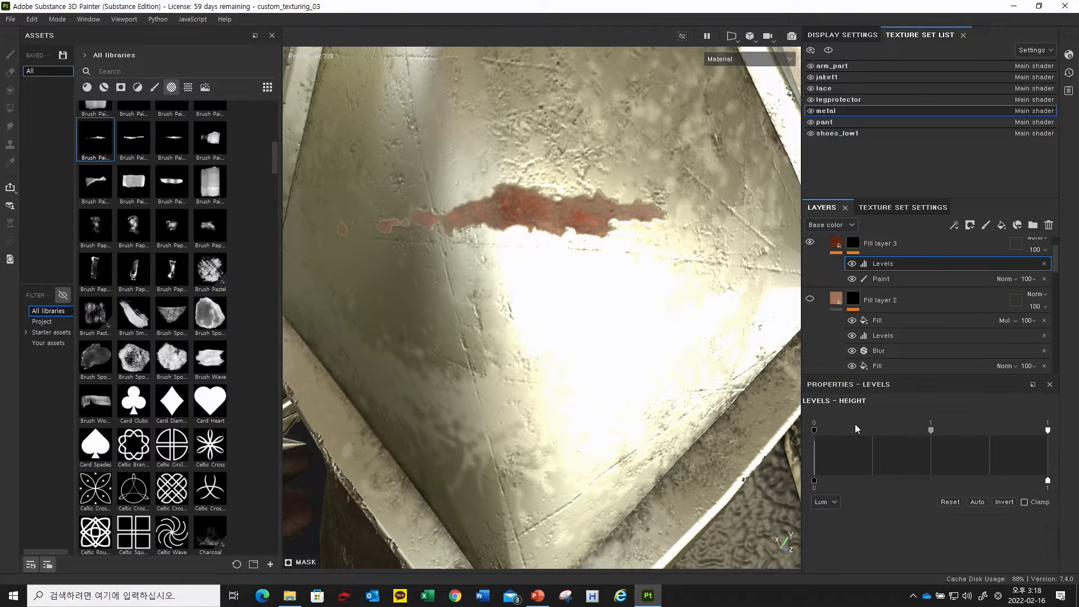
mouse_move(814, 431)
left_mouse_down()
mouse_move(892, 430)
mouse_move(811, 434)
left_mouse_up()
left_click_drag(902, 430, 868, 439)
left_click_drag(629, 317, 612, 331, "alt")
Step: Turn off the metal channel in Fill layer 3's own fill and select the Rust Fine fill effect on its content
left_click(836, 243)
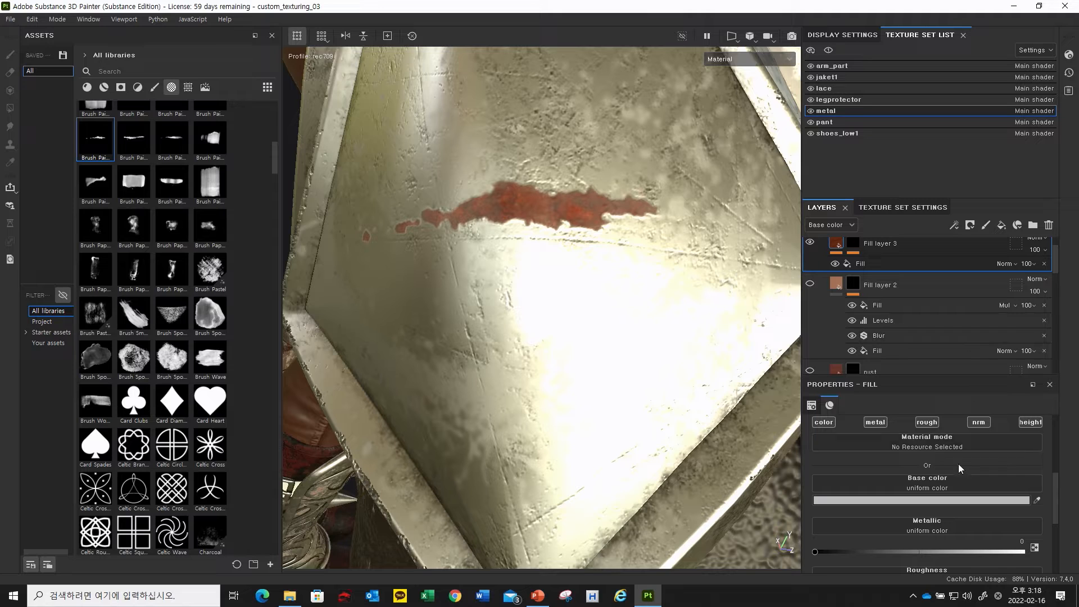
left_click(877, 424)
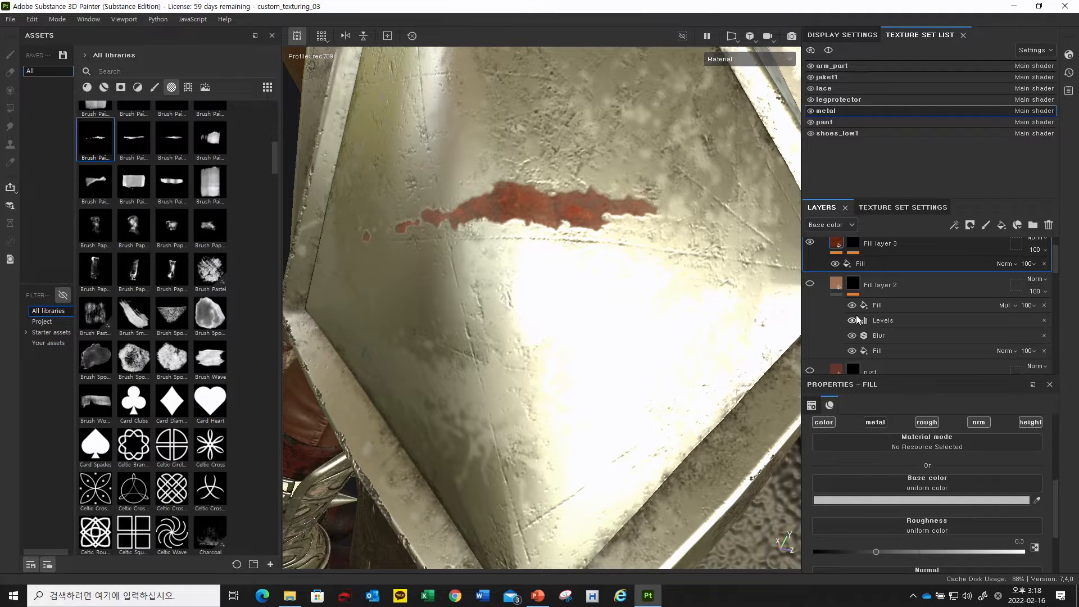
left_click(854, 262)
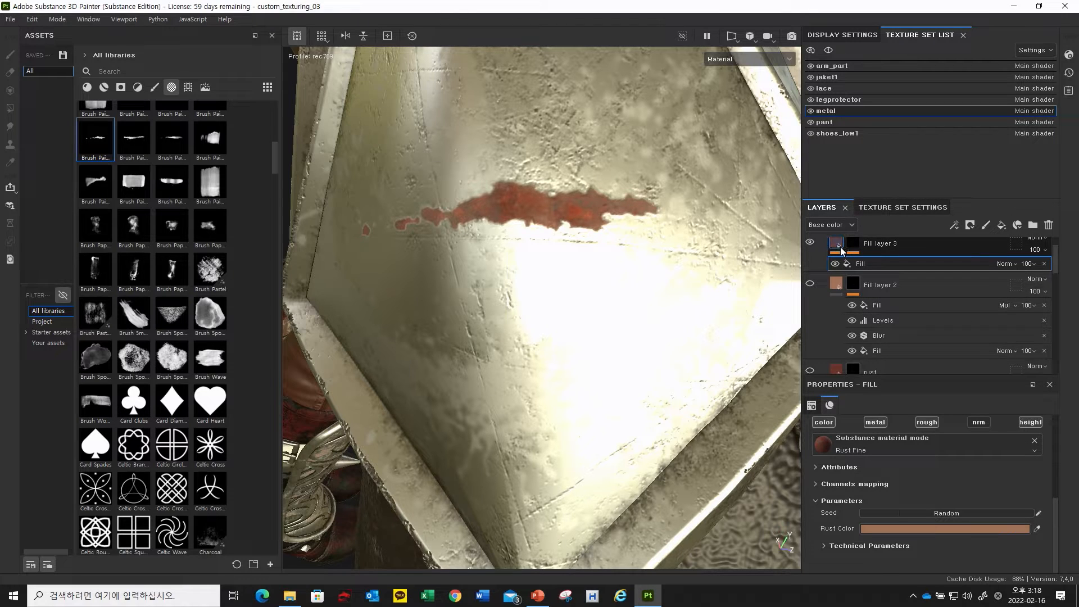
Step: In the Rust Fine fill's technical parameters, set Height Range to 0.07 and Height Position to 0.51
left_click(844, 545)
scroll(860, 524, "down", 2)
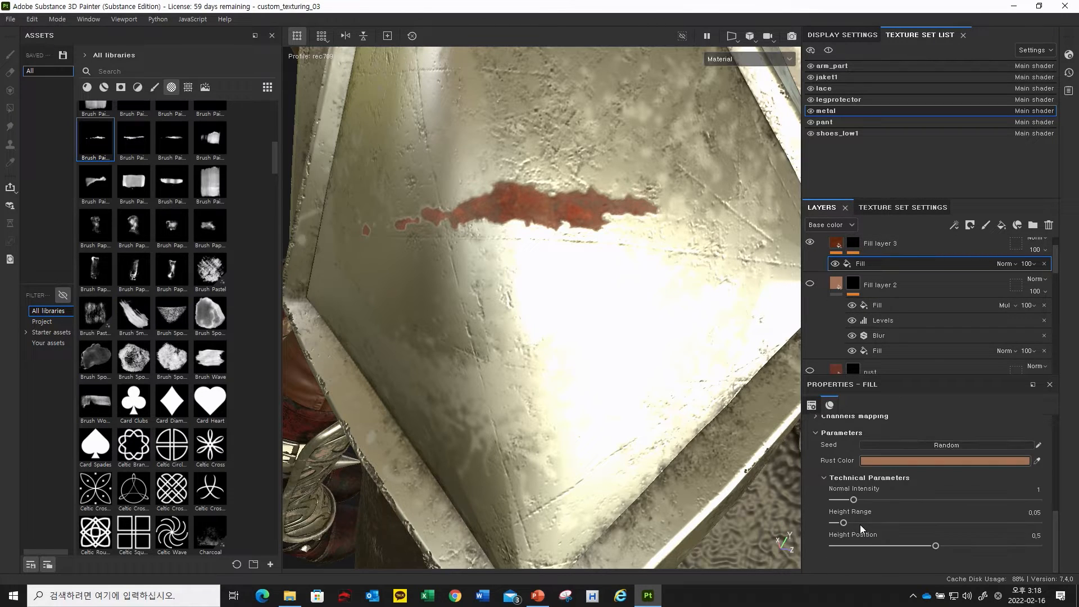
mouse_move(935, 544)
left_mouse_down()
mouse_move(953, 541)
mouse_move(940, 544)
left_mouse_up()
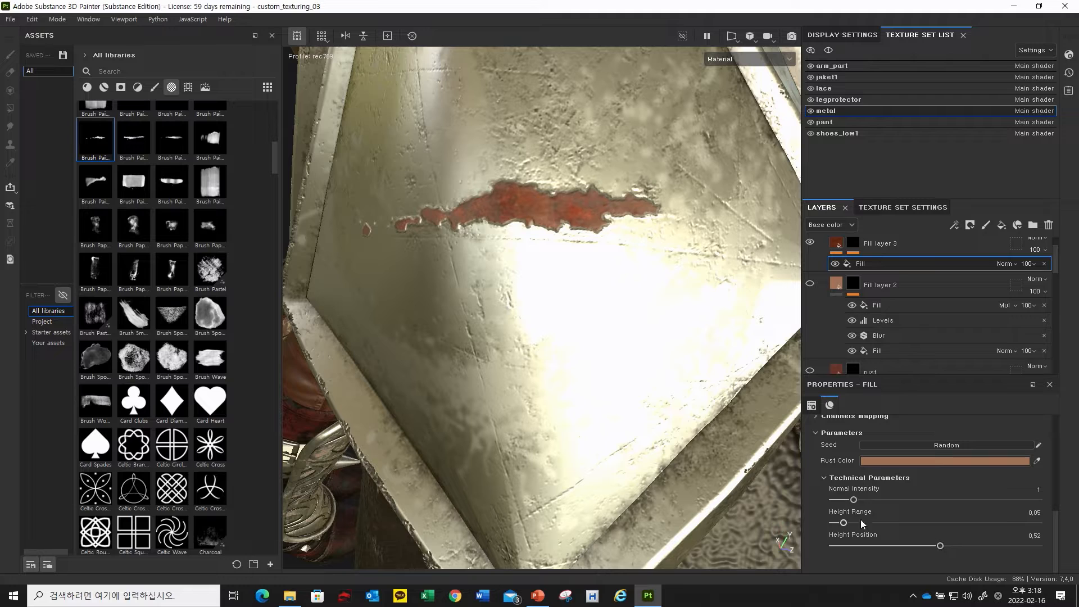
left_click_drag(848, 523, 849, 523)
left_click_drag(936, 544, 936, 547)
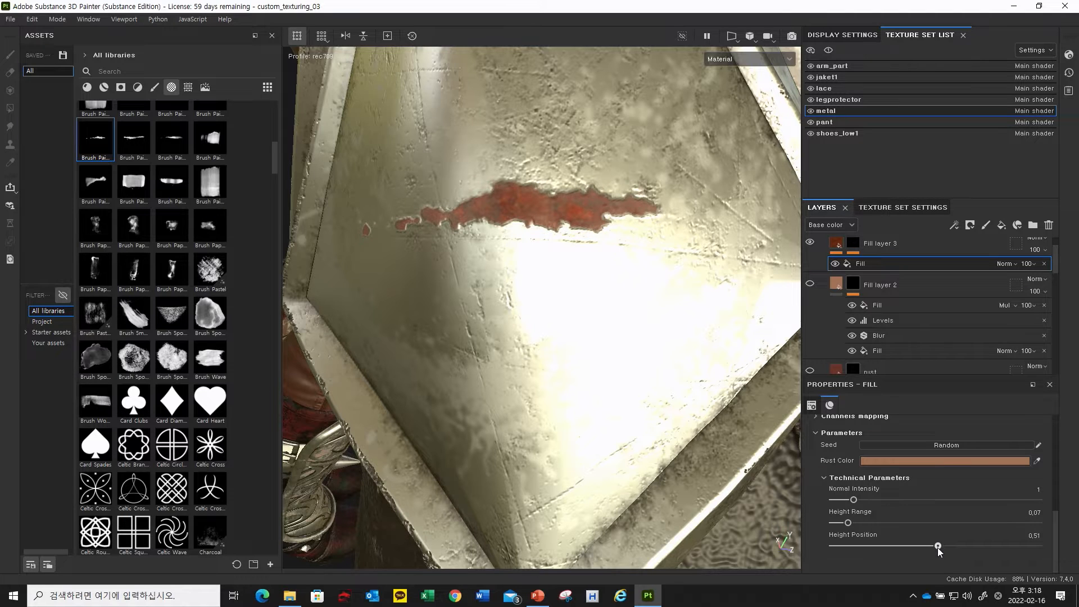
mouse_move(545, 248)
left_mouse_down("alt")
mouse_move(559, 253)
mouse_move(509, 265)
mouse_move(540, 248)
mouse_move(535, 269)
mouse_move(520, 265)
mouse_move(525, 279)
mouse_move(511, 271)
left_mouse_up("alt")
scroll(872, 261, "up", 1)
Step: Examine the painted rust streak against the Levels effect in Fill layer 3's mask and the layers below
left_click(854, 276)
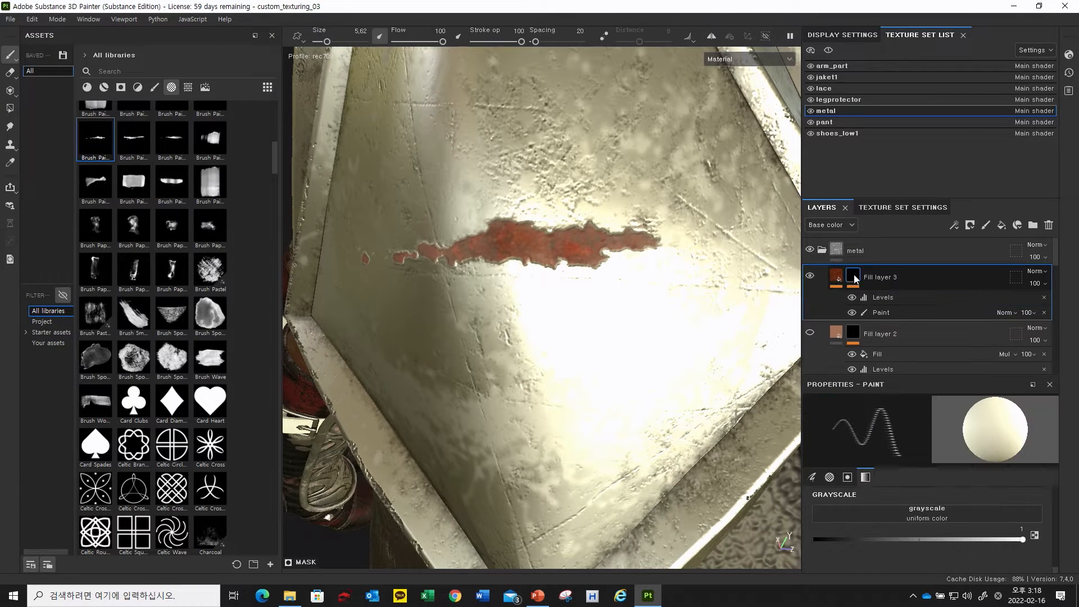
left_click(883, 296)
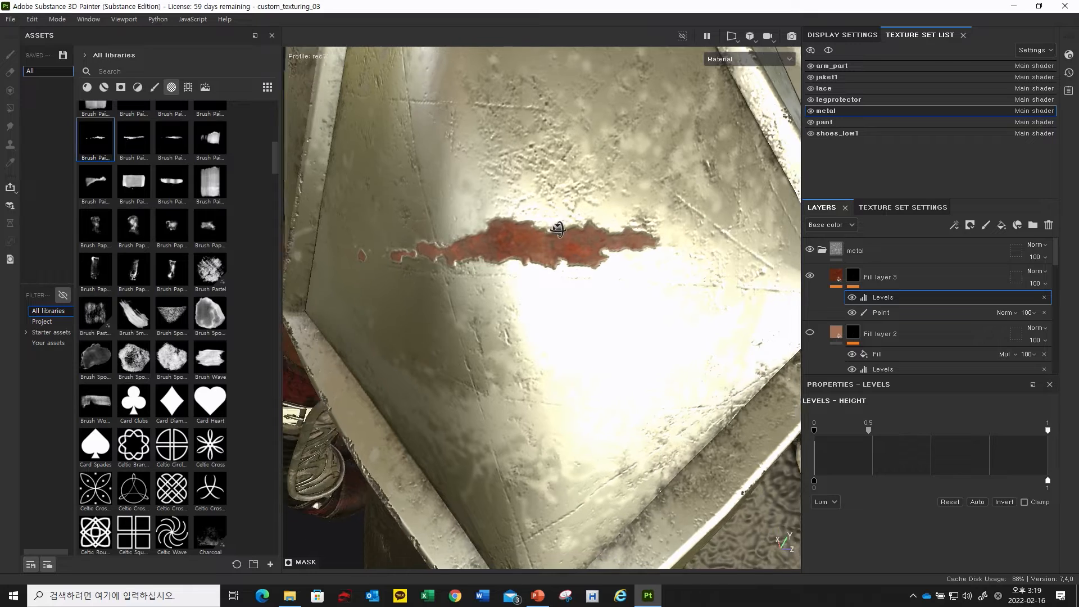
scroll(895, 360, "down", 4)
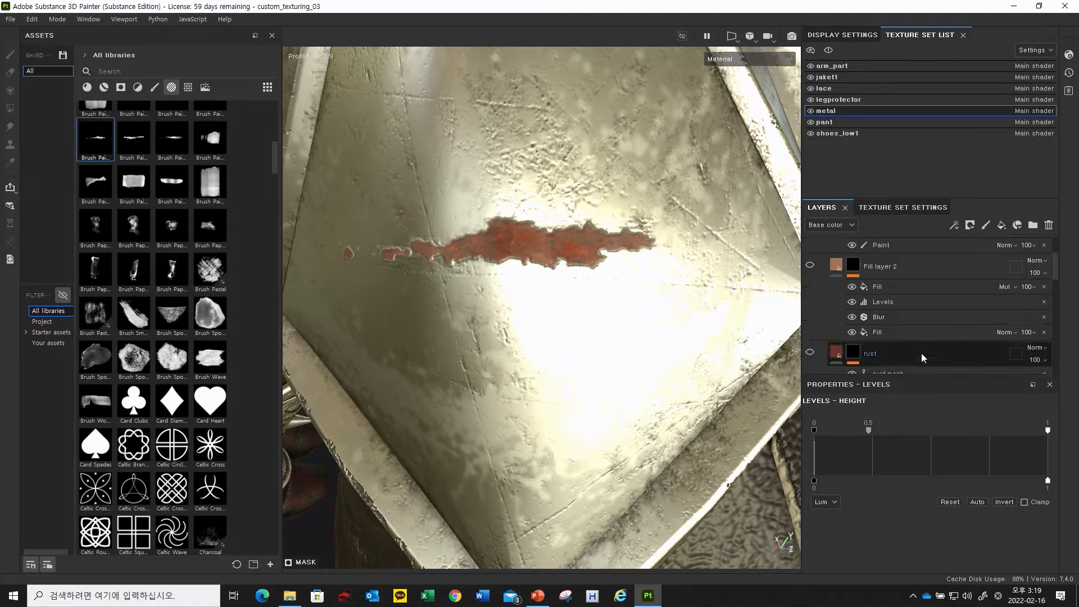
scroll(929, 352, "up", 4)
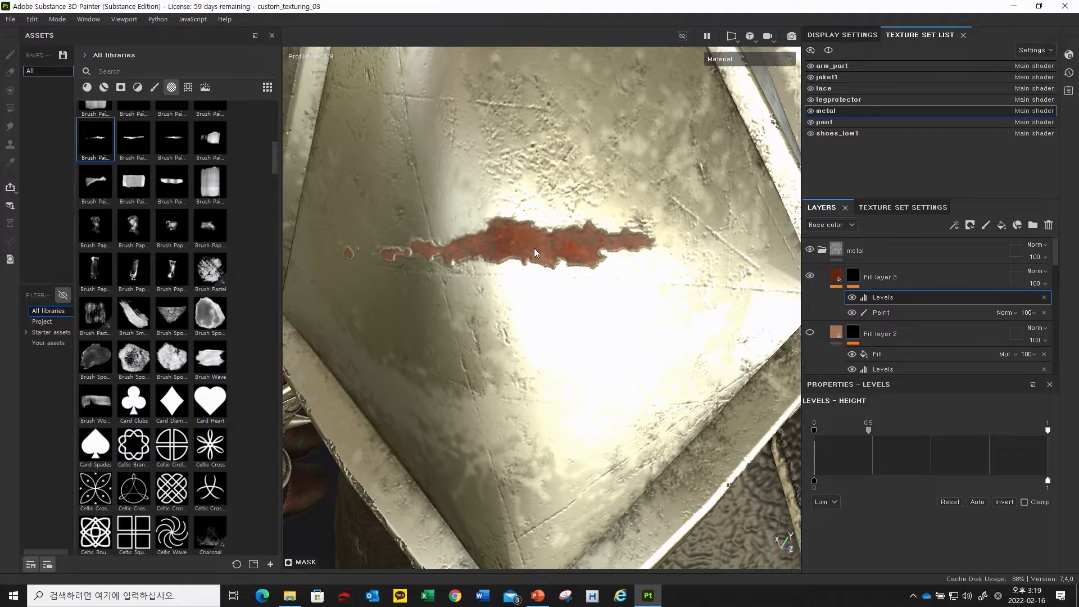
left_click_drag(534, 248, 557, 245, "alt")
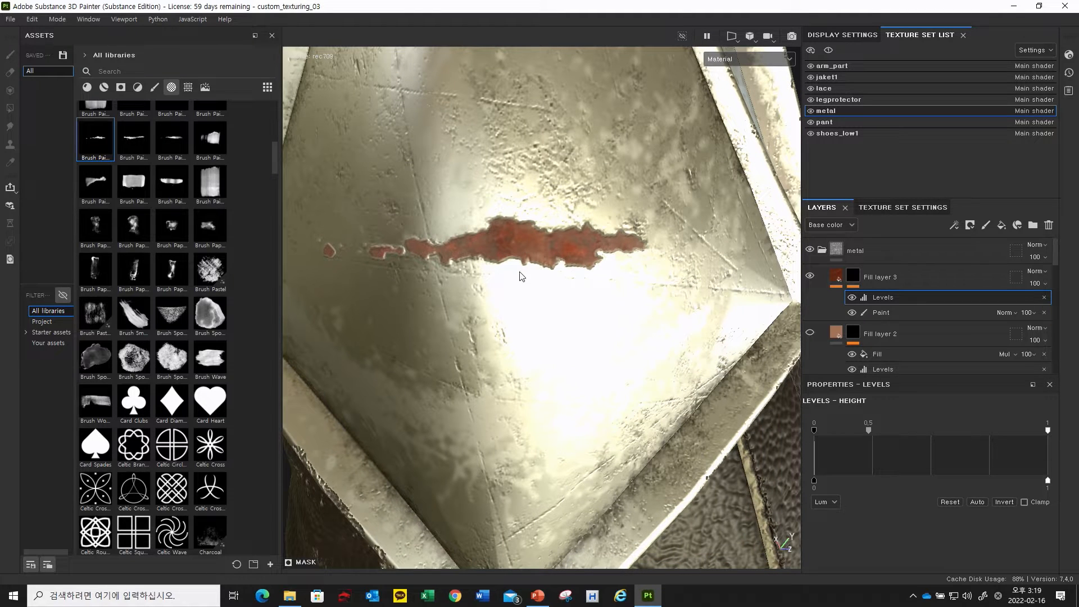
scroll(913, 343, "down", 1)
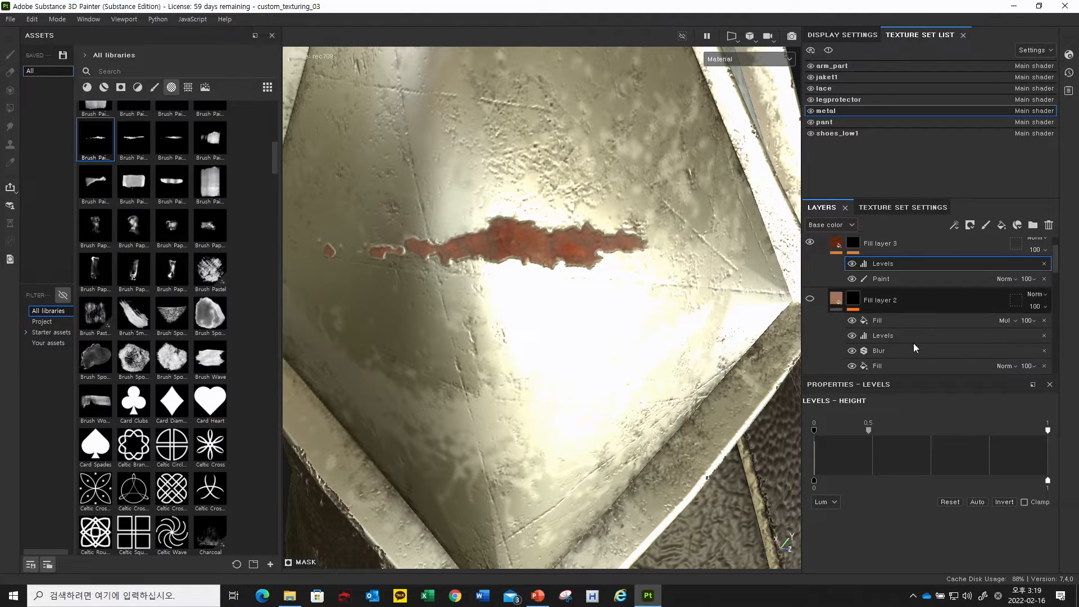
scroll(899, 345, "down", 1)
scroll(900, 346, "up", 2)
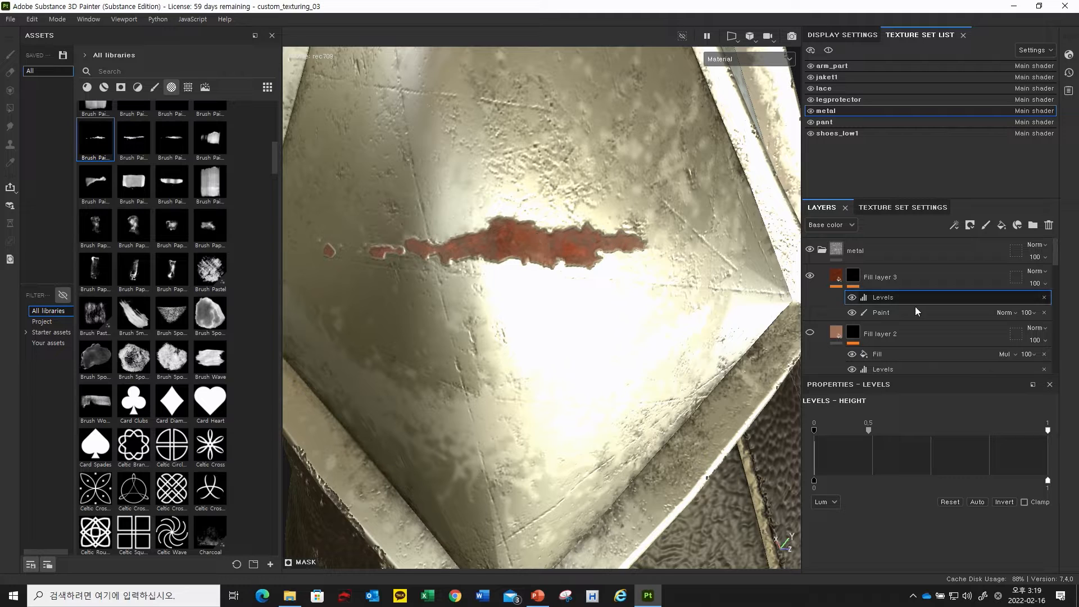
Step: Add an anchor point above the Levels effect in Fill layer 3's mask
right_click(884, 297)
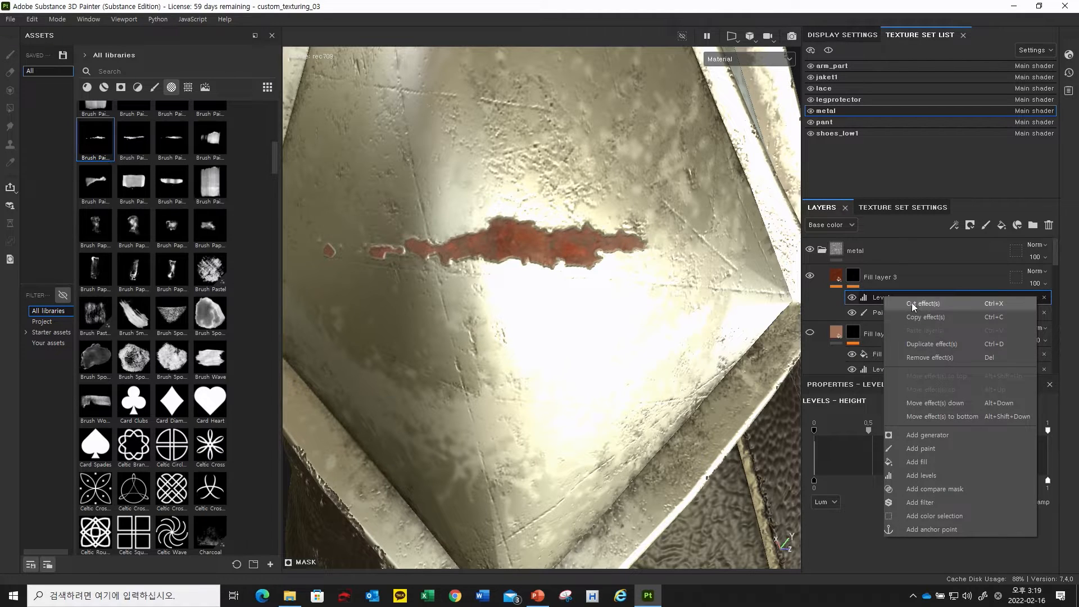
right_click(875, 296)
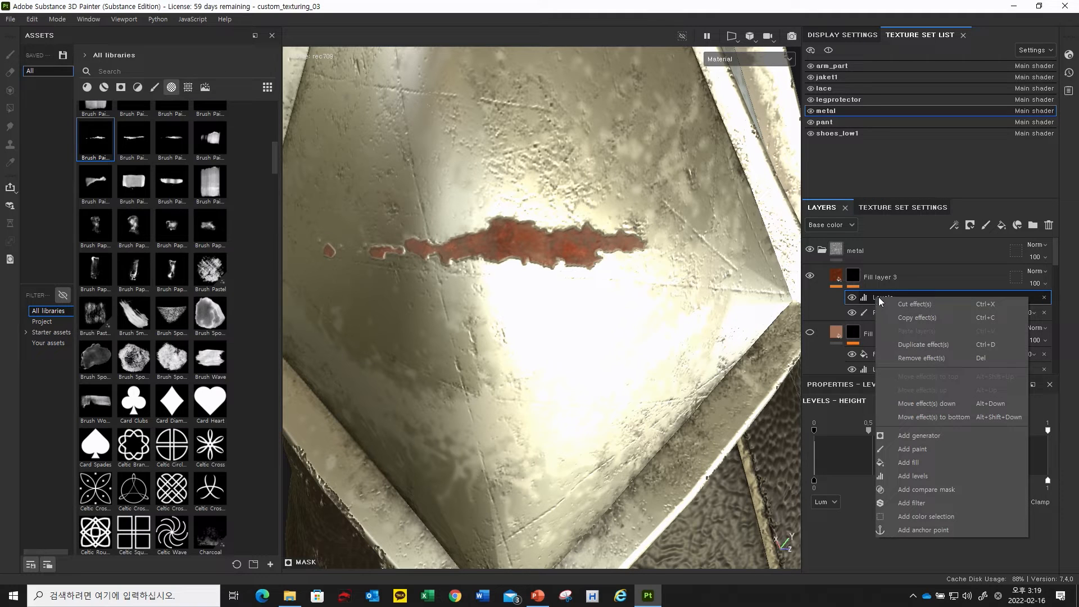
left_click(938, 529)
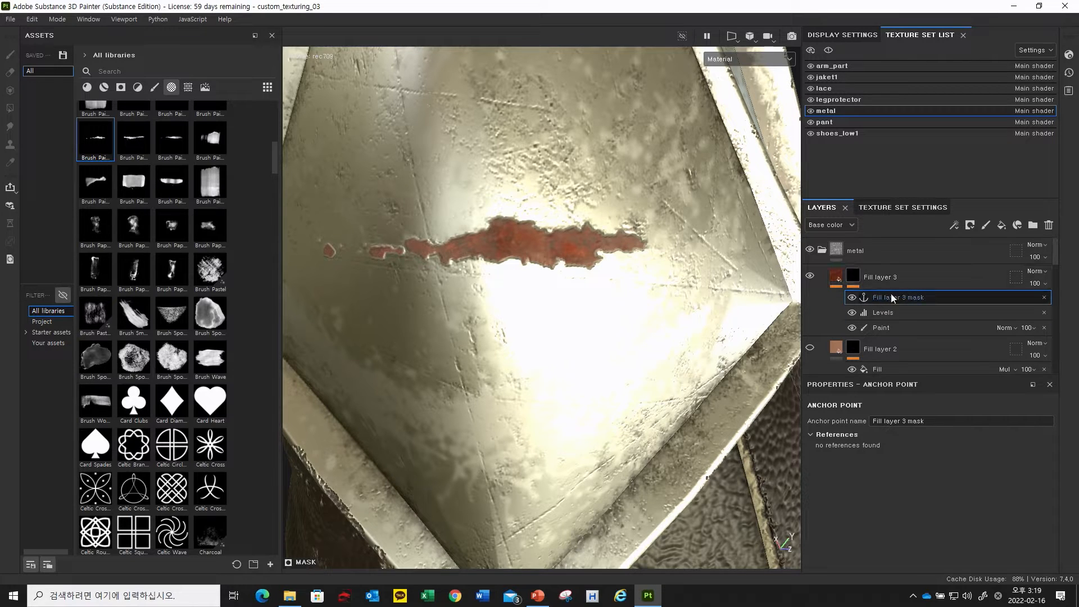
Step: Rename Fill layer 3 as rust01
double_click(894, 278)
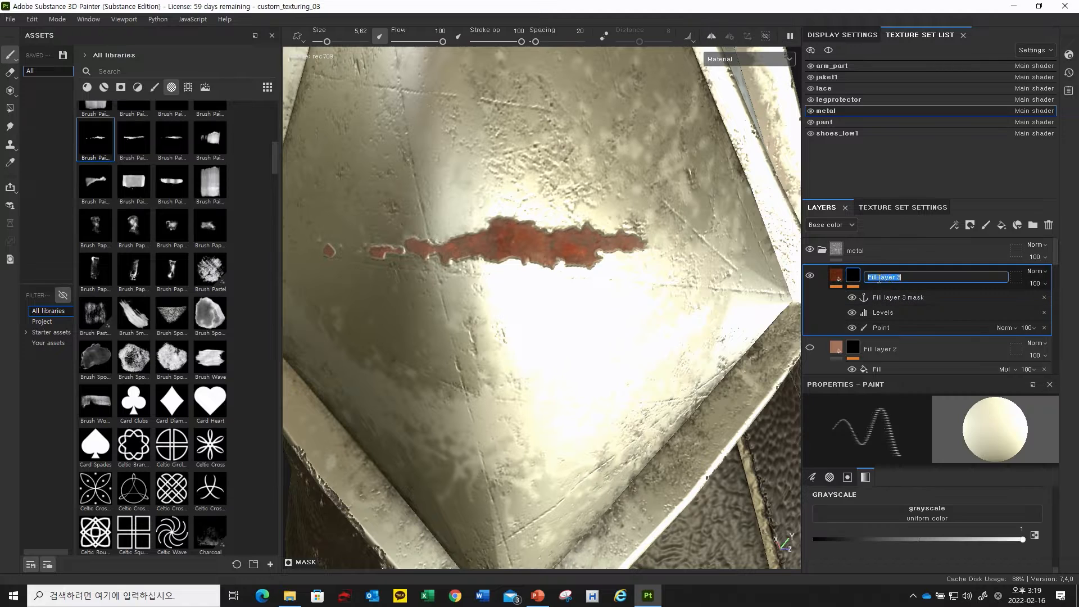
left_click(904, 278)
left_click_drag(899, 278, 866, 276)
type("rust01")
key("Return")
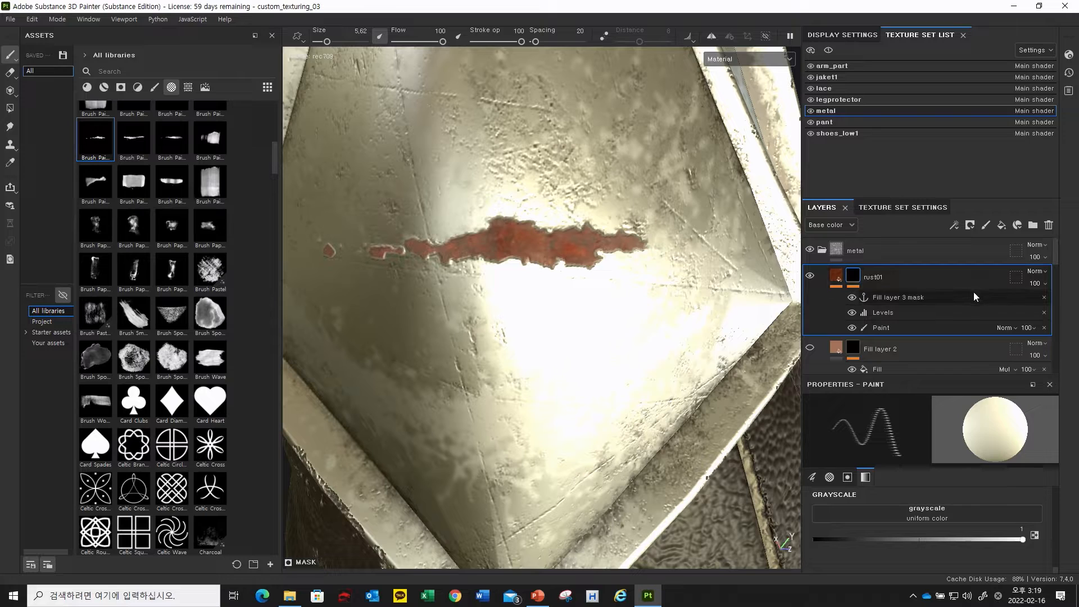
Step: Set the name of the anchor point in rust01's mask to "rust01 anchor"
left_click(975, 296)
left_click(899, 421)
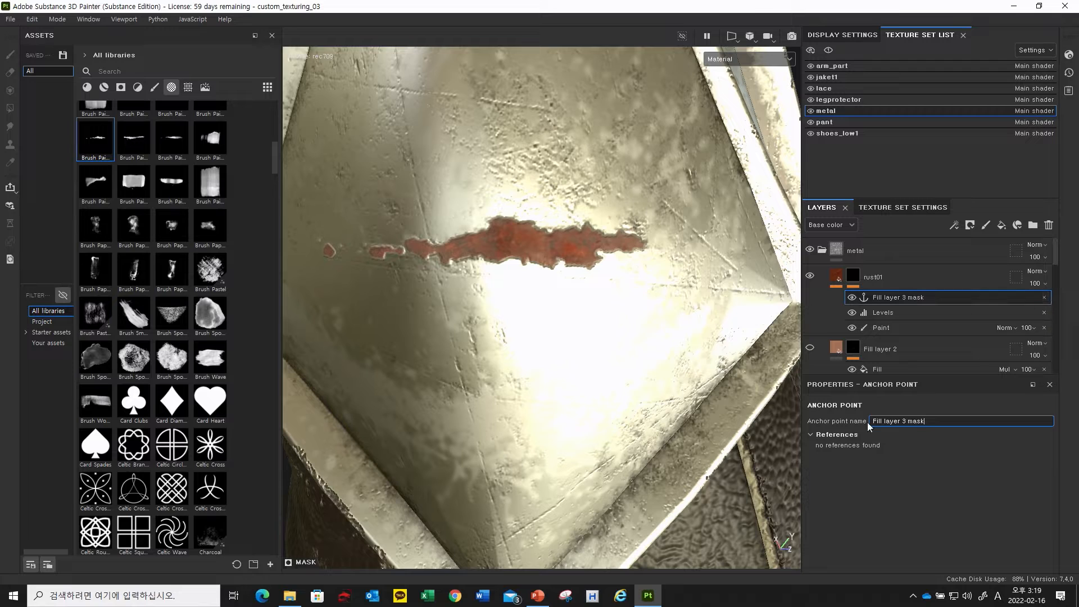
left_click_drag(927, 422, 869, 421)
type("rust01 anchor")
key("Return")
Step: Delete the anchor point from rust01's mask and add a fresh one above the Levels effect
left_click(1045, 297)
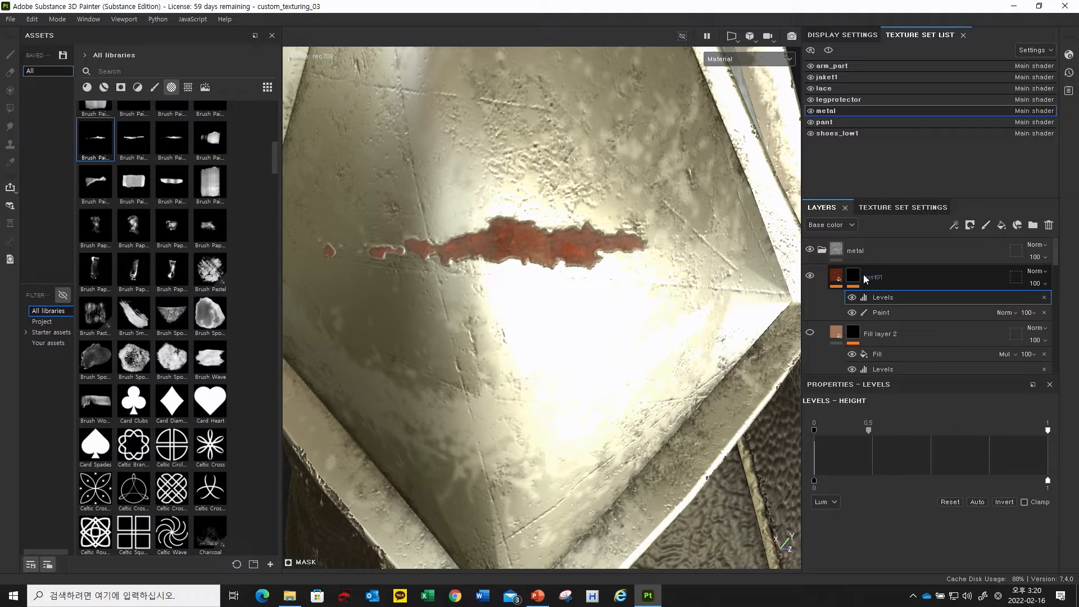
right_click(878, 302)
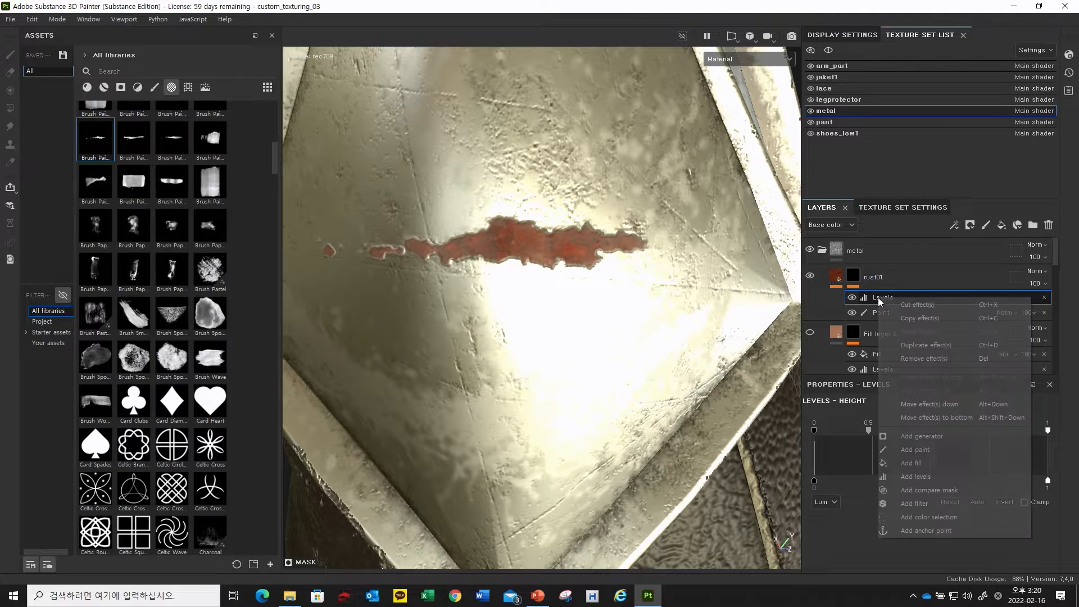
left_click(926, 530)
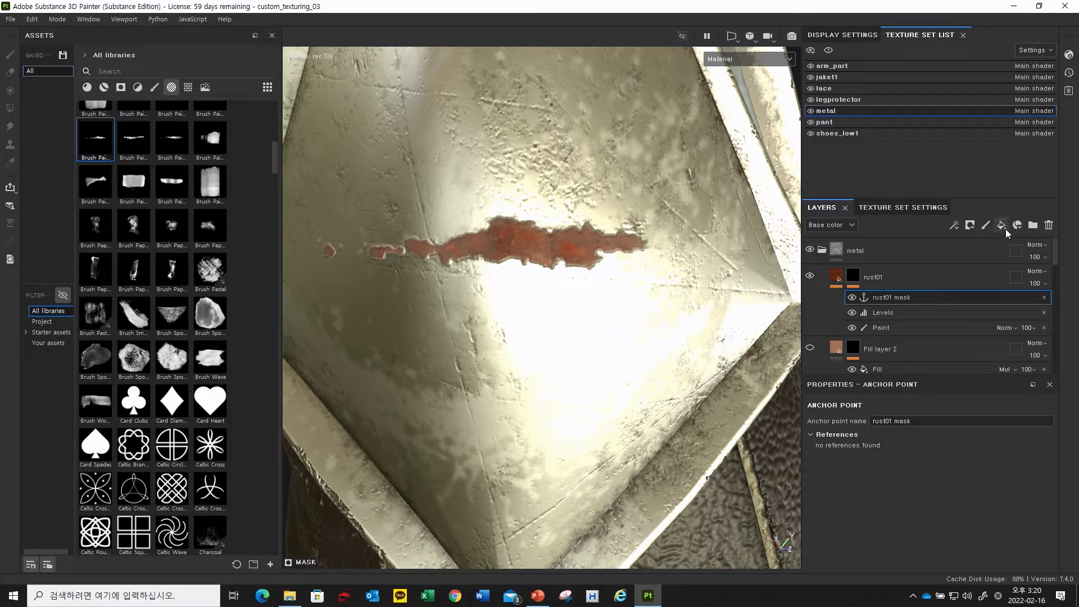
Step: Add a new fill layer directly above rust01 inside the metal folder
left_click(866, 275)
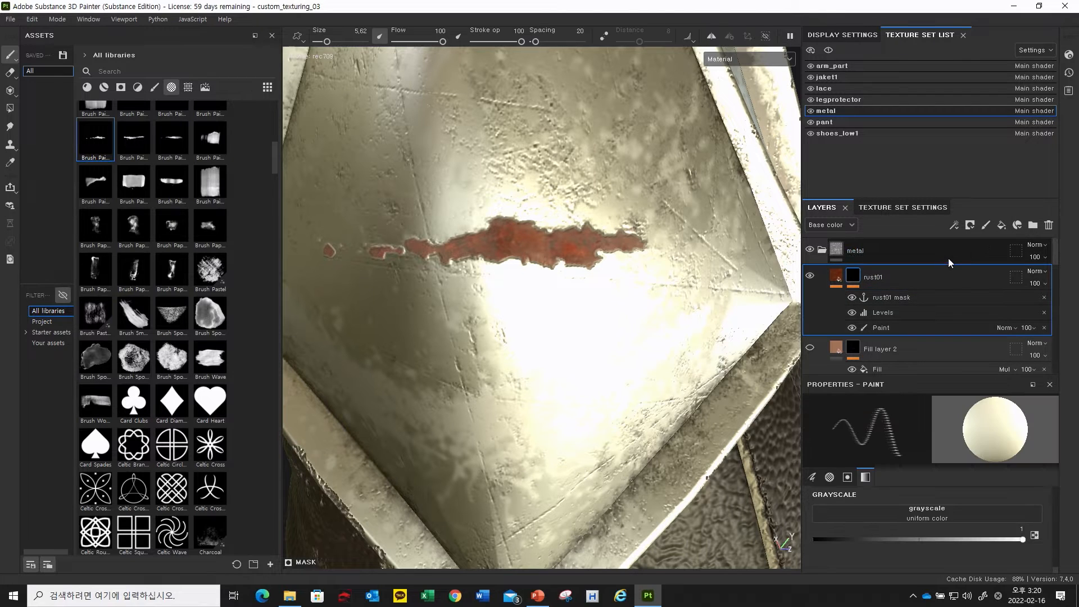
left_click(1001, 228)
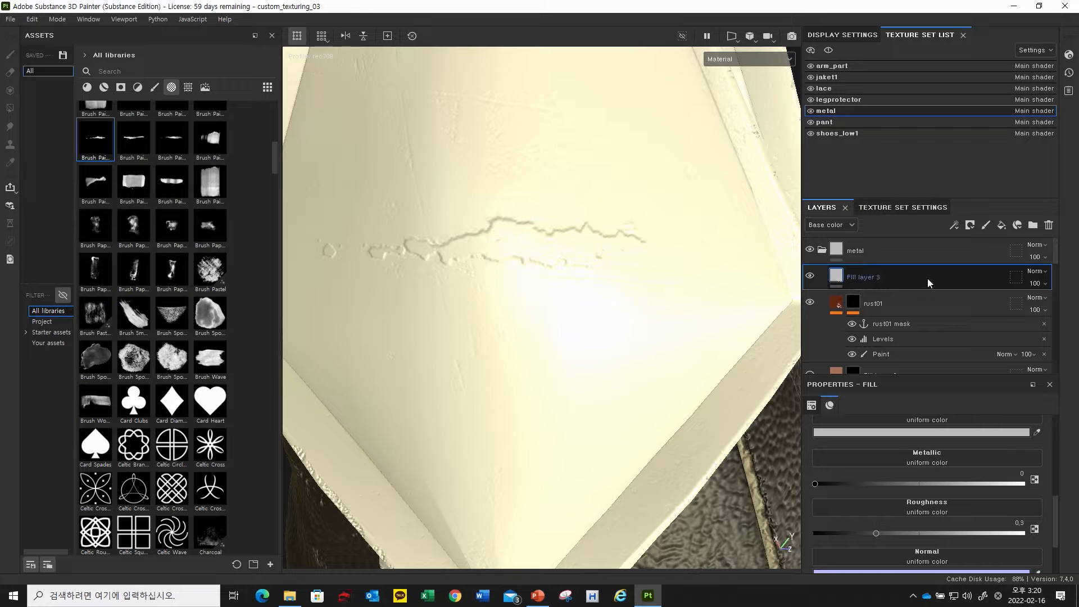
mouse_move(634, 299)
left_mouse_down("alt")
mouse_move(589, 287)
mouse_move(646, 284)
left_mouse_up("alt")
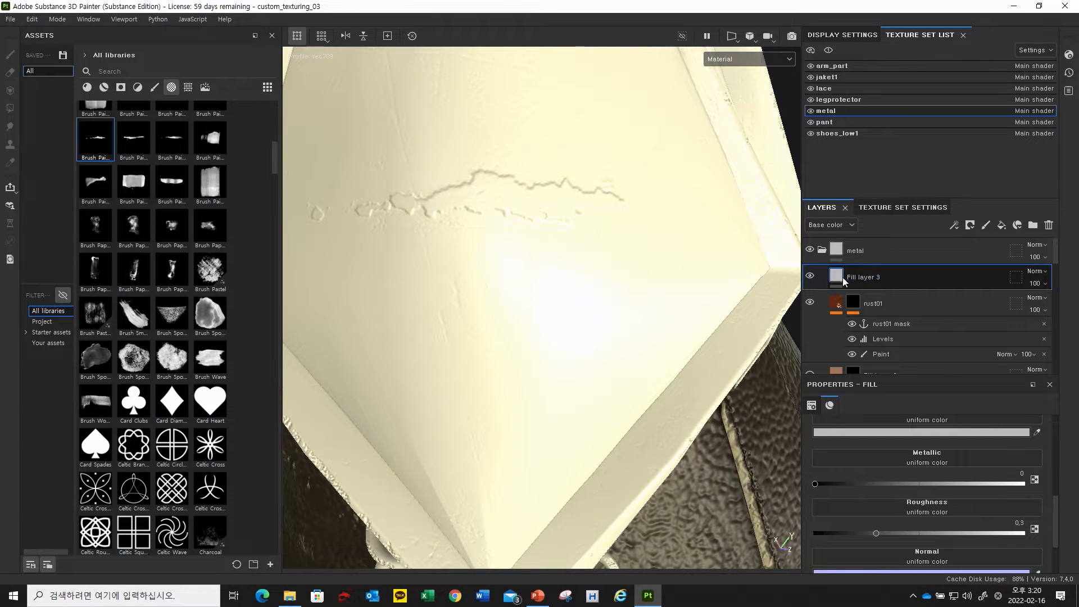
right_click(838, 276)
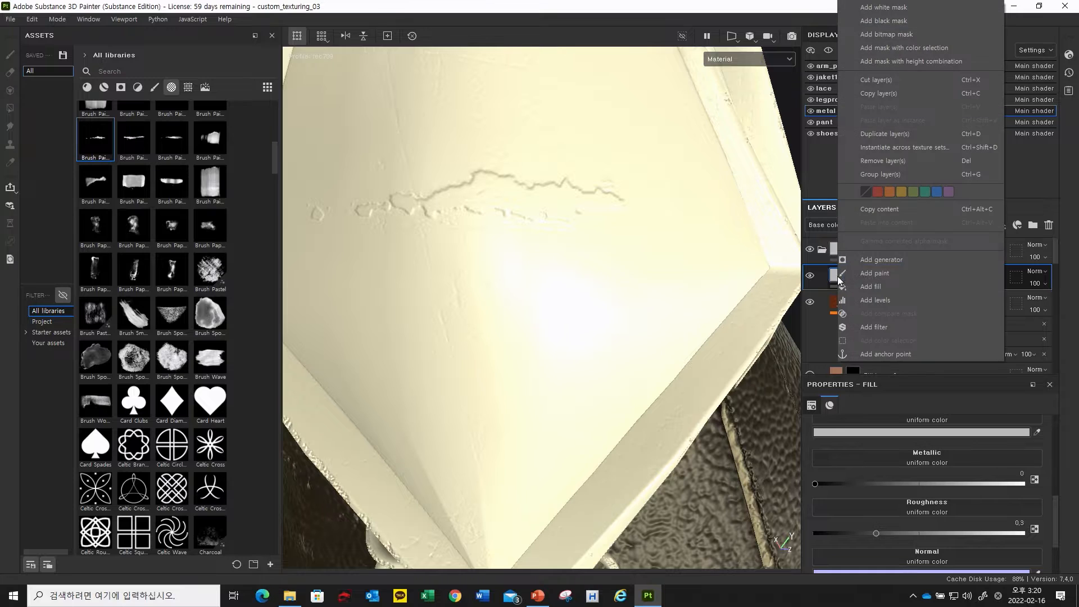
left_click(723, 264)
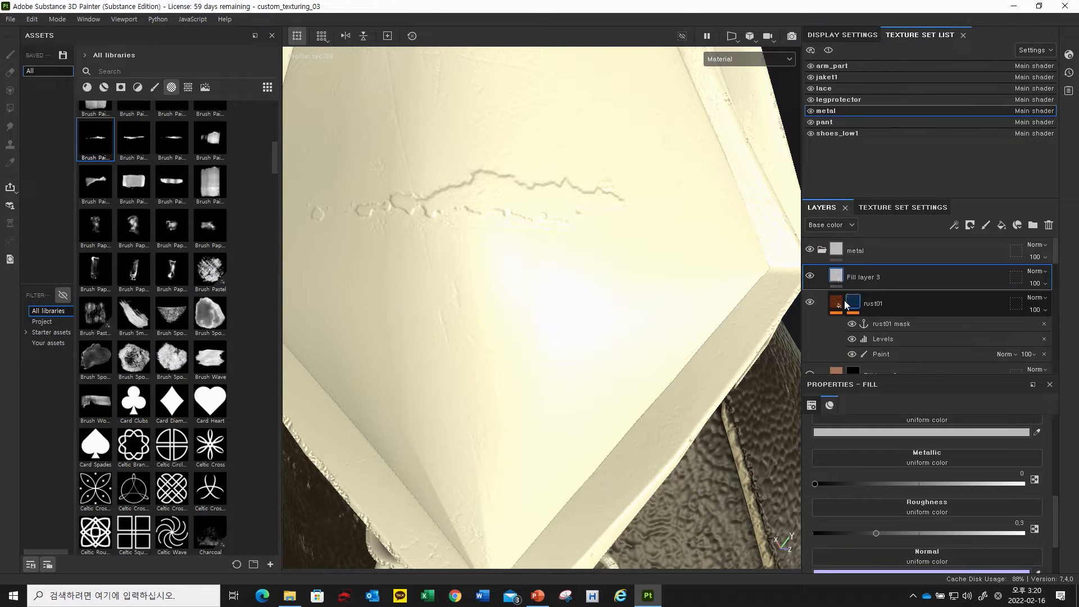
scroll(838, 322, "down", 1)
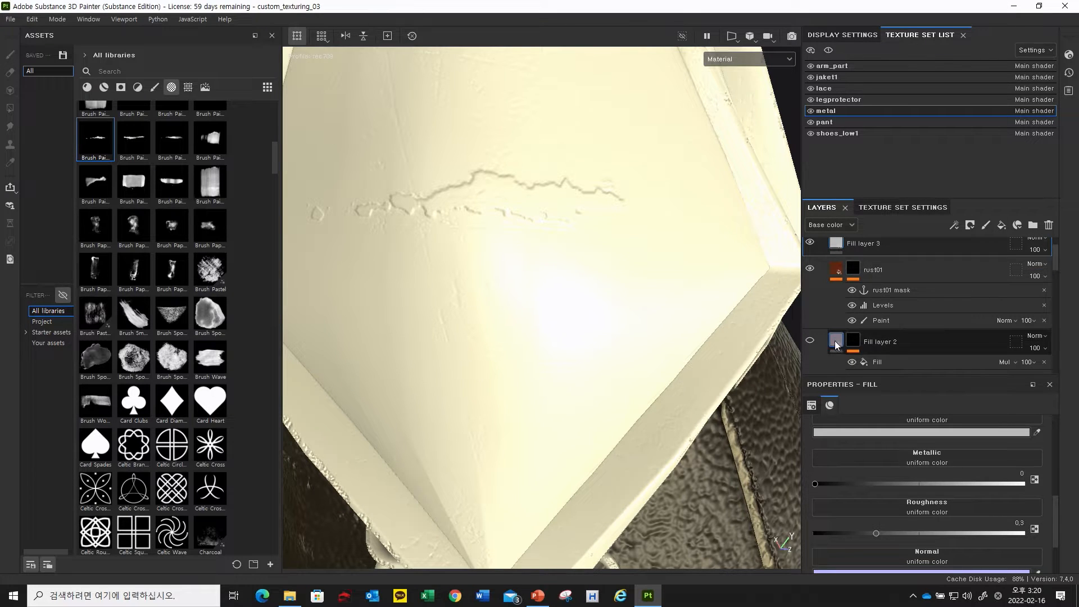
scroll(832, 275, "up", 1)
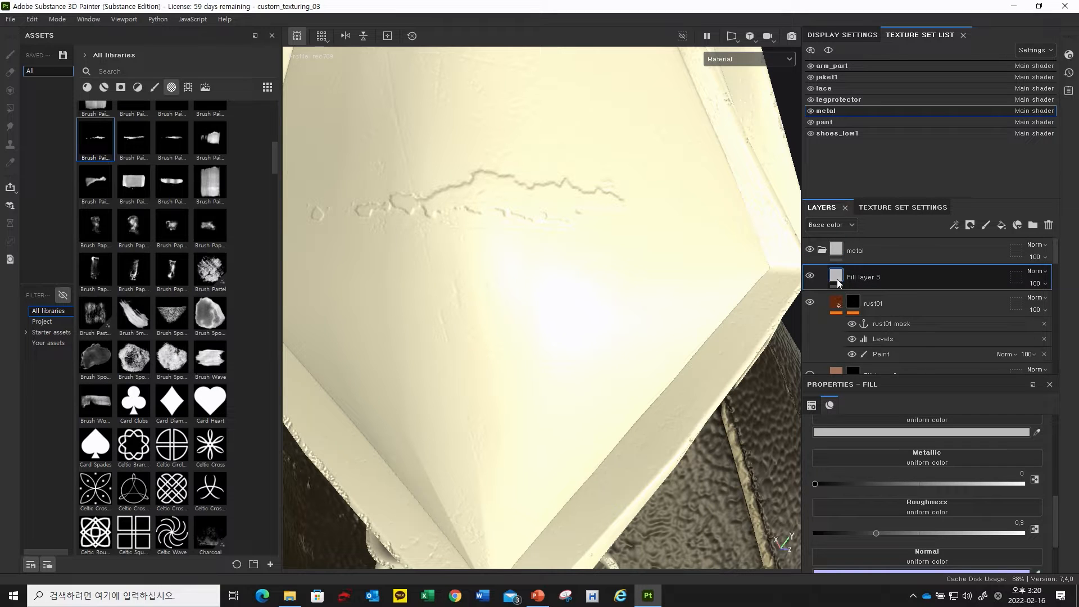
mouse_move(837, 278)
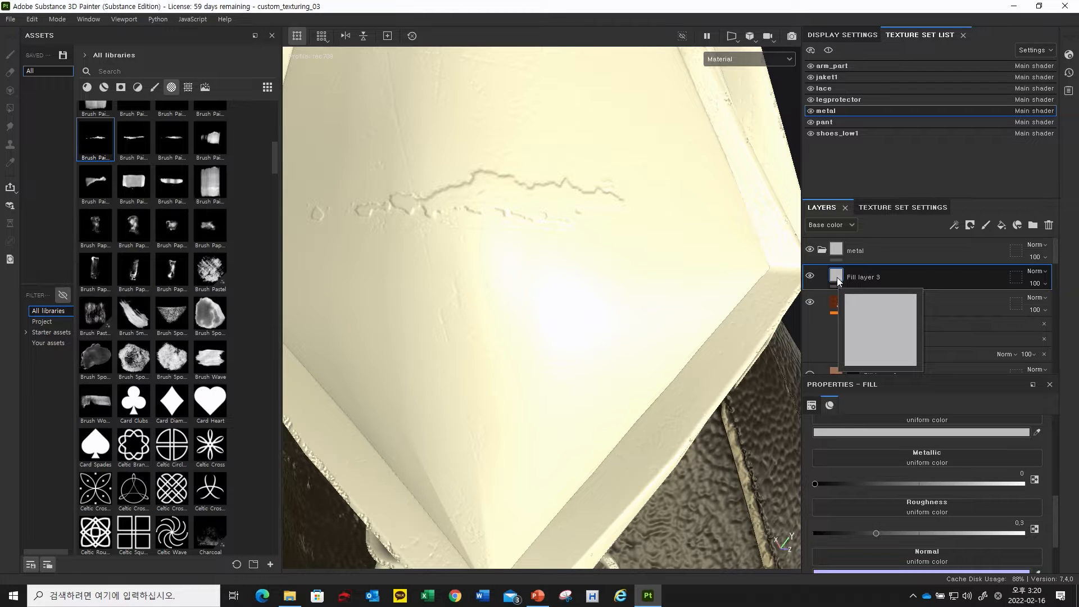
left_click_drag(440, 218, 525, 233, "alt")
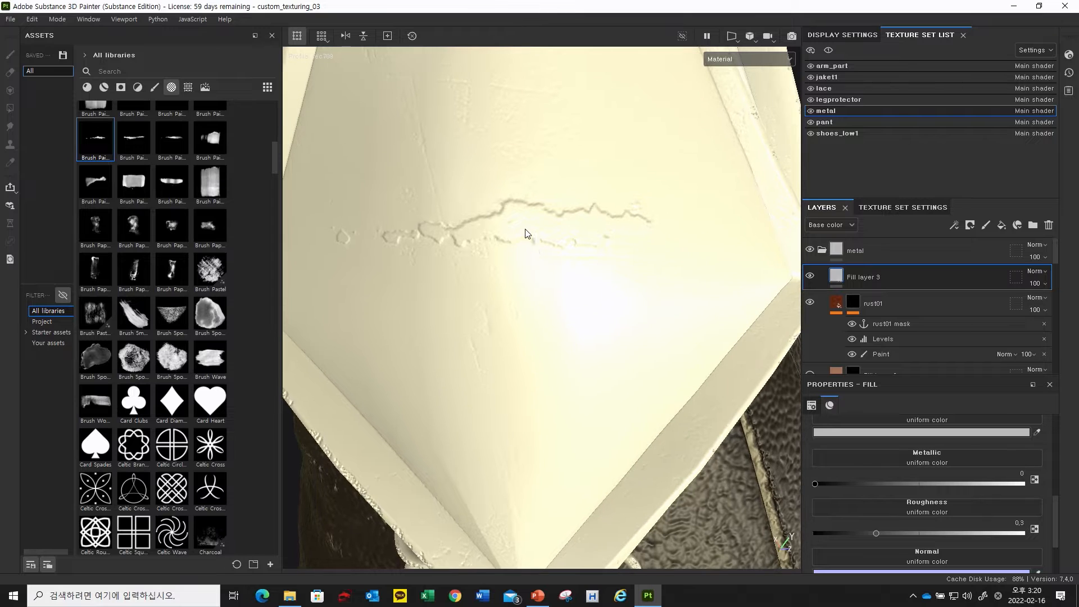
Step: Search the material library for "rust" and pick the Rust Coarse material
scroll(112, 212, "up", 5)
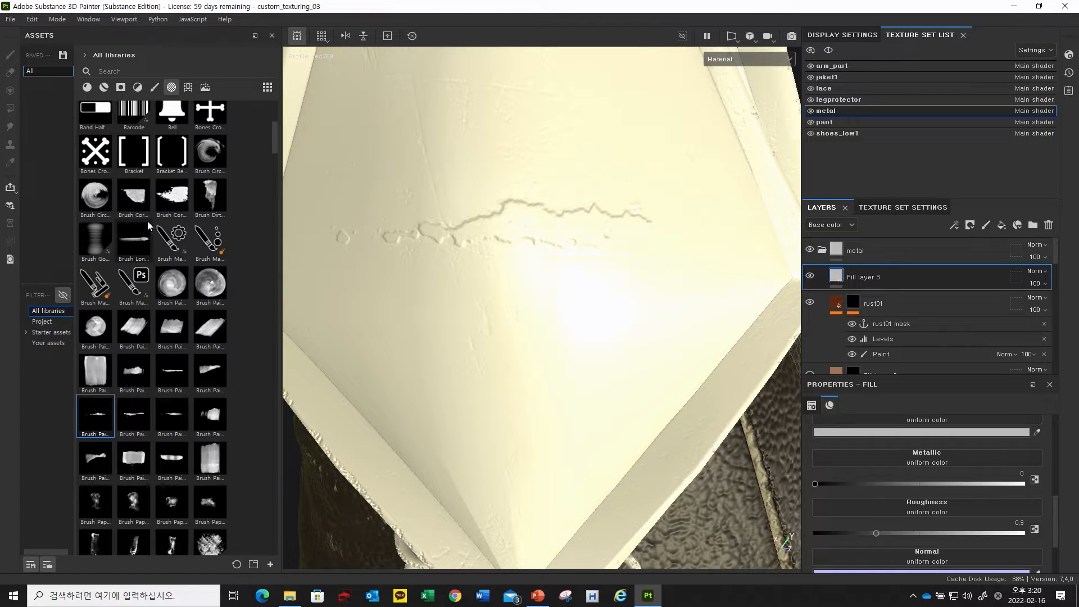
left_click(137, 71)
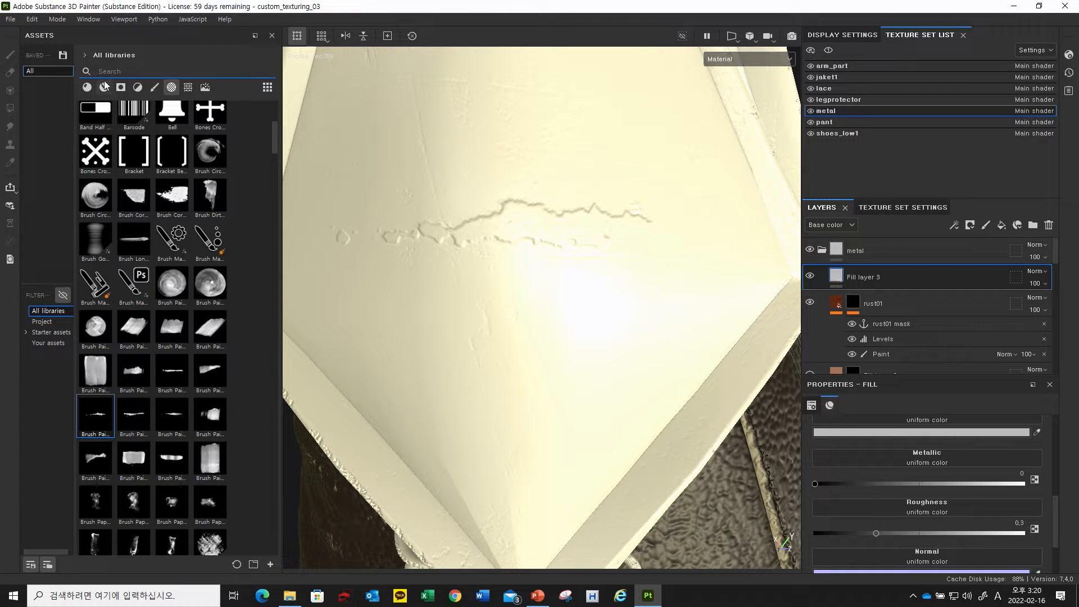
left_click(86, 87)
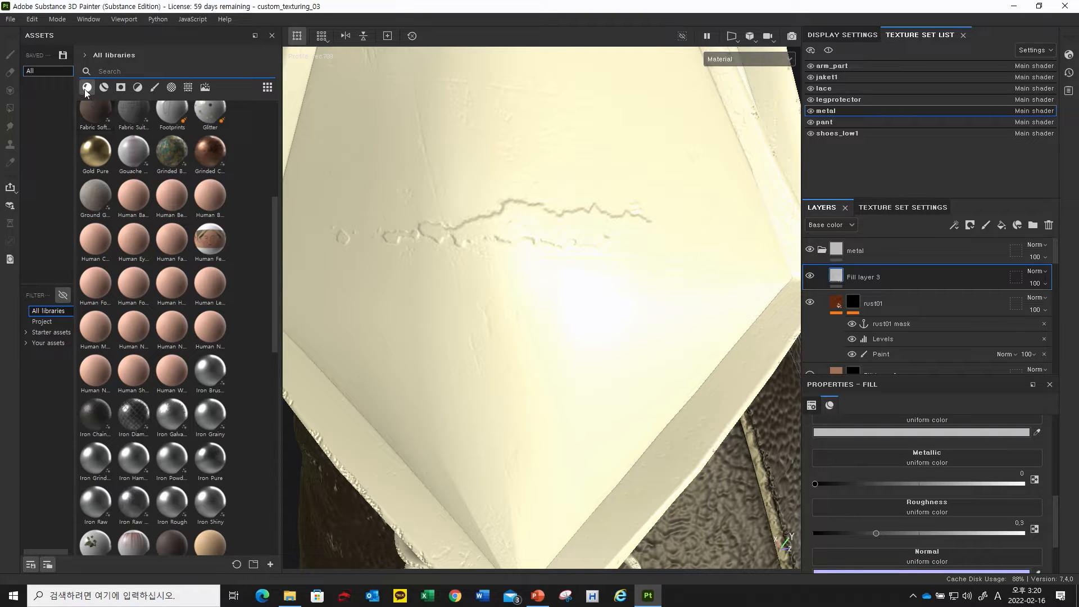
type("rust")
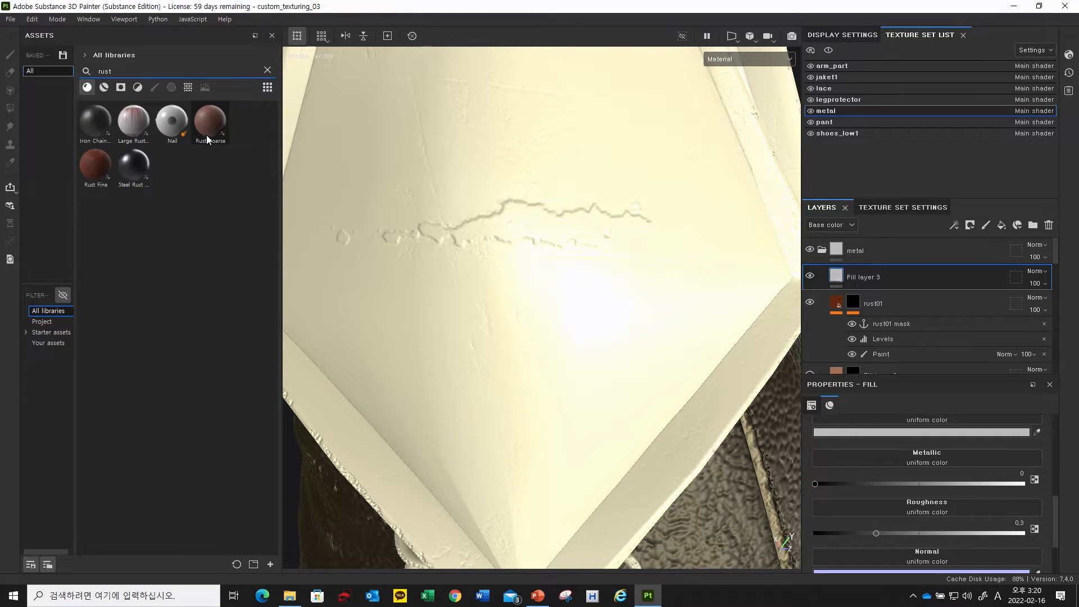
mouse_move(201, 119)
left_mouse_down()
mouse_move(891, 224)
mouse_move(839, 277)
mouse_move(434, 189)
mouse_move(214, 120)
left_mouse_up()
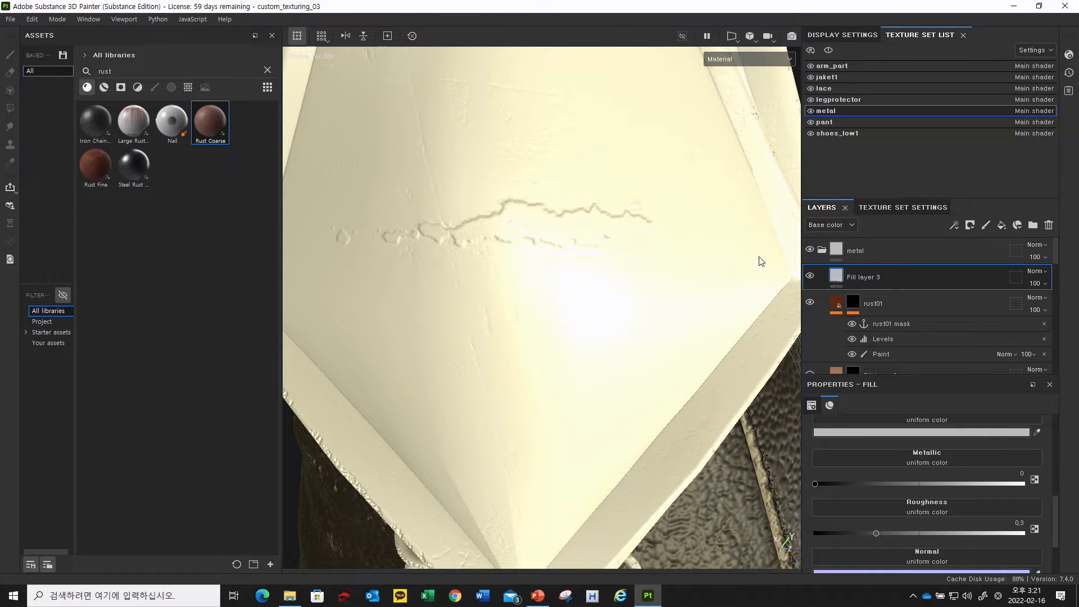
Step: Add a fill effect to the content of the new fill layer above rust01 and assign the Rust Coarse material to it
right_click(833, 274)
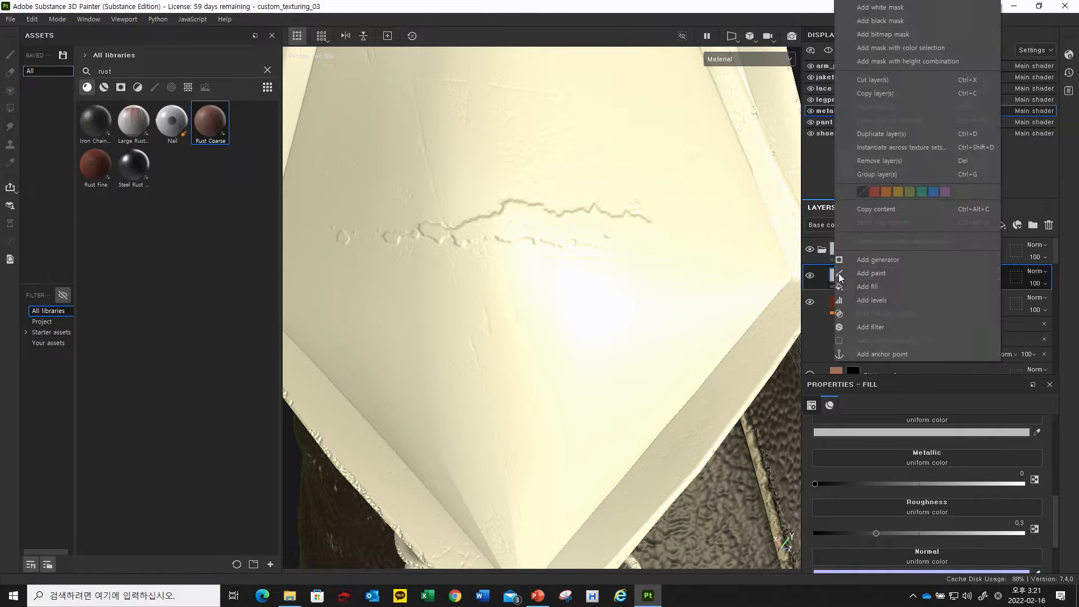
left_click(879, 288)
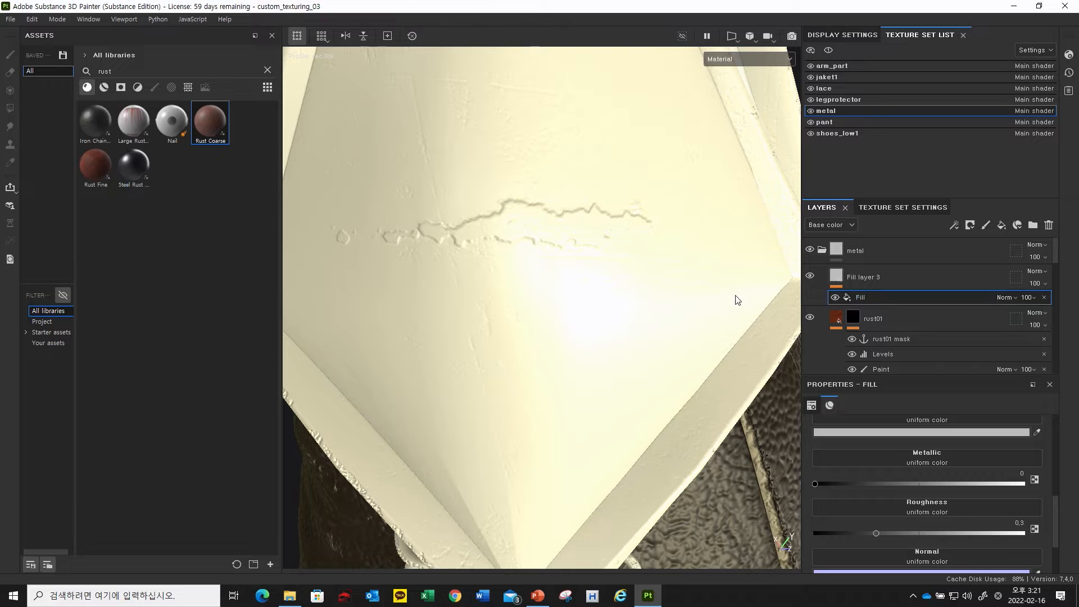
scroll(966, 416, "up", 2)
left_click_drag(209, 124, 923, 441)
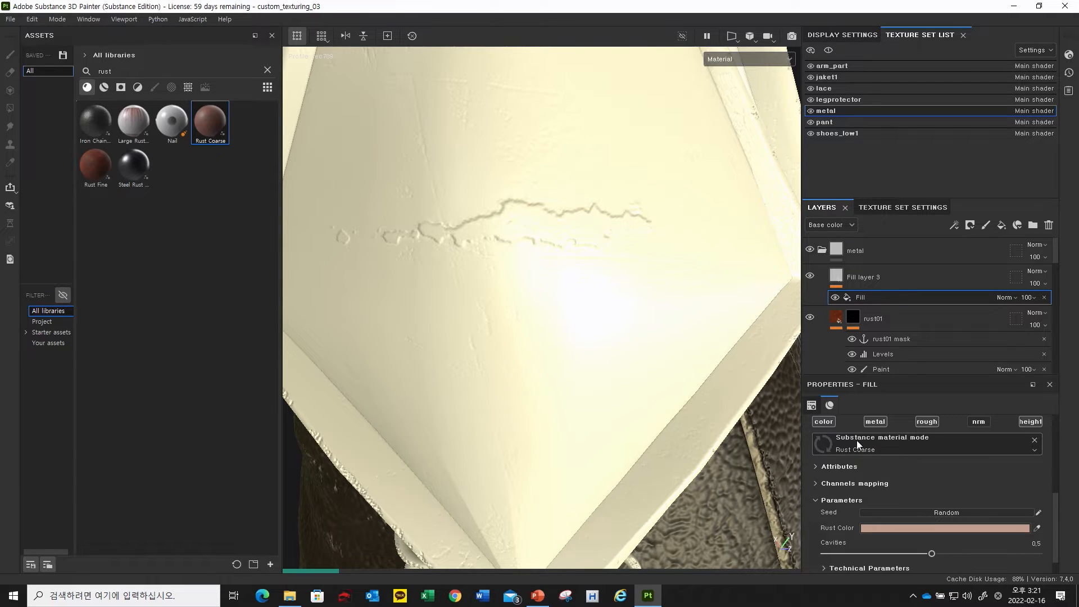
scroll(437, 244, "down", 1)
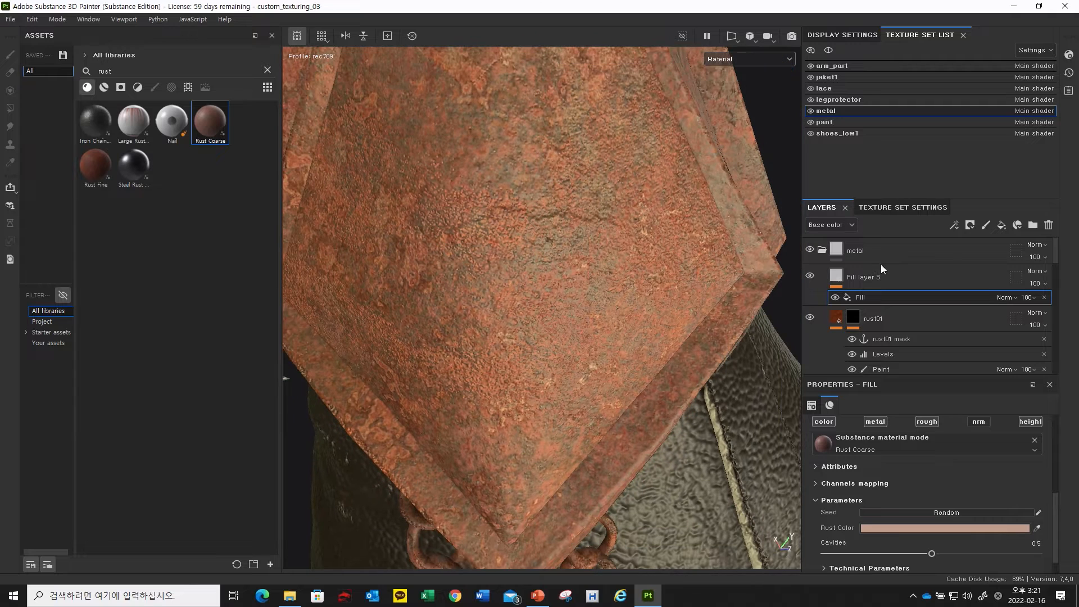
left_click(839, 279)
right_click(840, 279)
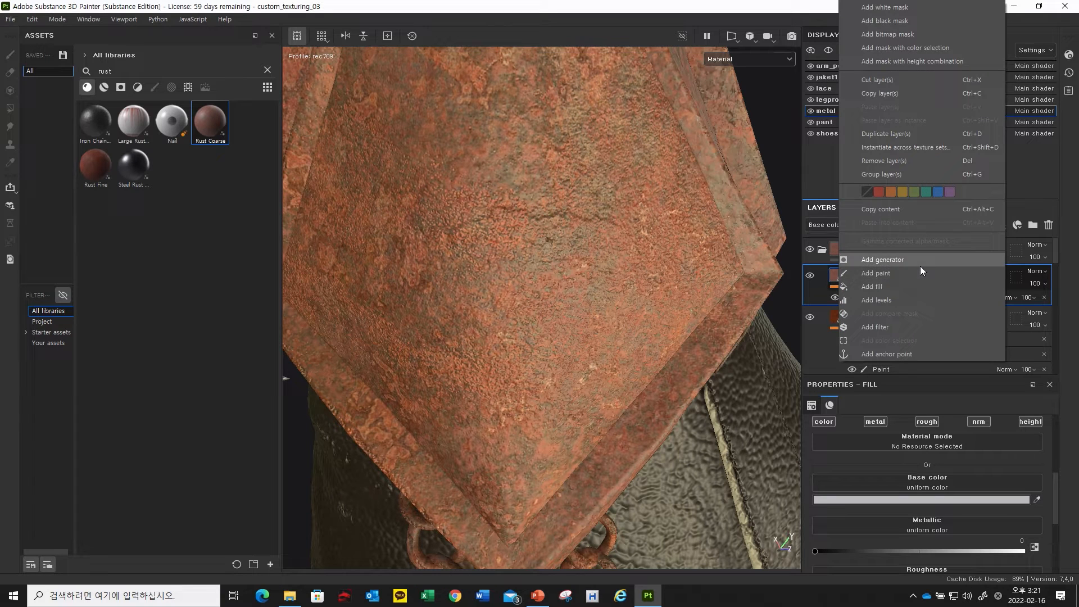
left_click(894, 285)
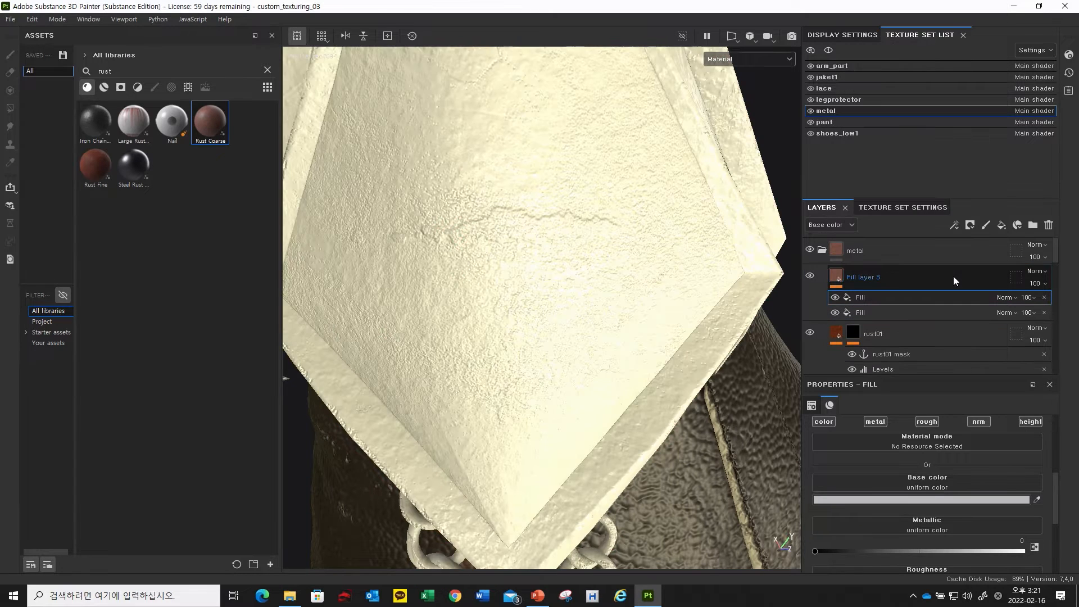
key("ctrl+z")
Step: Add a black mask to Fill layer 3
left_click(841, 275)
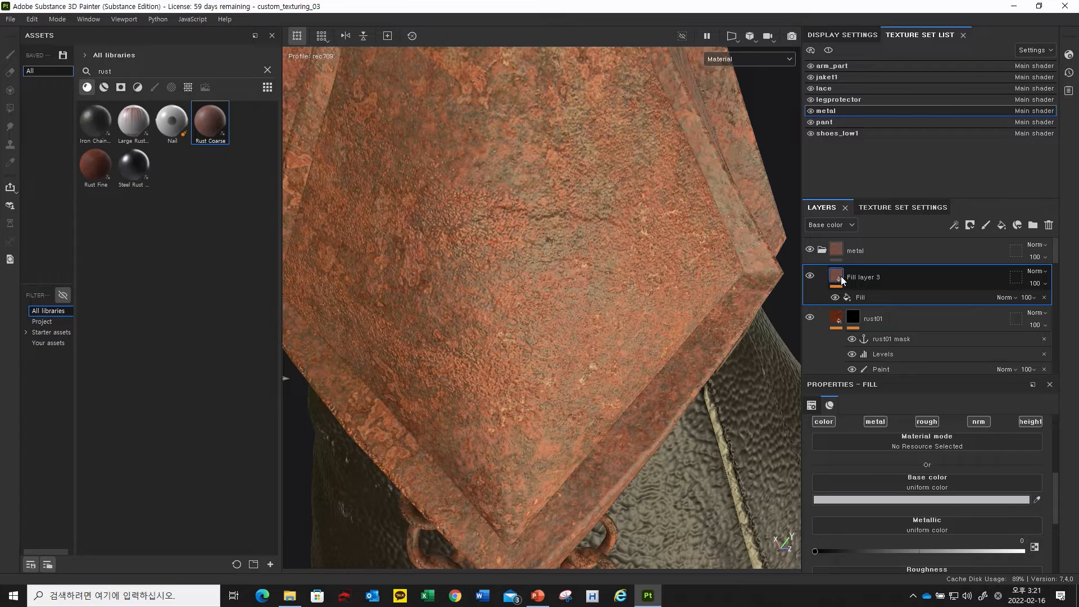
right_click(841, 275)
left_click(902, 22)
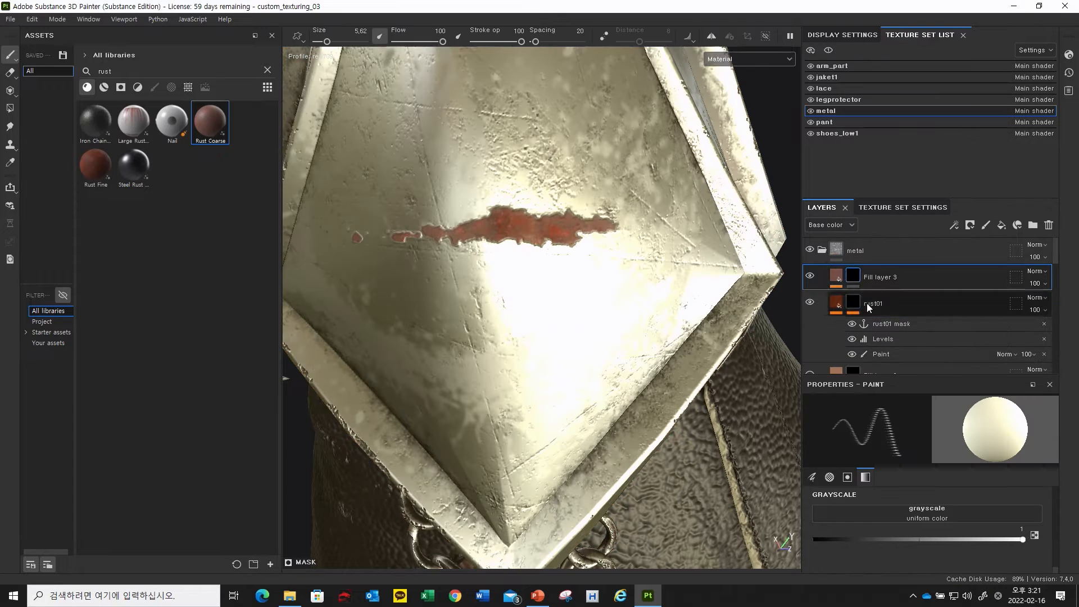
Step: Add a fill effect to Fill layer 3's mask and assign the rust01 mask anchor point as its grayscale source
right_click(854, 274)
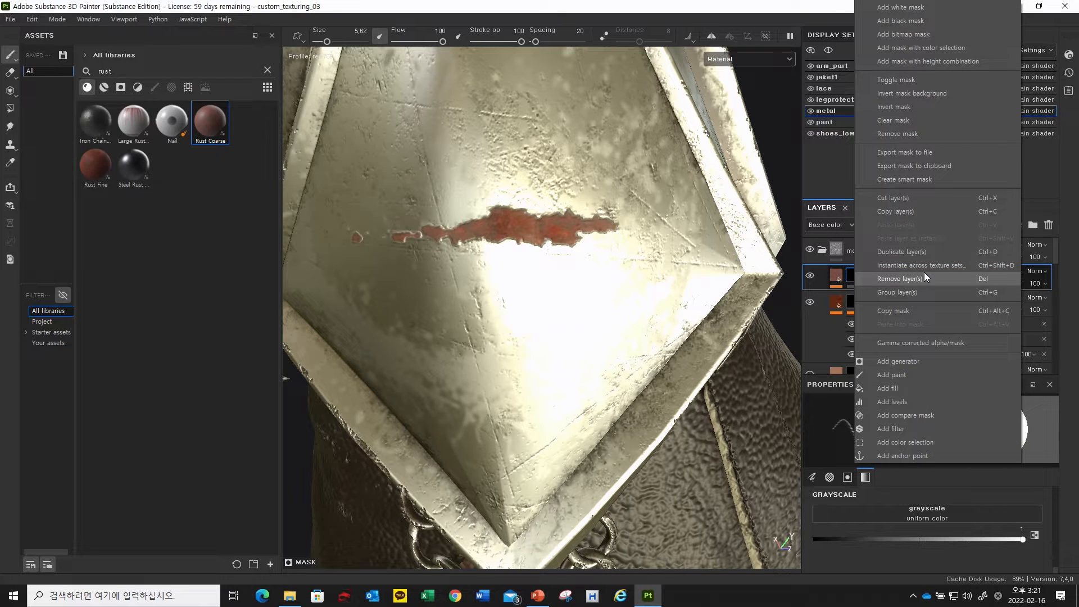
left_click(915, 393)
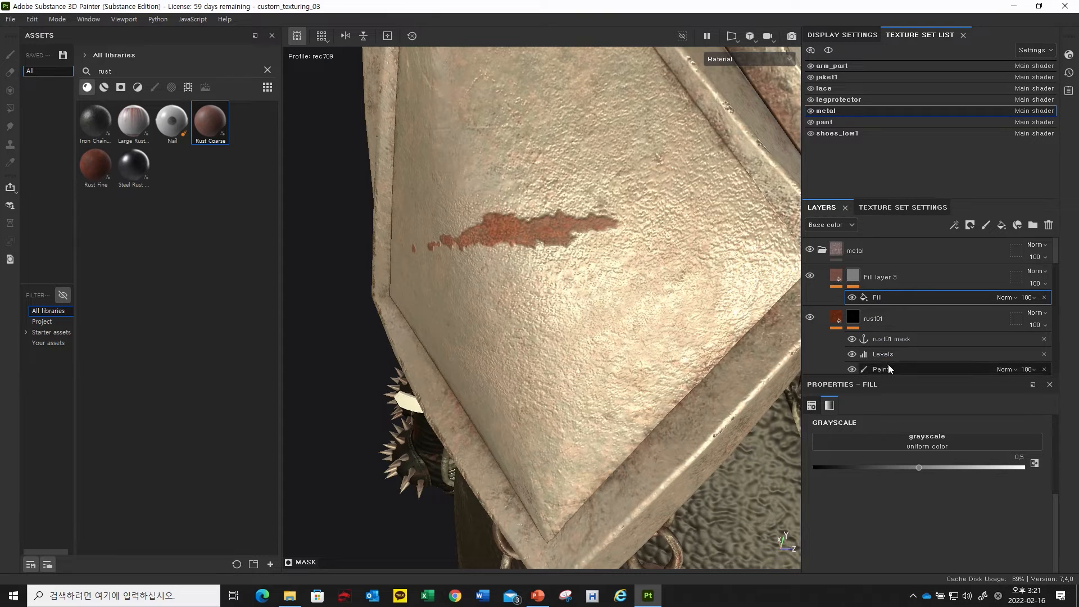
left_click(932, 443)
left_click(991, 277)
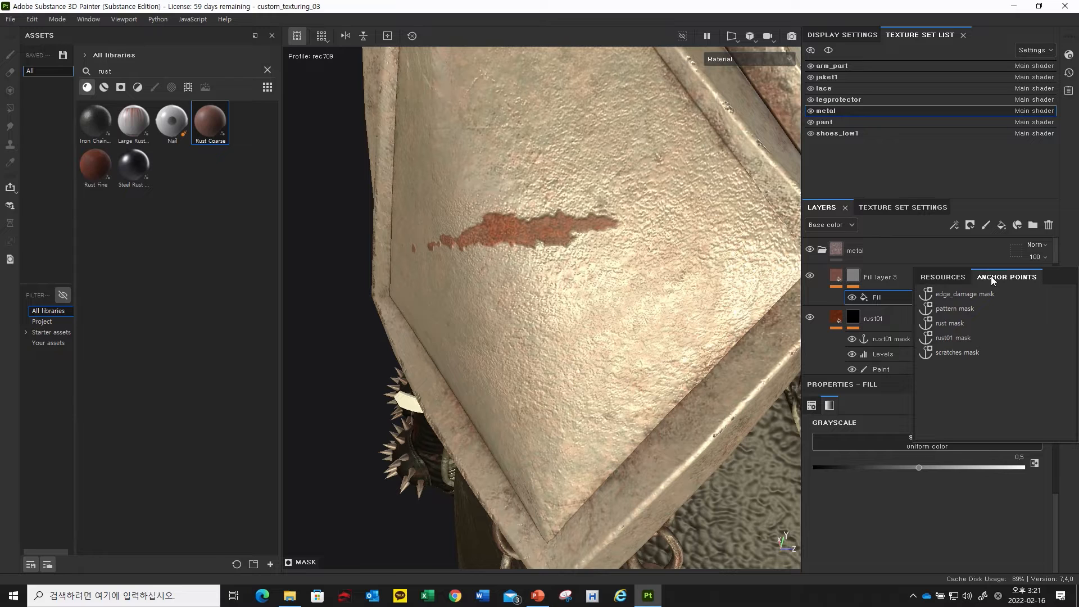
left_click(956, 338)
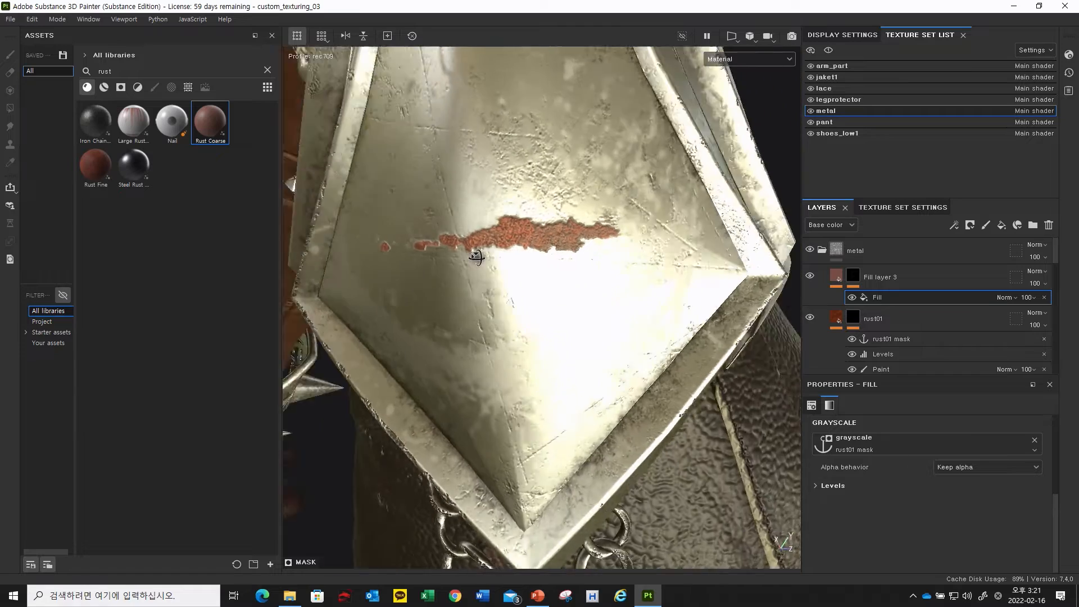
left_click_drag(477, 257, 528, 291, "alt")
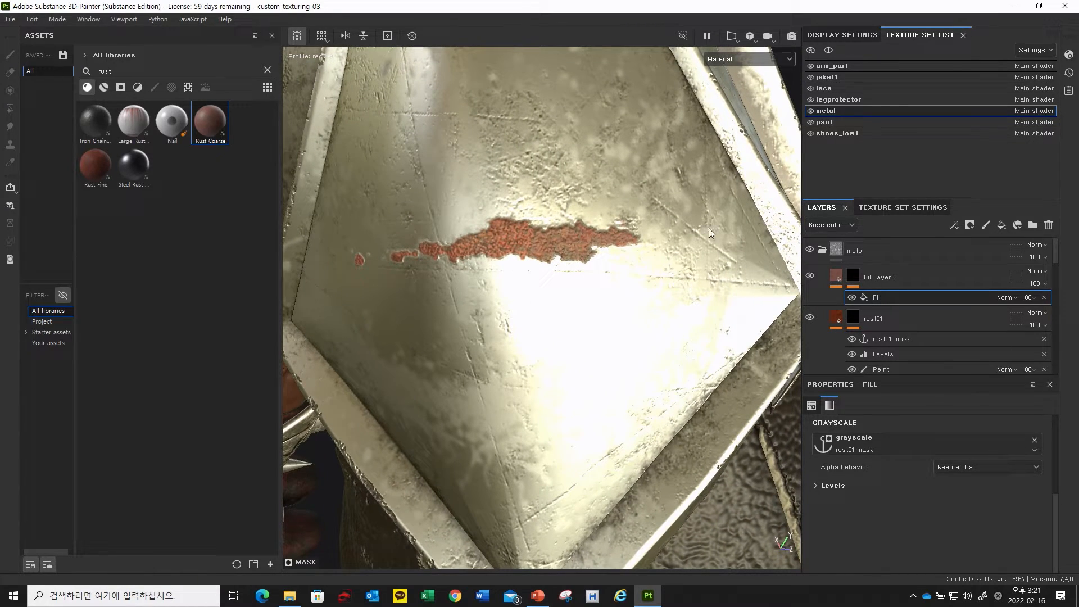
scroll(893, 309, "down", 1)
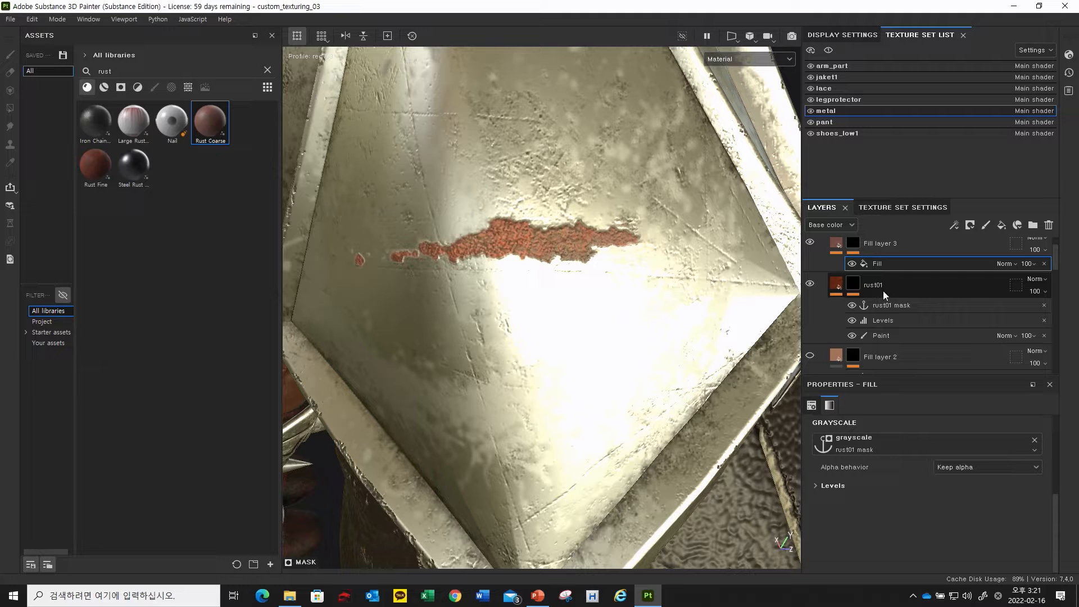
scroll(887, 301, "up", 1)
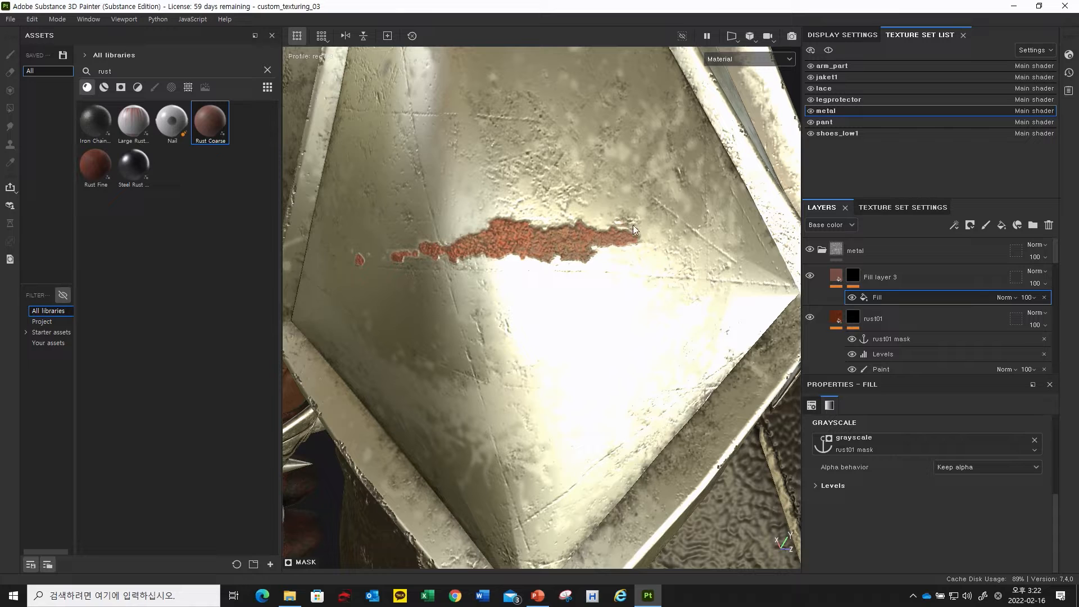
Step: Add a Blur filter above the fill effect in Fill layer 3's mask and set its intensity to 0.9
right_click(878, 298)
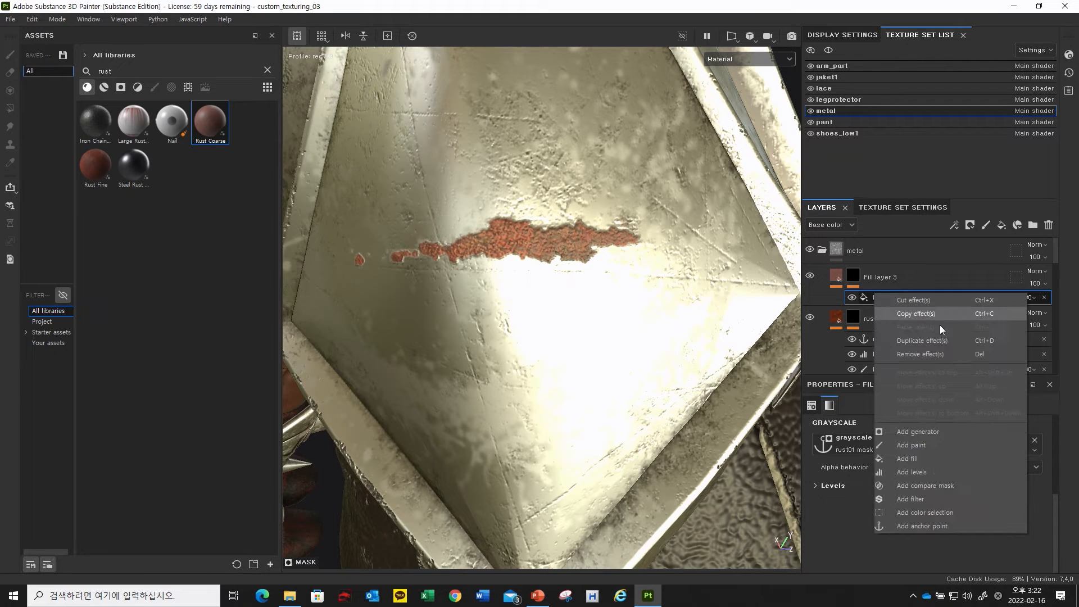
left_click(934, 498)
left_click(939, 422)
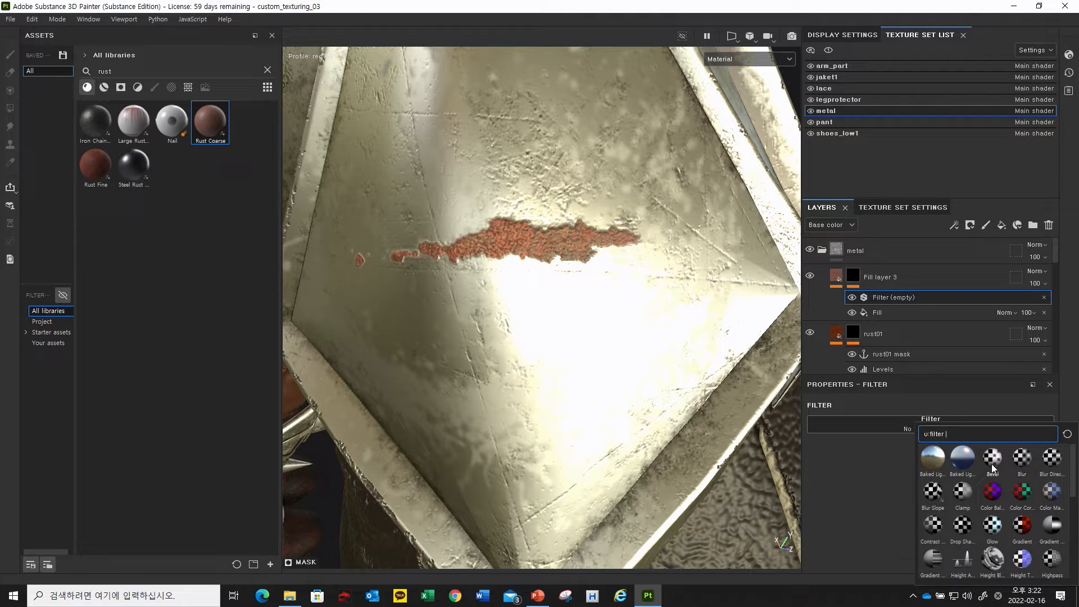
left_click(1019, 467)
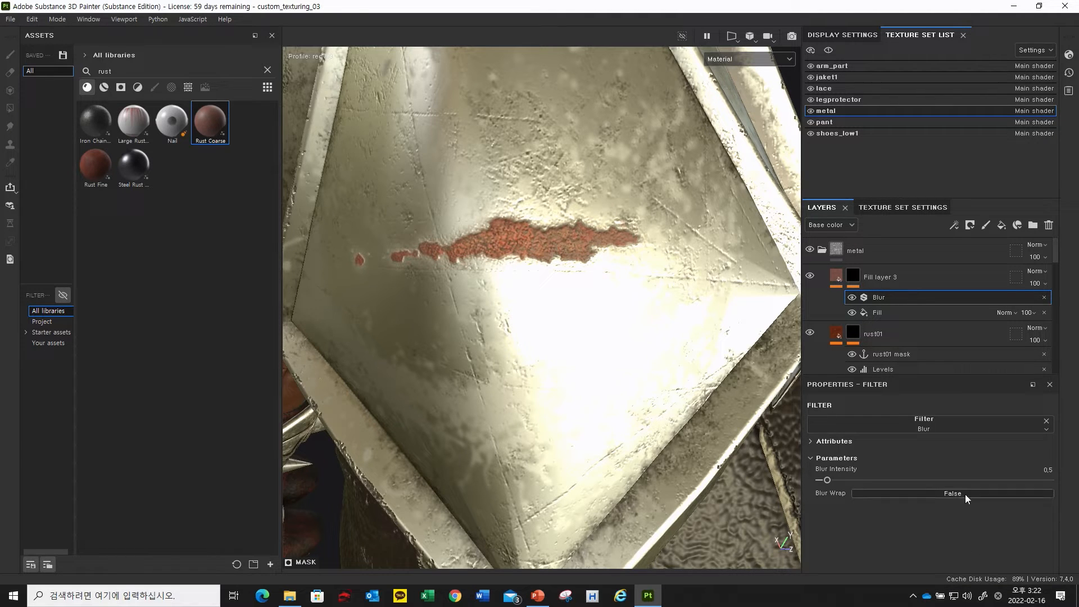
left_click_drag(828, 480, 835, 481)
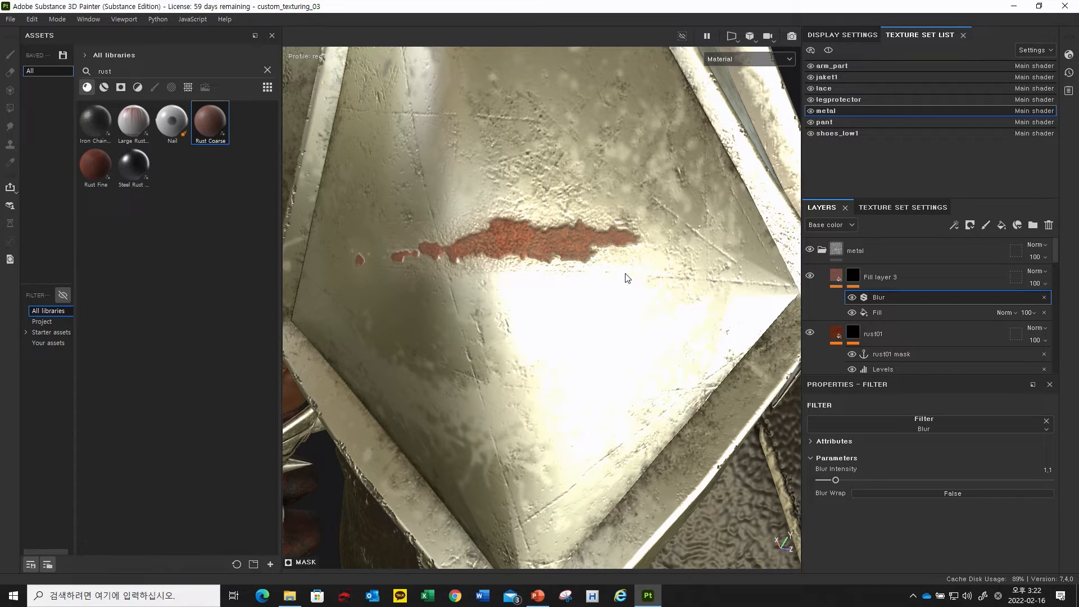
left_click_drag(836, 479, 831, 480)
Step: Show only the mask channel in the viewport and set the Blur intensity on Fill layer 3's mask to 0.63
scroll(906, 325, "down", 1)
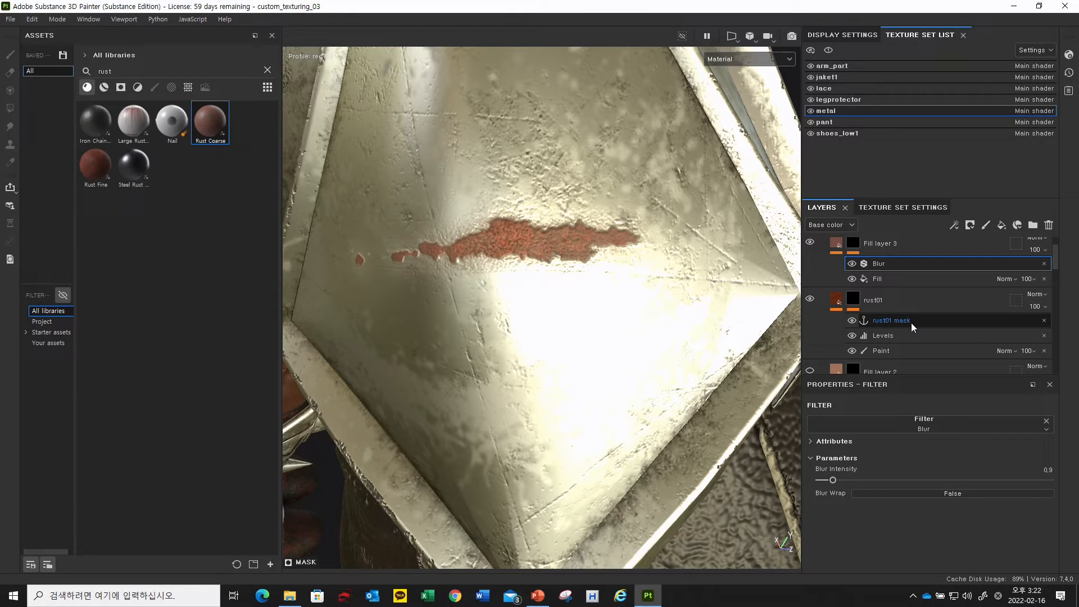
scroll(899, 332, "up", 1)
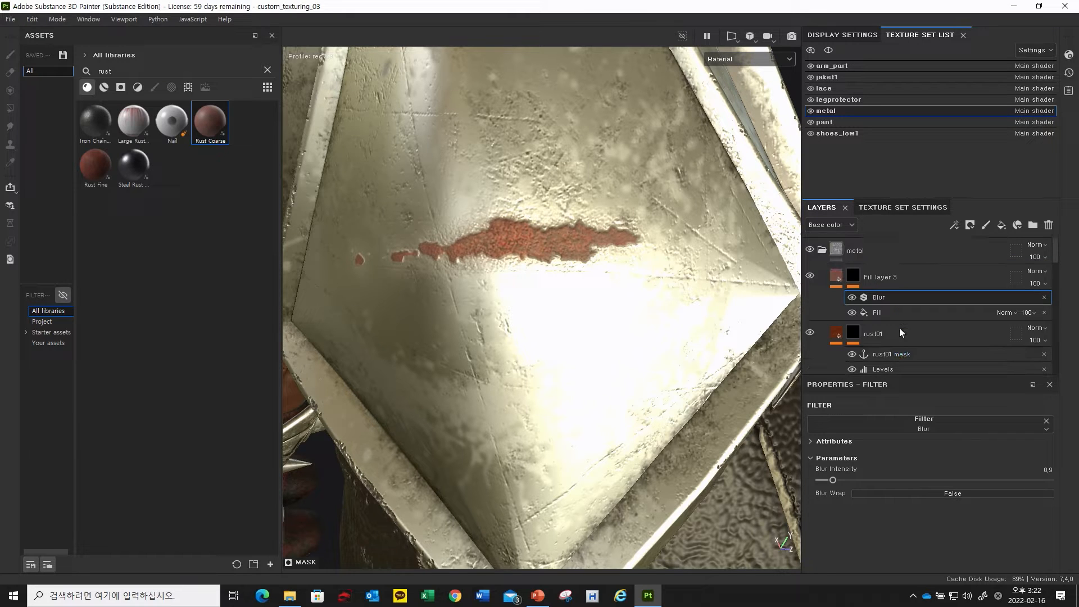
scroll(900, 328, "down", 2)
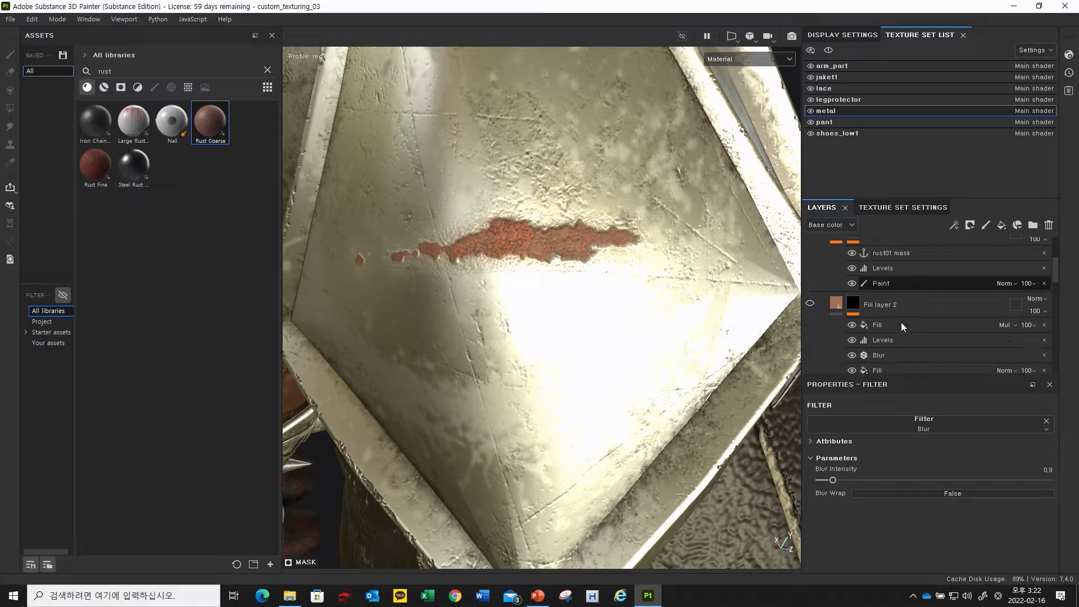
scroll(902, 325, "up", 2)
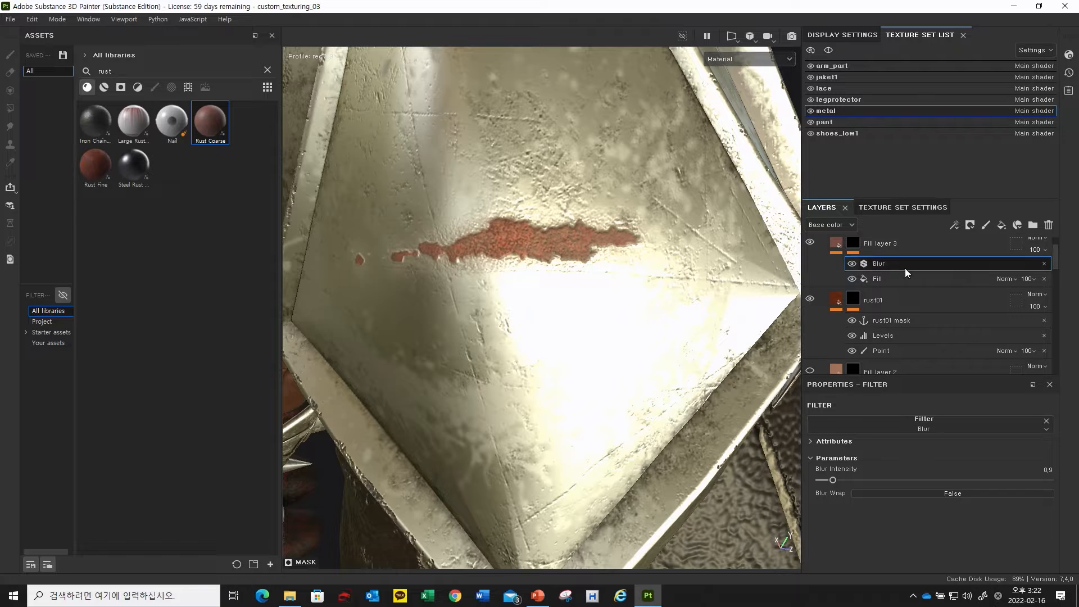
left_click(744, 57)
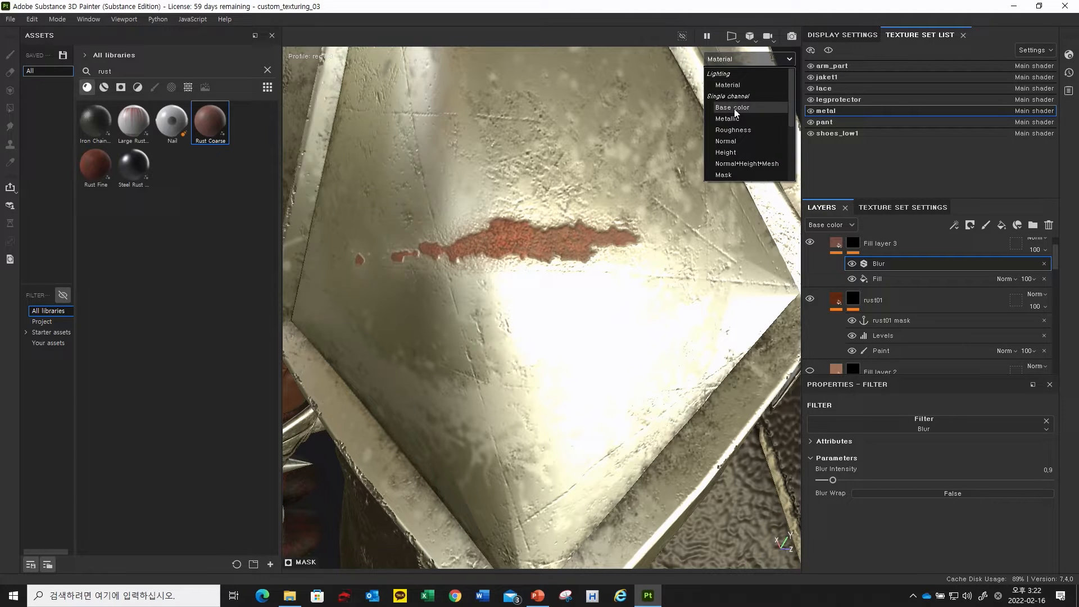
left_click(735, 174)
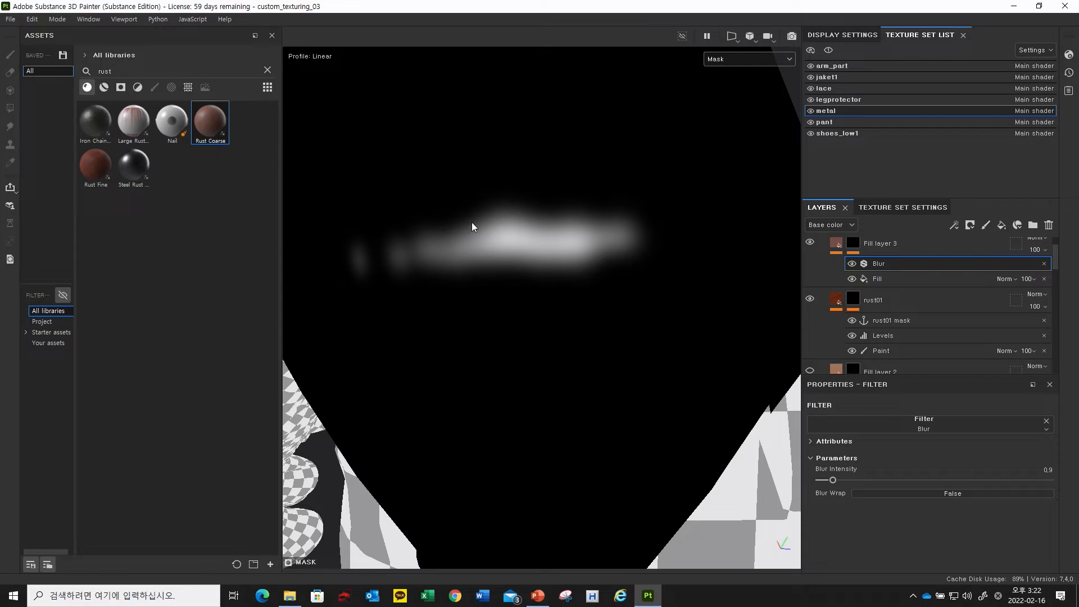
left_click_drag(832, 480, 828, 480)
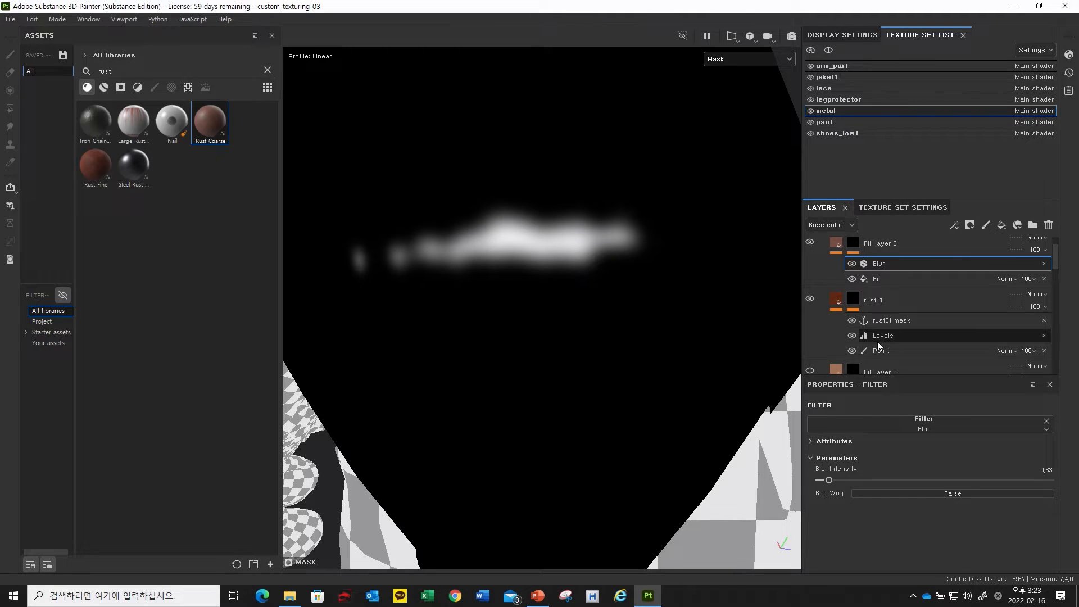
right_click(888, 263)
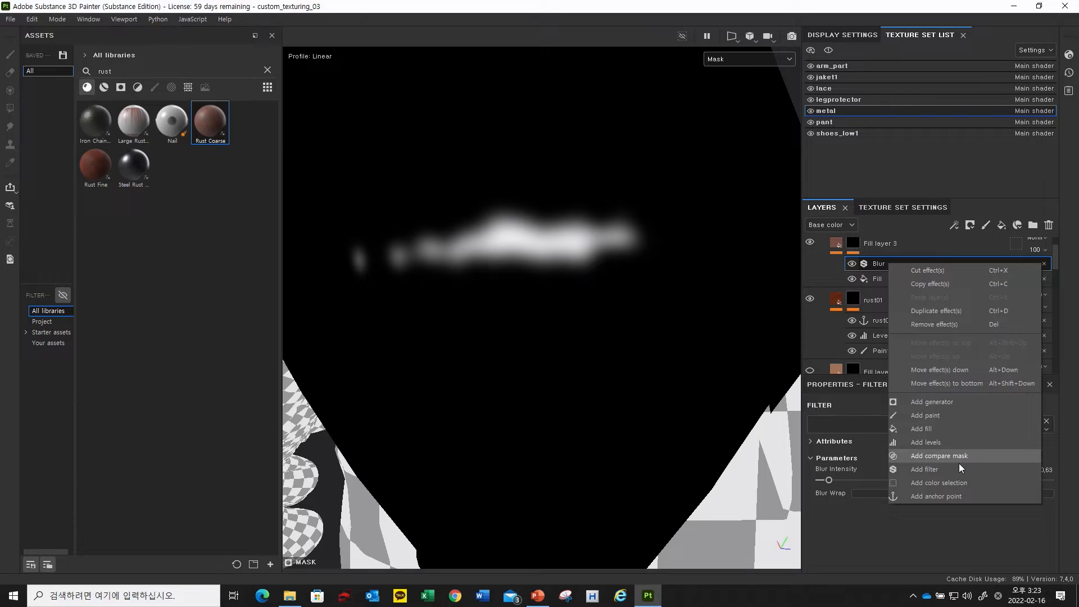
left_click(944, 470)
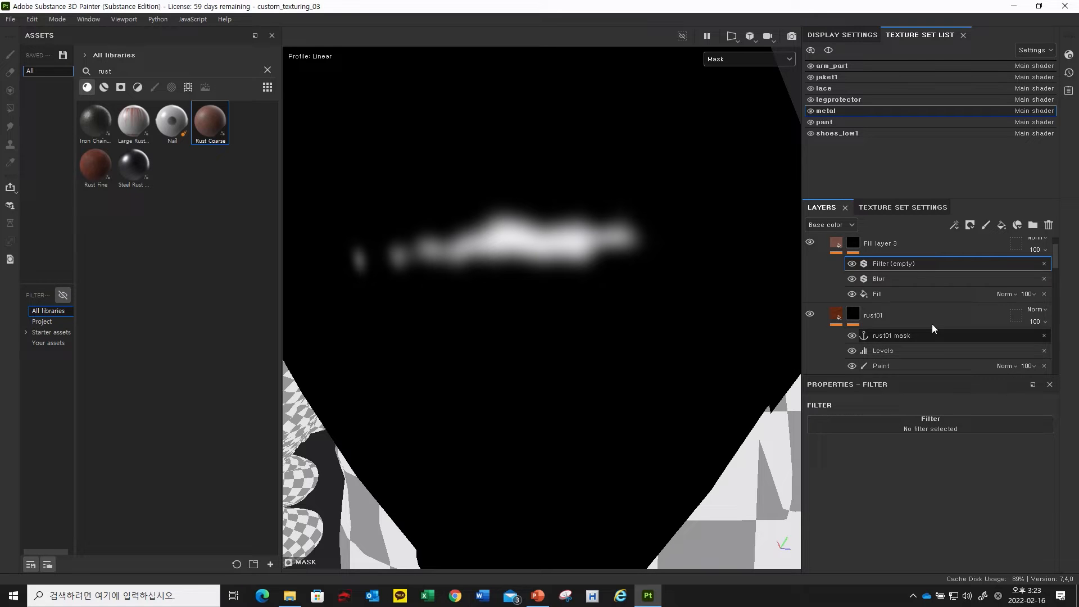
left_click(949, 427)
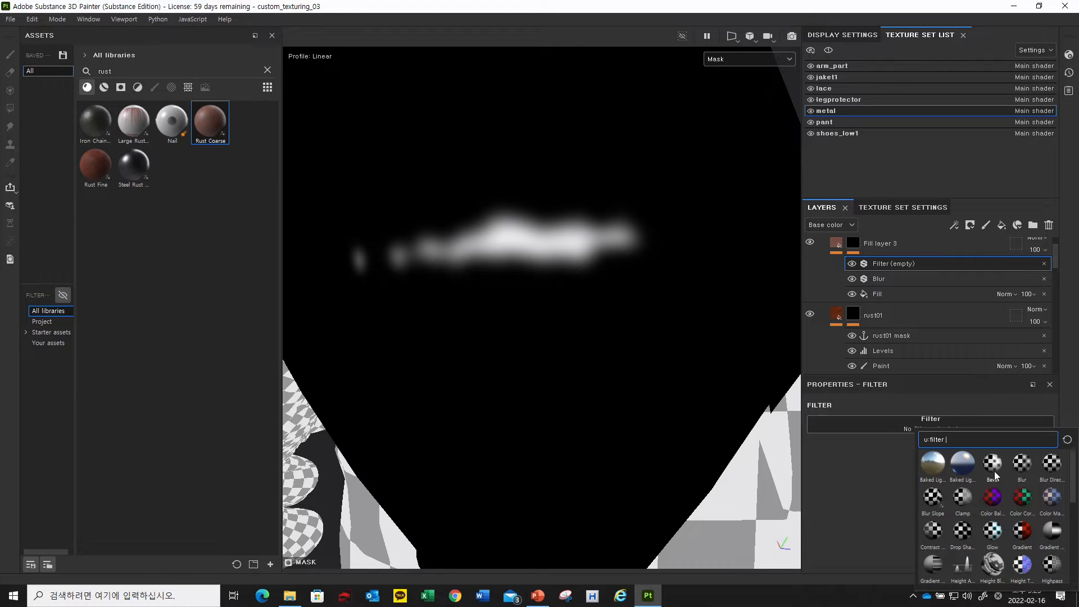
mouse_move(990, 475)
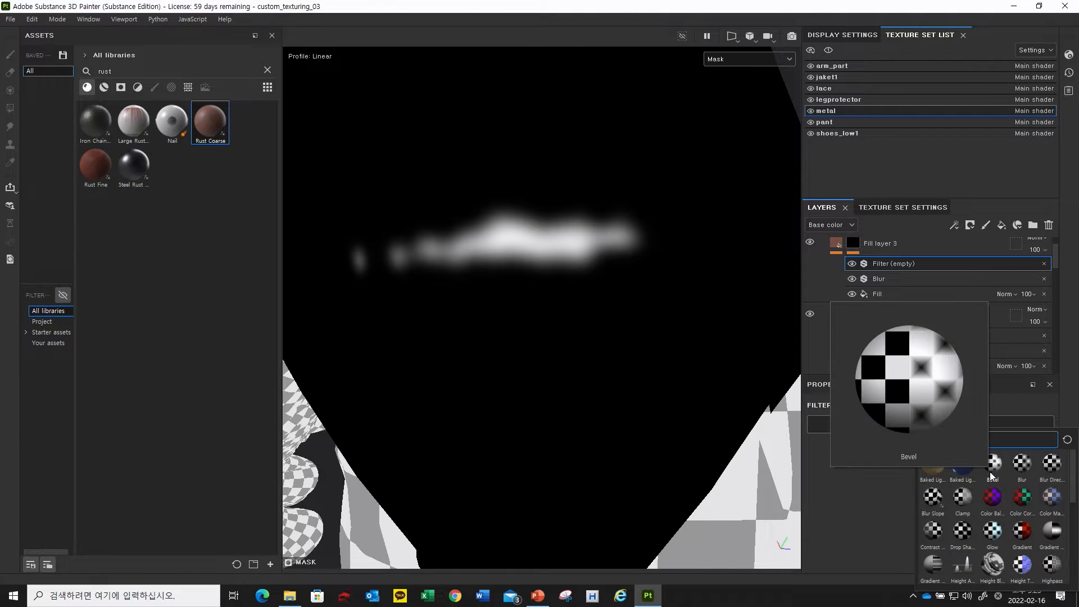
right_click(895, 262)
left_click(882, 269)
left_click(1044, 263)
Step: Add a Levels effect above the mask's Blur with input midtone 0.597, input white 0.995 and output white 0.906
right_click(899, 265)
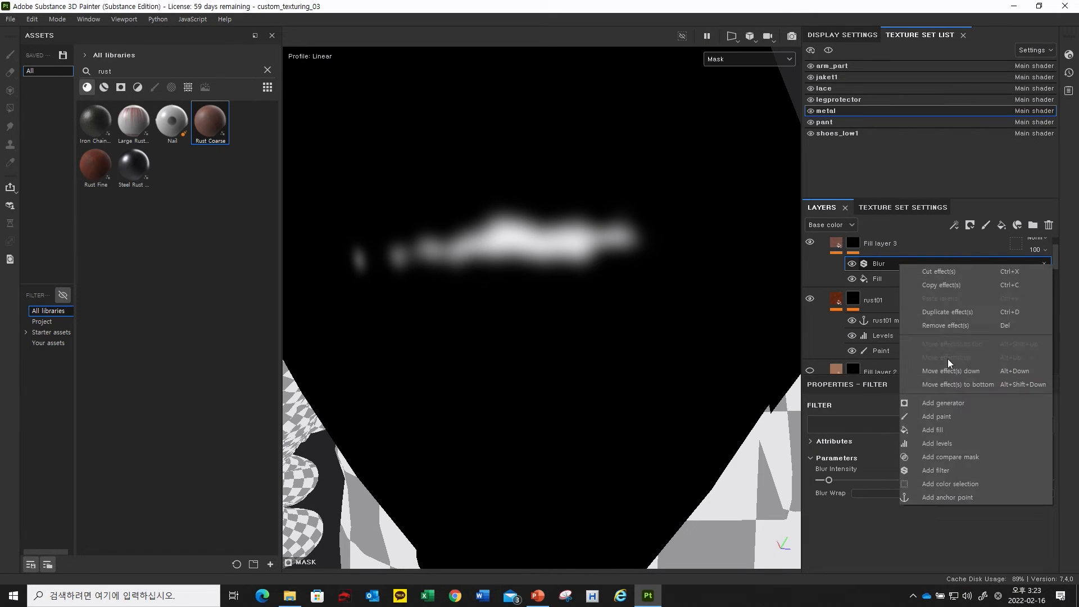
left_click(954, 442)
mouse_move(814, 430)
left_mouse_down()
mouse_move(858, 430)
mouse_move(816, 430)
left_mouse_up()
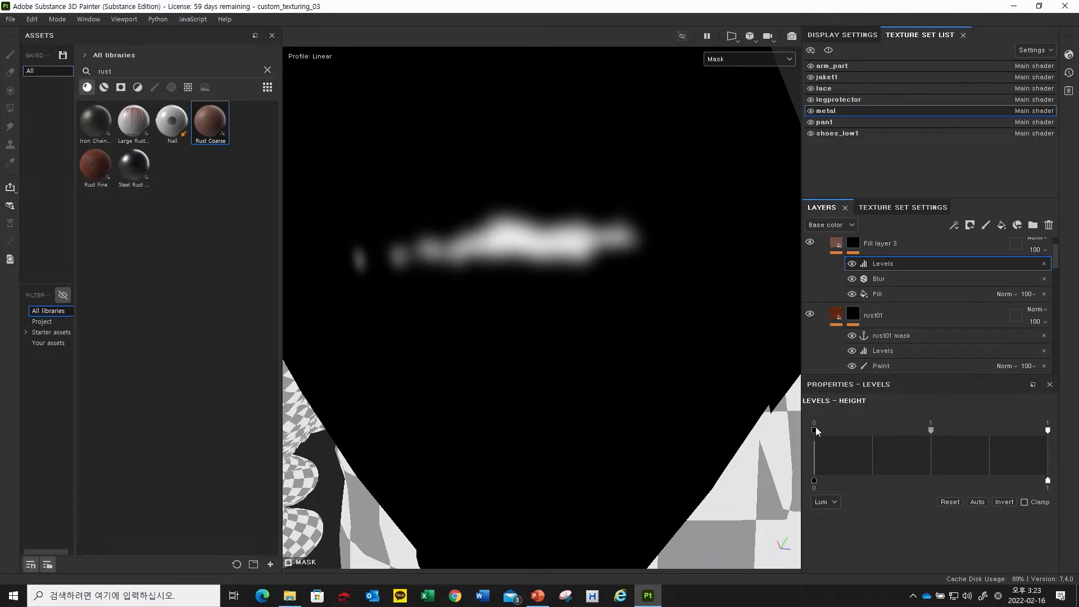
left_click_drag(930, 430, 899, 437)
mouse_move(1046, 432)
left_mouse_down()
mouse_move(989, 433)
mouse_move(1046, 433)
left_mouse_up()
left_click_drag(1048, 482, 1027, 487)
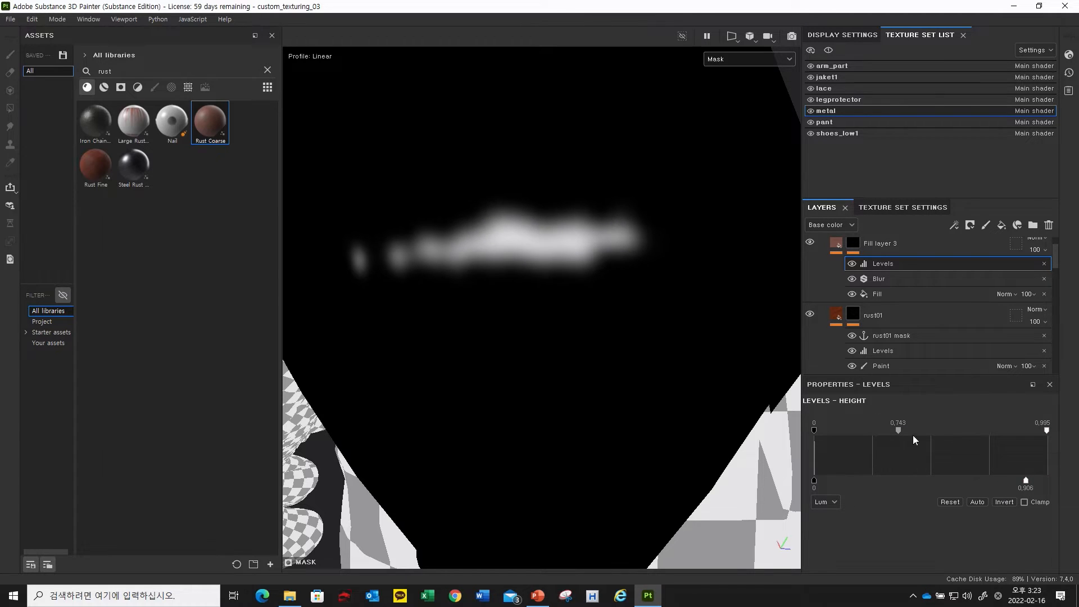
left_click_drag(895, 433, 881, 433)
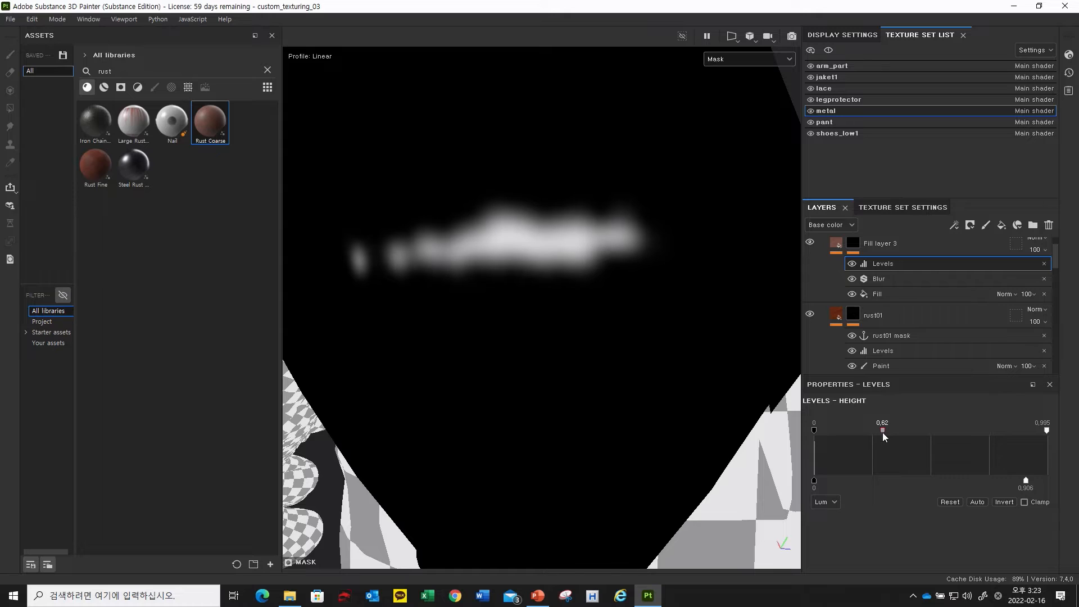
Step: Slightly raise the Blur intensity in Fill layer 3's mask and return the viewport to the Material display
left_click(922, 279)
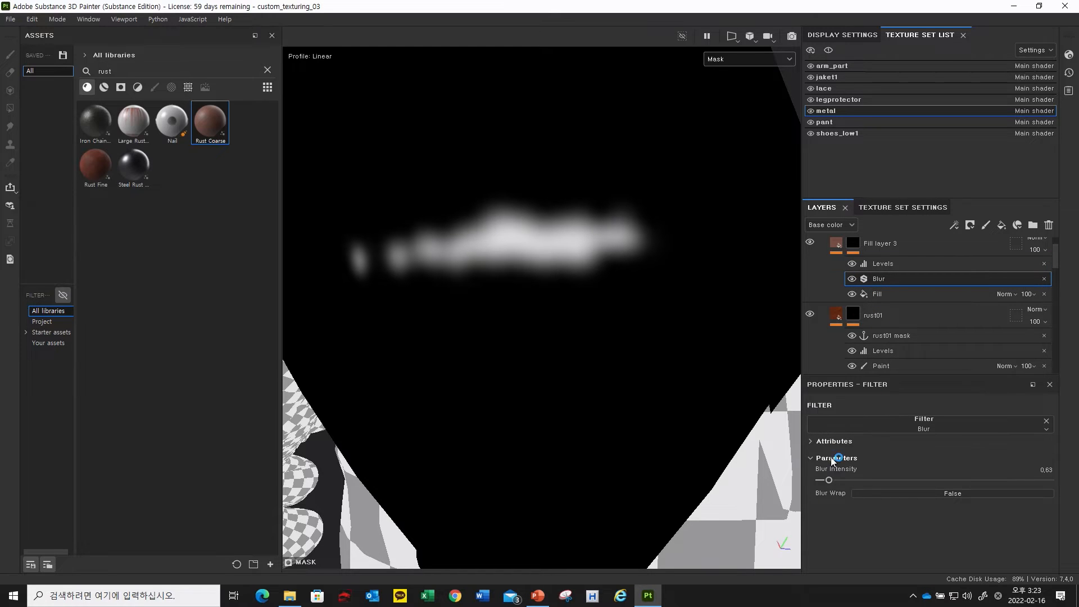
left_click_drag(830, 482, 831, 484)
left_click(882, 269)
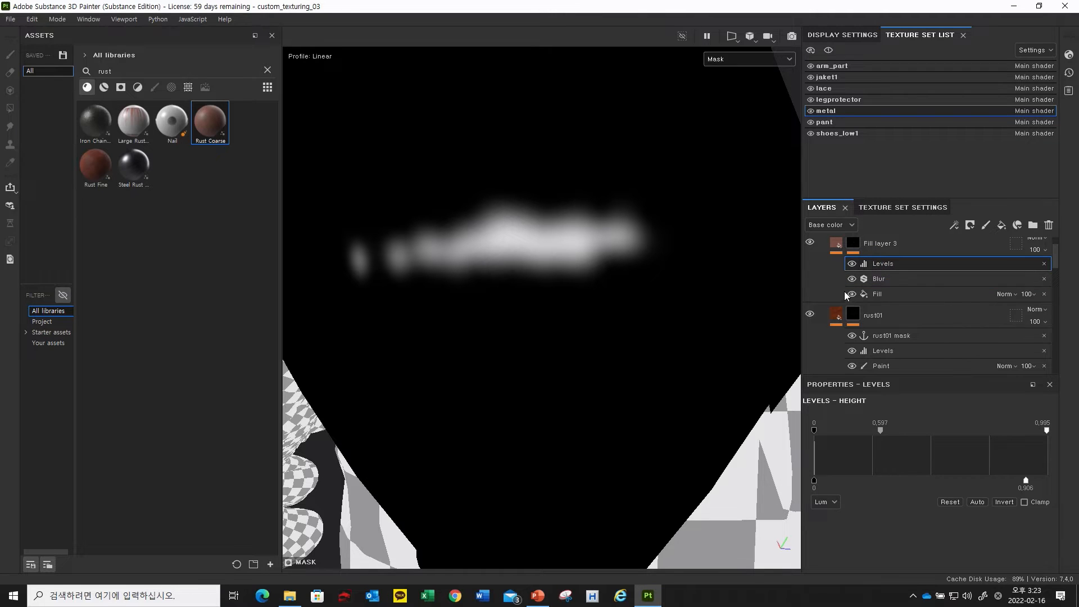
left_click(745, 62)
left_click(740, 82)
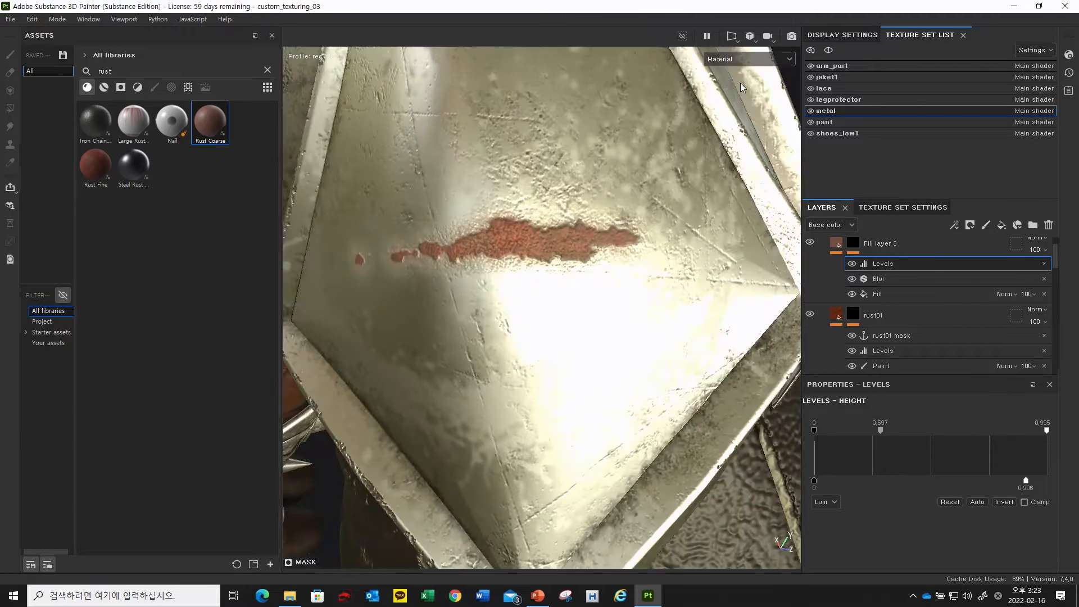
Step: Add a fill effect above the Levels in Fill layer 3's mask and use the rust01 mask anchor point as its grayscale source
right_click(892, 262)
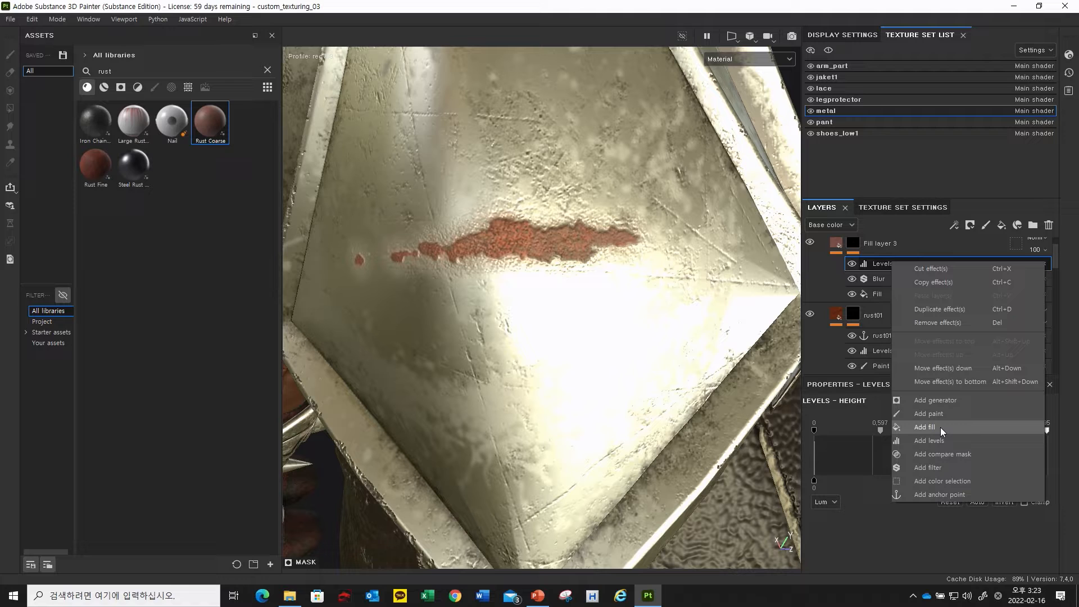
left_click(924, 427)
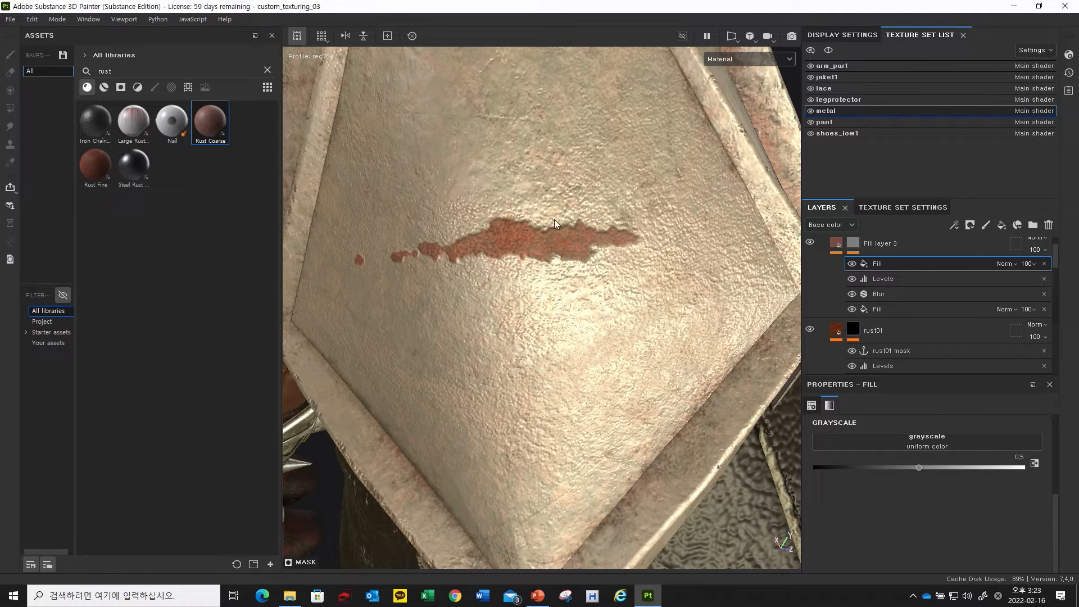
right_click(879, 263)
left_click(875, 264)
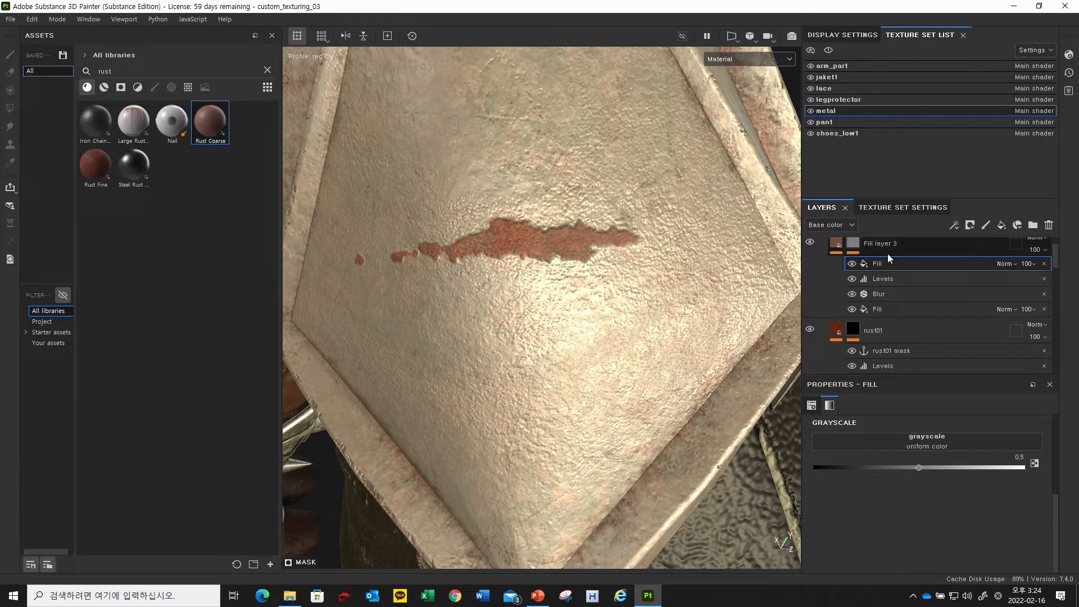
right_click(893, 264)
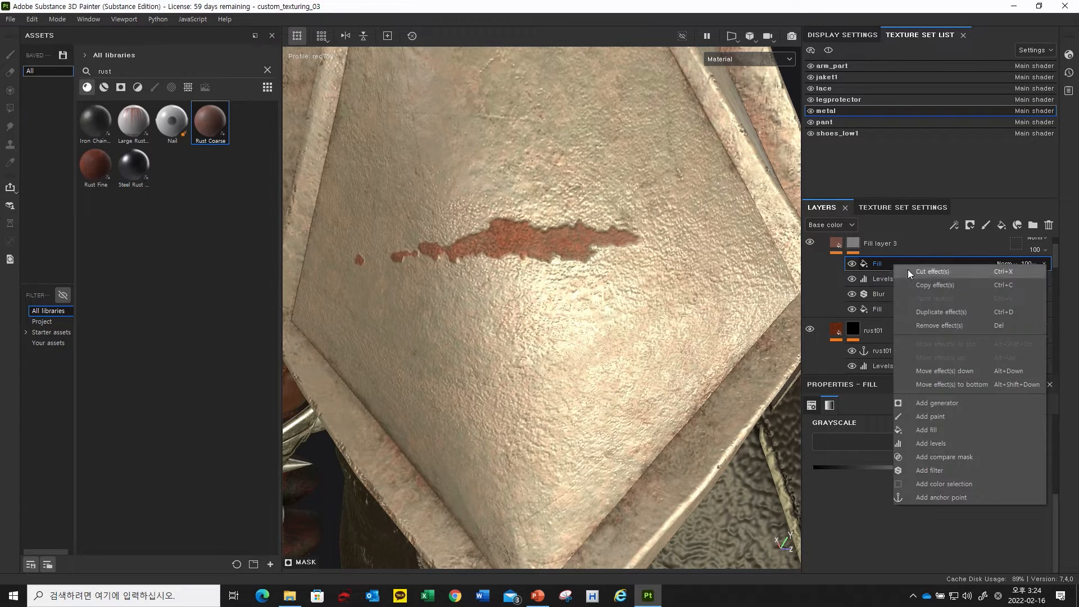
left_click(879, 265)
left_click(928, 442)
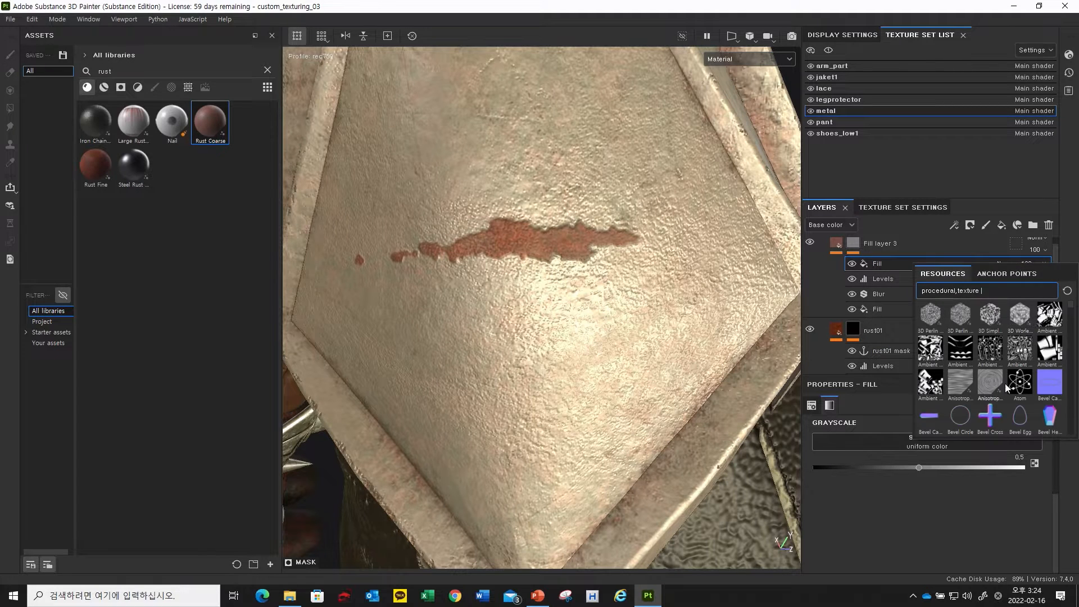
left_click(1027, 275)
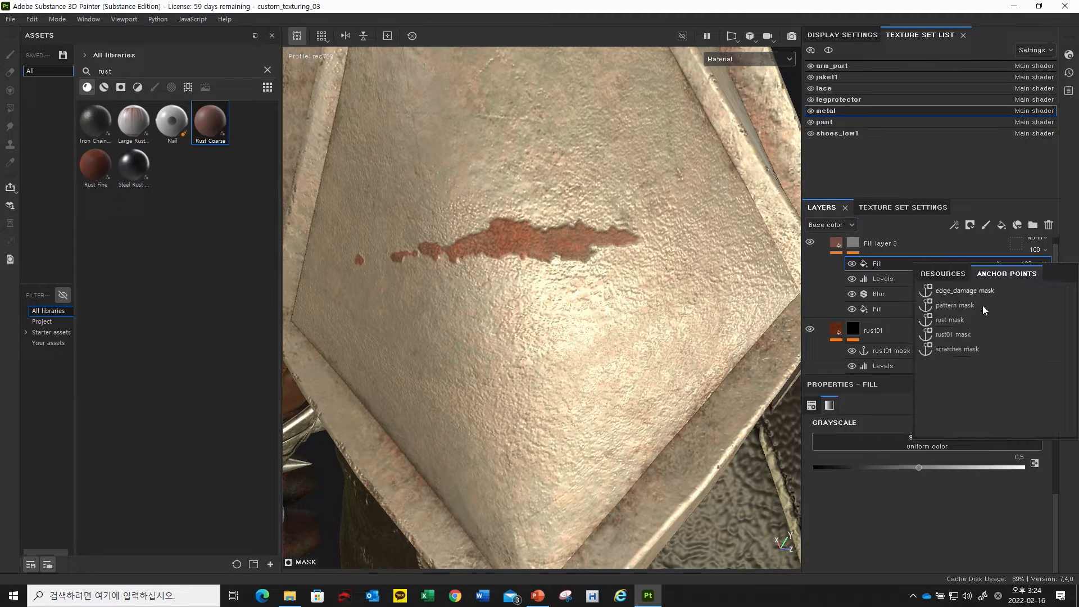
left_click(962, 334)
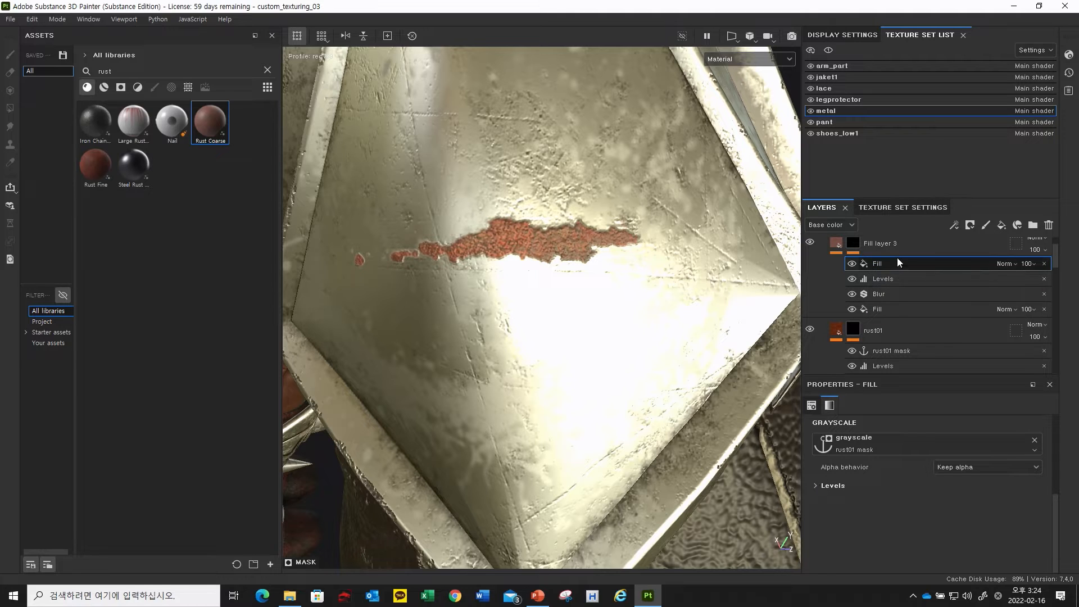
Step: Invert the levels of the rust01 mask reference in the new fill effect
left_click(816, 485)
scroll(877, 493, "down", 1)
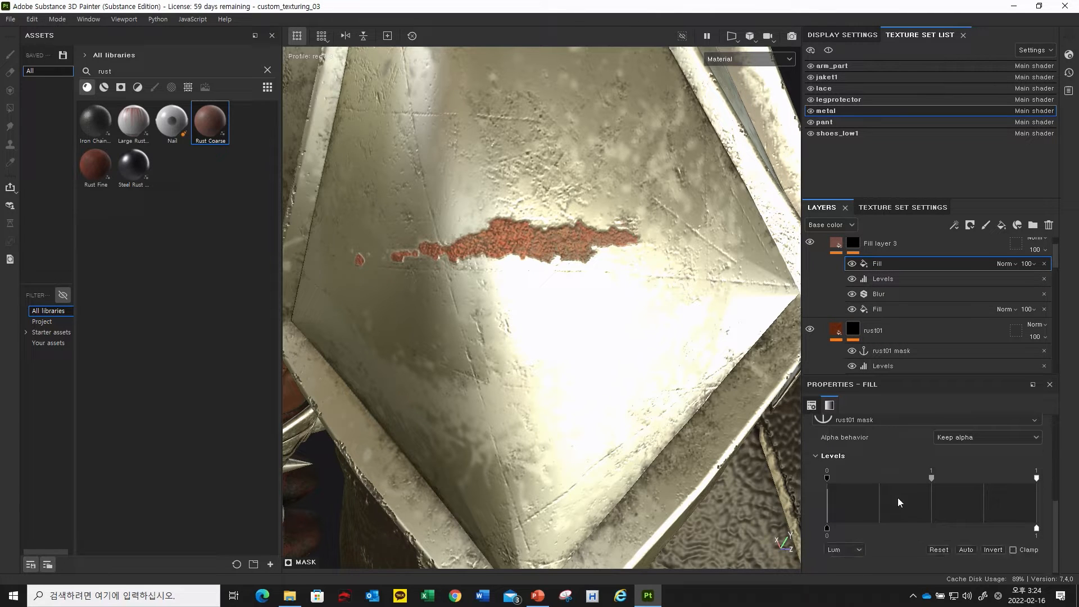
left_click(993, 550)
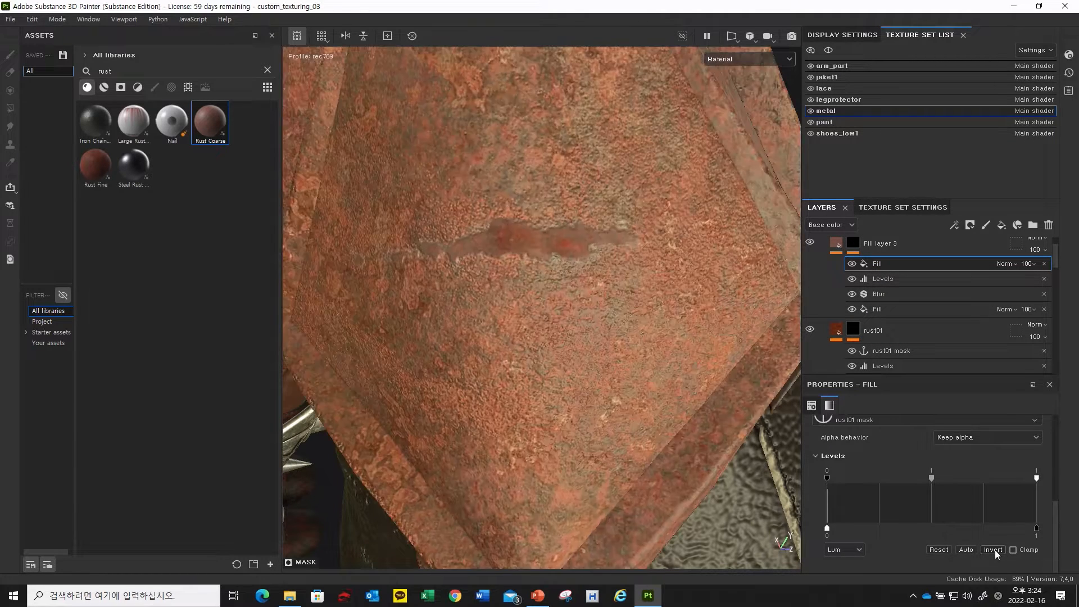
left_click_drag(520, 248, 585, 227, "alt")
Step: Check Fill layer 3's inverted mask alone in the viewport, and return to the Material display
left_click(736, 59)
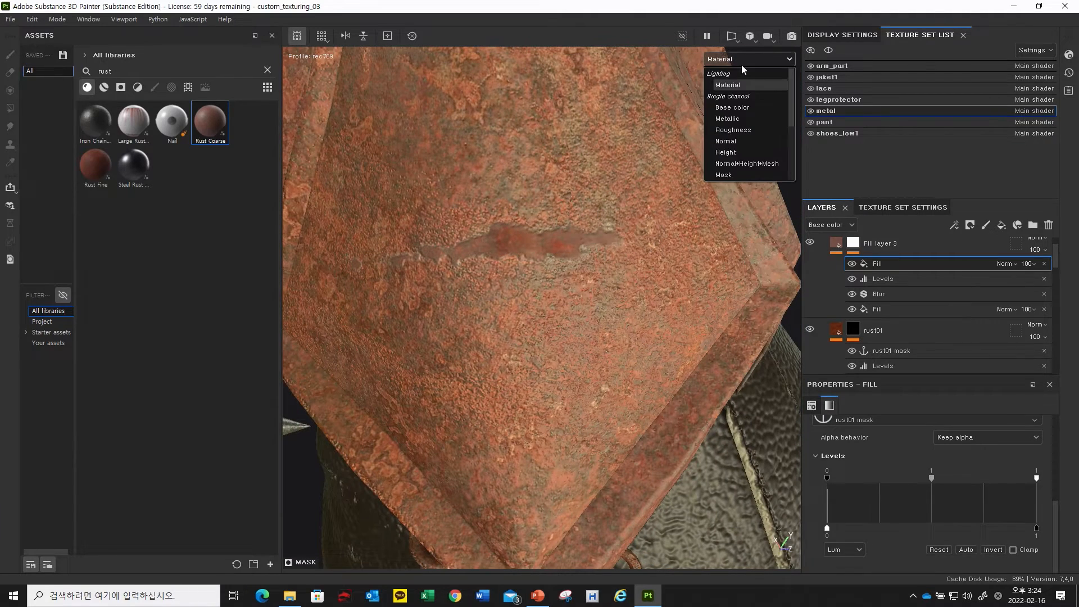
left_click(737, 171)
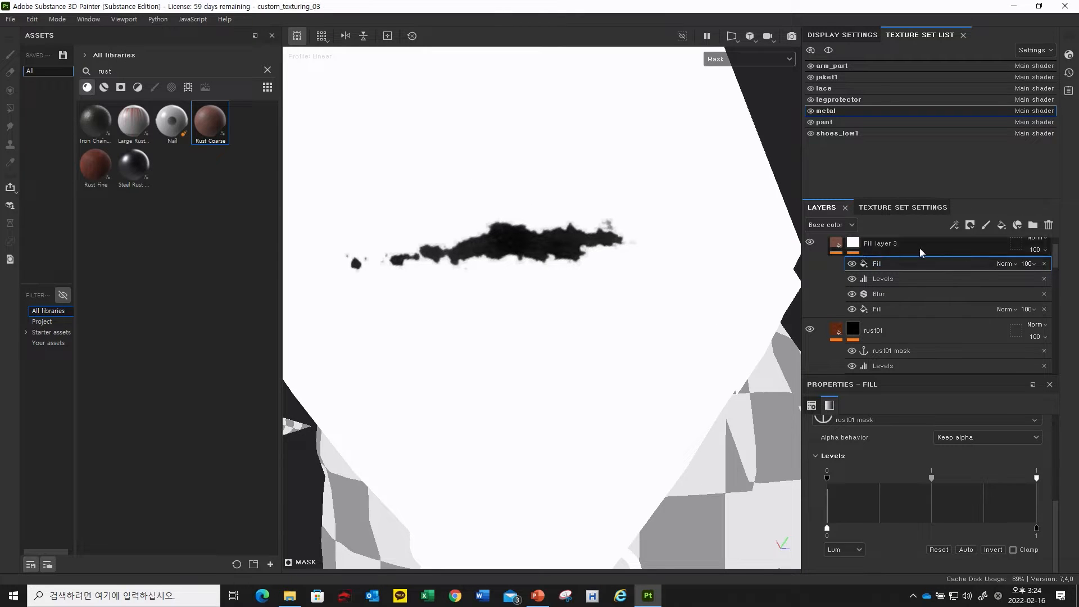
left_click(748, 57)
left_click(742, 83)
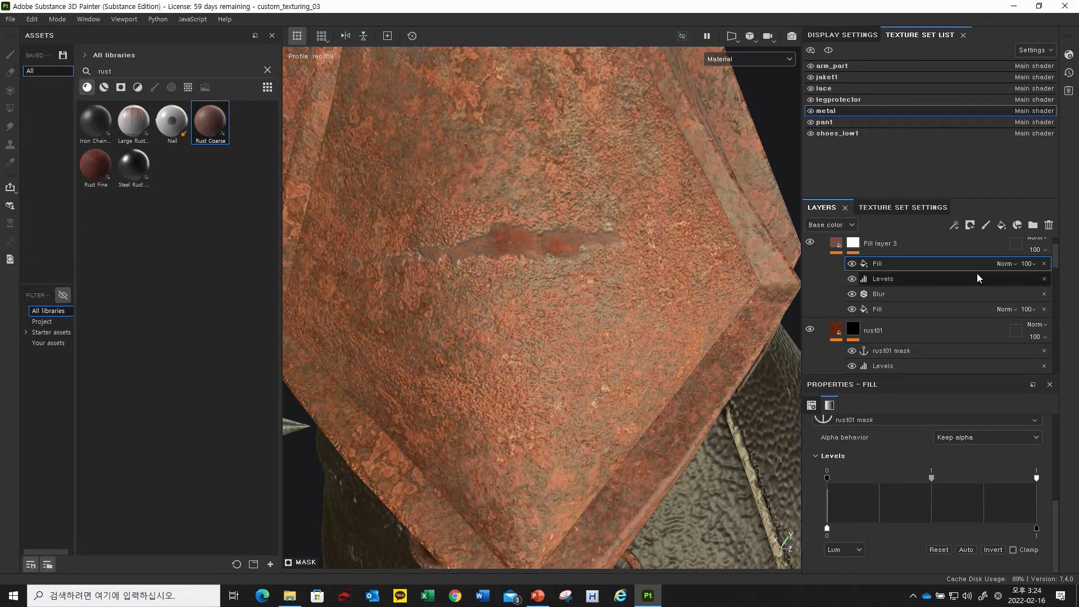
Step: Set the mask's top fill effect to Multiply blending and rotate the environment lighting to inspect the rust edge
left_click(1009, 263)
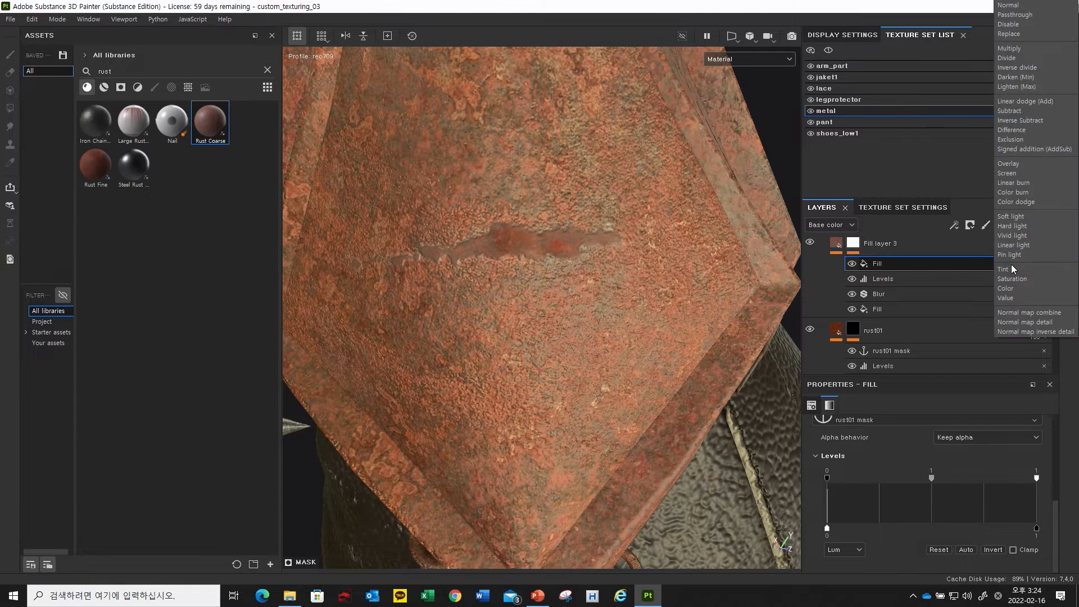
left_click(1025, 55)
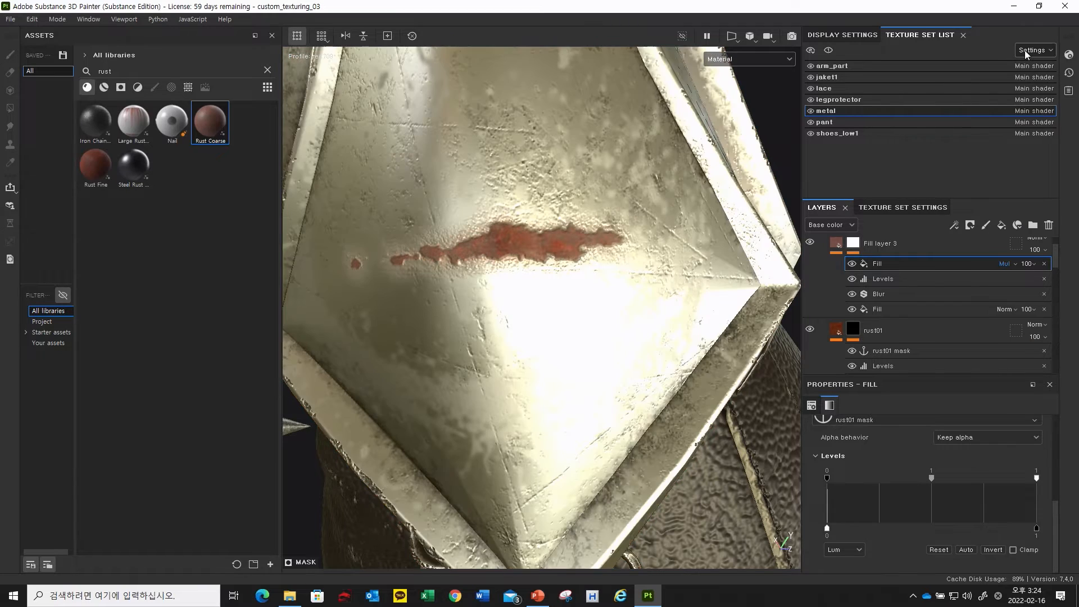
left_click_drag(558, 272, 485, 207, "alt")
scroll(550, 271, "up", 3)
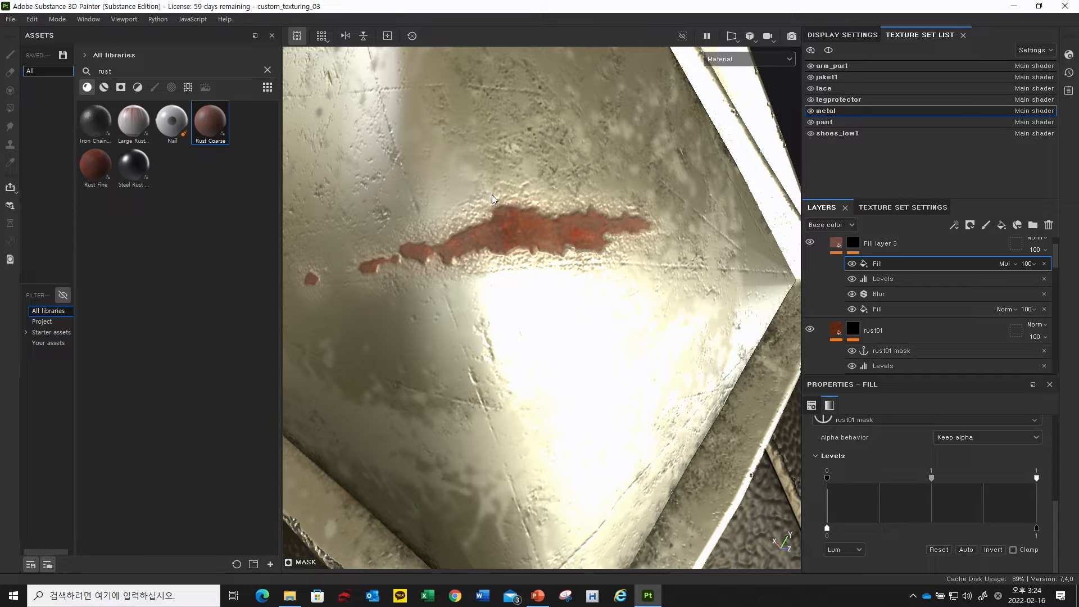
left_click_drag(472, 221, 465, 222, "alt")
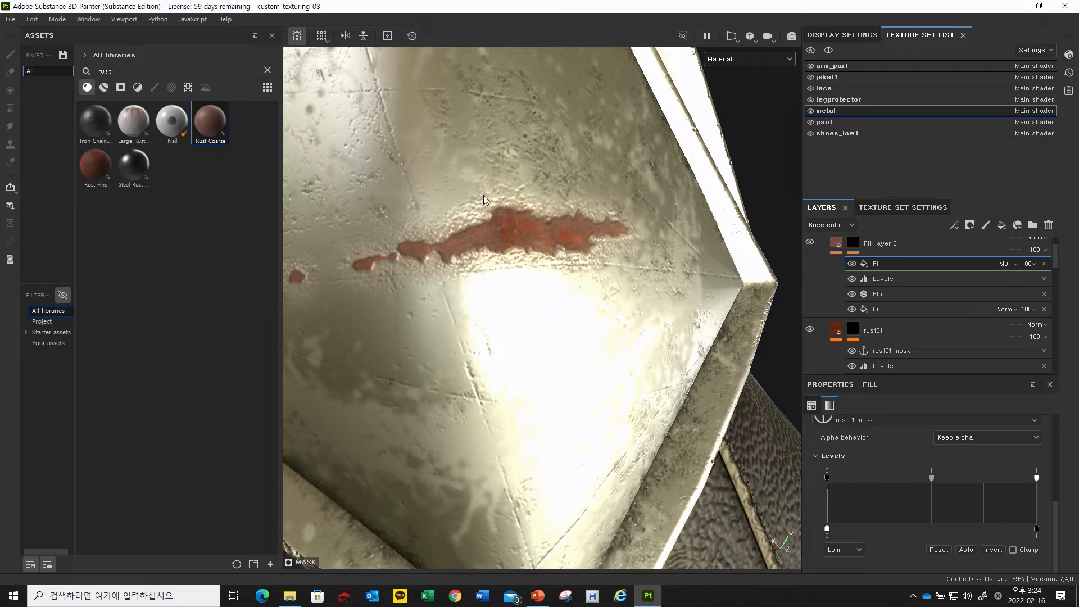
left_click_drag(475, 177, 468, 222, "alt")
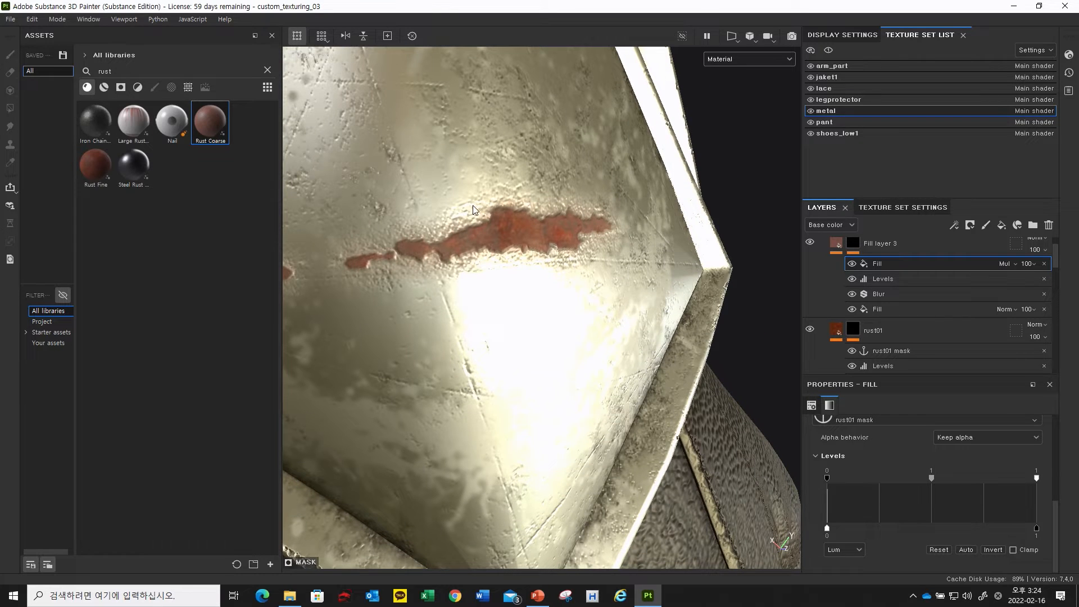
left_click_drag(434, 265, 653, 253, "alt")
right_click_drag(596, 259, 722, 260, "shift")
left_click_drag(721, 261, 593, 296, "alt")
Step: Set the Rust Color of Fill layer 3's Rust Coarse material to orange E48C5E
left_click(836, 243)
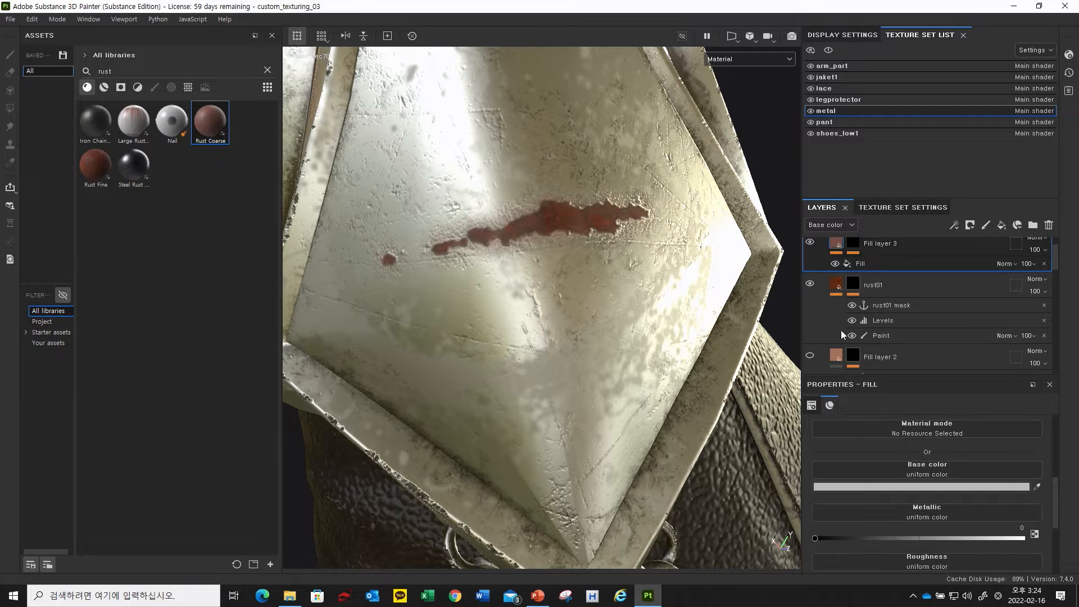
left_click(871, 267)
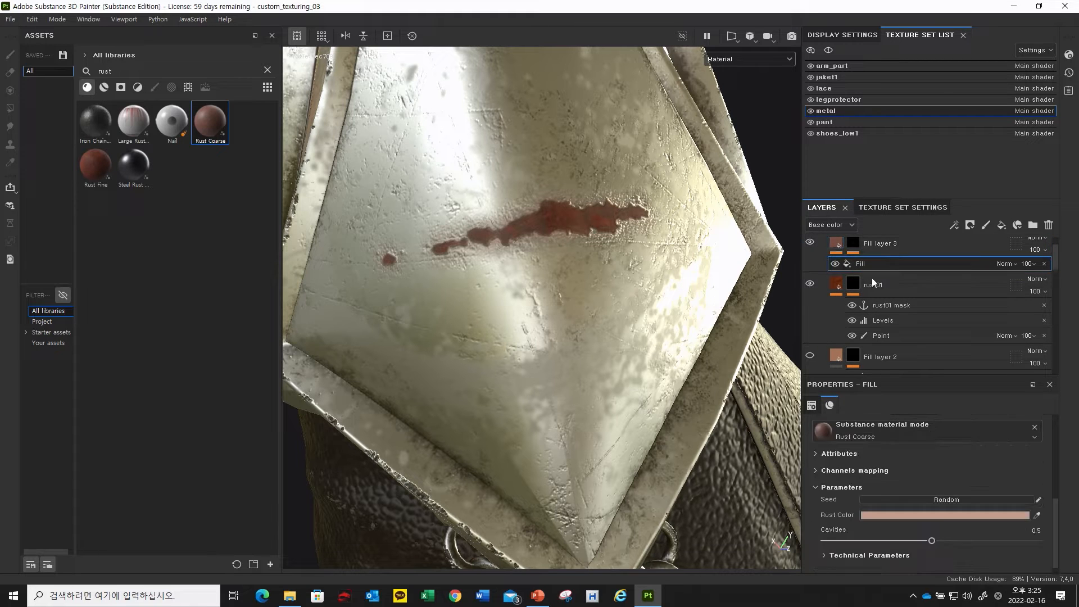
left_click(923, 514)
left_click_drag(825, 409, 845, 395)
left_click_drag(590, 280, 597, 259, "alt")
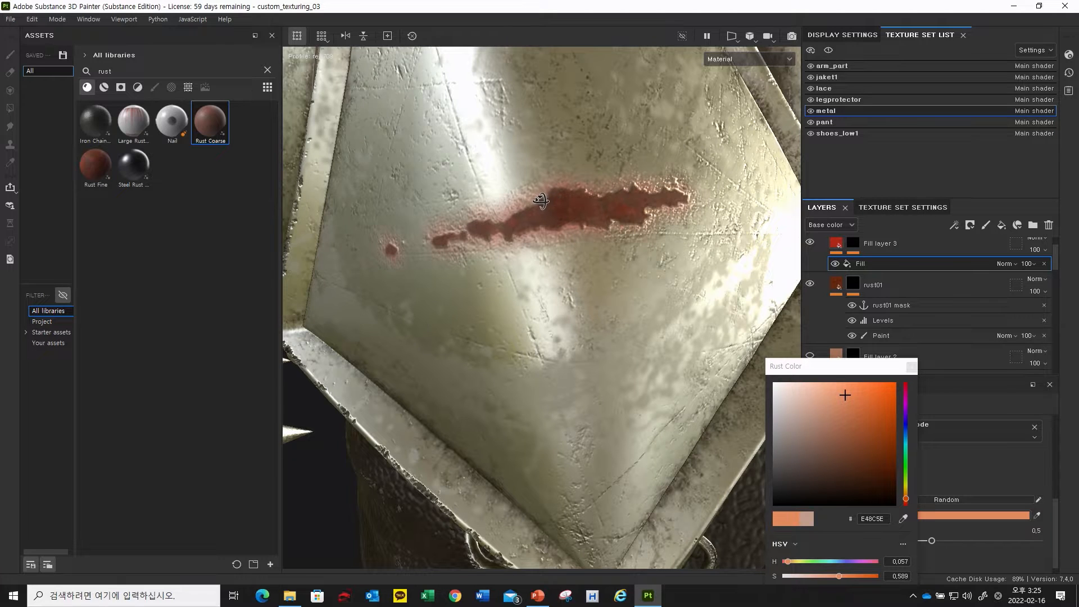
left_click_drag(542, 201, 541, 213, "alt")
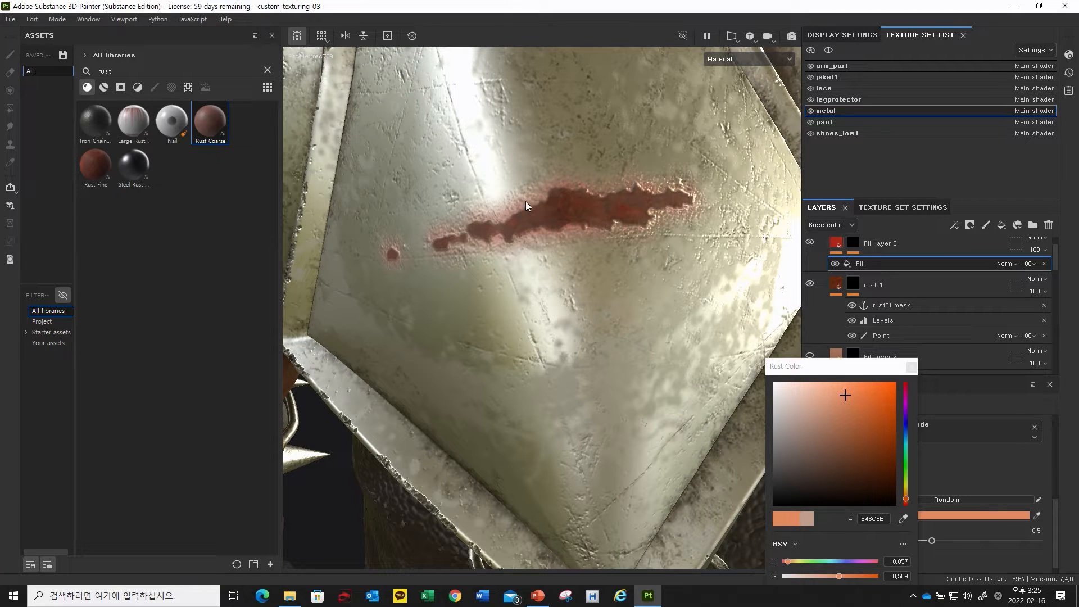
left_click_drag(562, 230, 657, 349, "alt")
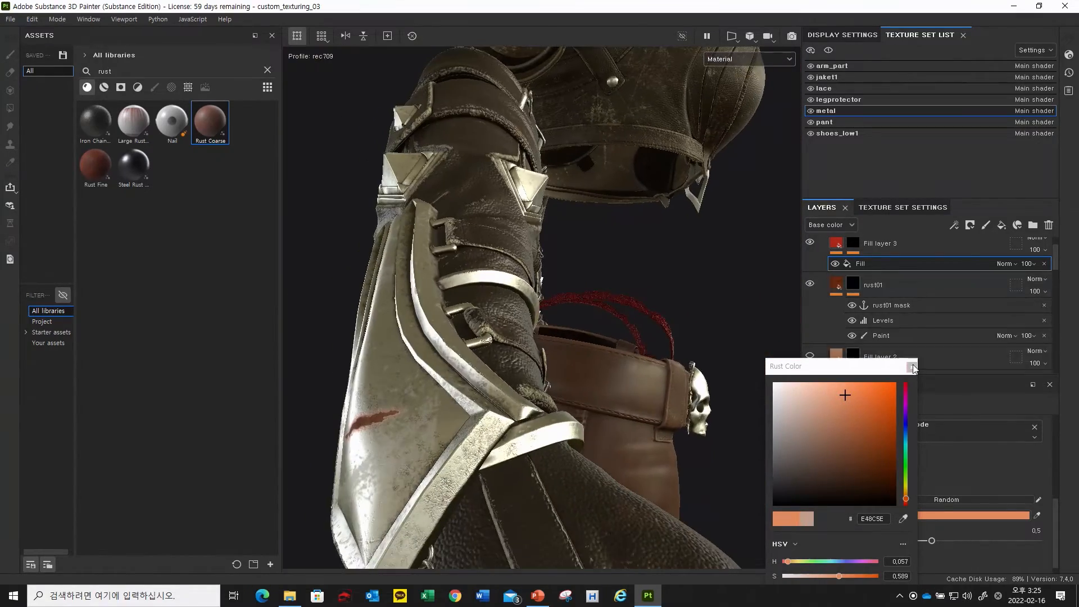
left_click(913, 369)
Step: Examine the worn leather and the "Substance" lettering on the character's jacket up close
scroll(902, 335, "up", 2)
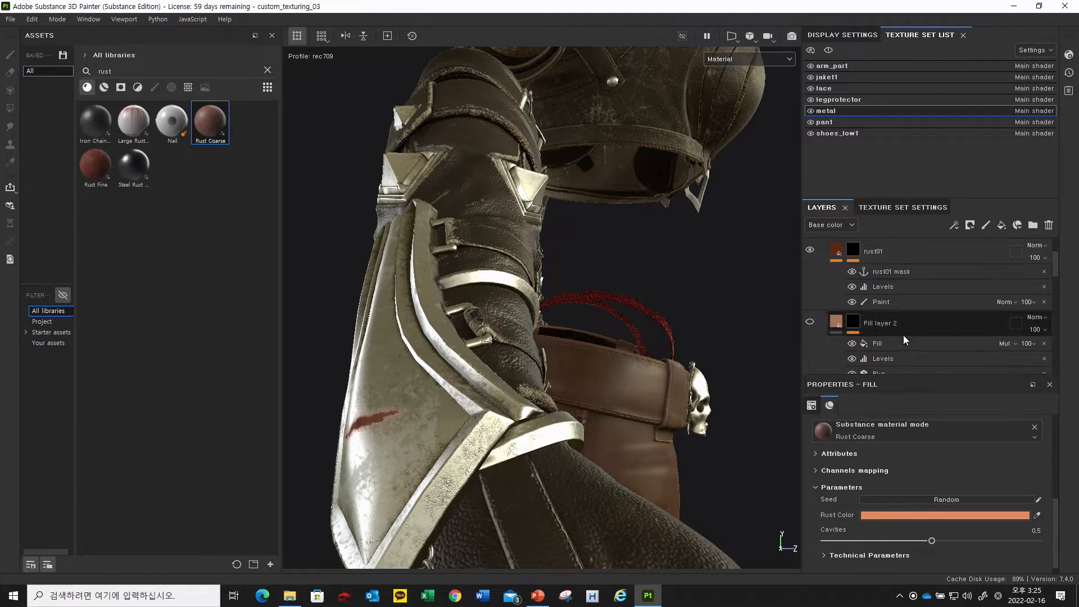
left_click_drag(646, 289, 428, 338, "alt")
right_click_drag(428, 339, 494, 332, "alt")
left_click_drag(494, 331, 723, 325, "alt")
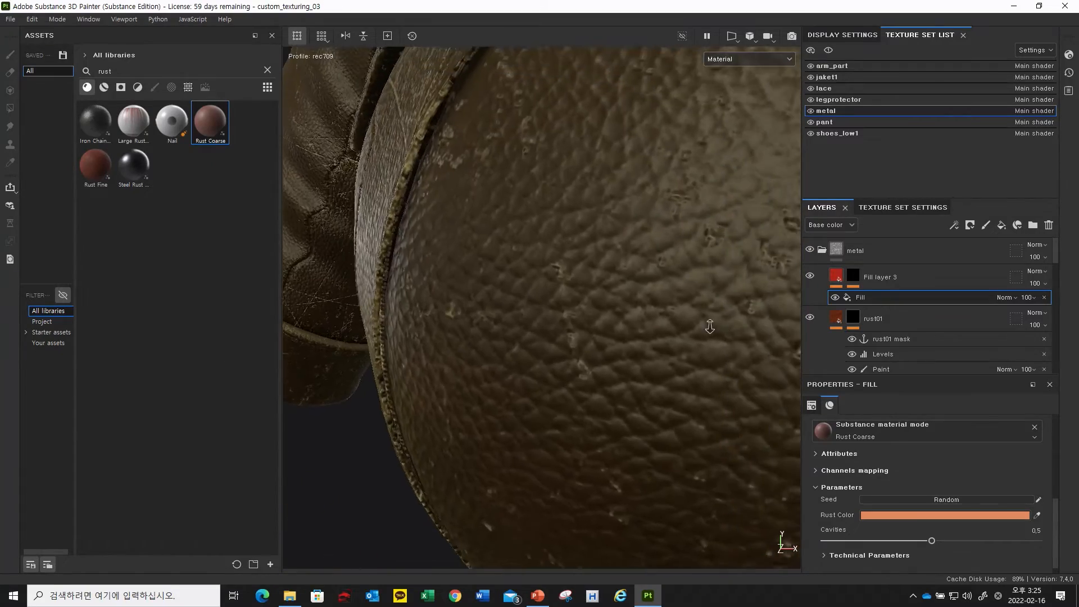
right_click_drag(723, 325, 267, 386, "alt")
left_click_drag(267, 386, 551, 258, "alt")
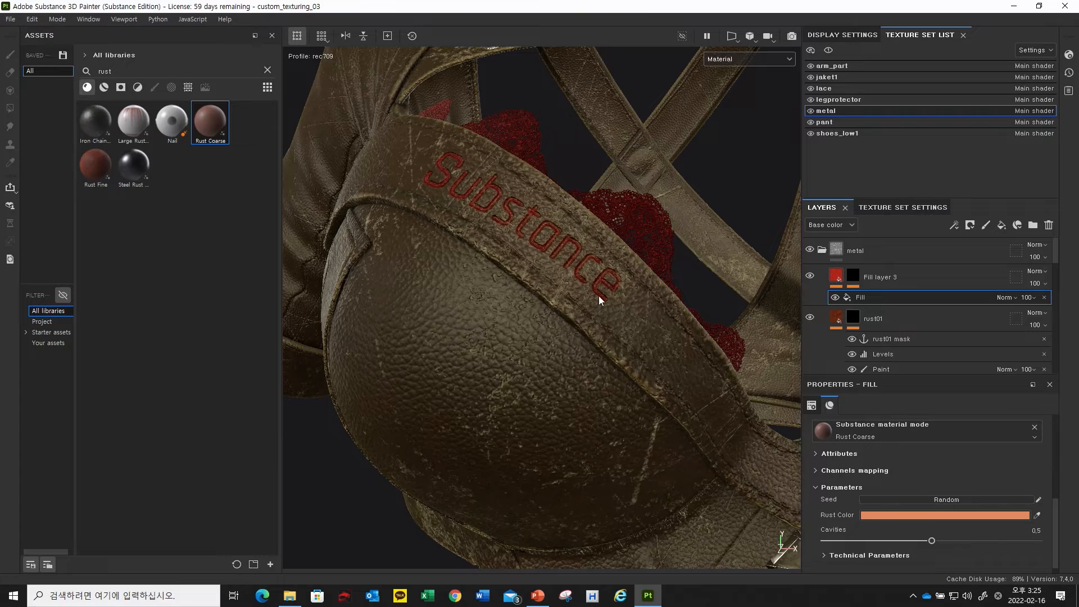
Step: Review the scratches, edge_damage, dirt_rough and pattern layers of the metal texture set alongside the wear on the leather jacket
scroll(892, 312, "down", 5)
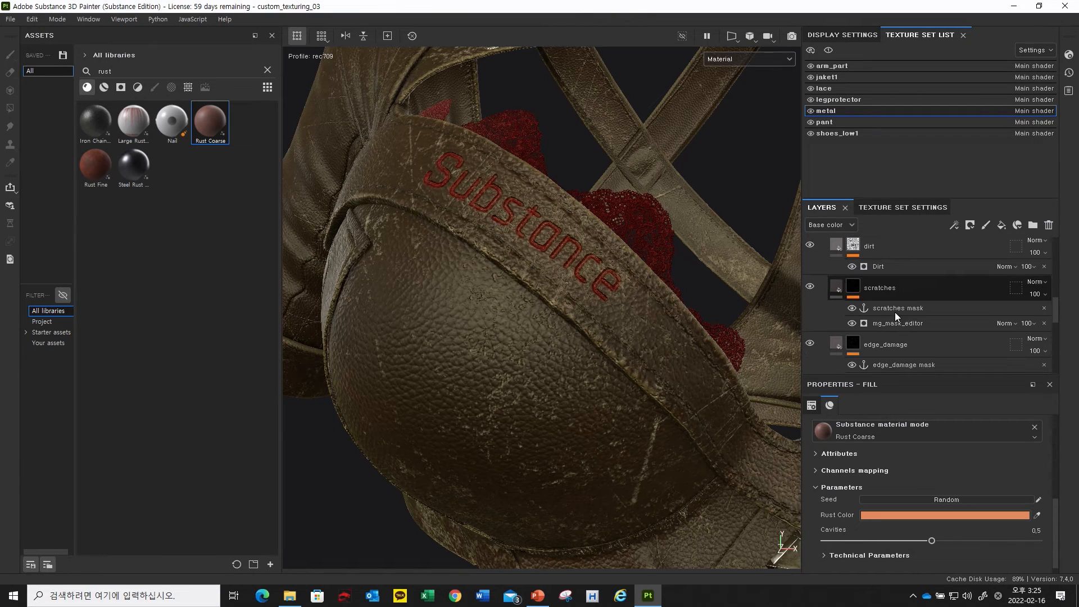
left_click_drag(539, 241, 609, 296, "alt")
mouse_move(609, 296)
middle_mouse_down("alt")
mouse_move(596, 293)
mouse_move(594, 308)
middle_mouse_up("alt")
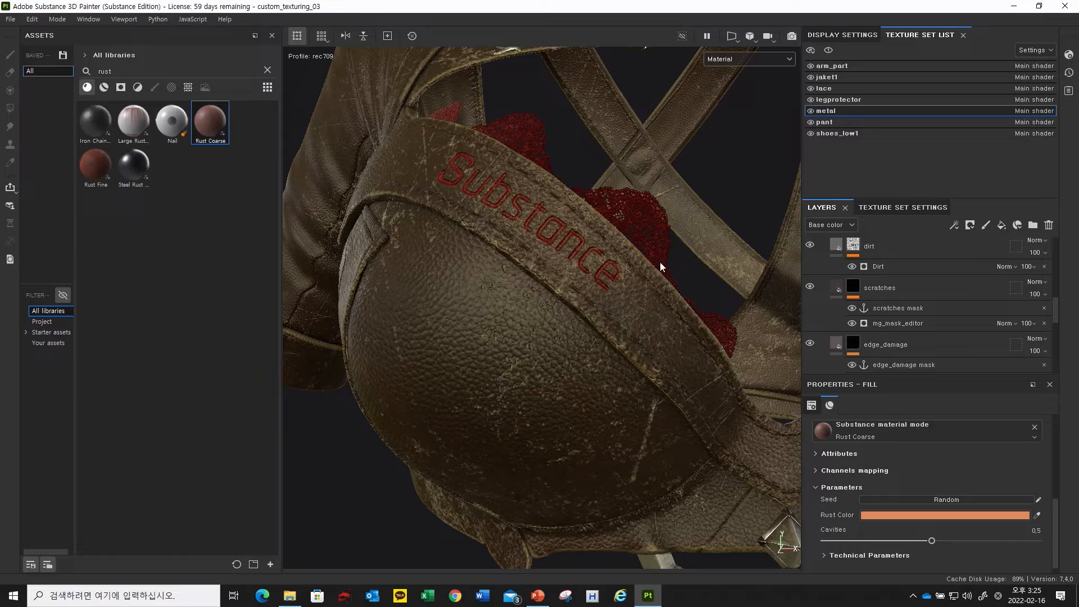
scroll(925, 336, "down", 3)
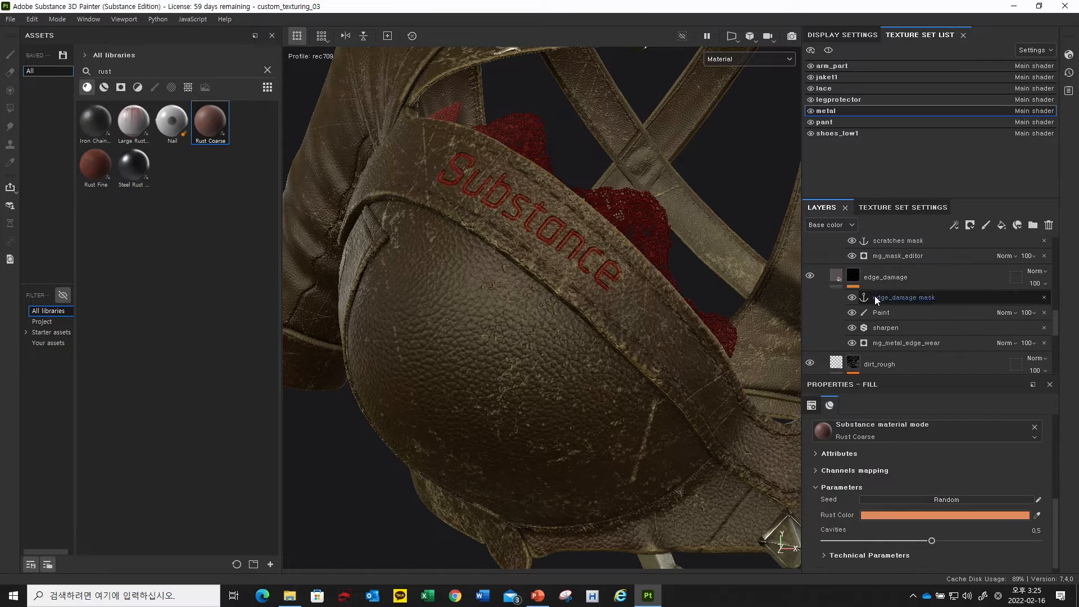
left_click_drag(541, 246, 546, 243, "alt")
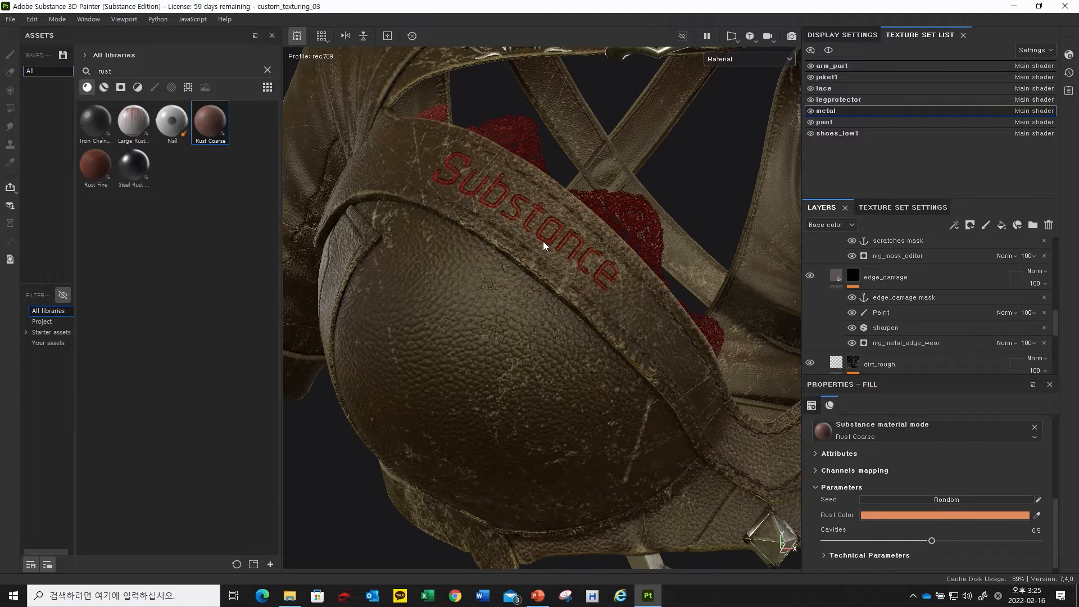
mouse_move(578, 291)
left_mouse_down("alt")
mouse_move(566, 314)
mouse_move(574, 317)
left_mouse_up("alt")
scroll(915, 315, "down", 2)
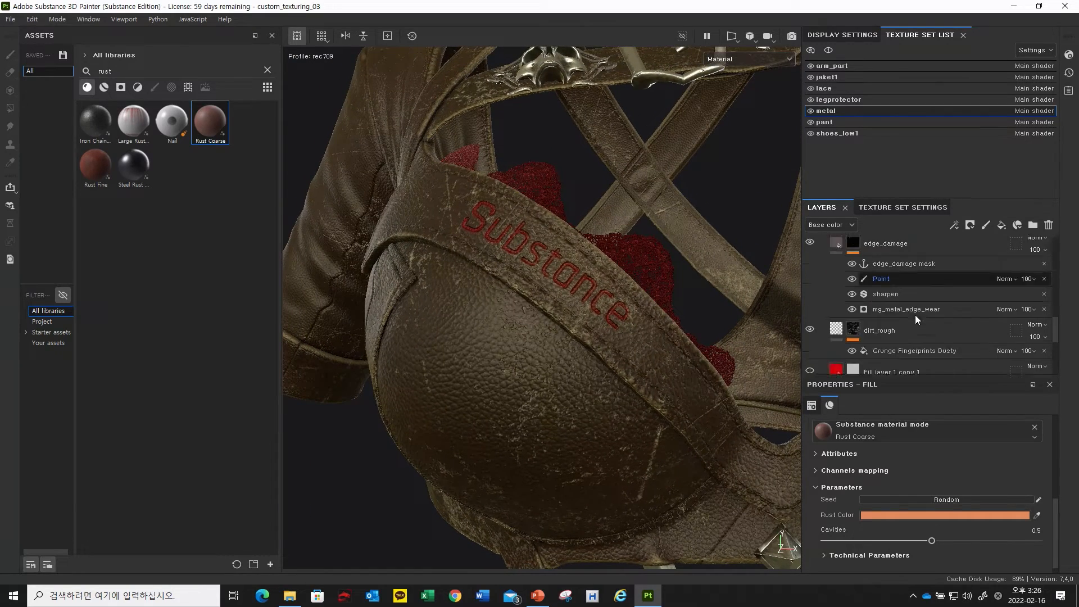
scroll(900, 315, "up", 2)
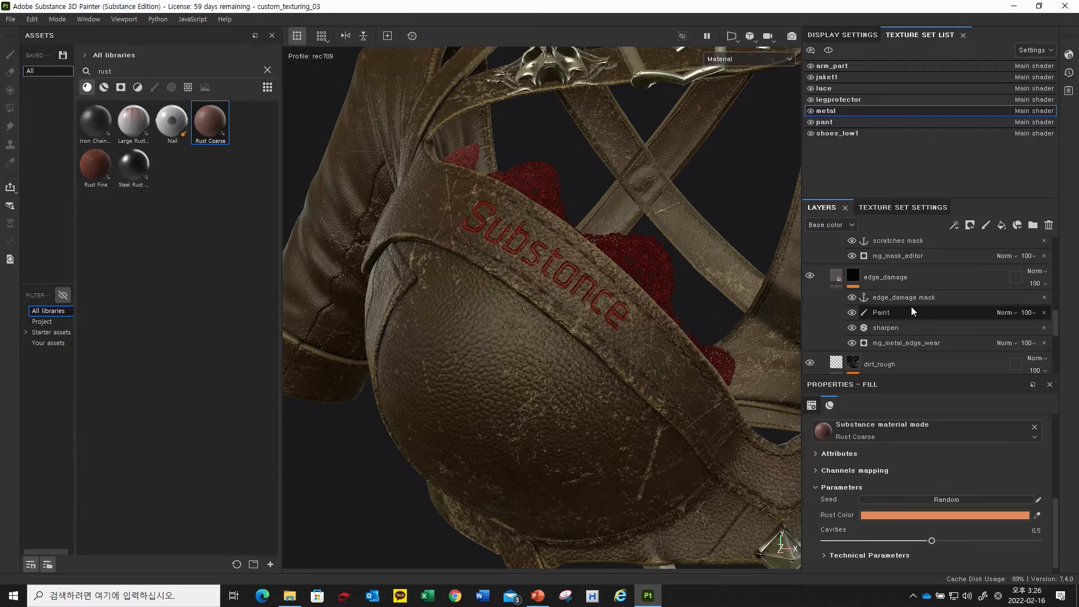
left_click_drag(524, 259, 505, 244, "alt")
left_click_drag(561, 291, 526, 313, "alt")
scroll(899, 315, "up", 1)
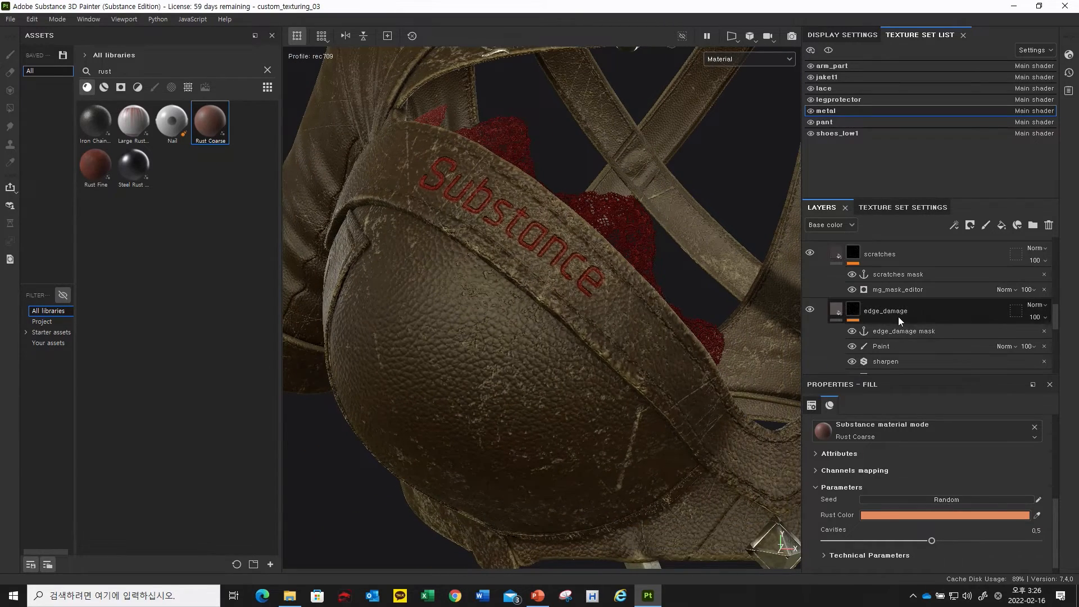
scroll(902, 318, "down", 4)
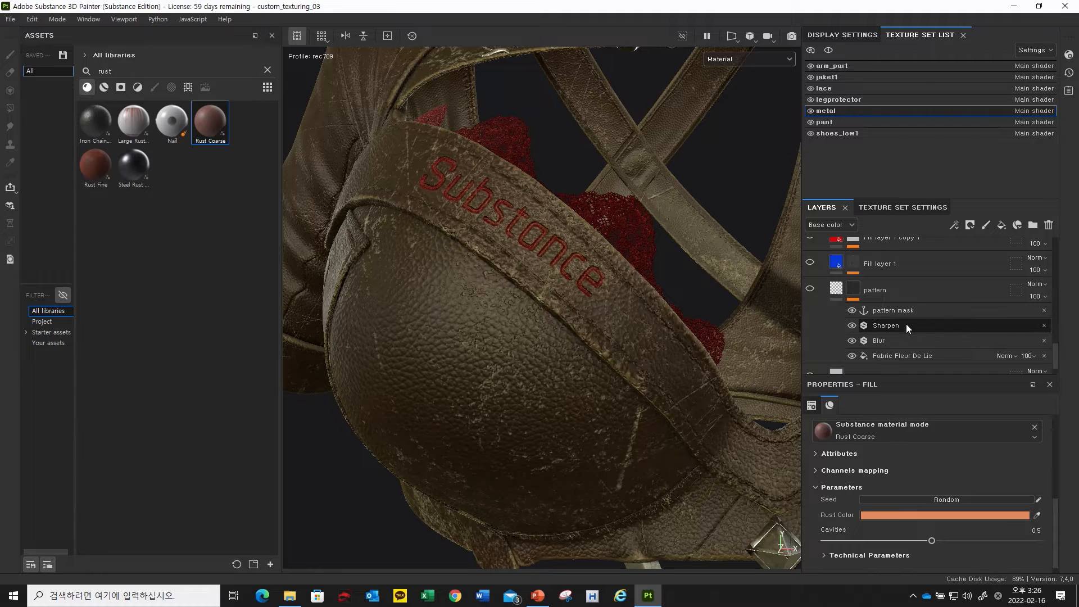
scroll(899, 312, "up", 3)
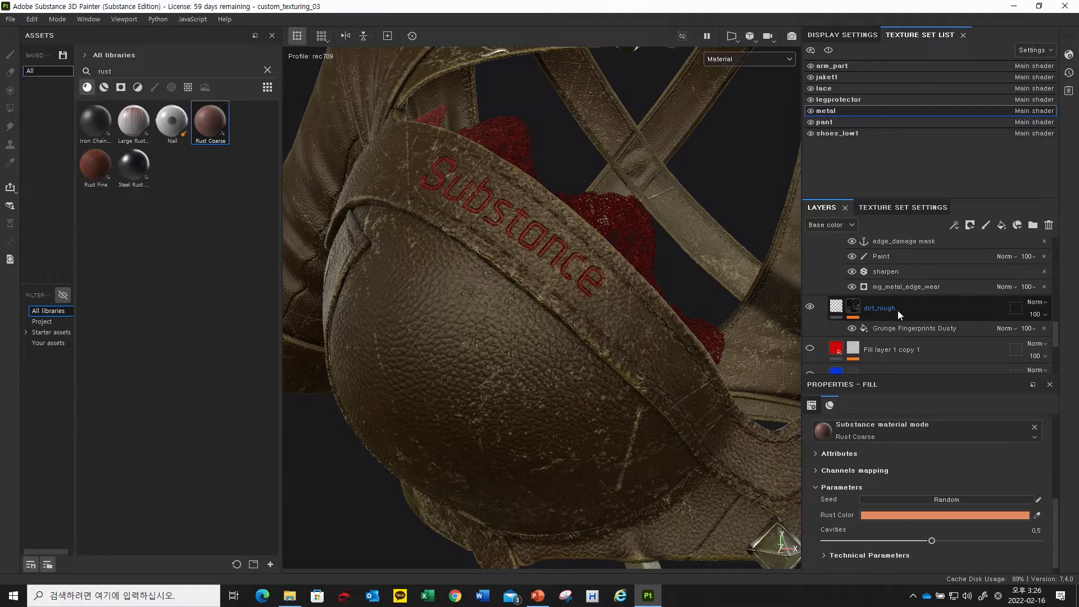
scroll(908, 315, "up", 2)
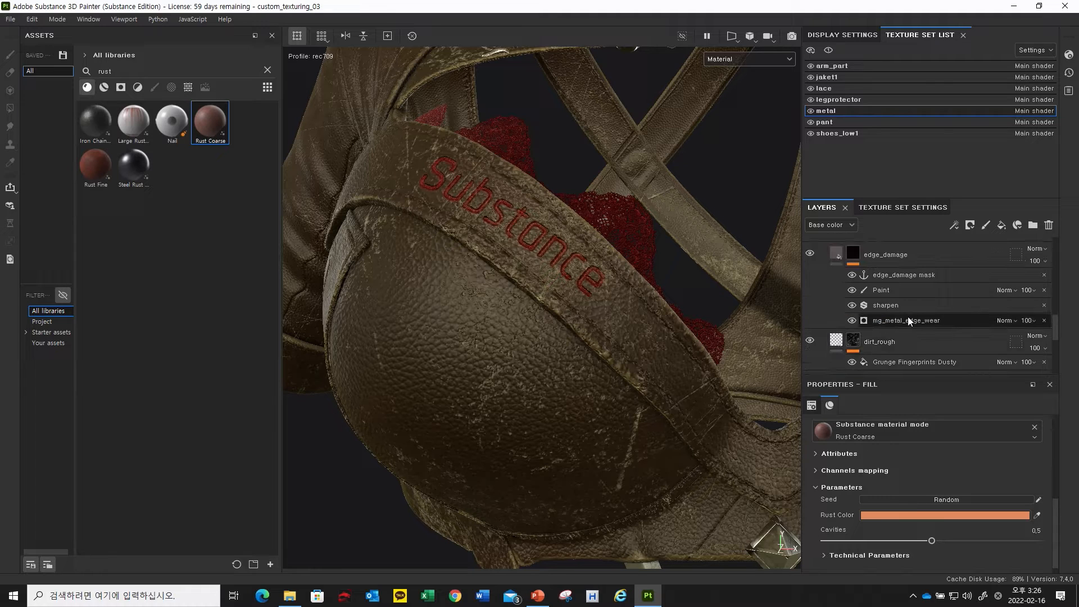
Step: Review the metal texture set's layers, from the pattern and edge_damage masks up to the rust01 and Fill layer 3 layers
scroll(905, 292, "up", 1)
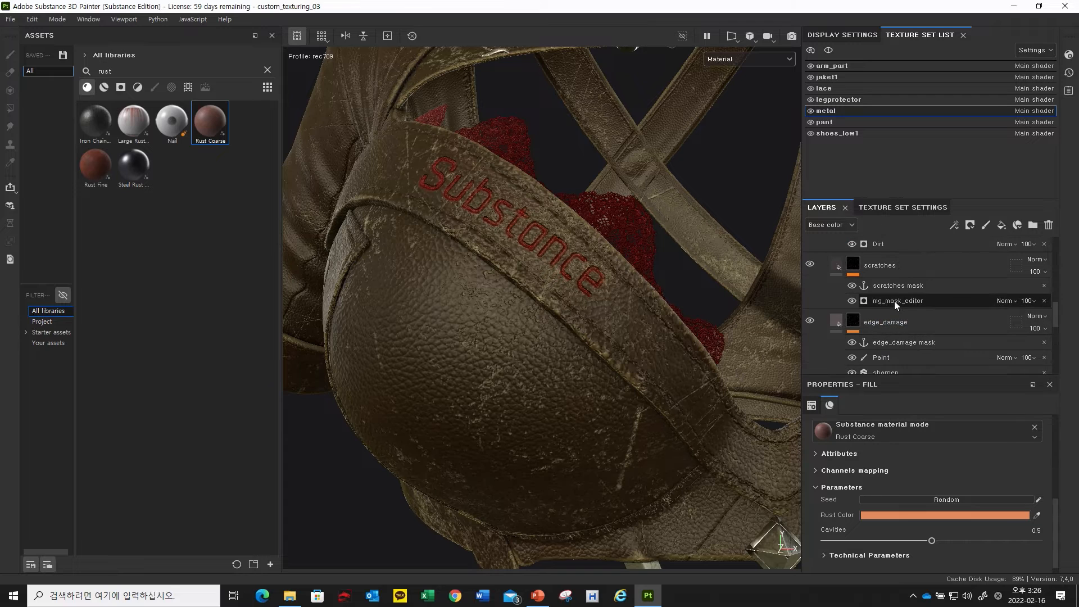
scroll(959, 303, "down", 1)
scroll(910, 307, "down", 3)
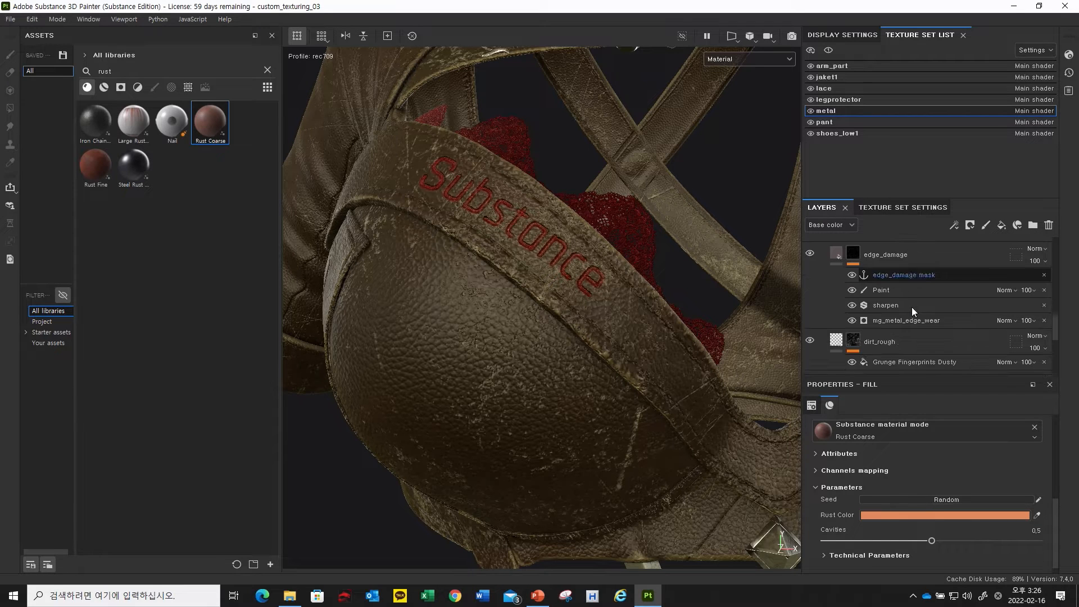
scroll(920, 316, "down", 3)
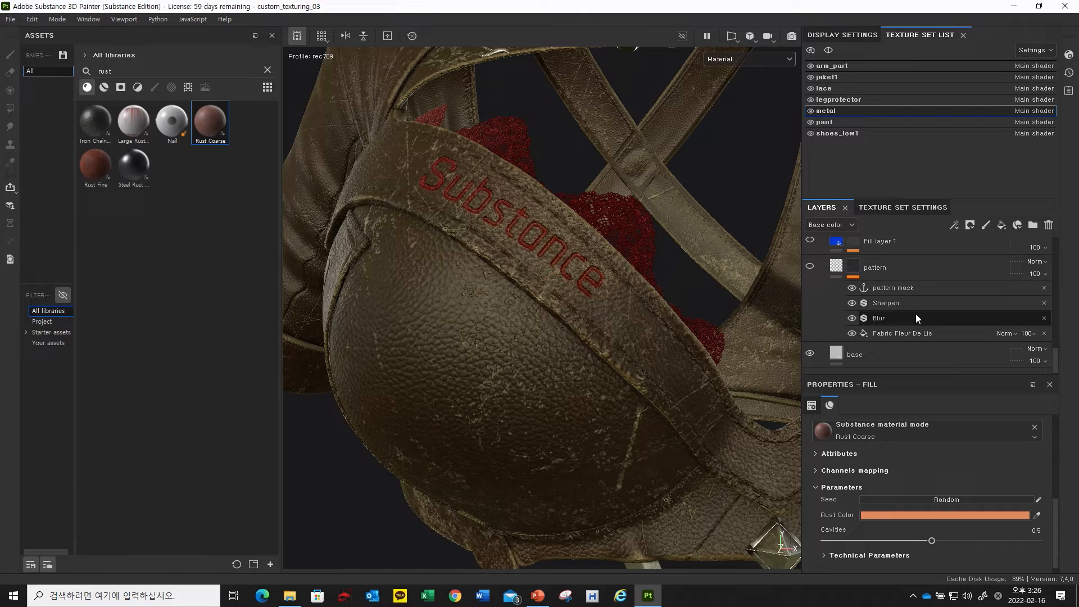
scroll(910, 329, "up", 3)
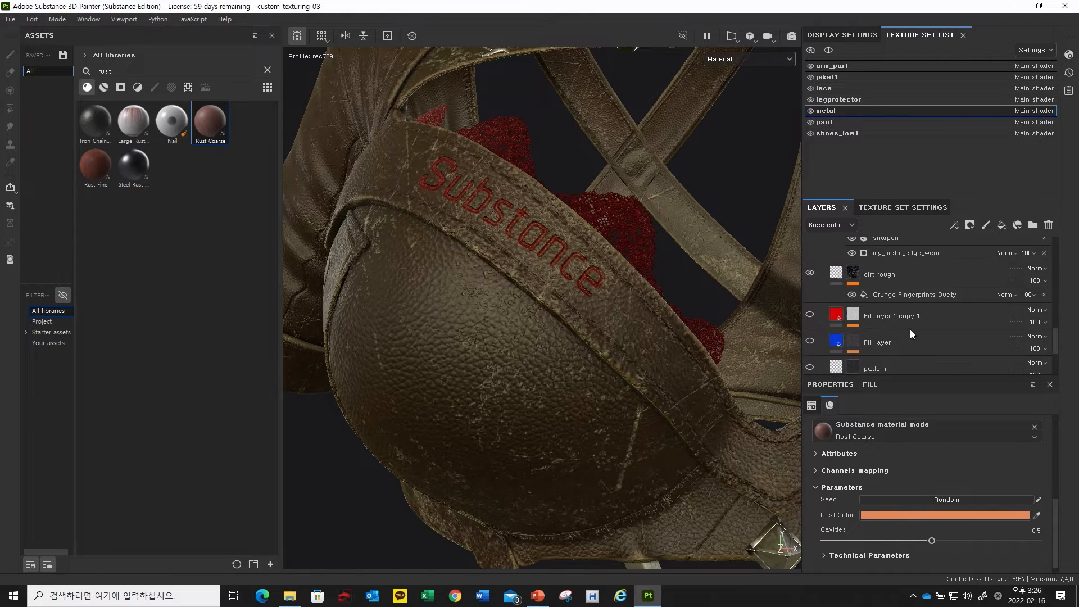
scroll(909, 314, "up", 5)
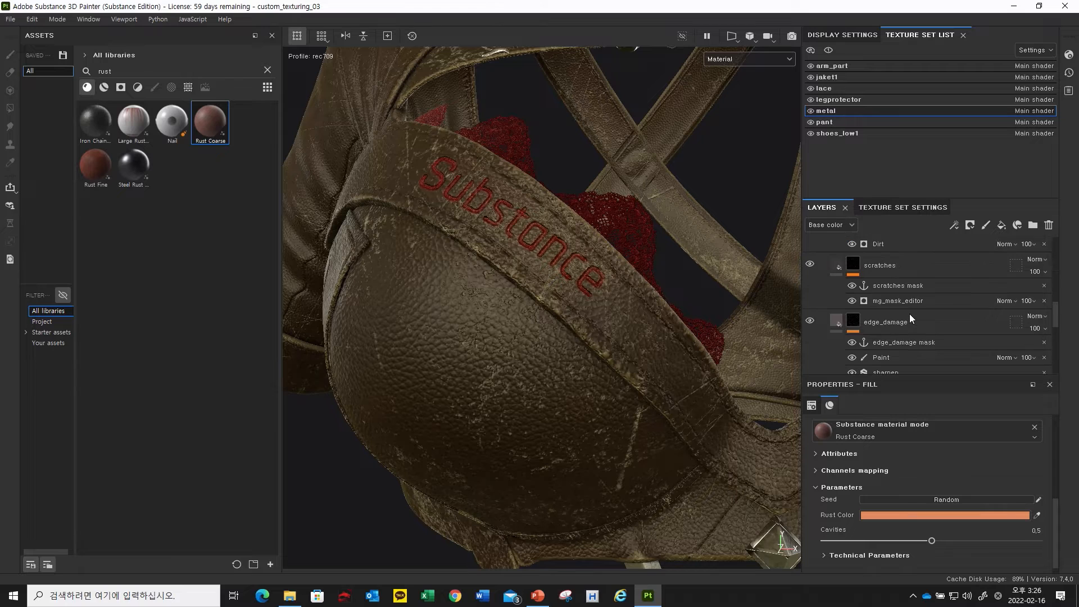
scroll(909, 313, "up", 5)
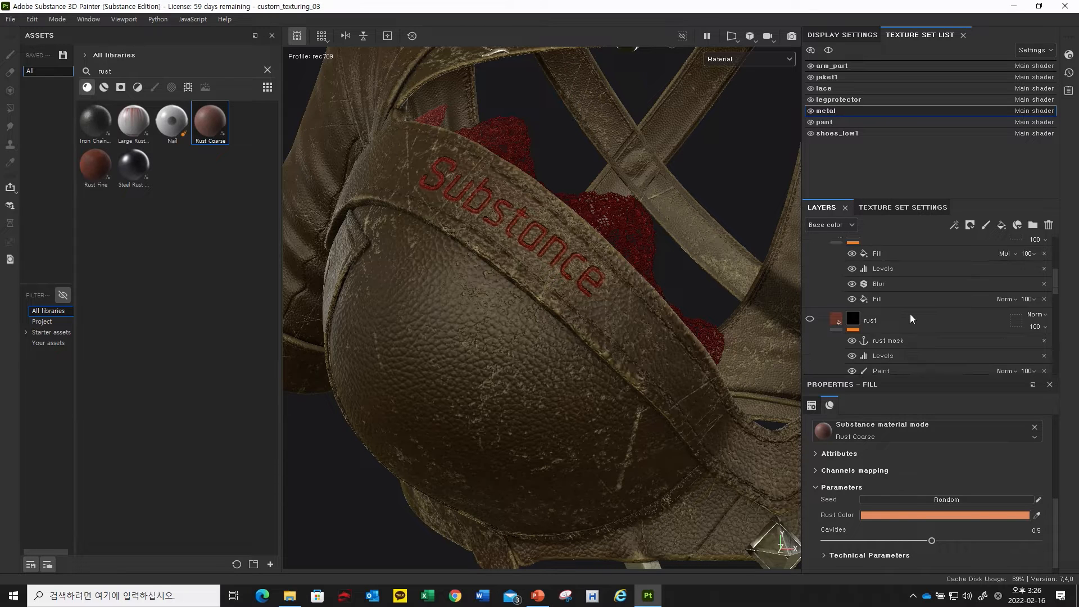
scroll(910, 318, "up", 3)
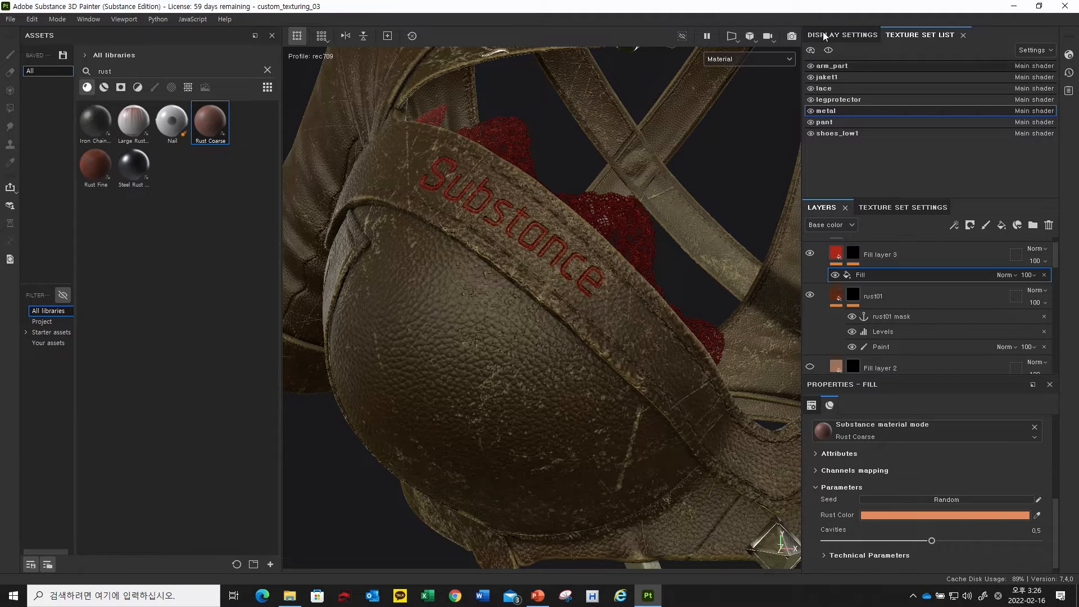
Step: Switch to the jaket1 texture set and review its layers from Fill layer 1 down to logo, roughness and the base leather
left_click(832, 77)
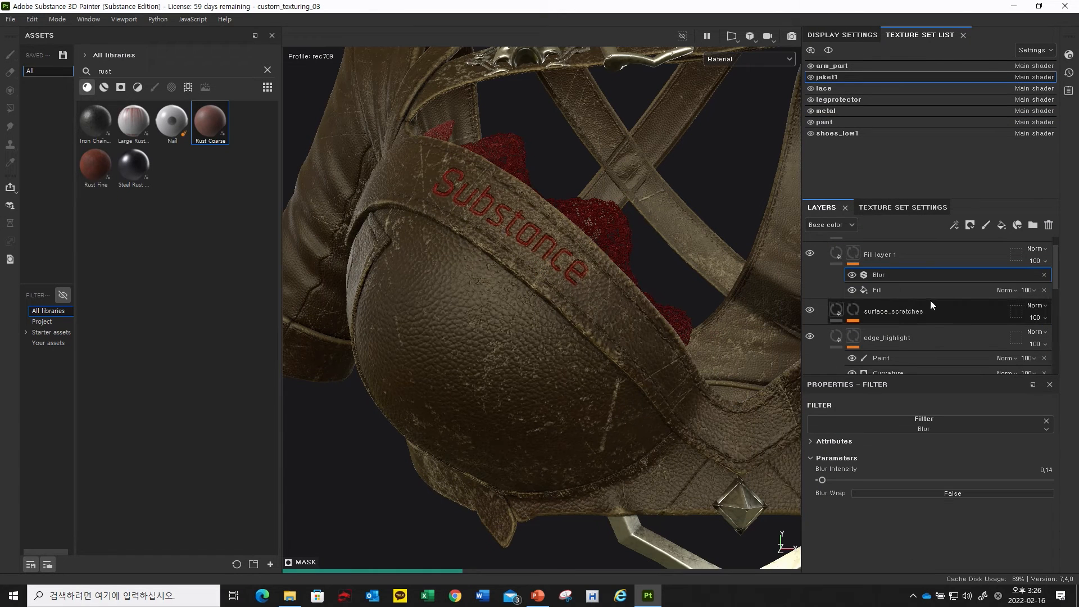
scroll(899, 292, "up", 1)
scroll(905, 289, "down", 2)
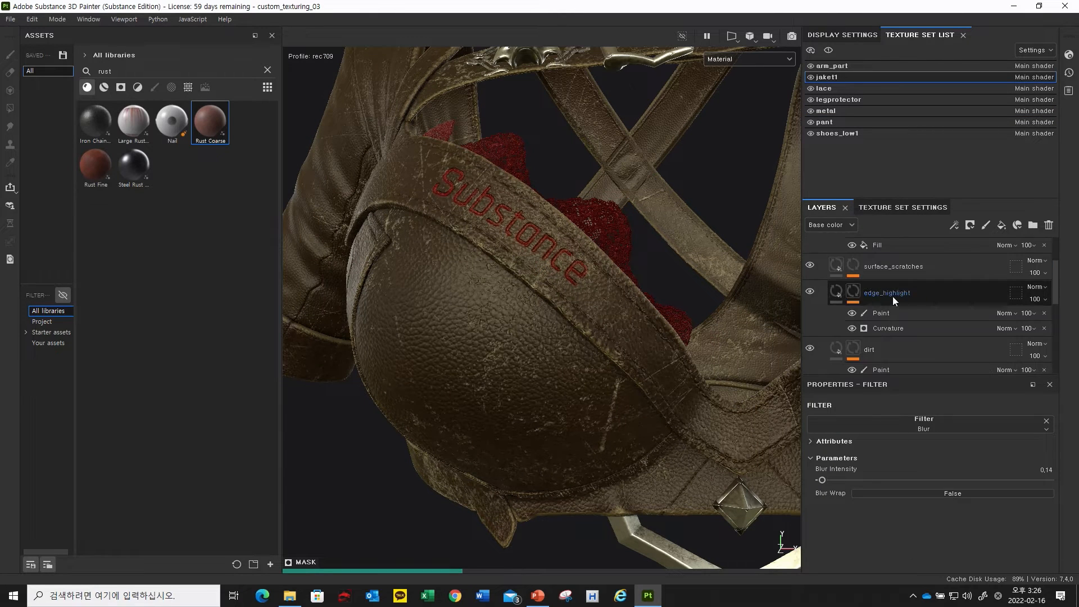
scroll(911, 302, "down", 1)
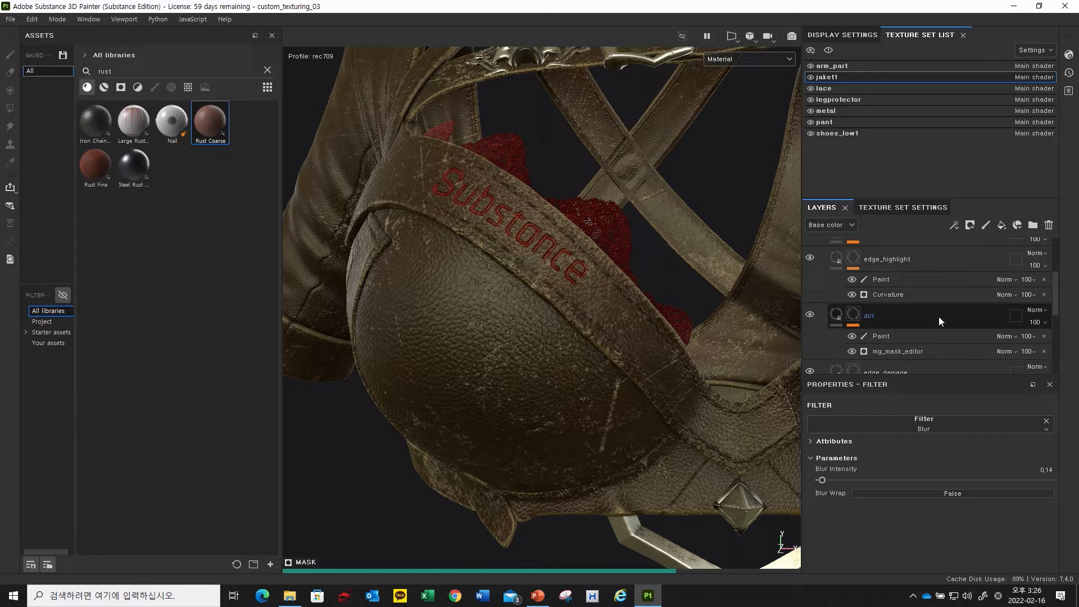
scroll(912, 319, "down", 3)
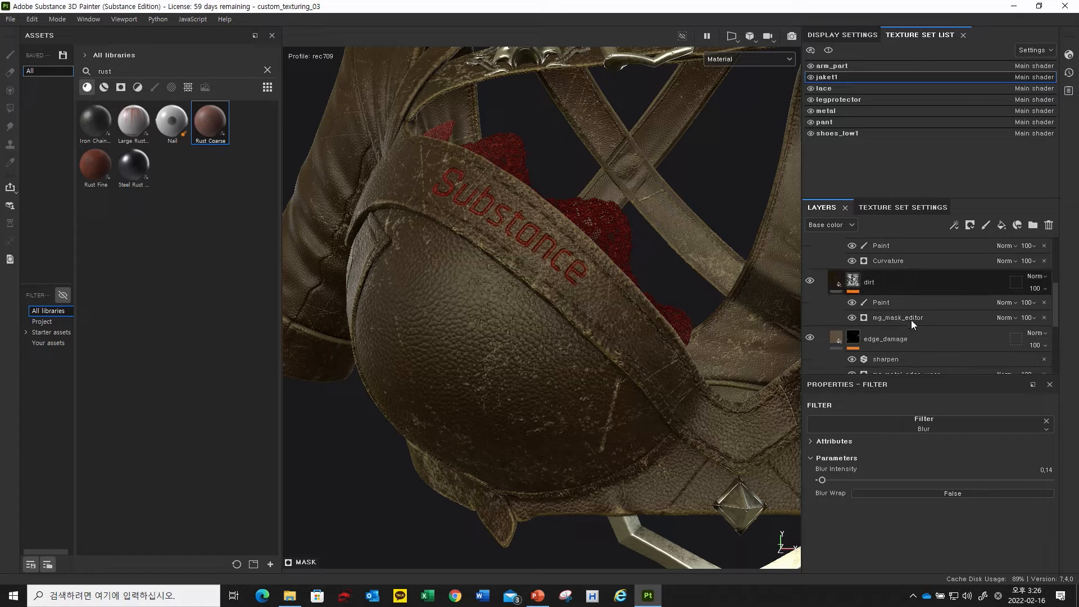
scroll(907, 315, "down", 2)
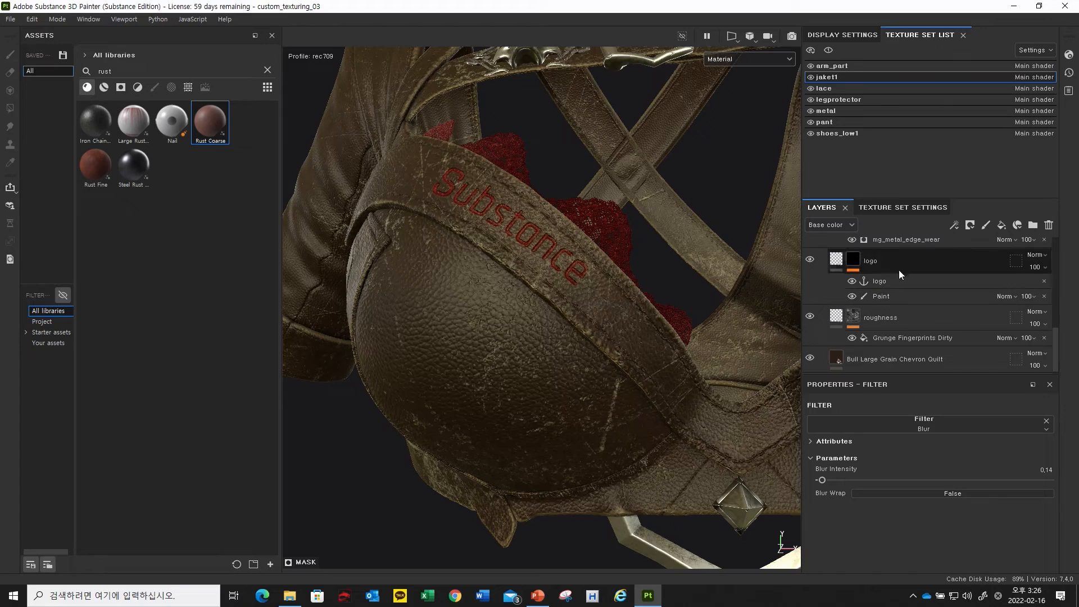
Step: Add a new fill layer directly above the logo layer in the jaket1 texture set
left_click(920, 270)
left_click_drag(456, 298, 548, 283, "alt")
left_click_drag(481, 311, 482, 260, "alt")
left_click_drag(591, 231, 512, 245, "alt")
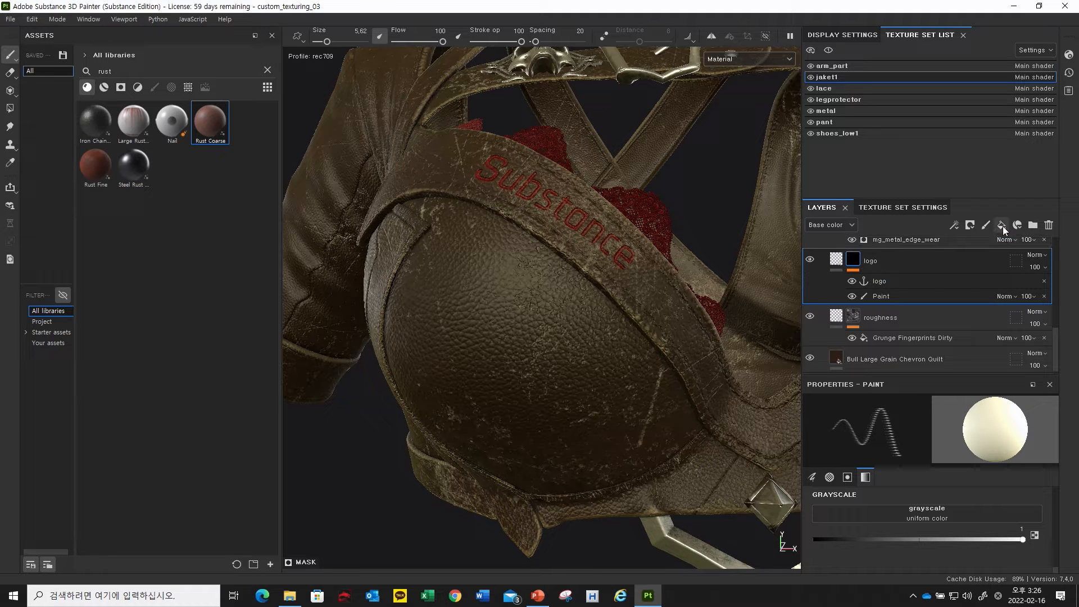
left_click(1002, 226)
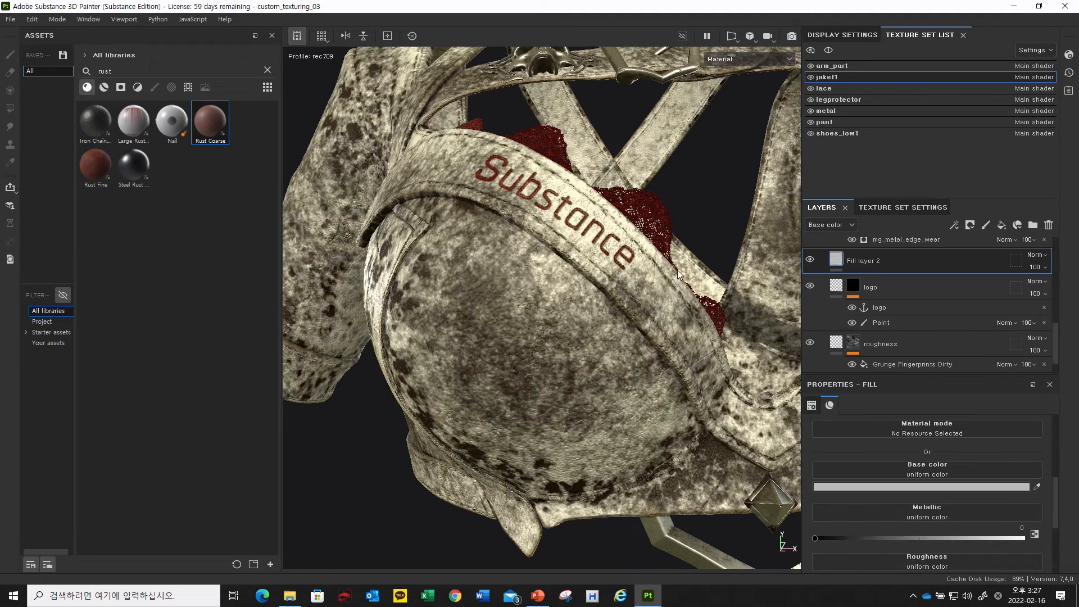
left_click_drag(611, 288, 692, 319, "alt")
scroll(899, 289, "up", 2)
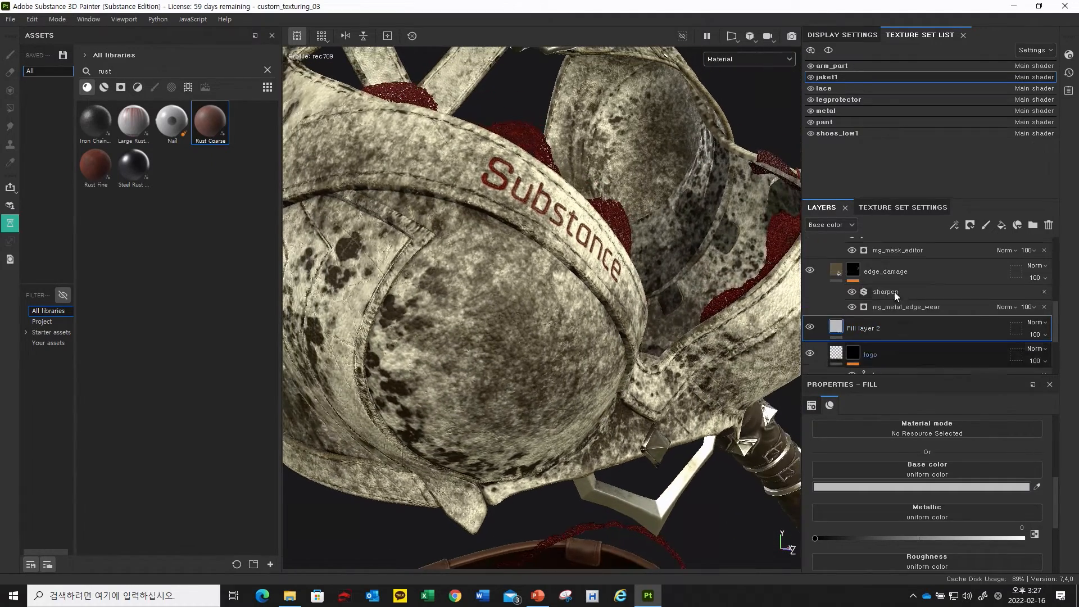
scroll(838, 326, "down", 2)
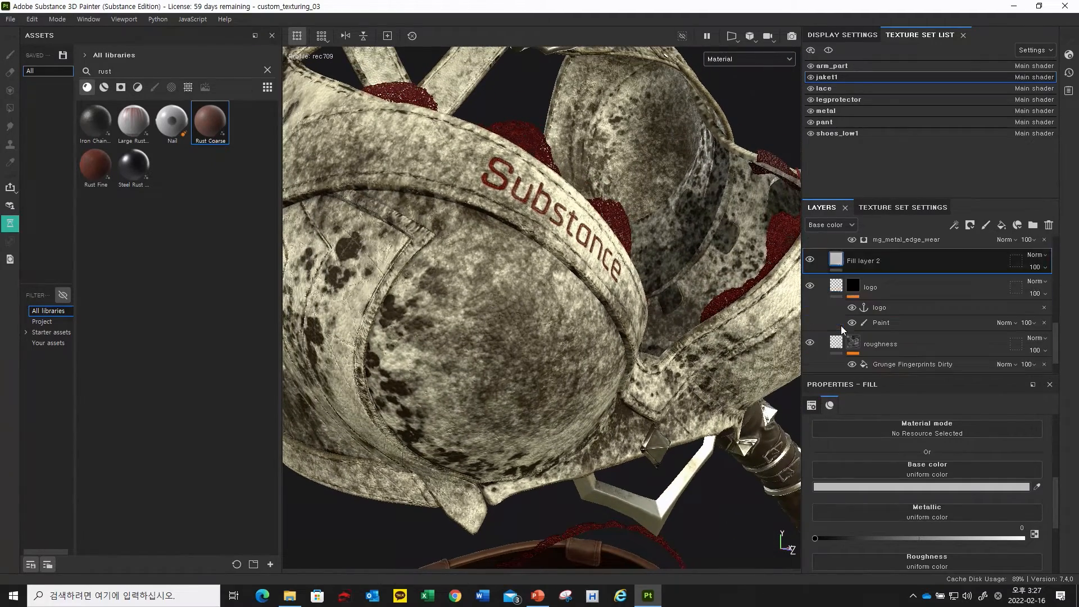
Step: Give Fill layer 2 a black mask and add a paint effect to that mask
right_click(840, 259)
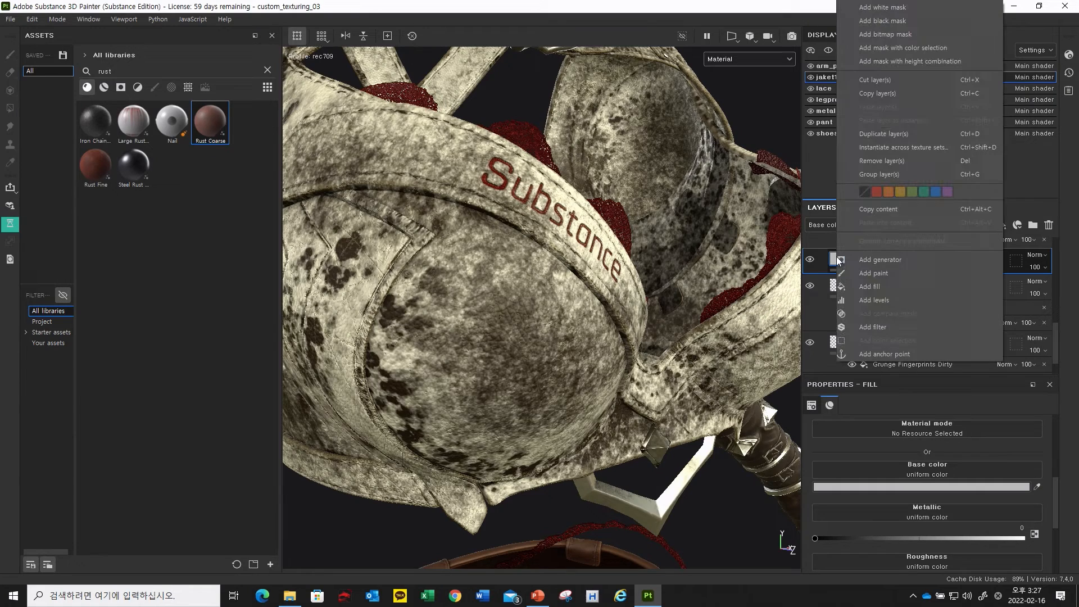
left_click(884, 20)
left_click_drag(572, 289, 508, 298, "alt")
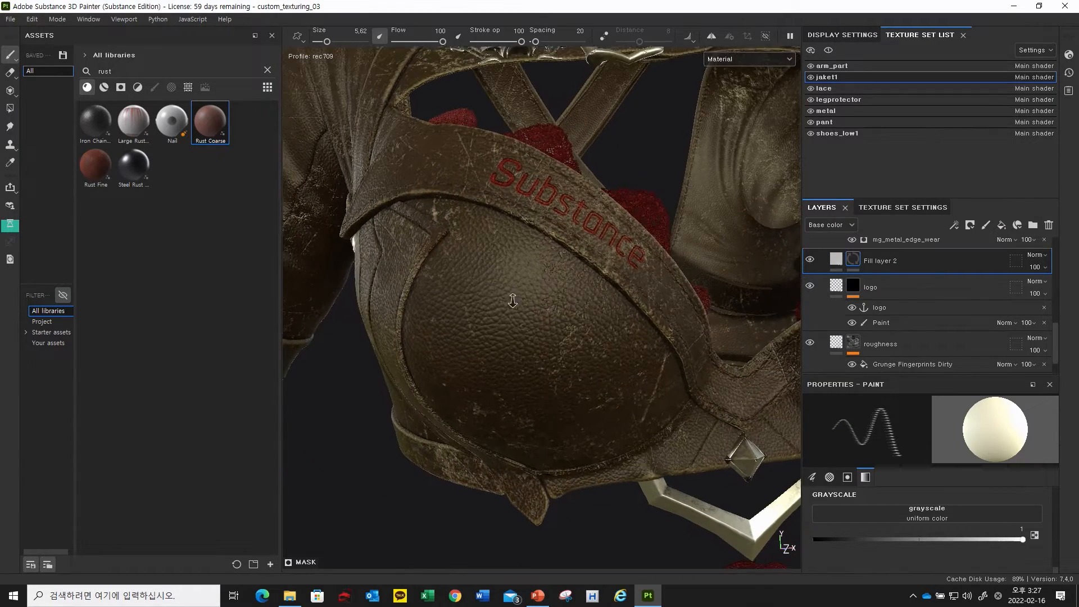
right_click(855, 261)
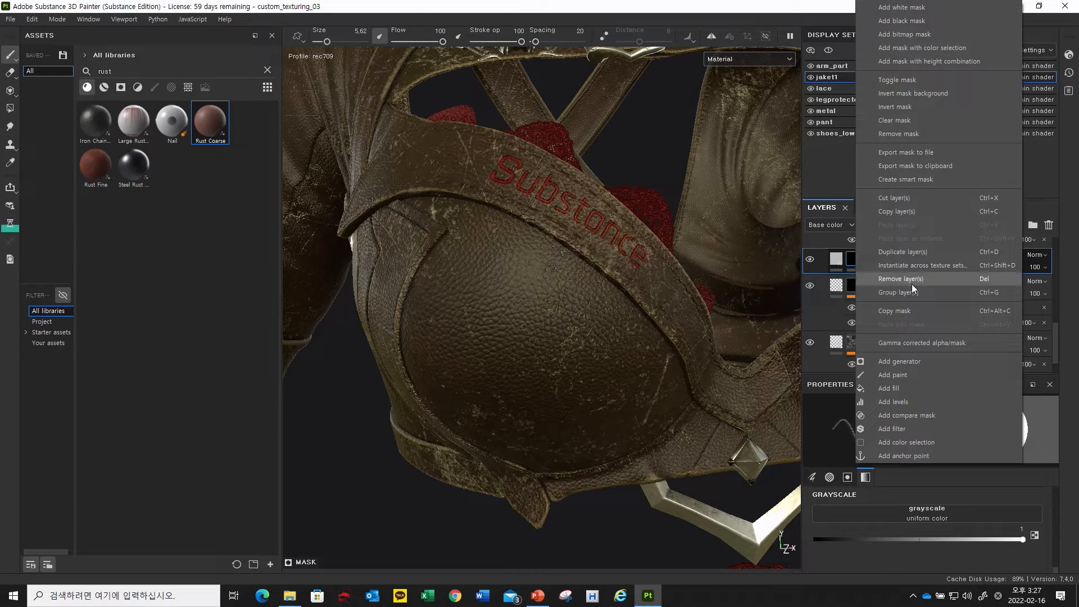
left_click(907, 375)
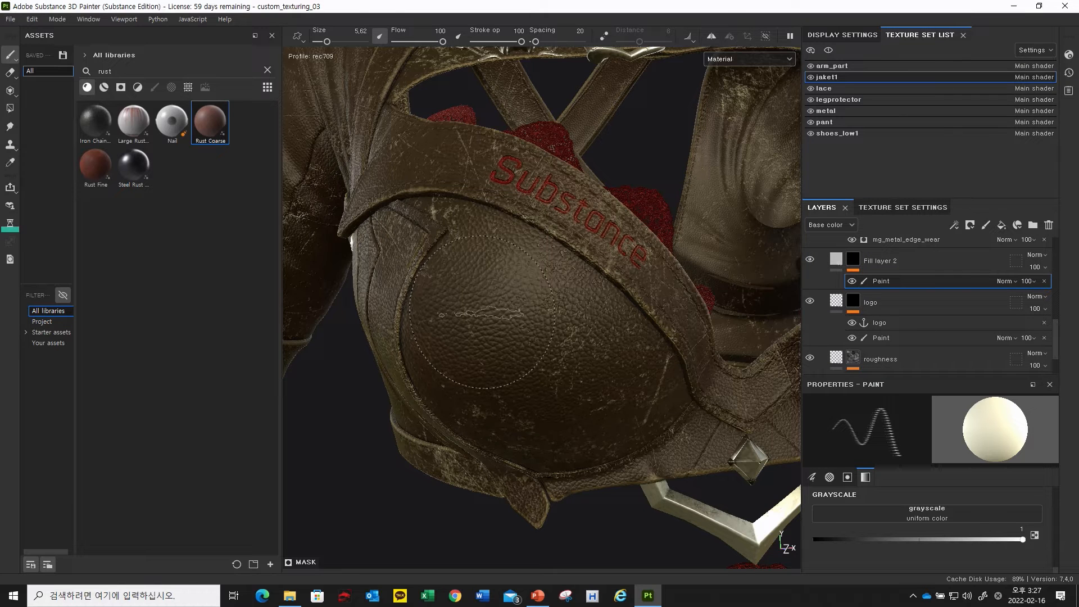
Step: Load the cross-in-a-circle alpha into the mask brush and adjust the view and lighting around the leather cup
left_click_drag(482, 312, 523, 314, "alt")
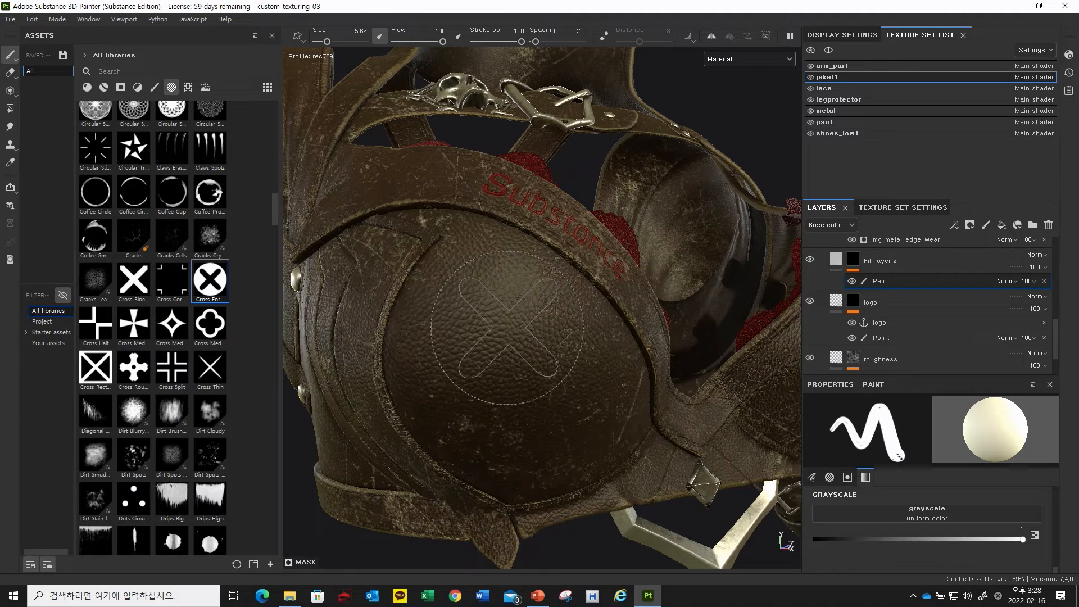
left_click_drag(508, 327, 495, 326, "alt")
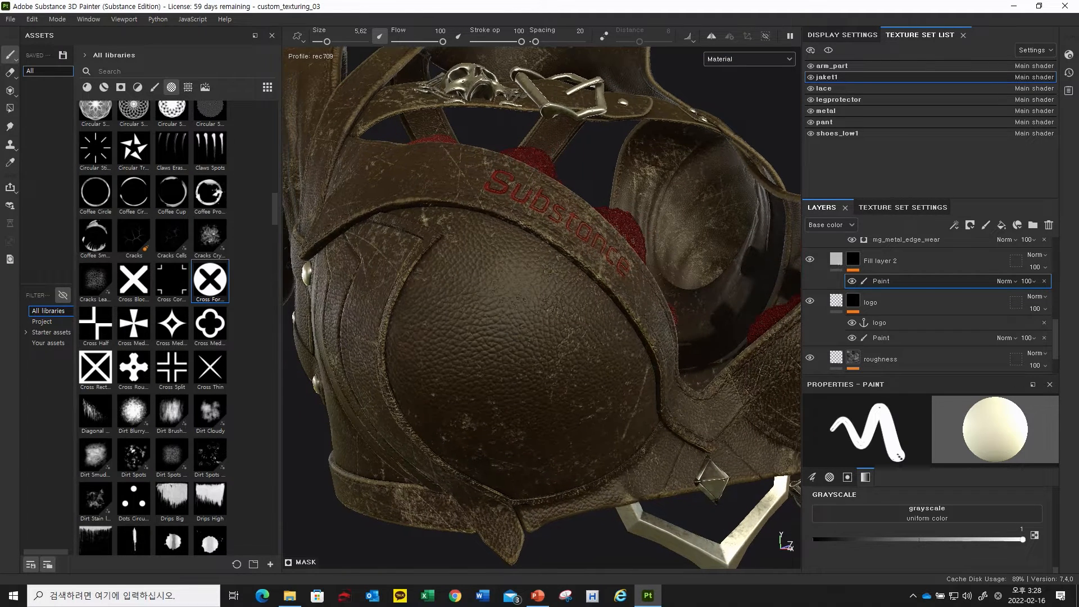
right_click_drag(506, 327, 526, 332, "shift")
Step: Limit Fill layer 2 to the height channel and set its height to about -0.0769
left_click(838, 261)
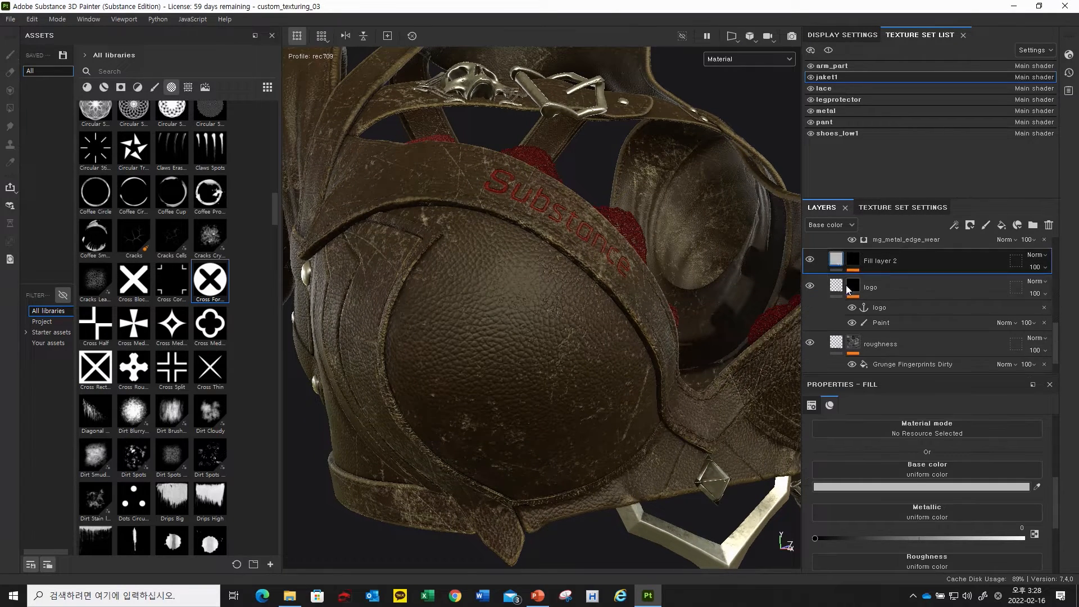
scroll(881, 433, "up", 3)
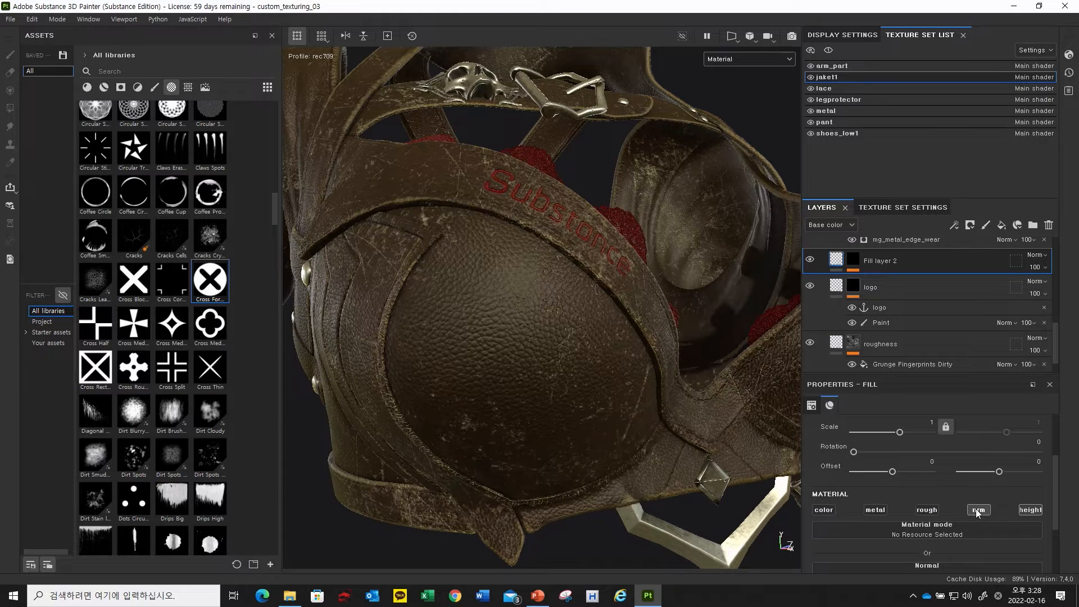
scroll(1006, 510, "down", 2)
left_click_drag(915, 525, 911, 526)
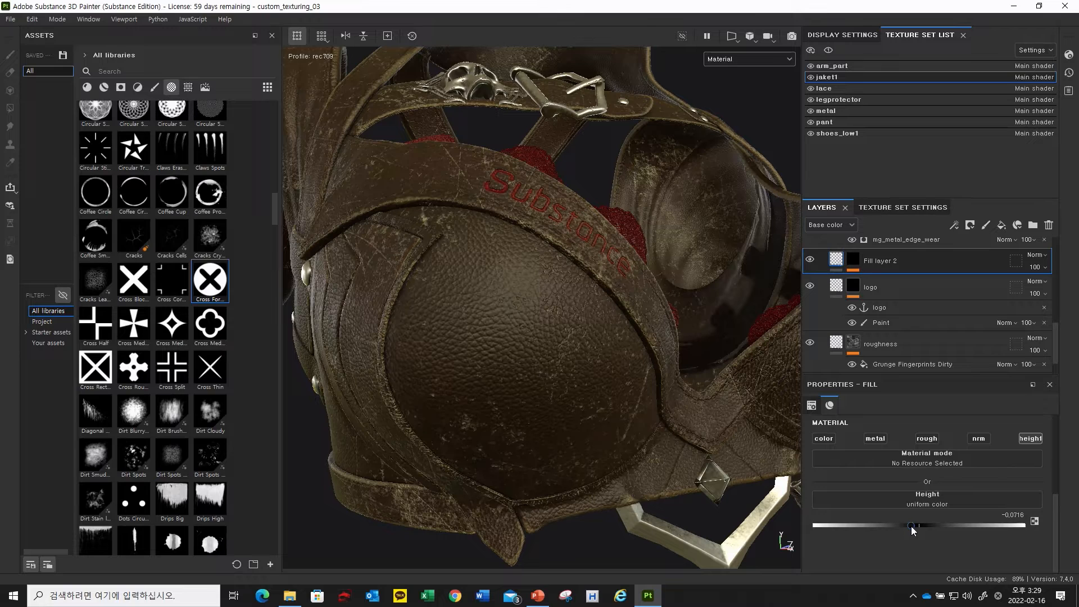
Step: Stamp the cross-in-a-circle alpha onto the jacket's leather cup in Fill layer 2's mask paint effect
left_click(851, 263)
left_click(874, 281)
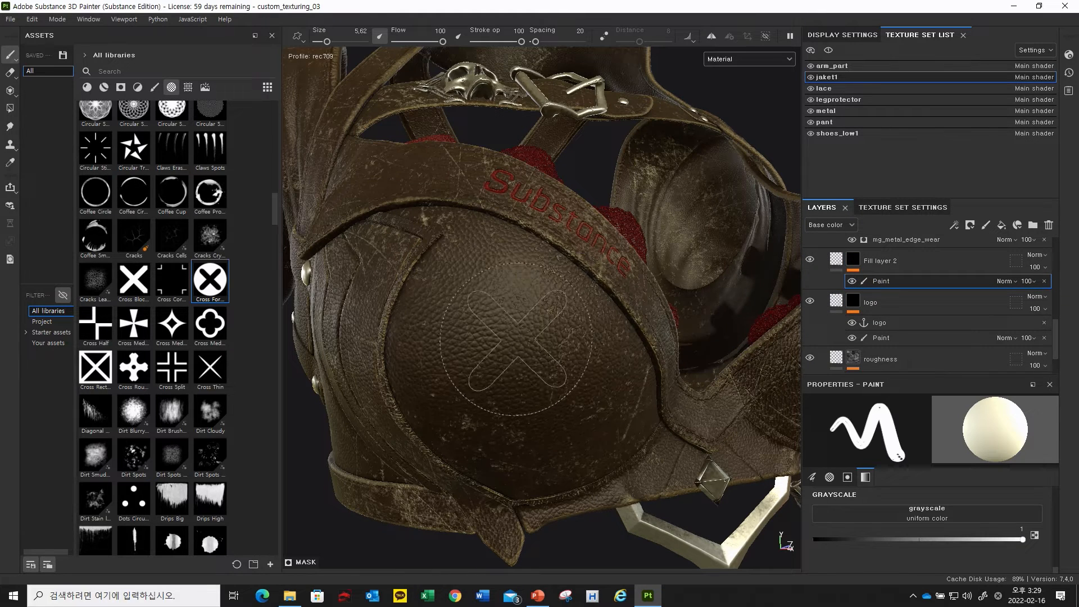
mouse_move(555, 315)
left_mouse_down("alt")
mouse_move(579, 337)
mouse_move(562, 331)
mouse_move(542, 345)
mouse_move(553, 296)
mouse_move(689, 361)
left_mouse_up("alt")
Step: Rename Fill layer 2 to logo2
left_click(882, 260)
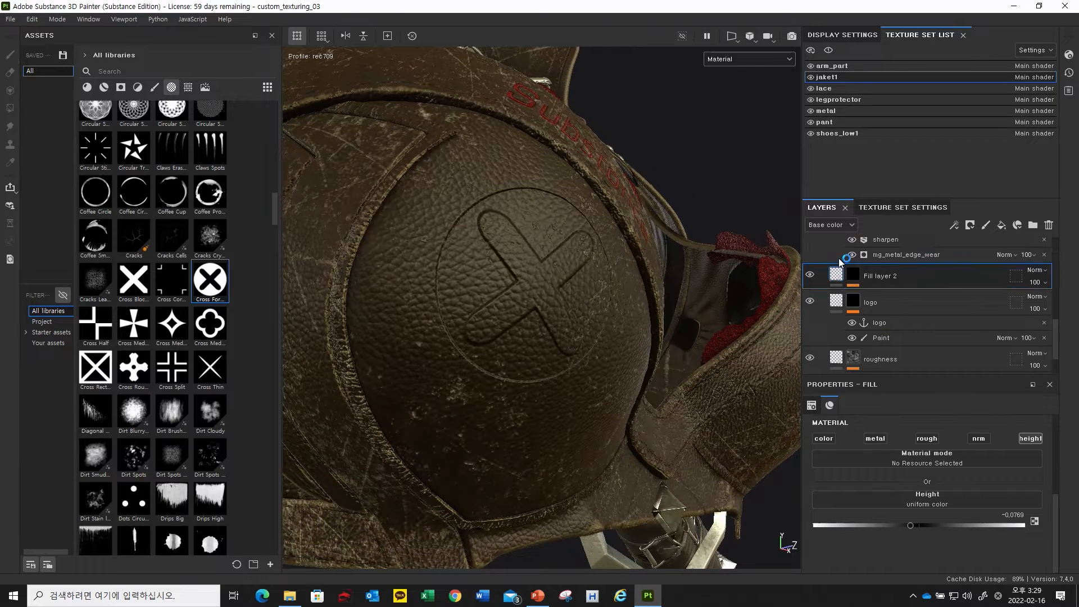
double_click(887, 261)
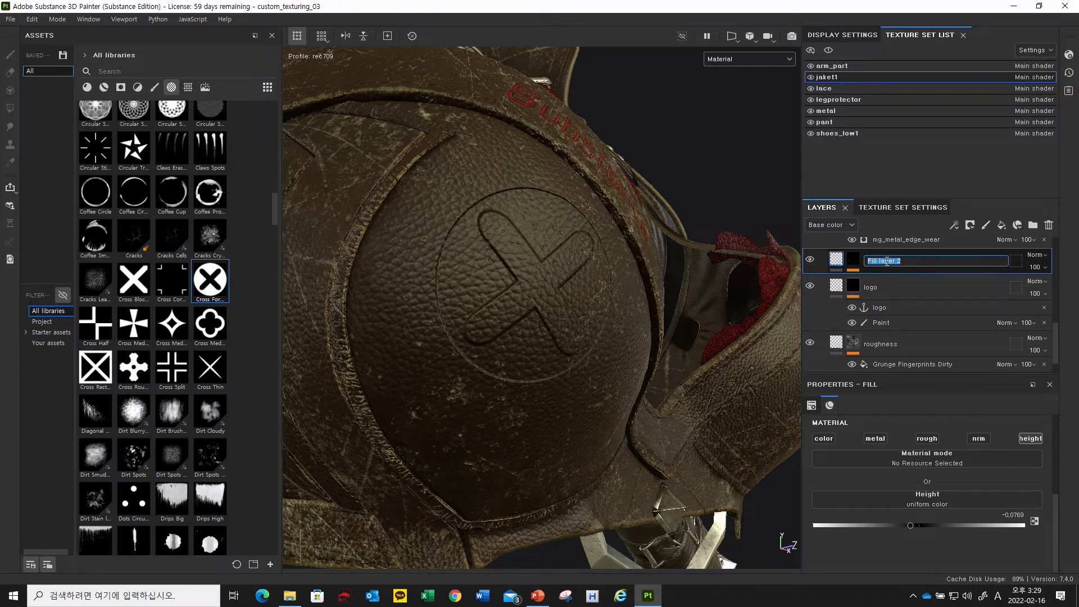
type("logo2")
key("Return")
Step: Review the jaket1 layers around logo2 and examine the engraved cross emblem on the leather up close
scroll(893, 315, "up", 3)
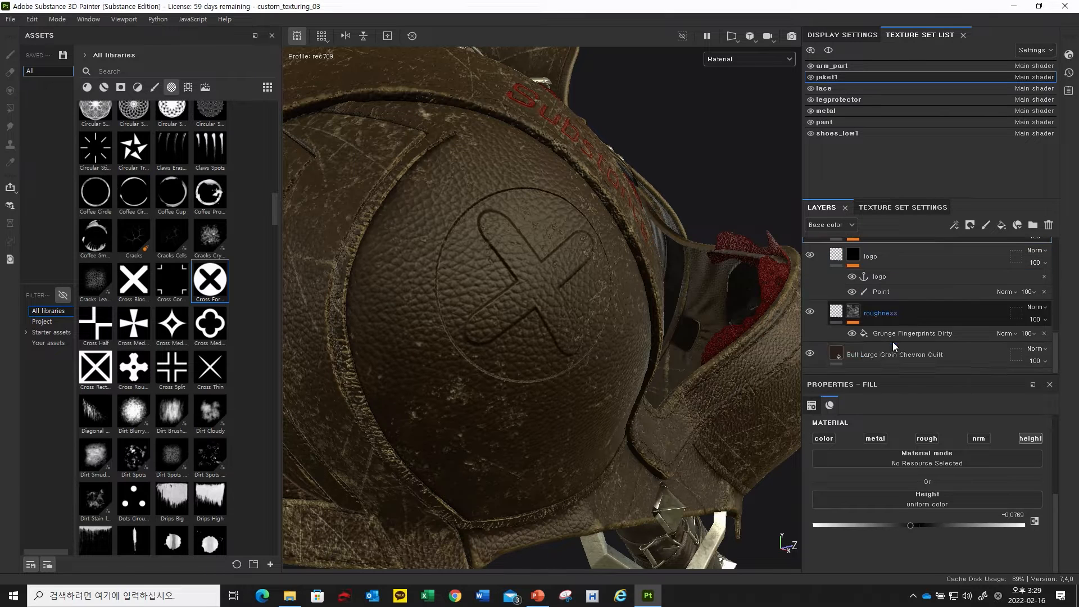
scroll(906, 315, "down", 5)
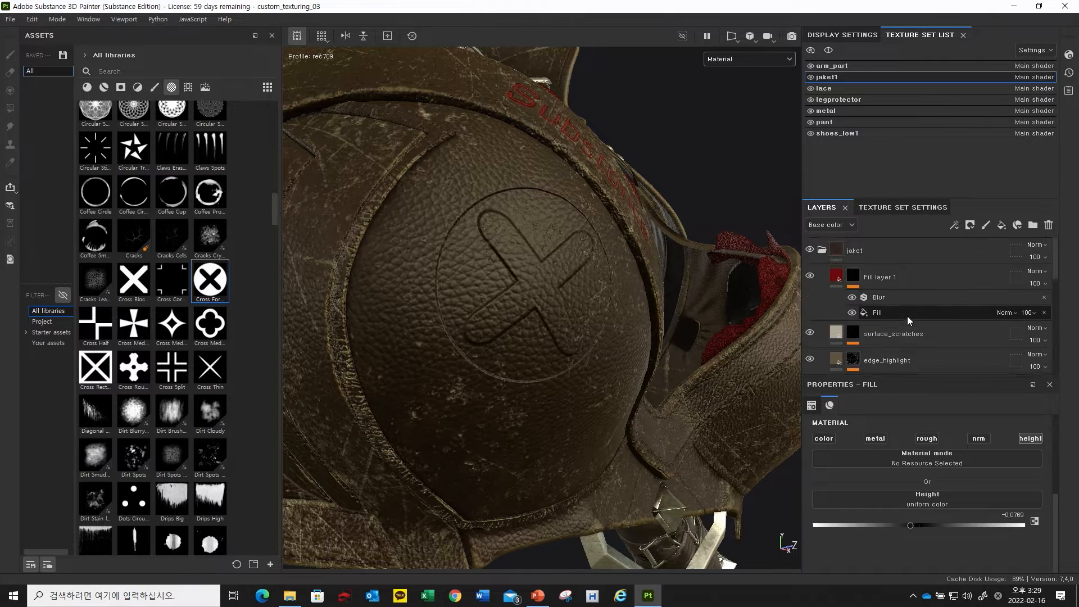
scroll(916, 318, "up", 2)
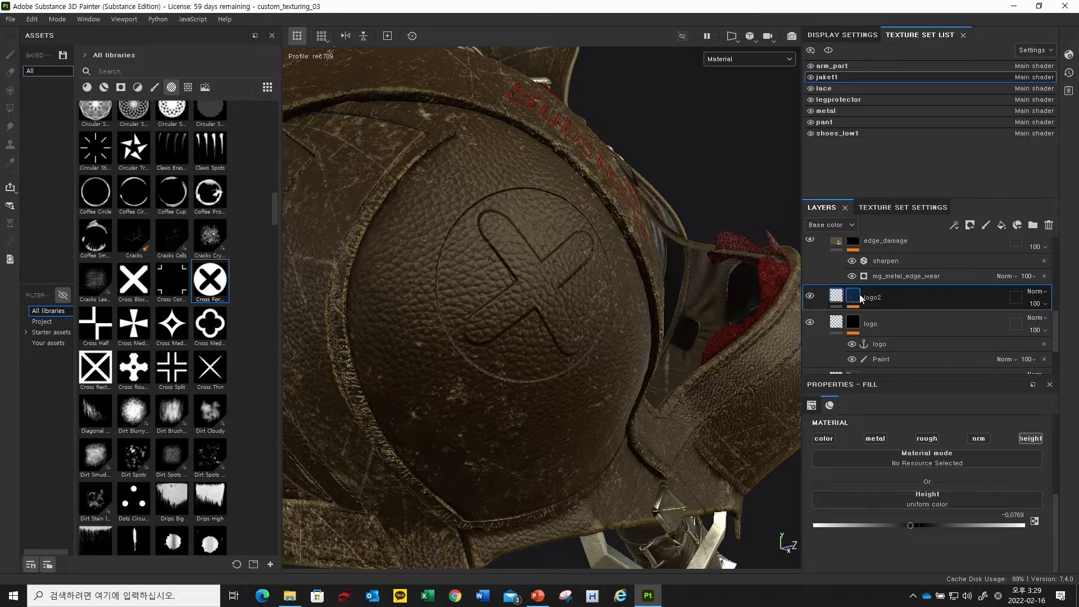
left_click_drag(525, 288, 523, 331, "alt")
left_click_drag(557, 338, 514, 353, "alt")
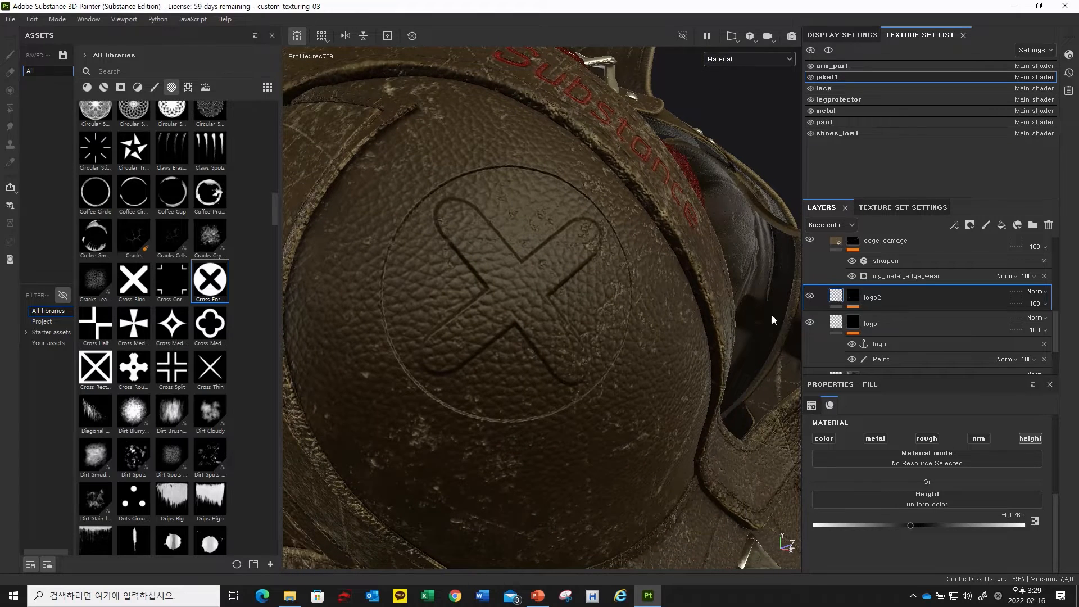
Step: Select the paint effect in logo2's mask and examine the engraved cross emblem from both sides of the cup
left_click(857, 301)
left_click(858, 301)
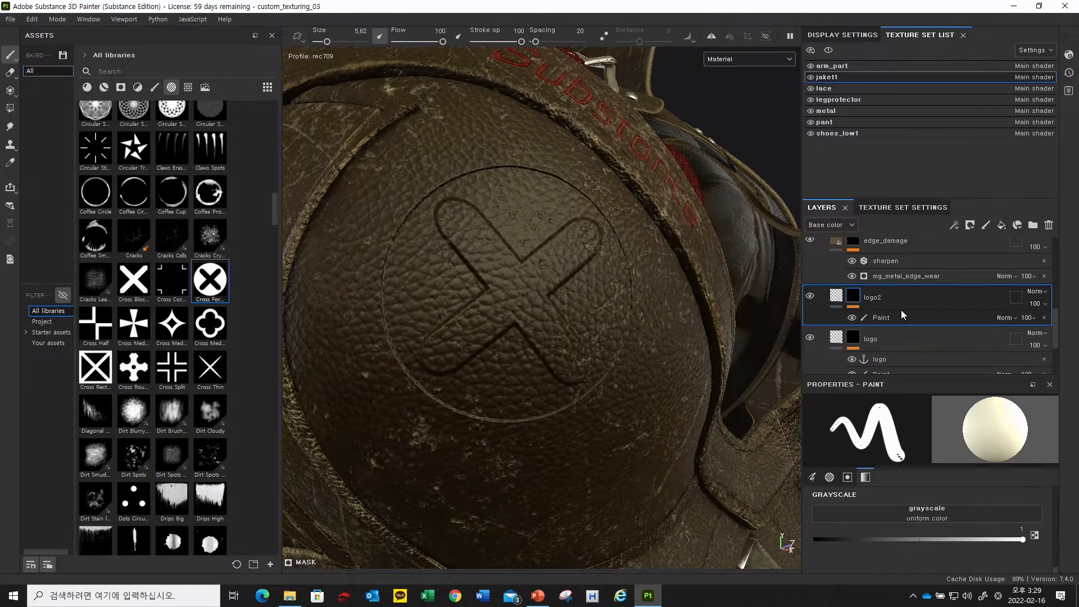
left_click(889, 321)
left_click_drag(522, 304, 683, 234, "alt")
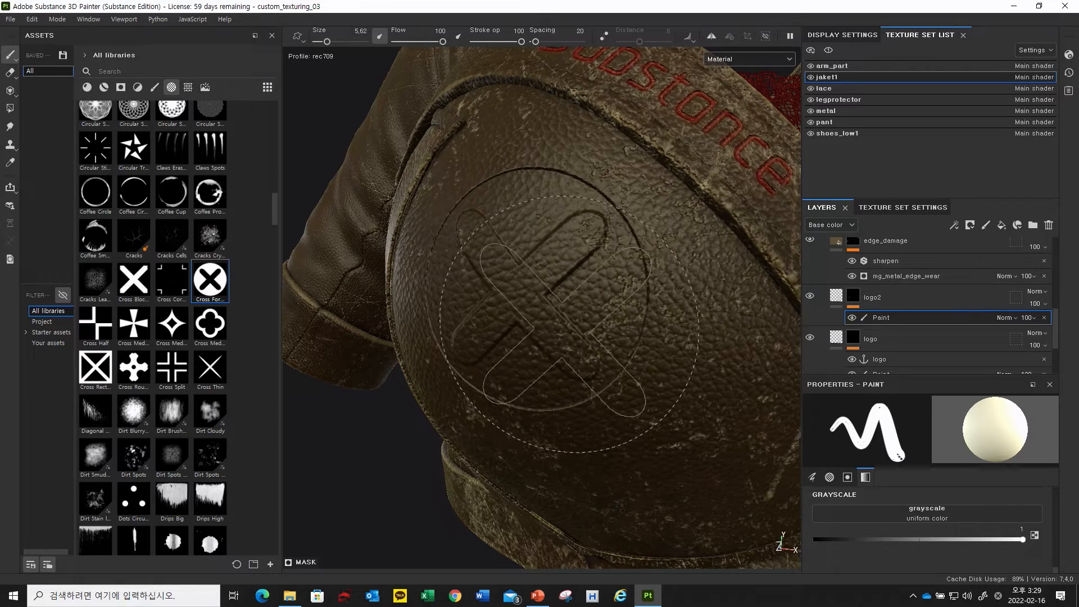
mouse_move(724, 235)
left_mouse_down("alt")
mouse_move(689, 363)
mouse_move(568, 292)
mouse_move(371, 208)
left_mouse_up("alt")
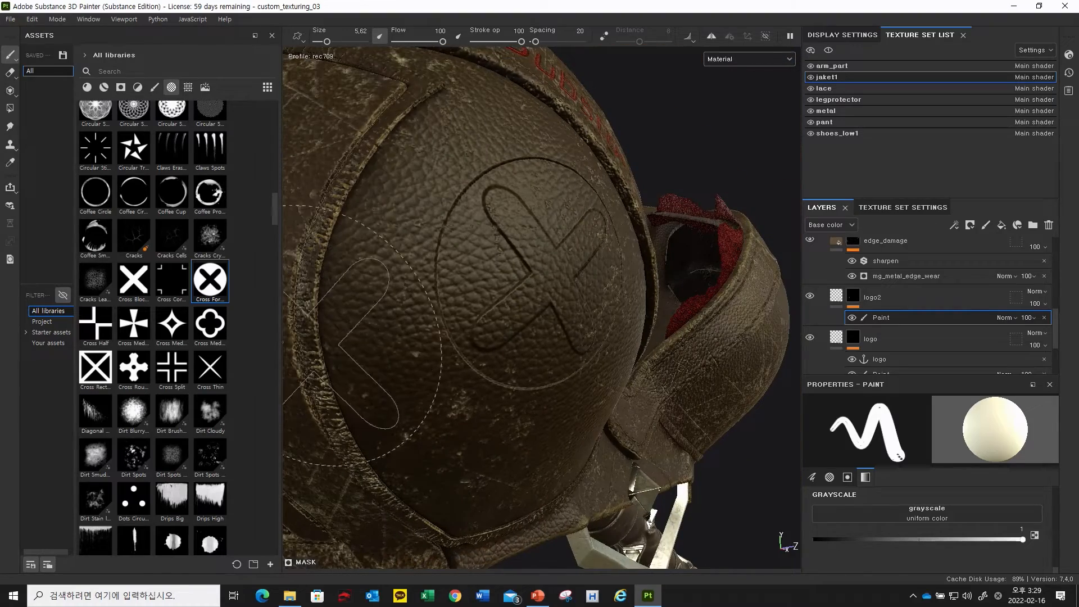
Step: Add an anchor point above the paint effect in logo2's mask
mouse_move(354, 338)
left_mouse_down("alt")
mouse_move(555, 226)
mouse_move(467, 211)
left_mouse_up("alt")
left_click_drag(615, 294, 579, 233, "alt")
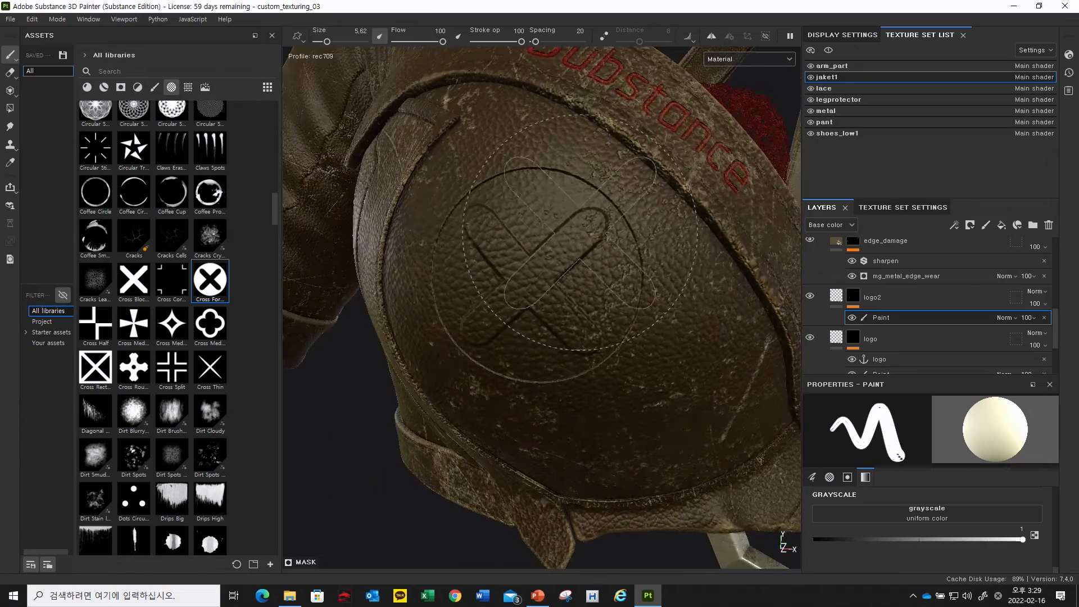
mouse_move(598, 278)
left_mouse_down("alt")
mouse_move(577, 262)
mouse_move(525, 291)
mouse_move(515, 278)
mouse_move(562, 306)
mouse_move(548, 281)
left_mouse_up("alt")
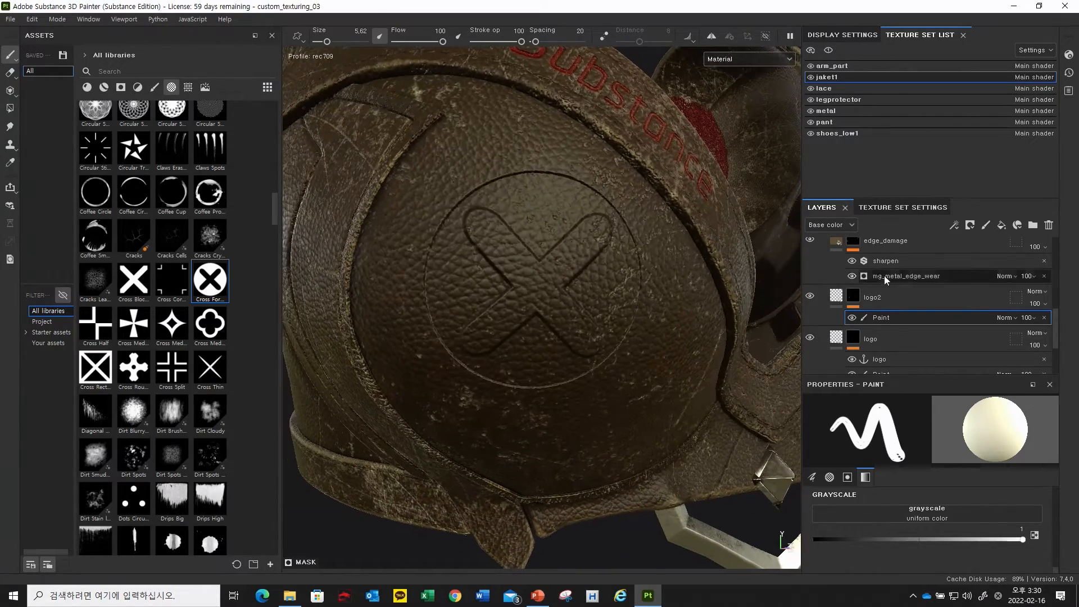
scroll(880, 347, "down", 1)
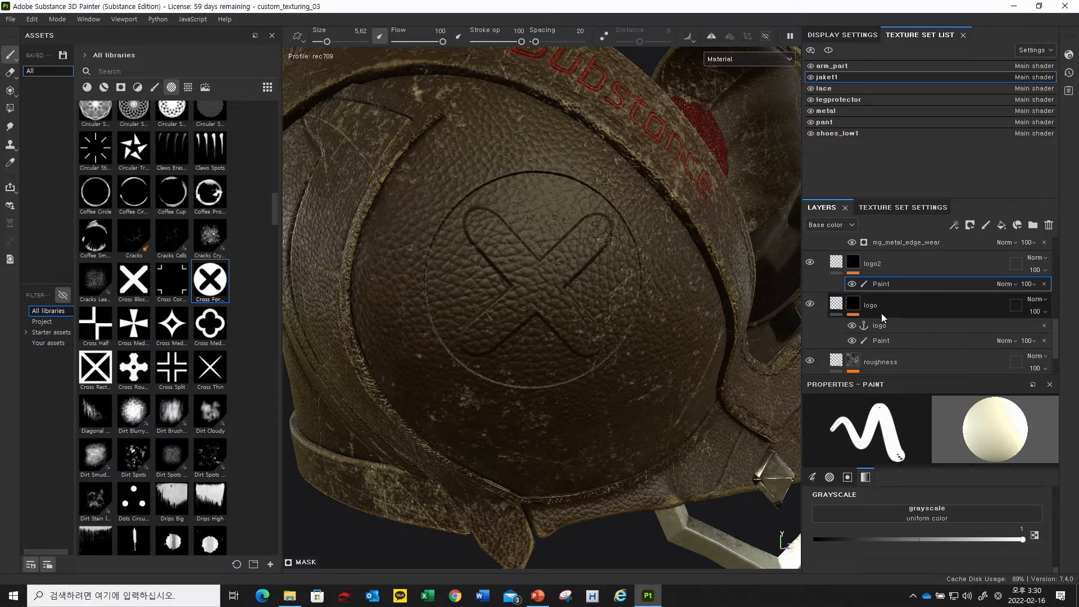
mouse_move(514, 268)
left_mouse_down("alt")
mouse_move(501, 268)
mouse_move(510, 270)
left_mouse_up("alt")
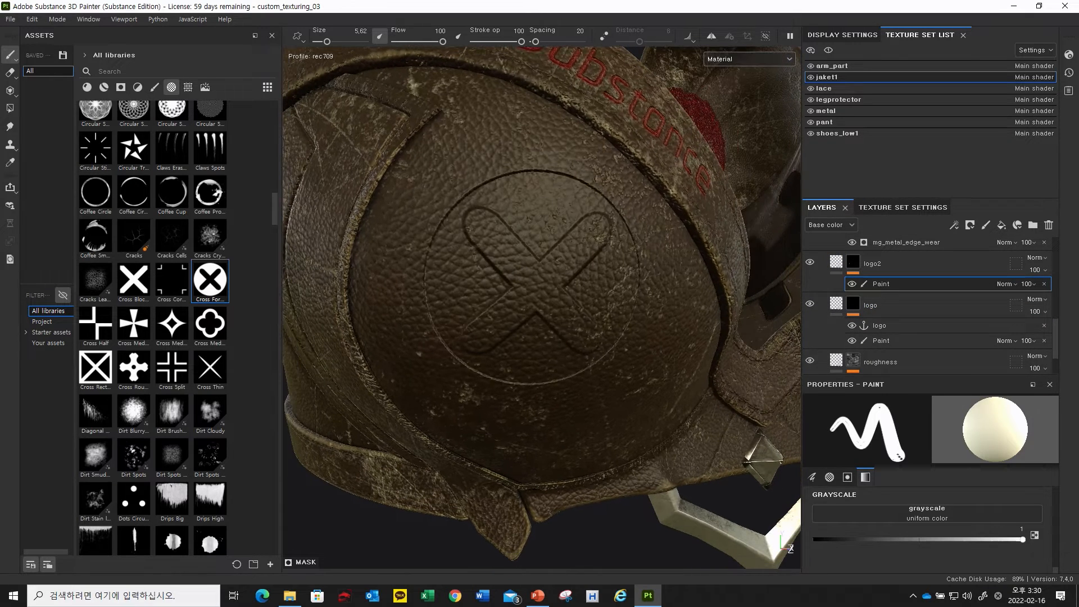
right_click(885, 284)
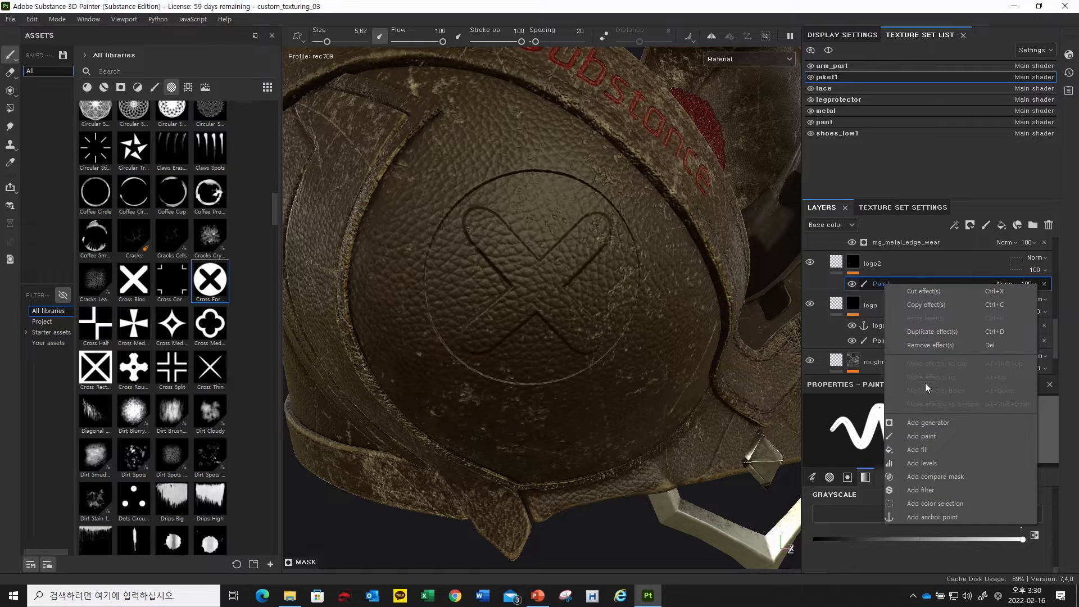
left_click(933, 517)
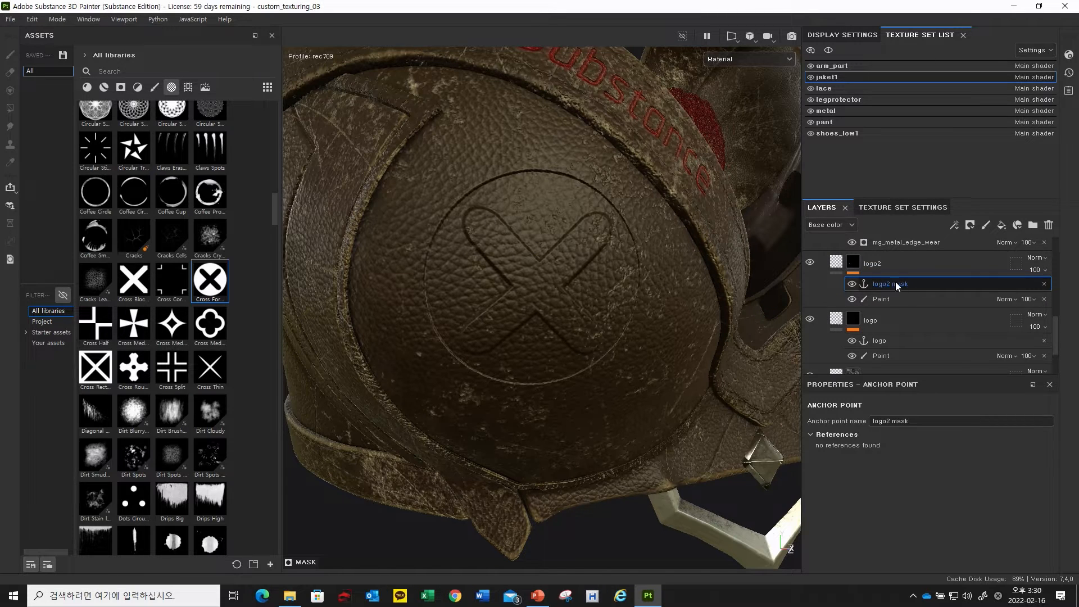
Step: Compare the leather with the edge_damage layer shown and hidden, and review the parameters of its mg_metal_edge_wear generator
scroll(882, 287, "up", 2)
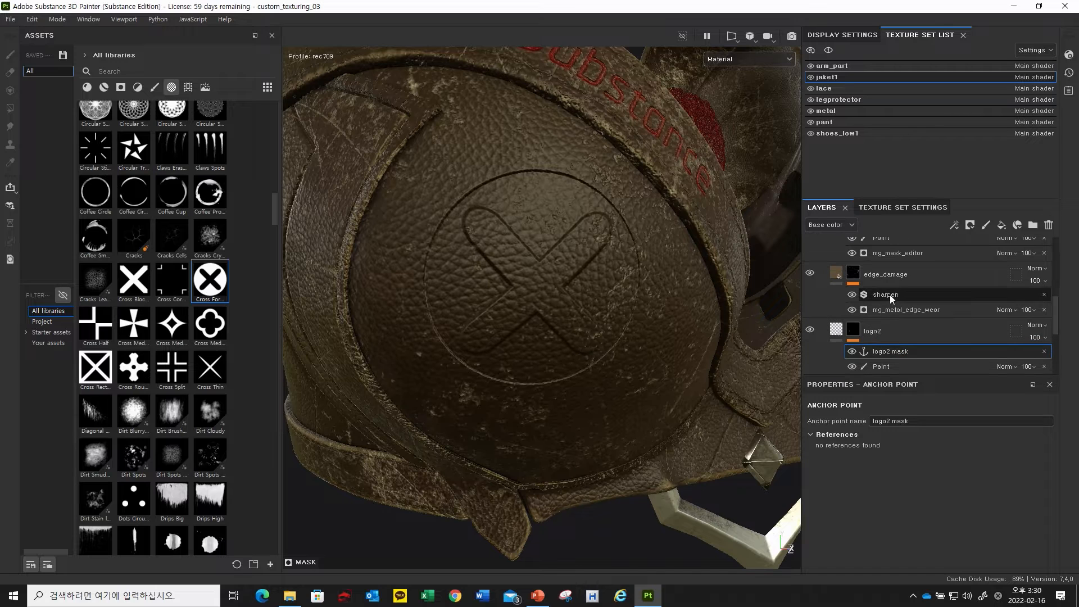
left_click(859, 274)
left_click(812, 272)
left_click(812, 273)
left_click(813, 272)
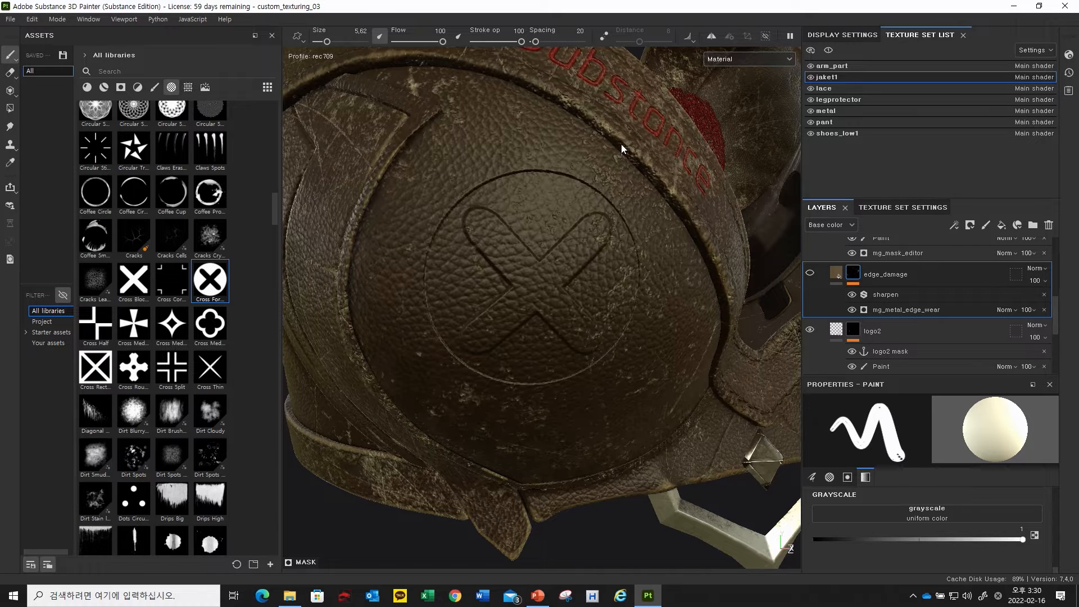
left_click(811, 274)
left_click(811, 274)
left_click(811, 274)
left_click(811, 274)
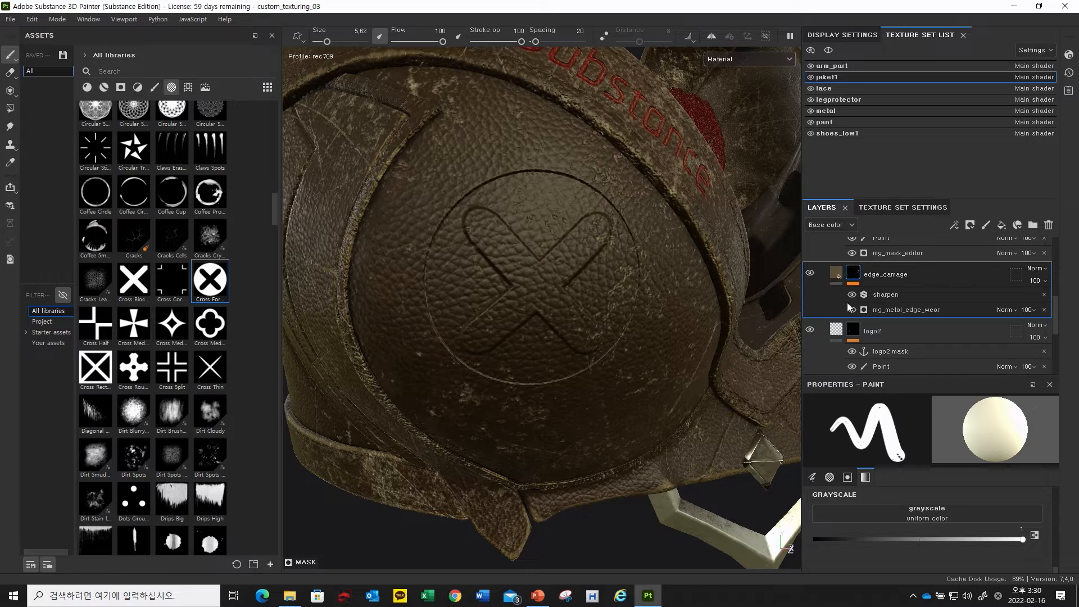
left_click(892, 309)
scroll(906, 438, "down", 3)
scroll(915, 447, "down", 2)
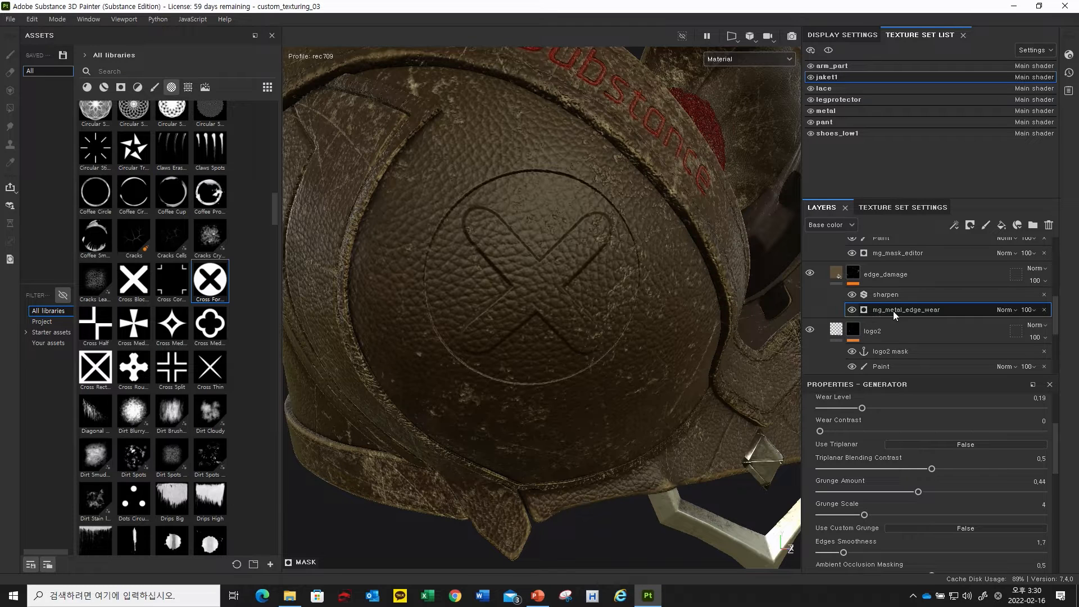
scroll(912, 440, "up", 3)
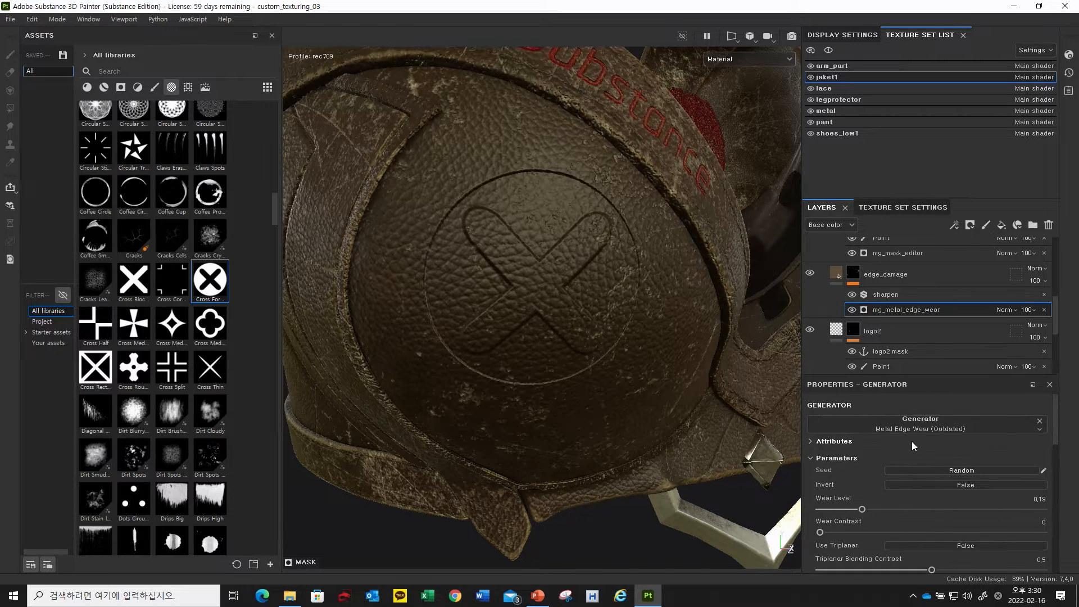
scroll(910, 462, "down", 3)
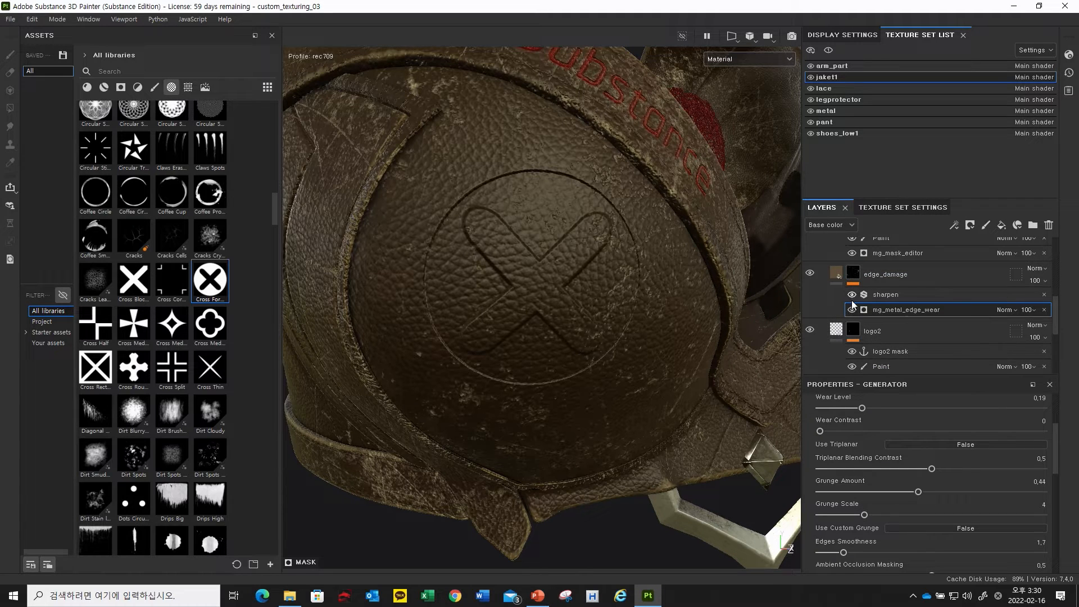
Step: Add a fill layer between edge_damage and logo2, with its metal channel disabled and its roughness set to 0.8833
left_click(1002, 225)
left_click_drag(837, 275, 843, 333)
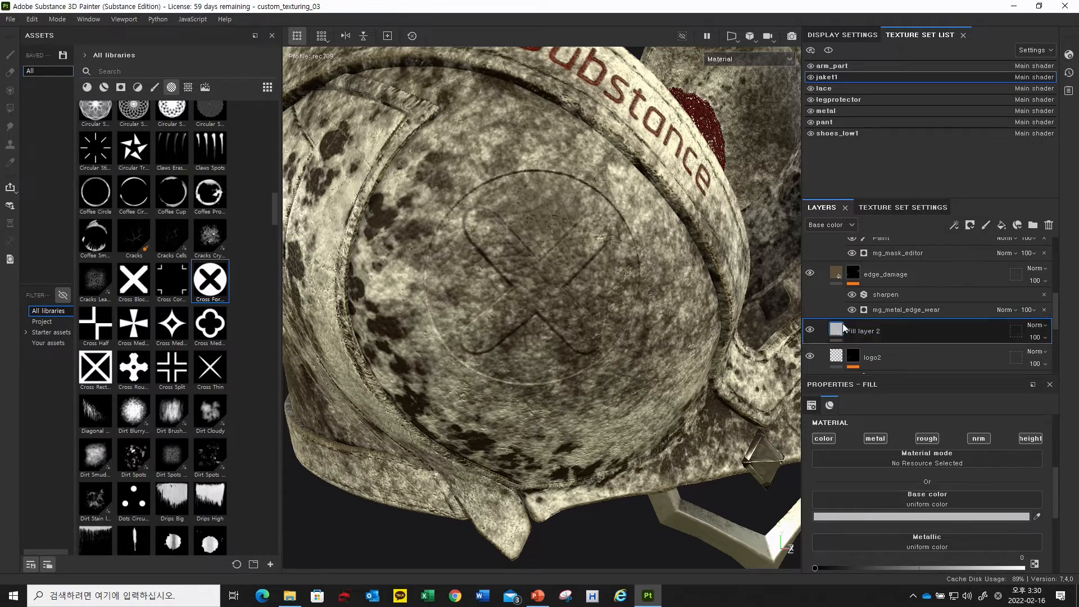
left_click_drag(653, 298, 618, 306, "alt")
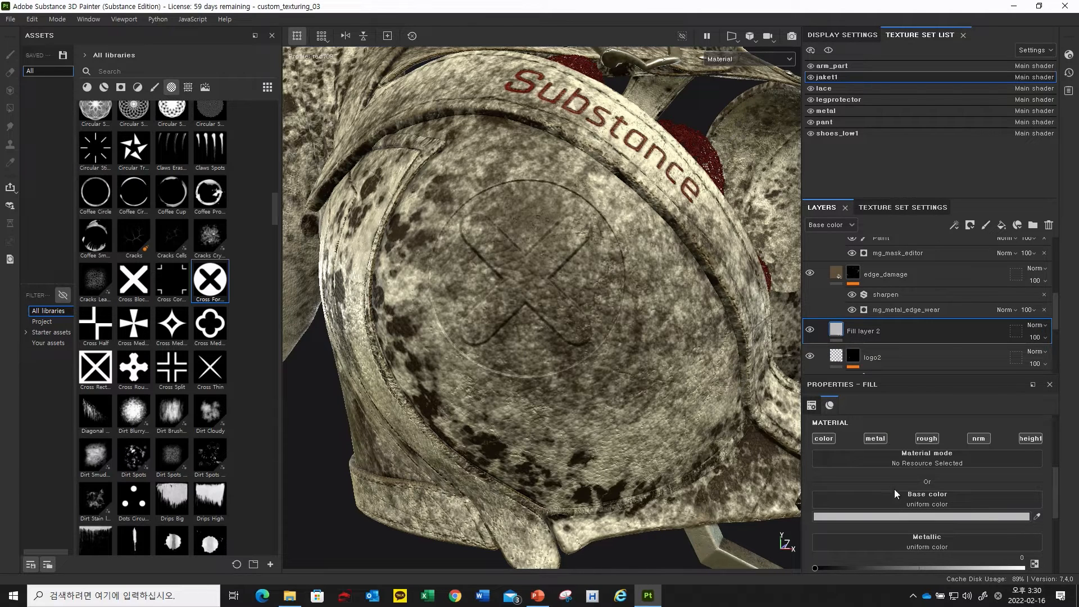
left_click(875, 439)
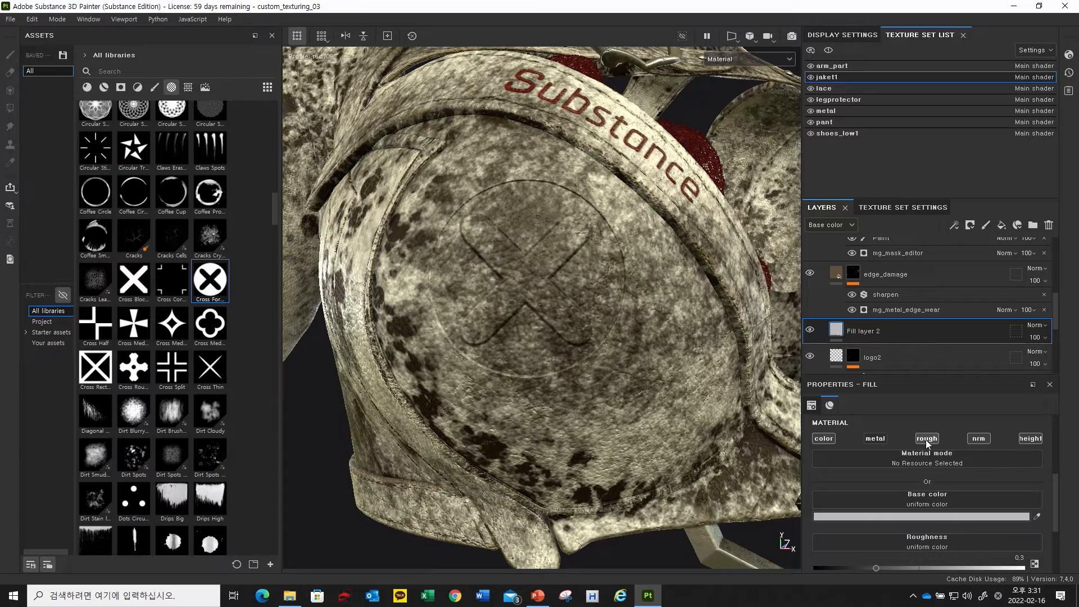
scroll(905, 462, "down", 2)
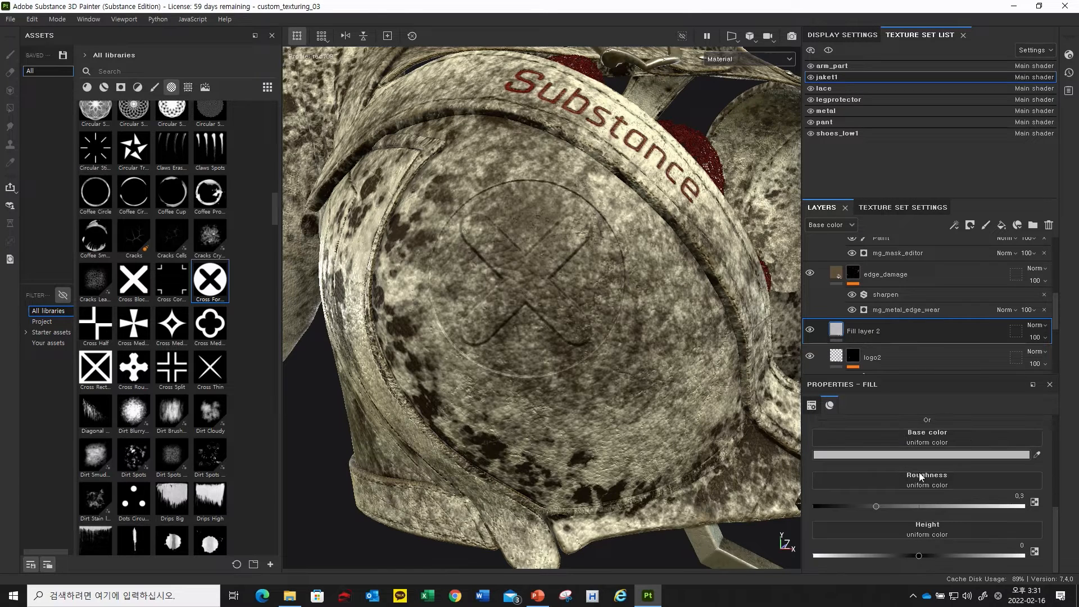
left_click_drag(898, 506, 1000, 507)
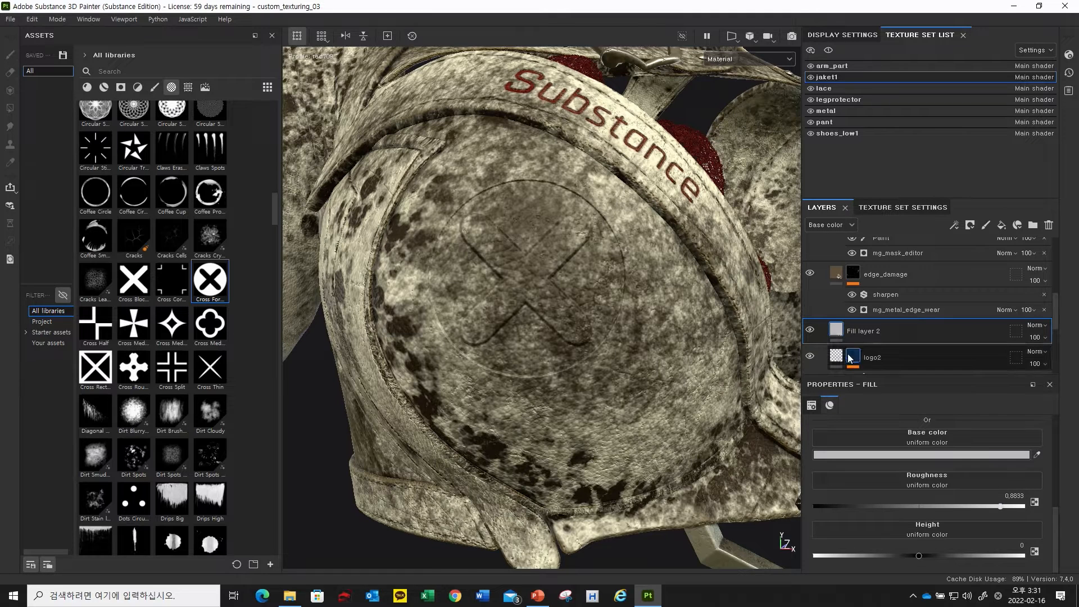
Step: Give Fill layer 2 a black mask driven by a Metal Edge Wear generator
right_click(842, 332)
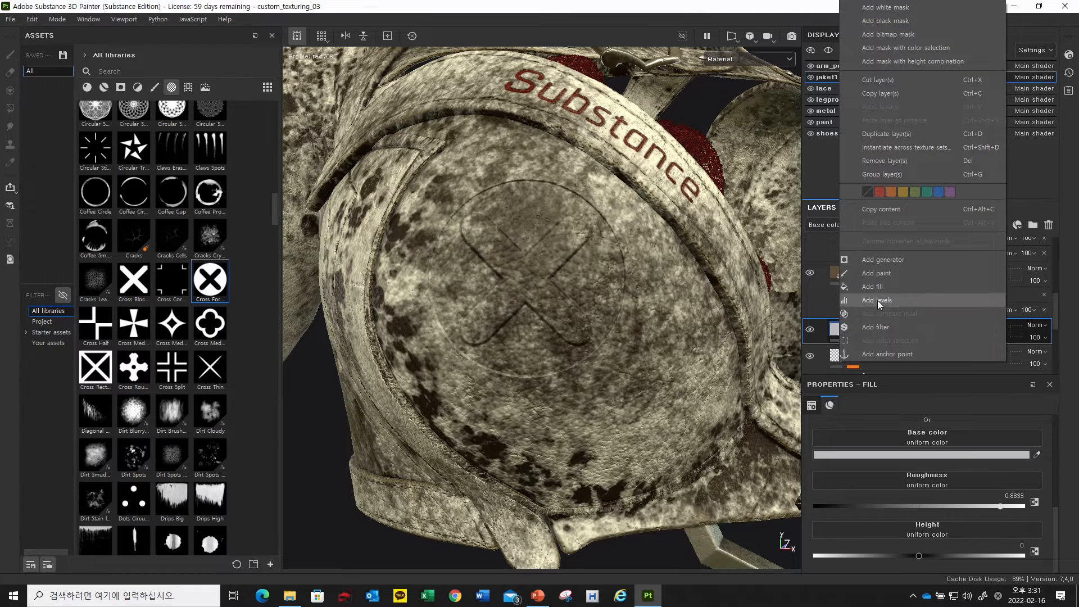
left_click(894, 21)
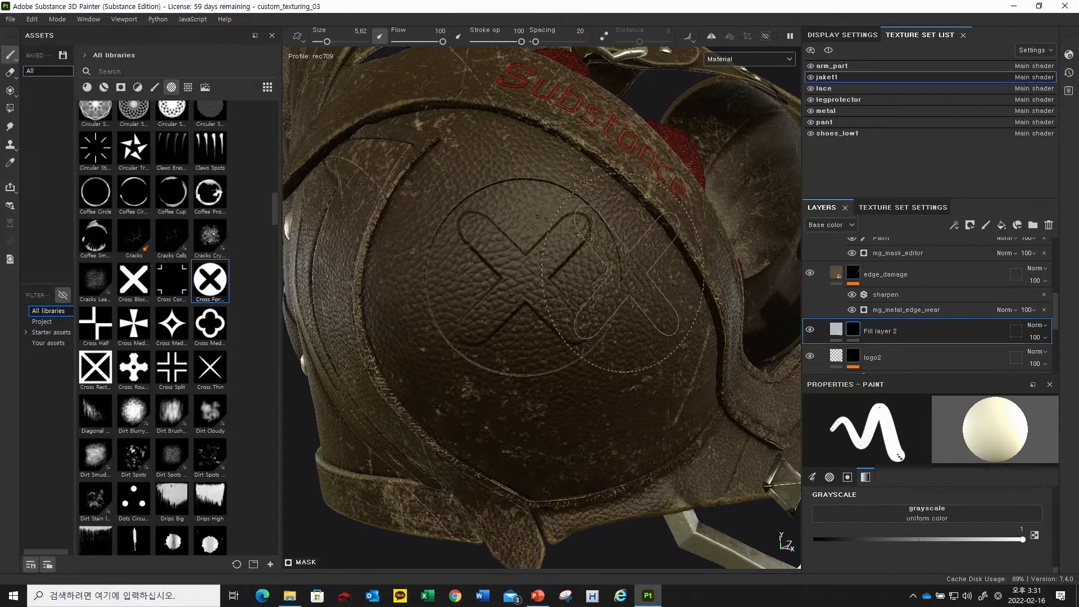
right_click(856, 330)
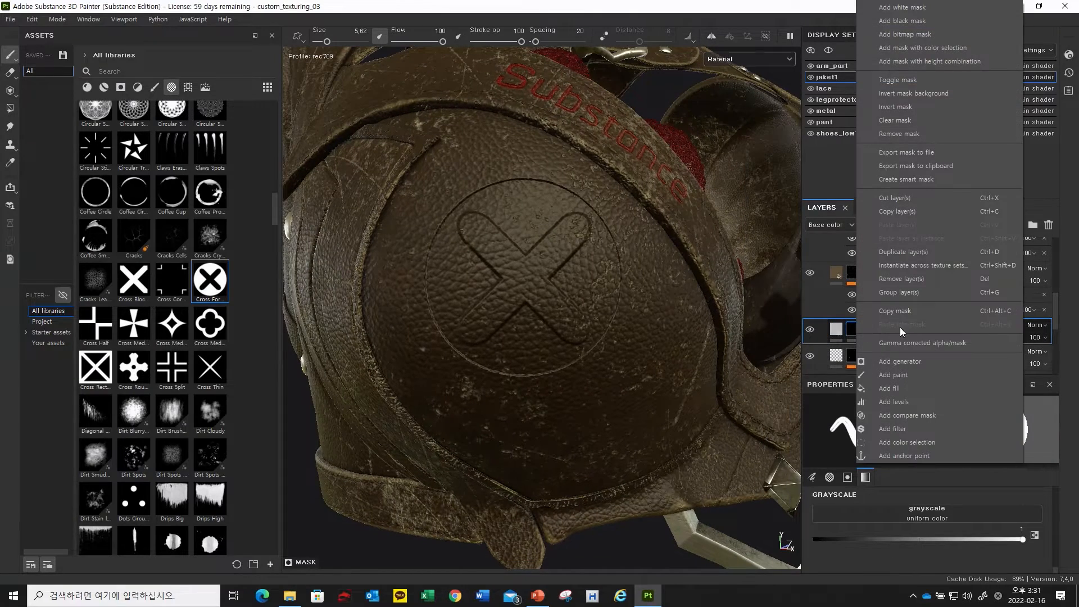
left_click(909, 361)
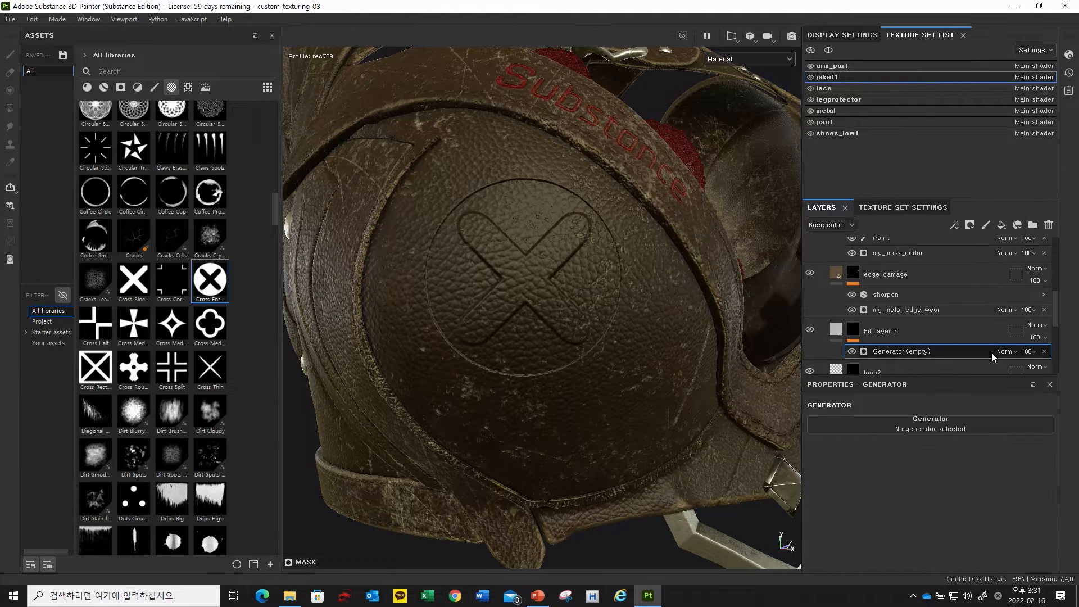
left_click(940, 423)
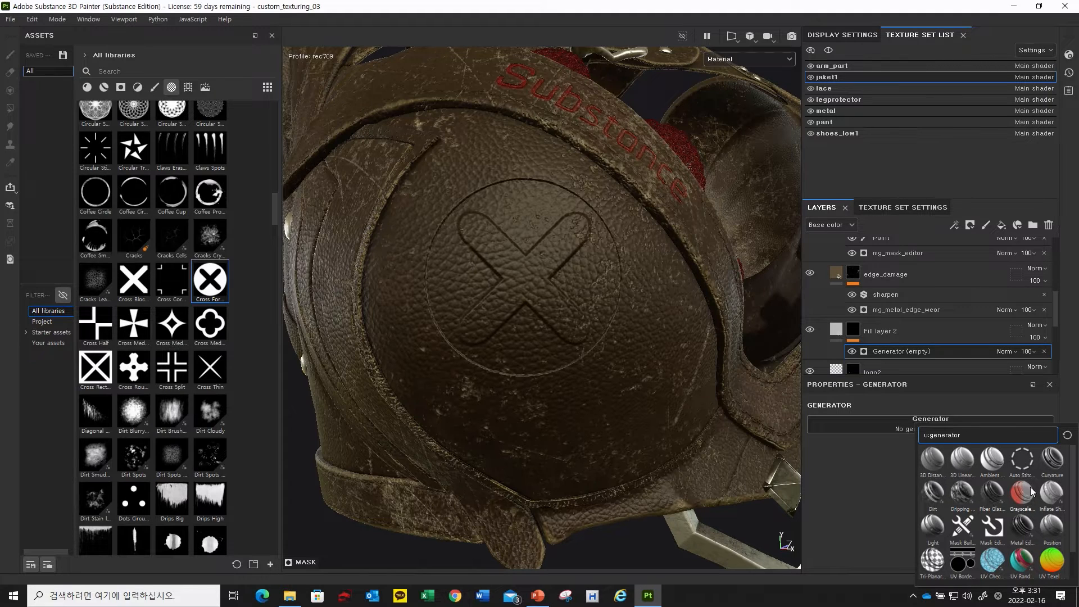
scroll(1024, 500, "down", 1)
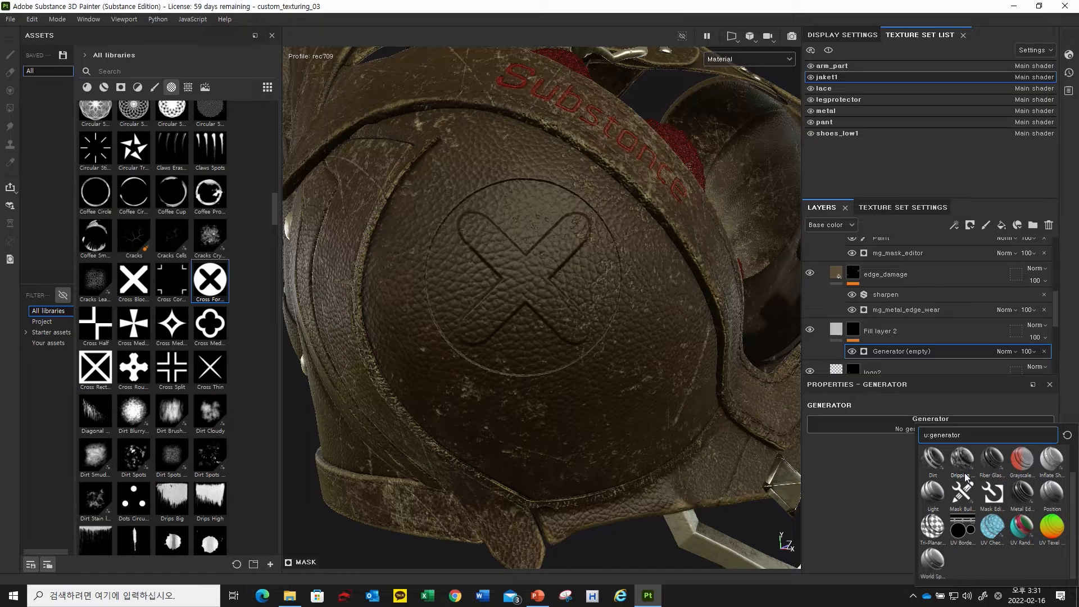
mouse_move(1026, 500)
left_click(1027, 499)
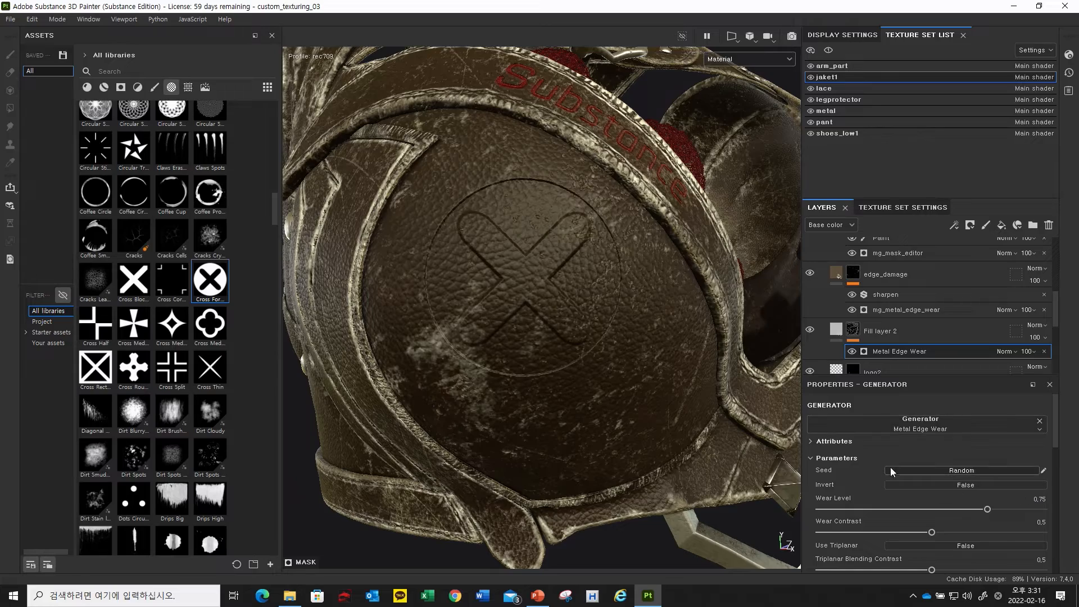
Step: Compare the leather with and without Fill layer 2, and set its Metal Edge Wear generator's Wear Level to 0.34
left_click_drag(529, 297, 464, 274, "alt")
left_click_drag(396, 164, 499, 314, "alt")
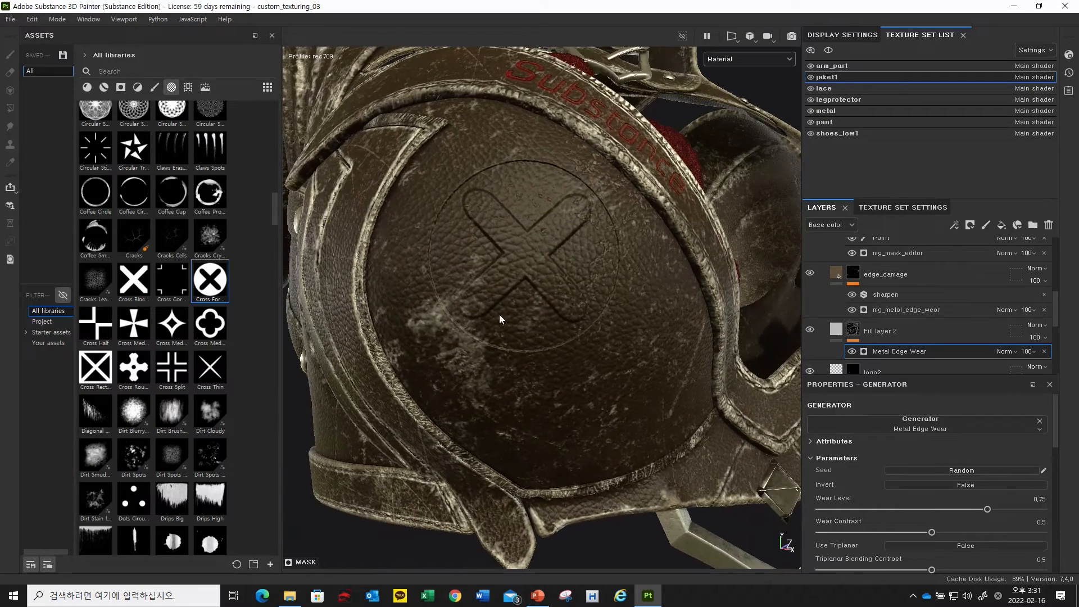
left_click(808, 330)
left_click(808, 329)
left_click(808, 330)
left_click(808, 330)
left_click(808, 330)
left_click(809, 330)
left_click_drag(987, 509, 896, 518)
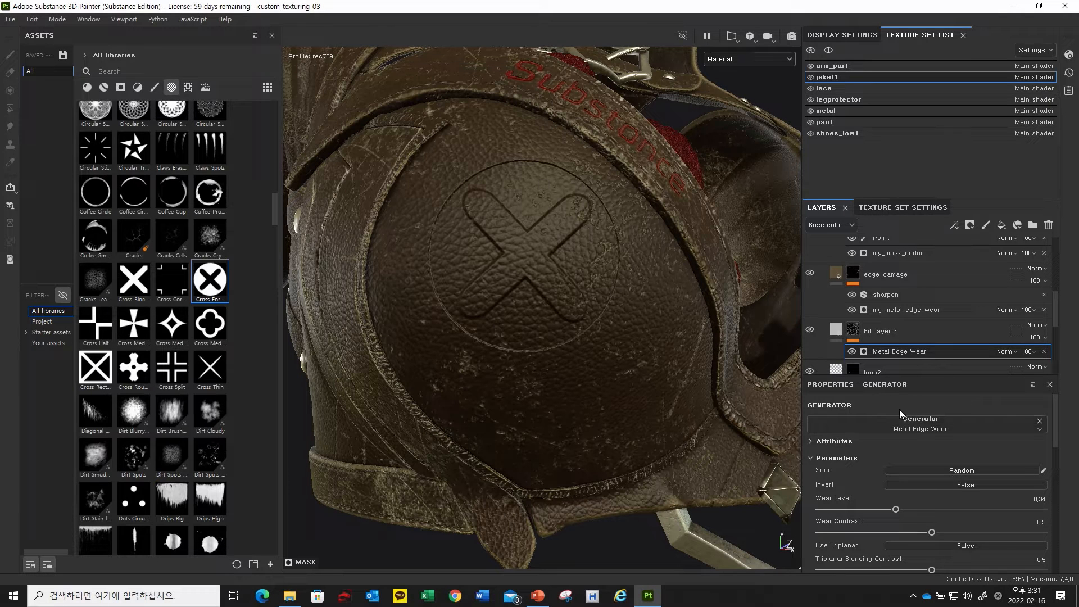
mouse_move(896, 510)
left_mouse_down()
mouse_move(947, 508)
mouse_move(861, 511)
mouse_move(895, 512)
left_mouse_up()
Step: Enable Micro Height in the Micro Details of Fill layer 2's Metal Edge Wear generator
scroll(868, 498, "down", 5)
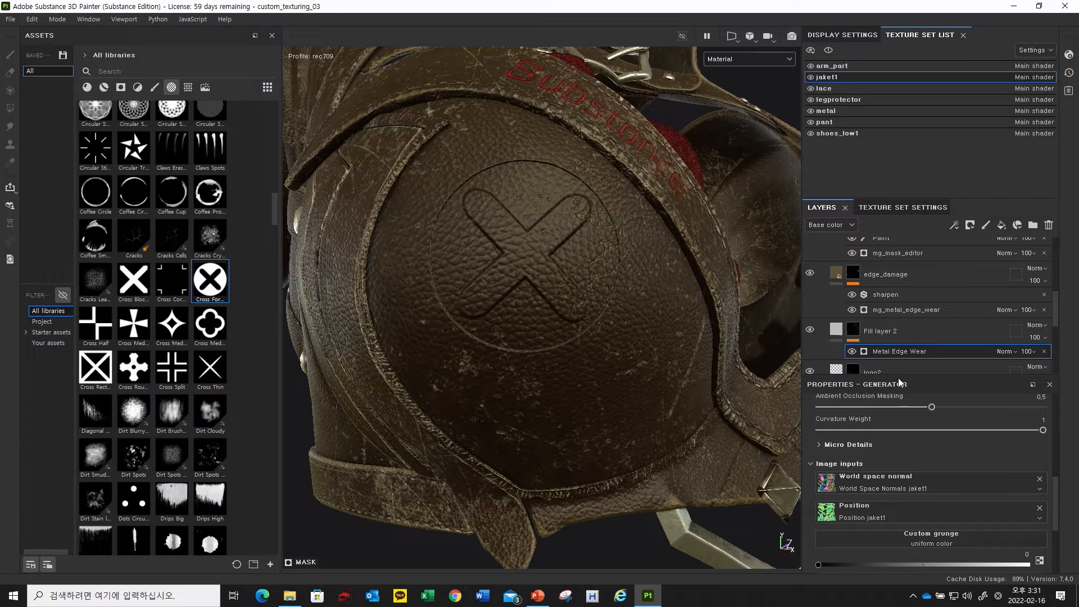
scroll(876, 474, "down", 1)
scroll(878, 479, "down", 3)
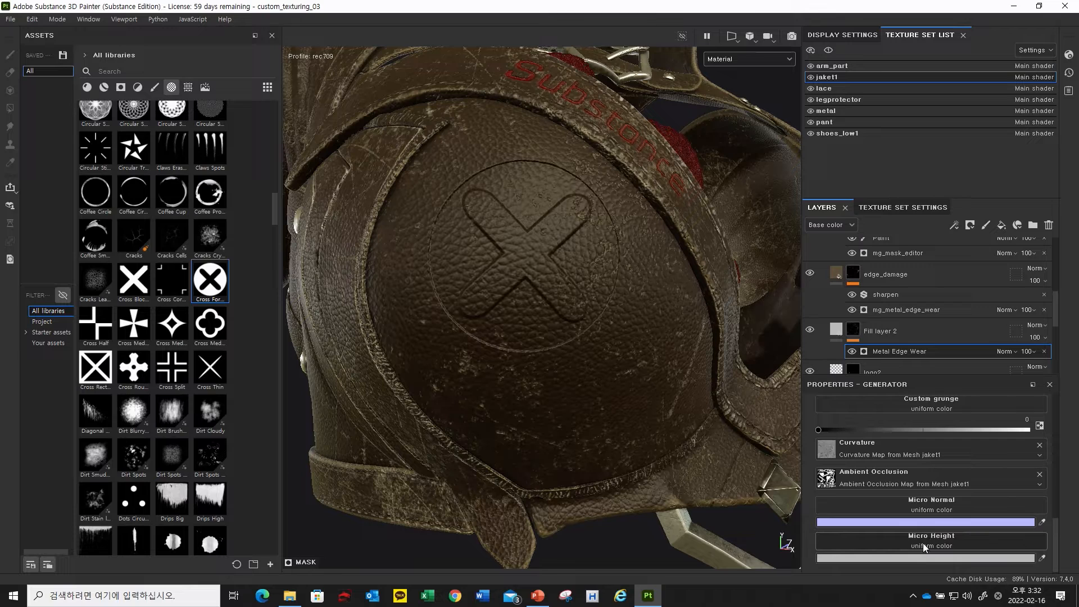
scroll(923, 543, "up", 7)
scroll(903, 494, "down", 1)
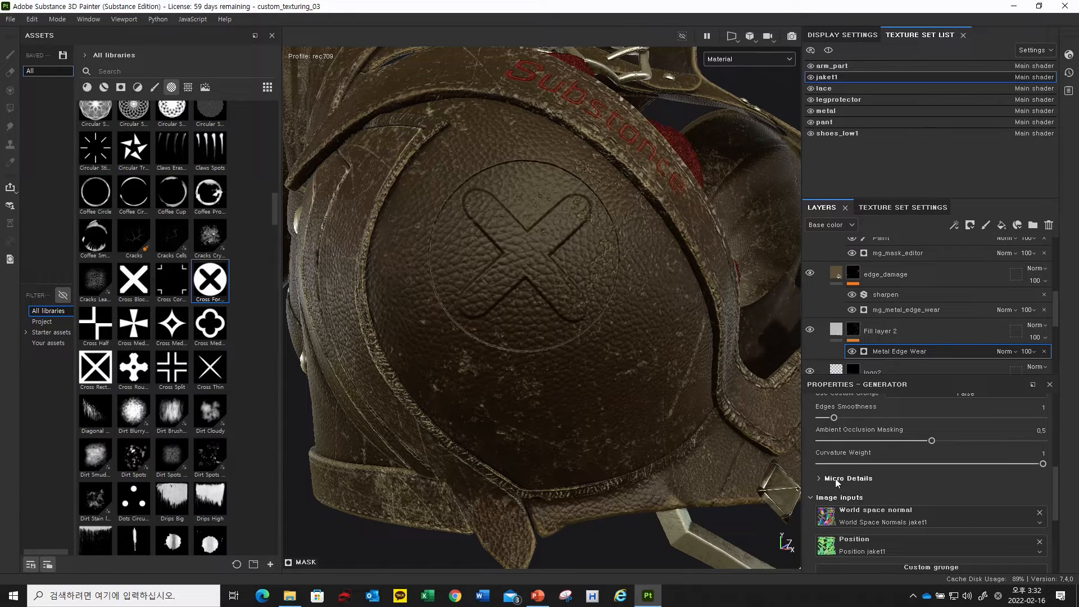
left_click(825, 476)
scroll(865, 477, "down", 1)
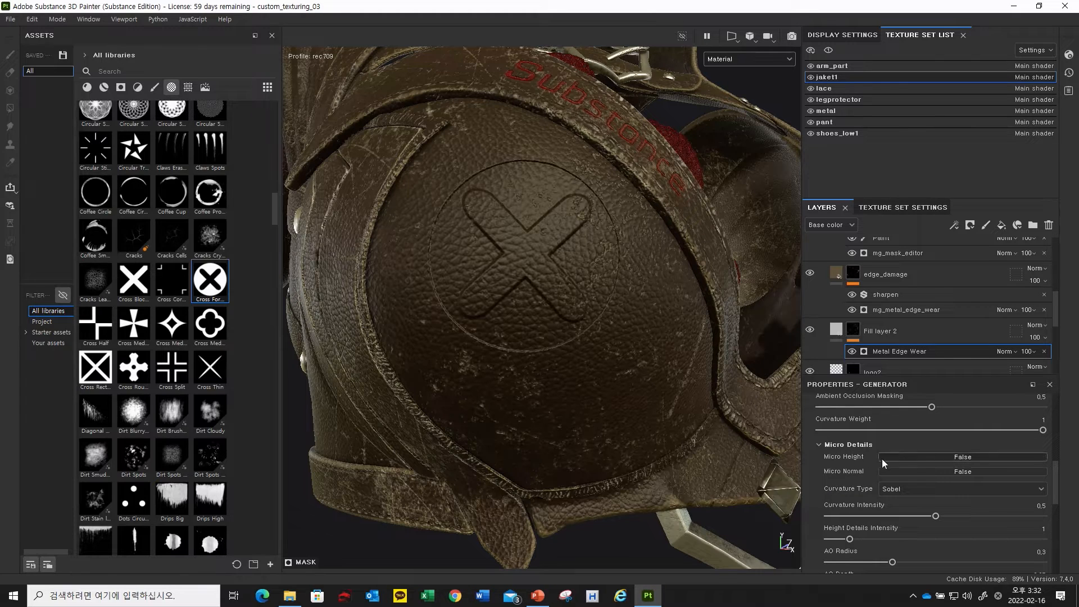
left_click(948, 456)
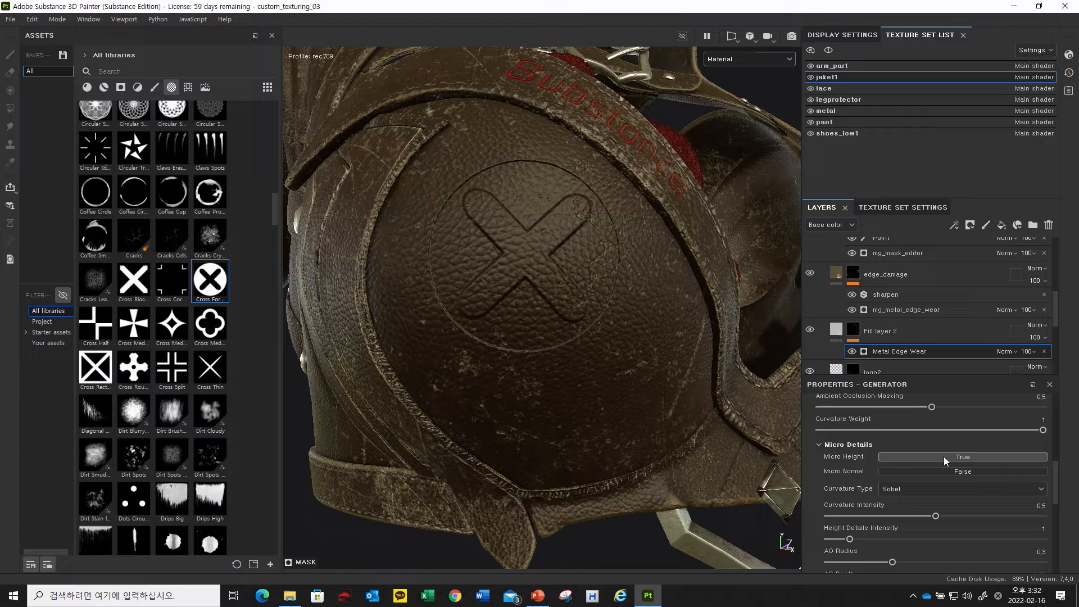
Step: Link the Micro Height input of Fill layer 2's Metal Edge Wear generator to the logo2 mask anchor point
scroll(853, 473, "down", 5)
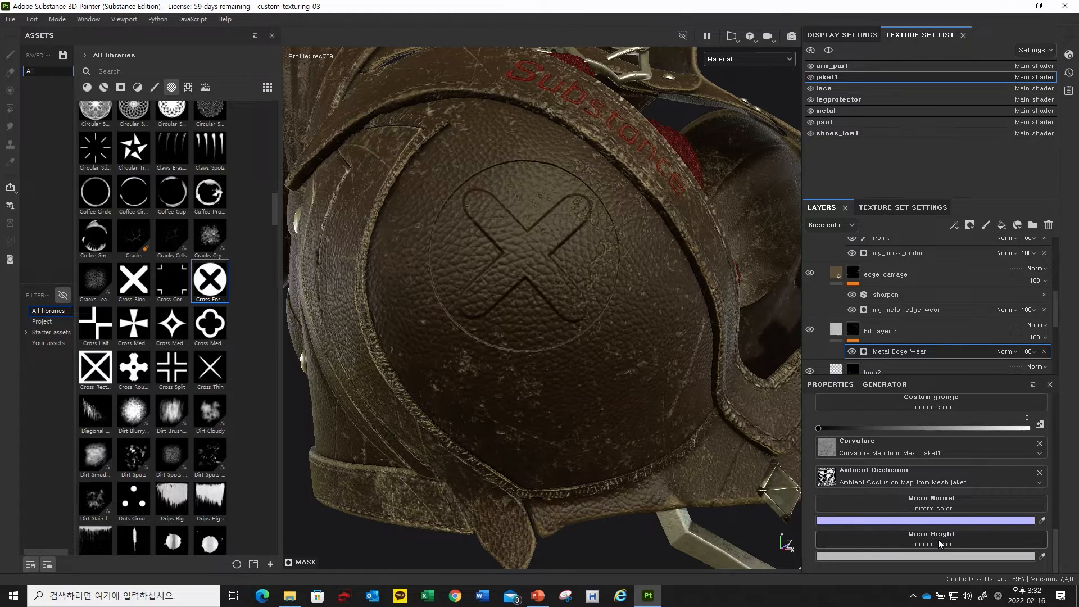
left_click(939, 539)
left_click(1007, 373)
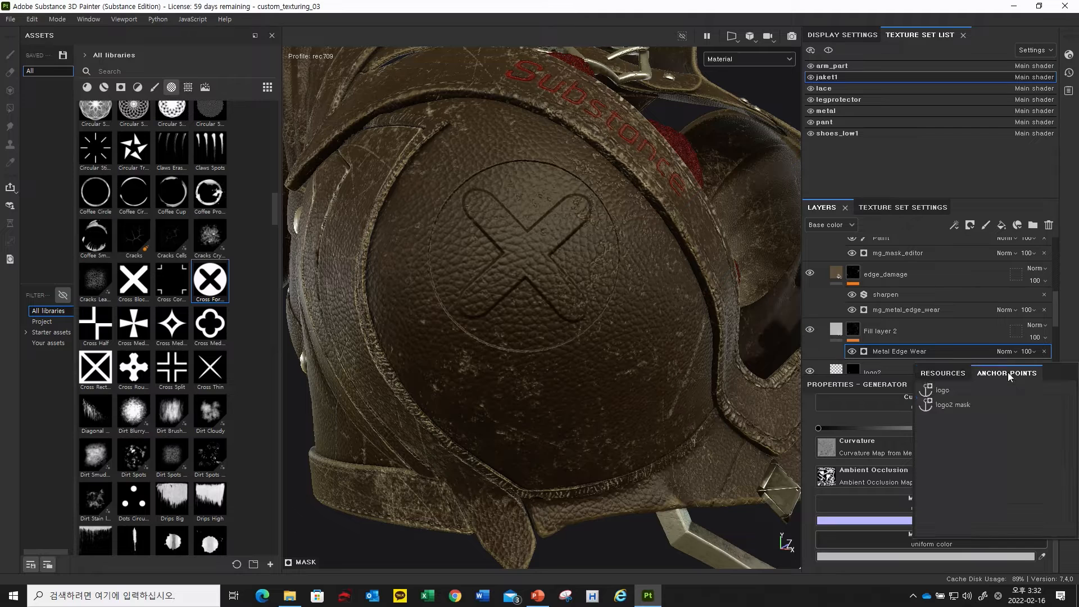
left_click(922, 542)
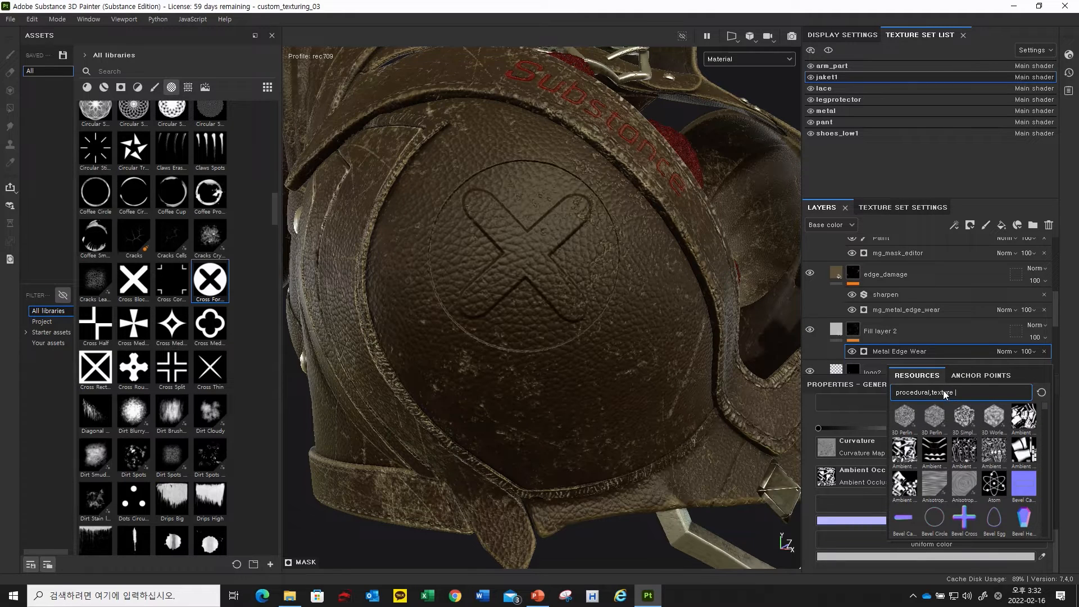
left_click(987, 373)
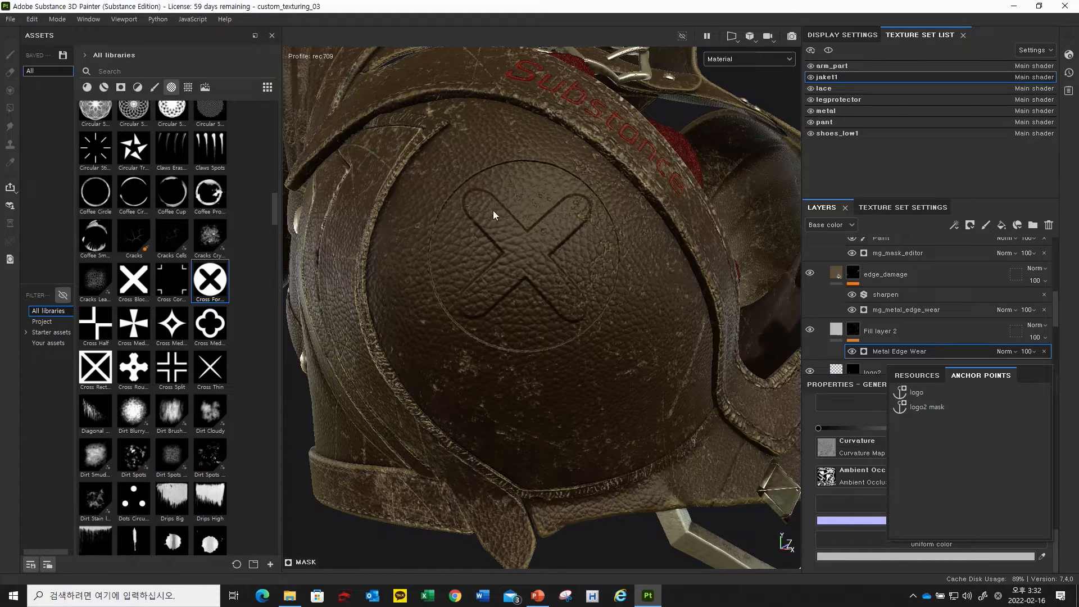
left_click(928, 407)
Step: Examine the edge wear along the engraved X emblem from several angles
left_click_drag(500, 250, 532, 316, "alt")
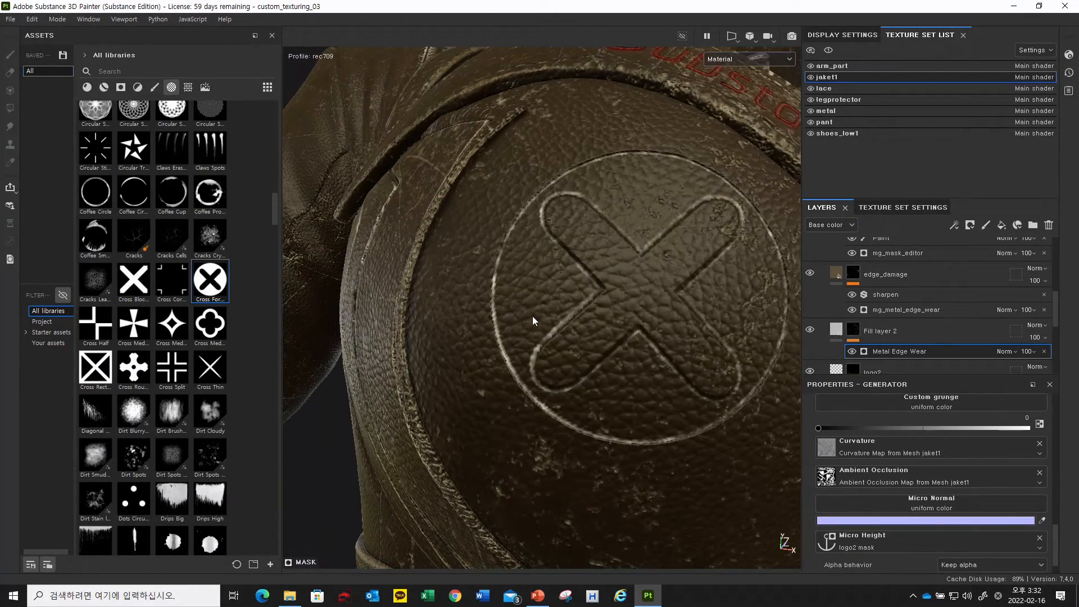
left_click_drag(523, 221, 557, 197, "alt")
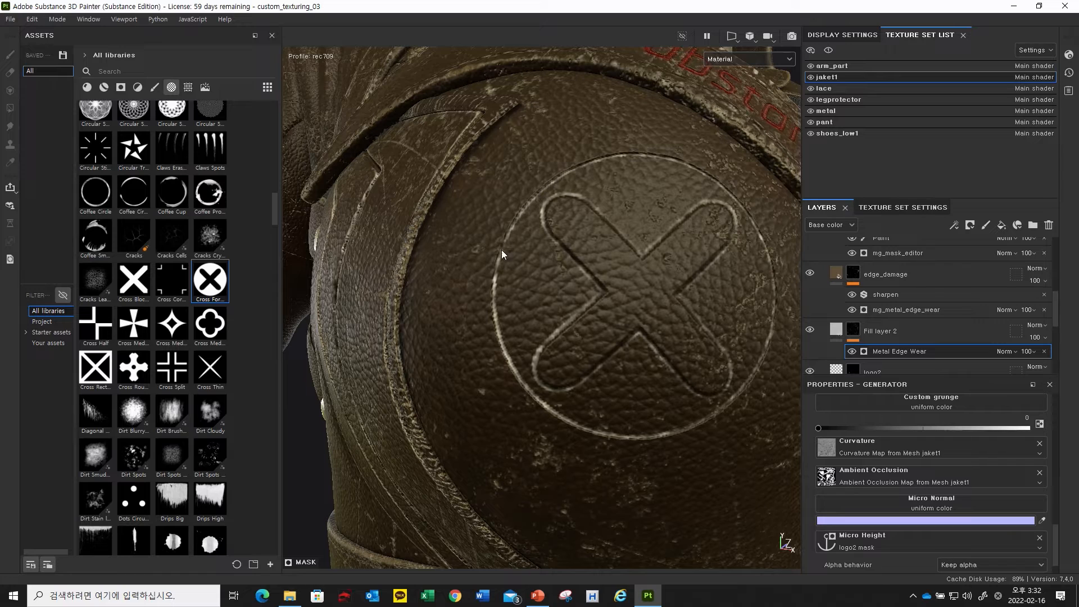
left_click_drag(712, 227, 875, 353, "alt")
left_click_drag(562, 284, 839, 329, "alt")
left_click_drag(508, 292, 794, 303, "alt")
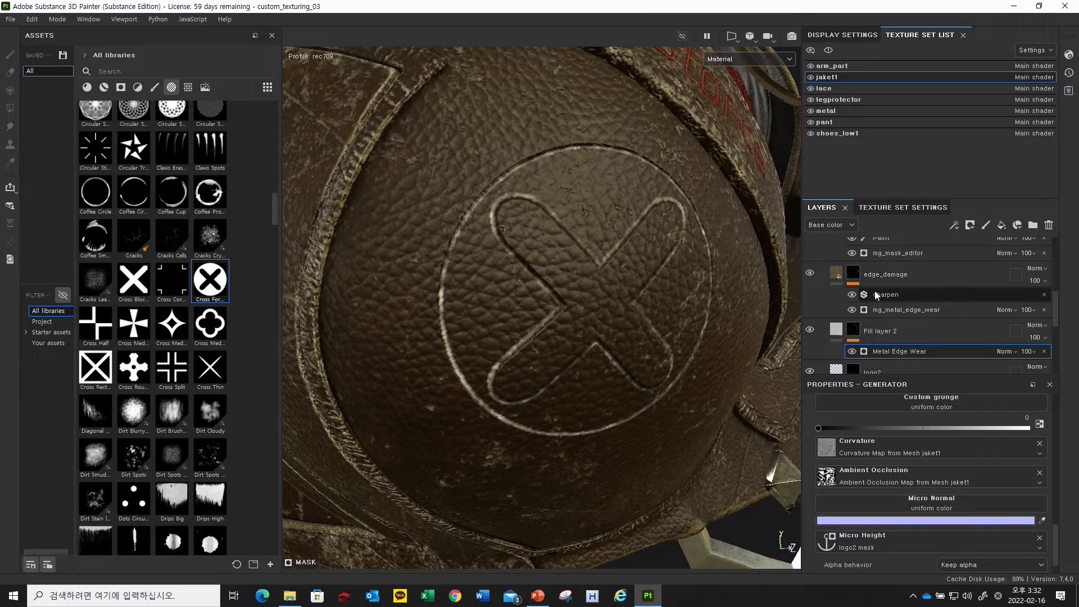
left_click_drag(629, 308, 585, 285, "alt")
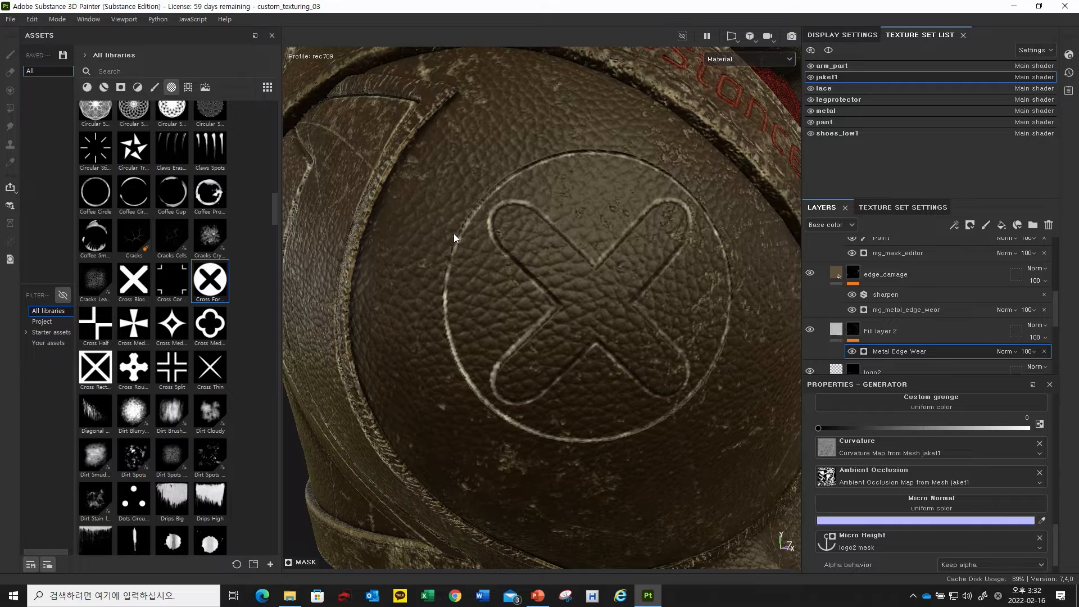
left_click_drag(455, 252, 463, 257, "alt")
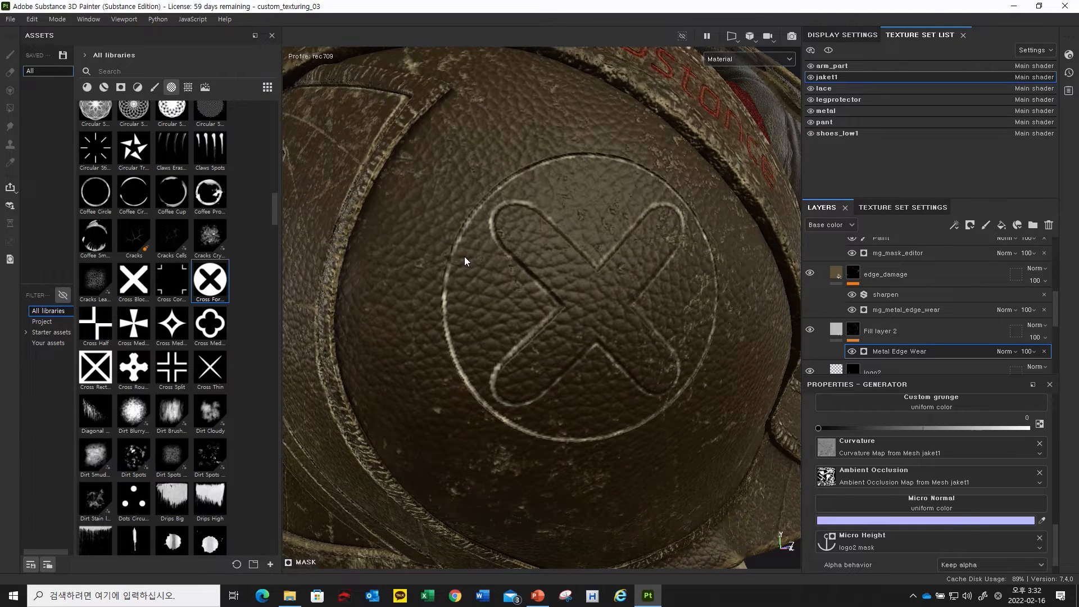
Step: Add a Sharpen filter above the Metal Edge Wear generator in Fill layer 2's mask
right_click(887, 352)
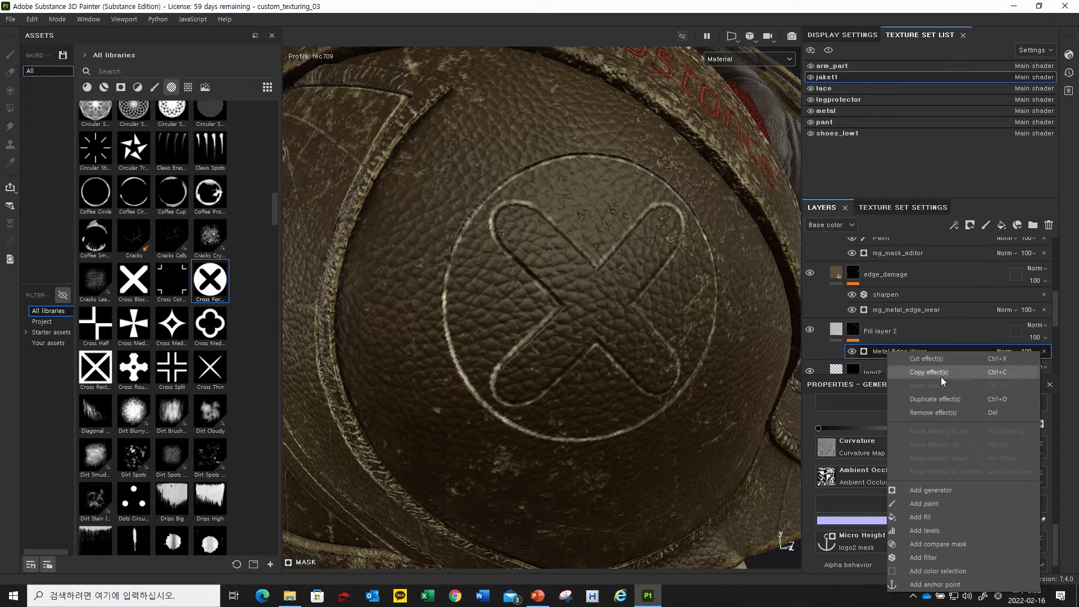
left_click(939, 558)
left_click(936, 424)
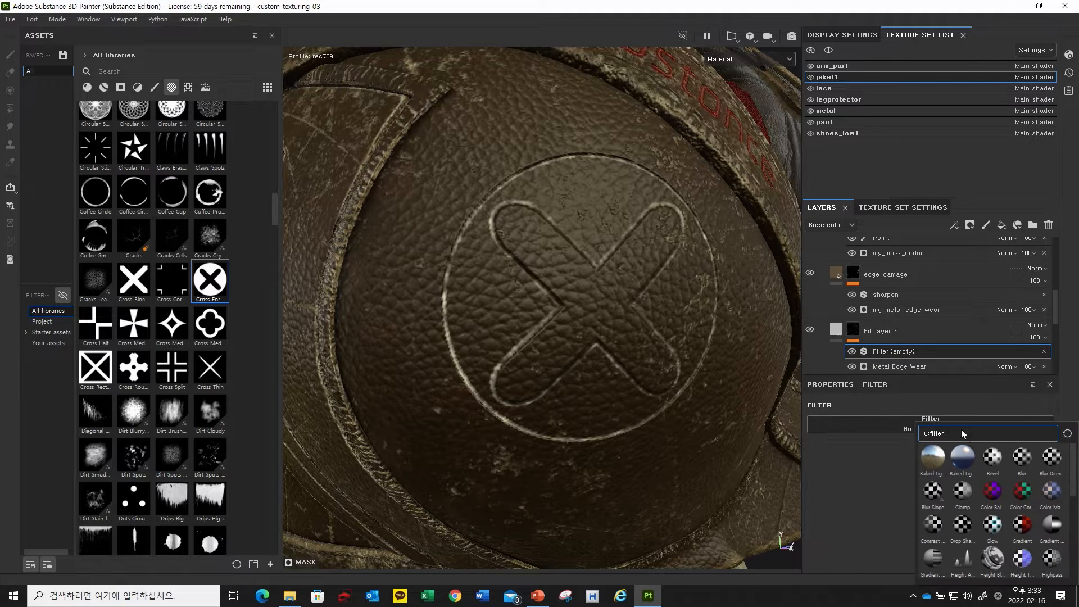
type("sh")
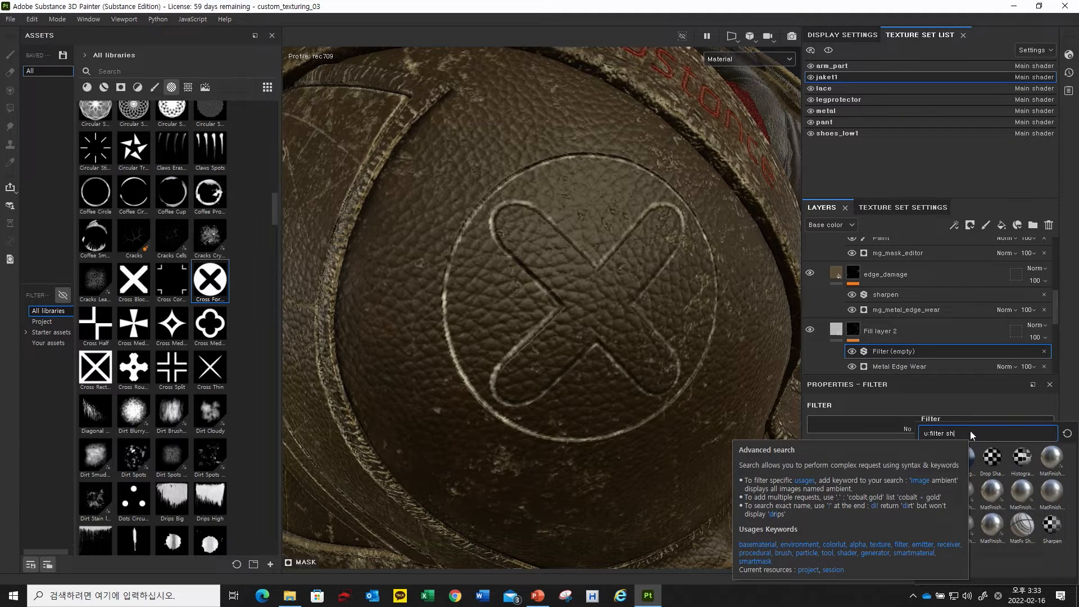
type("rp")
key("BackSpace")
key("BackSpace")
key("BackSpace")
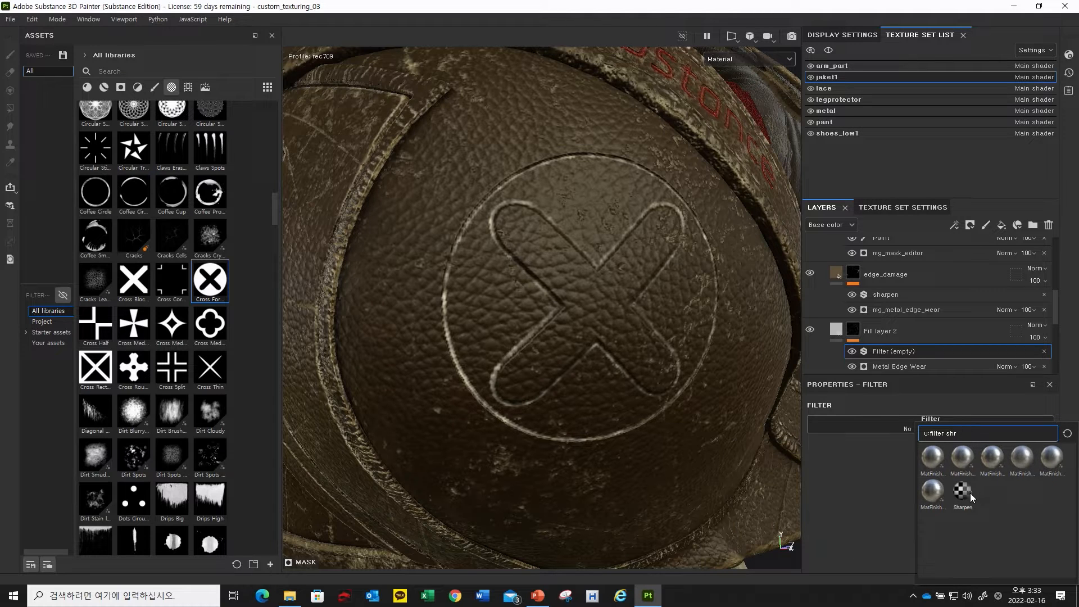
left_click(968, 493)
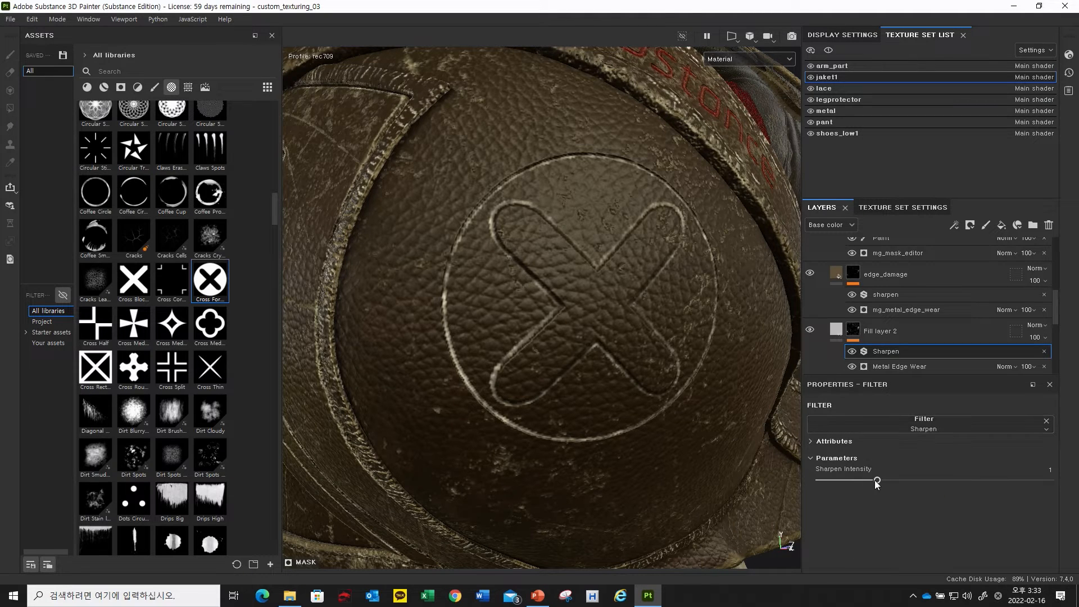
Step: Set the Sharpen Intensity of Fill layer 2's mask filter to 0.86
left_click_drag(846, 480, 914, 480)
mouse_move(861, 487)
left_mouse_down()
mouse_move(832, 489)
mouse_move(947, 487)
mouse_move(824, 484)
mouse_move(916, 491)
left_mouse_up()
left_click_drag(821, 487, 870, 486)
Step: Inspect the sharpened wear on the emblem and the surrounding jacket leather up close and from farther away
left_click_drag(575, 343, 564, 316, "alt")
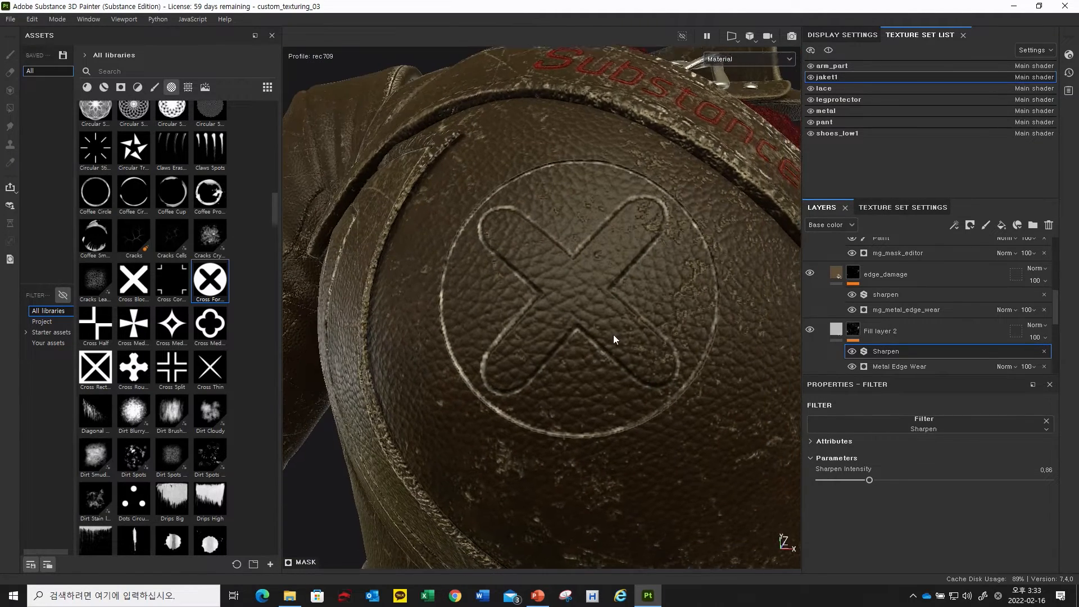
right_click_drag(563, 314, 579, 307, "alt")
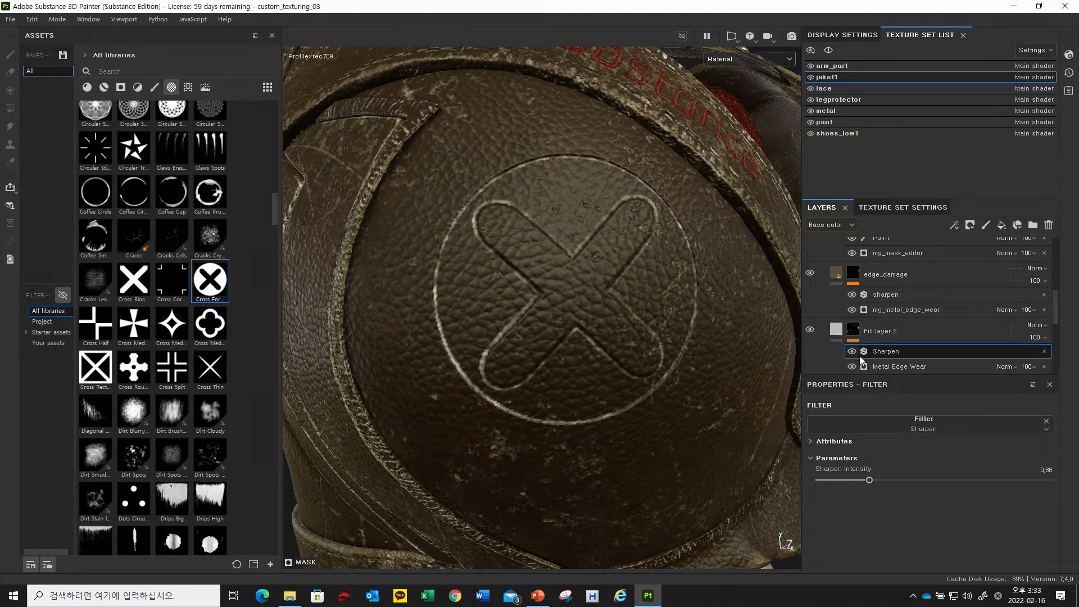
scroll(638, 318, "down", 3)
left_click_drag(639, 319, 495, 309, "alt")
scroll(568, 362, "up", 2)
scroll(577, 284, "up", 2)
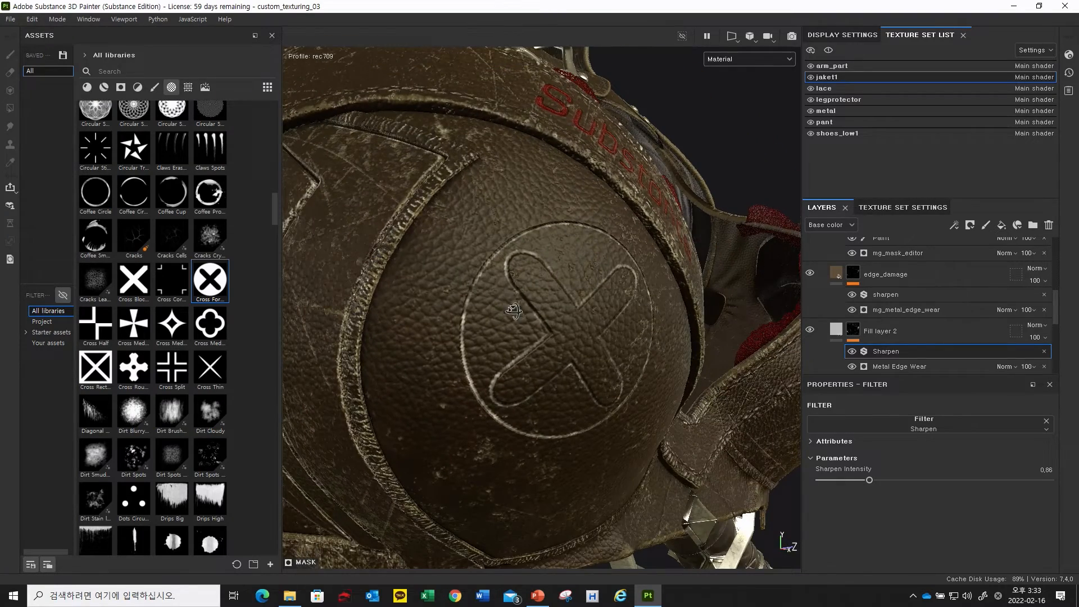
left_click_drag(500, 289, 538, 234, "alt")
left_click_drag(538, 291, 499, 258, "alt")
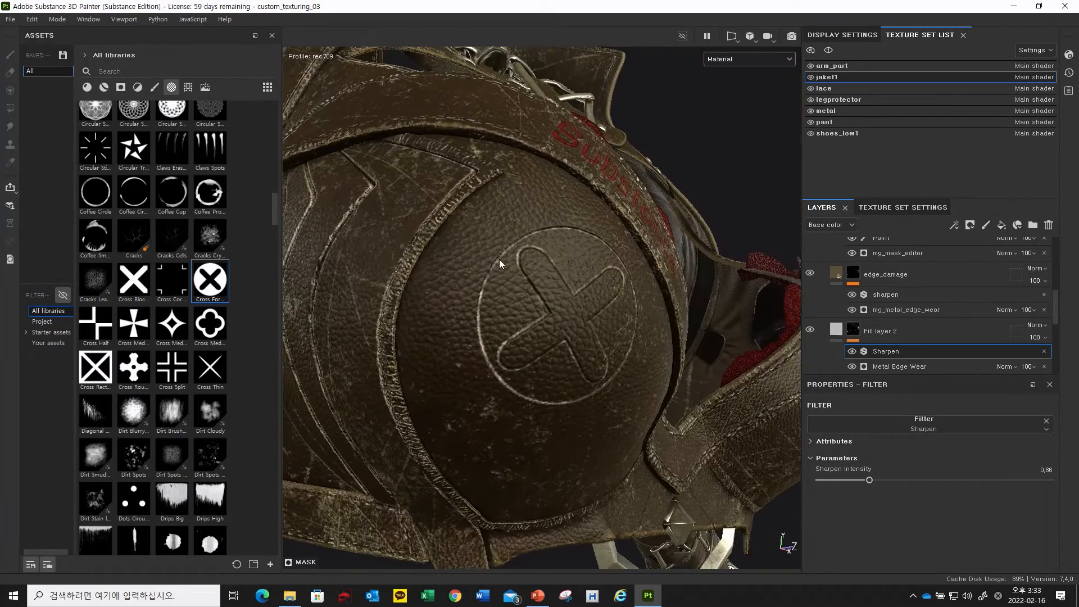
left_click_drag(510, 312, 556, 293, "alt")
scroll(550, 293, "down", 6)
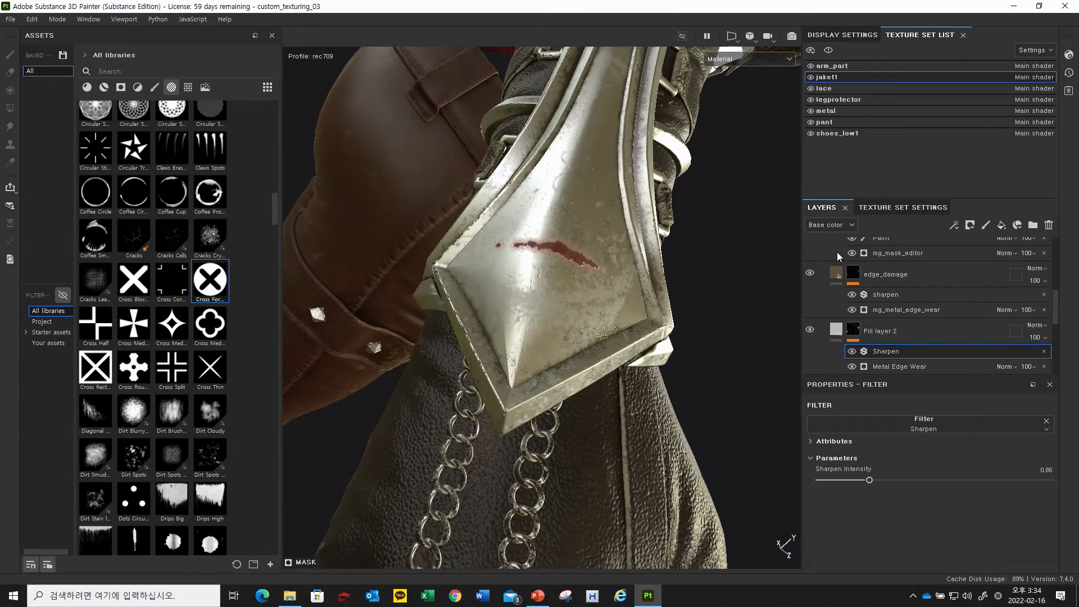
Step: Switch to the metal texture set and show its pattern layer on the pointed metal plate
scroll(933, 325, "down", 3)
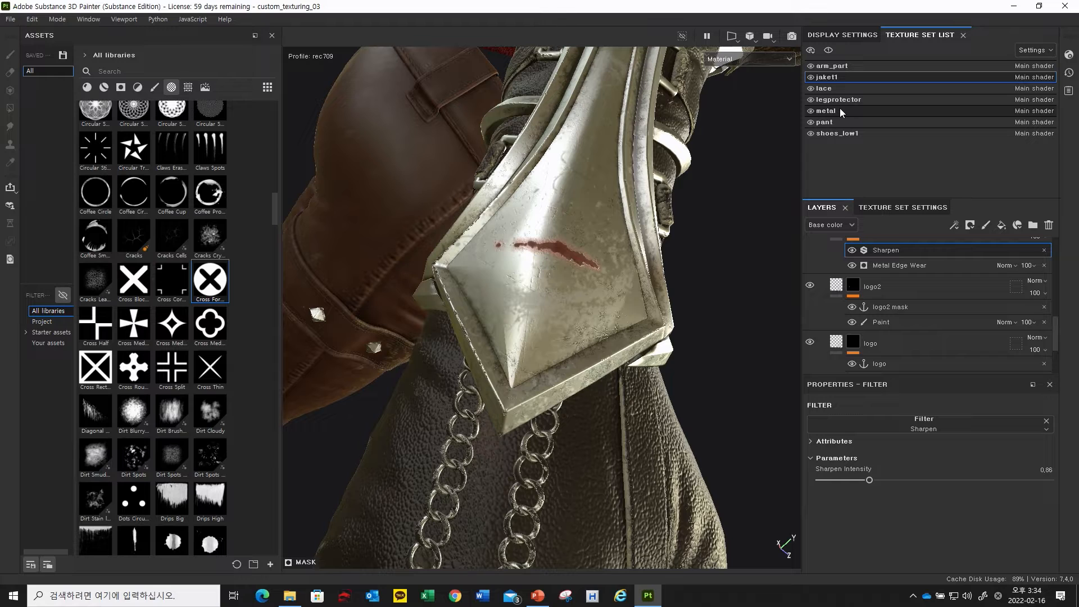
scroll(896, 319, "down", 3)
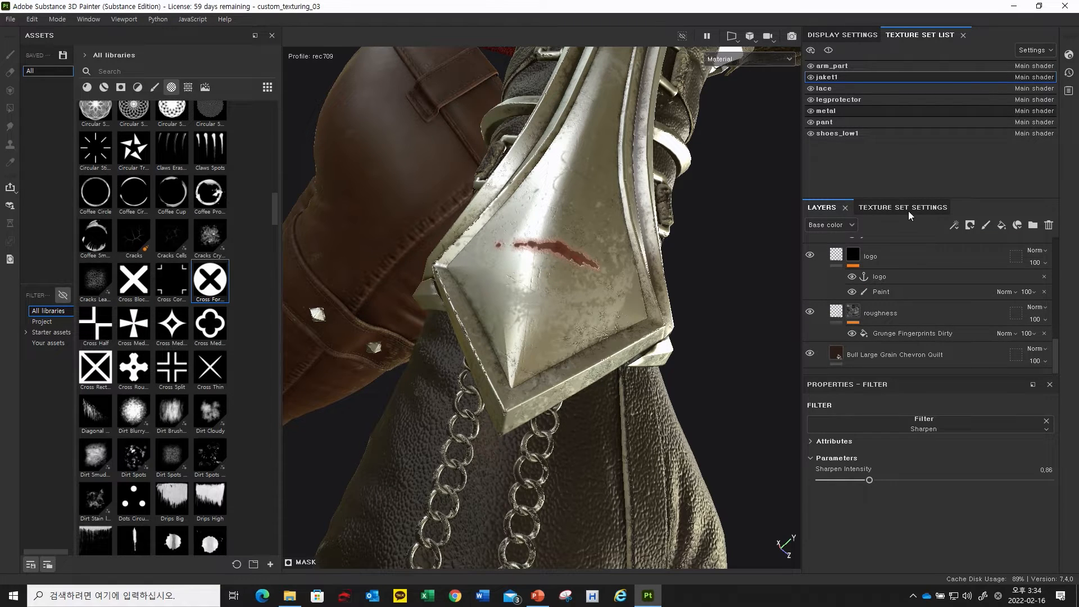
left_click(838, 111)
scroll(889, 331, "up", 1)
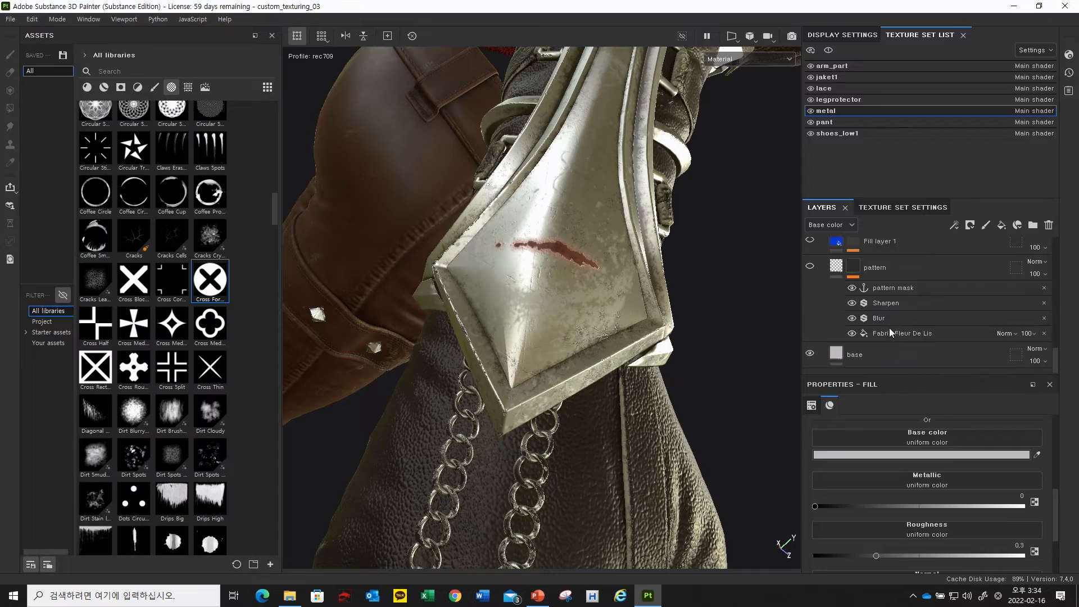
scroll(889, 328, "up", 1)
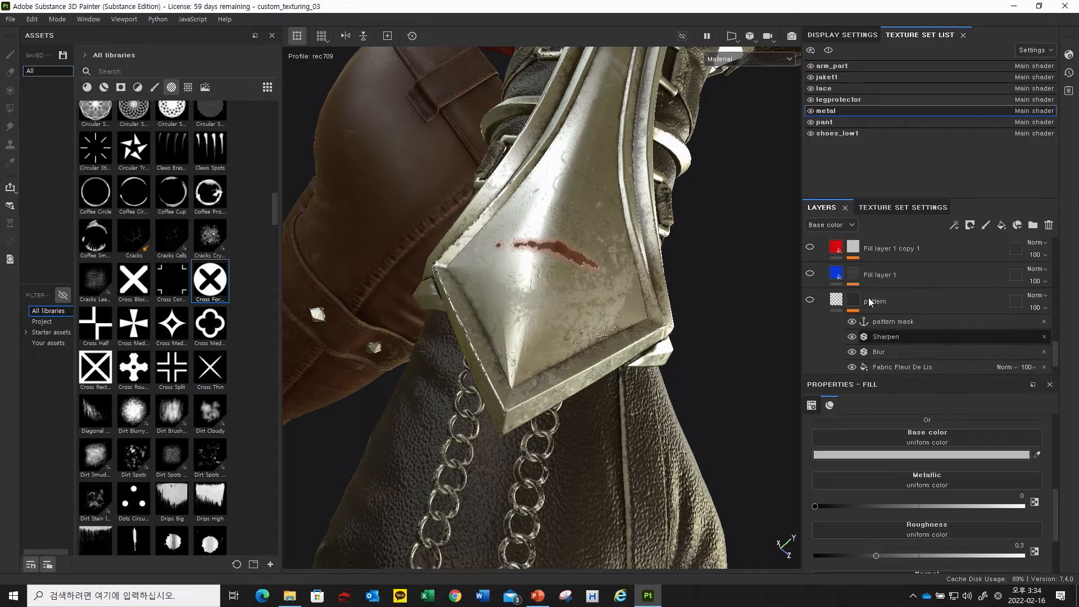
left_click(810, 300)
left_click_drag(611, 282, 573, 262, "alt")
right_click_drag(573, 261, 610, 275, "alt")
left_click_drag(610, 276, 774, 294, "alt")
left_click_drag(613, 277, 689, 304, "alt")
mouse_move(559, 285)
left_mouse_down("alt")
mouse_move(635, 292)
mouse_move(605, 305)
left_mouse_up("alt")
Step: Replace the Fabric Fleur De Lis texture in the pattern layer's mask fill with Fabric Medieval Pyramid Alternate
scroll(882, 315, "down", 2)
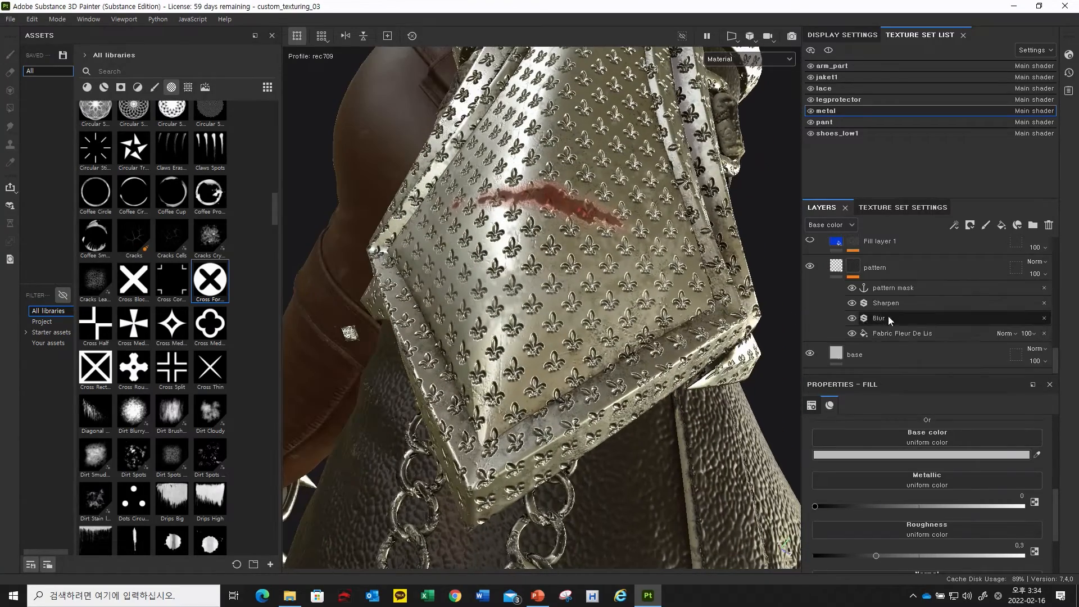
left_click(886, 333)
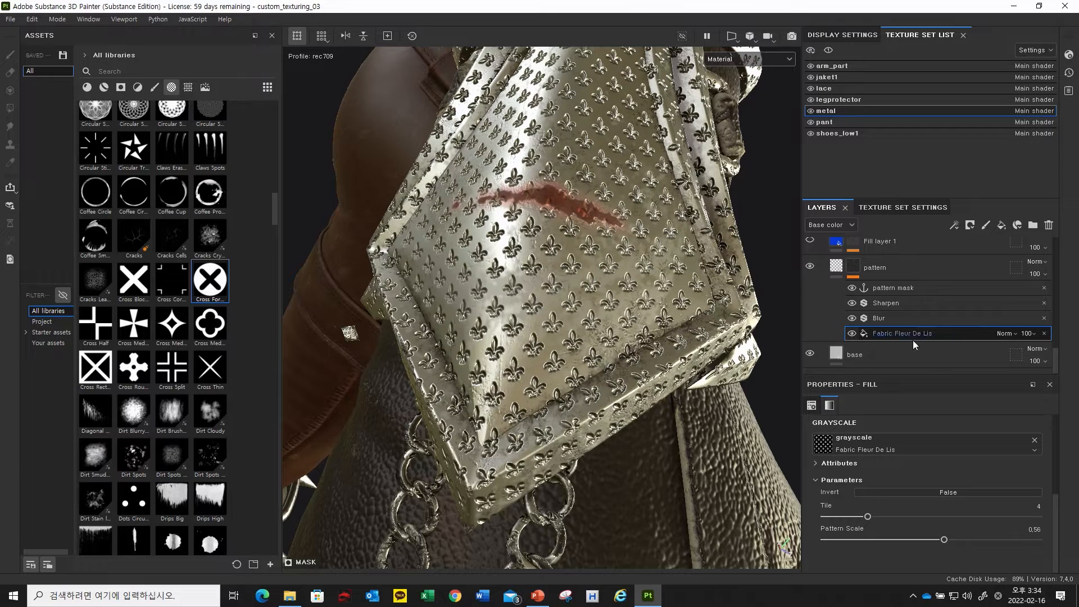
scroll(169, 382, "down", 10)
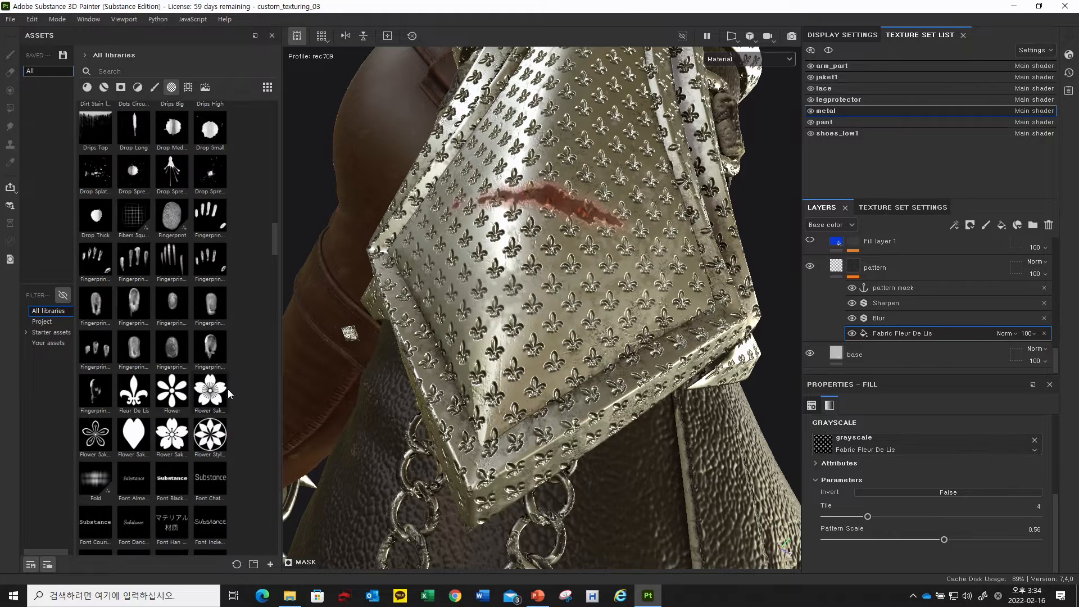
scroll(190, 385, "up", 5)
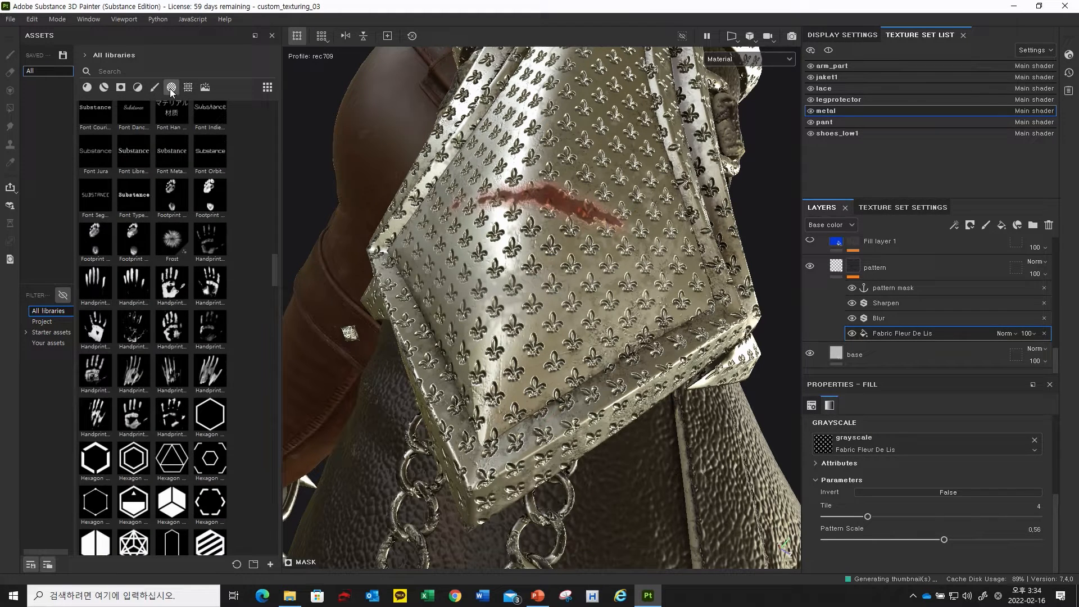
left_click(189, 87)
scroll(169, 233, "up", 10)
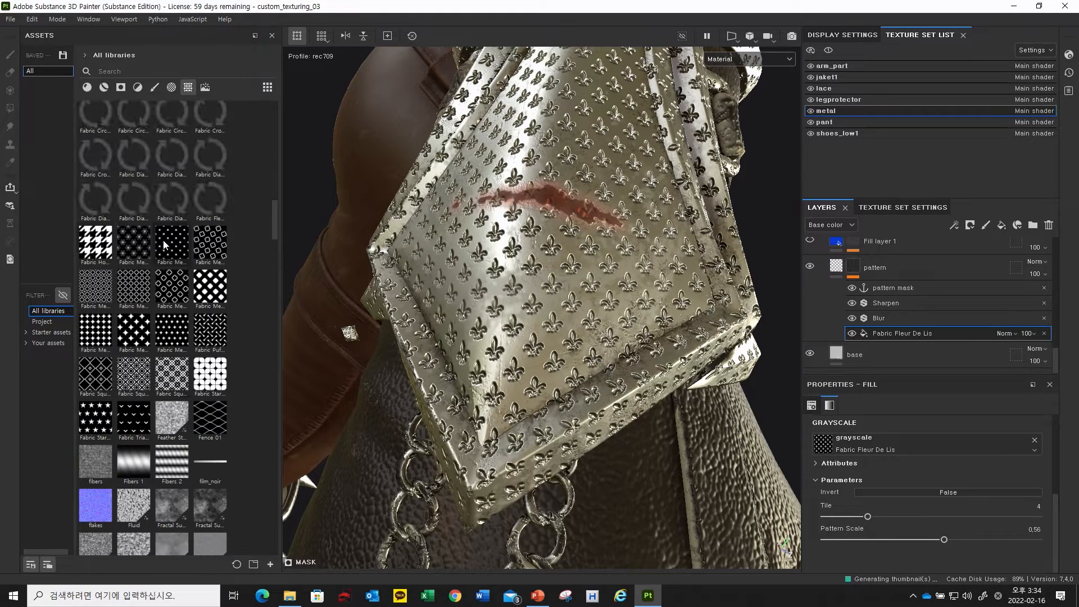
left_click_drag(546, 276, 550, 289, "alt")
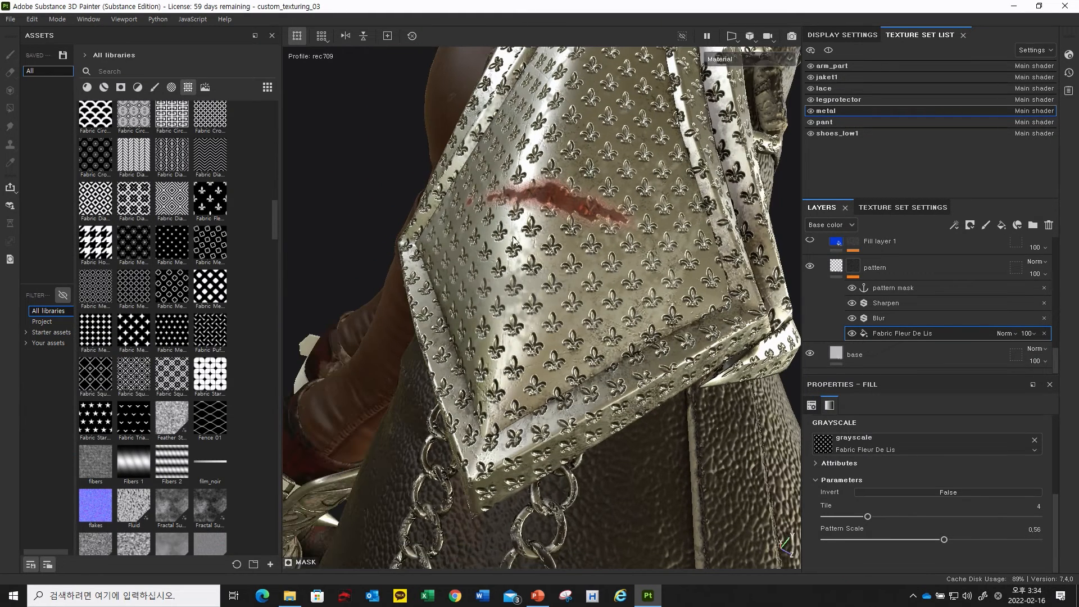
left_click_drag(135, 335, 909, 444)
left_click_drag(428, 206, 435, 236, "alt")
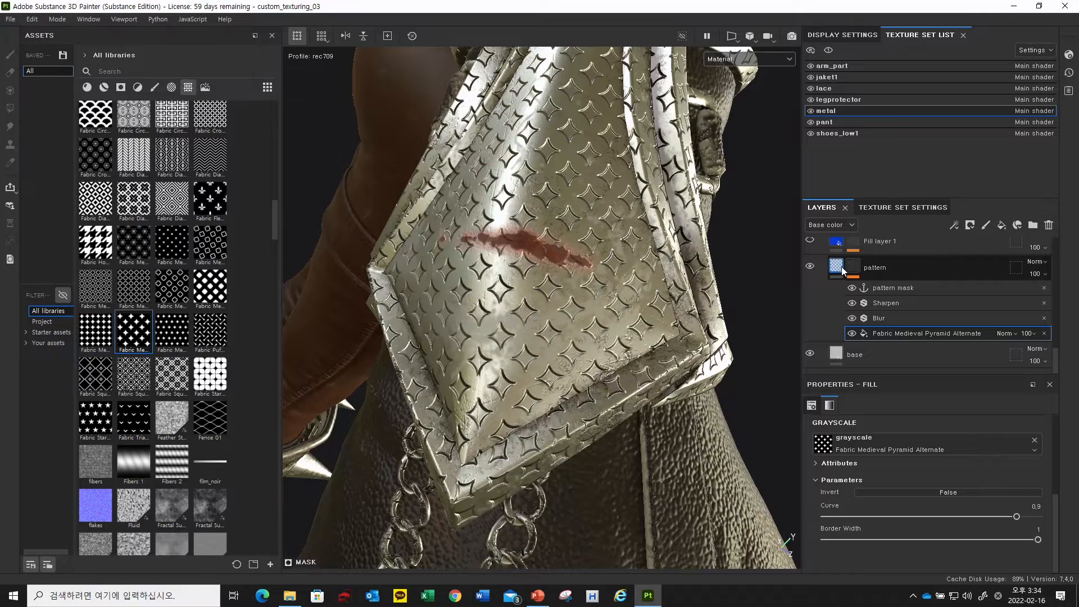
Step: Show the blue Fill layer 1 and the red Fill layer 1 copy 1 above the pattern layer
scroll(842, 272, "up", 1)
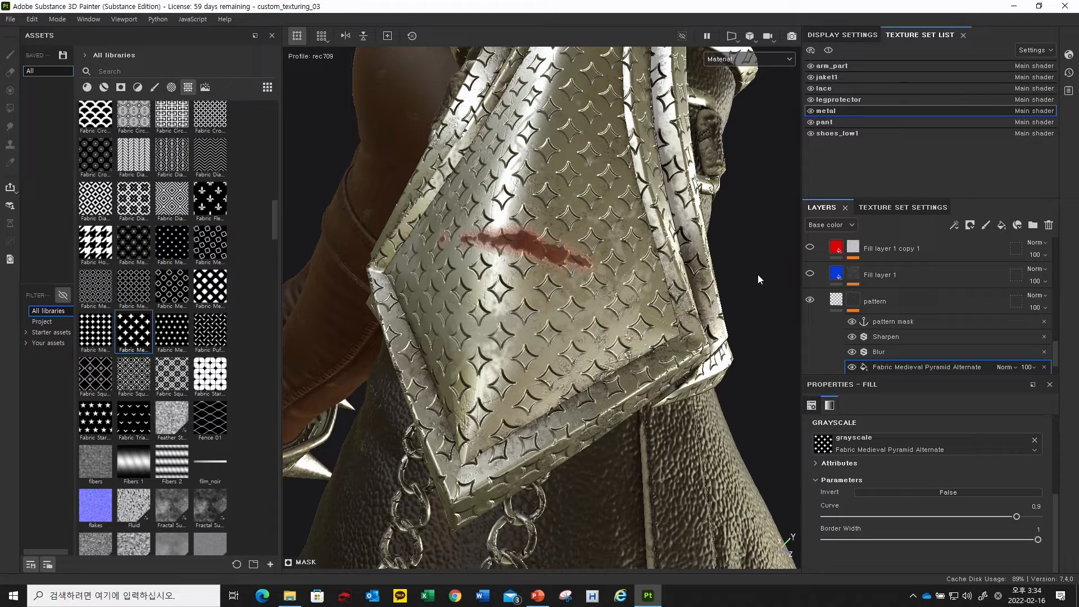
left_click(810, 274)
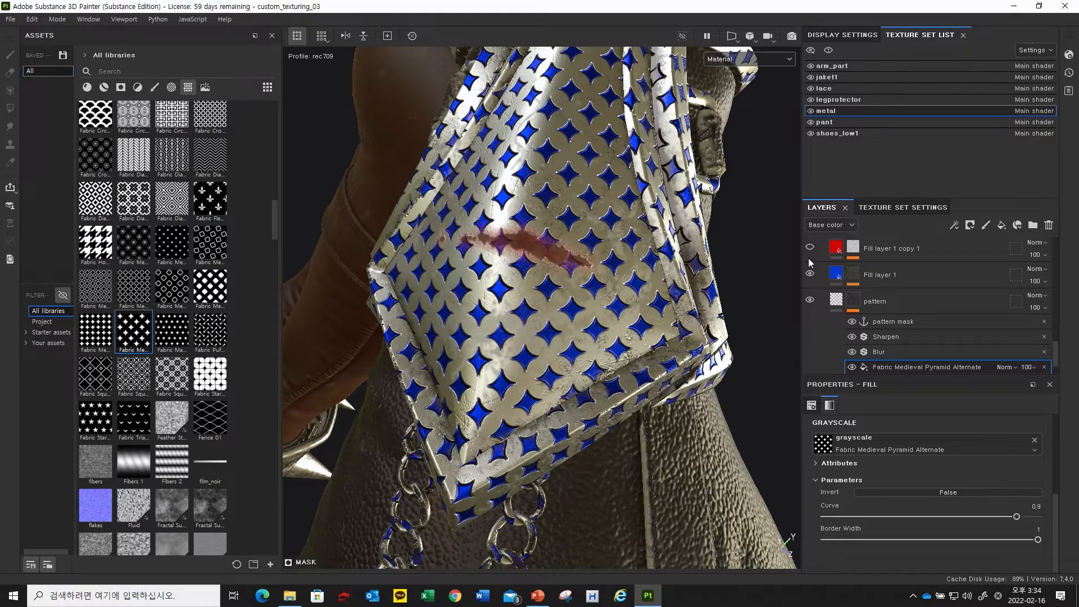
left_click(810, 249)
left_click(809, 249)
left_click(809, 249)
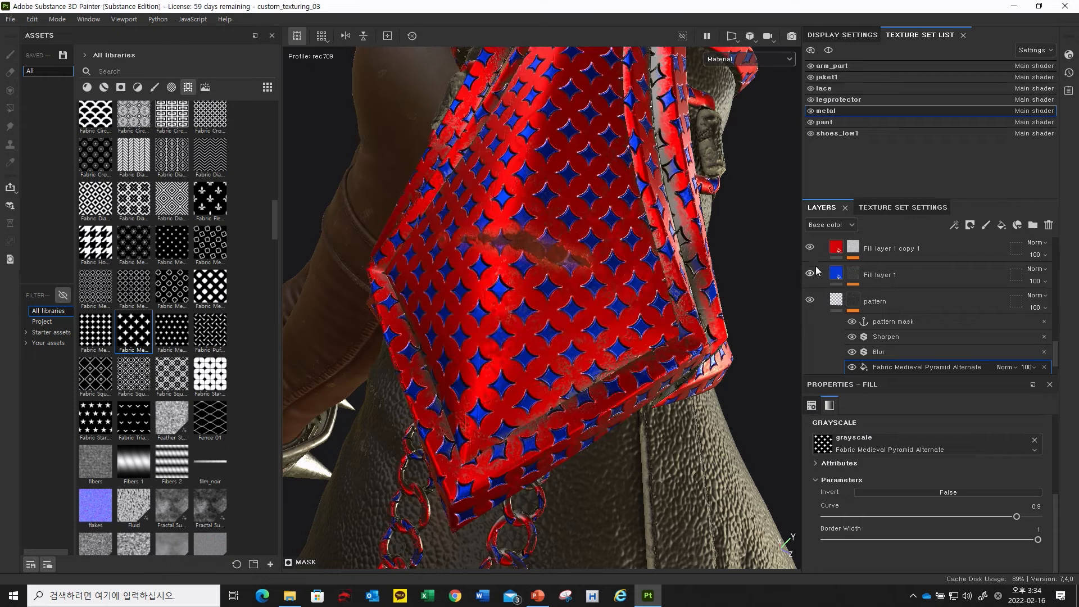
Step: Check the anchor source and levels of the mask fill in Fill layer 1 copy 1
left_click(846, 250)
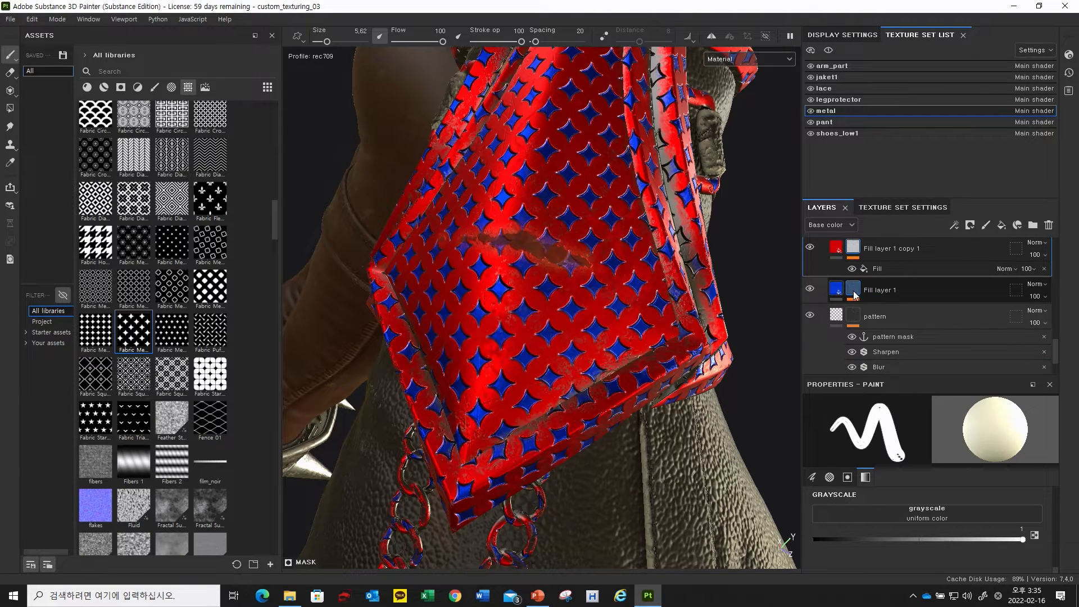
left_click(854, 295)
left_click(891, 269)
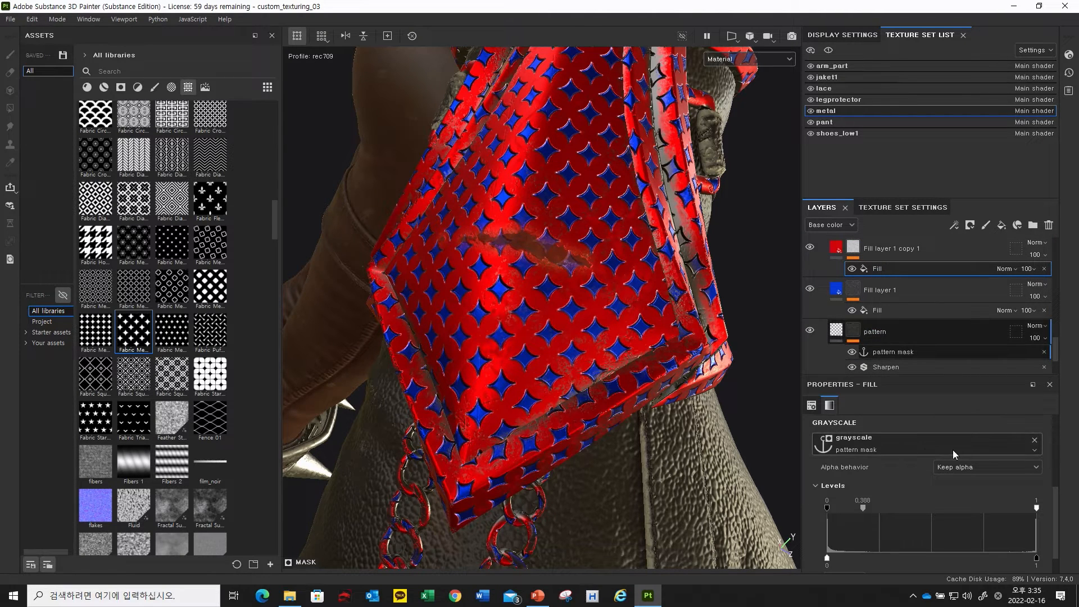
Step: Reassign the pattern mask anchor point as the grayscale source of the mask fill in Fill layer 1 copy 1
scroll(908, 459, "down", 2)
scroll(909, 464, "up", 2)
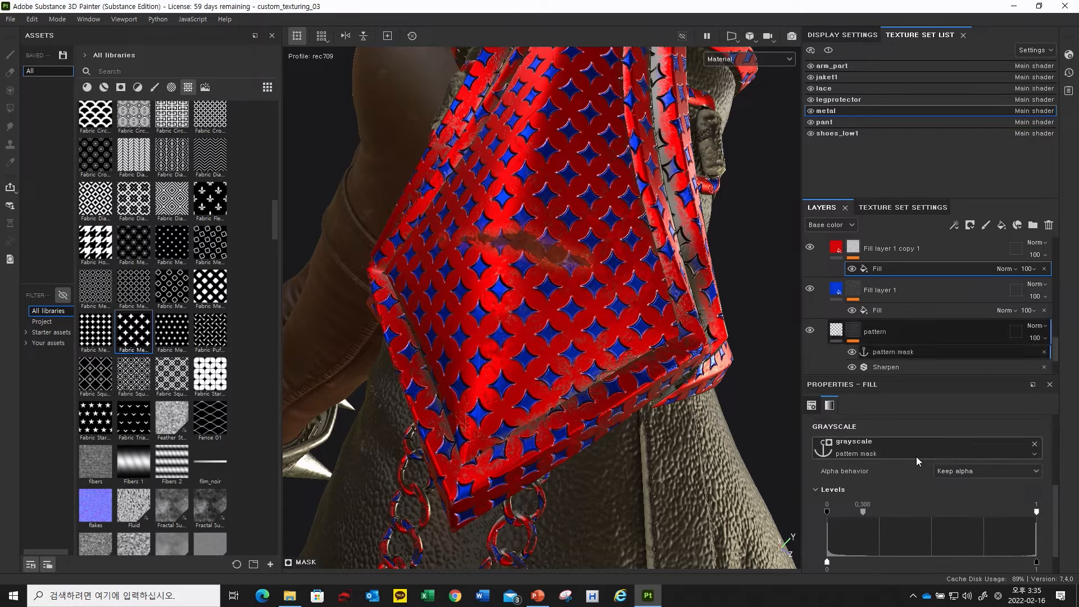
left_click(913, 454)
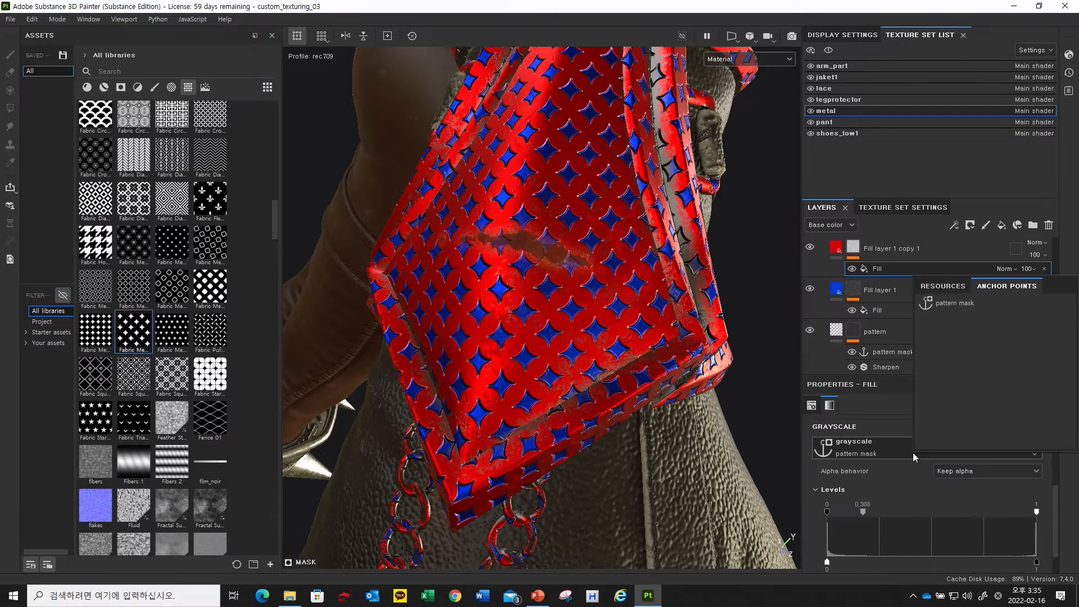
left_click(959, 302)
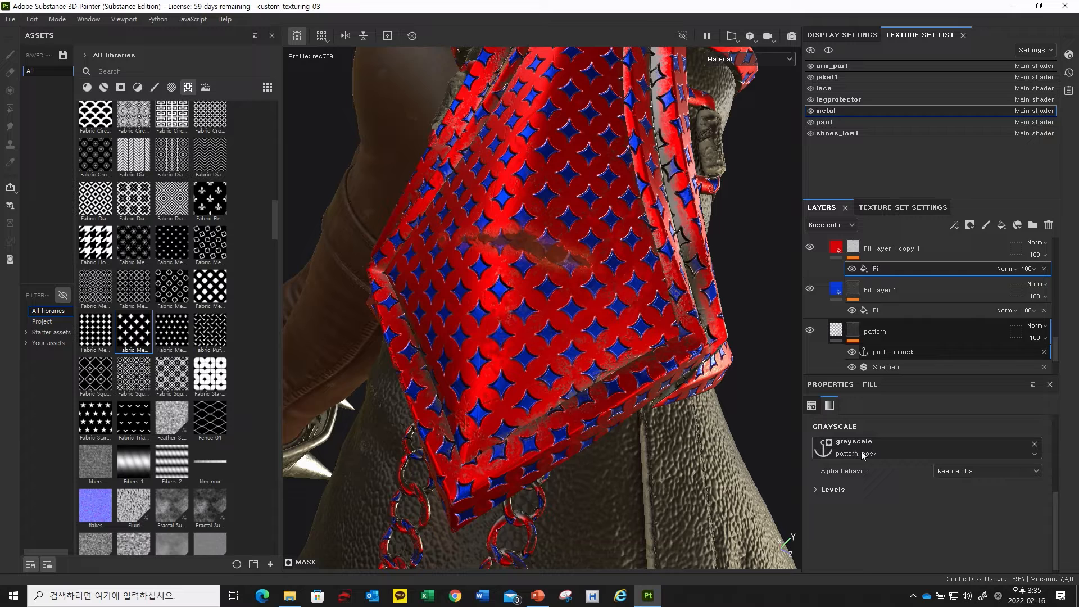
Step: Compare the anchor sources of the mask fills in Fill layer 1 and Fill layer 1 copy 1, and inspect the plate
left_click(886, 309)
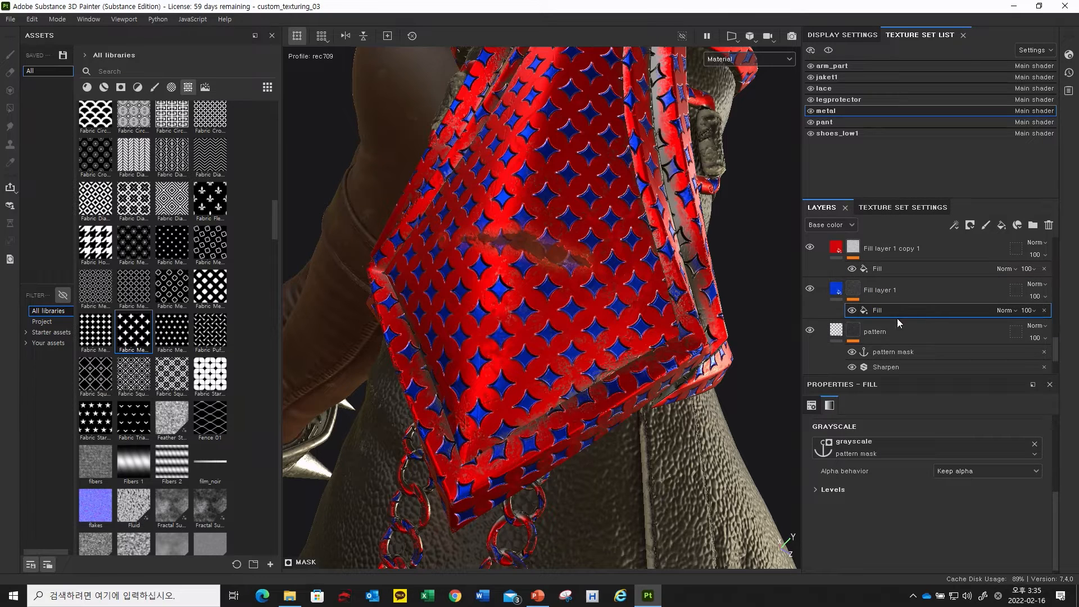
scroll(896, 358, "down", 2)
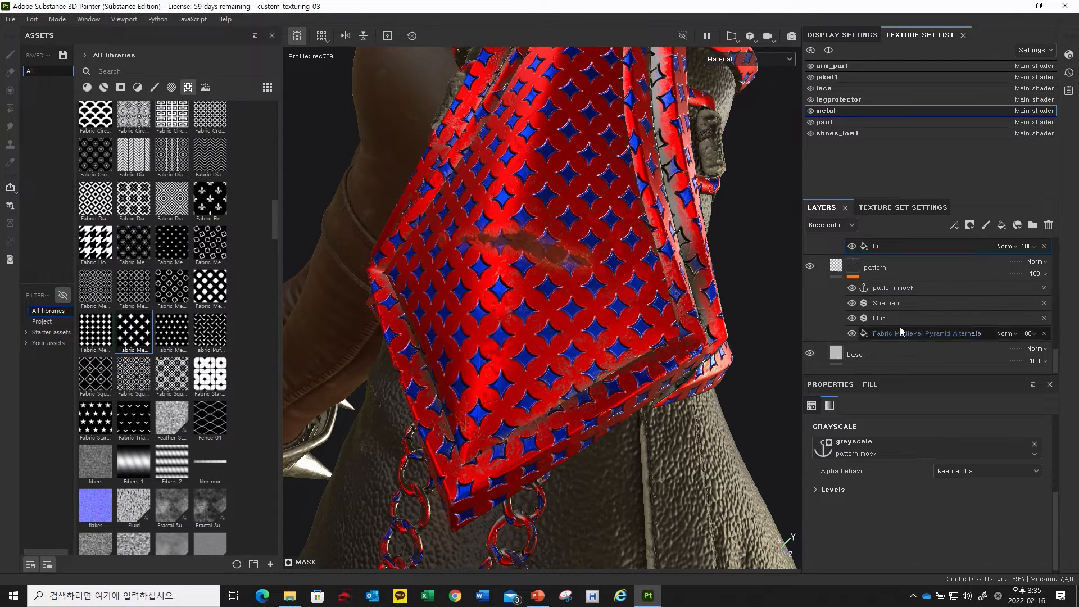
scroll(901, 326, "up", 2)
left_click(870, 272)
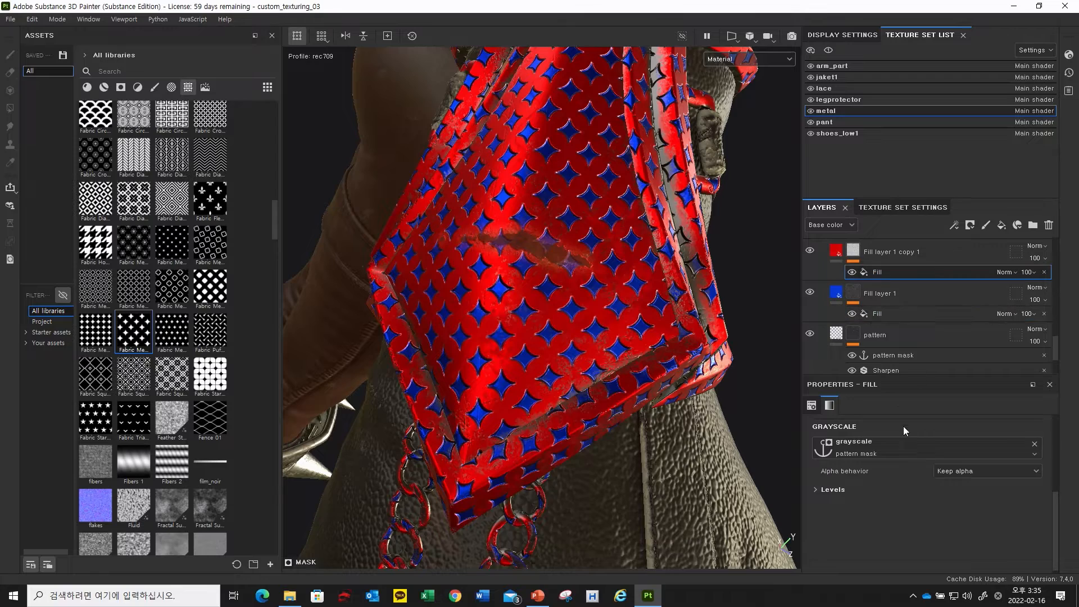
left_click_drag(596, 292, 515, 304, "alt")
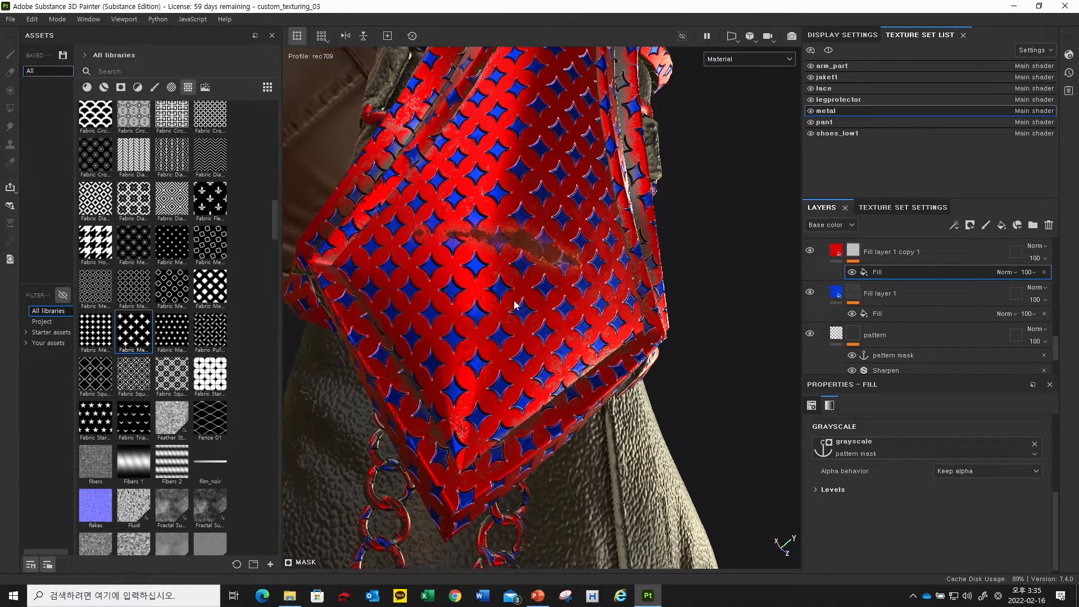
left_click_drag(531, 267, 512, 283, "alt")
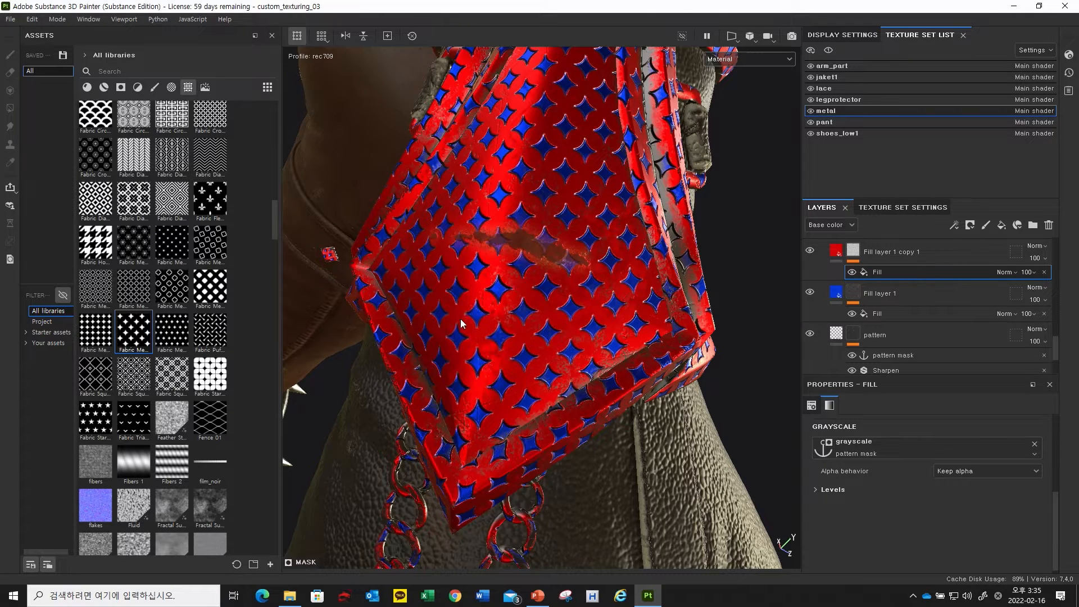
Step: Replace the Fabric Medieval Pyramid Alternate texture in the pattern layer's mask fill with Fabric Square Center
left_click_drag(101, 360, 854, 388)
left_click(925, 336)
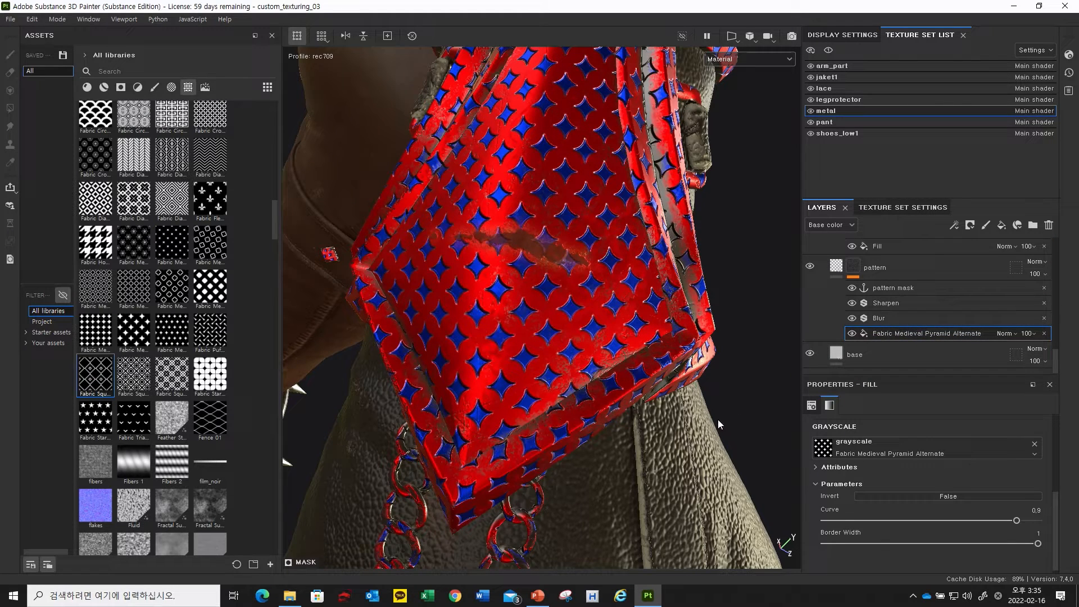
left_click_drag(97, 379, 885, 449)
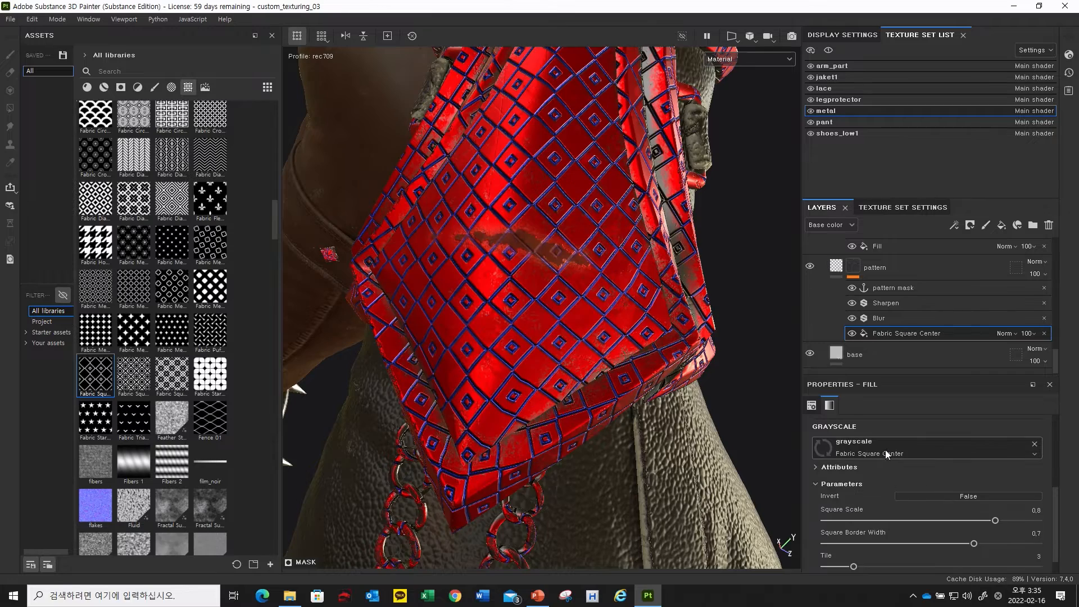
left_click_drag(680, 388, 731, 389, "alt")
Step: Set the Fabric Square Center pattern's Square Scale to 0.78 and Square Border Width to 0.42, keeping Tile at 3
scroll(932, 467, "down", 1)
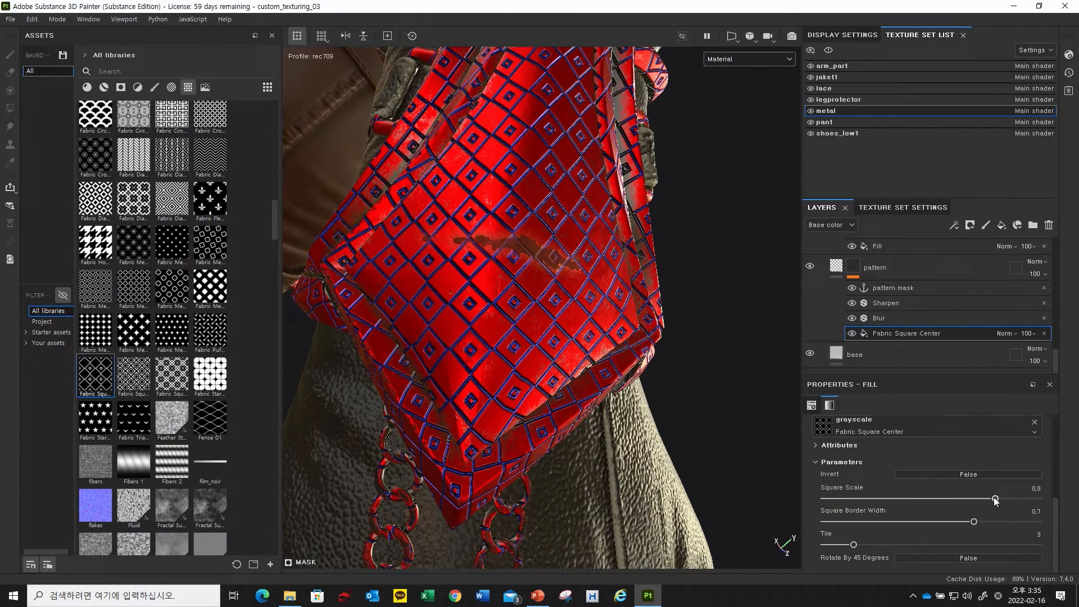
left_click_drag(949, 500, 906, 524)
left_click_drag(569, 196, 430, 247, "alt")
left_click_drag(893, 523, 915, 522)
left_click_drag(590, 337, 685, 382, "alt")
mouse_move(871, 544)
left_mouse_down()
mouse_move(892, 545)
mouse_move(855, 548)
left_mouse_up()
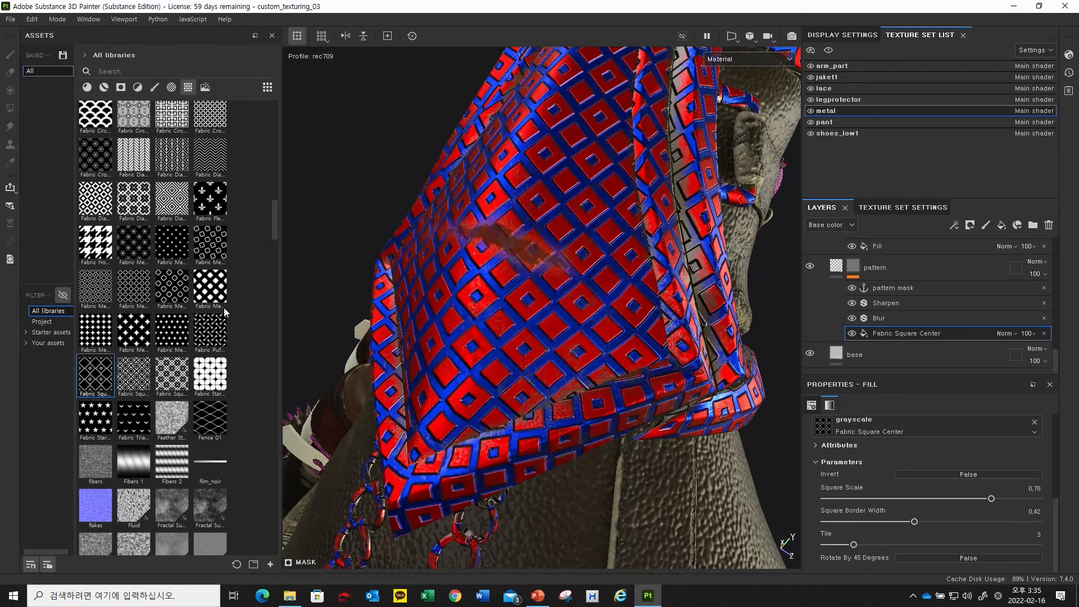
Step: Replace the Fabric Square Center texture in the pattern layer's mask fill with Fabric Diagonal
left_click(121, 205)
left_click(136, 159)
left_click_drag(135, 154, 868, 430)
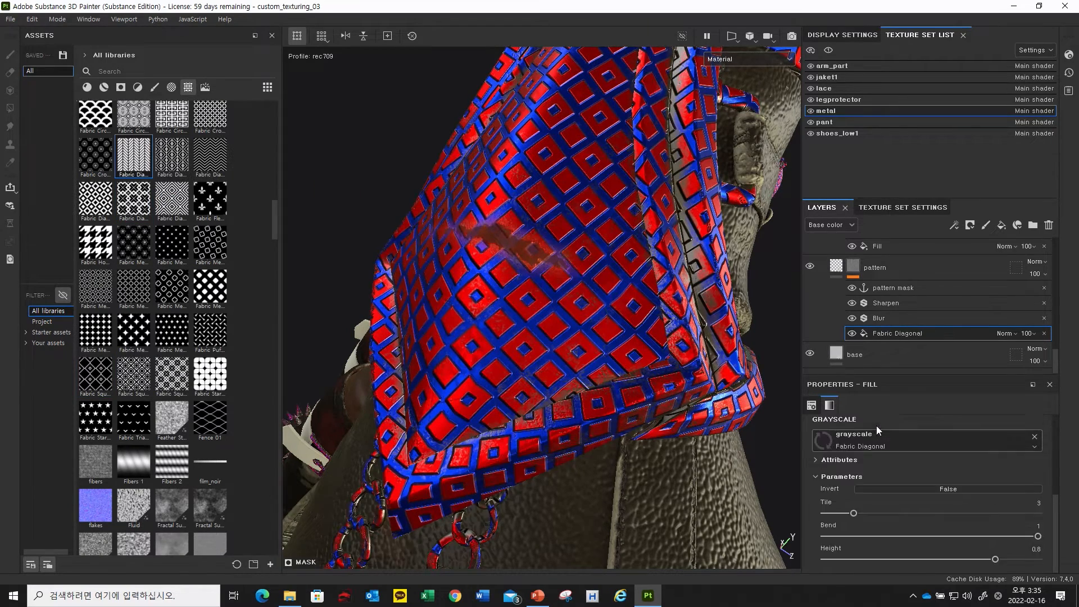
left_click_drag(491, 279, 487, 417, "alt")
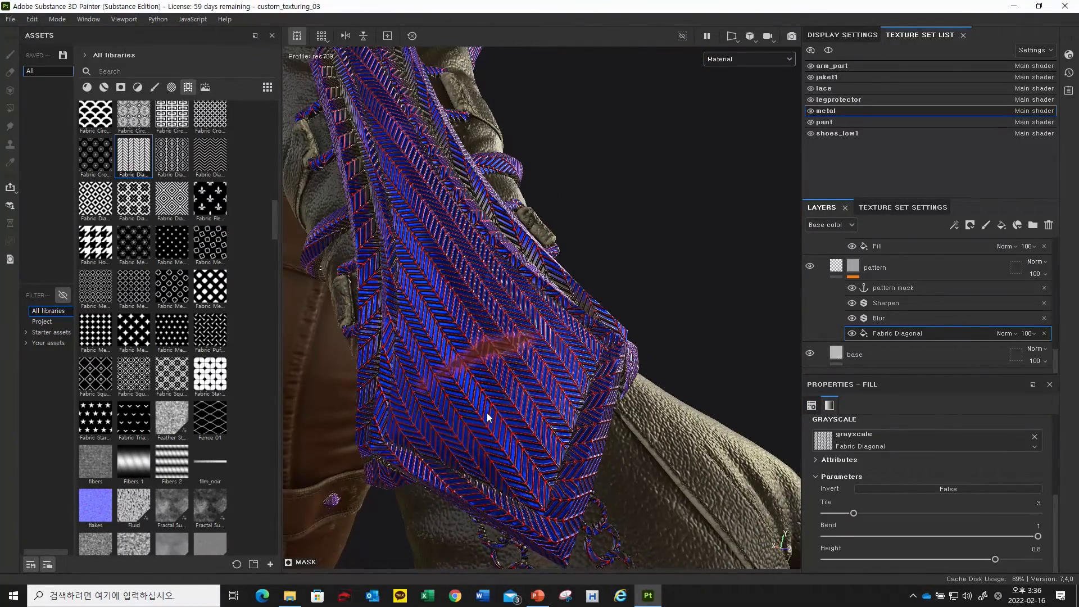
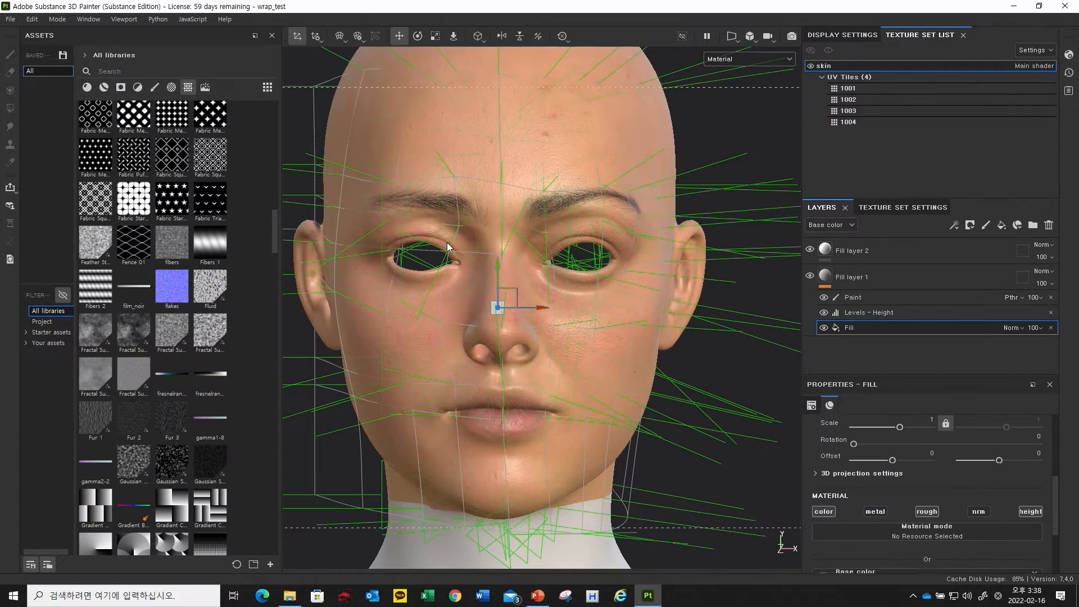
Step: Show the wrap_test head in the split 3D/2D view and look over its UV tiles 1001 to 1004
scroll(472, 265, "down", 3)
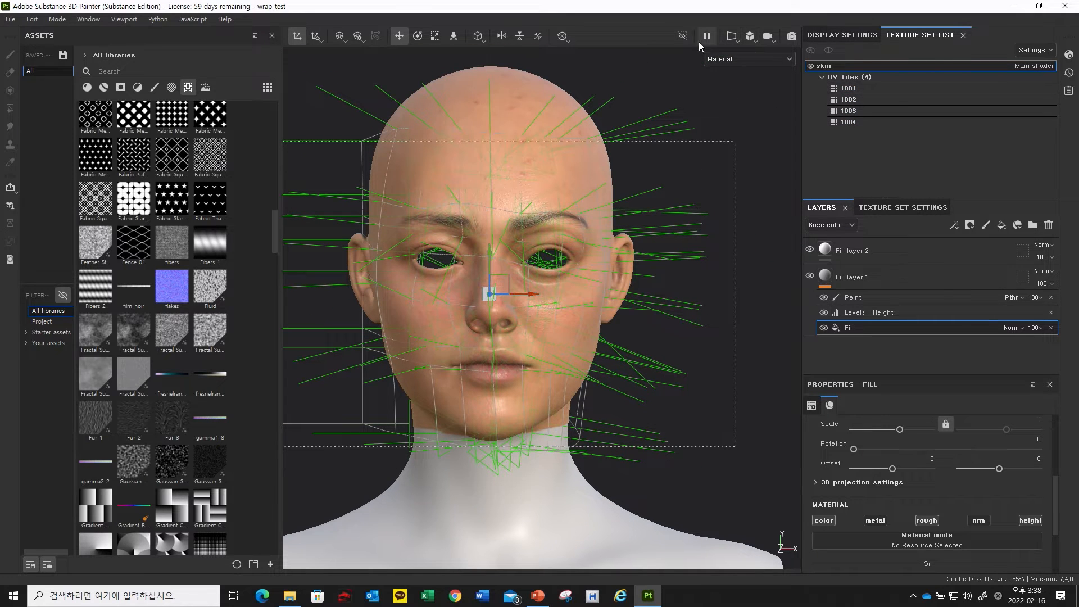
left_click(737, 58)
left_click(733, 41)
left_click(734, 38)
left_click(756, 52)
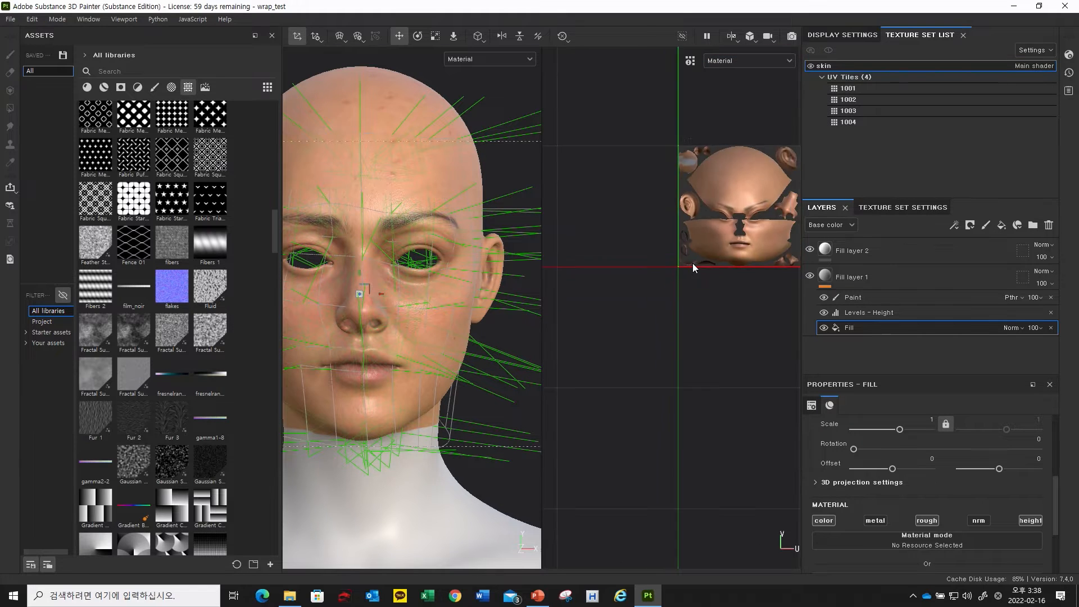
scroll(707, 279, "up", 5)
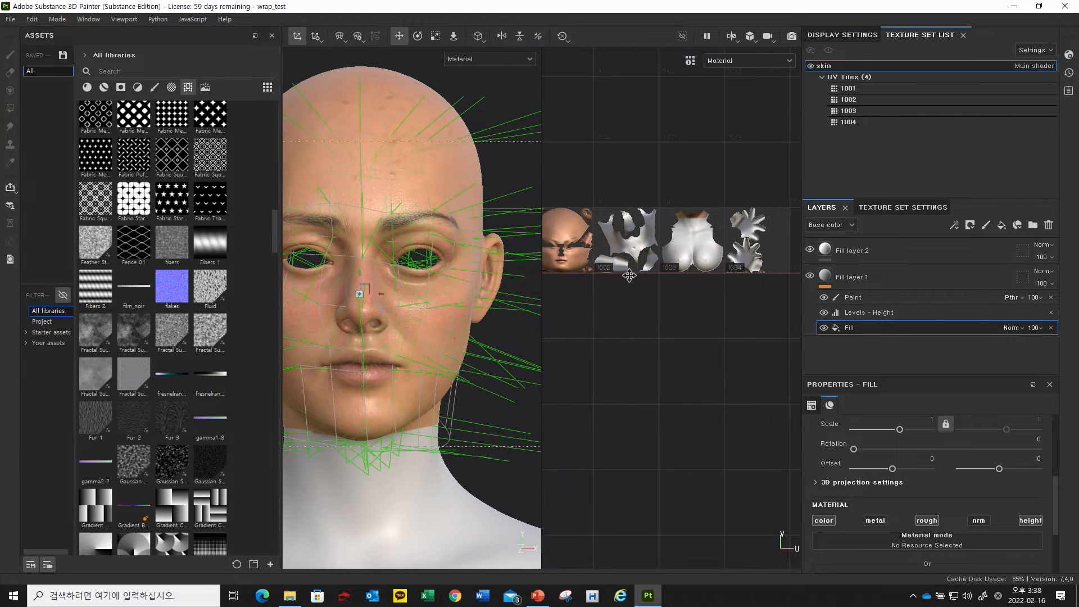
scroll(773, 235, "down", 2)
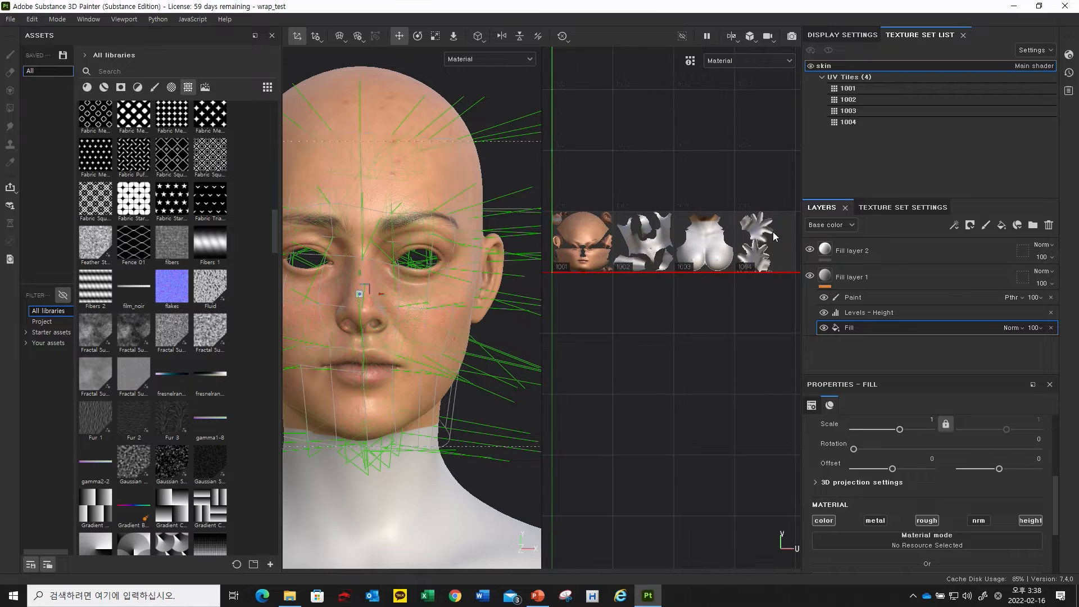
middle_click_drag(631, 268, 697, 262, "alt")
scroll(446, 309, "down", 1)
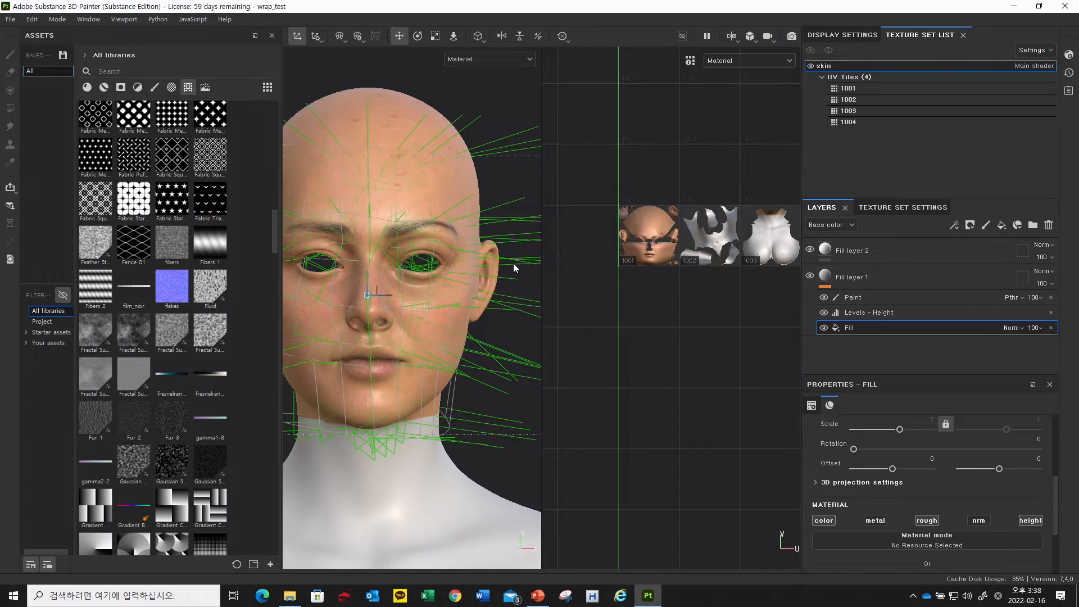
Step: Return to the 3D only view and look over the character model, ending with a front view of the face
left_click(733, 38)
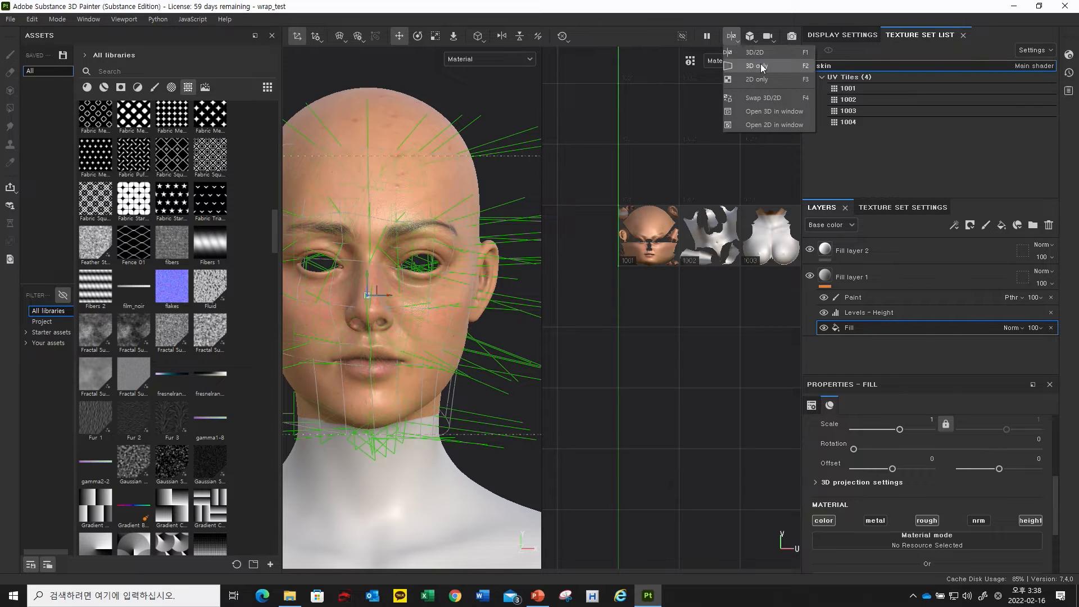
left_click(760, 66)
right_click_drag(642, 261, 554, 449, "alt")
middle_click_drag(553, 449, 553, 194, "alt")
right_click_drag(553, 194, 536, 238, "alt")
left_click_drag(535, 238, 535, 217, "alt")
middle_click_drag(535, 217, 566, 251, "alt")
left_click_drag(566, 251, 547, 259, "alt+shift")
right_click_drag(548, 153, 632, 121, "alt")
middle_click_drag(531, 106, 548, 281, "alt")
right_click_drag(454, 255, 623, 262, "alt")
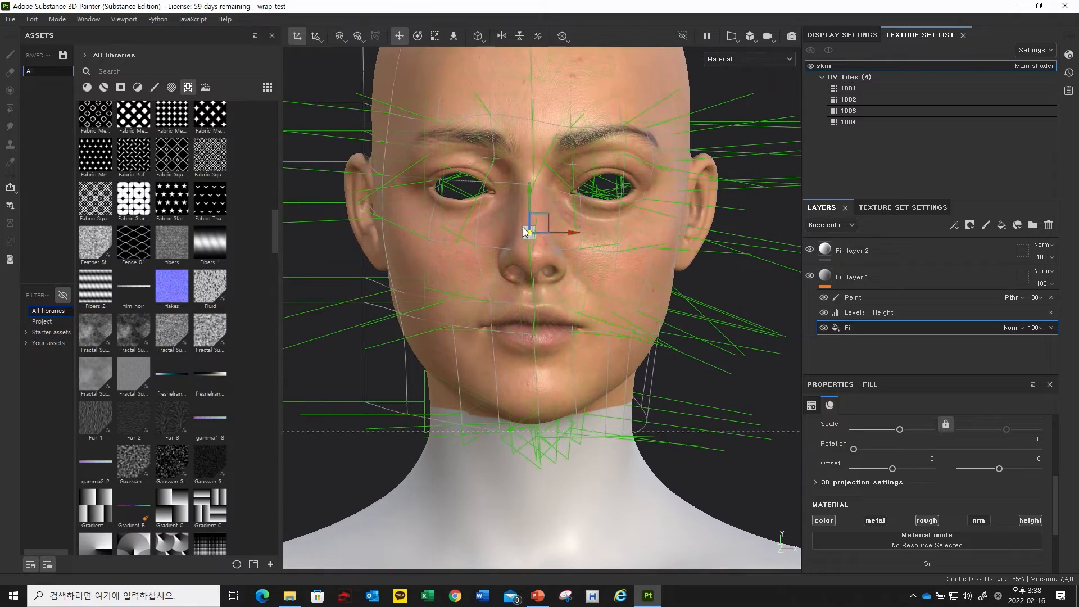
Step: Examine the Fill effect's projection grid on the head from the front, the side and a three-quarter angle
middle_click_drag(527, 232, 549, 247, "alt")
right_click_drag(549, 248, 554, 240, "alt")
middle_click_drag(553, 240, 561, 273, "alt")
left_click_drag(721, 368, 522, 305, "alt")
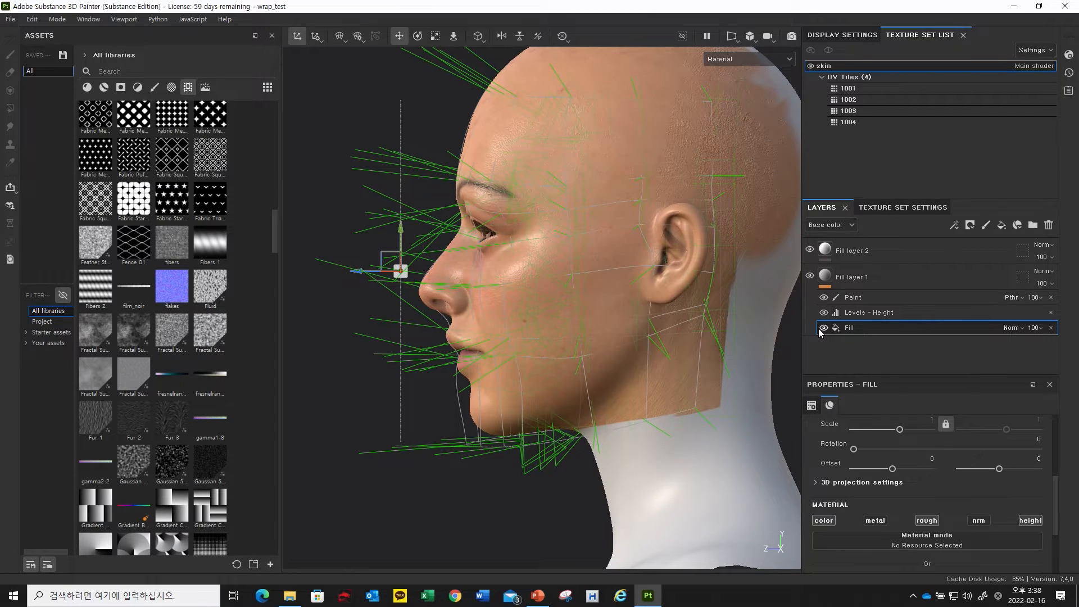
mouse_move(397, 252)
left_mouse_down("alt")
mouse_move(478, 275)
mouse_move(516, 270)
mouse_move(549, 292)
mouse_move(582, 288)
mouse_move(534, 283)
left_mouse_up("alt")
right_click_drag(620, 296, 542, 300, "alt")
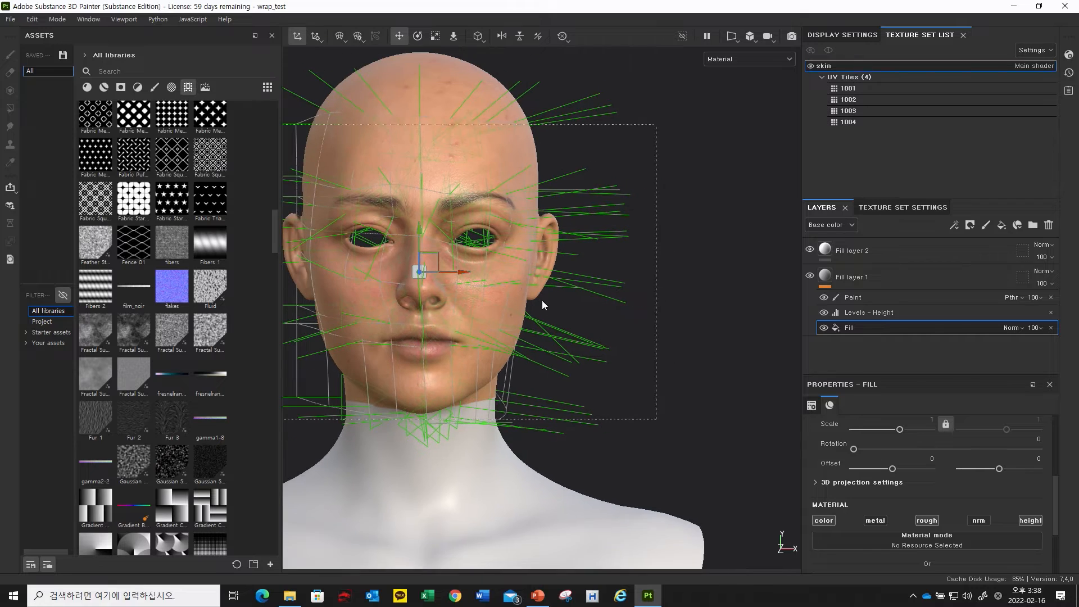
middle_click_drag(541, 300, 627, 304, "alt")
right_click_drag(439, 296, 554, 296, "alt")
left_click(555, 296)
left_click_drag(635, 253, 747, 282, "alt")
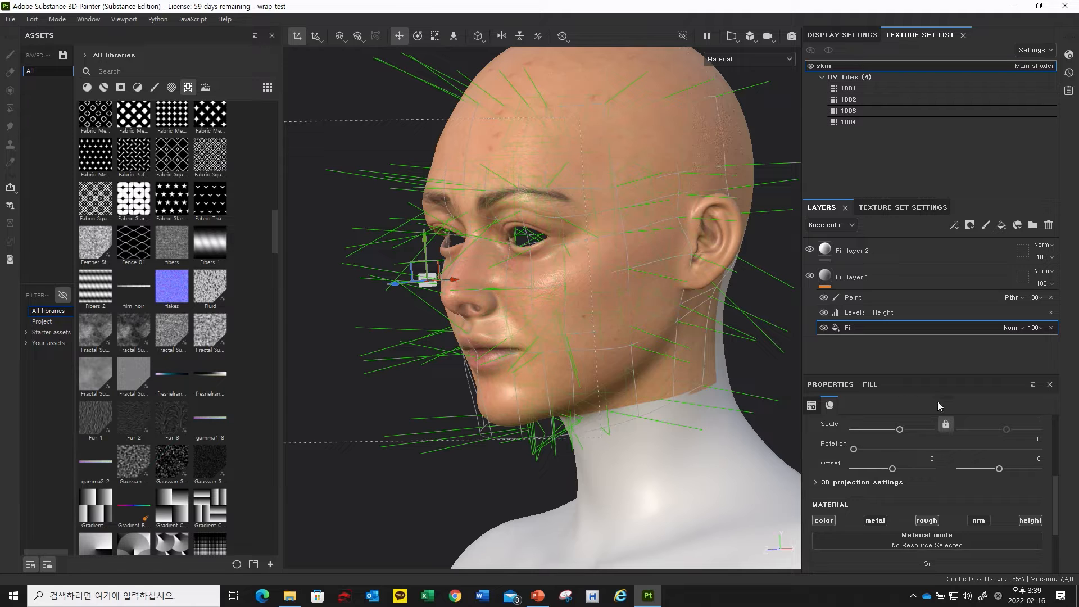
Step: Examine the projected skin on the face from several angles with the Paint effect of Fill layer 1 selected
left_click(850, 298)
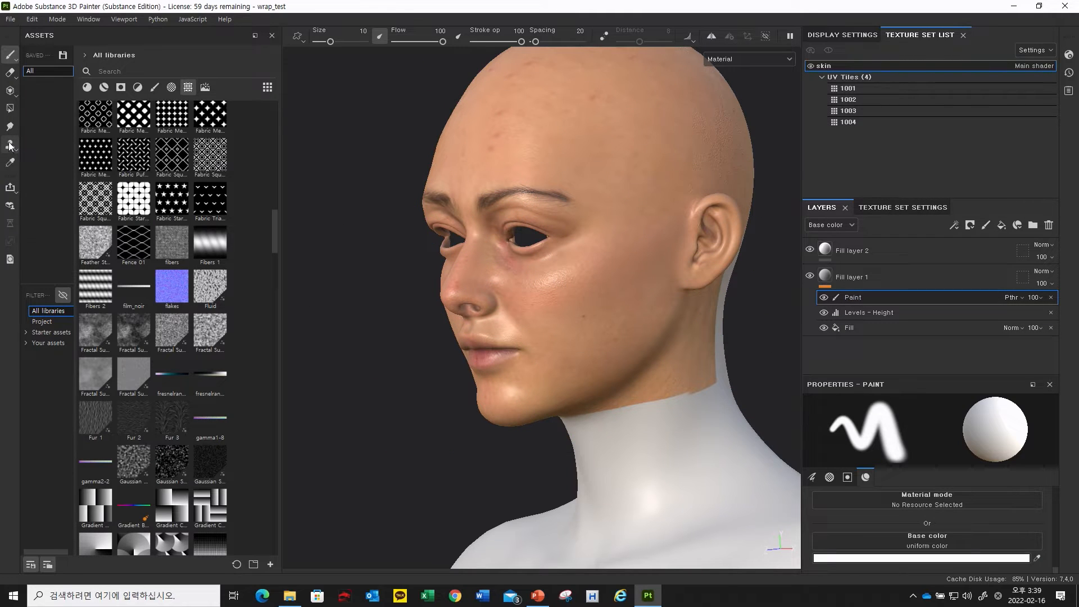
left_click_drag(680, 231, 618, 272, "alt")
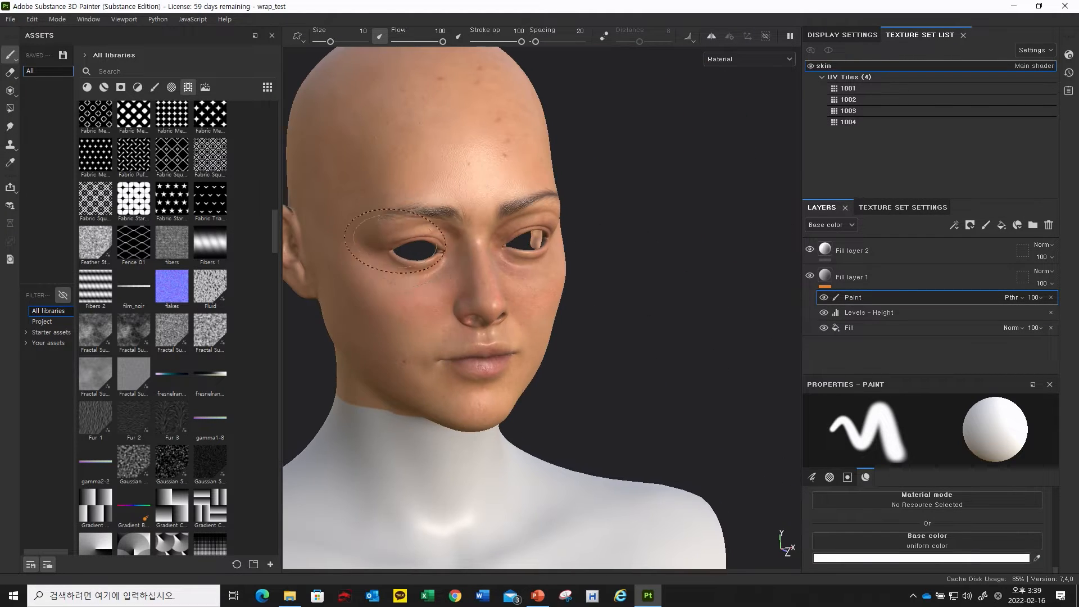
left_click_drag(437, 307, 597, 224, "alt")
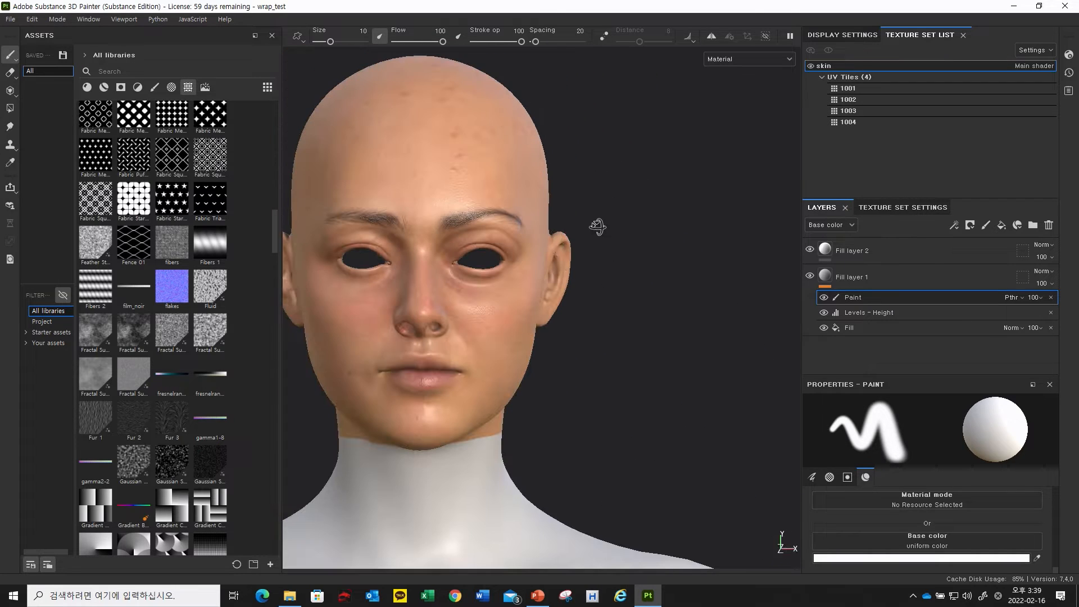
right_click_drag(590, 313, 477, 313, "alt")
middle_click_drag(477, 313, 582, 319, "alt")
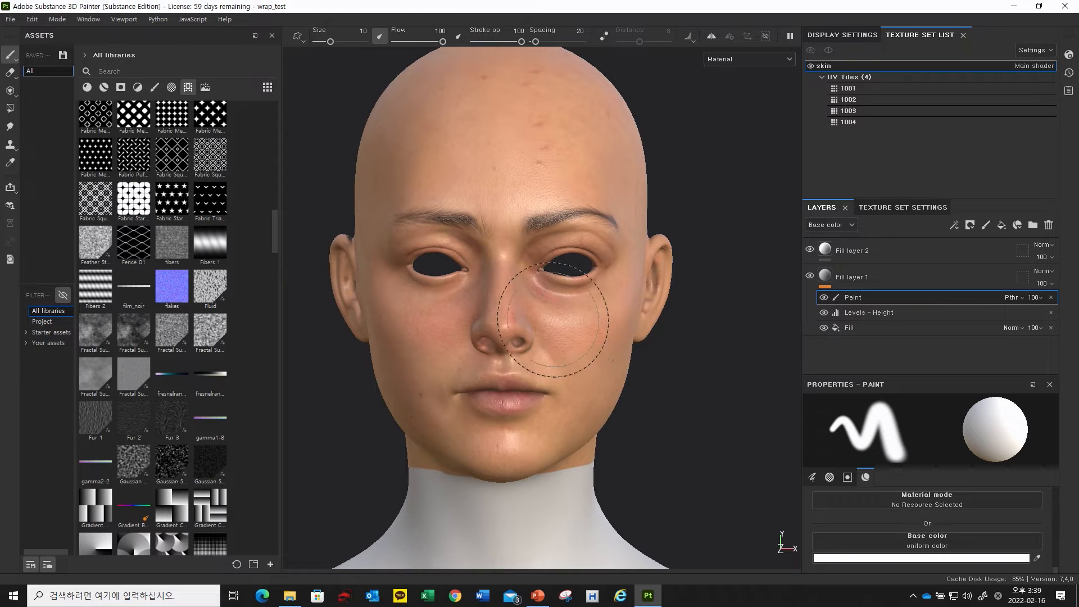
right_click_drag(497, 300, 452, 299, "alt")
middle_click_drag(494, 276, 510, 297, "alt")
mouse_move(552, 318)
left_mouse_down("alt")
mouse_move(568, 290)
mouse_move(585, 287)
mouse_move(526, 302)
mouse_move(578, 309)
left_mouse_up("alt")
left_click_drag(554, 349, 647, 312, "alt")
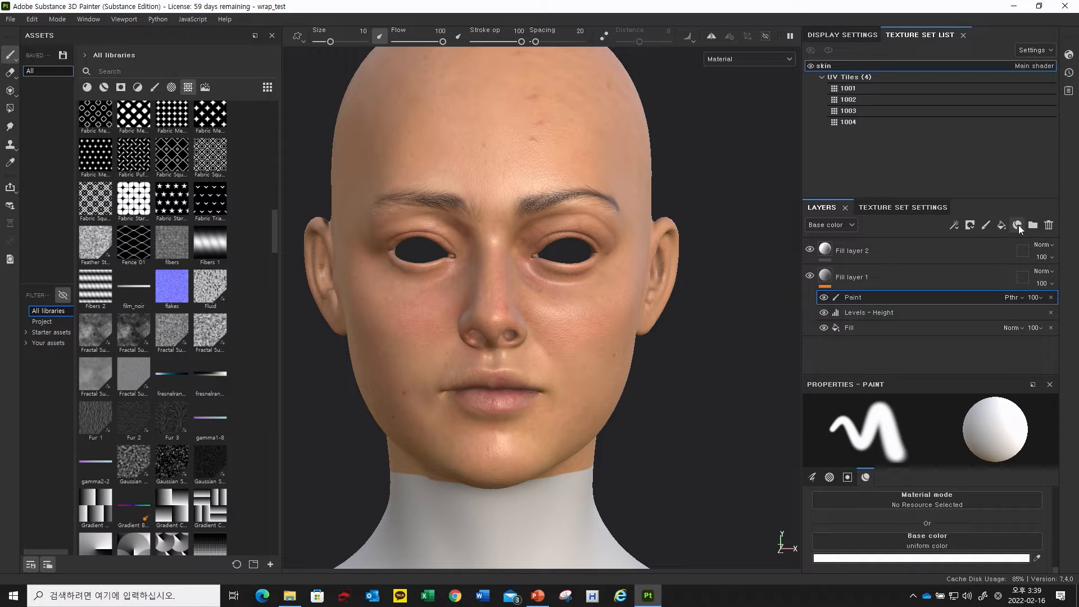
Step: Add a new fill layer at the top of the layer stack and hide Fill layer 2 and Fill layer 1
left_click(1001, 226)
left_click_drag(834, 278, 829, 248)
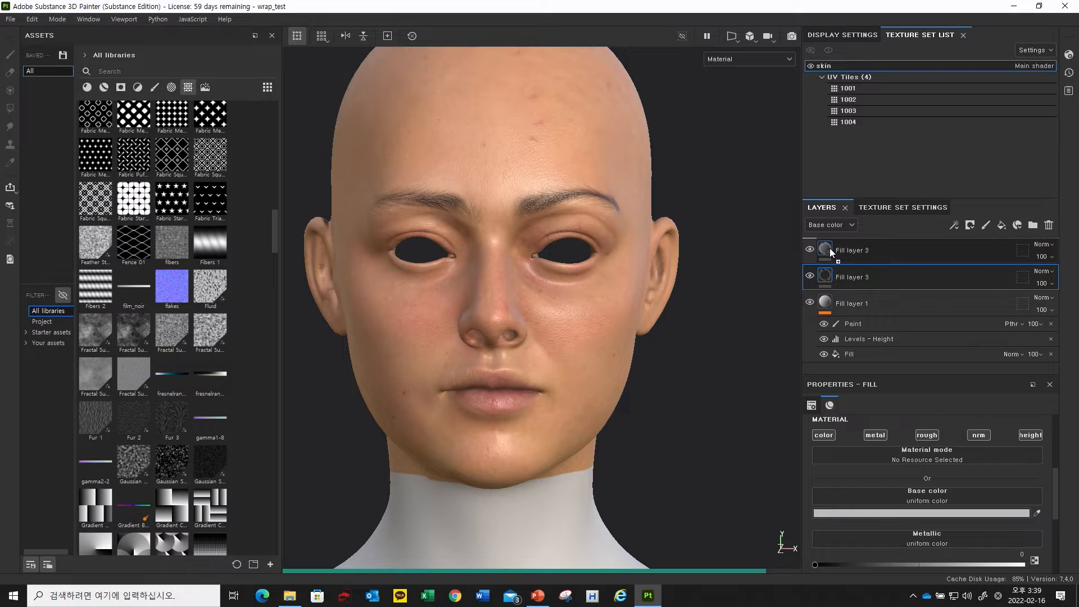
left_click_drag(554, 370, 528, 366, "alt")
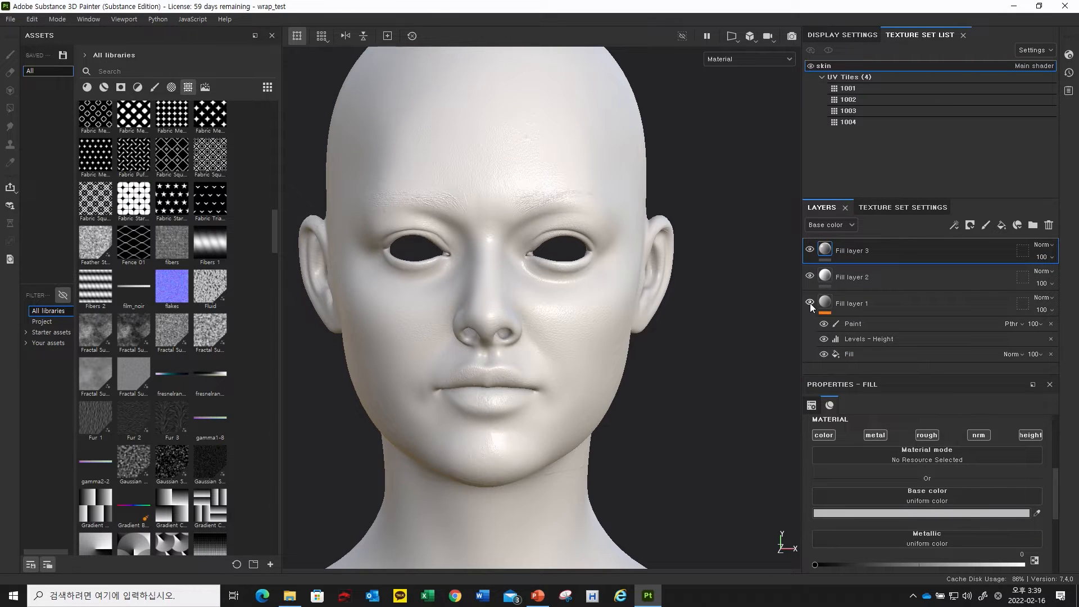
left_click_drag(560, 338, 563, 345, "alt")
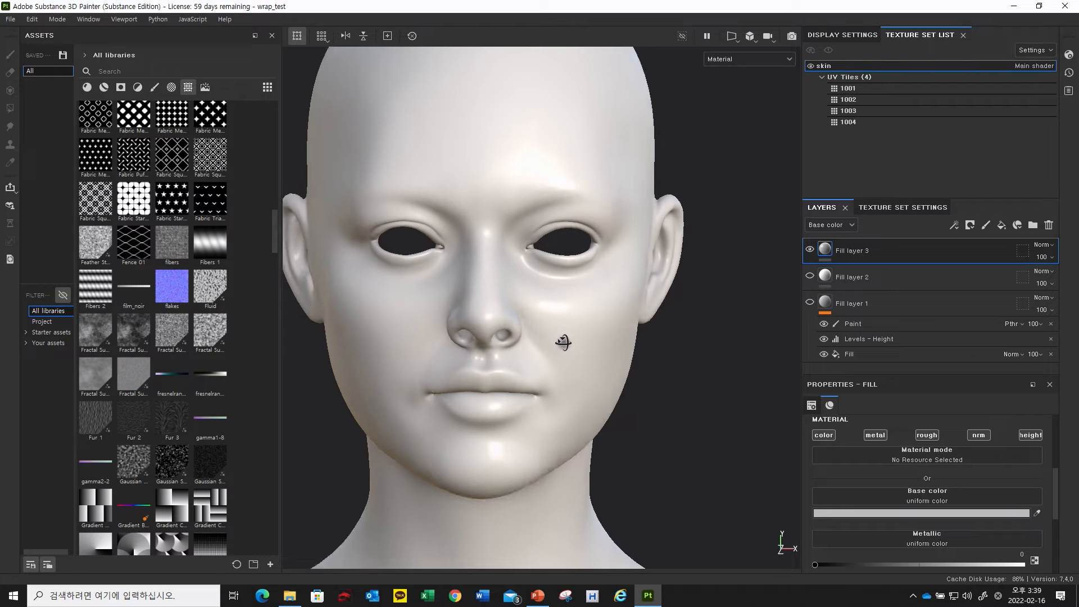
Step: Add a fill effect to Fill layer 3 and keep only its color and height channels enabled
right_click(827, 251)
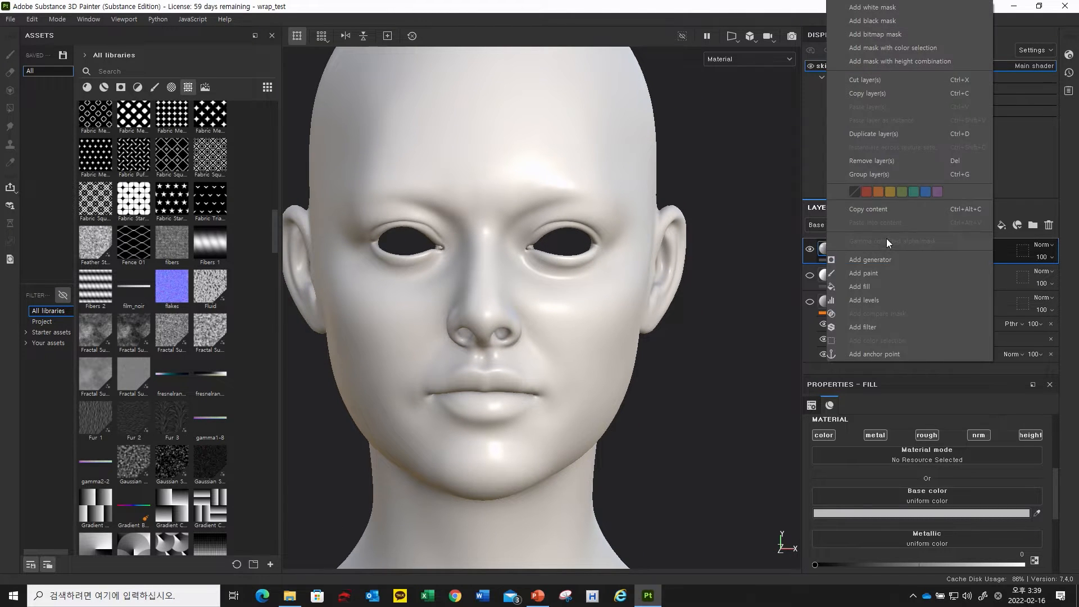
left_click(878, 284)
scroll(894, 489, "down", 2)
scroll(929, 493, "up", 2)
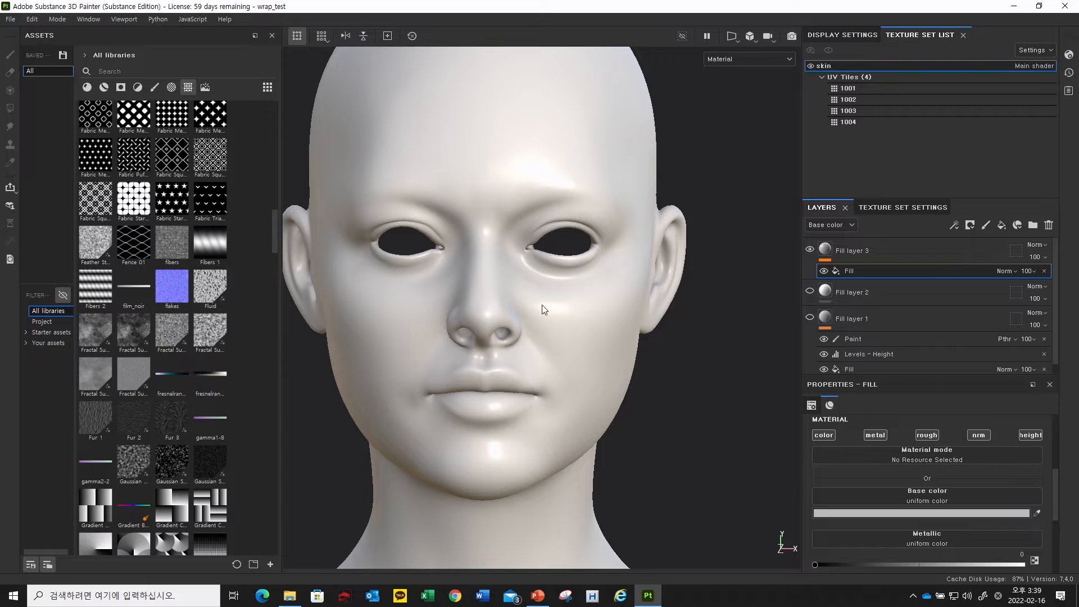
left_click(875, 436)
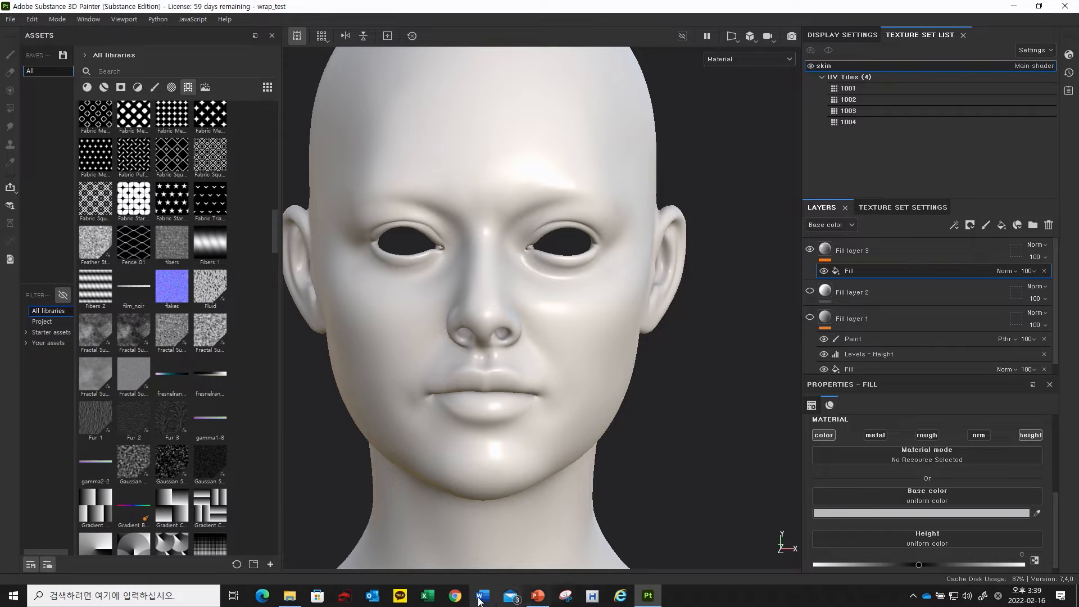
Step: Switch to File Explorer and open the XYZ_Sources folder inside graphic source on Seagate Backup Plus Drive (F:)
left_click(290, 595)
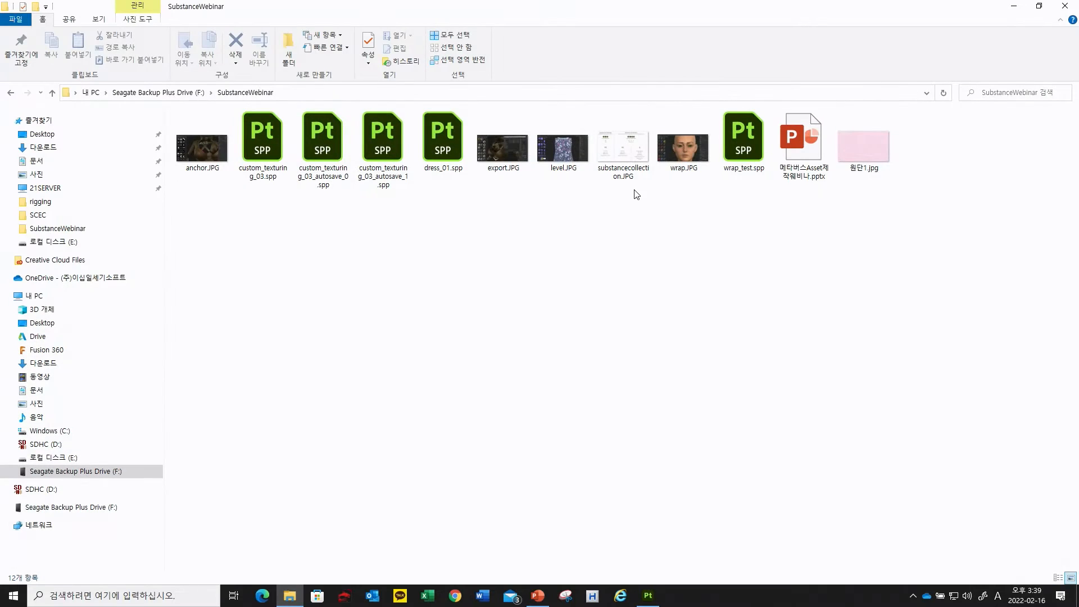
left_click(76, 471)
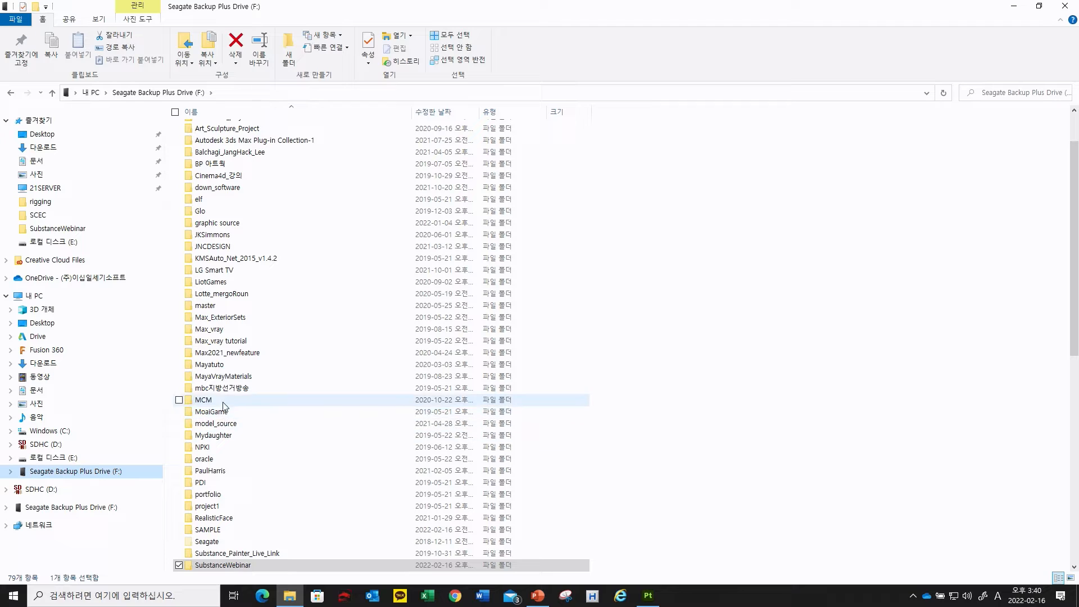
double_click(217, 222)
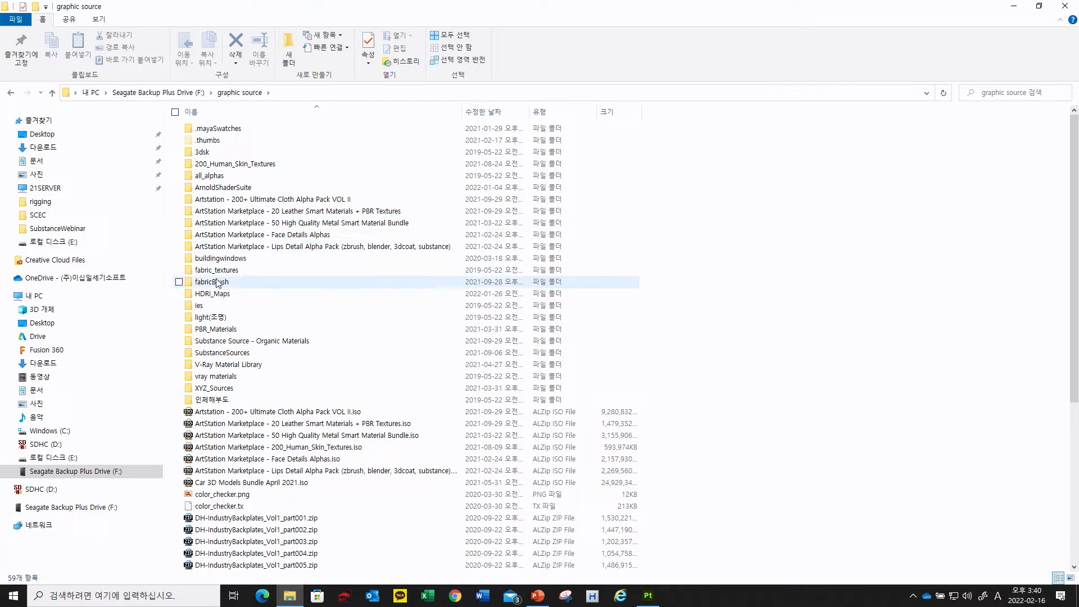
left_click(225, 364)
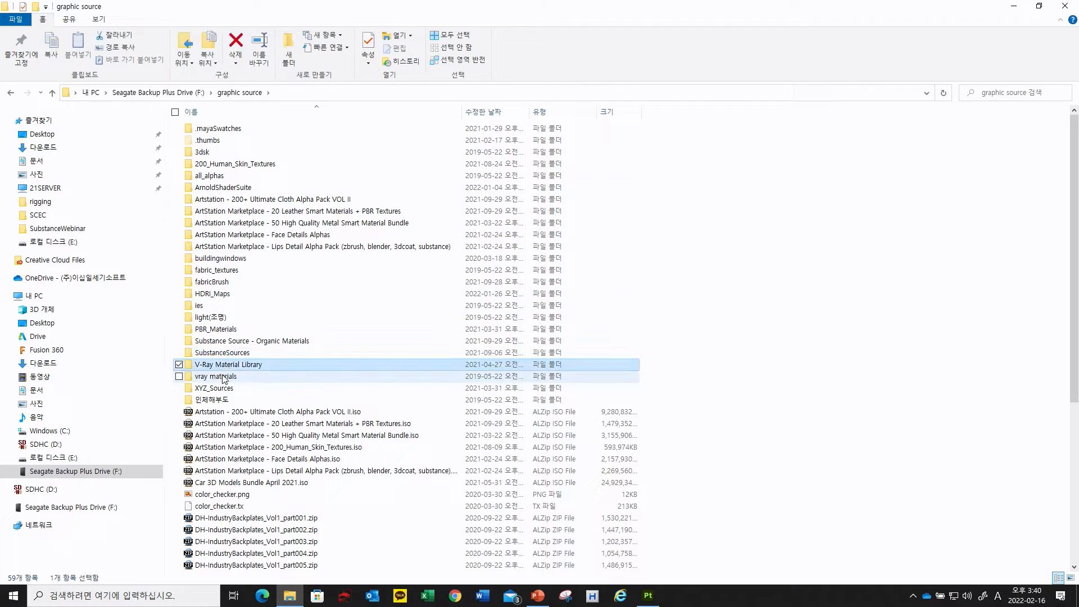
double_click(224, 376)
left_click(51, 94)
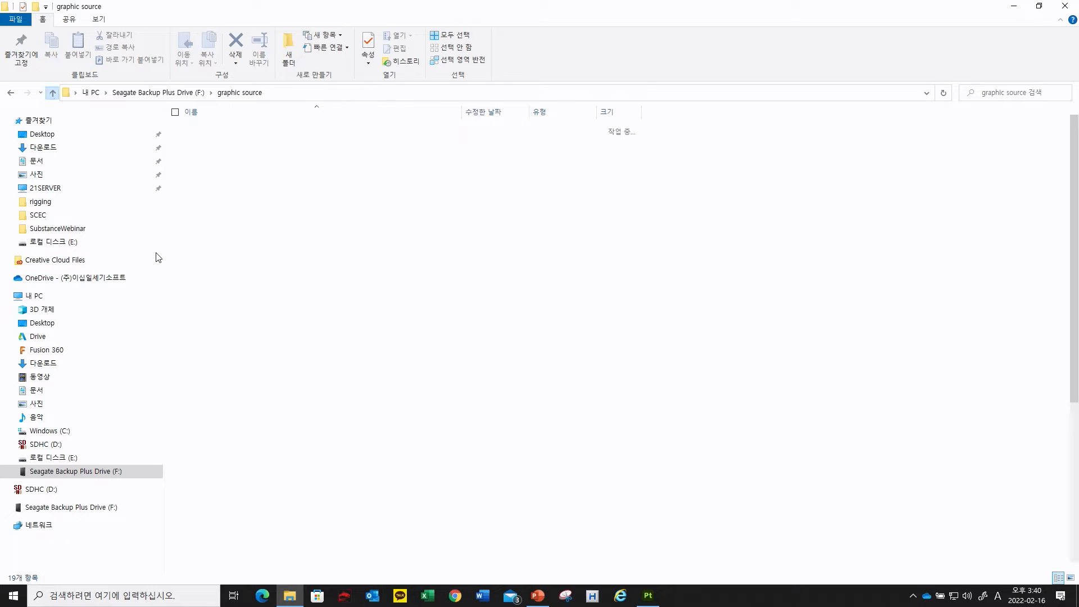
double_click(230, 390)
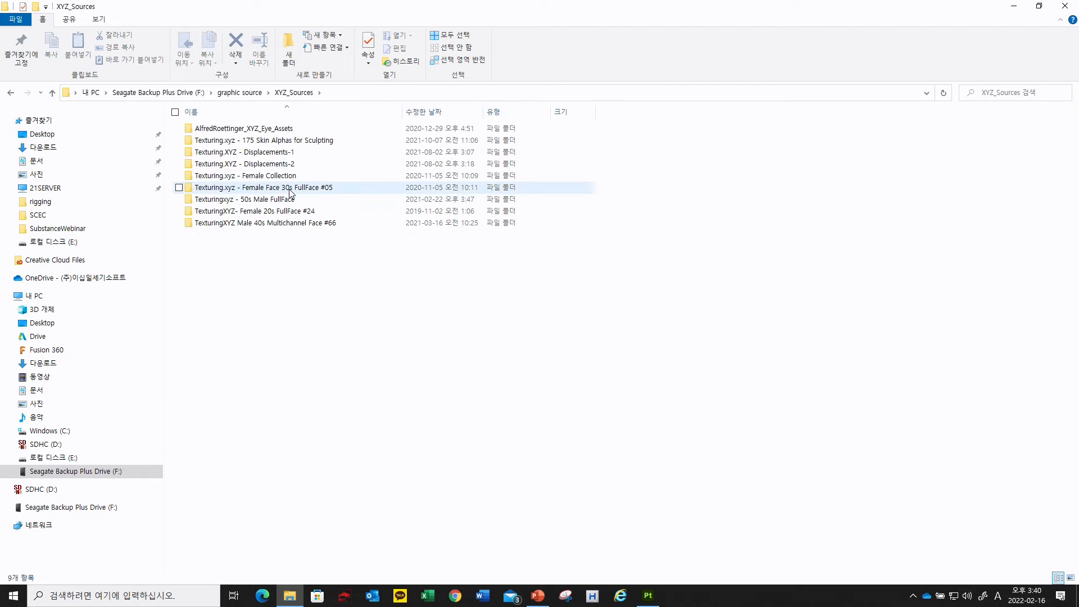
Step: Open the fullface folder under Texturing.xyz - Female Collection, texturingxyz__multichannelfaces_02
double_click(266, 177)
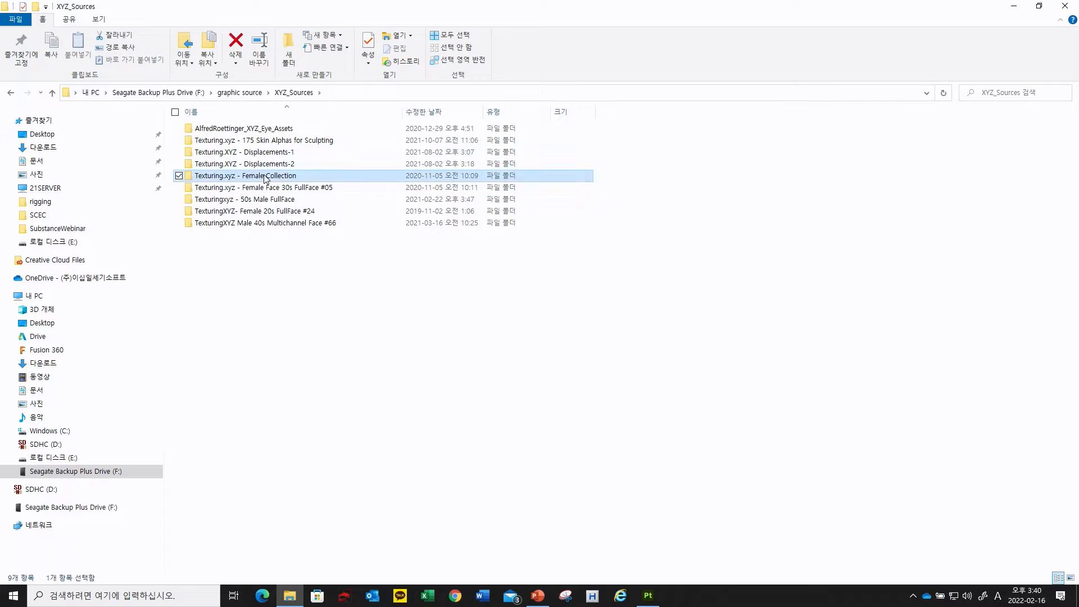
double_click(253, 128)
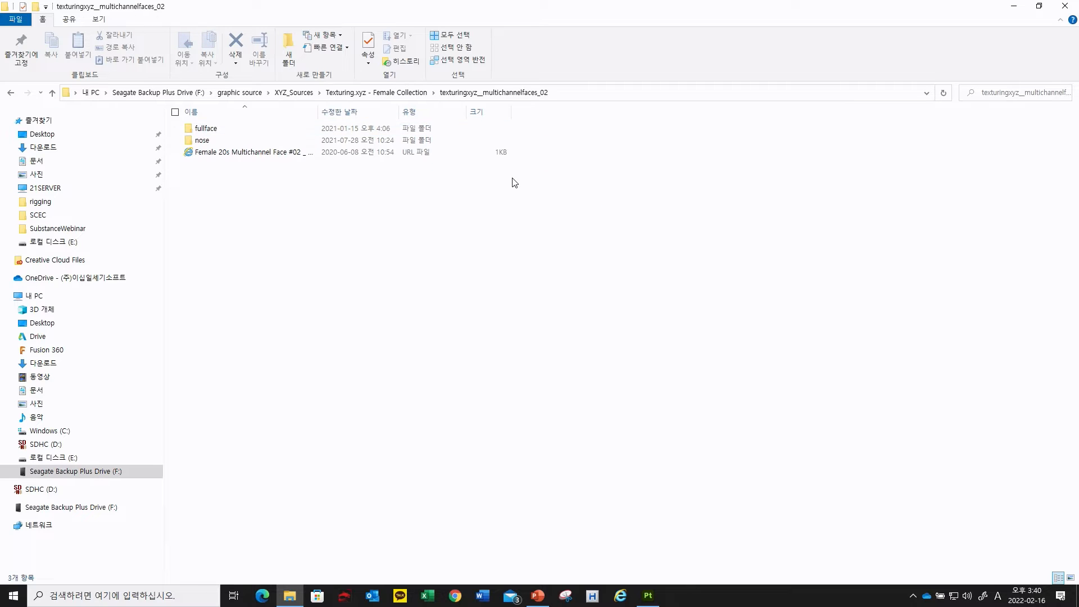
double_click(247, 129)
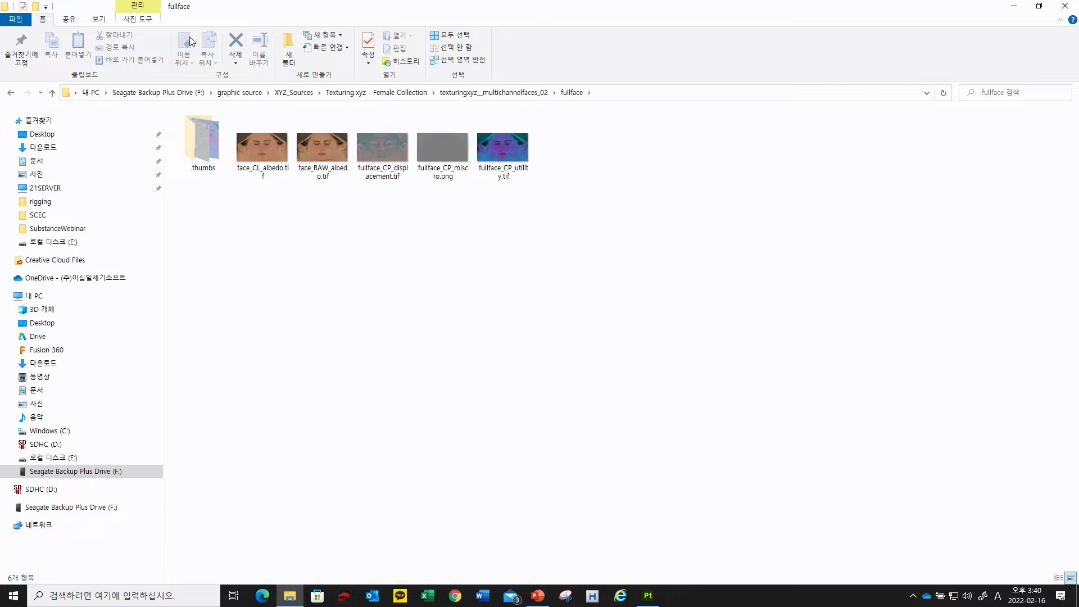
Step: Bring face_CL_albedo.tif and fullface_CP_displacement.tif from the fullface folder into Substance 3D Painter's resource import
mouse_move(96, 7)
left_mouse_down()
mouse_move(99, 35)
mouse_move(451, 168)
mouse_move(392, 150)
left_mouse_up()
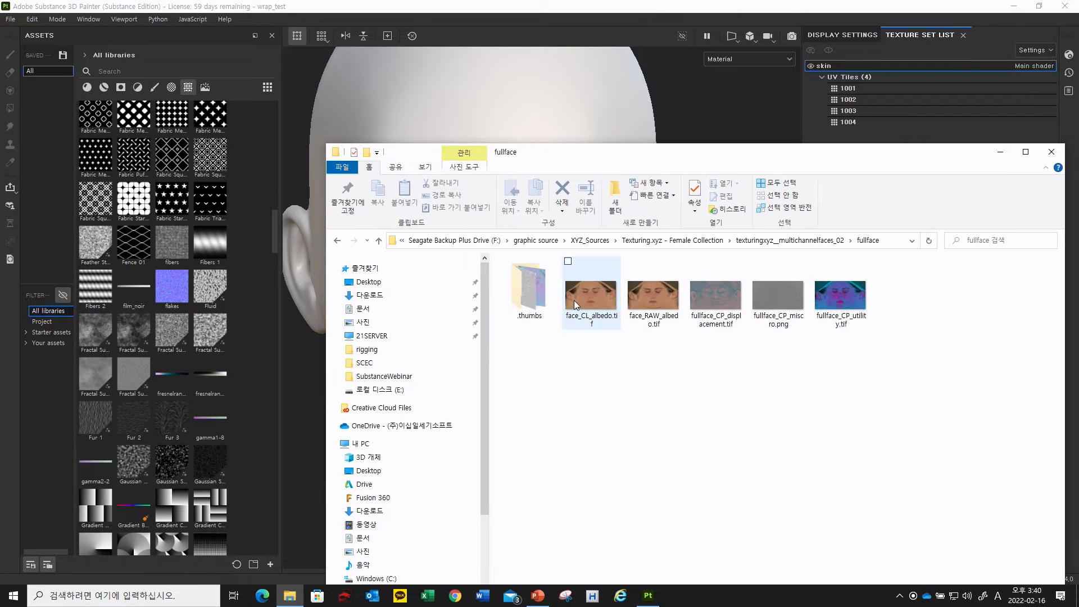
left_click(590, 303)
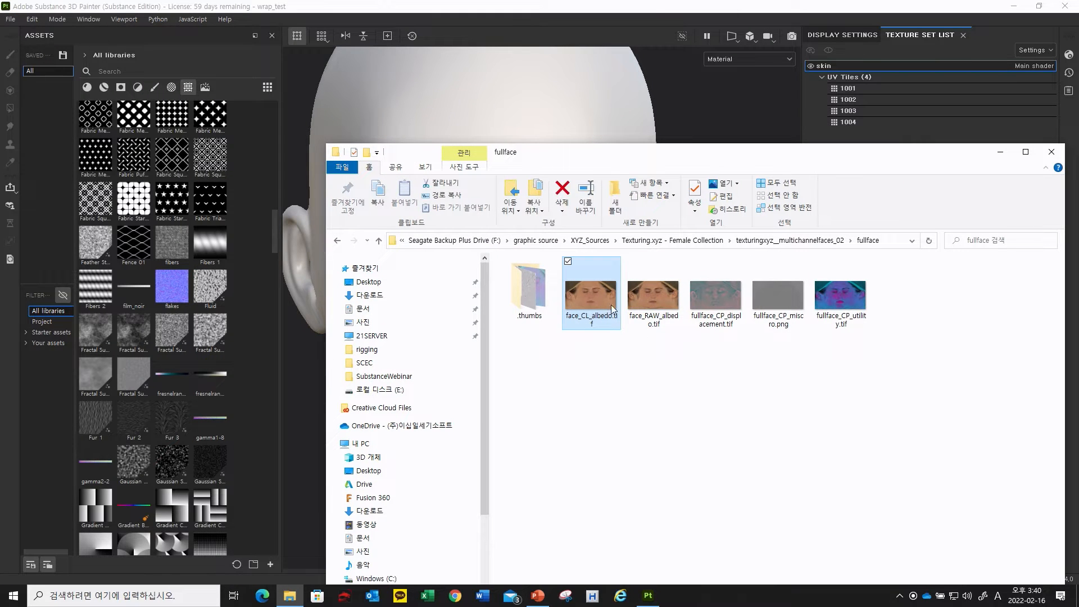
left_click(716, 300, "ctrl")
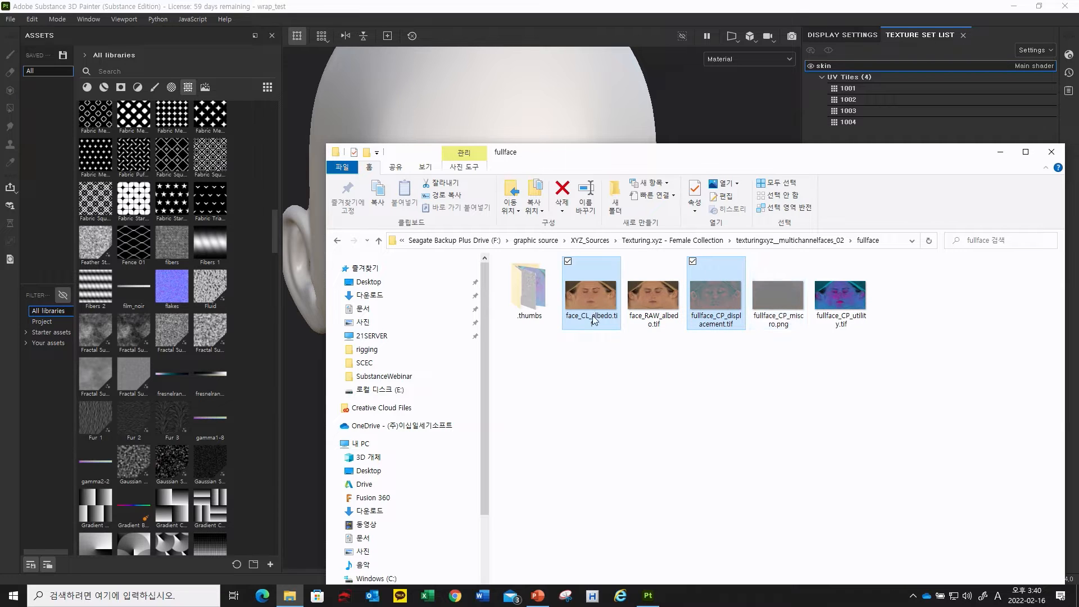
left_click_drag(595, 302, 247, 323)
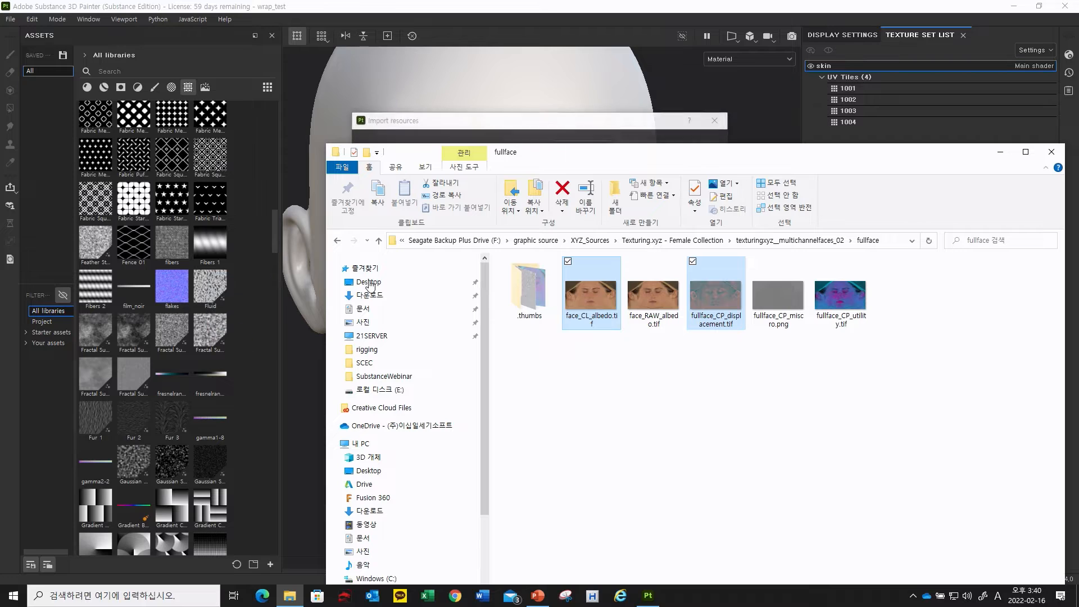
left_click(1001, 151)
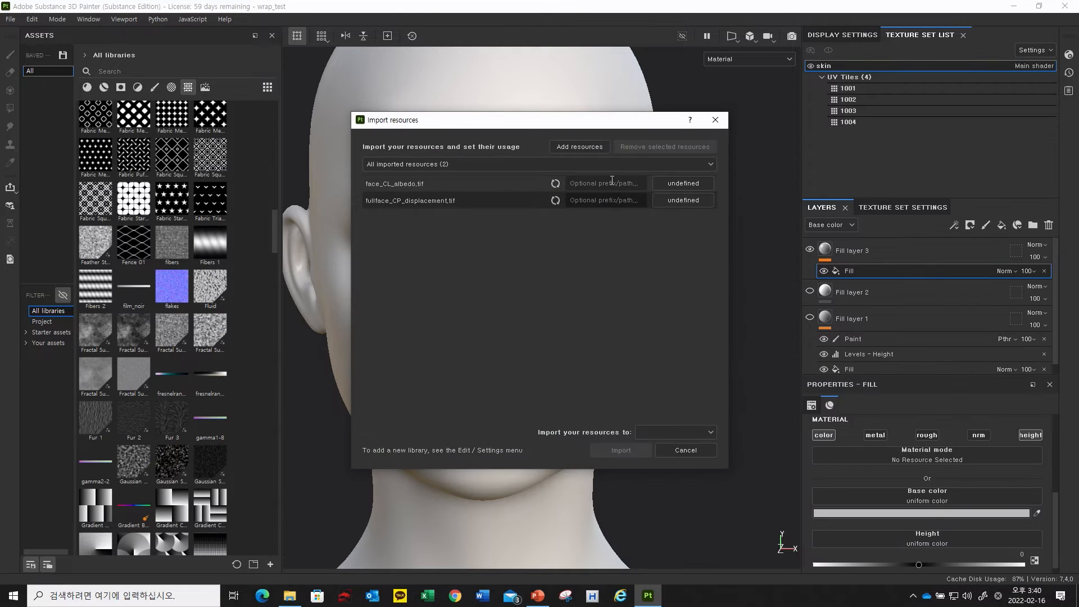
Step: Set both resources' usage to texture and import them into project 'wrap_test'
left_click(695, 185)
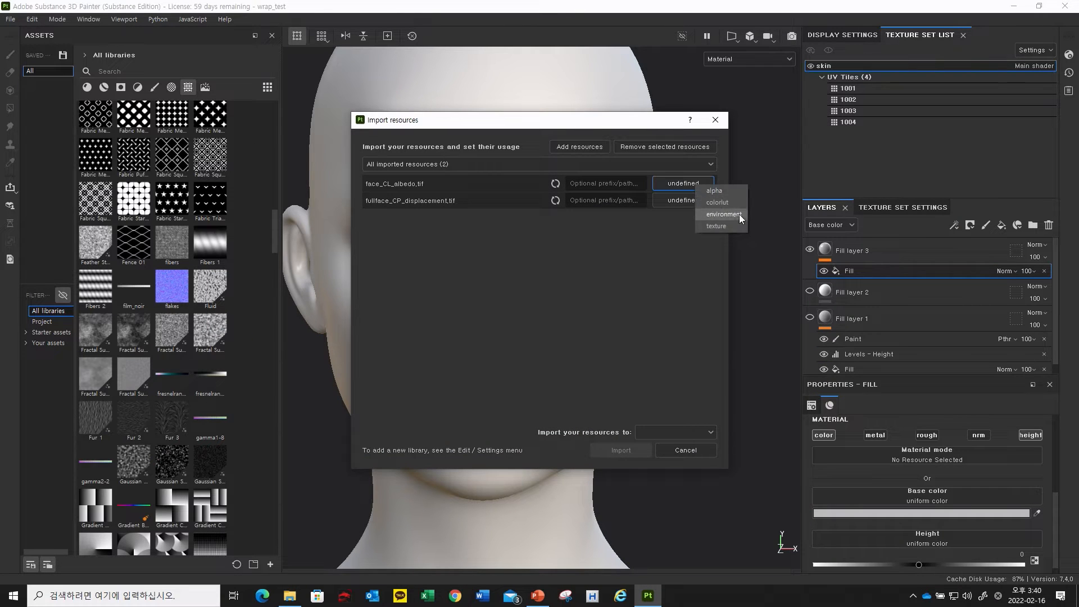
left_click(671, 432)
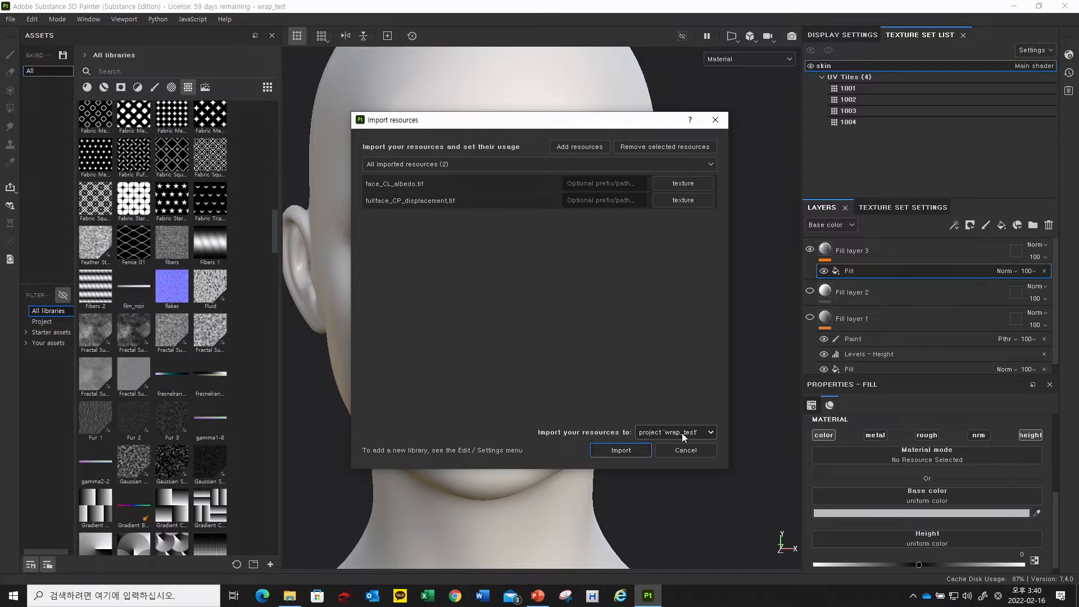
left_click(620, 450)
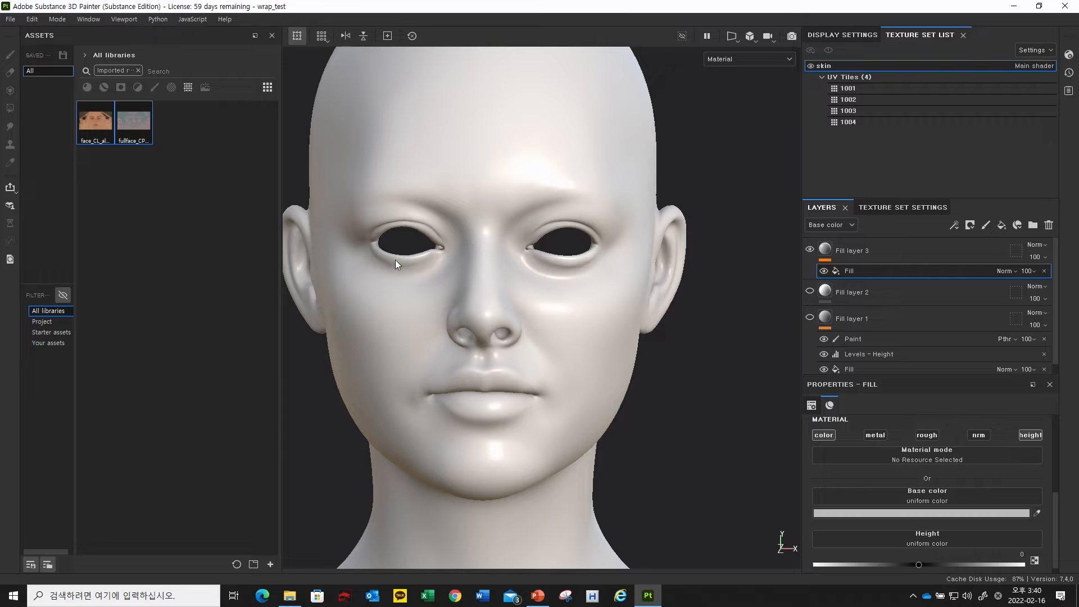
Step: Assign face_CL_albedo to the fill's base color and fullface_CP_displacement to its height
left_click(93, 138)
left_click_drag(94, 120, 923, 494)
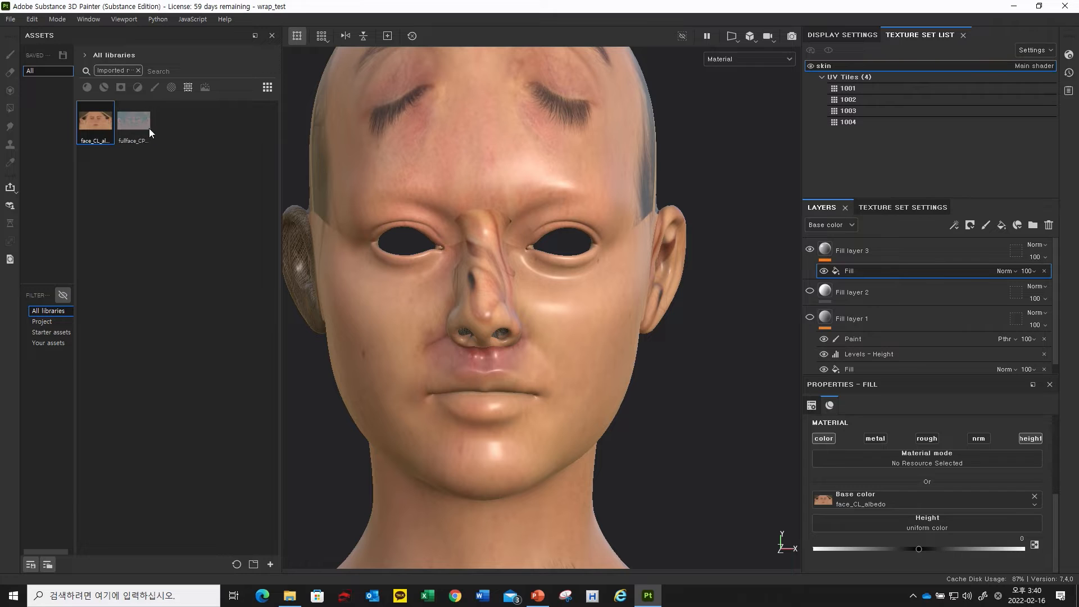
left_click_drag(129, 123, 933, 522)
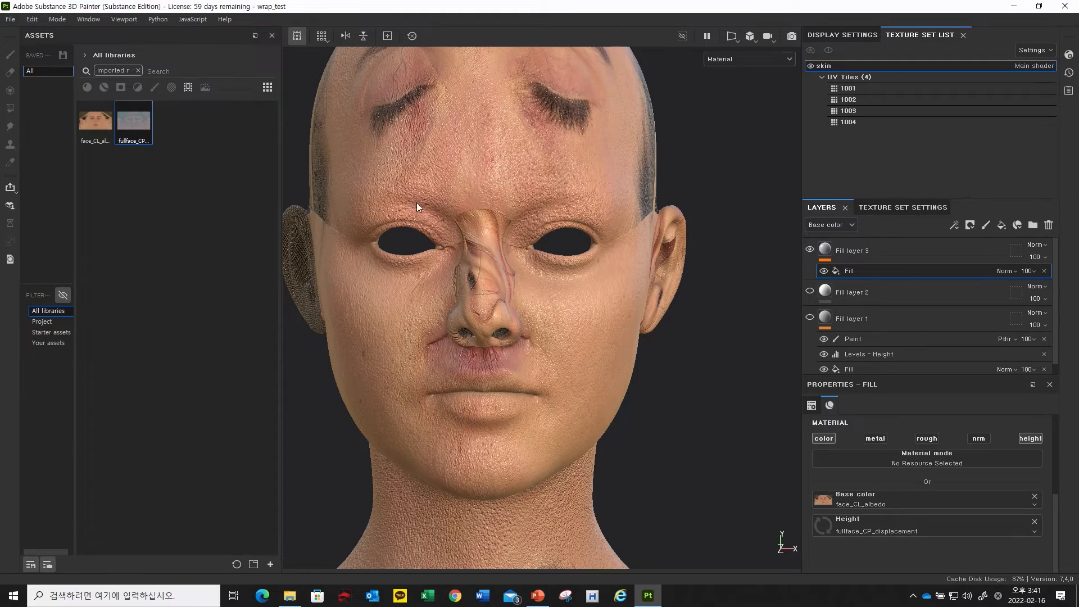
left_click_drag(682, 366, 630, 355, "alt")
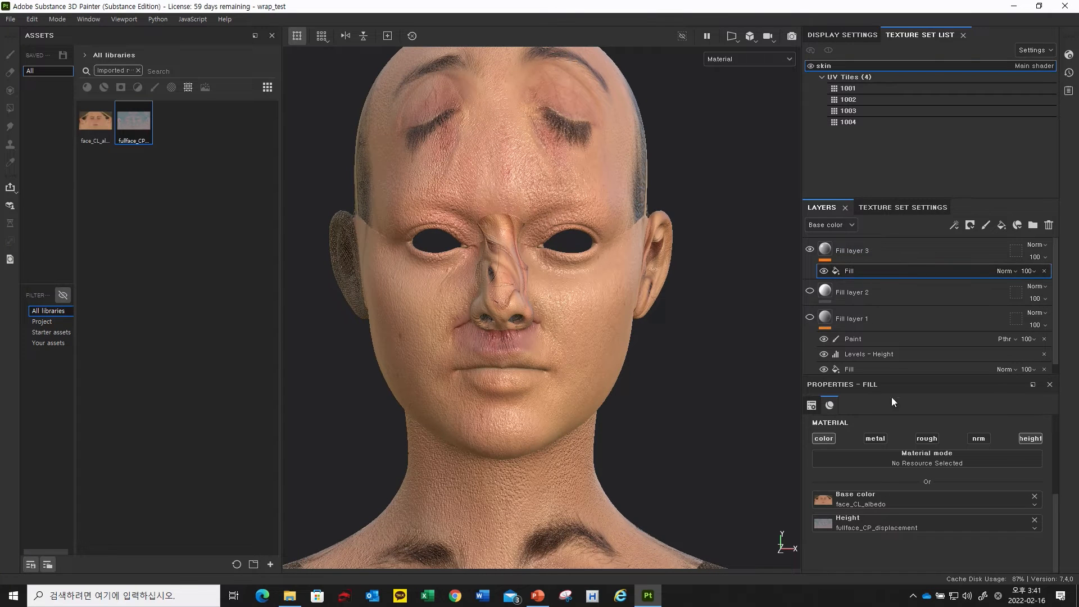
Step: Set the fill effect's projection to Warp projection and bring the whole warp grid around the body into view
scroll(925, 449, "up", 2)
scroll(932, 478, "up", 3)
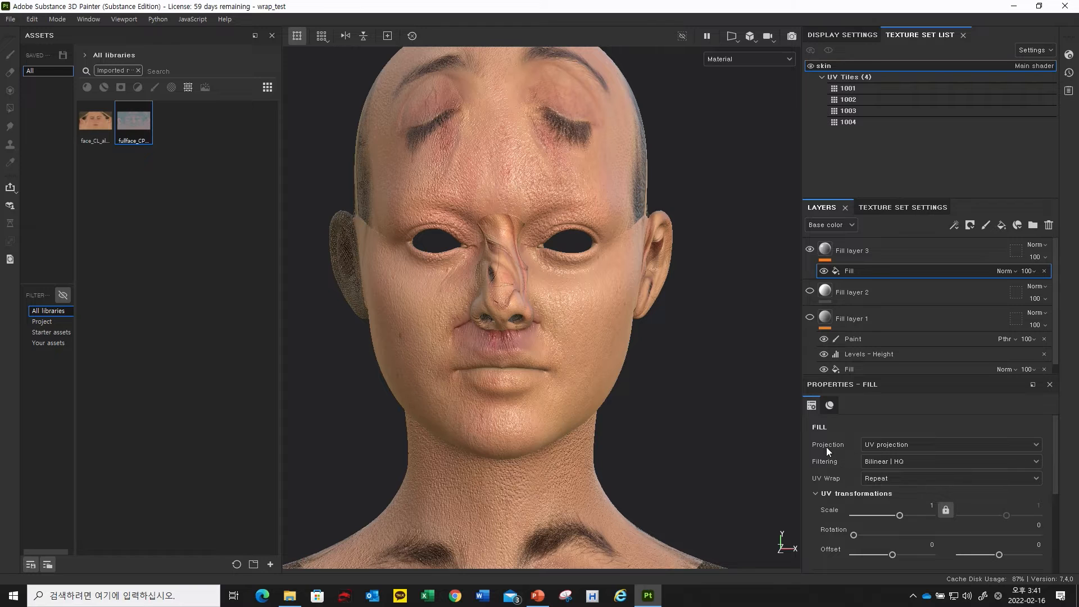
left_click(905, 444)
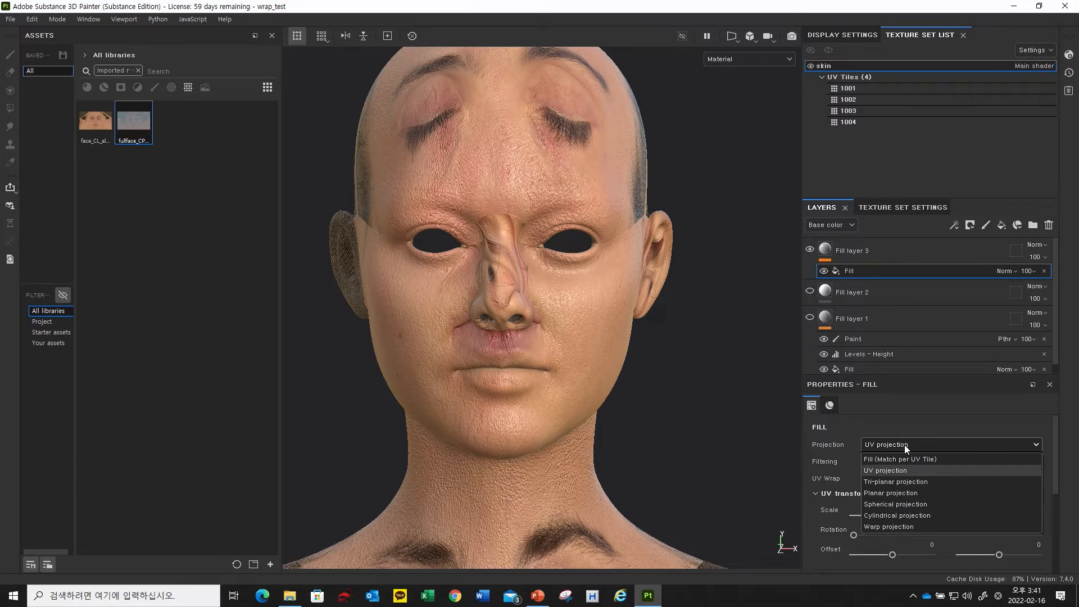
left_click(892, 528)
scroll(593, 353, "down", 10)
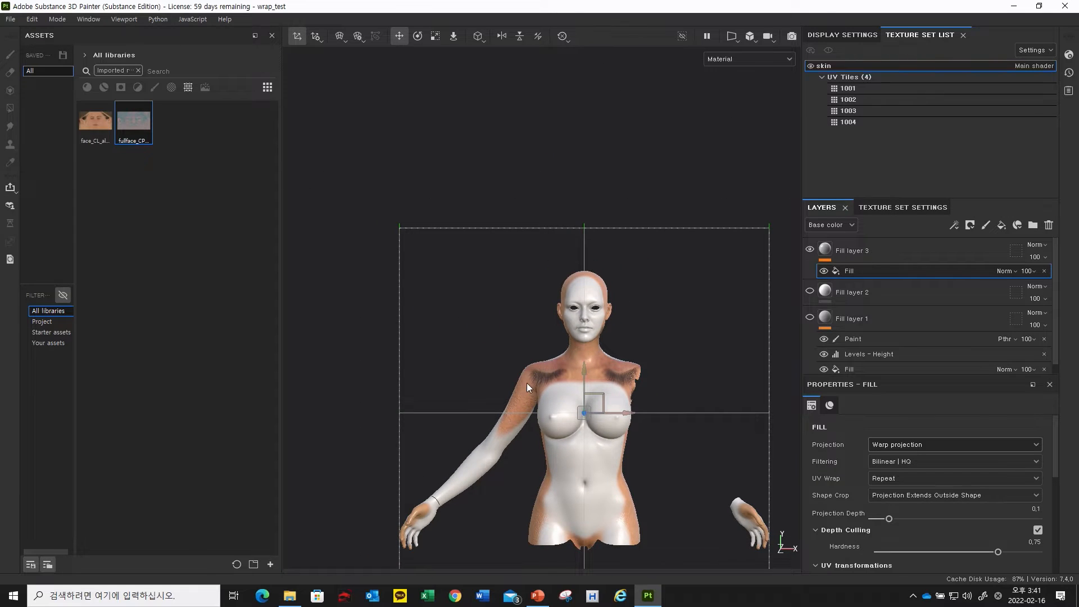
mouse_move(527, 382)
left_mouse_down("alt")
mouse_move(427, 354)
mouse_move(424, 381)
mouse_move(681, 318)
mouse_move(691, 326)
mouse_move(630, 371)
mouse_move(682, 356)
mouse_move(470, 286)
left_mouse_up("alt")
left_click_drag(518, 305, 599, 341, "alt")
left_click_drag(749, 262, 662, 367, "alt")
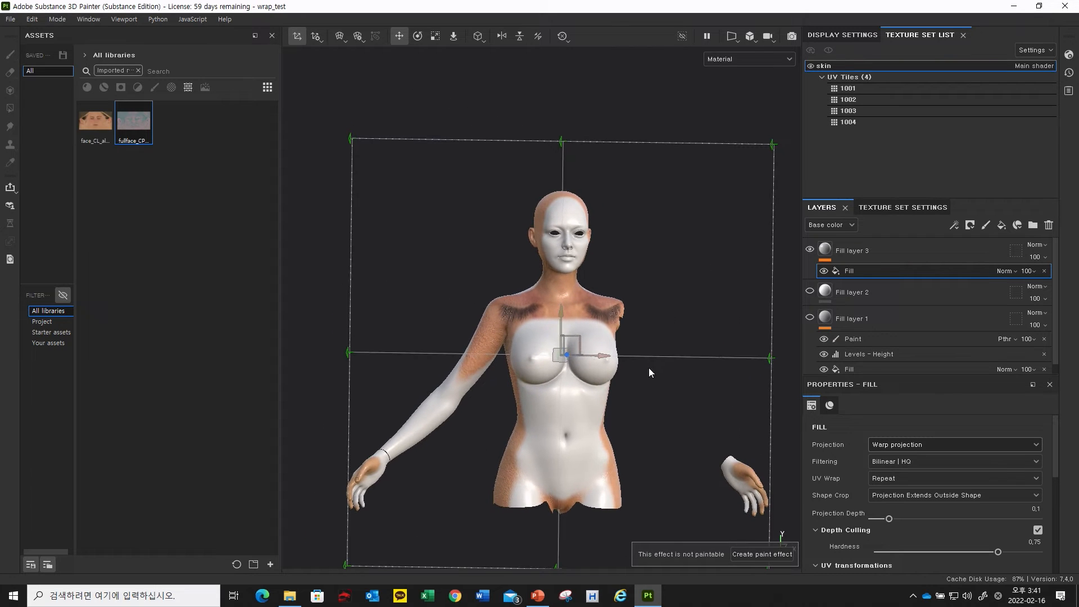
Step: Raise the warp projection from the torso until it is centred on the head, viewed from the front
mouse_move(579, 340)
left_mouse_down()
mouse_move(602, 336)
mouse_move(580, 335)
left_mouse_up()
key("ctrl+z")
mouse_move(658, 134)
left_mouse_down("alt")
mouse_move(643, 143)
mouse_move(649, 197)
mouse_move(628, 252)
mouse_move(668, 316)
mouse_move(547, 443)
mouse_move(553, 231)
mouse_move(655, 386)
mouse_move(501, 356)
mouse_move(566, 267)
mouse_move(652, 369)
mouse_move(631, 330)
mouse_move(687, 274)
mouse_move(629, 337)
mouse_move(690, 327)
mouse_move(642, 386)
mouse_move(629, 367)
mouse_move(659, 267)
mouse_move(506, 106)
mouse_move(558, 337)
left_mouse_up("alt")
left_click_drag(509, 289, 569, 364, "alt")
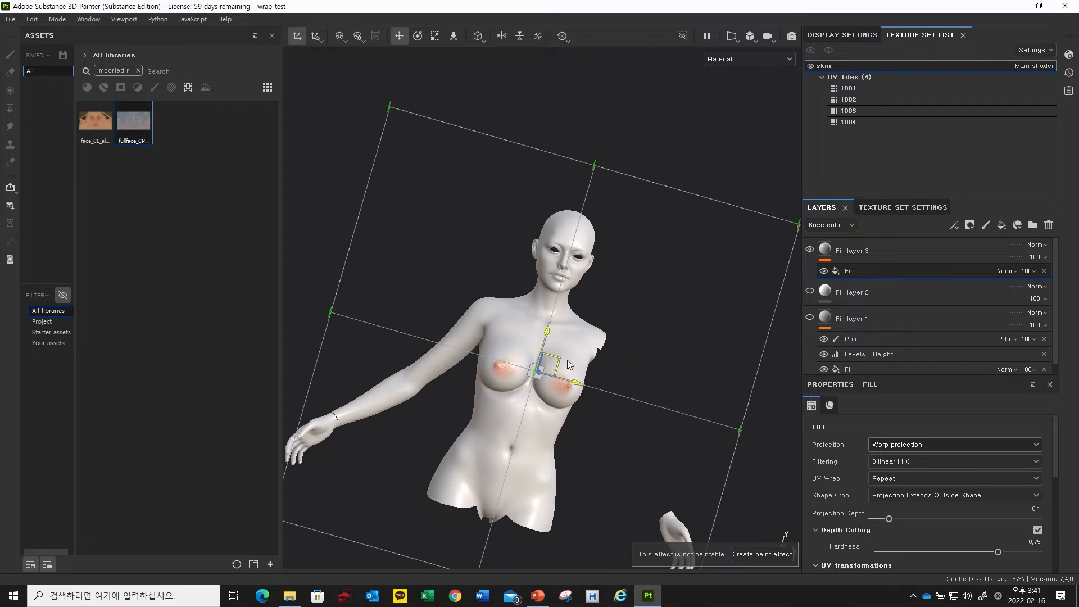
middle_click_drag(569, 364, 632, 341, "alt")
left_click_drag(632, 341, 594, 355, "alt")
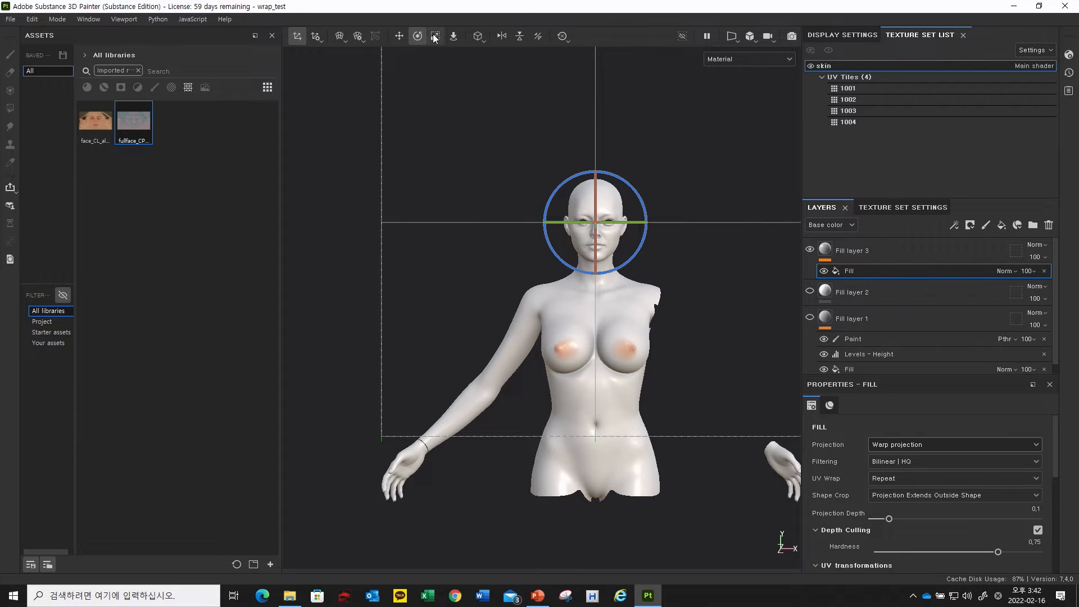
Step: Scale the warp projection down uniformly in height and width until it just frames the head
mouse_move(646, 217)
left_mouse_down()
mouse_move(652, 229)
mouse_move(645, 192)
mouse_move(653, 209)
left_mouse_up()
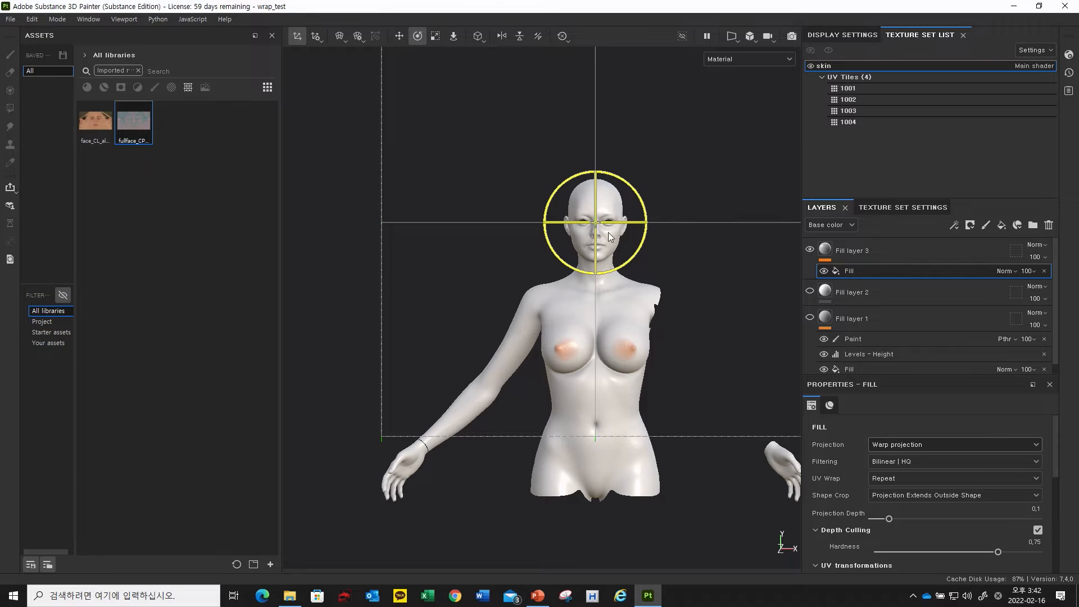
key("r")
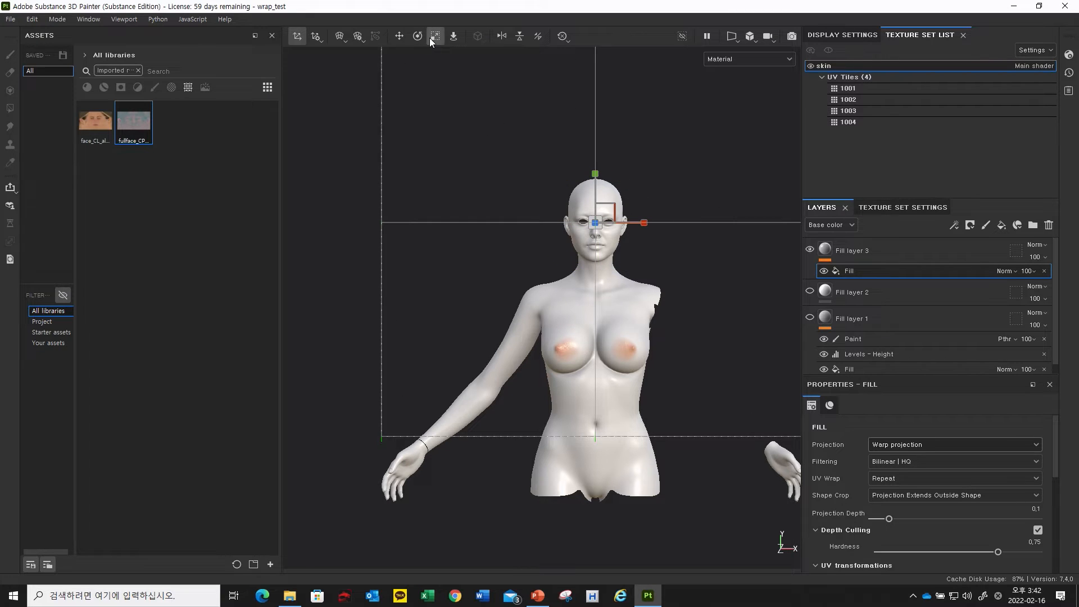
left_click_drag(619, 206, 507, 322)
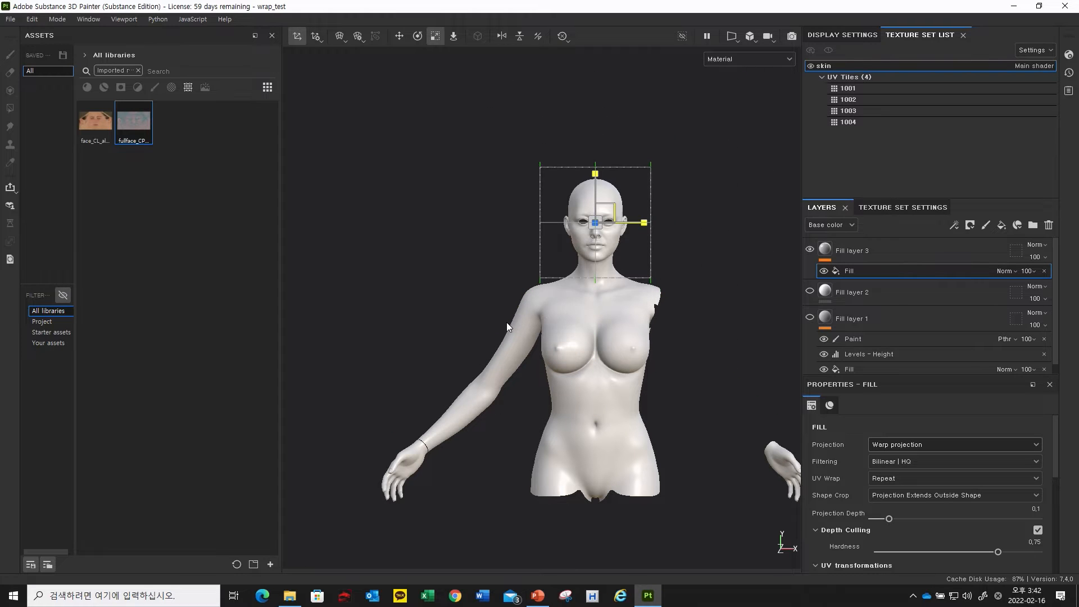
Step: Reposition the warp over the face and shrink it further so the projected features approach the model's eyes, nose and mouth
scroll(620, 250, "up", 4)
left_click_drag(599, 272, 670, 262, "alt")
key("w")
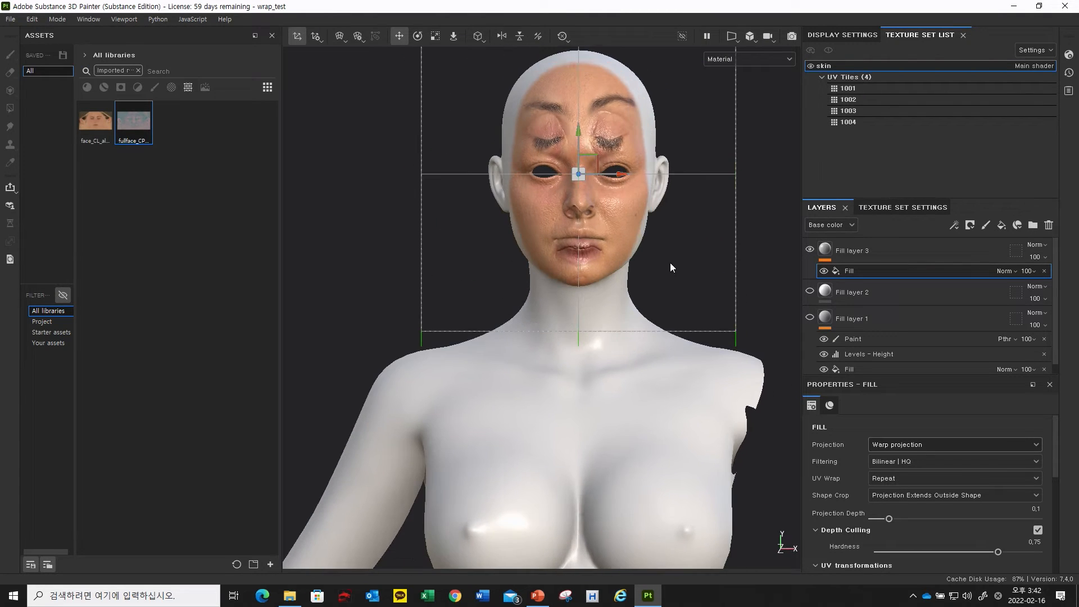
scroll(666, 267, "up", 3)
middle_click_drag(661, 271, 676, 383, "alt")
right_click_drag(676, 383, 662, 373, "alt")
left_click_drag(595, 238, 468, 400)
key("e")
key("r")
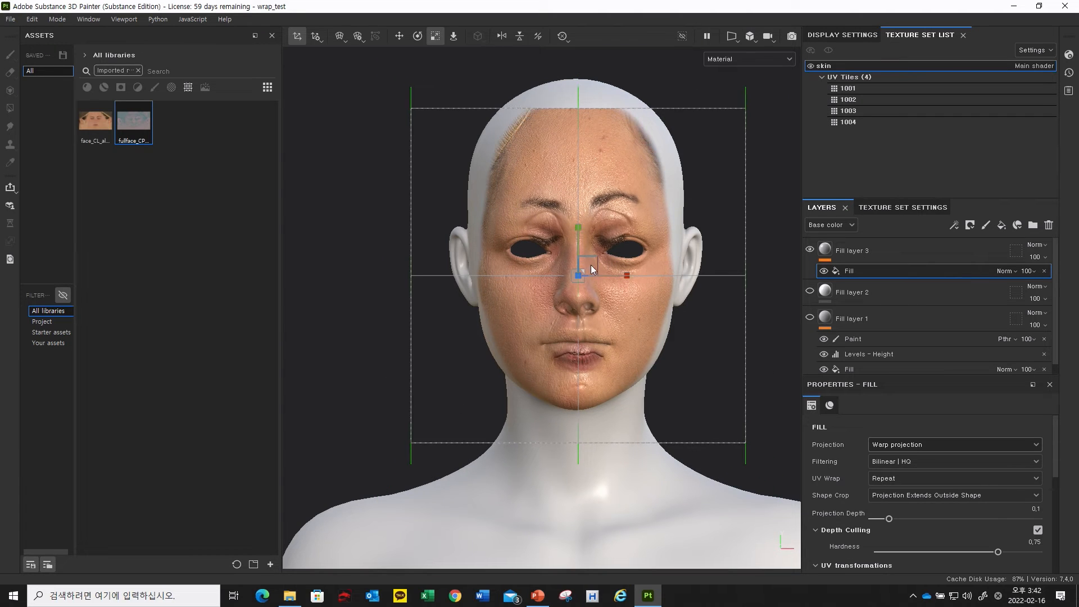
left_click_drag(593, 265, 560, 291)
key("w")
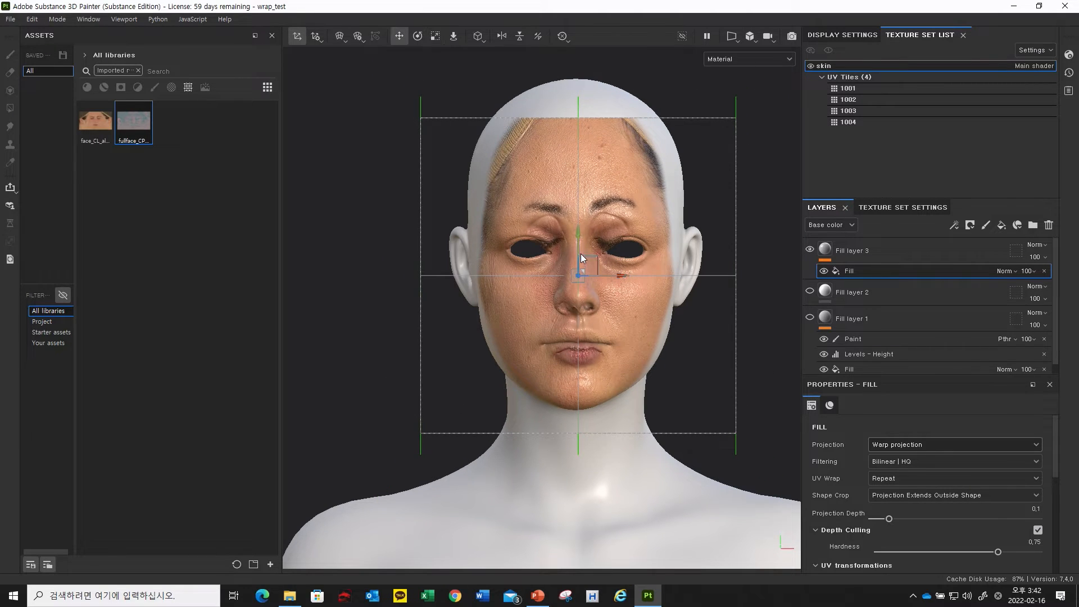
Step: Adjust the warp's vertical position and stretch it horizontally so the projected eyes and mouth match the model's width
left_click_drag(578, 243, 578, 243)
scroll(597, 292, "up", 5)
middle_click_drag(610, 278, 618, 273, "alt")
mouse_move(584, 219)
left_mouse_down()
mouse_move(579, 228)
mouse_move(578, 217)
left_mouse_up()
key("e")
key("r")
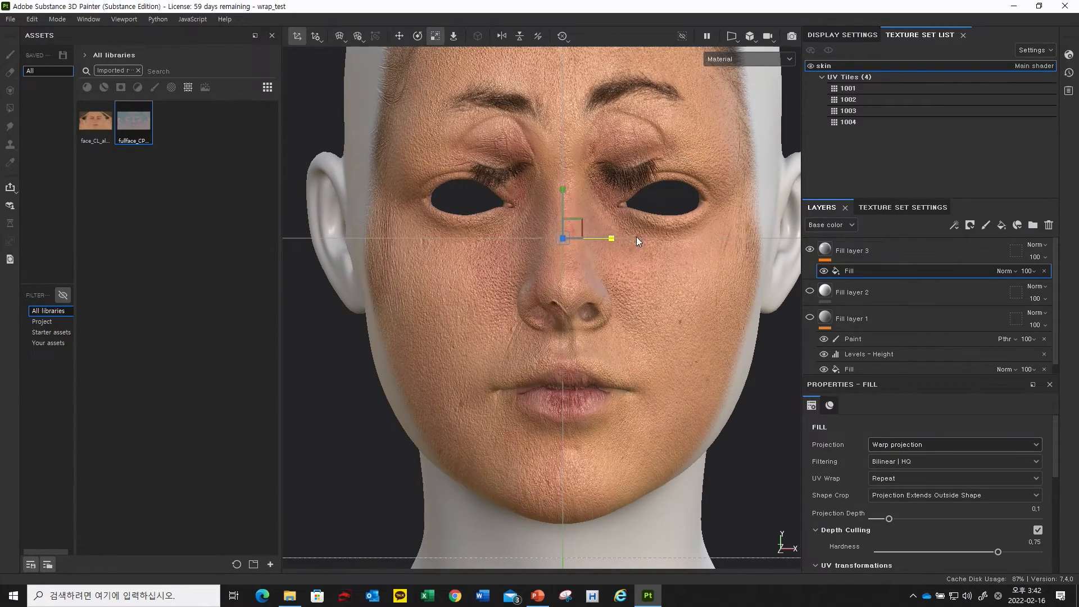
left_click_drag(662, 244, 913, 241)
key("w")
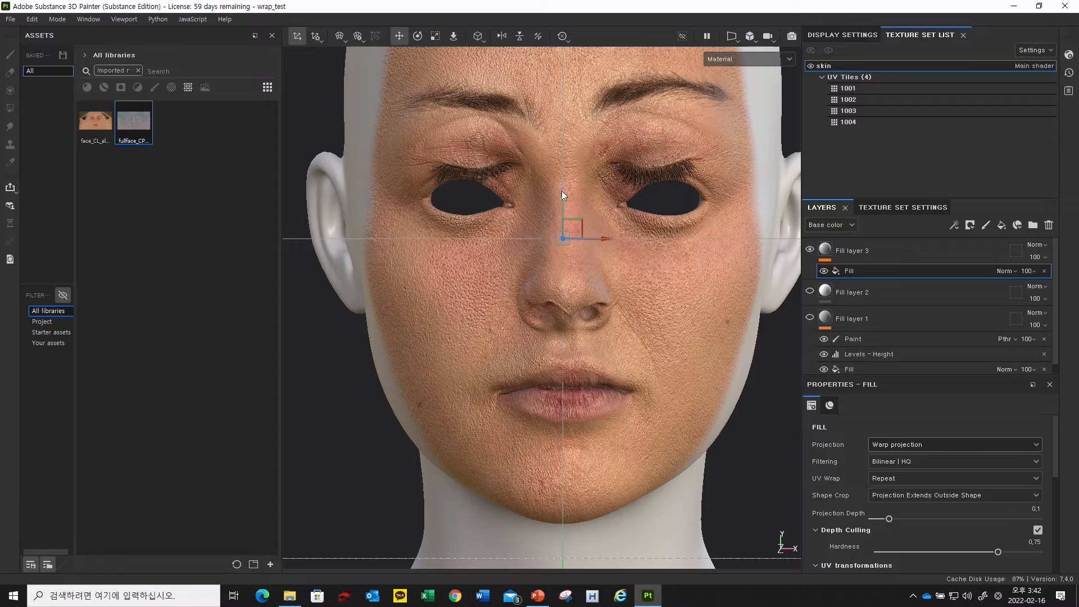
Step: Nudge the warp slightly down and sideways to centre the projected face on the nose bridge
left_click_drag(562, 190, 561, 196)
key("e")
key("w")
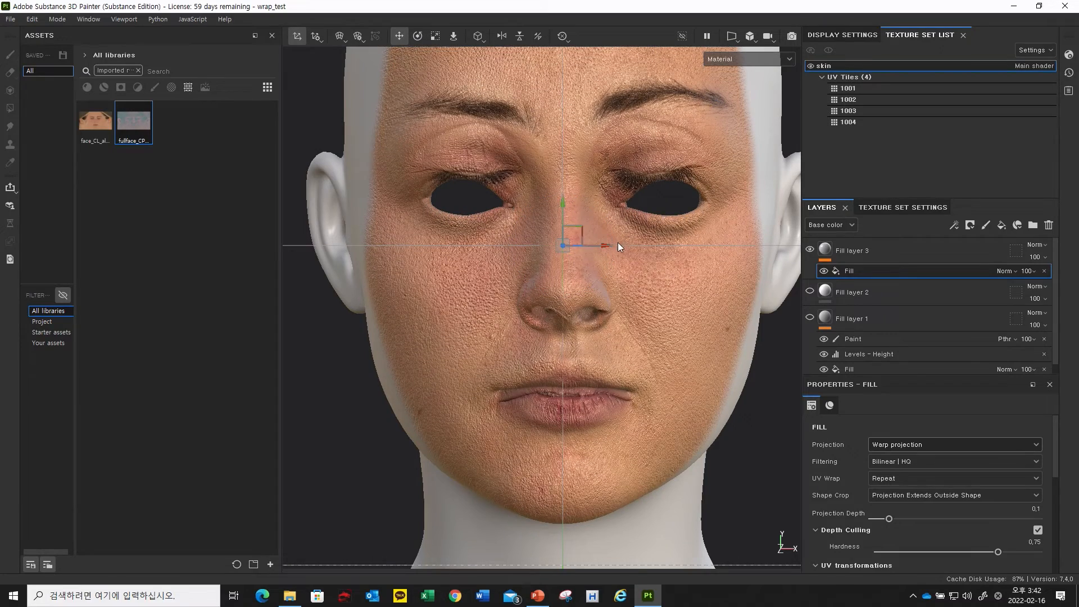
left_click_drag(608, 244, 605, 244)
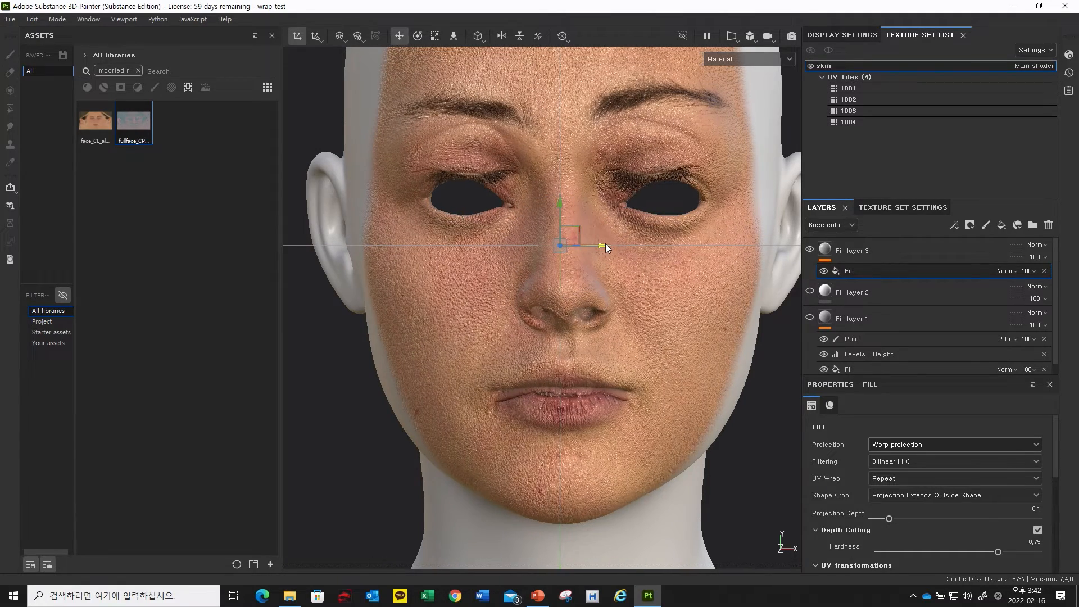
Step: Shrink the warp slightly and lower it so the projected eyelids and lips fit the modelled eyes and mouth
left_click(556, 210)
left_click_drag(558, 210, 523, 252)
key("r")
key("w")
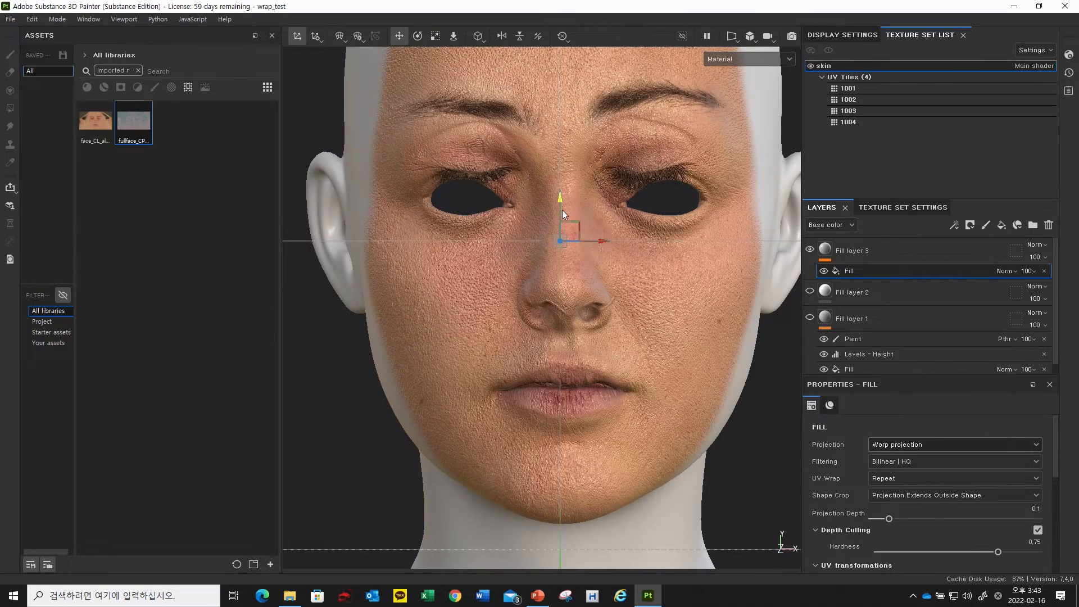
left_click_drag(562, 214, 562, 223)
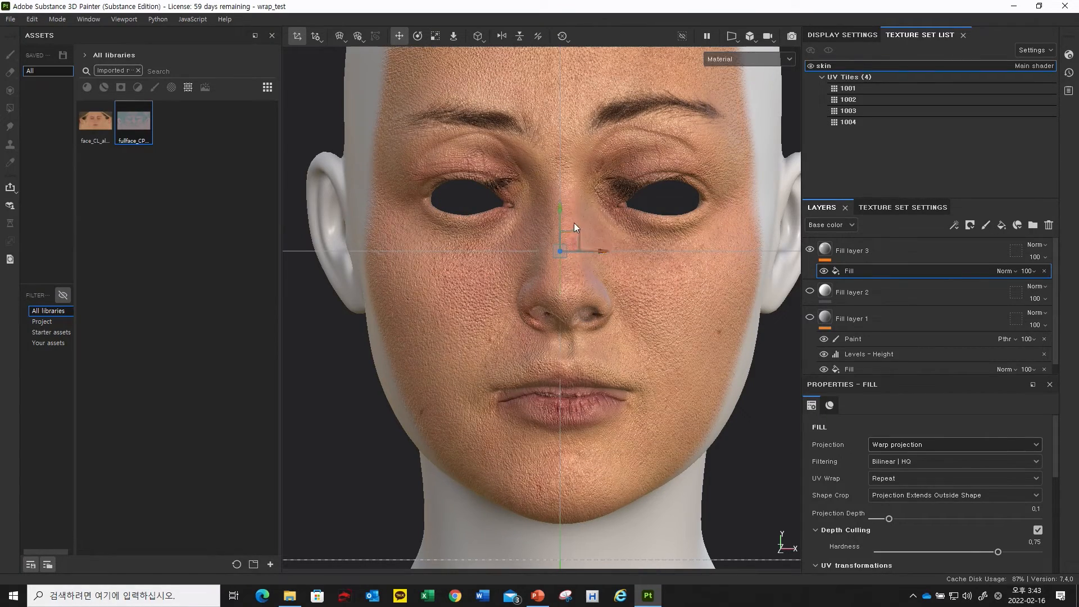
key("e")
key("r")
left_click_drag(577, 235, 561, 214)
key("w")
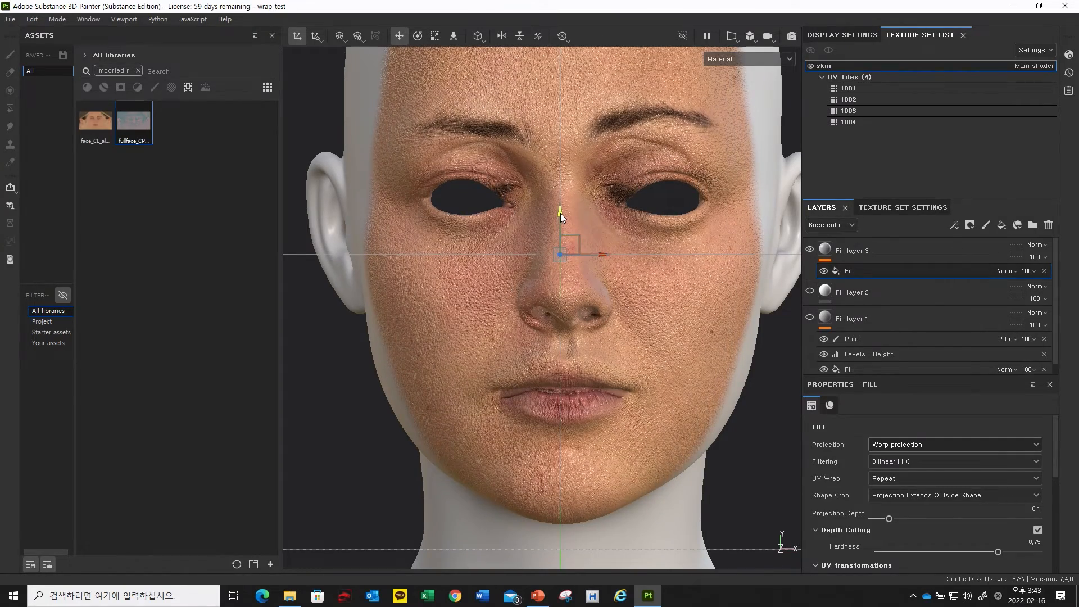
Step: Widen the warp slightly along its horizontal axis and fine-tune its height on the face
key("r")
left_click_drag(575, 243, 829, 257)
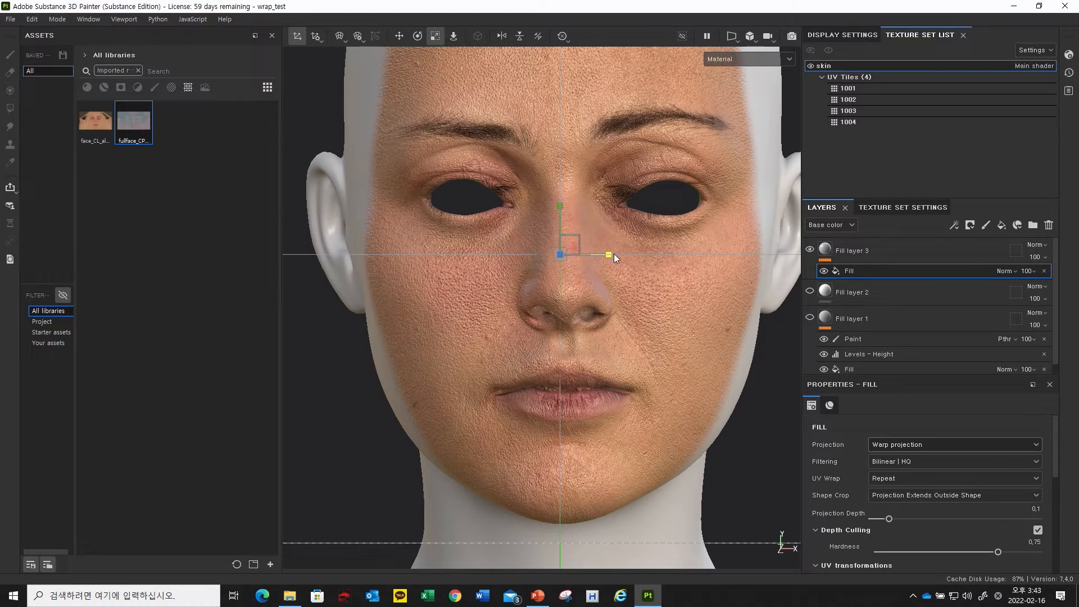
key("w")
left_click_drag(560, 219, 558, 217)
Step: Examine how the projected skin texture fits the eyes, nose, mouth and sides of the head from several angles
scroll(576, 292, "down", 1)
scroll(577, 291, "down", 1)
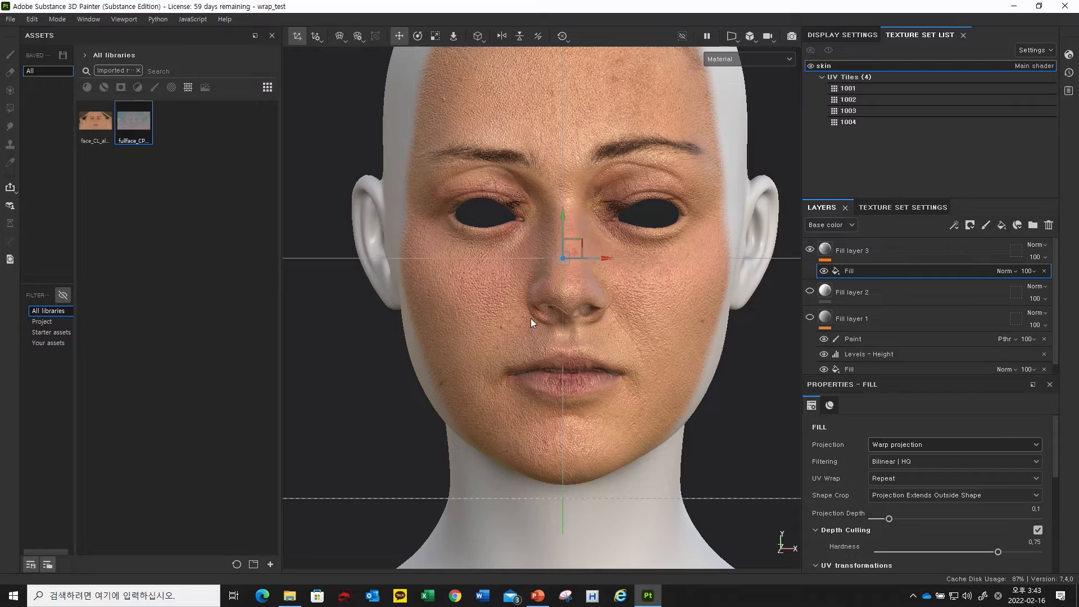
left_click_drag(557, 280, 655, 302, "alt")
left_click_drag(525, 340, 566, 341, "alt")
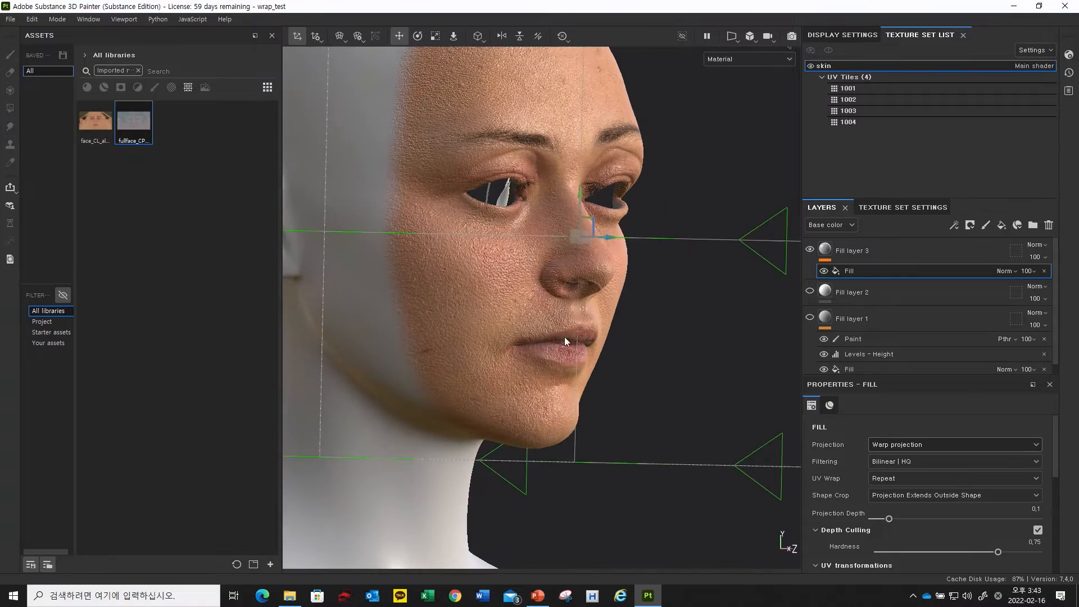
mouse_move(531, 245)
left_mouse_down("alt")
mouse_move(531, 214)
mouse_move(514, 234)
mouse_move(548, 240)
left_mouse_up("alt")
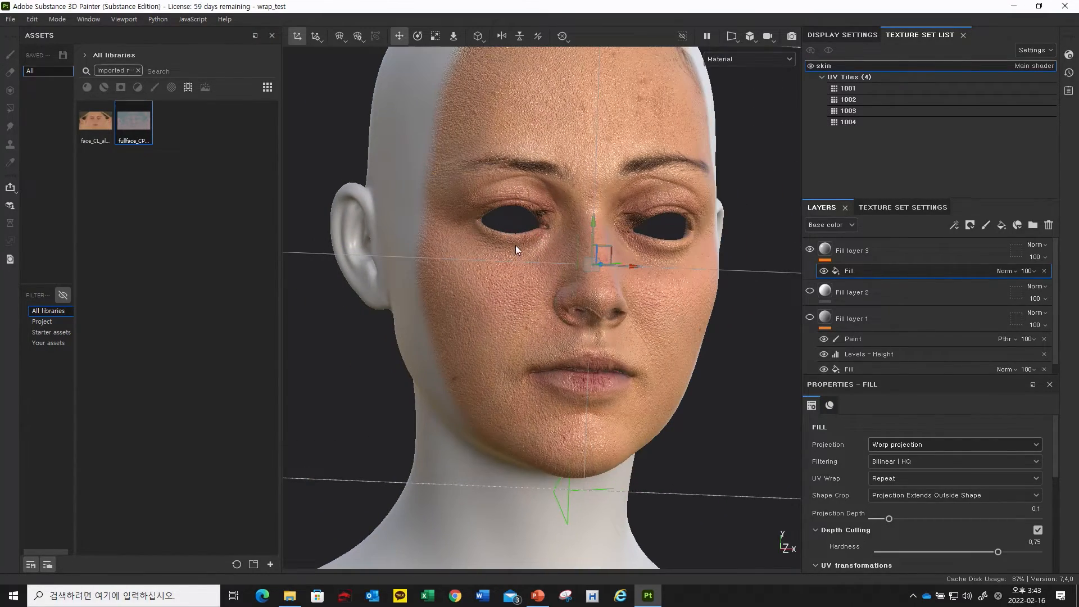
left_click_drag(539, 161, 653, 190, "alt")
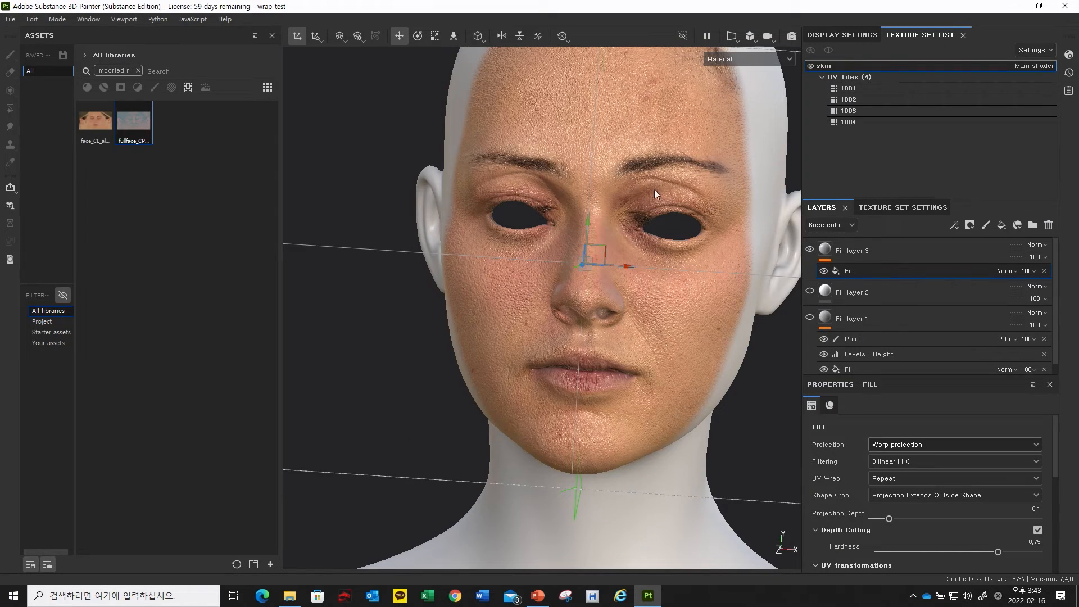
left_click_drag(599, 308, 590, 382, "alt")
left_click_drag(568, 347, 555, 306, "alt")
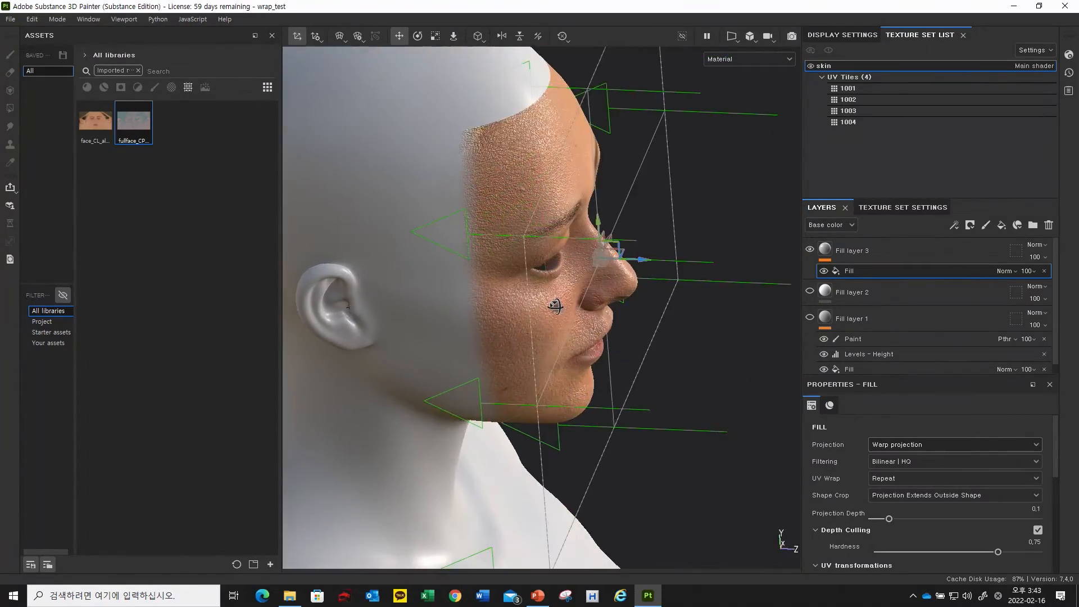
left_click(299, 39)
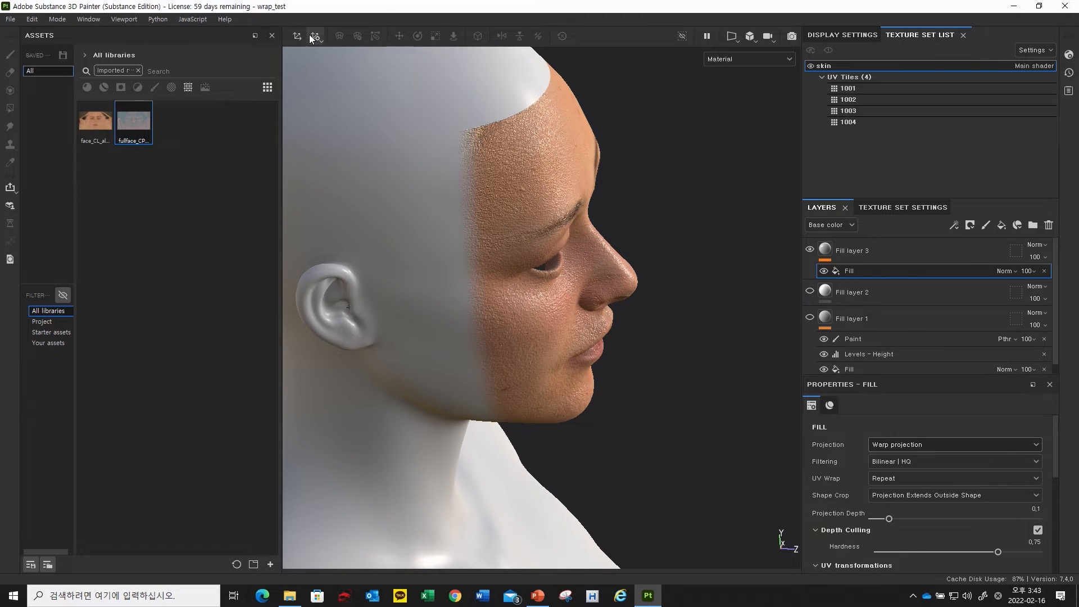
left_click(314, 38)
left_click(297, 38)
left_click_drag(595, 255, 320, 96, "alt")
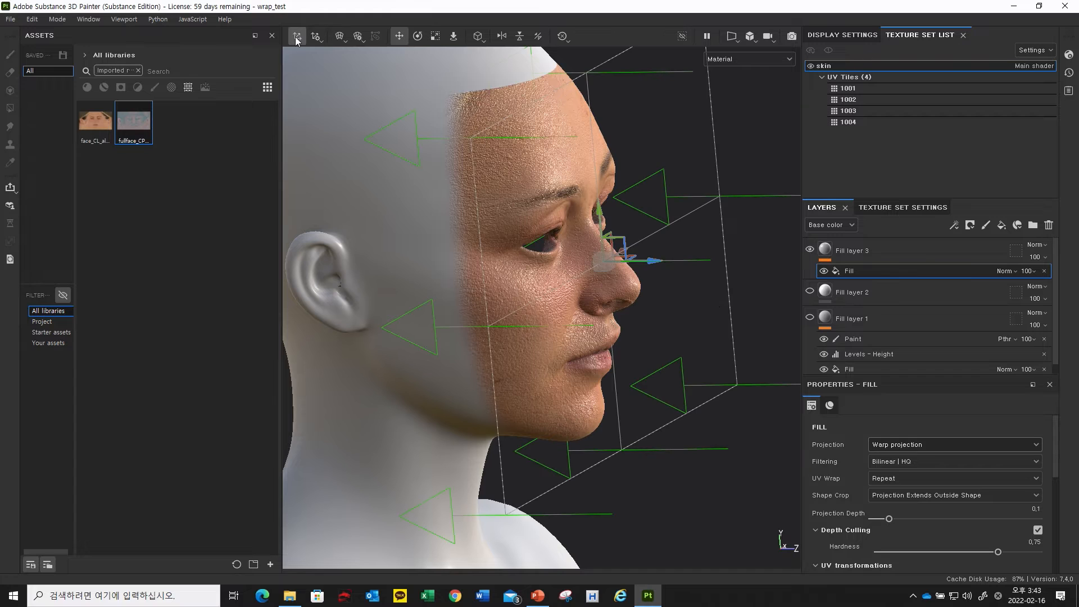
left_click_drag(565, 228, 306, 51, "alt")
Step: Try different manipulator settings, with grid steps at 0.15 and angle steps at 48, and undo the last changes
left_click(317, 37)
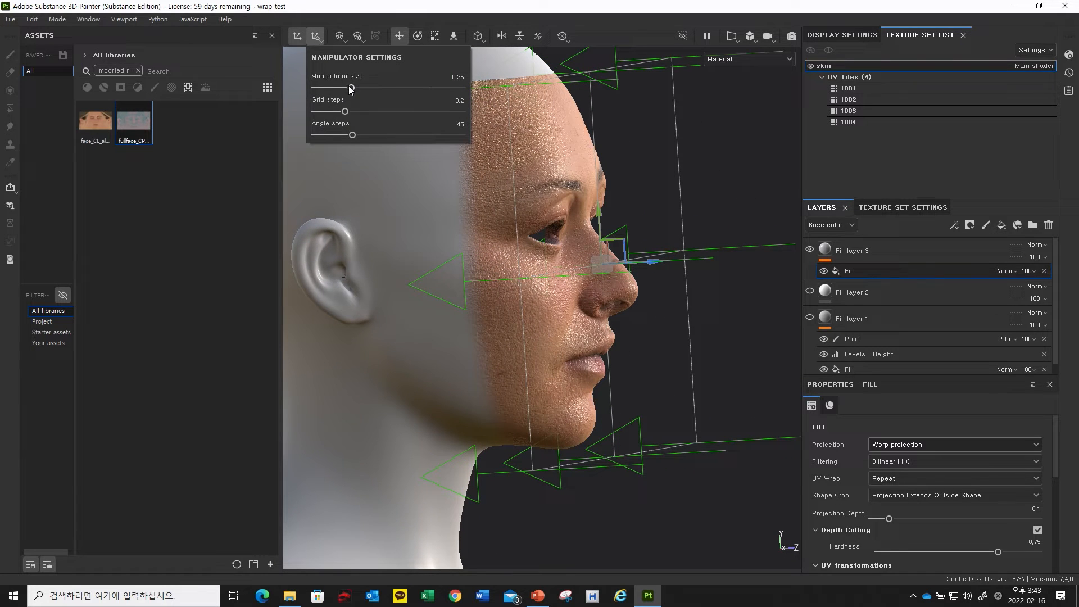
mouse_move(351, 89)
left_mouse_down()
mouse_move(368, 90)
mouse_move(339, 89)
mouse_move(351, 91)
left_mouse_up()
left_click_drag(379, 137, 450, 214, "alt")
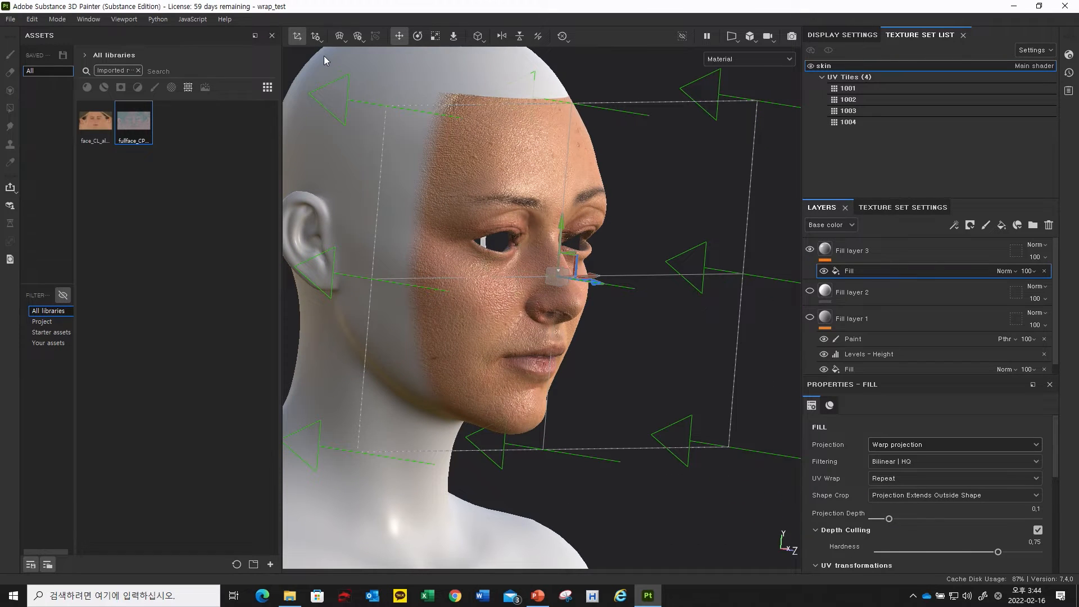
left_click(316, 38)
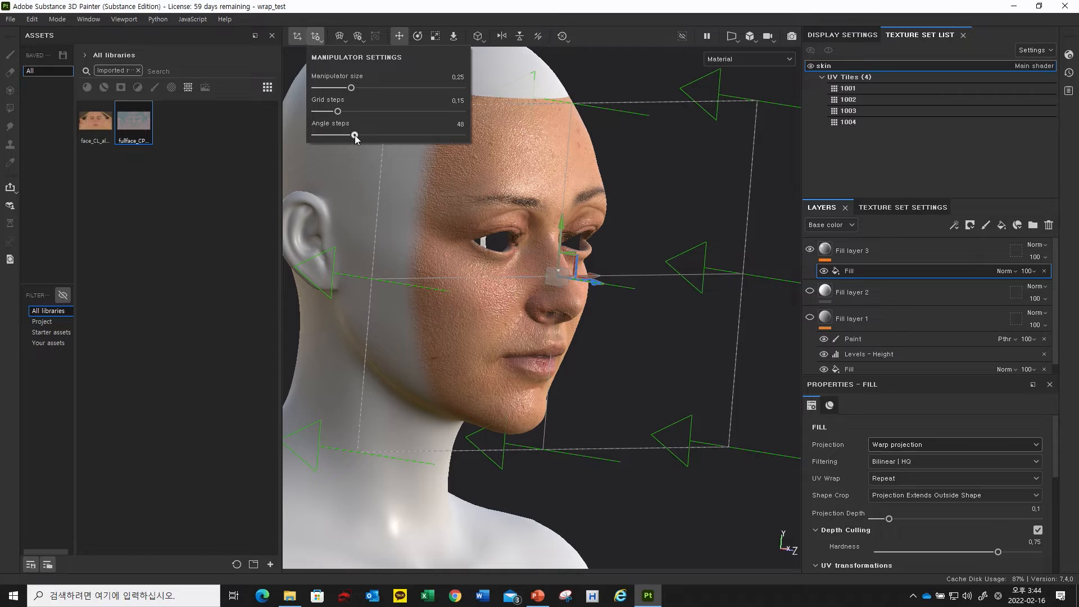
left_click_drag(337, 112, 345, 115)
left_click_drag(499, 197, 477, 191, "alt")
key("ctrl+z")
key("ctrl+z")
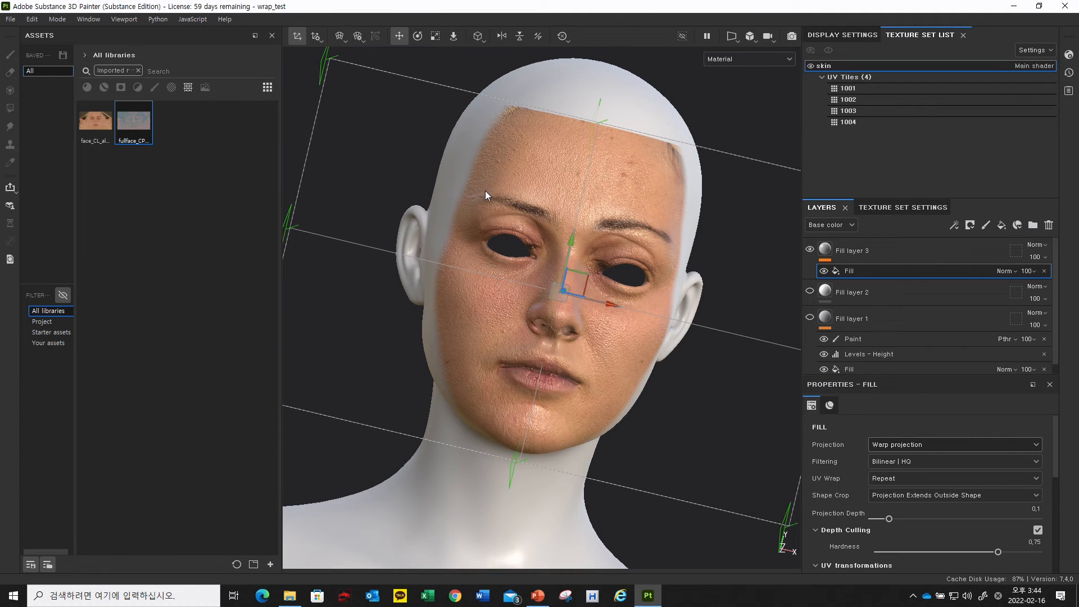
Step: Subdivide the warp grid into 4 rows and 4 columns
left_click_drag(485, 190, 545, 237, "alt")
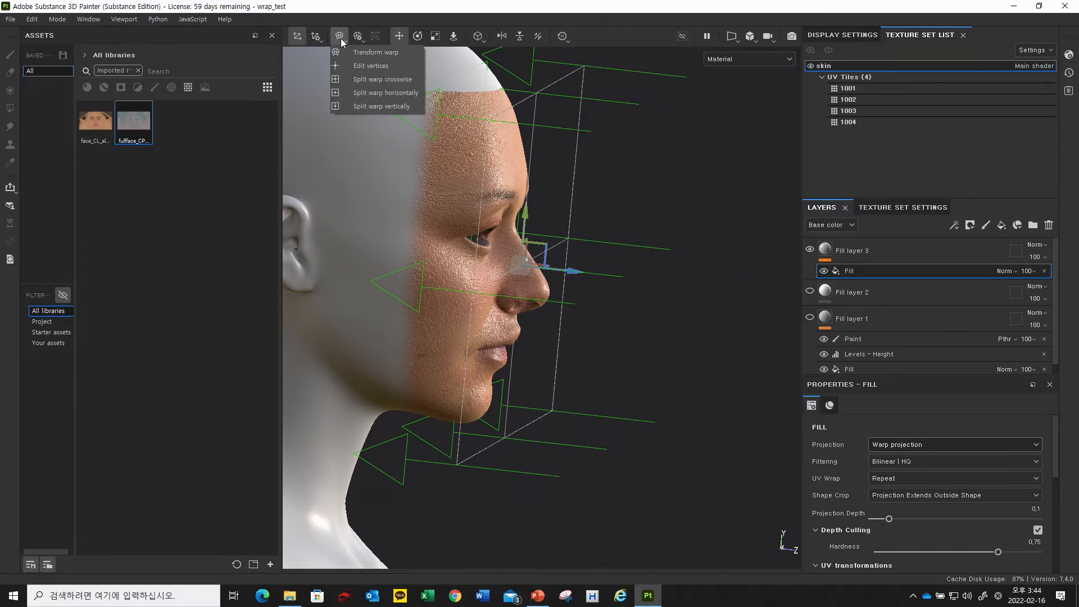
left_click(359, 37)
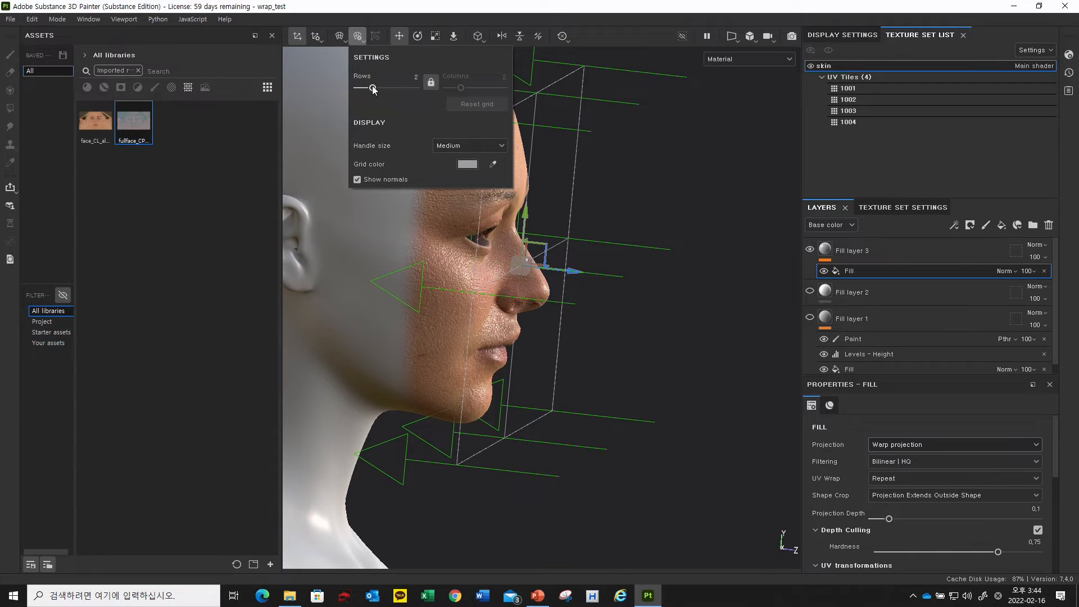
left_click_drag(375, 87, 383, 89)
left_click_drag(677, 247, 557, 229, "alt")
left_click(359, 37)
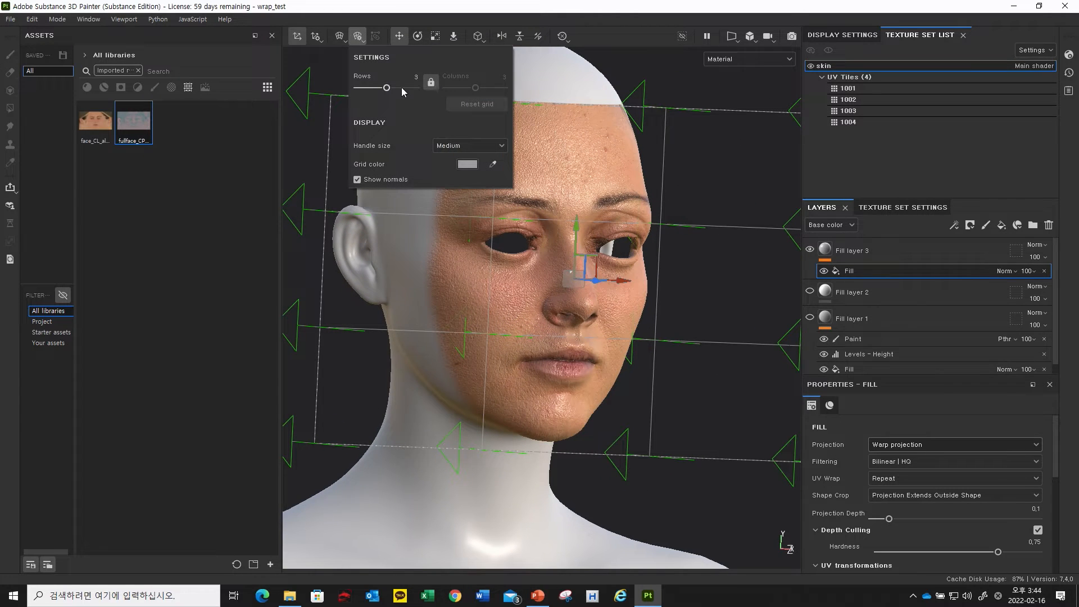
mouse_move(387, 89)
left_mouse_down()
mouse_move(400, 90)
mouse_move(378, 86)
mouse_move(397, 88)
left_mouse_up()
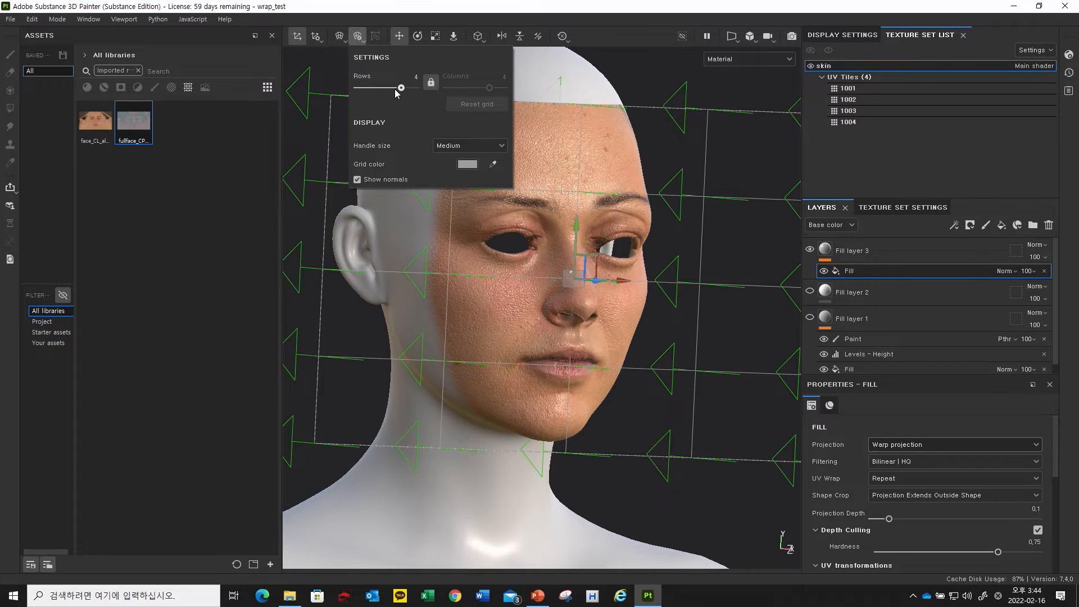
left_click_drag(641, 297, 589, 322, "alt")
left_click_drag(505, 288, 549, 401, "alt")
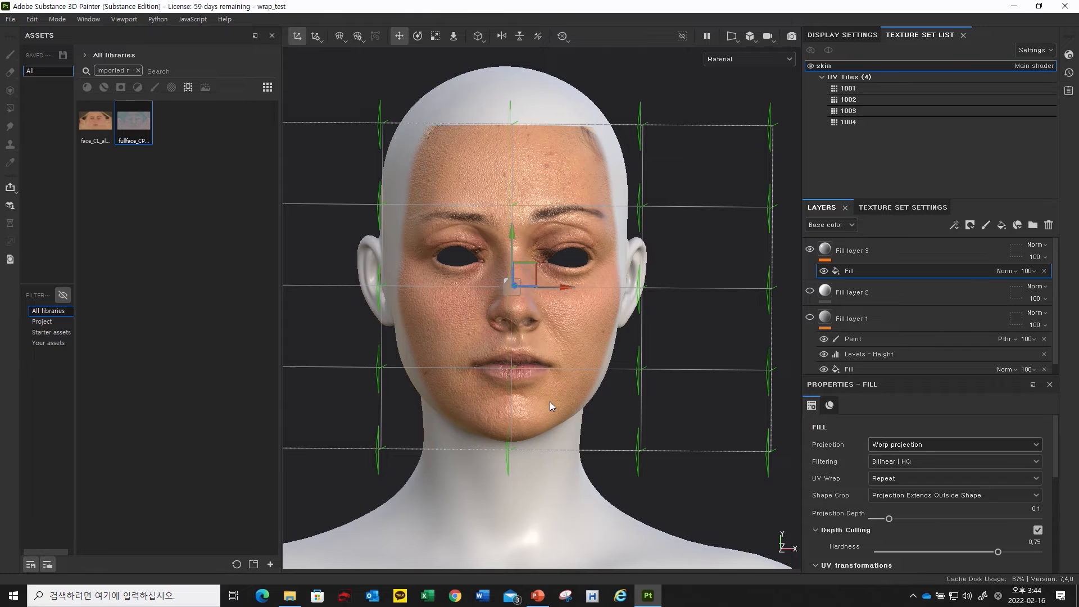
left_click_drag(591, 254, 461, 163, "alt")
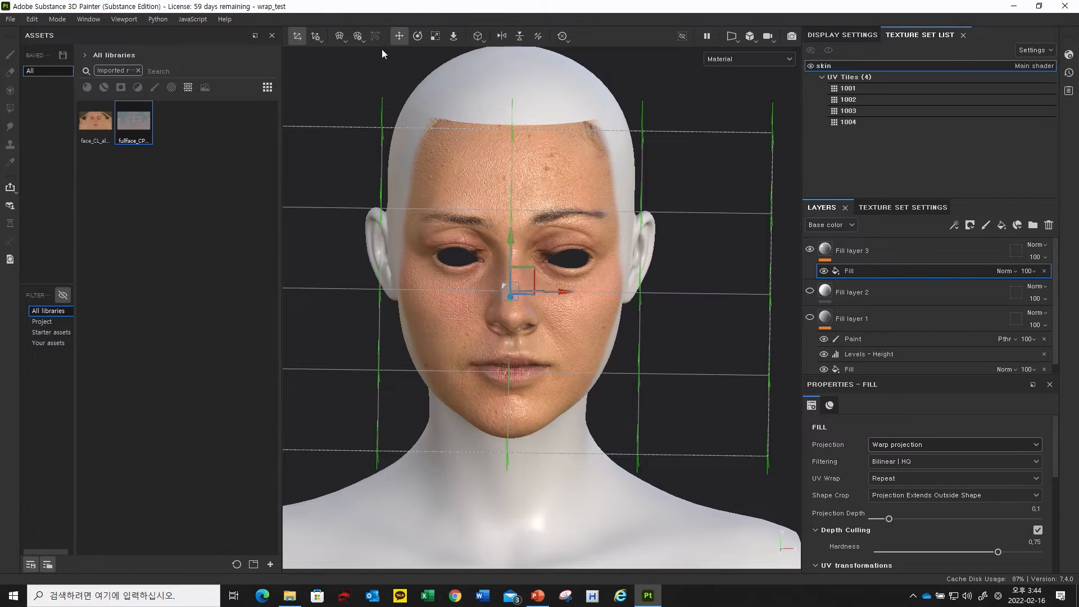
left_click(342, 36)
left_click(766, 210)
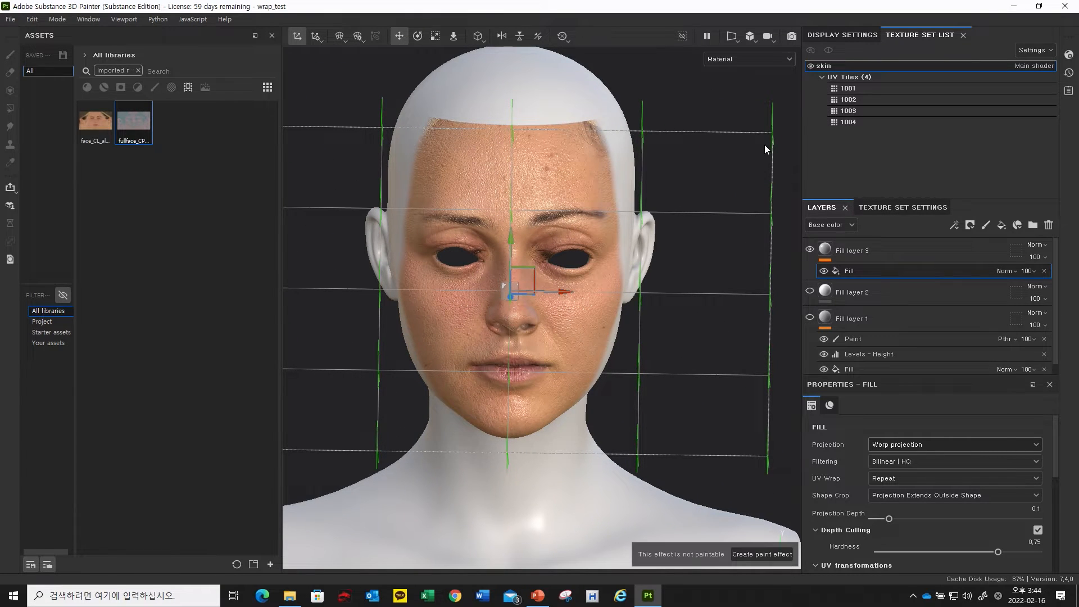
left_click_drag(699, 235, 668, 146, "alt")
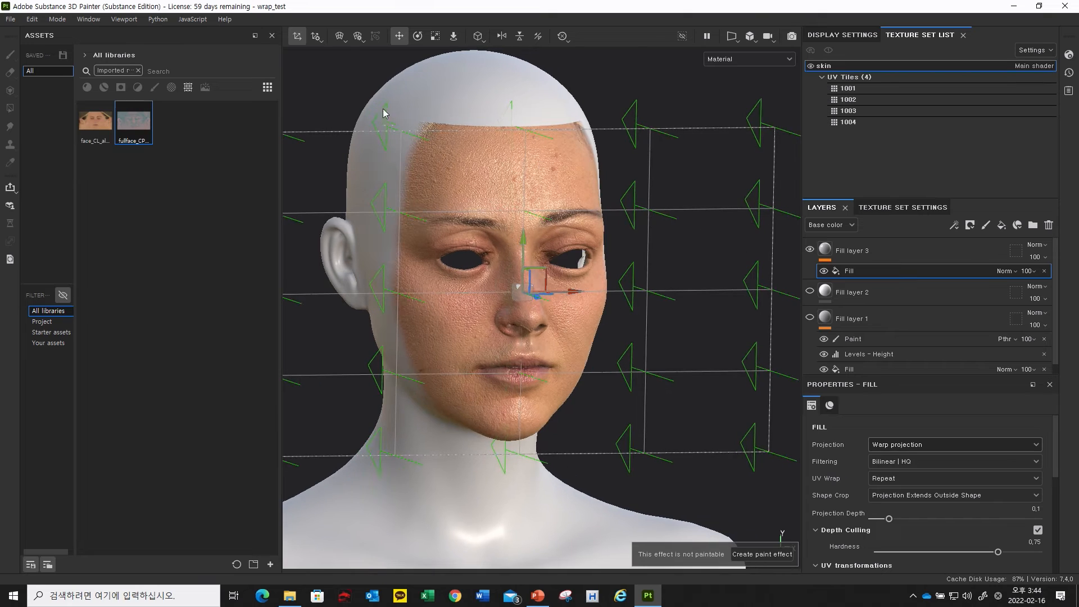
Step: Switch the warp to vertex editing and select the outermost column of grid vertices on one side of the head
left_click(340, 37)
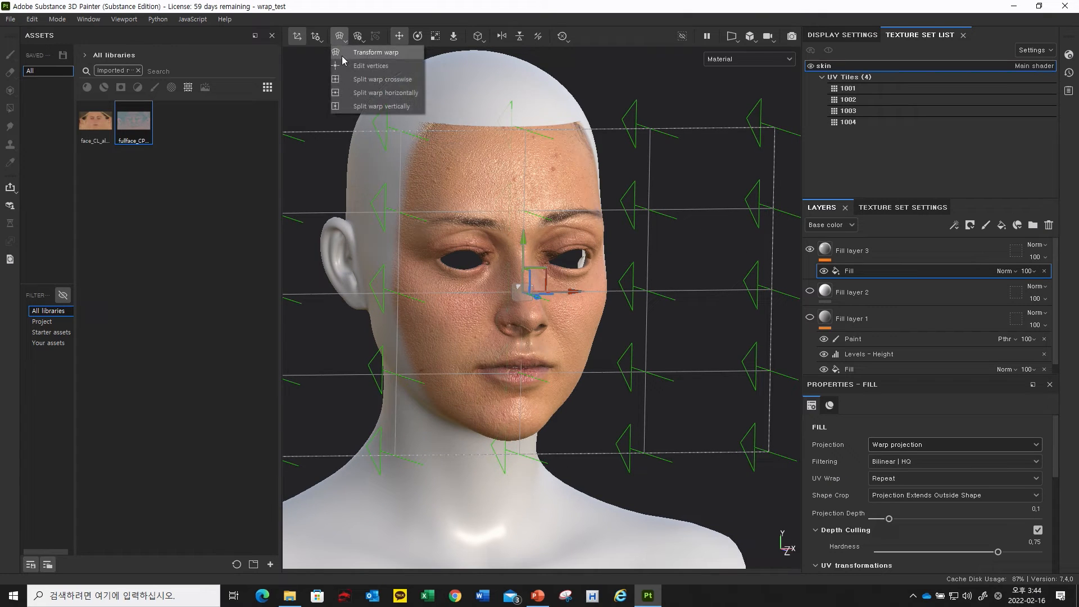
left_click(381, 67)
left_click_drag(673, 237, 629, 132, "alt")
left_click_drag(652, 174, 653, 175)
left_click_drag(613, 175, 657, 229)
left_click_drag(593, 247, 671, 319)
left_click_drag(645, 384, 646, 388)
left_click_drag(607, 390, 642, 435)
Step: Move the selected outer vertex column backward past the ear and adjust its sideways distance from the head
left_click_drag(624, 159, 677, 107, "alt")
left_click_drag(681, 98, 700, 216)
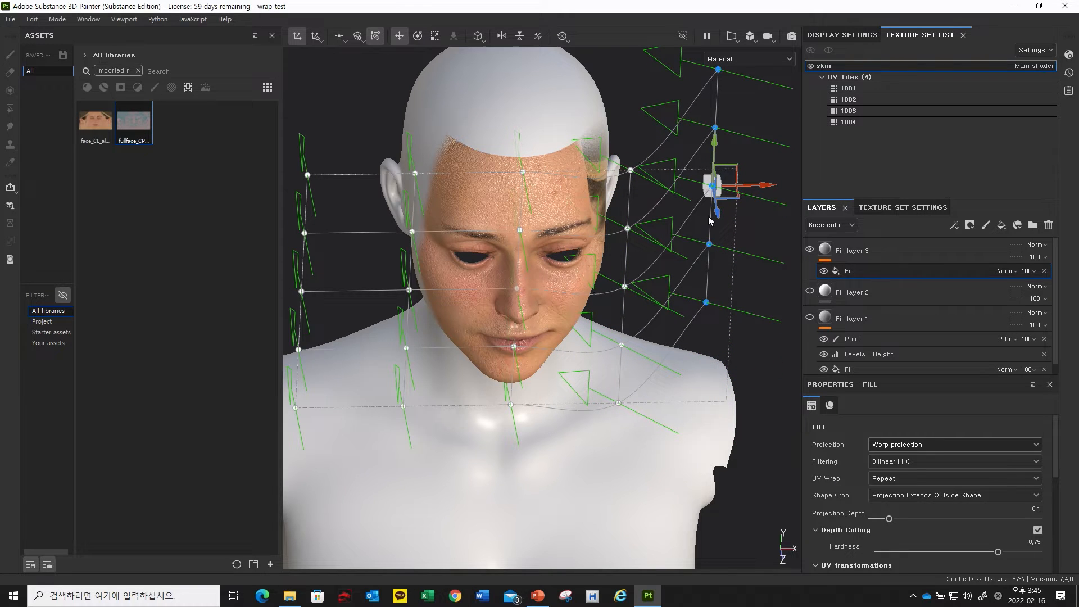
mouse_move(757, 191)
left_mouse_down()
mouse_move(728, 188)
mouse_move(757, 190)
left_mouse_up()
left_click_drag(697, 274, 690, 295, "alt")
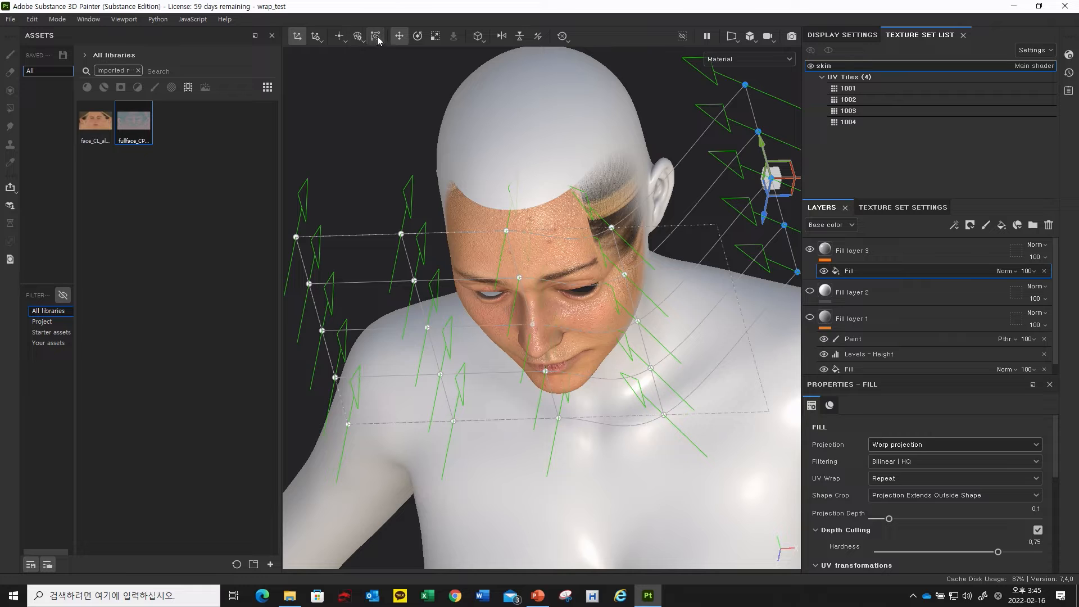
left_click_drag(490, 127, 554, 167, "alt")
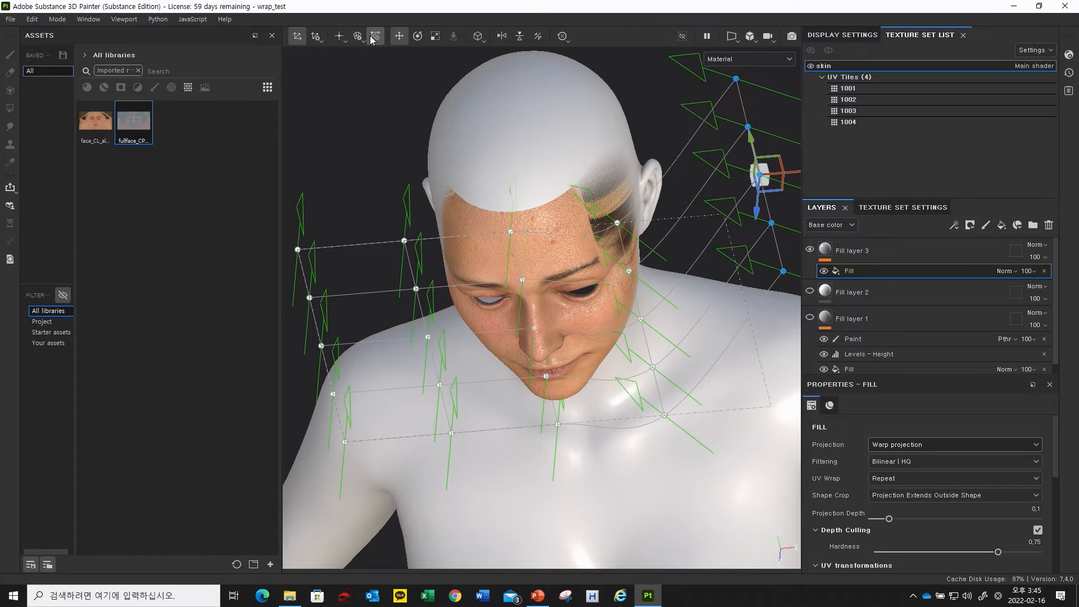
left_click_drag(785, 95, 730, 126, "alt")
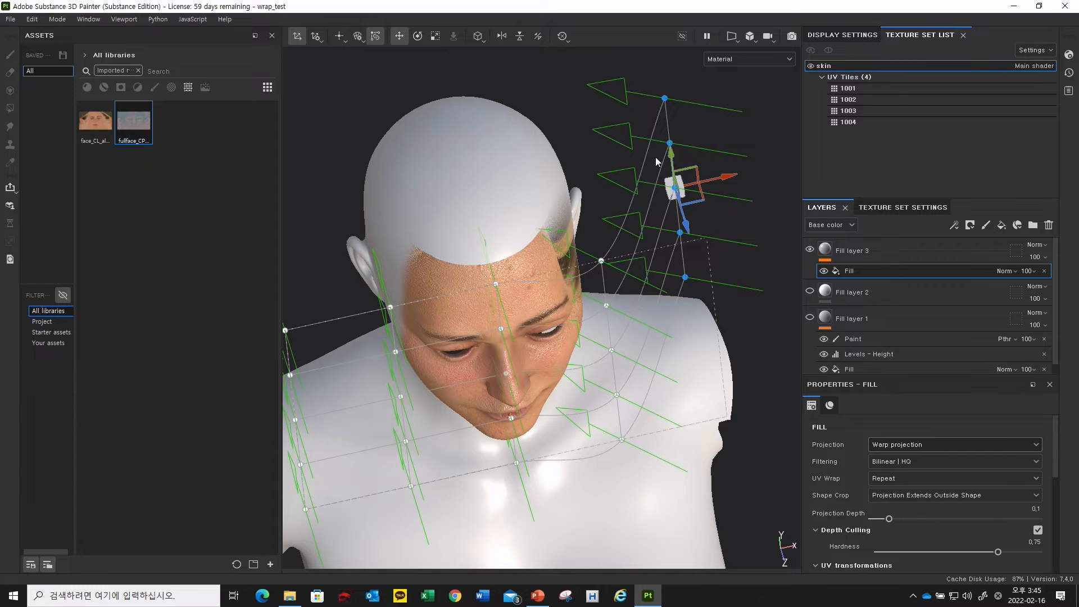
left_click_drag(721, 181, 605, 223)
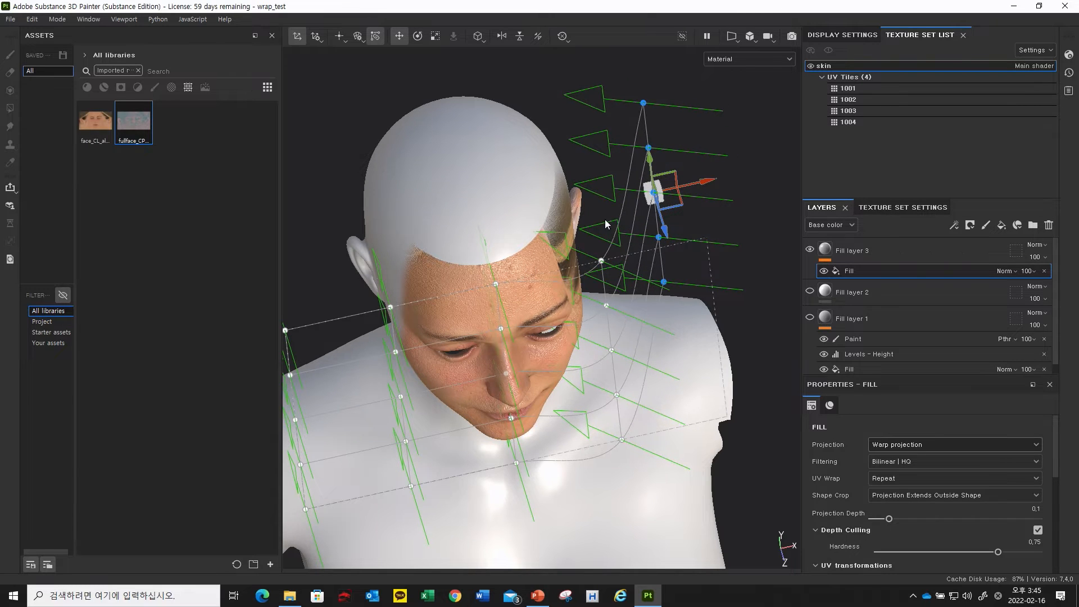
left_click_drag(715, 183, 632, 173)
Step: Adjust the side vertex column from a front view to align the projected skin with the face edge and ear
left_click_drag(635, 239, 694, 294, "alt")
left_click_drag(535, 288, 535, 368, "alt")
left_click_drag(530, 406, 450, 309)
left_click_drag(484, 365, 575, 288)
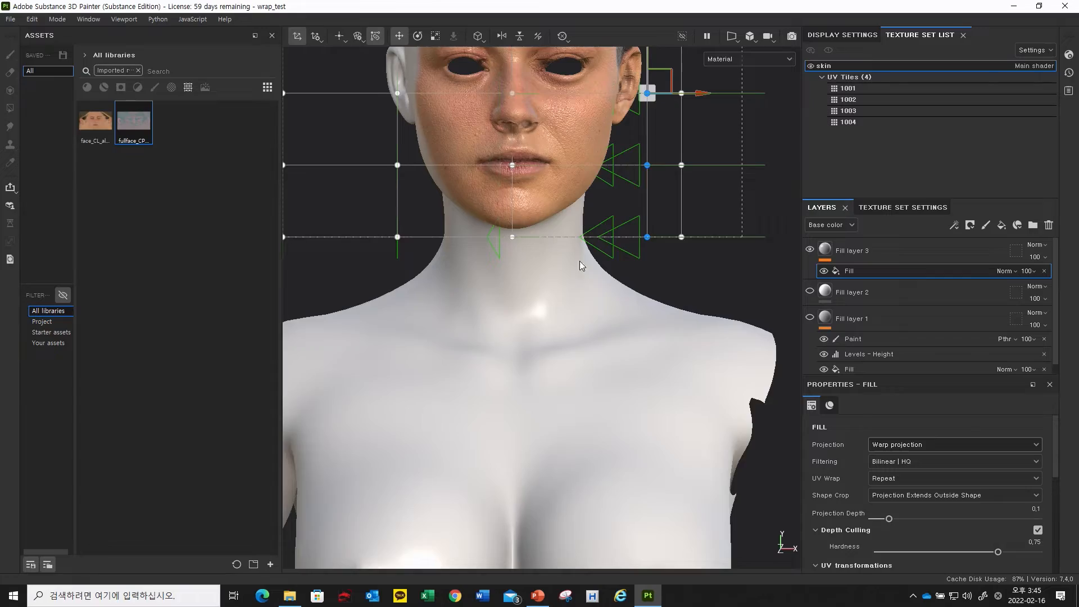
middle_click_drag(575, 288, 511, 438, "alt")
right_click_drag(511, 437, 584, 253, "alt")
middle_click_drag(583, 252, 618, 288, "alt")
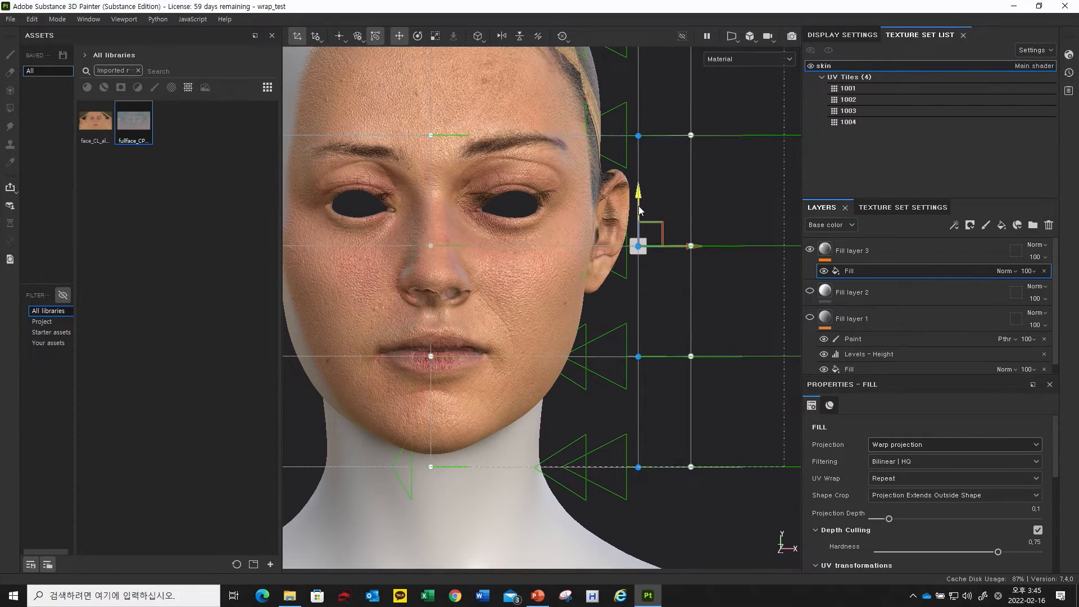
left_click_drag(639, 204, 589, 285, "alt")
left_click(667, 295)
scroll(589, 285, "down", 2)
Step: Reposition the warp's outer side vertices so the grid bends around behind the ear
left_click_drag(723, 117, 624, 477)
left_click_drag(609, 406, 673, 467, "alt")
left_click_drag(754, 452, 651, 339)
middle_click_drag(526, 286, 520, 360, "alt")
right_click_drag(520, 360, 520, 347, "alt")
left_click_drag(596, 220, 658, 186, "alt")
left_click_drag(553, 250, 495, 164, "alt")
Step: Shift the vertex column beside the cheek so the warp grid follows the curve of the temple, cheek and jaw
left_click_drag(488, 401, 406, 228)
left_click_drag(401, 374, 471, 336, "alt")
left_click_drag(499, 401, 433, 106)
left_click_drag(448, 251, 594, 296)
left_click_drag(506, 124, 462, 179, "alt")
left_click_drag(497, 254, 413, 156)
left_click_drag(616, 256, 547, 292, "alt")
left_click_drag(484, 272, 505, 291, "alt")
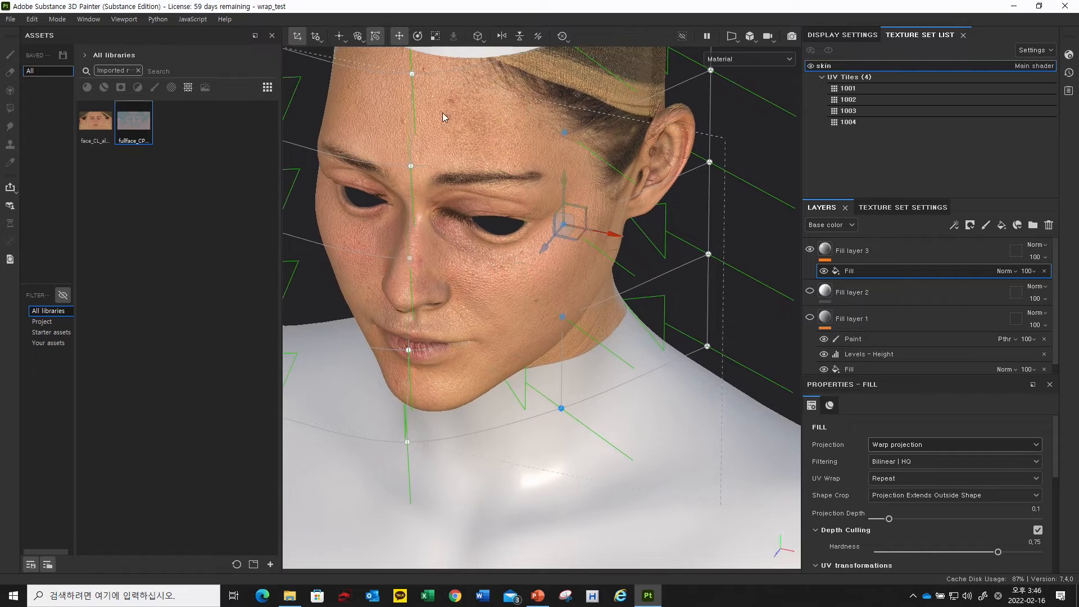
left_click_drag(356, 58, 470, 93, "alt")
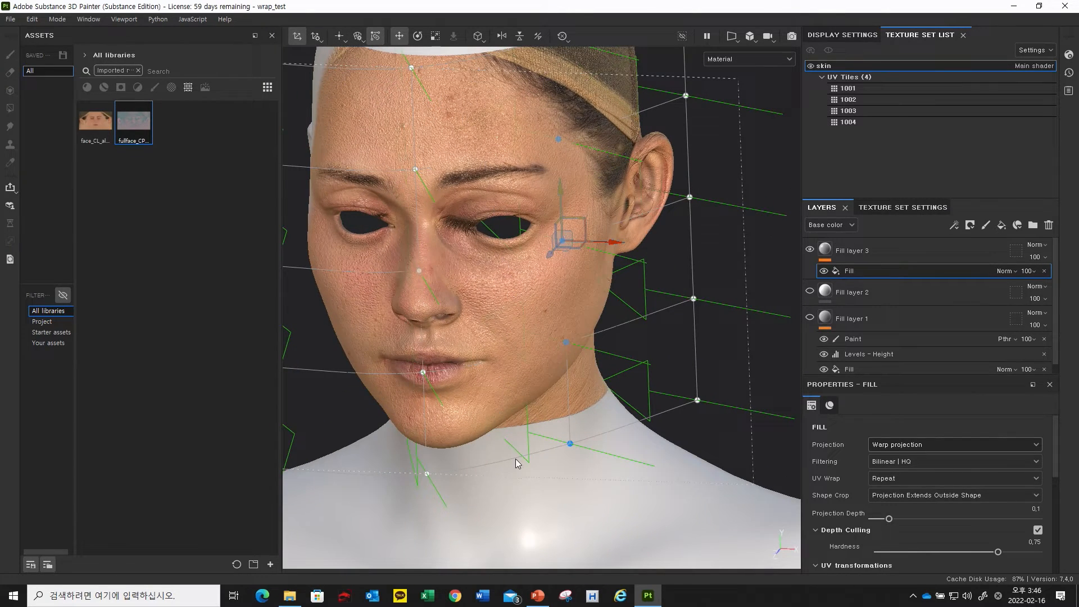
Step: Try moving single warp vertices beside the ear and on the cheek, and undo the changes
left_click(320, 38)
left_click(341, 40)
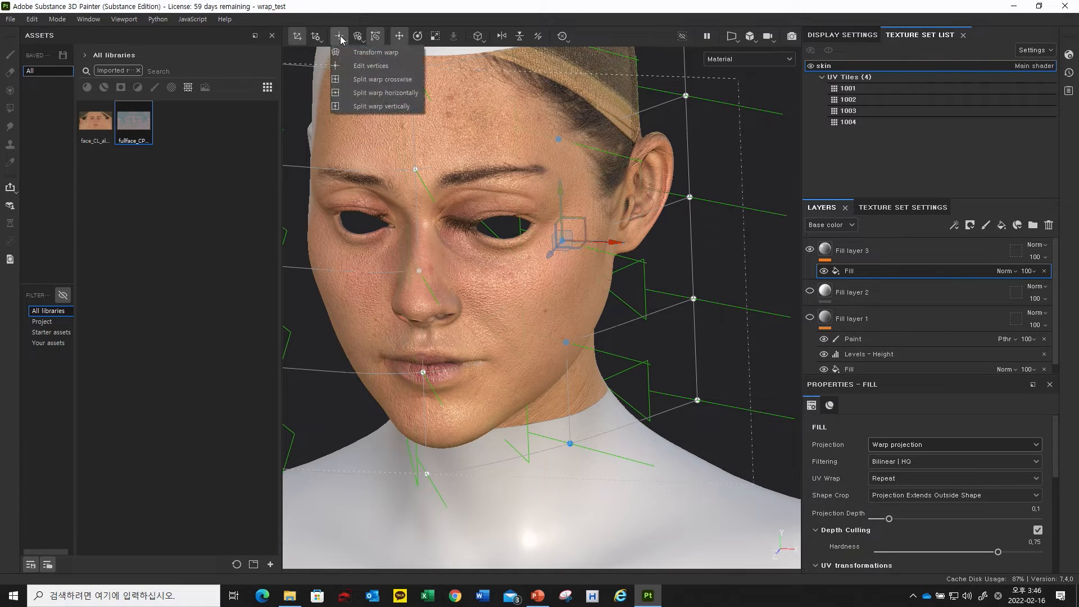
left_click(366, 66)
left_click(689, 197)
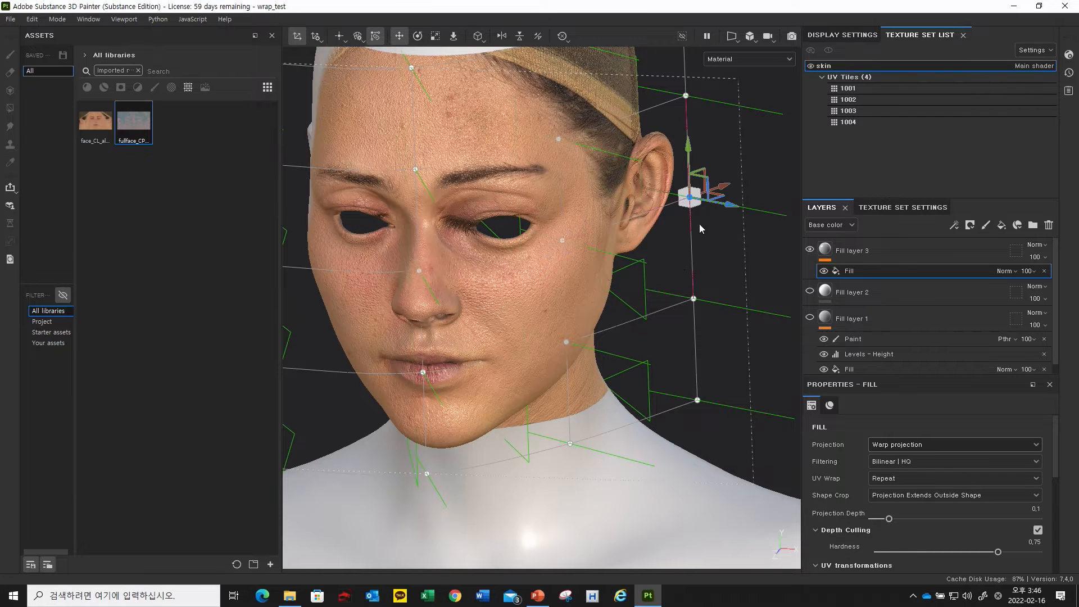
left_click_drag(704, 307, 705, 308)
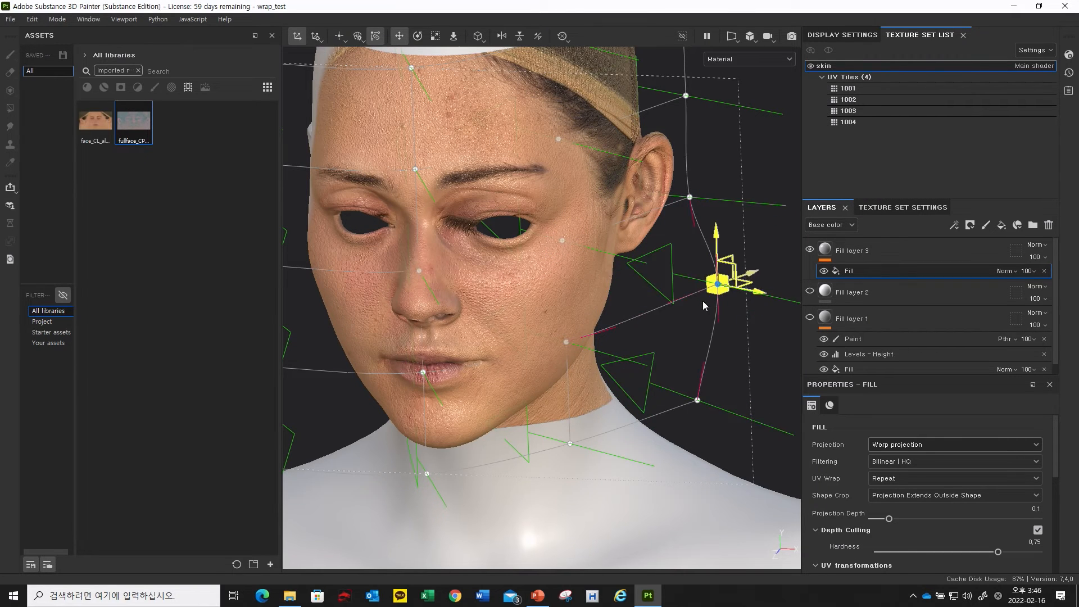
left_click(563, 241)
left_click_drag(568, 223, 564, 252)
key("ctrl+z")
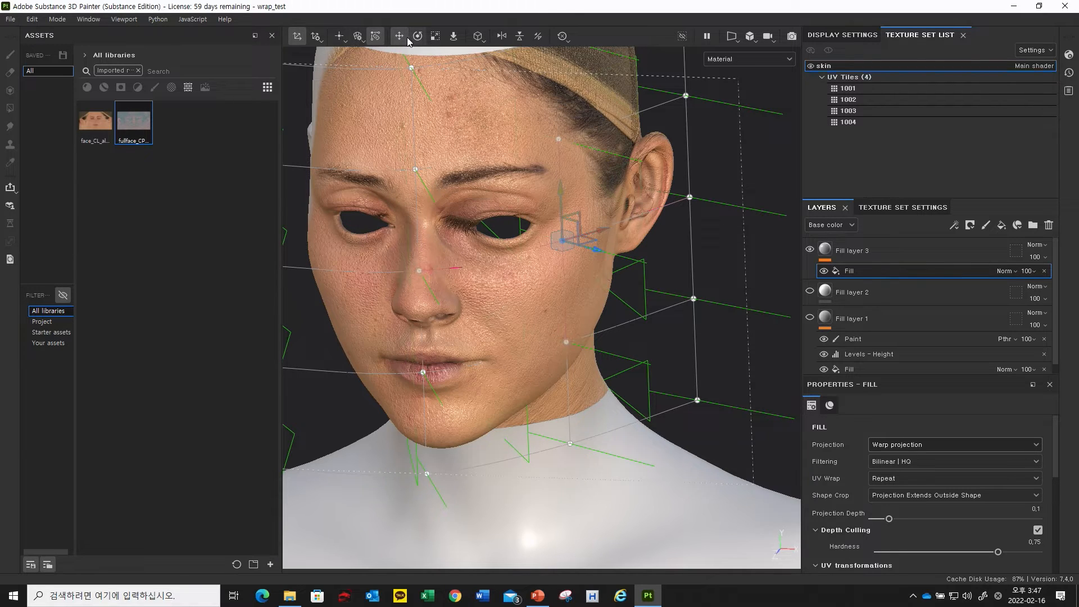
Step: Try splitting the warp horizontally across the eyes, and undo the split
left_click(340, 37)
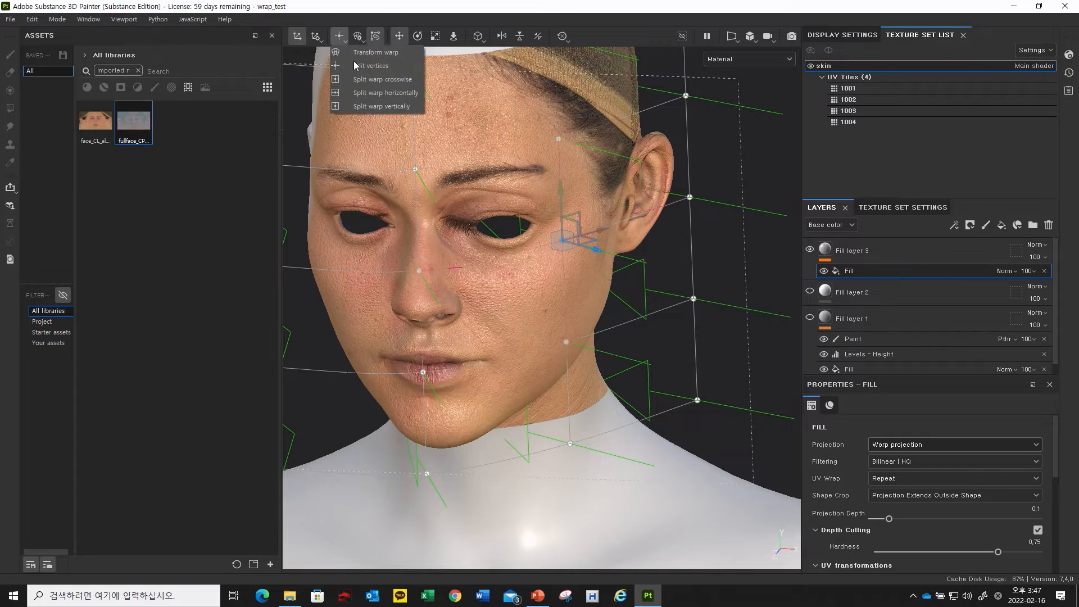
left_click(381, 94)
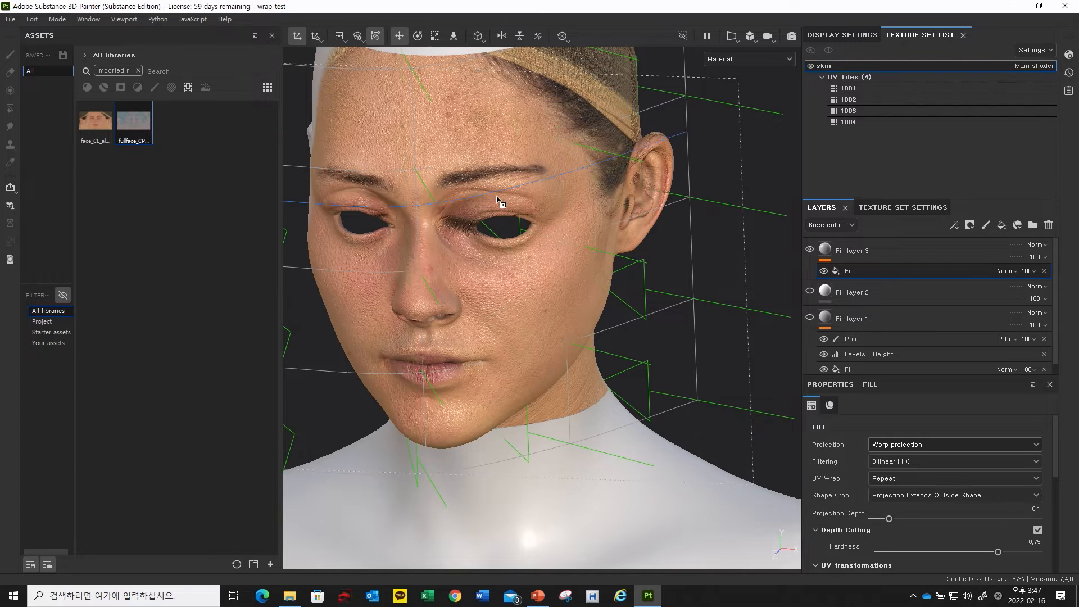
left_click_drag(488, 244, 393, 218, "alt")
left_click(498, 222)
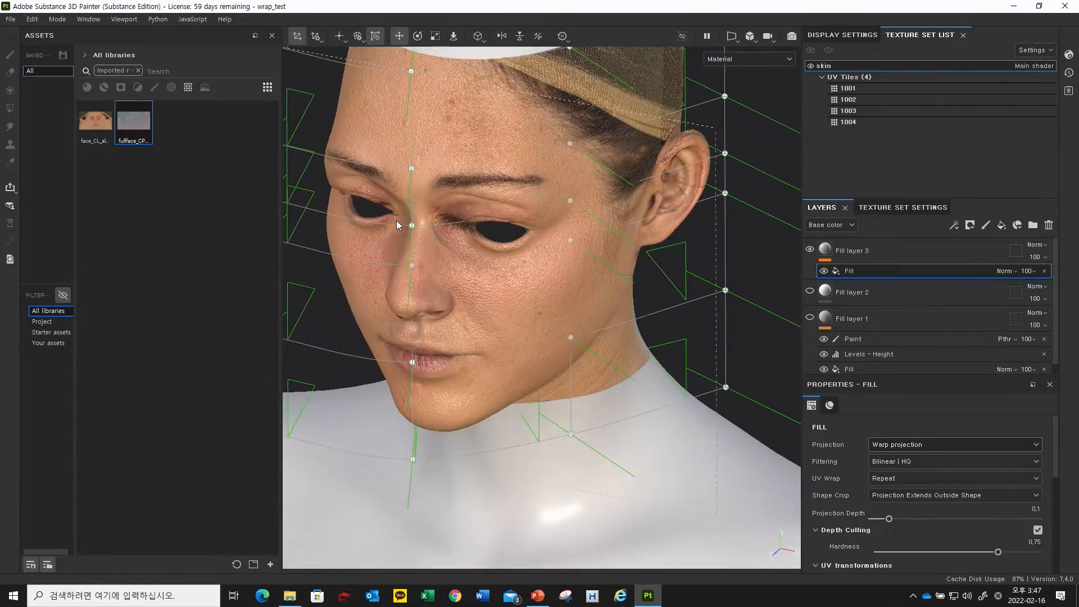
left_click_drag(552, 217, 491, 120, "alt")
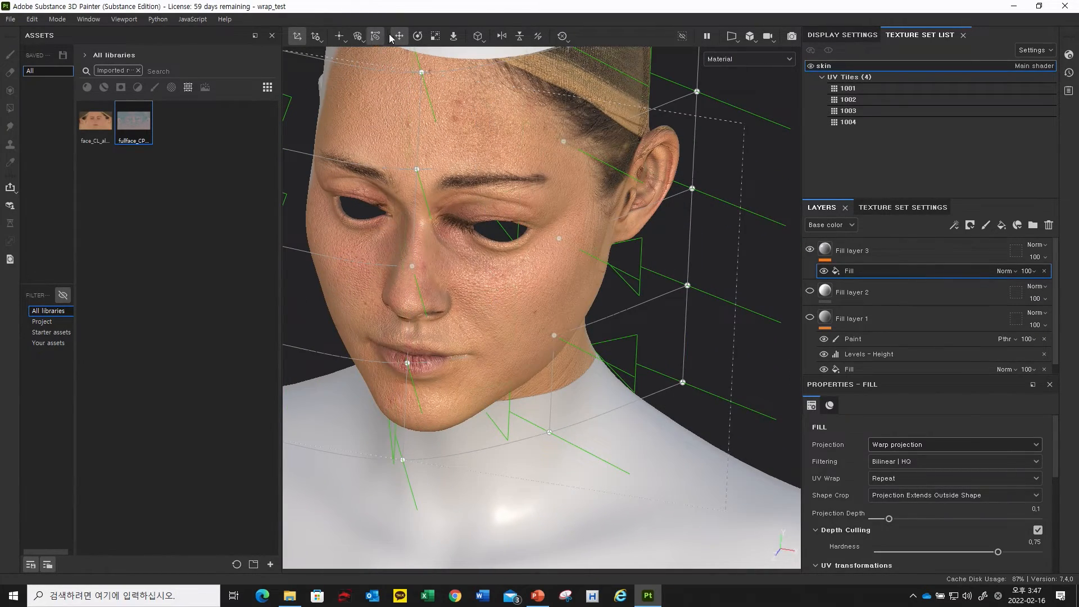
Step: Split the warp vertically through the eye, between the nose and the side vertex column
left_click(341, 38)
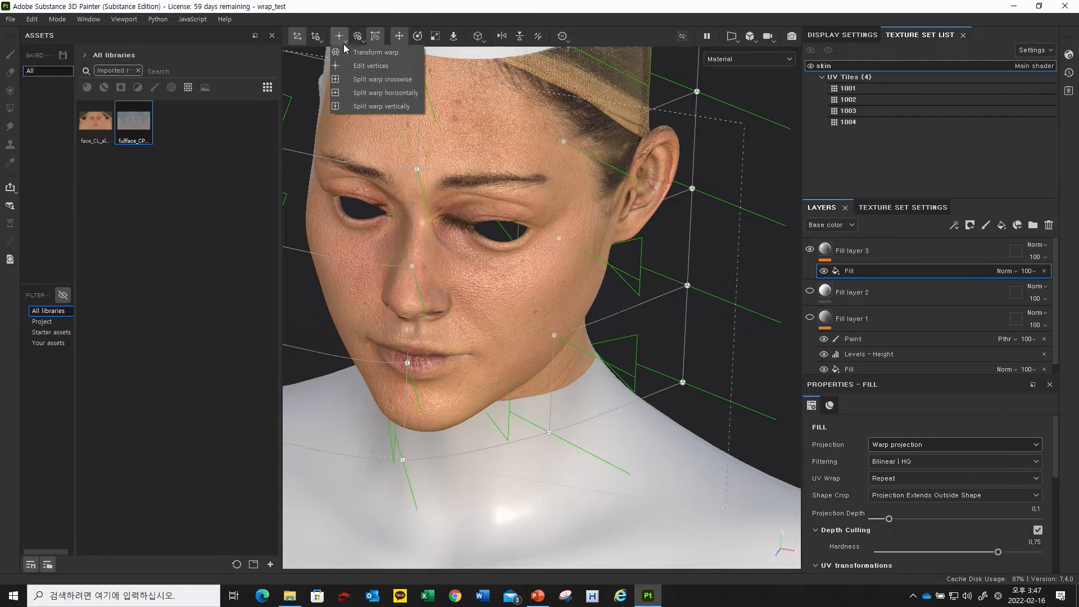
left_click(387, 101)
left_click_drag(503, 137, 494, 127, "alt")
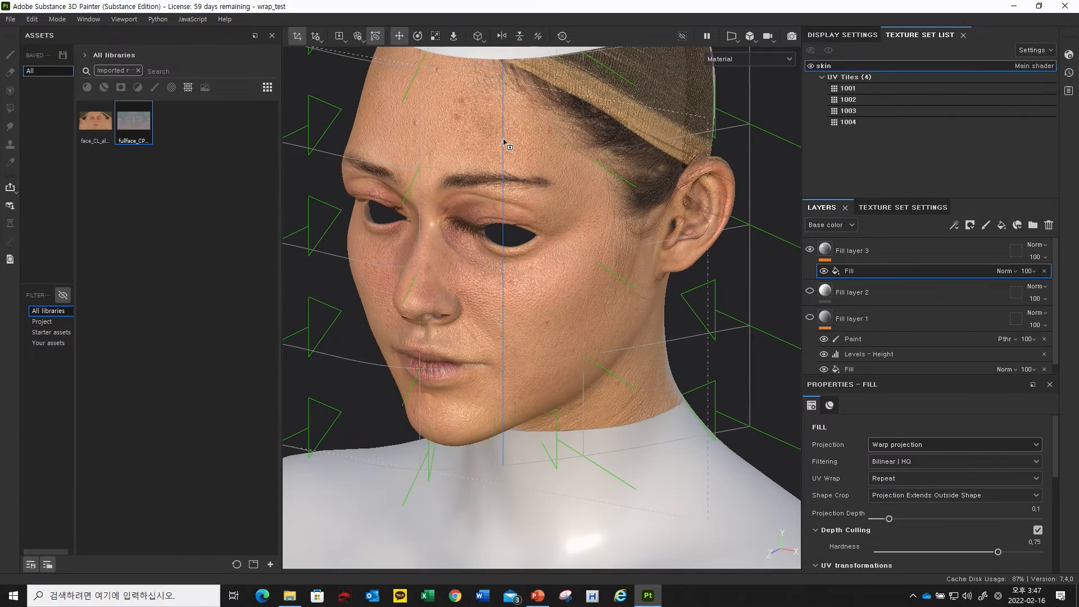
left_click(514, 143)
left_click_drag(514, 143, 551, 214, "alt")
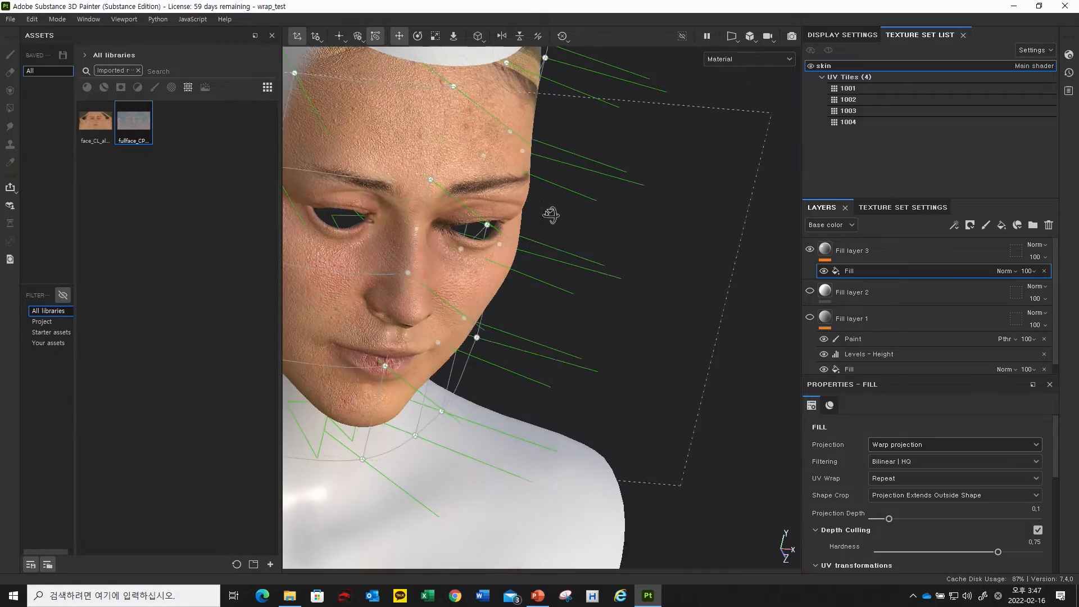
left_click_drag(471, 173, 541, 180, "alt")
Step: Select the new vertex above the eyebrow and place it onto the skin with the surface manipulator
left_click(514, 156)
left_click_drag(534, 219, 499, 179, "alt")
middle_click_drag(500, 178, 498, 185, "alt")
mouse_move(498, 186)
left_mouse_down("alt")
mouse_move(457, 210)
mouse_move(527, 208)
mouse_move(486, 192)
left_mouse_up("alt")
right_click_drag(487, 192, 485, 201, "alt")
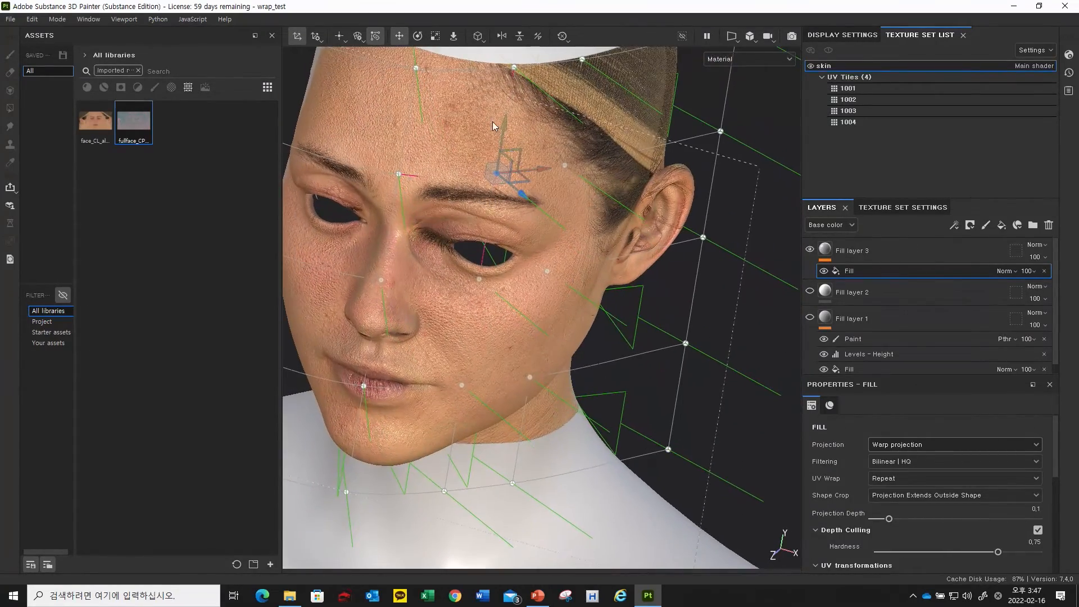
left_click(454, 37)
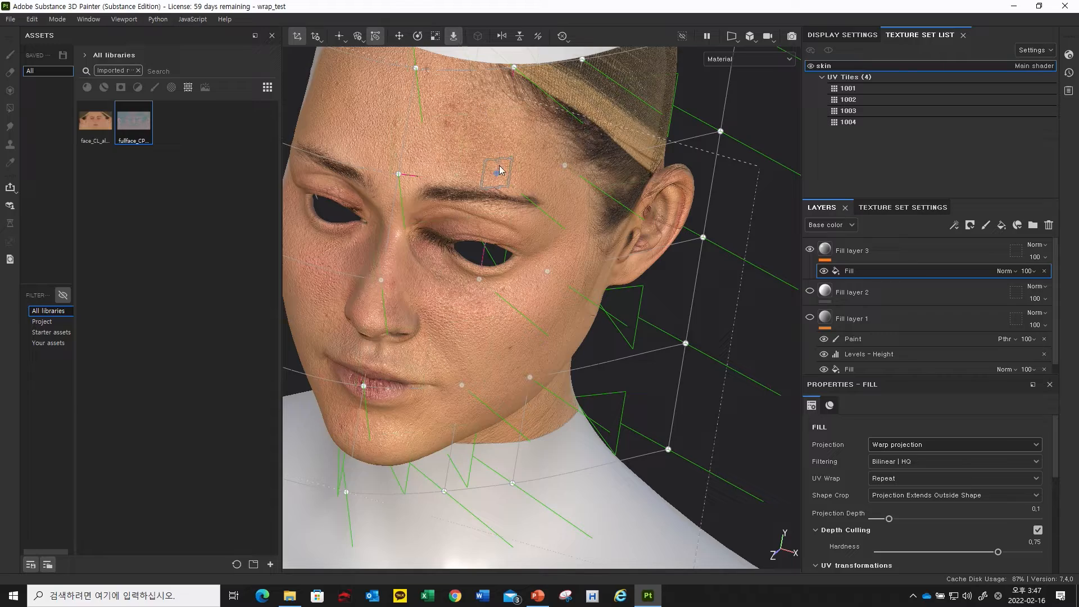
mouse_move(499, 173)
left_mouse_down()
mouse_move(521, 217)
mouse_move(488, 188)
mouse_move(494, 175)
left_mouse_up()
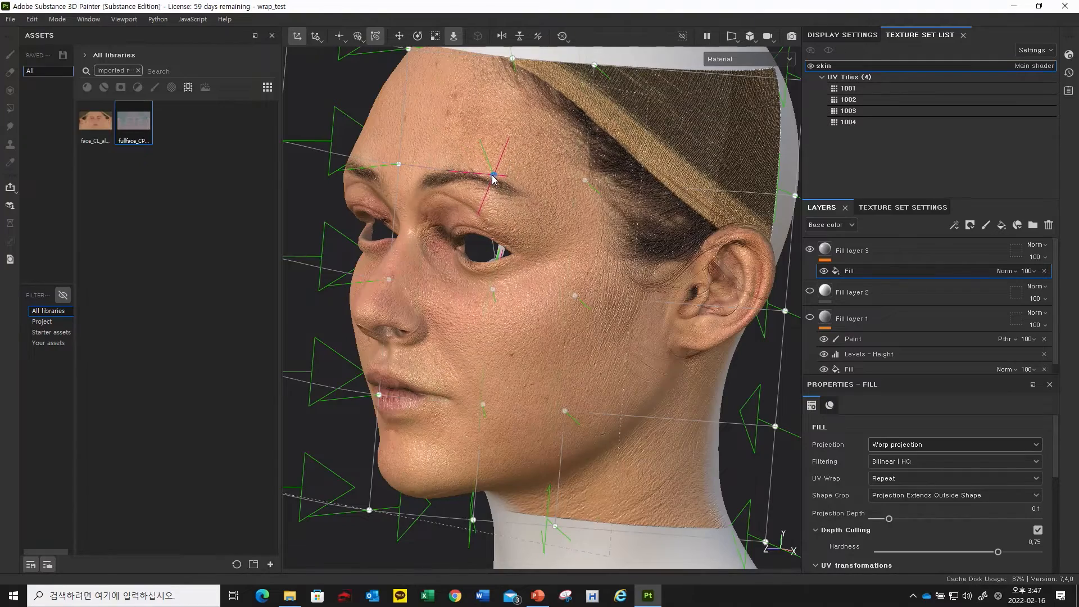
Step: Place the vertex below the eye onto the cheek surface and nudge the eyebrow vertex slightly upward
left_click(492, 289)
middle_click_drag(493, 289, 486, 244, "alt")
mouse_move(486, 243)
left_mouse_down("alt")
mouse_move(508, 247)
mouse_move(475, 242)
mouse_move(488, 260)
left_mouse_up("alt")
left_click(502, 133)
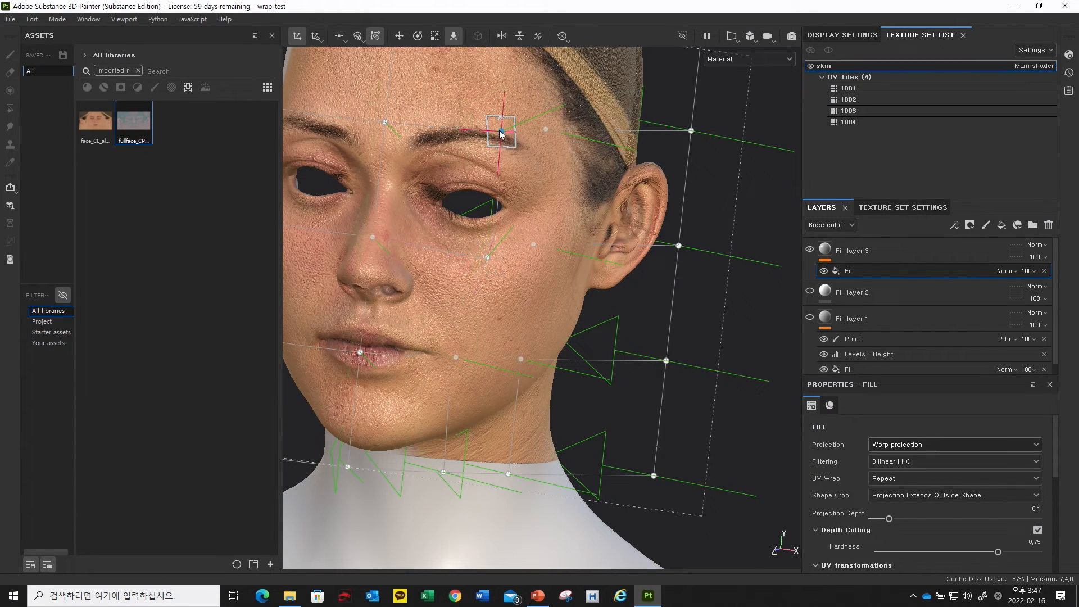
left_click_drag(502, 133, 501, 125)
Step: Raise the vertex between the eyebrows and refine its position on the forehead surface
left_click_drag(451, 166, 477, 141, "alt")
middle_click_drag(391, 136, 411, 153, "alt")
left_click_drag(403, 144, 403, 135)
middle_click_drag(404, 157, 398, 144, "alt")
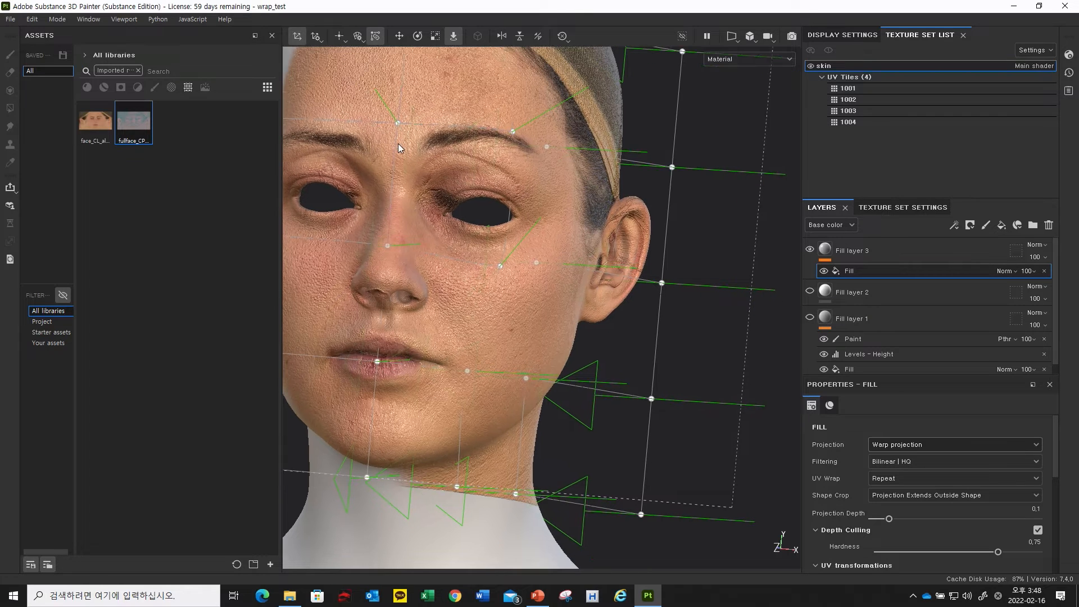
left_click_drag(398, 129, 409, 86, "alt")
left_click(425, 95)
left_click_drag(435, 113, 434, 119, "alt")
middle_click_drag(433, 135, 514, 220, "alt")
left_click_drag(457, 137, 400, 225, "alt")
left_click_drag(497, 165, 492, 173)
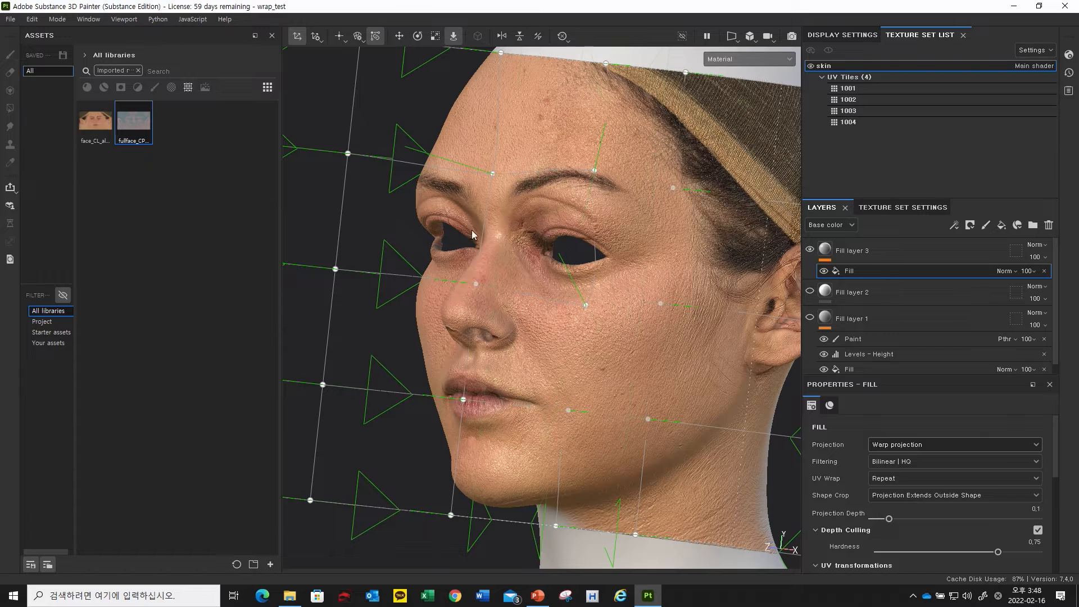
Step: Split the warp horizontally across the eyes at the bridge of the nose
left_click(341, 36)
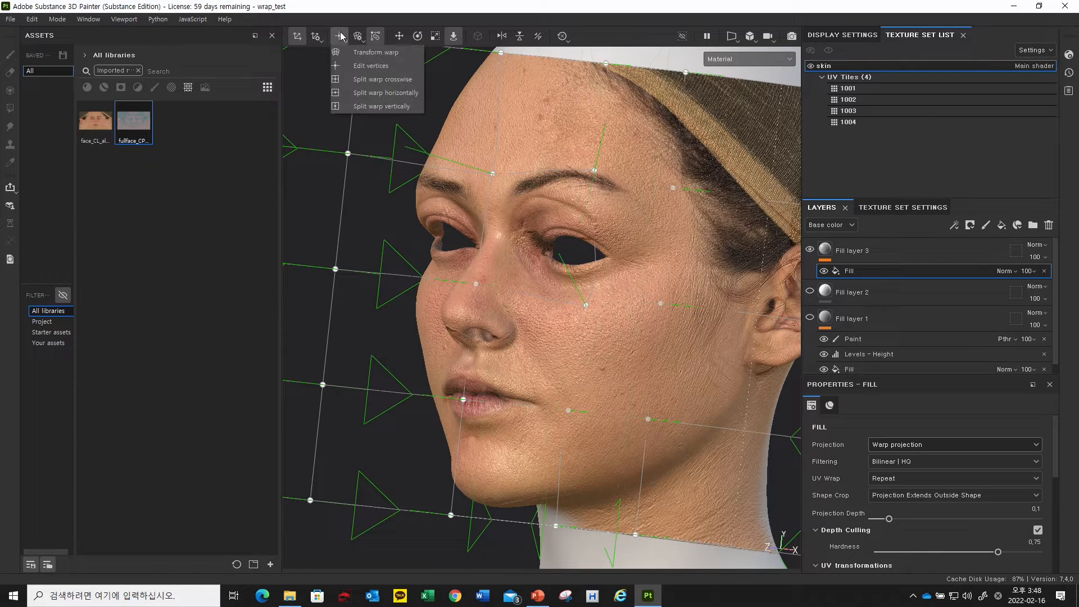
left_click(355, 96)
left_click(495, 237)
left_click_drag(492, 225, 563, 173, "alt")
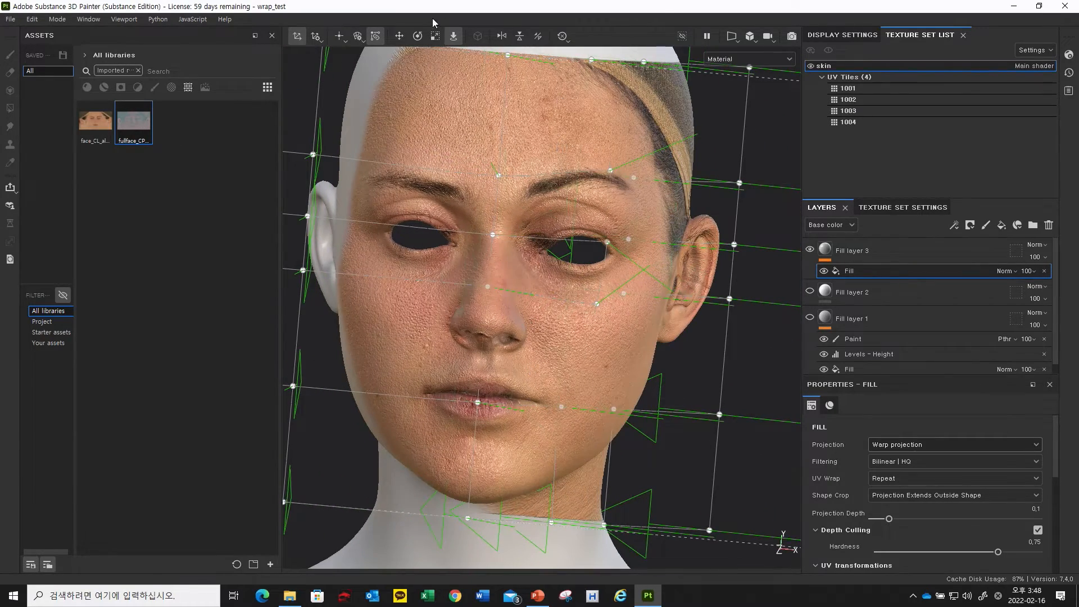
Step: Split the warp vertically through the inner part of the left eye and place the new eye-corner and eyebrow vertices onto the skin
left_click(358, 37)
left_click(339, 37)
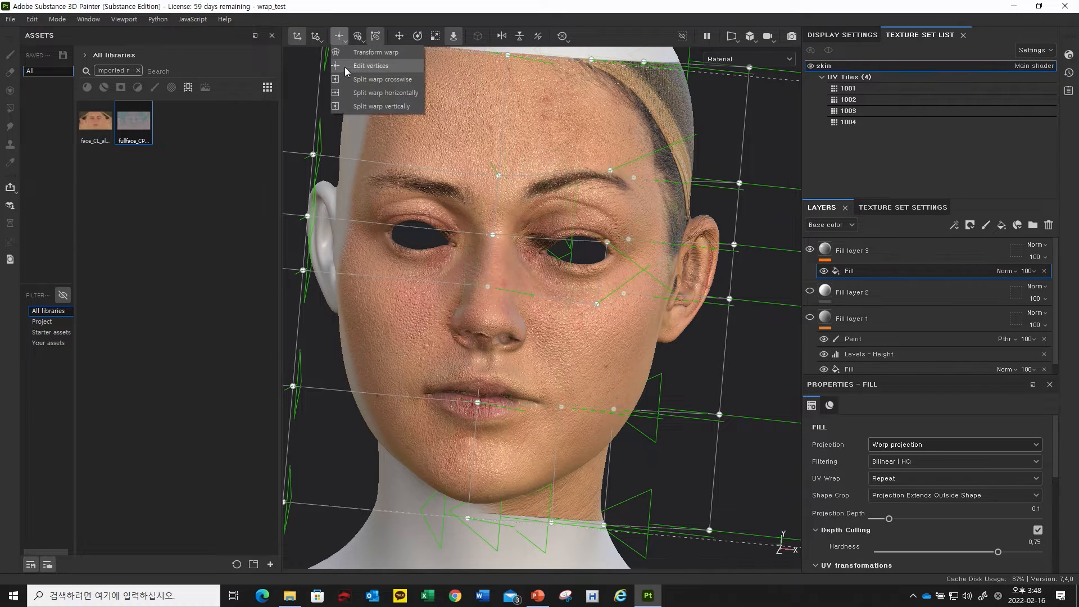
left_click(365, 106)
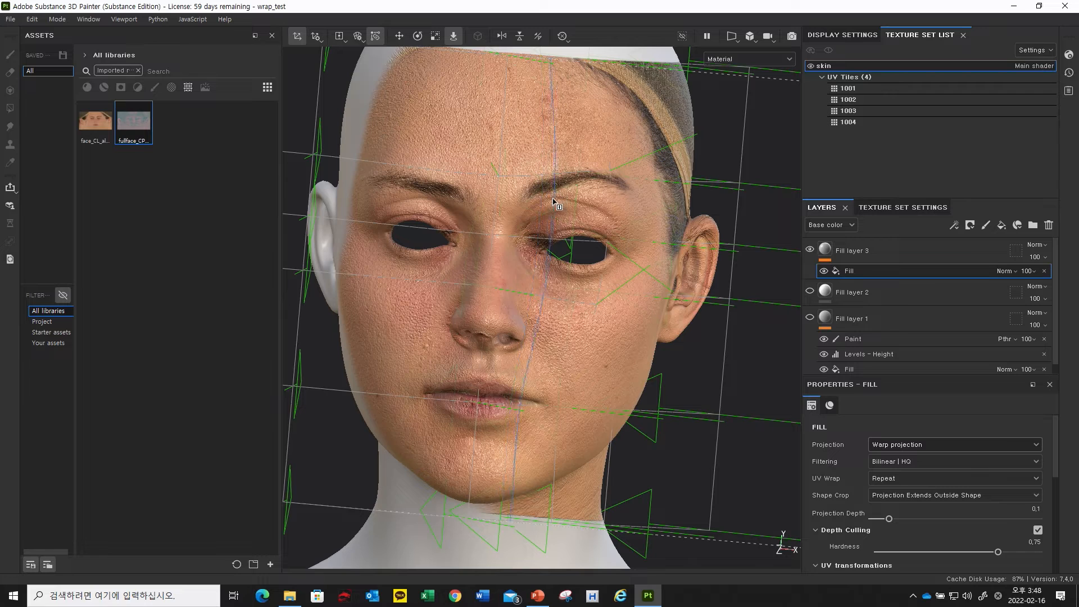
left_click_drag(605, 155, 510, 246, "alt")
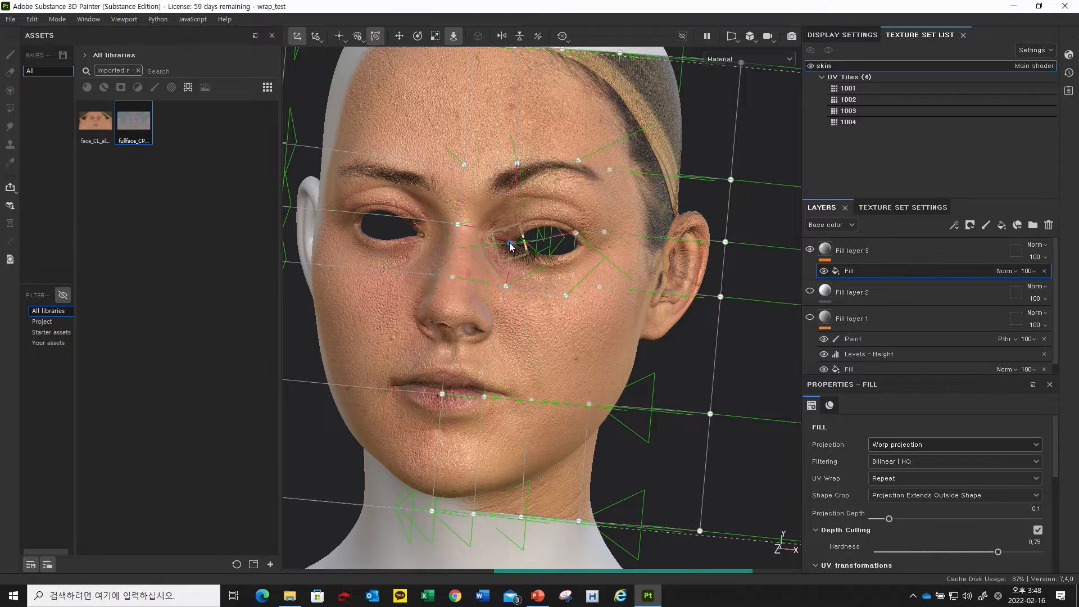
left_click(517, 163)
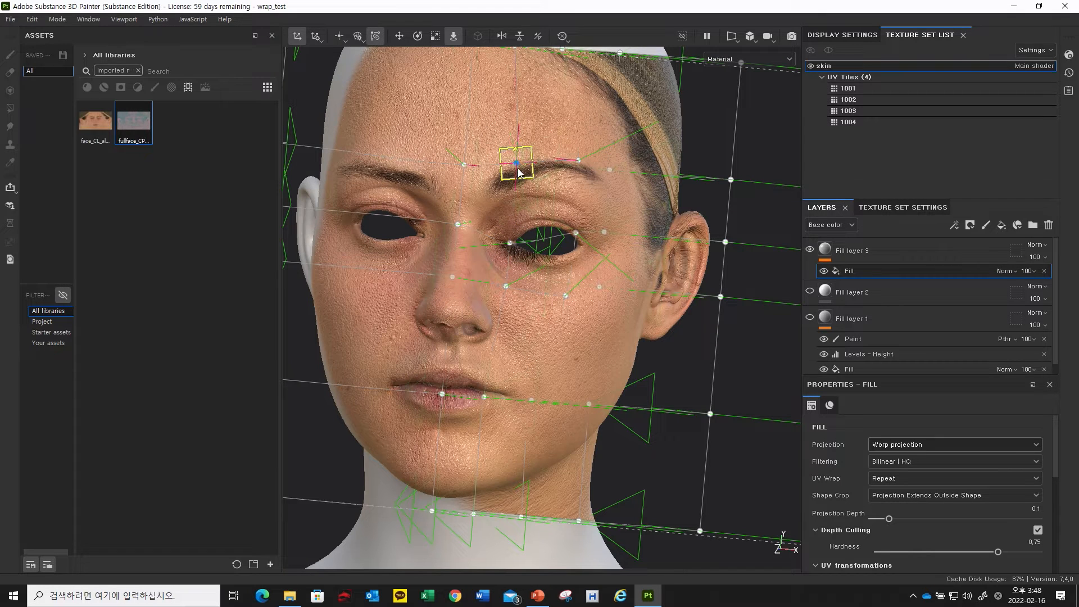
Step: Lower the vertex at the outer corner of the left eye and place the outer eyebrow vertex onto the skin
left_click_drag(574, 231, 572, 254, "alt")
left_click(572, 237)
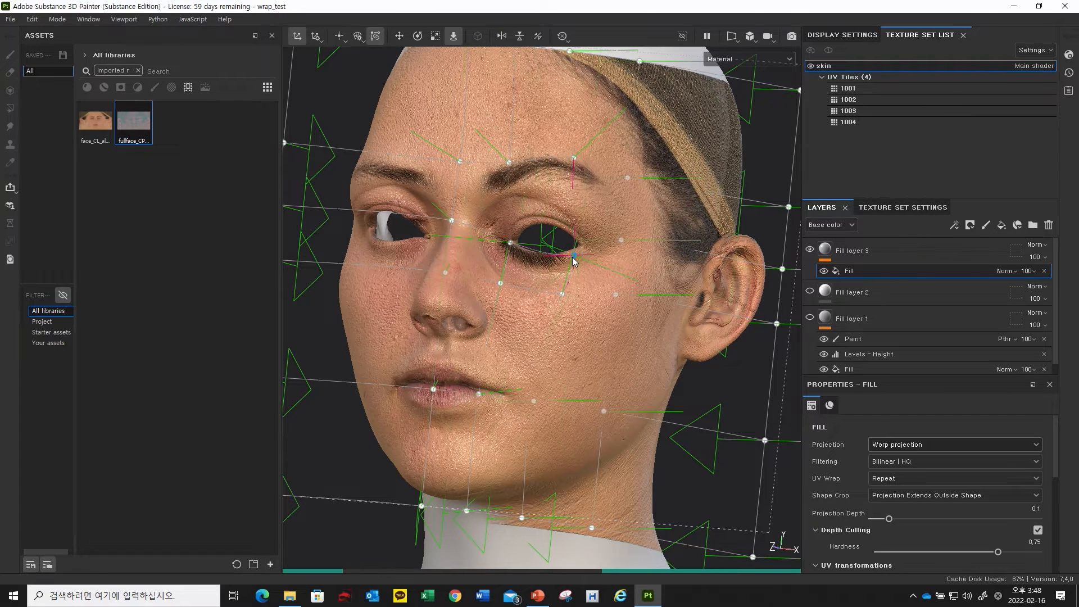
mouse_move(575, 164)
left_mouse_down()
mouse_move(576, 173)
mouse_move(575, 164)
left_mouse_up()
left_click_drag(579, 218, 605, 223, "alt")
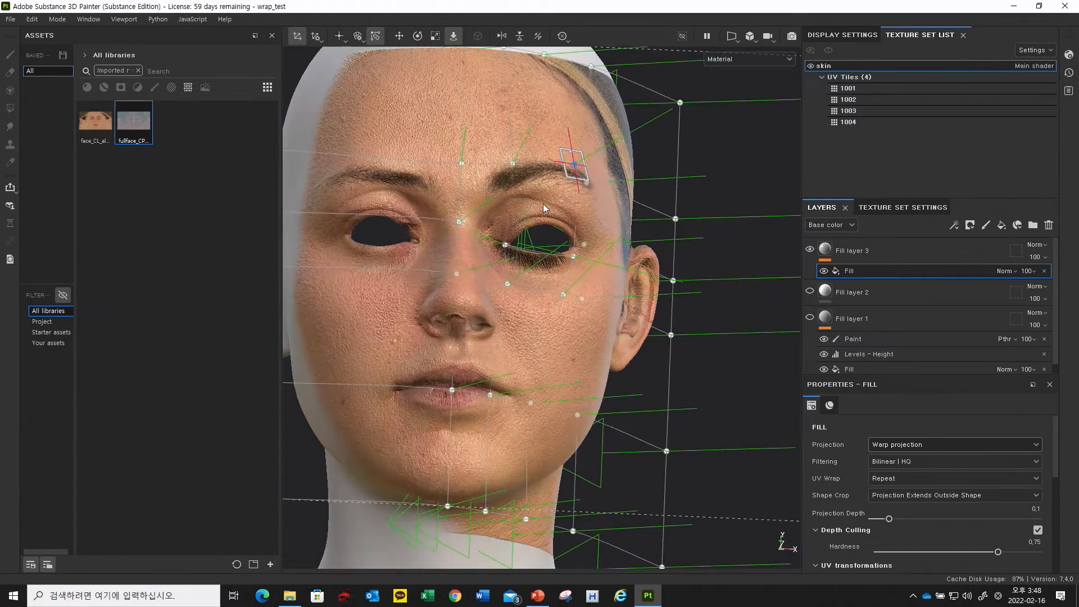
Step: Adjust the inner eye corner vertex and the two vertices below the left eye on the face surface
left_click_drag(530, 220, 524, 220, "alt")
left_click(507, 245)
left_click_drag(520, 257, 506, 290, "alt")
left_click(507, 289)
left_click(562, 295)
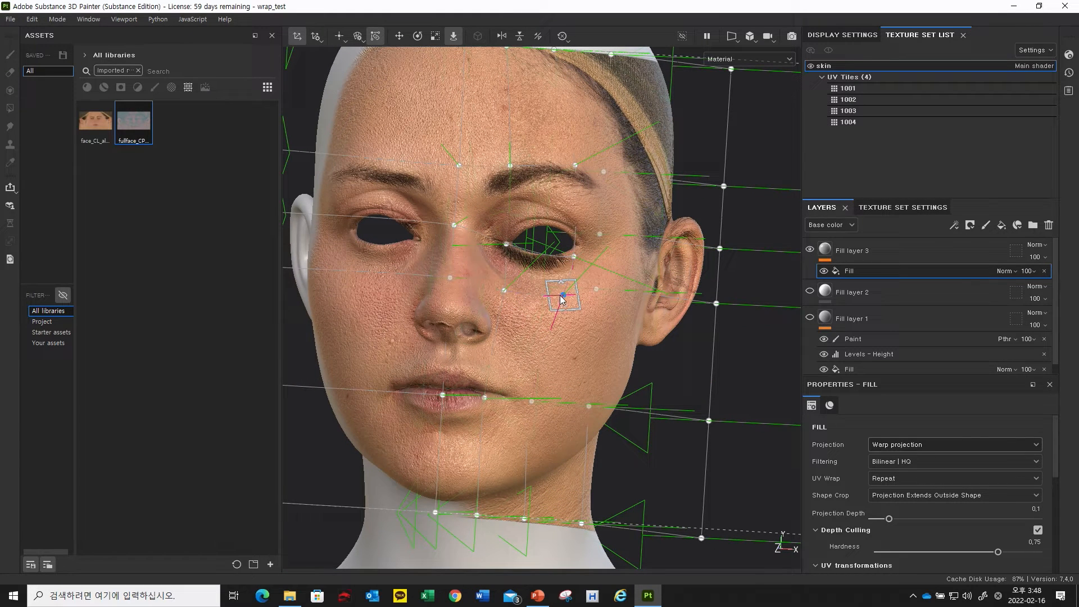
left_click_drag(579, 321, 528, 216, "alt")
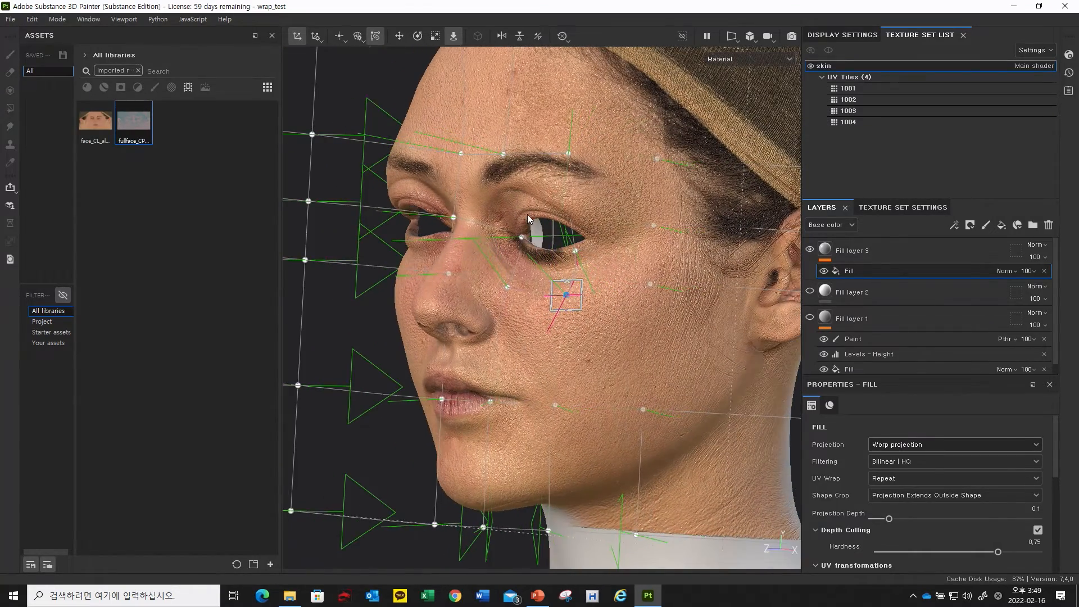
Step: Place the three warp vertices on the outer cheek, beside the eye and at the temple onto the skin
left_click(652, 285)
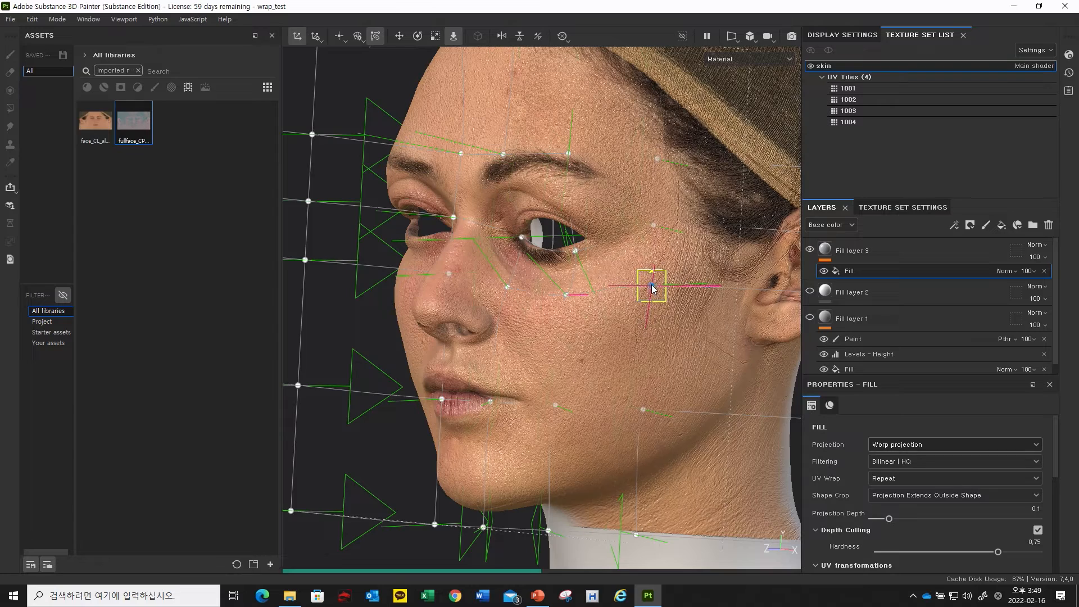
left_click(655, 228)
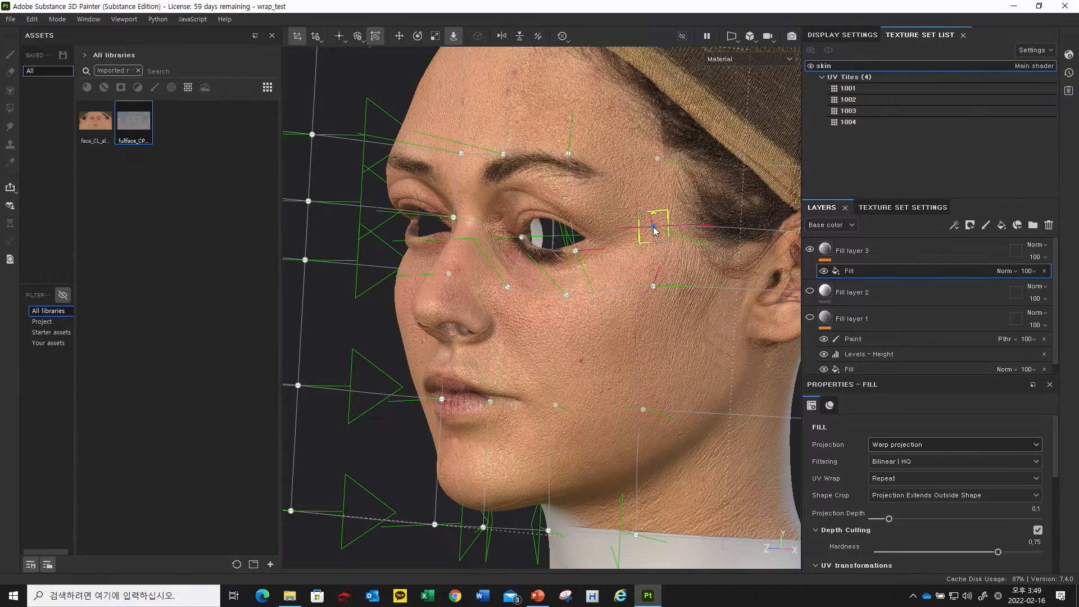
left_click(658, 160)
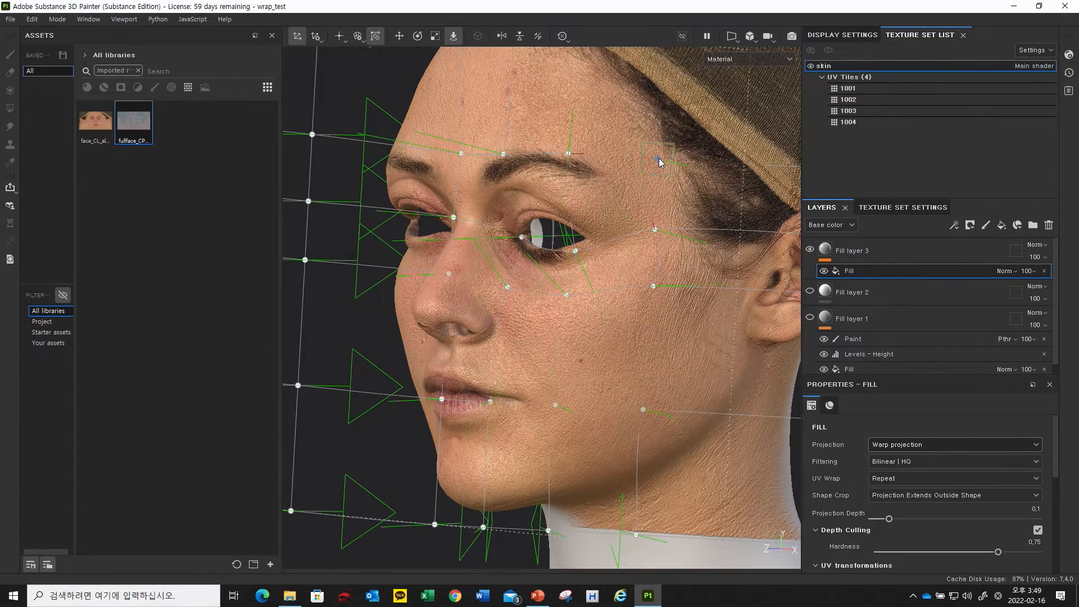
Step: Shift the outer eyebrow vertex and the outer eye corner vertex slightly outward toward the temple
left_click(571, 154)
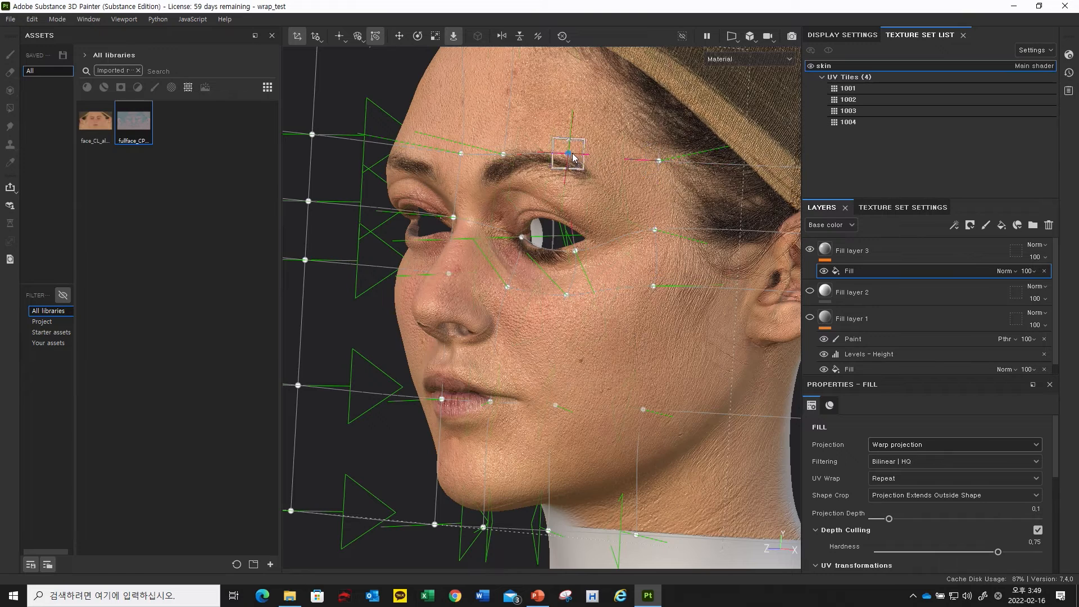
left_click_drag(573, 158, 589, 165)
left_click(579, 251)
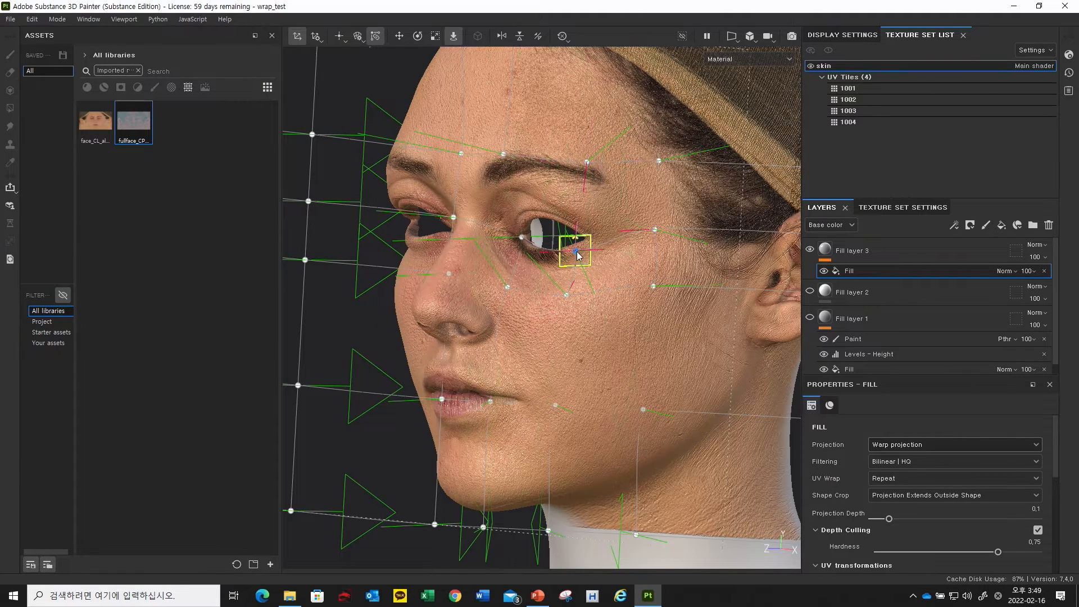
left_click_drag(582, 248, 583, 247)
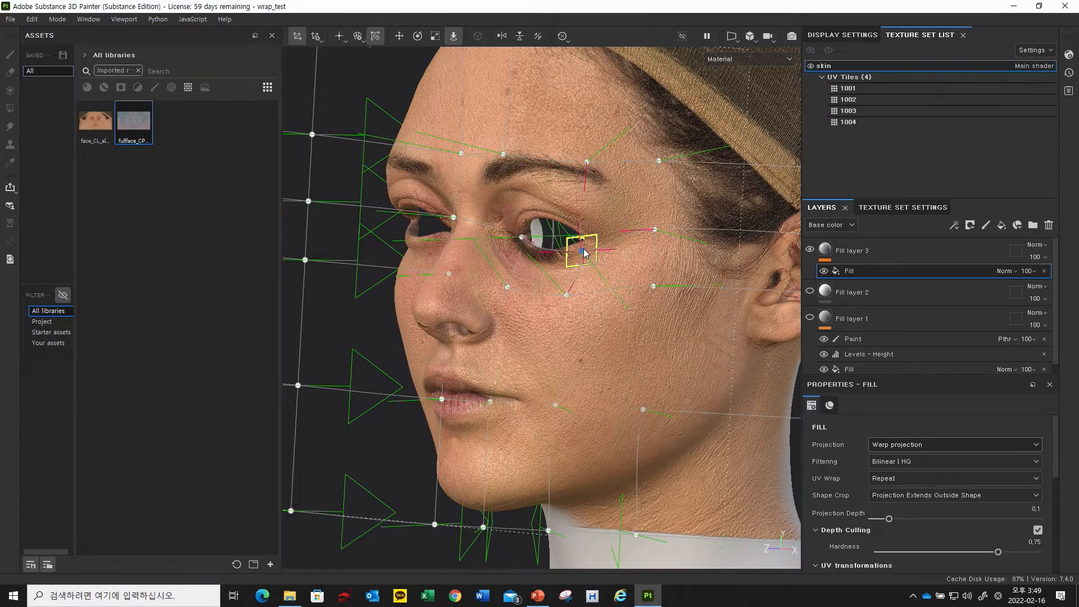
Step: Place the outer cheek vertex at mouth level onto the skin and adjust the vertex below the jaw on the neck
left_click_drag(566, 295, 592, 308)
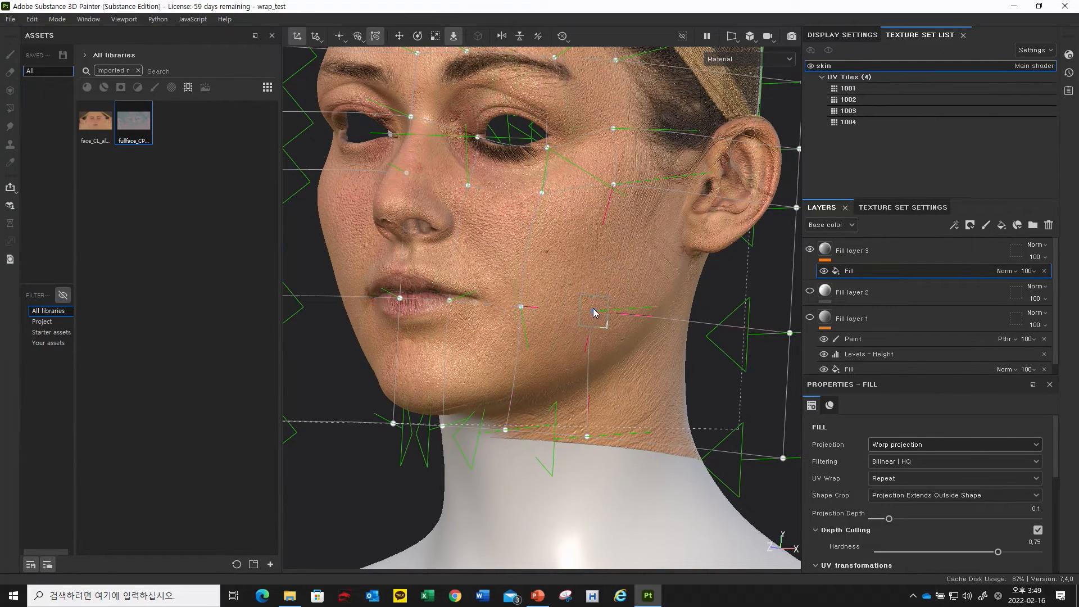
left_click_drag(601, 307, 619, 193, "alt")
left_click_drag(677, 219, 543, 200, "alt")
left_click_drag(533, 322, 543, 326)
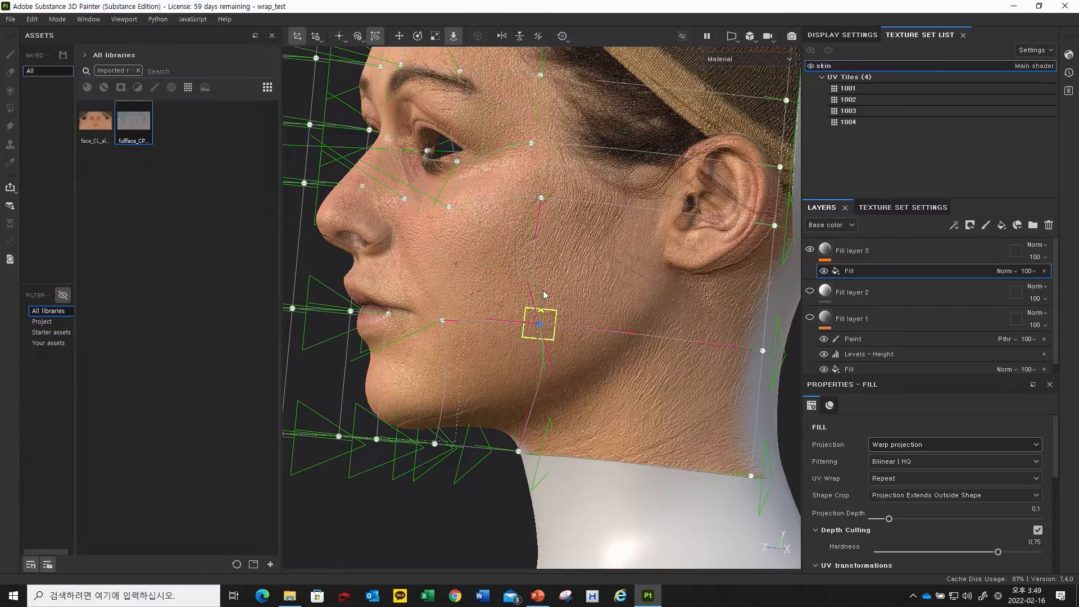
left_click_drag(513, 260, 526, 262, "alt")
middle_click_drag(516, 304, 517, 264, "alt")
left_click(518, 414)
mouse_move(538, 336)
left_mouse_down("alt")
mouse_move(562, 348)
mouse_move(532, 349)
mouse_move(516, 332)
mouse_move(544, 326)
left_mouse_up("alt")
Step: Adjust the inner eyebrow vertex and move the outer eye corner vertex slightly outward and up
middle_click_drag(499, 277, 504, 323, "alt")
left_click_drag(504, 323, 470, 271, "alt")
left_click(472, 178)
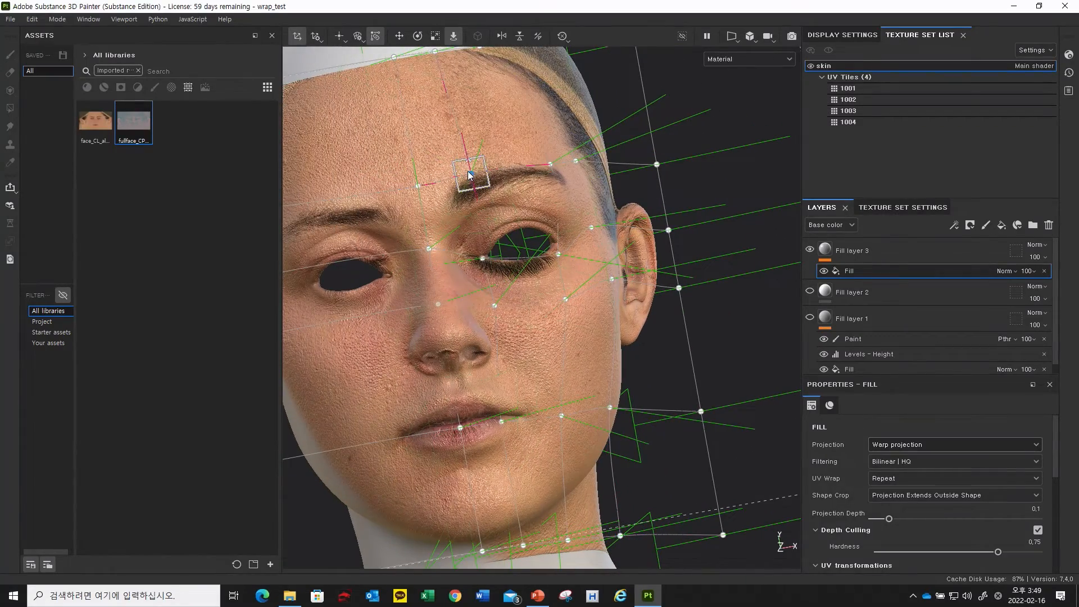
left_click_drag(504, 179, 532, 139, "alt")
left_click_drag(567, 251, 574, 246)
left_click_drag(524, 279, 574, 297, "alt")
left_click_drag(576, 238, 558, 185)
Step: Raise the outer and inner vertices above the left eyebrow slightly
left_click(557, 146)
left_click_drag(556, 142, 556, 140)
left_click(476, 166)
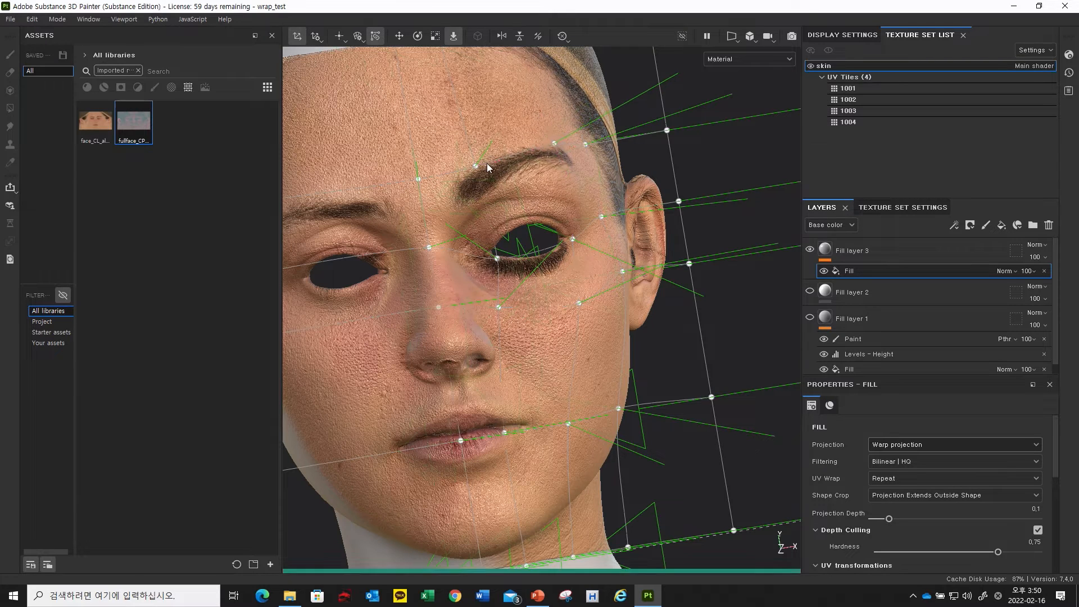
left_click_drag(475, 166, 475, 159)
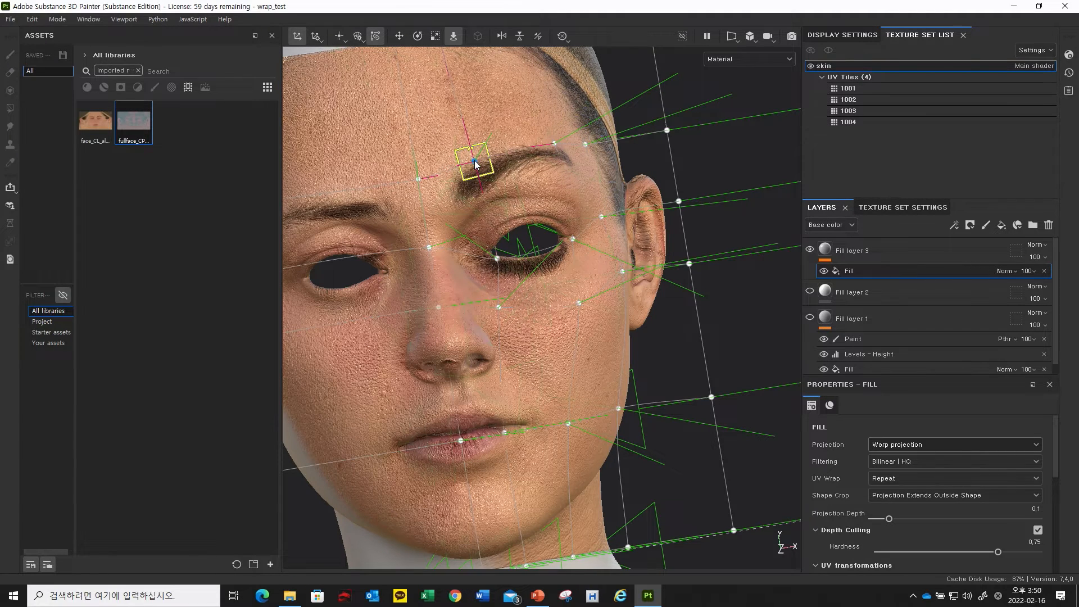
mouse_move(465, 197)
left_mouse_down("alt")
mouse_move(486, 196)
mouse_move(474, 166)
mouse_move(472, 208)
mouse_move(454, 208)
left_mouse_up("alt")
Step: Refine the inner eye corner vertex and the vertex beside the nose on the face surface
left_click(504, 263)
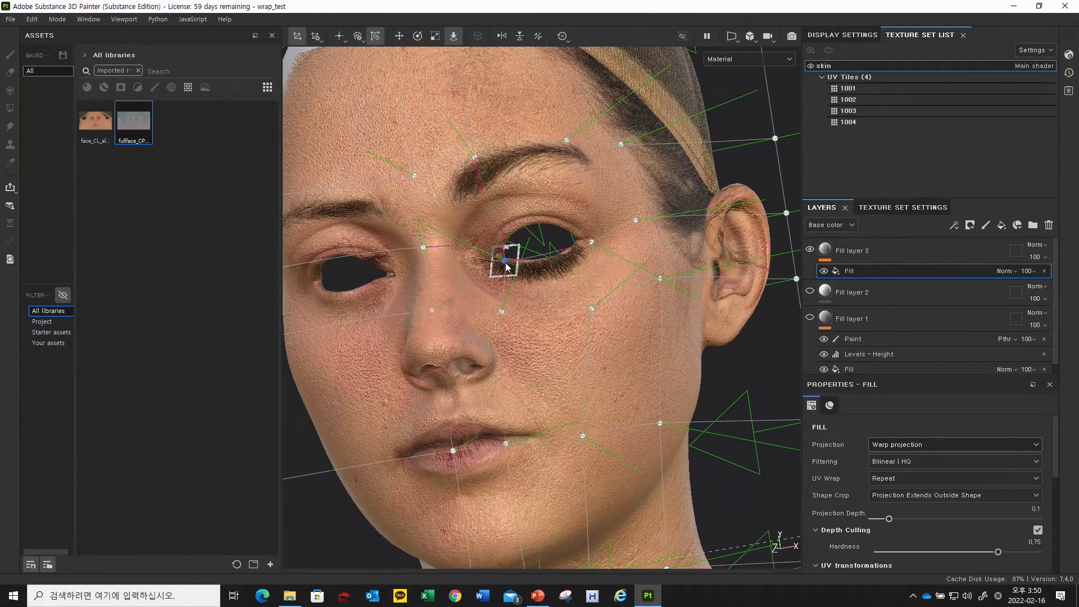
left_click(501, 312)
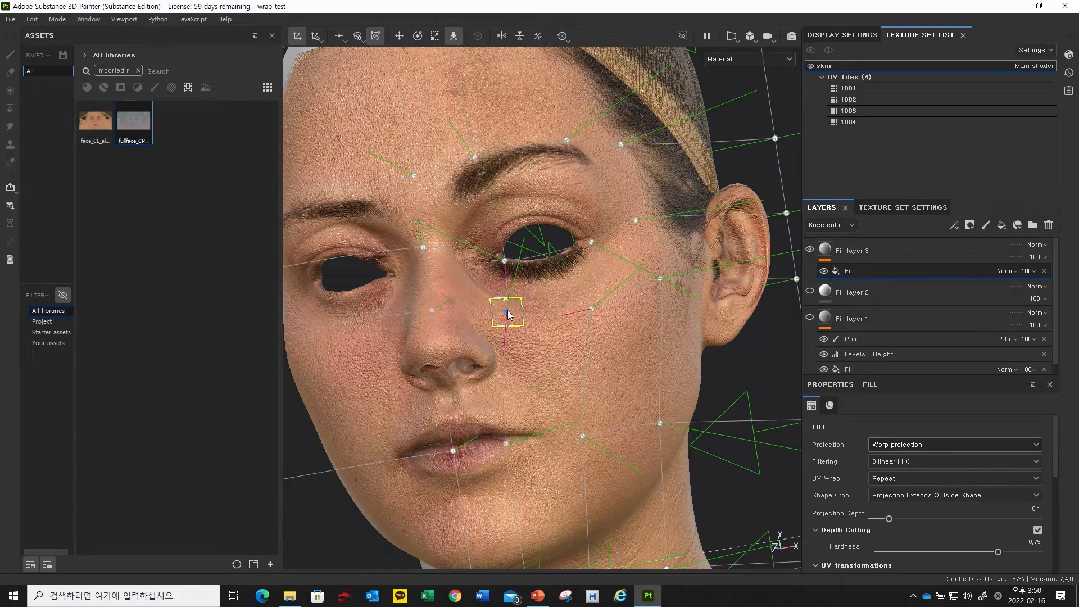
left_click_drag(527, 383, 500, 384, "alt")
Step: Adjust the vertices beside the mouth and on the lower cheek, and refine the cheek vertex below the eye
left_click(507, 380)
left_click_drag(511, 379, 574, 389)
left_click_drag(483, 395, 582, 400, "alt")
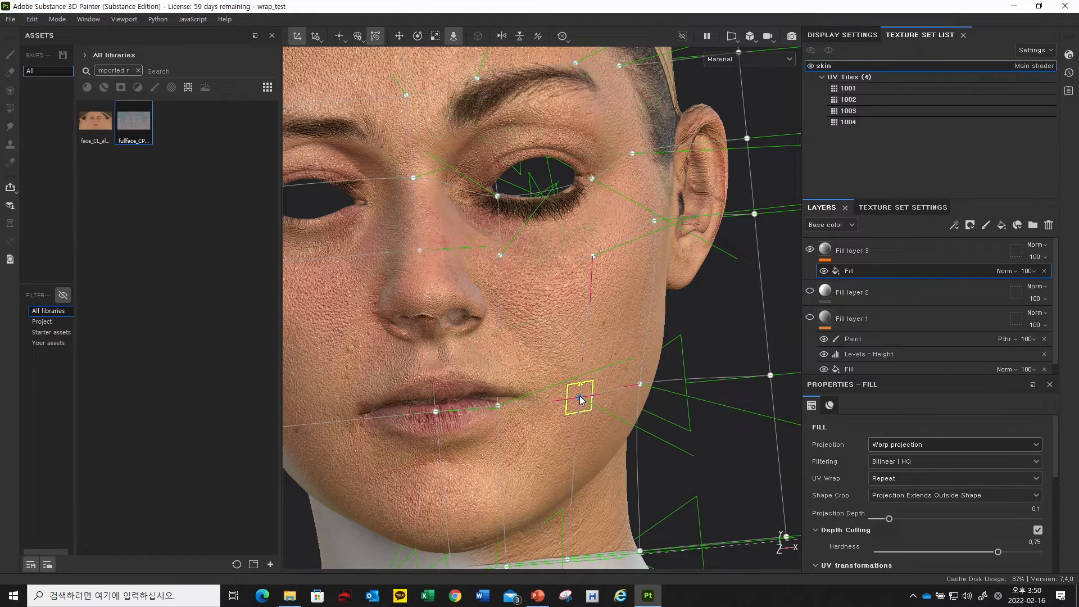
left_click(592, 257)
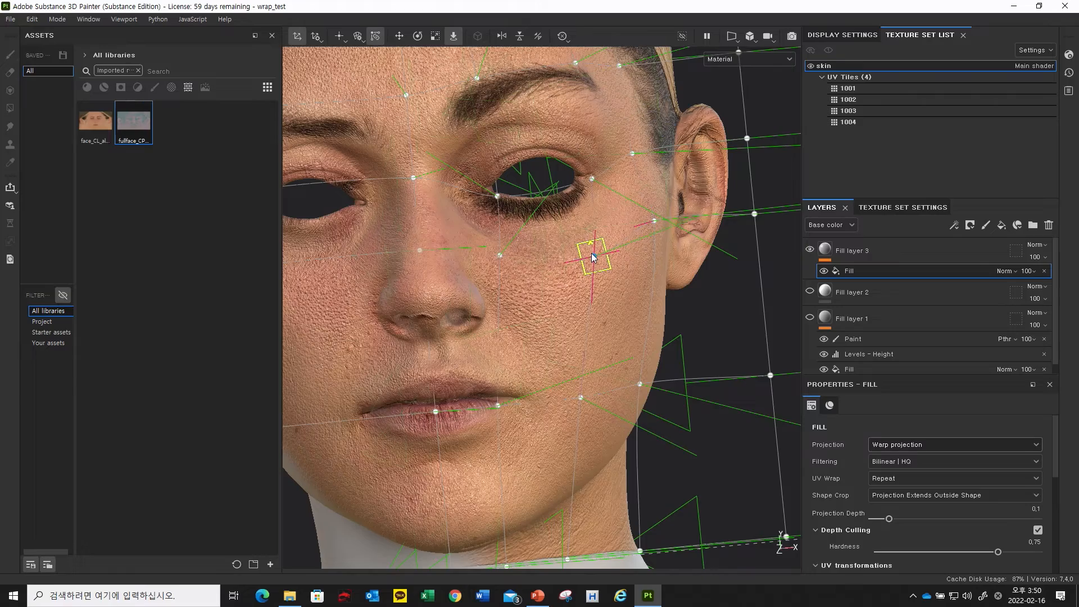
Step: Examine how the projected skin texture fits the left eye, cheek and side of the face
left_click_drag(559, 270, 553, 303, "alt")
left_click_drag(470, 316, 525, 290, "alt")
left_click_drag(630, 249, 622, 253, "alt")
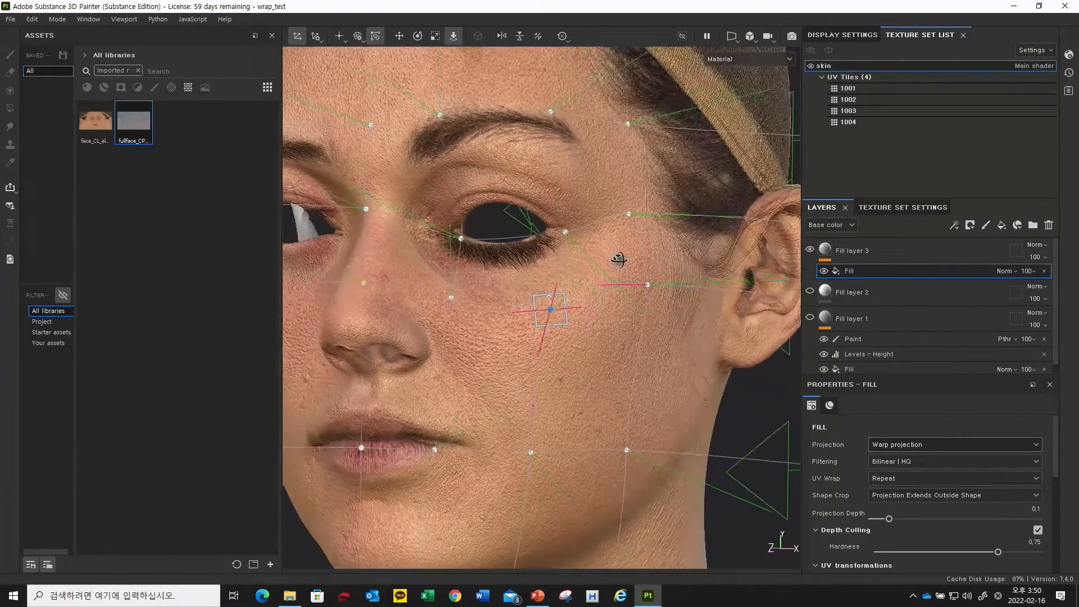
left_click_drag(519, 282, 522, 282, "alt")
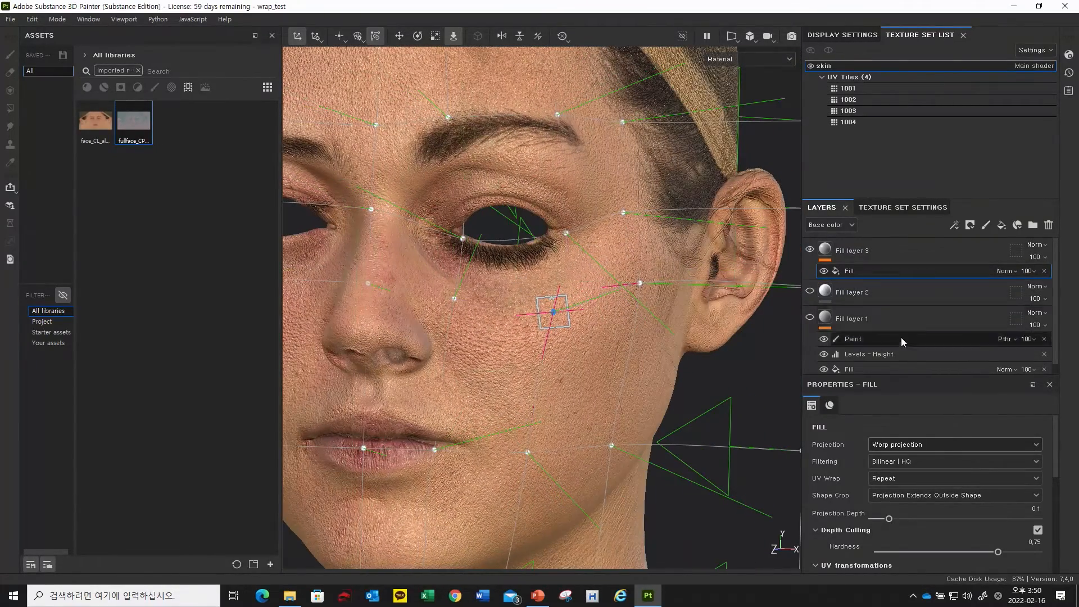
scroll(500, 353, "up", 2)
scroll(505, 385, "up", 2)
scroll(491, 322, "down", 2)
left_click_drag(505, 324, 511, 301, "alt")
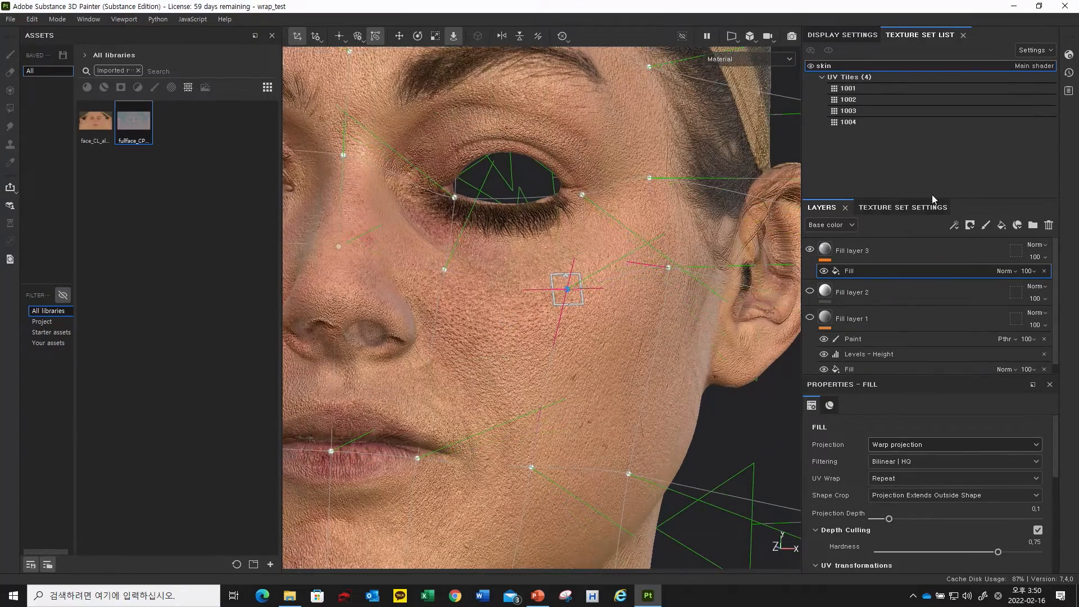
Step: Add a Levels effect above Fill layer 3's fill, set its affected channel to Height, and set the midtone to 1.816
right_click(844, 272)
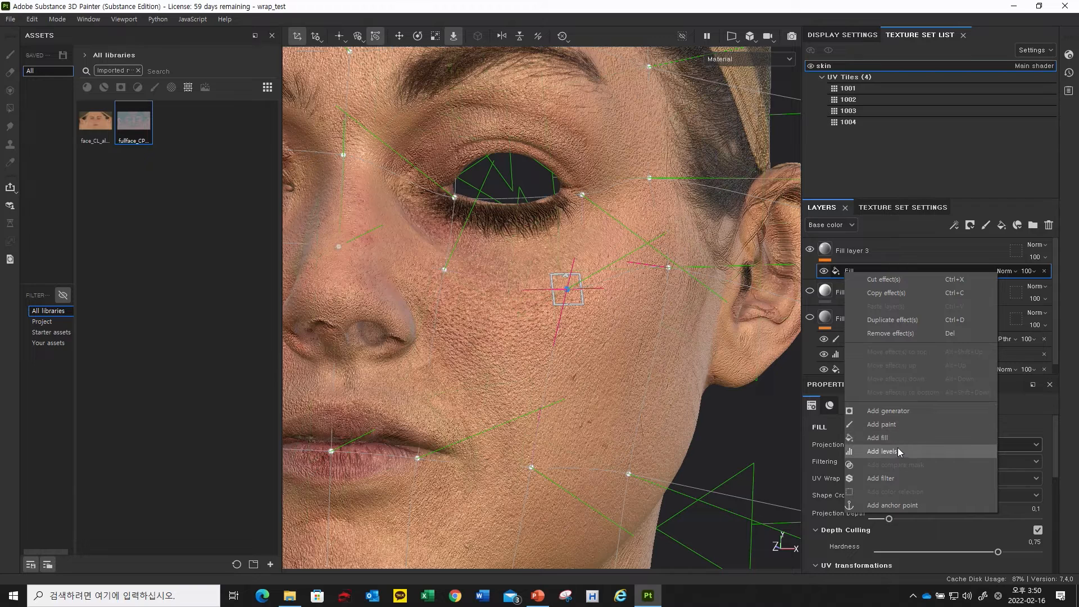
left_click(882, 451)
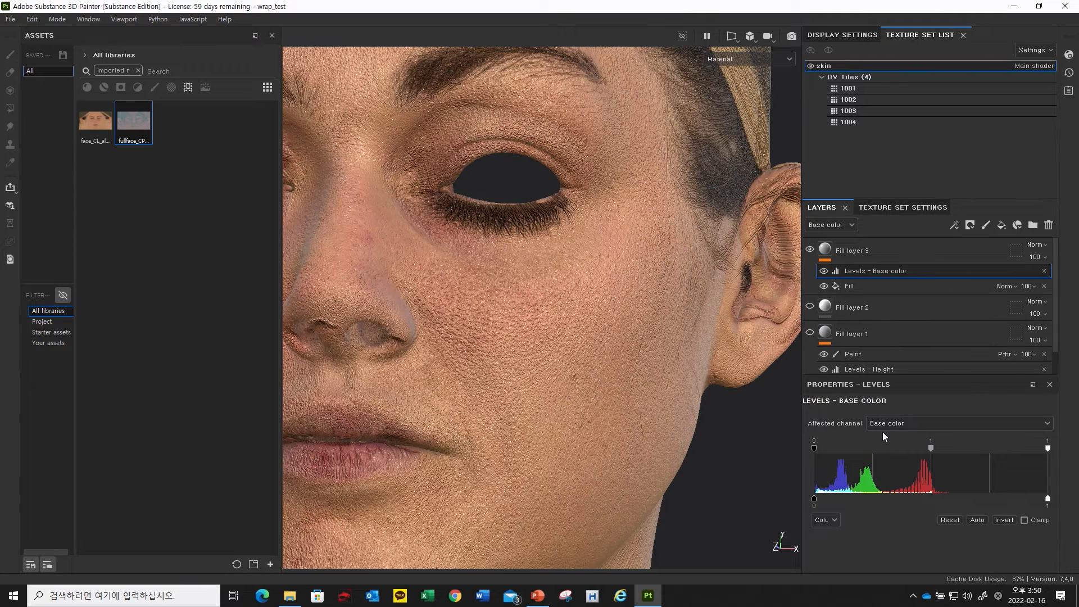
left_click(898, 425)
left_click(896, 480)
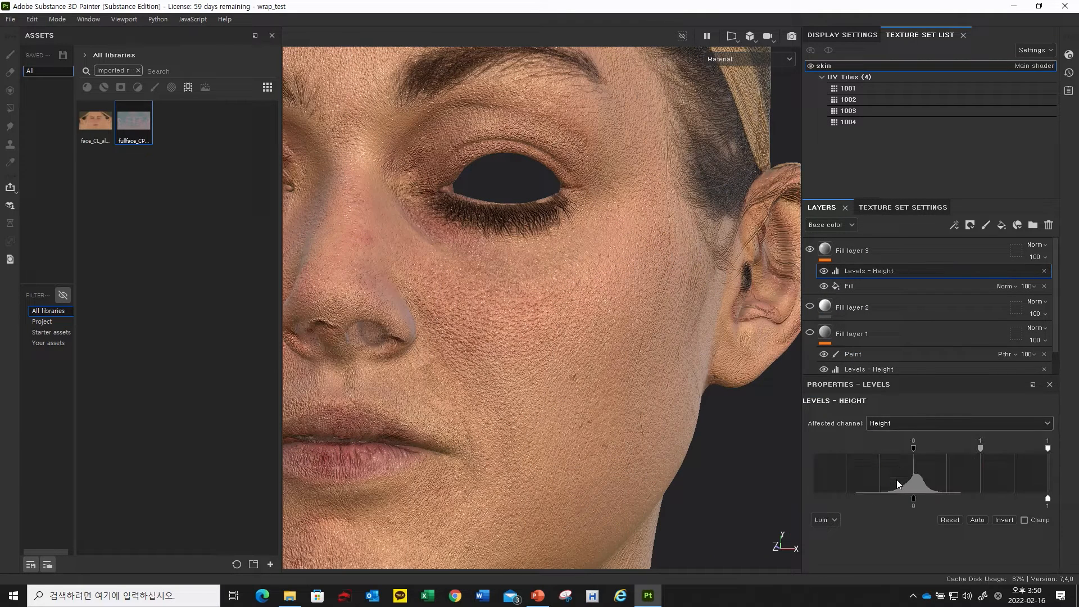
mouse_move(978, 449)
left_mouse_down()
mouse_move(966, 449)
mouse_move(983, 447)
left_mouse_up()
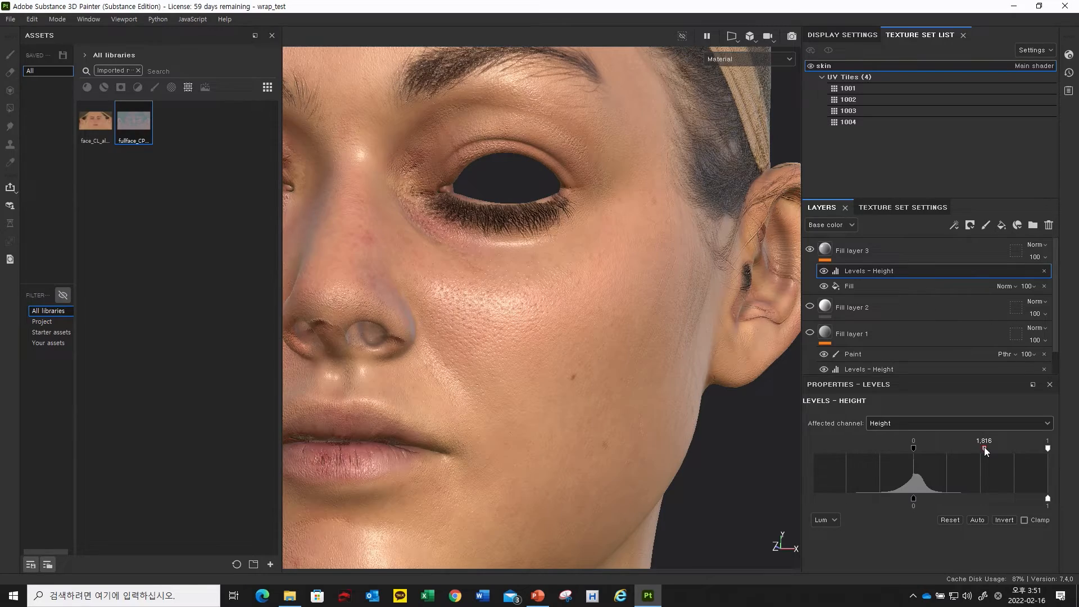
Step: Inspect the softened skin relief around the eye, nose and cheek from several angles and distances
left_click_drag(353, 301, 428, 303, "alt")
right_click_drag(427, 304, 481, 277, "alt")
middle_click_drag(481, 277, 474, 320, "alt")
left_click_drag(474, 320, 666, 387, "alt")
right_click_drag(665, 387, 528, 331, "alt")
middle_click_drag(529, 332, 541, 345, "alt")
left_click_drag(541, 345, 557, 347, "alt")
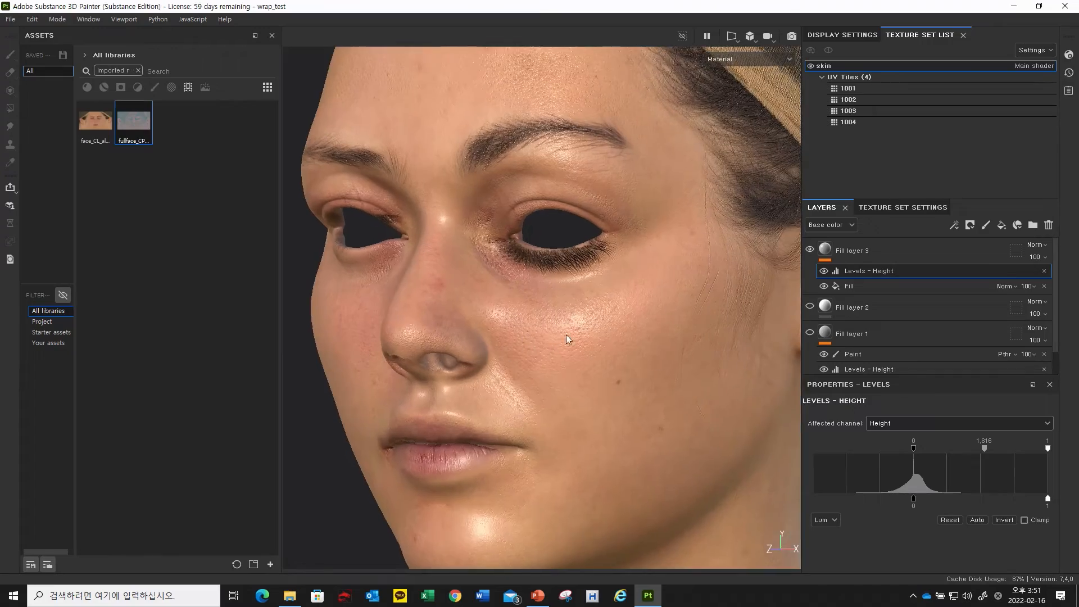
right_click_drag(556, 347, 682, 346, "alt")
left_click_drag(682, 346, 590, 326, "alt")
middle_click_drag(590, 326, 591, 360, "alt")
left_click_drag(984, 448, 984, 448)
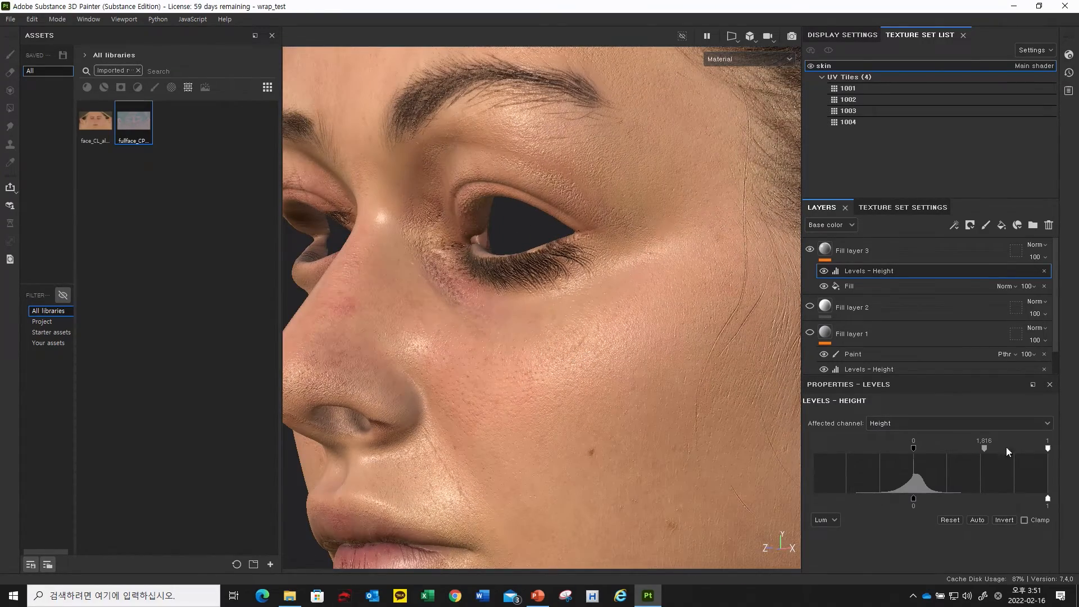
left_click_drag(388, 314, 443, 315, "alt")
right_click_drag(442, 315, 513, 326, "alt")
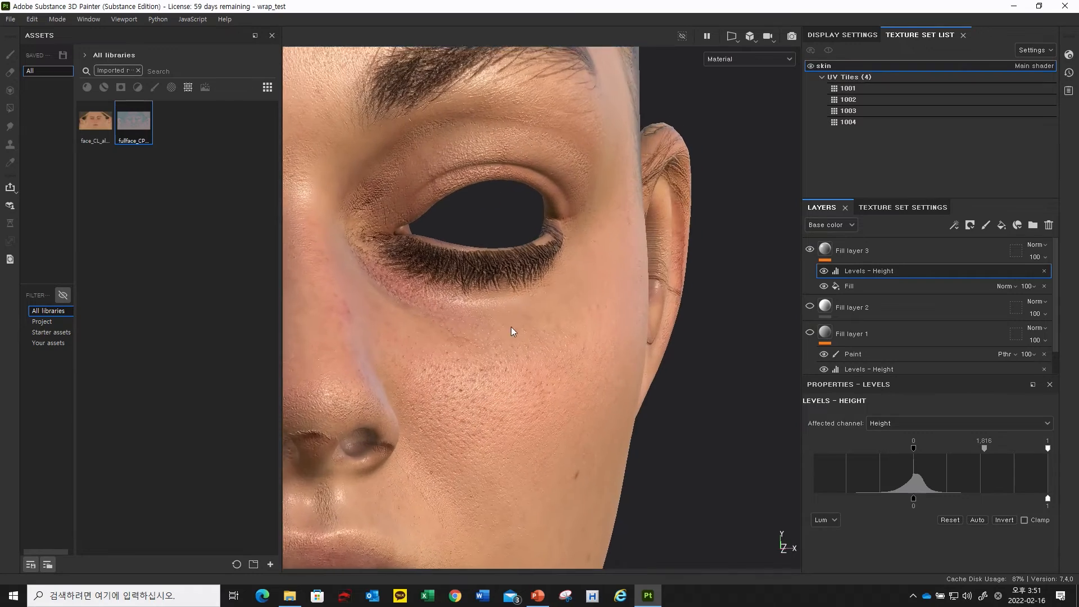
left_click_drag(514, 326, 493, 326, "alt")
middle_click_drag(493, 327, 494, 335, "alt")
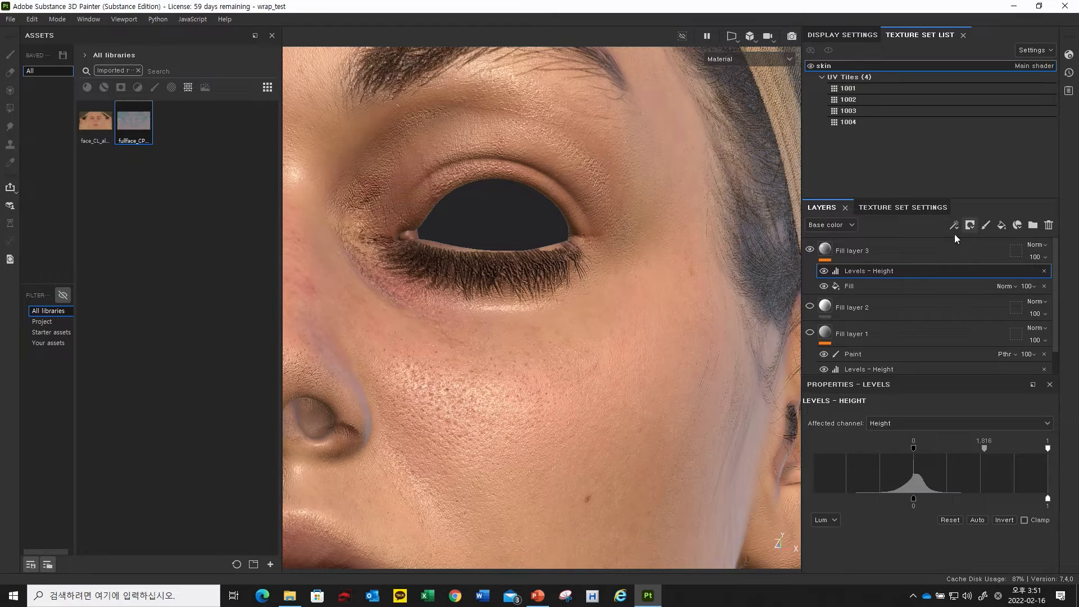
left_click_drag(509, 283, 565, 254, "alt")
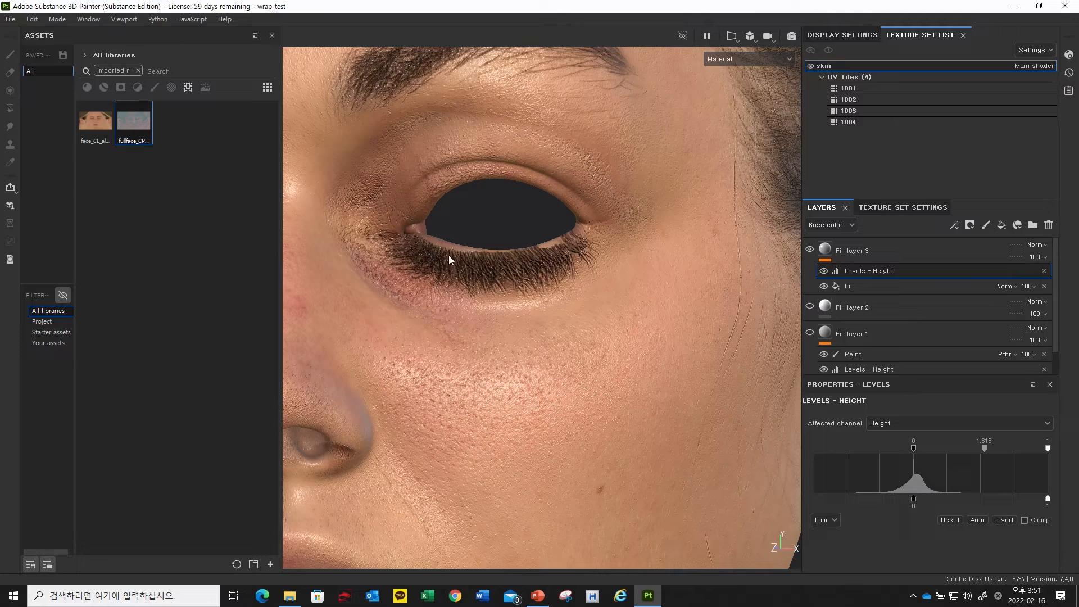
Step: Add a Paint effect above the Levels effect in Fill layer 3
left_click_drag(591, 234, 538, 252, "alt")
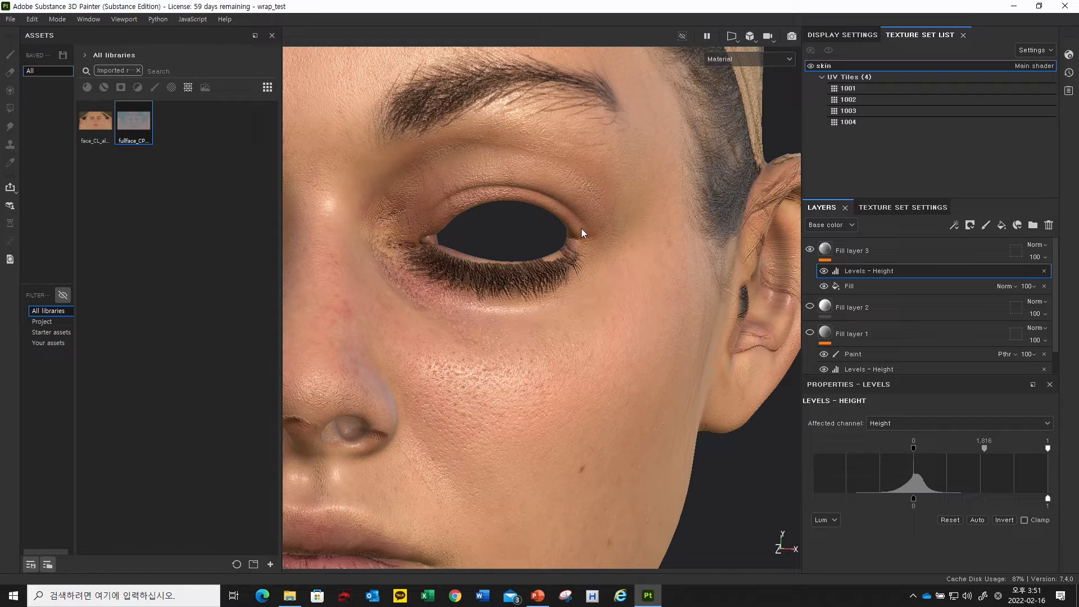
left_click_drag(564, 249, 547, 268, "alt")
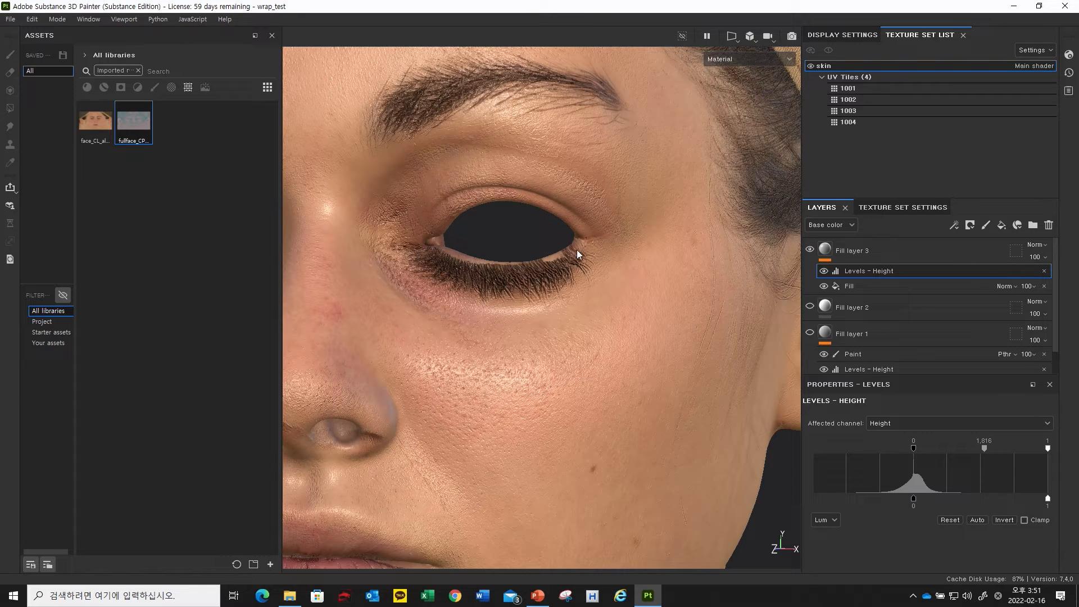
left_click_drag(516, 271, 534, 284, "alt")
middle_click_drag(508, 305, 503, 297, "alt")
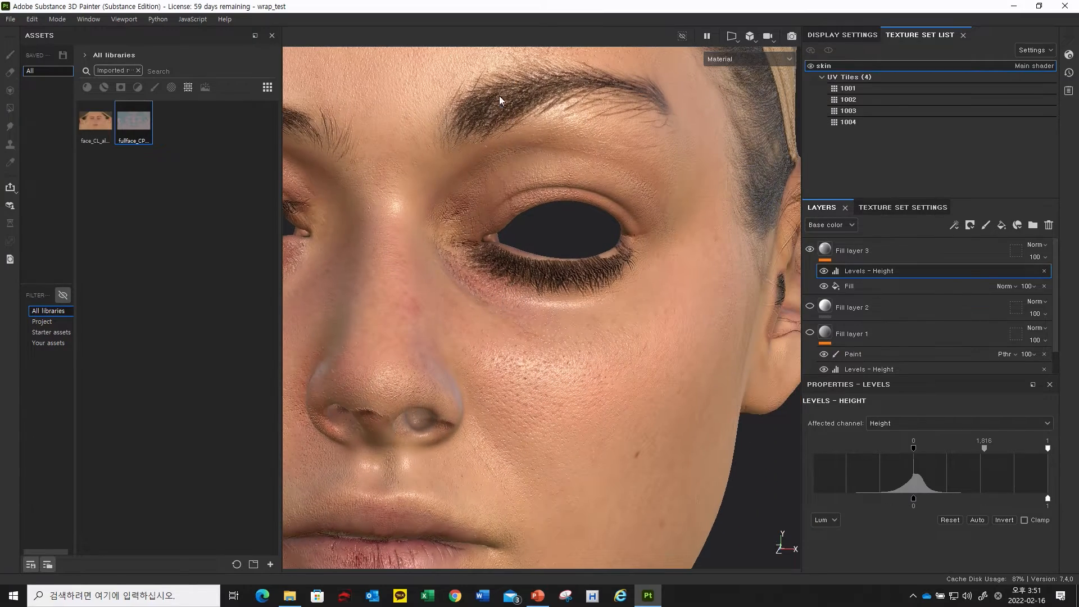
left_click_drag(522, 187, 494, 276, "alt")
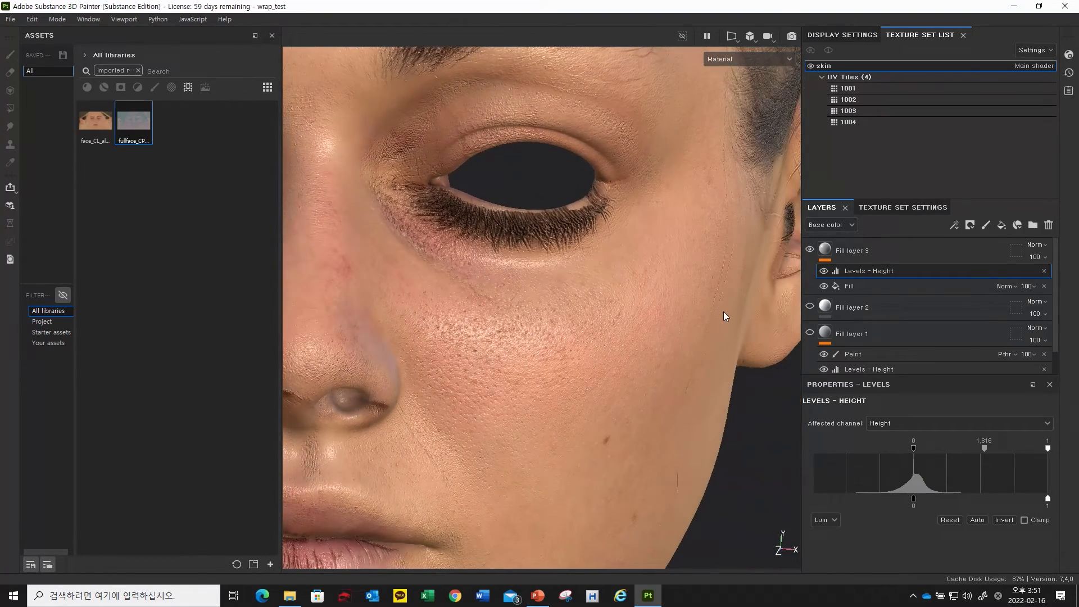
right_click(877, 270)
left_click(928, 420)
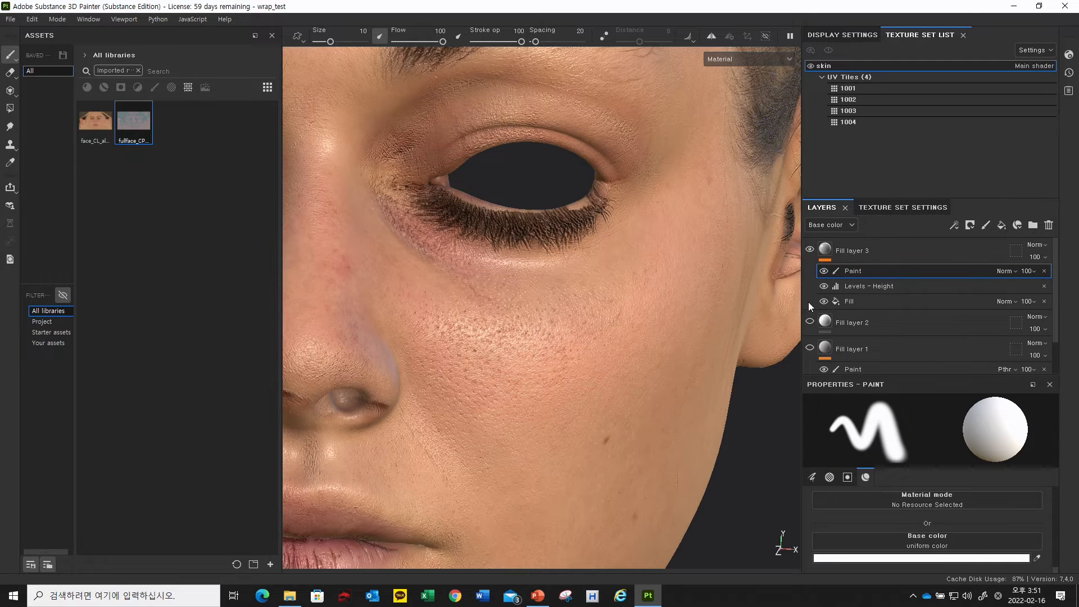
Step: Activate the Clone tool and set the new Paint effect's base color blending mode to Passthrough
right_click_drag(579, 284, 532, 284, "ctrl")
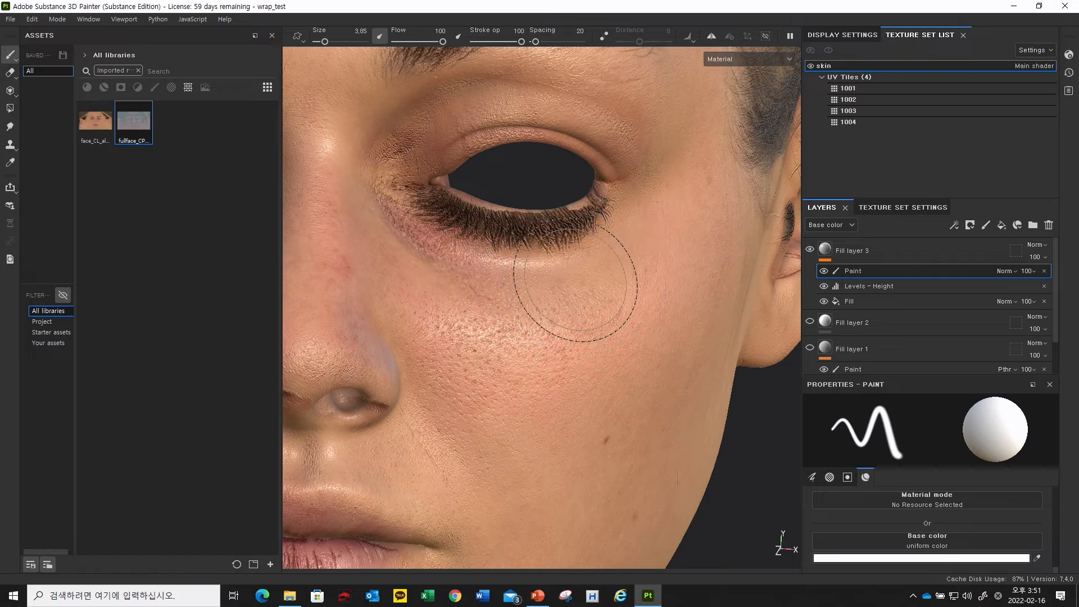
mouse_move(576, 255)
left_mouse_down("alt")
mouse_move(551, 257)
mouse_move(528, 284)
left_mouse_up("alt")
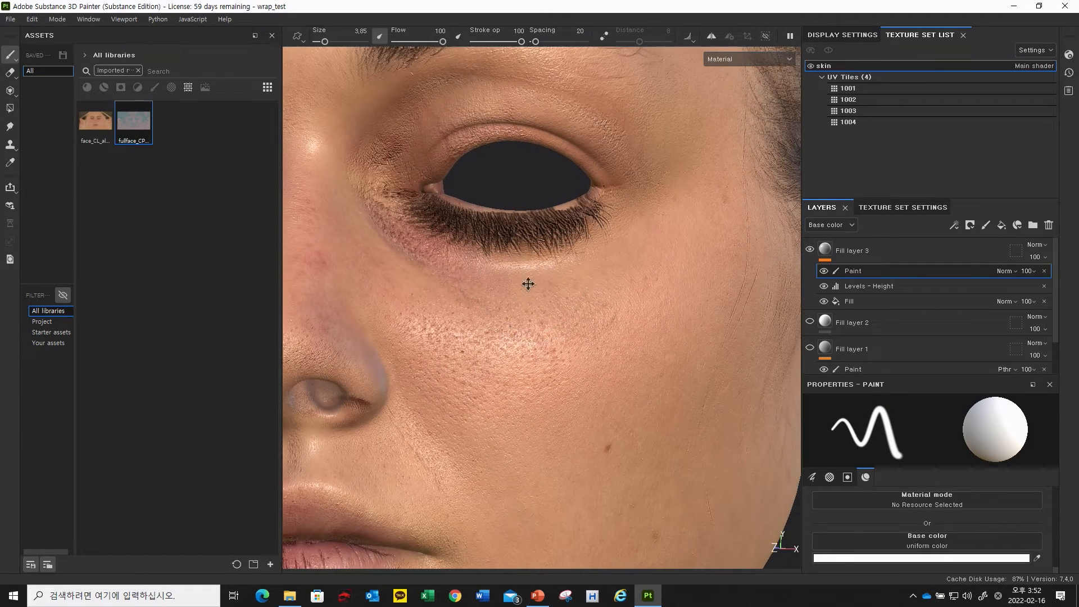
left_click(11, 145)
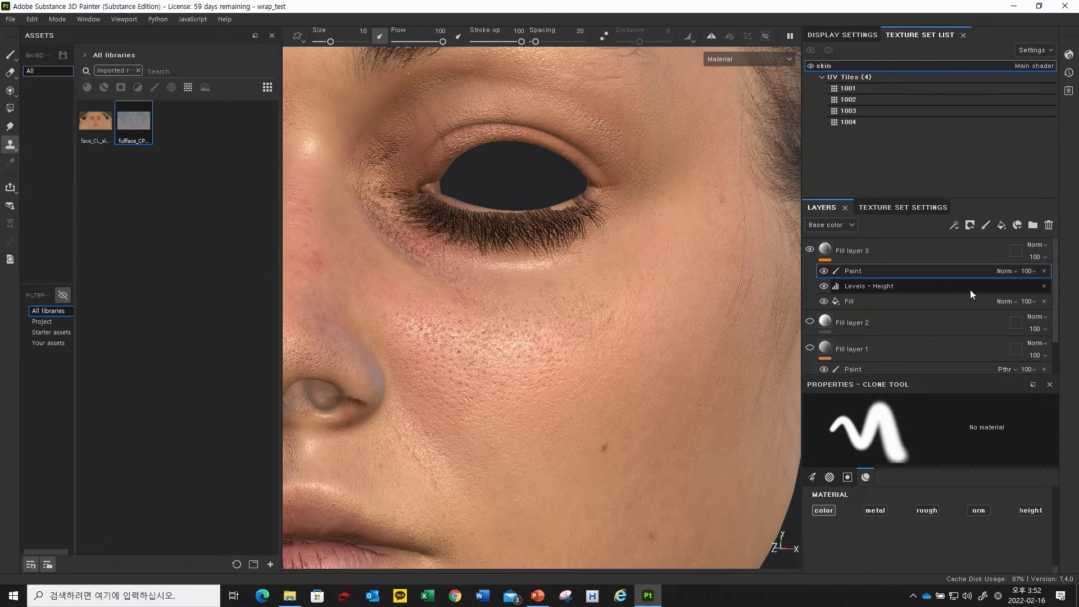
left_click(1006, 271)
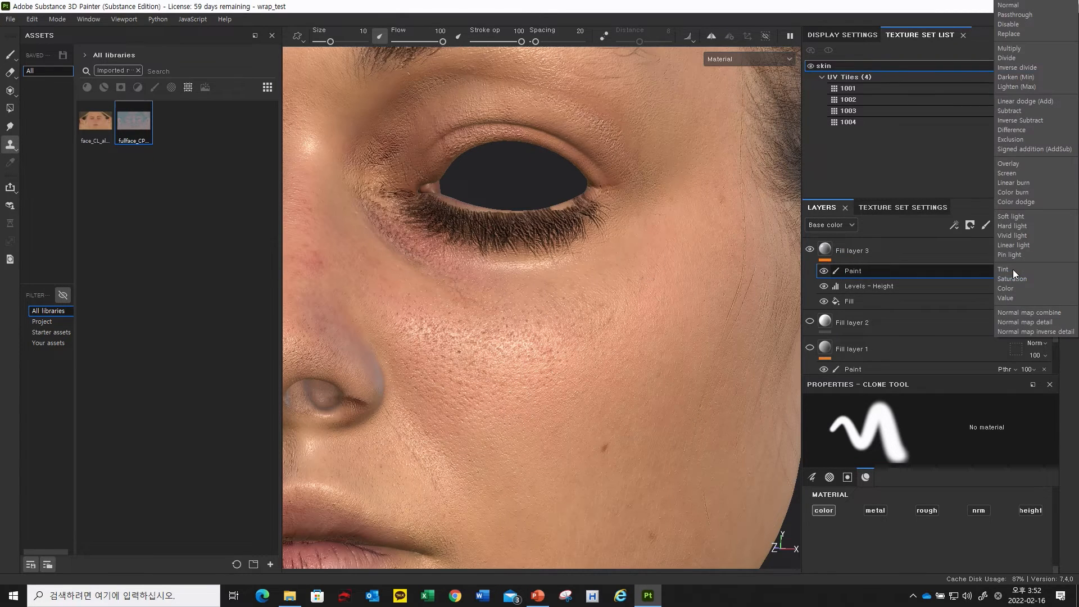
left_click(1015, 15)
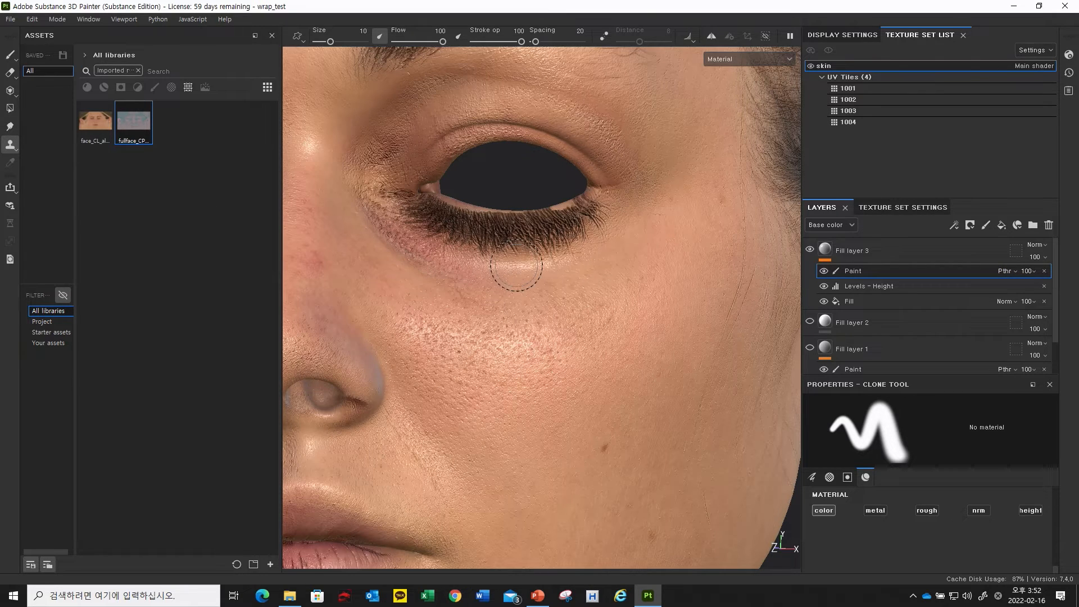
Step: Test cloning cheek skin over the outer lower lashes, undo it, and include the height channel in the Clone tool
left_click_drag(556, 292, 553, 299, "alt")
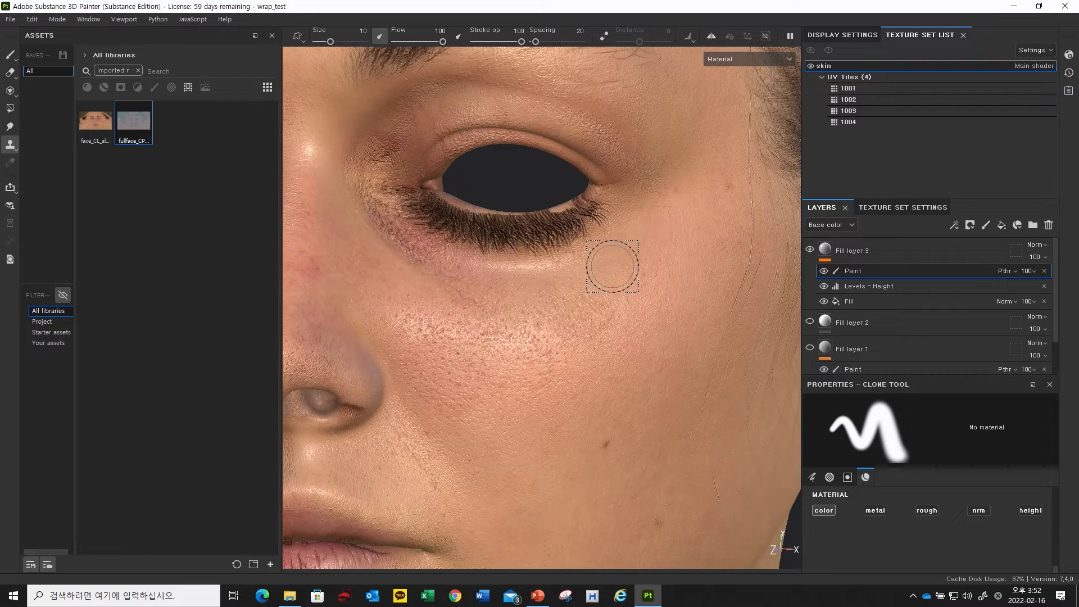
mouse_move(581, 215)
left_mouse_down()
mouse_move(571, 236)
mouse_move(646, 234)
mouse_move(585, 273)
left_mouse_up()
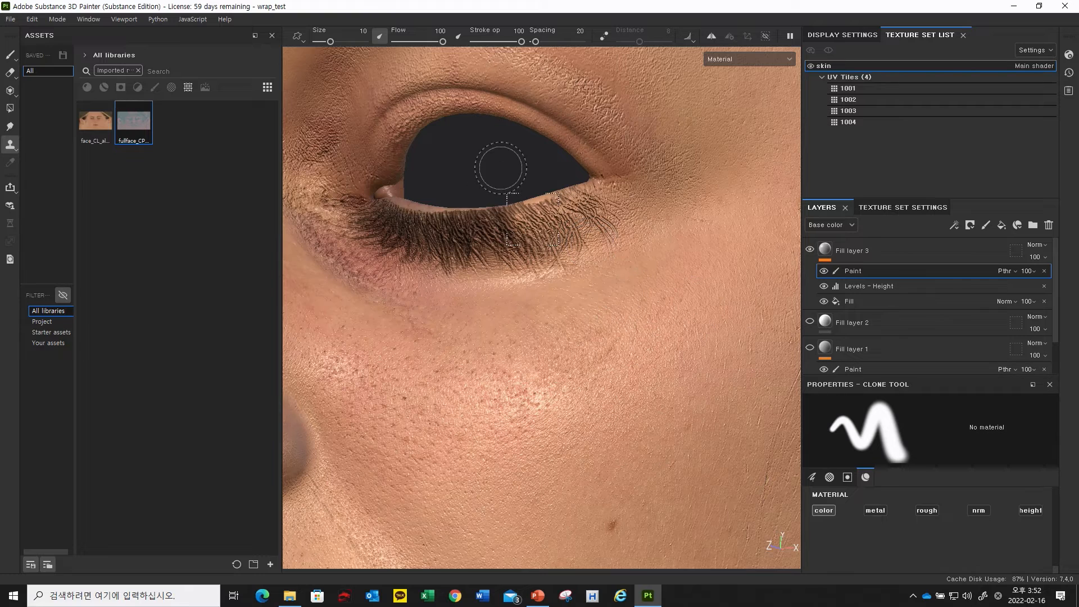
key("ctrl+z")
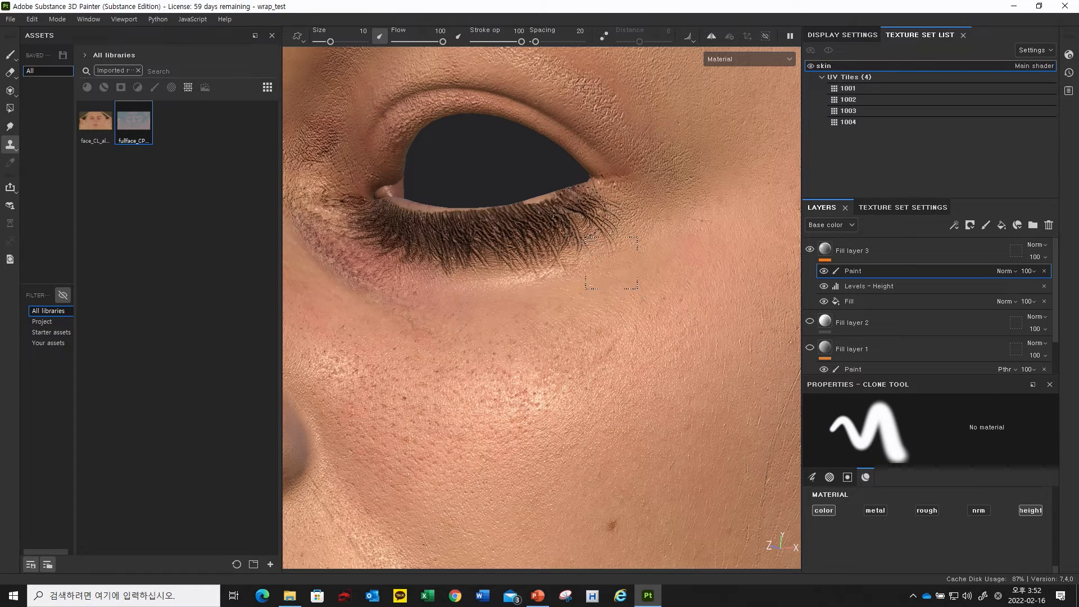
Step: Set the blending mode of Fill layer 3's Paint effect to Passthrough for the Base color channel
left_click_drag(586, 212, 585, 210, "alt")
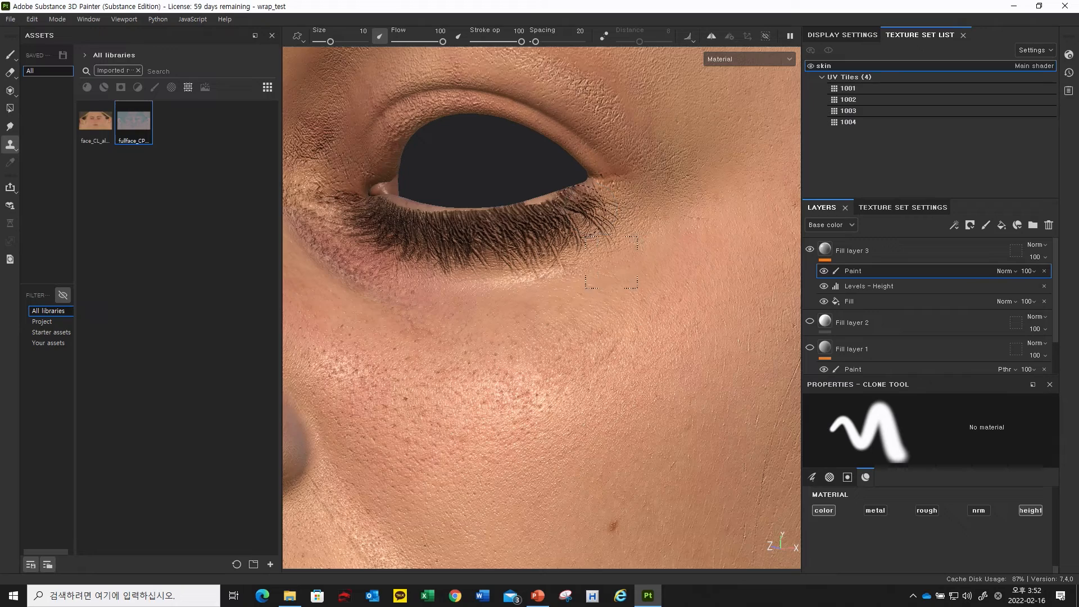
left_click_drag(602, 301, 585, 272, "alt")
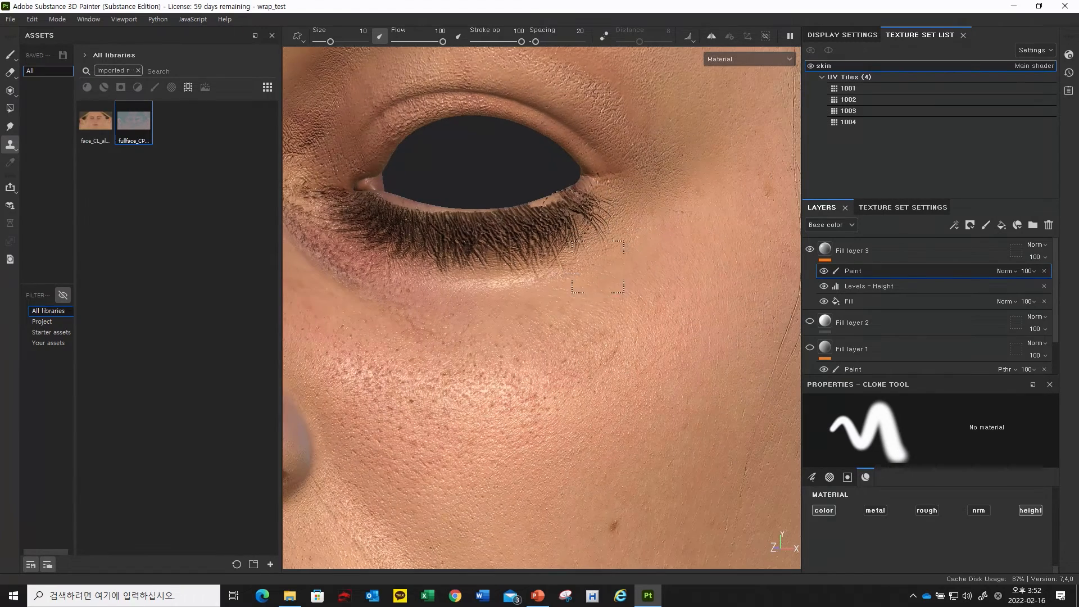
left_click_drag(601, 221, 579, 217, "alt")
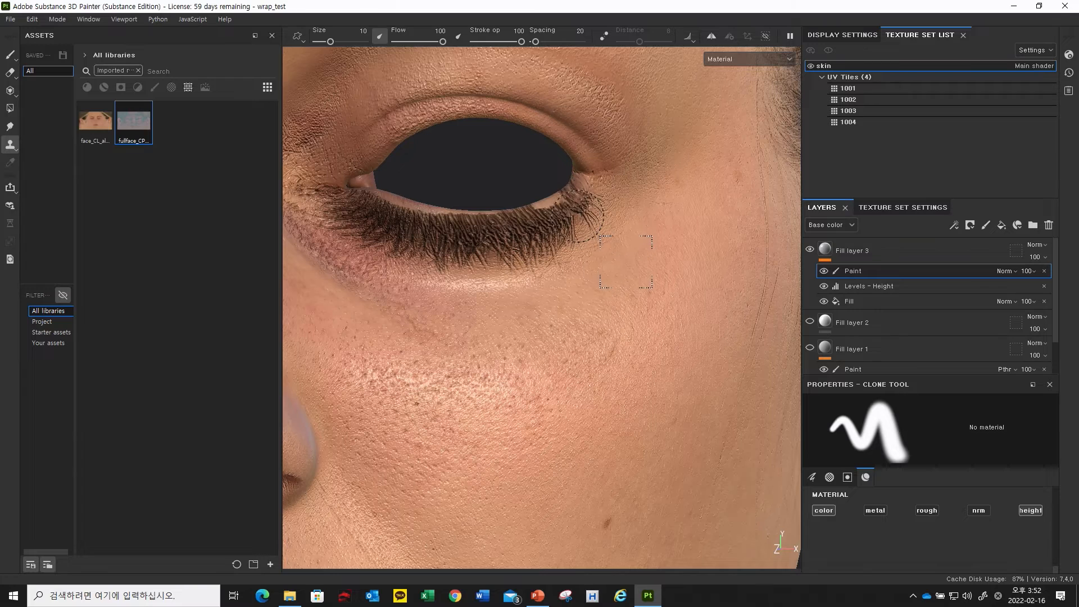
left_click_drag(600, 249, 582, 247, "alt")
scroll(872, 512, "up", 3)
scroll(872, 513, "down", 1)
scroll(873, 517, "up", 2)
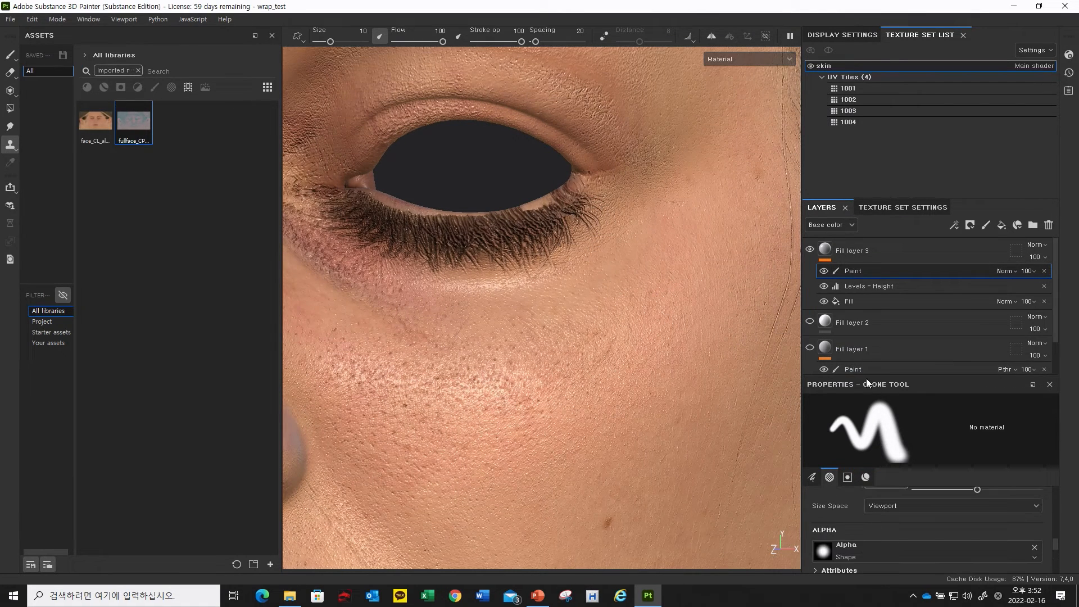
left_click(1004, 273)
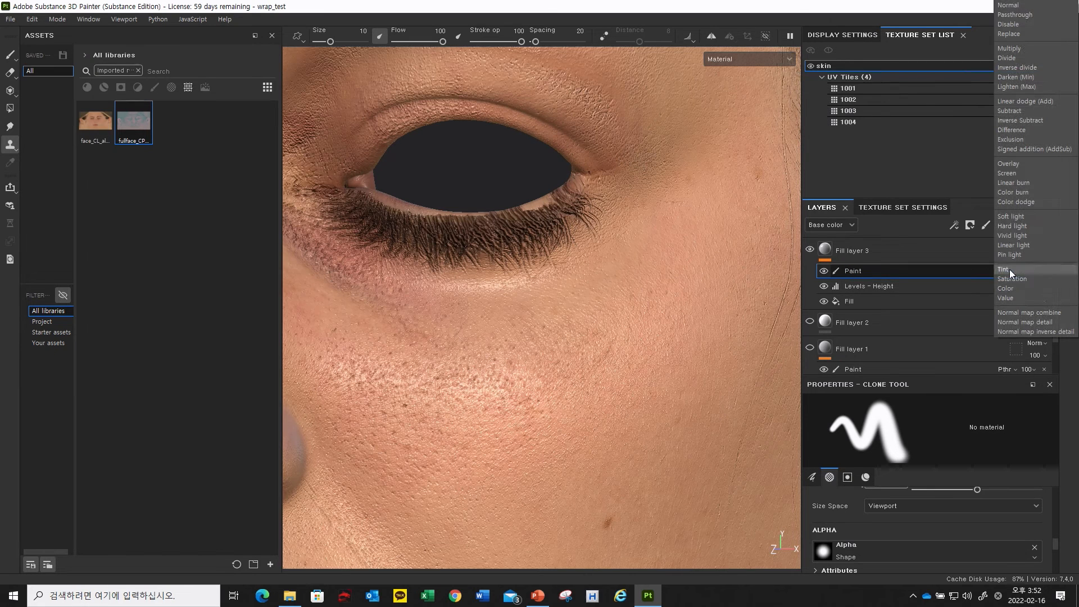
left_click(1022, 20)
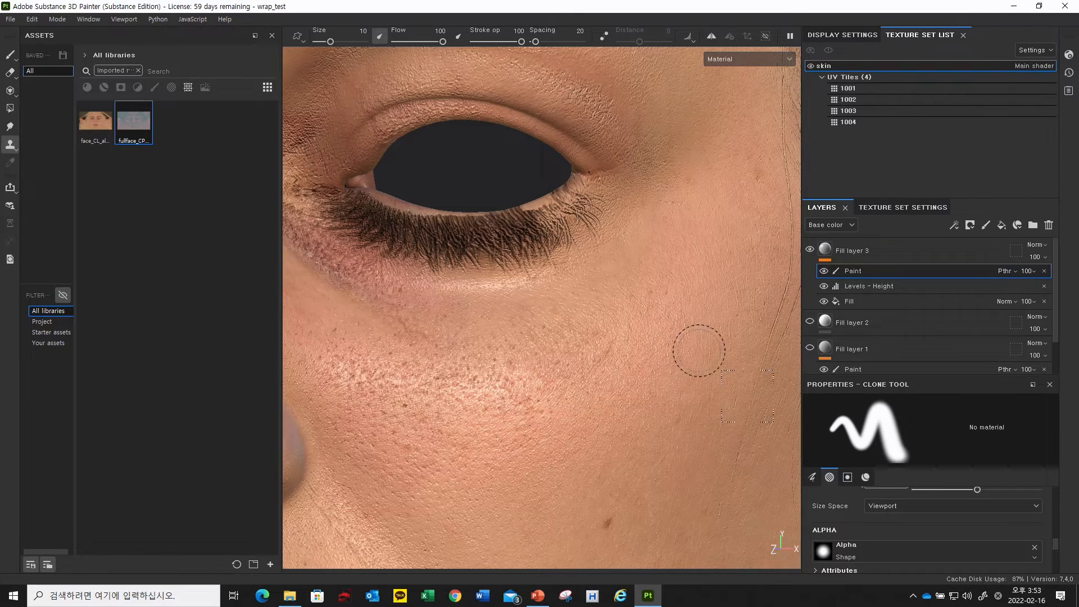
Step: Clone cheek skin from below the outer eye corner over the outermost lower lashes
left_click_drag(614, 265, 630, 263, "alt")
key("v")
left_click(634, 263)
scroll(983, 507, "down", 5)
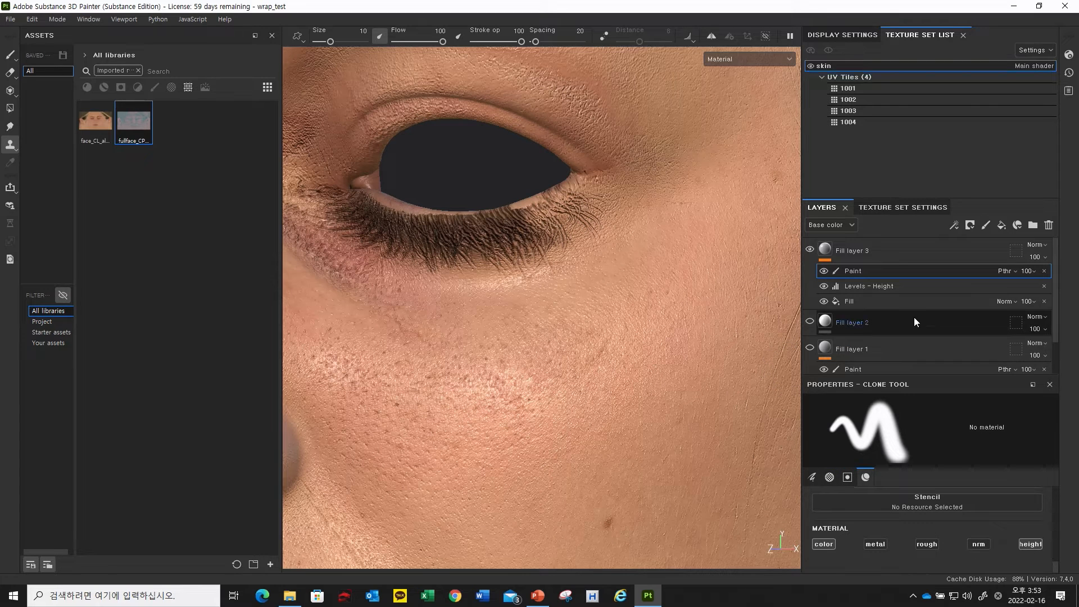
Step: Switch the layer stack to the Height channel and set the Paint effect's blending mode to Passthrough there
left_click(844, 224)
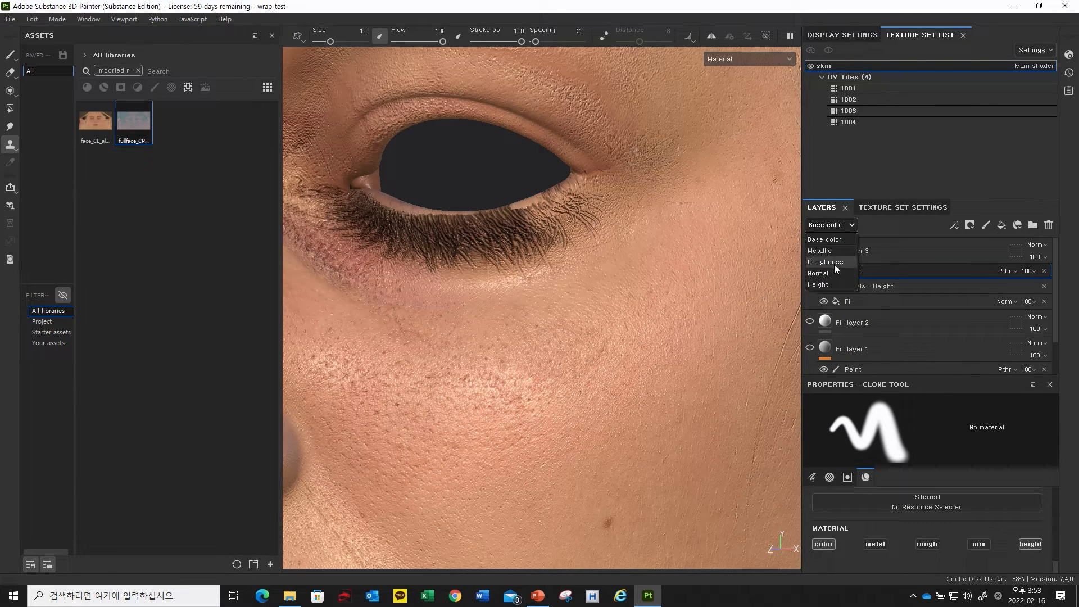
left_click(835, 280)
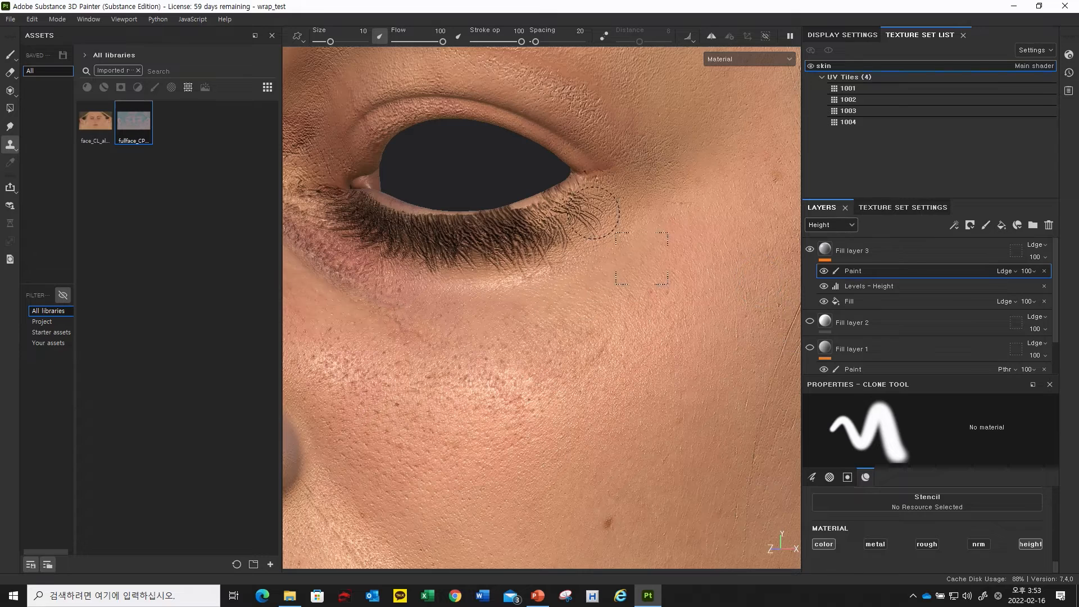
left_click_drag(584, 217, 575, 217, "alt")
scroll(984, 548, "down", 1)
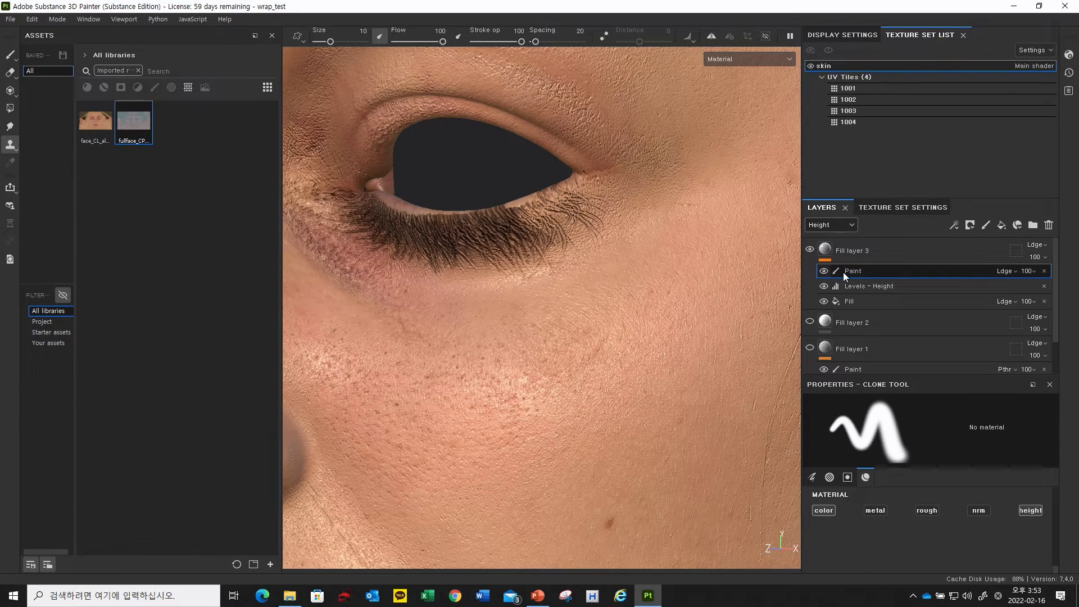
left_click(1009, 270)
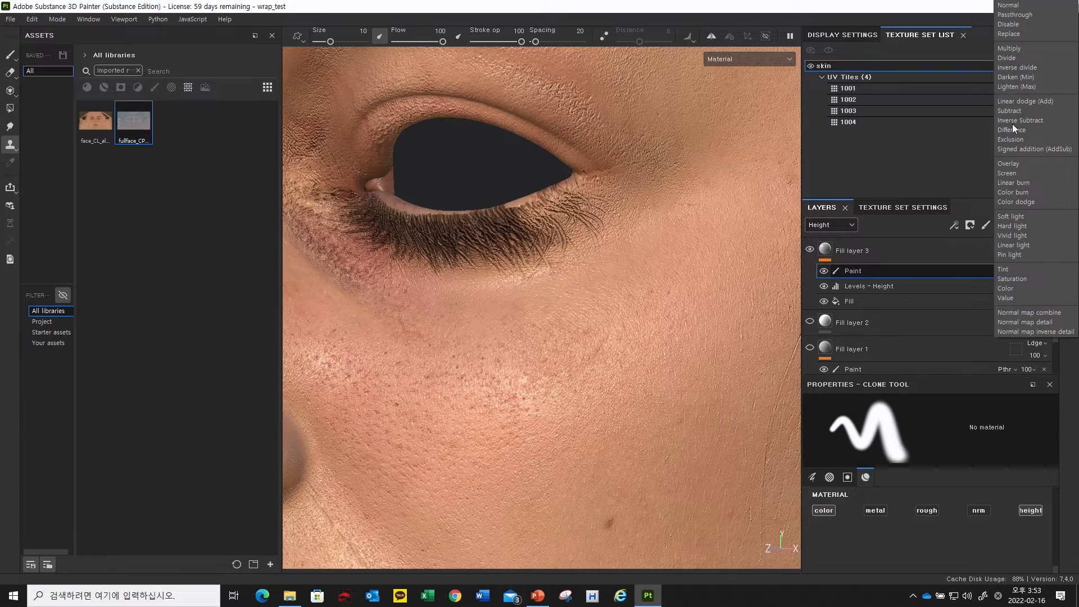
left_click(1025, 22)
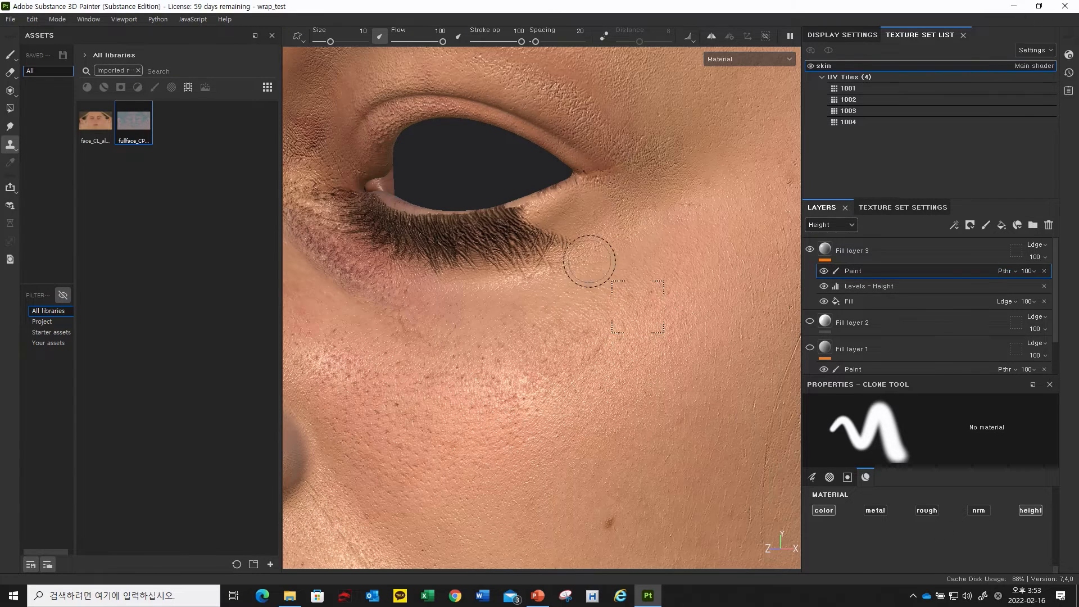
Step: Return the layer stack to Base color and clone under-eye skin over the lower lashes from the outer side toward the inner corner
mouse_move(590, 257)
left_mouse_down("alt")
mouse_move(526, 216)
mouse_move(544, 233)
left_mouse_up("alt")
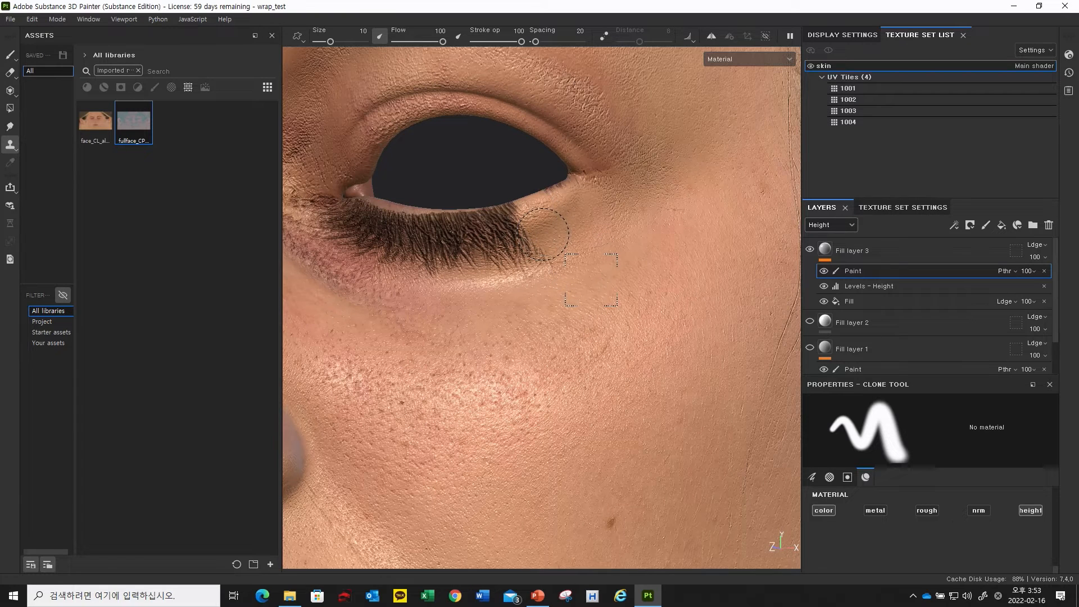
left_click(853, 225)
left_click(835, 237)
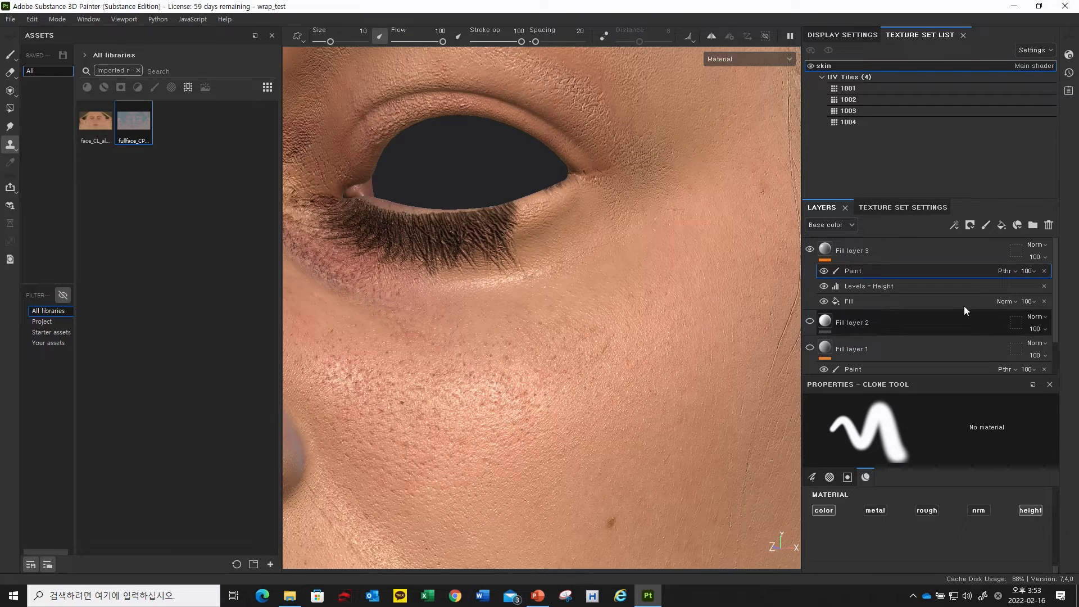
mouse_move(557, 257)
left_mouse_down("alt")
mouse_move(590, 276)
mouse_move(577, 282)
left_mouse_up("alt")
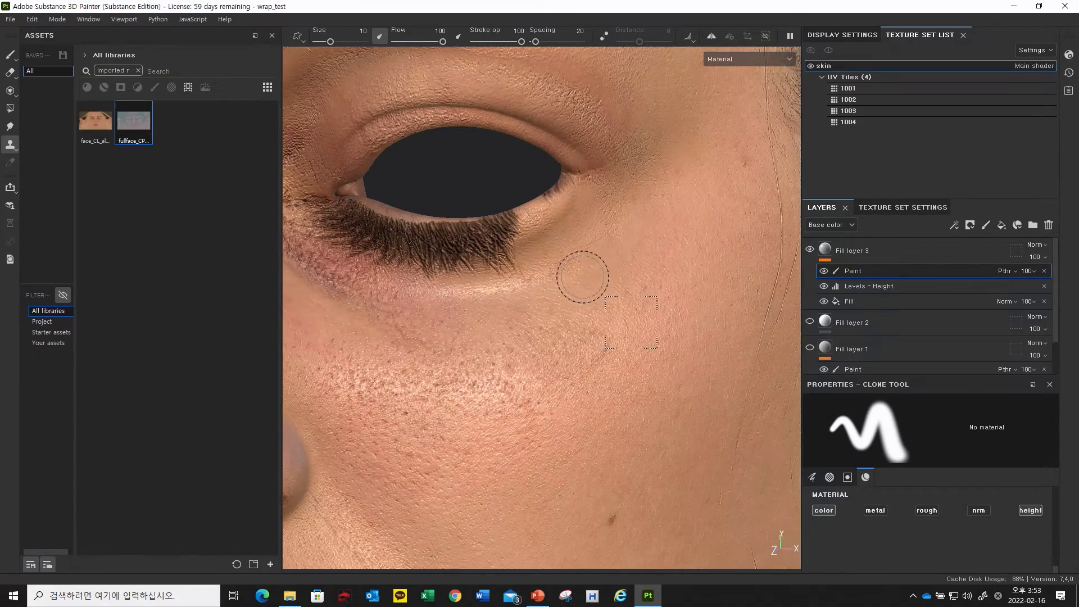
mouse_move(512, 221)
left_mouse_down()
mouse_move(559, 188)
mouse_move(536, 215)
left_mouse_up()
mouse_move(509, 254)
left_mouse_down()
mouse_move(487, 226)
mouse_move(477, 232)
left_mouse_up()
mouse_move(516, 248)
left_mouse_down("alt")
mouse_move(495, 256)
mouse_move(459, 219)
mouse_move(459, 241)
mouse_move(438, 229)
left_mouse_up("alt")
mouse_move(460, 263)
left_mouse_down("alt")
mouse_move(477, 267)
mouse_move(430, 236)
mouse_move(419, 241)
left_mouse_up("alt")
left_click_drag(373, 209, 433, 270, "alt")
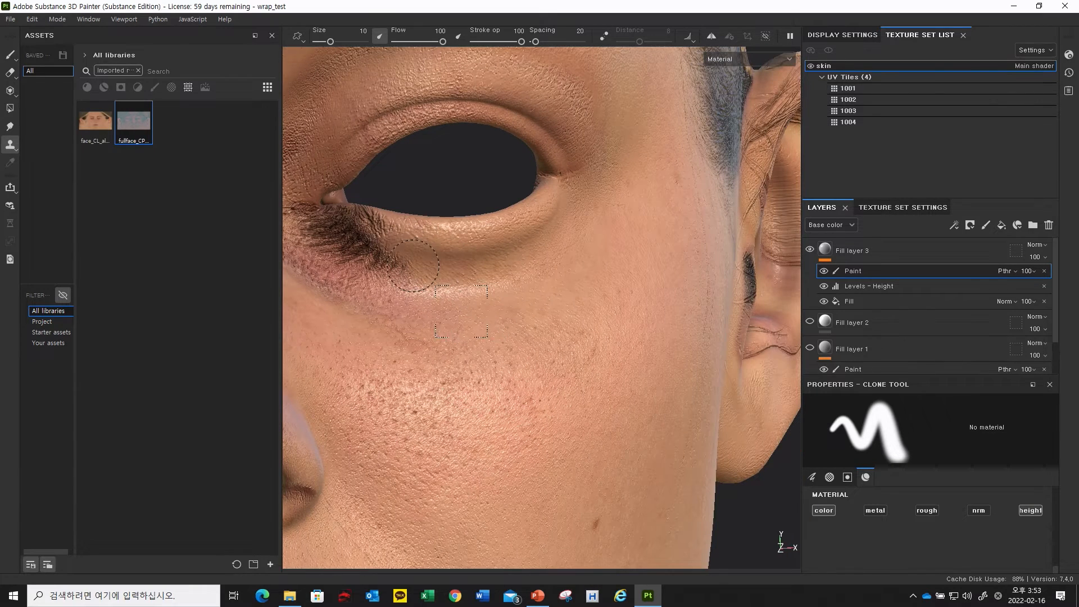
left_click_drag(379, 249, 363, 214)
mouse_move(373, 251)
left_mouse_down()
mouse_move(350, 238)
mouse_move(403, 255)
left_mouse_up()
Step: Clone a patch of upper forehead skin onto the white untextured area just above the forehead's center
scroll(494, 281, "down", 3)
middle_click_drag(504, 286, 554, 366, "alt")
left_click_drag(562, 349, 538, 332, "alt")
middle_click_drag(538, 332, 542, 506, "alt")
left_click_drag(506, 410, 484, 383, "alt")
left_click_drag(366, 284, 431, 304, "alt")
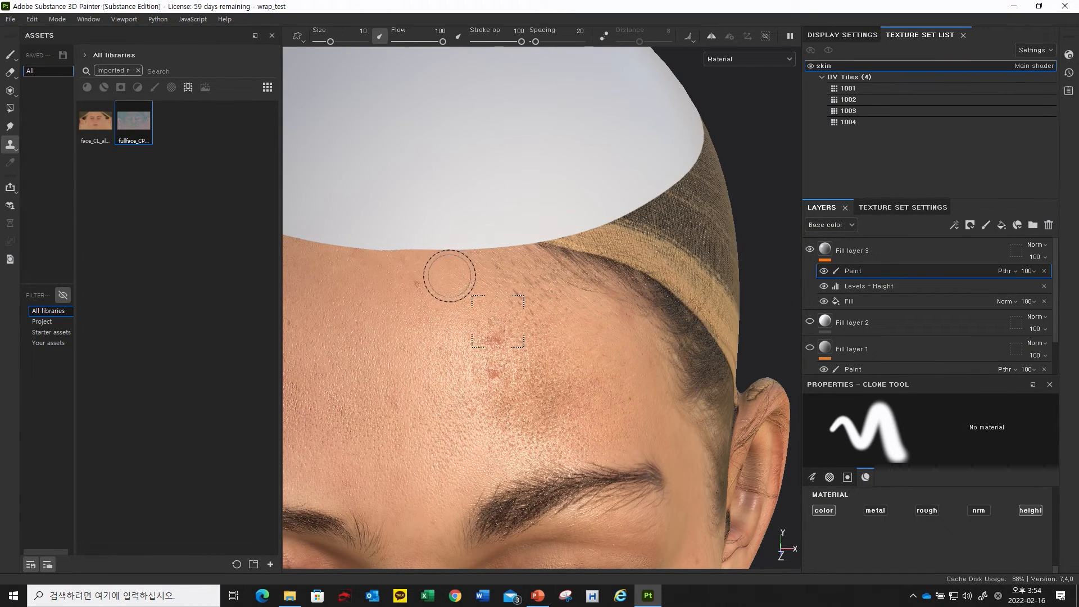
key("v")
key("v")
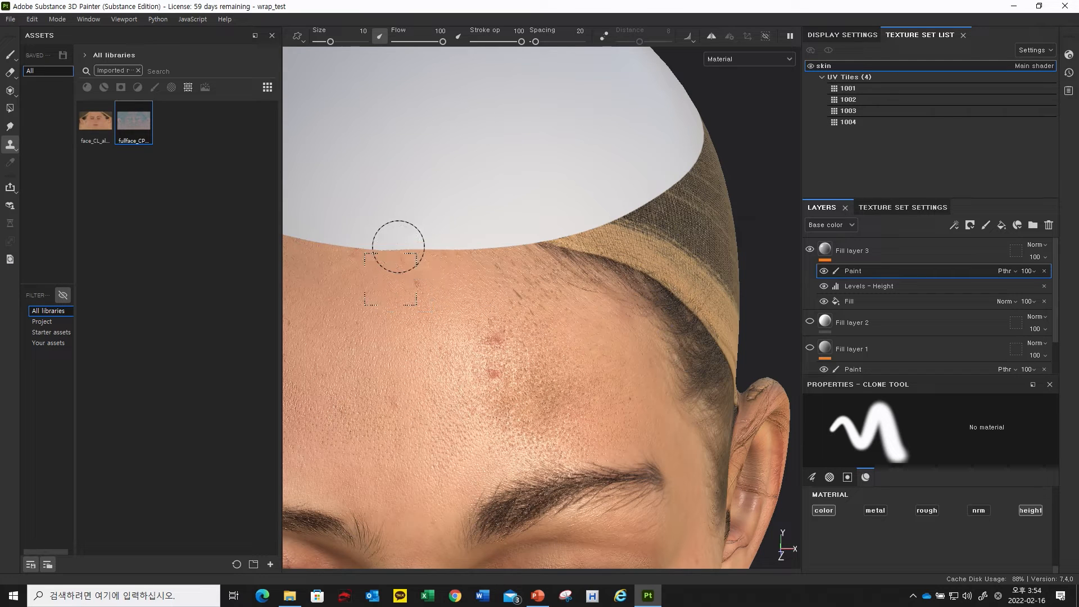
left_click_drag(410, 243, 392, 231)
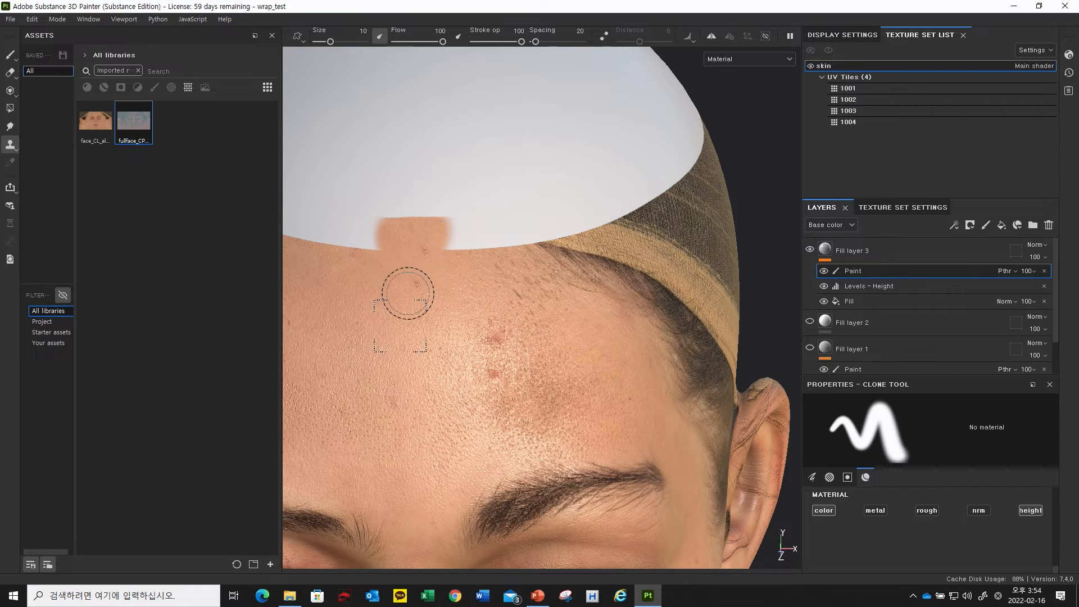
Step: Resample the forehead skin, enlarge the clone brush to 15.60, and extend the skin along the white area's edge toward the temple
key("v")
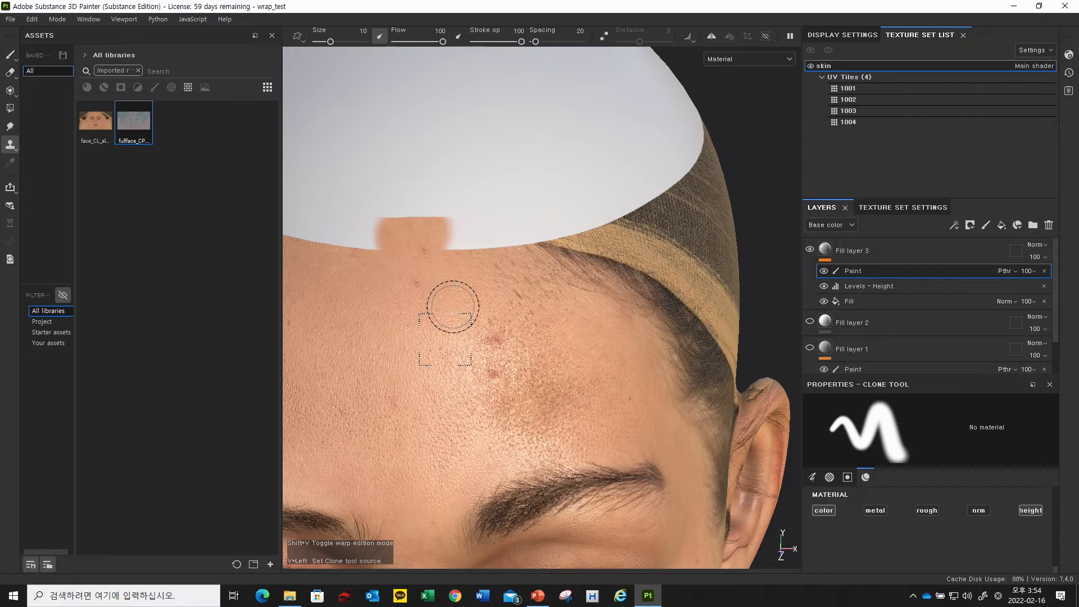
key("bracketright")
key("bracketright")
key("bracketright")
key("bracketright")
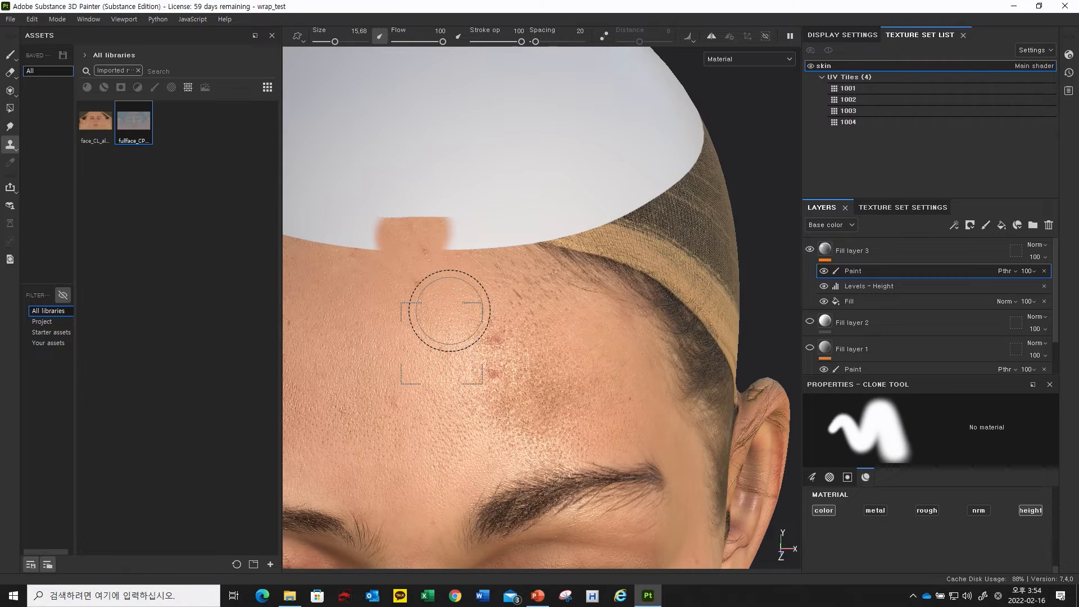
mouse_move(464, 236)
left_mouse_down()
mouse_move(511, 238)
mouse_move(322, 251)
mouse_move(464, 247)
mouse_move(517, 273)
left_mouse_up()
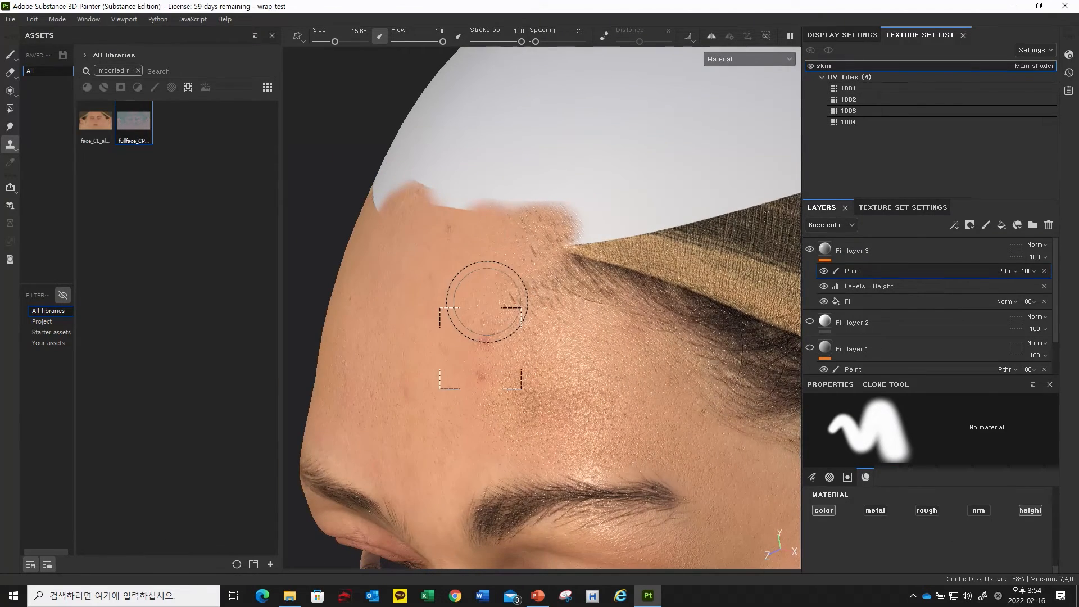
Step: Resample the forehead skin and clone it across the forehead beside the temple hairline
key("v")
left_click(484, 315)
mouse_move(516, 284)
left_mouse_down()
mouse_move(571, 244)
mouse_move(498, 253)
mouse_move(573, 229)
mouse_move(602, 236)
mouse_move(592, 217)
mouse_move(491, 229)
mouse_move(460, 212)
mouse_move(539, 222)
mouse_move(566, 282)
mouse_move(416, 327)
left_mouse_up()
middle_click_drag(490, 334, 496, 315, "alt")
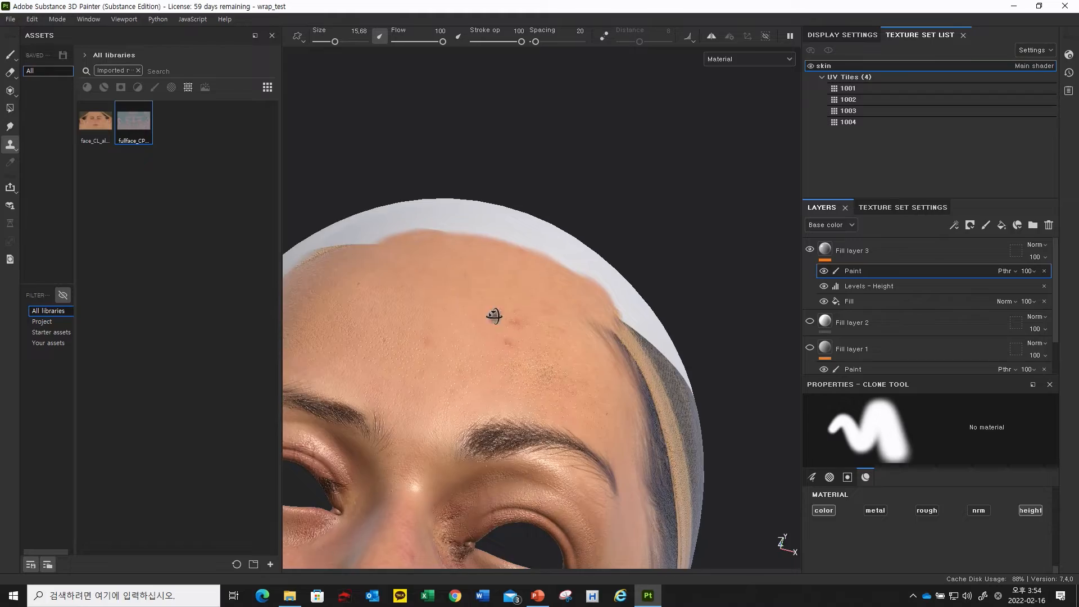
left_click_drag(496, 315, 542, 281, "alt+shift")
left_click_drag(517, 413, 566, 349, "alt")
middle_click_drag(506, 352, 607, 354, "alt")
right_click_drag(607, 354, 683, 353, "alt")
left_click_drag(608, 369, 626, 369, "alt")
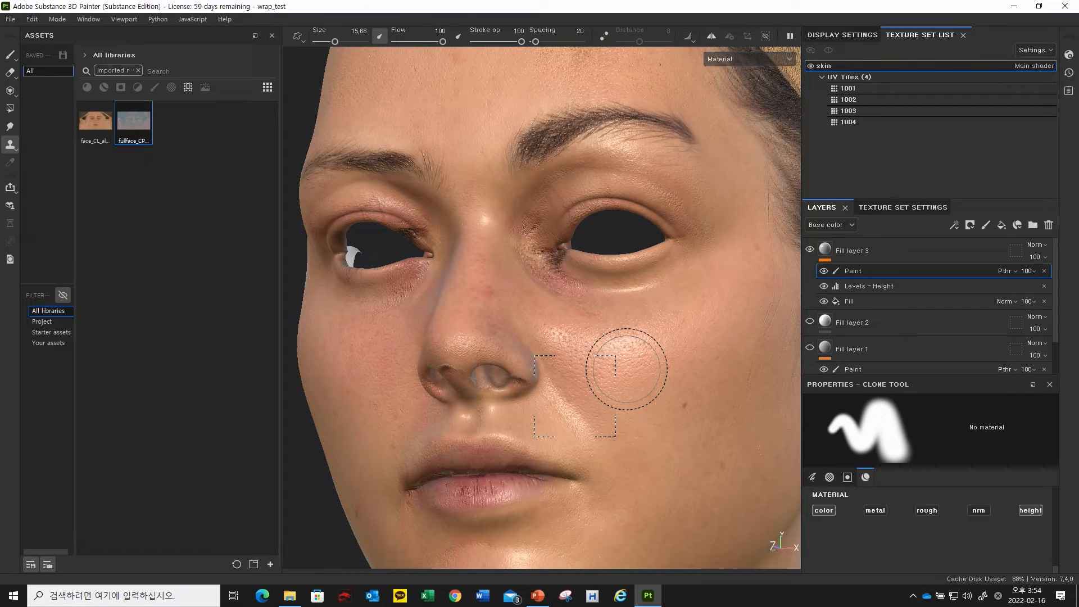
left_click_drag(625, 336, 581, 400, "alt")
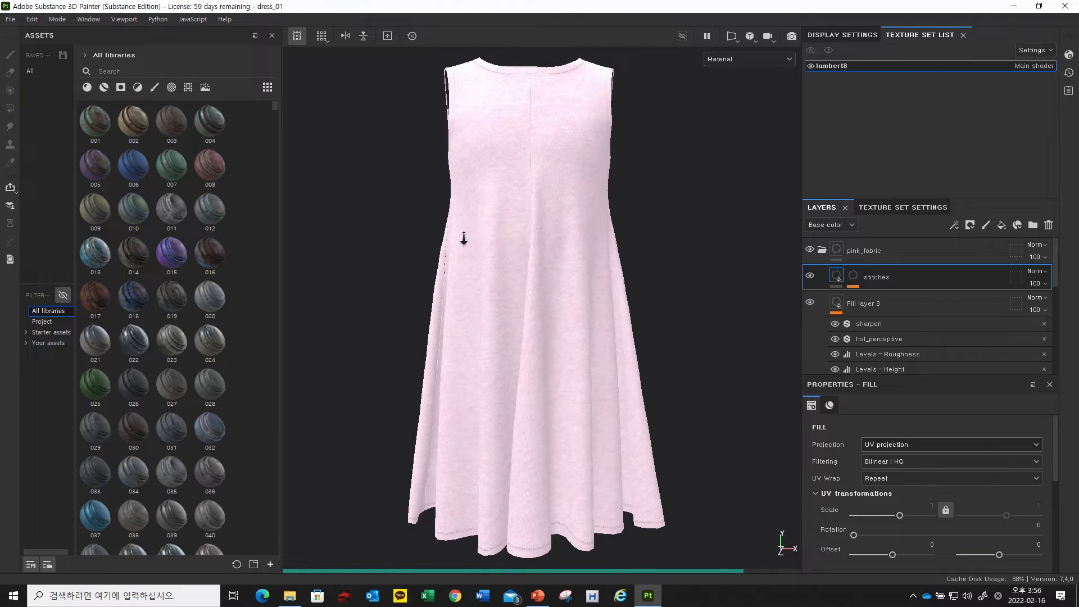
Step: Find the 원단1.jpg fabric image on the Seagate Backup Plus Drive (F:) and add it to the dress project's resource import
right_click_drag(464, 239, 446, 289, "alt")
left_click_drag(446, 289, 369, 308, "alt")
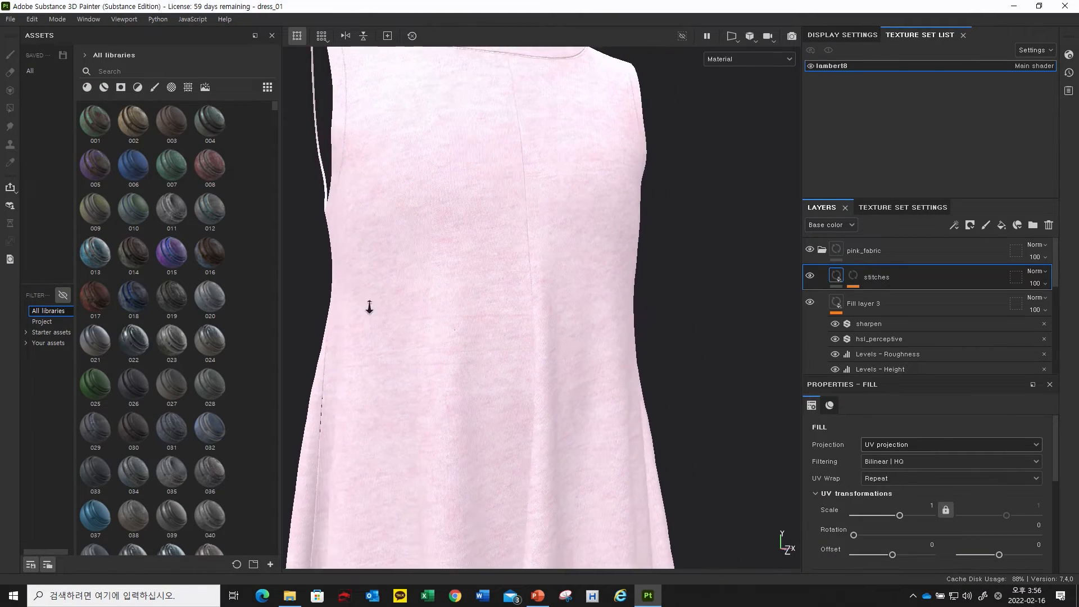
right_click_drag(369, 307, 596, 311, "alt")
left_click_drag(455, 268, 462, 273, "alt")
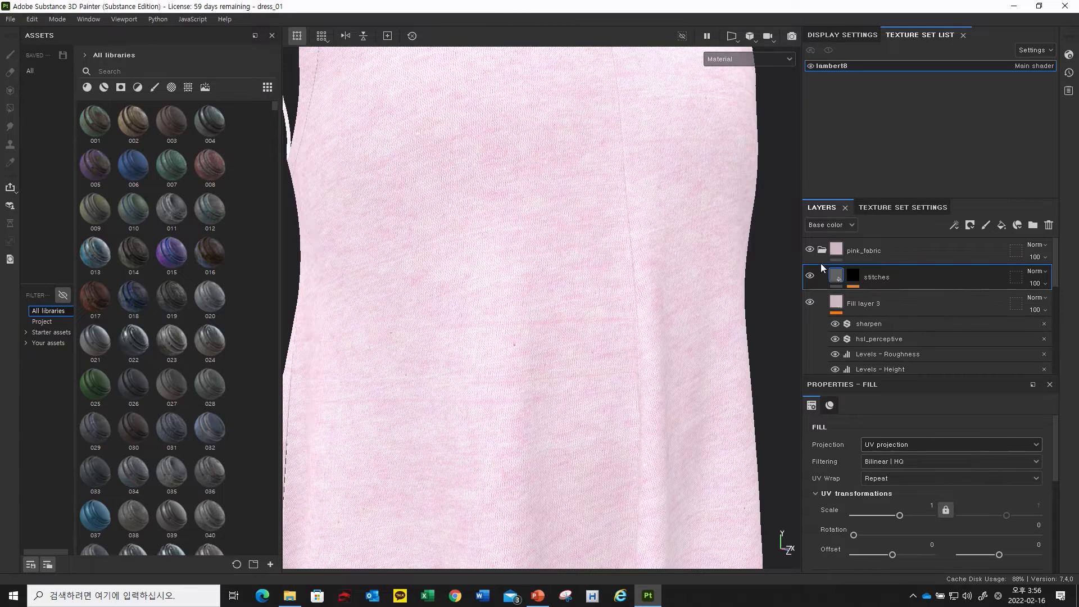
mouse_move(290, 594)
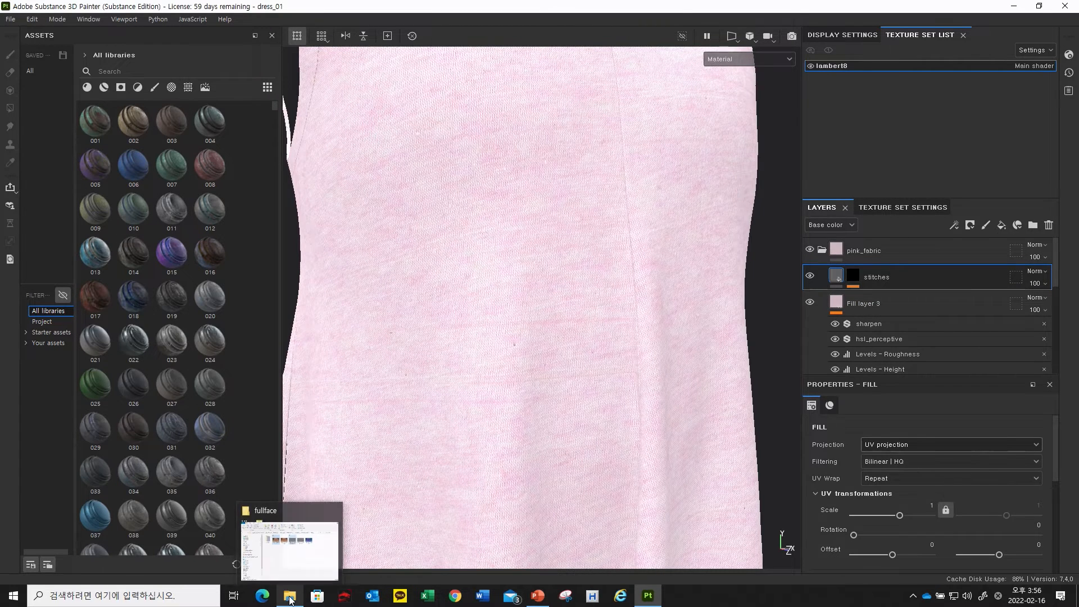
left_click(296, 551)
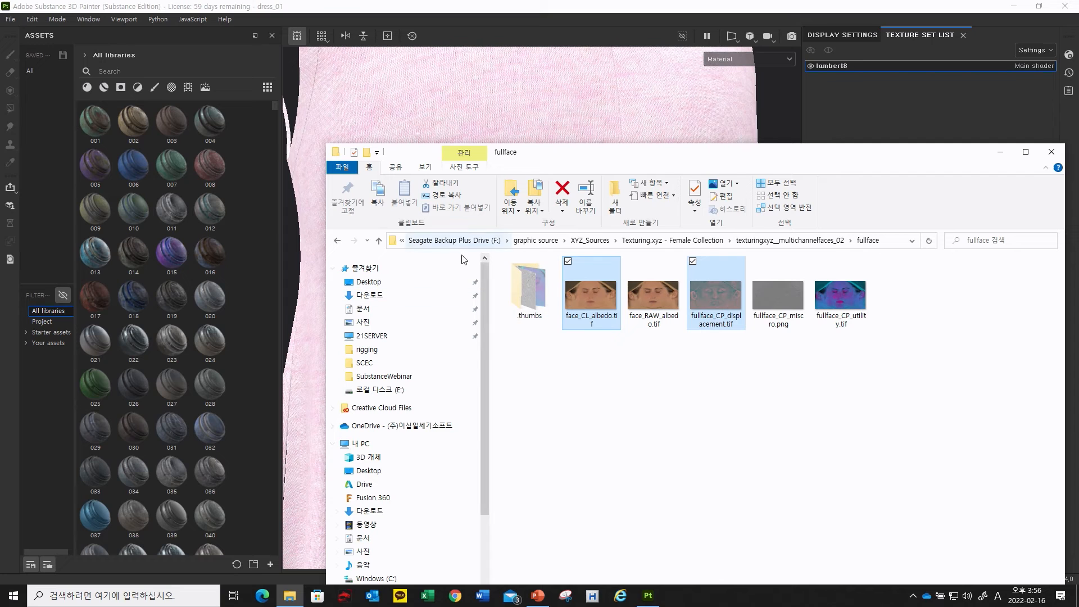
left_click(388, 391)
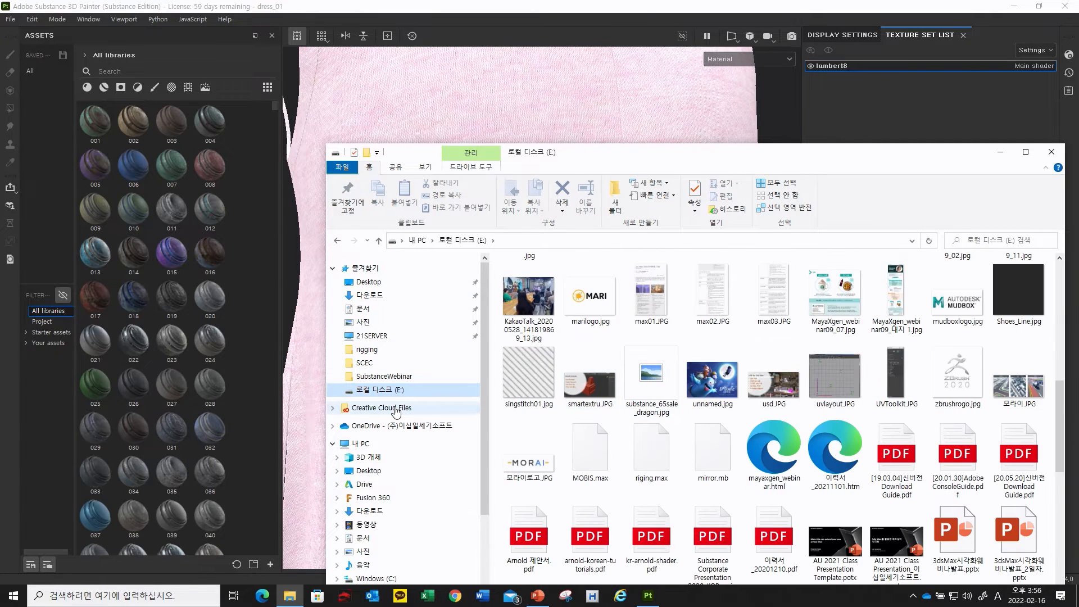
scroll(365, 495, "down", 3)
left_click(388, 528)
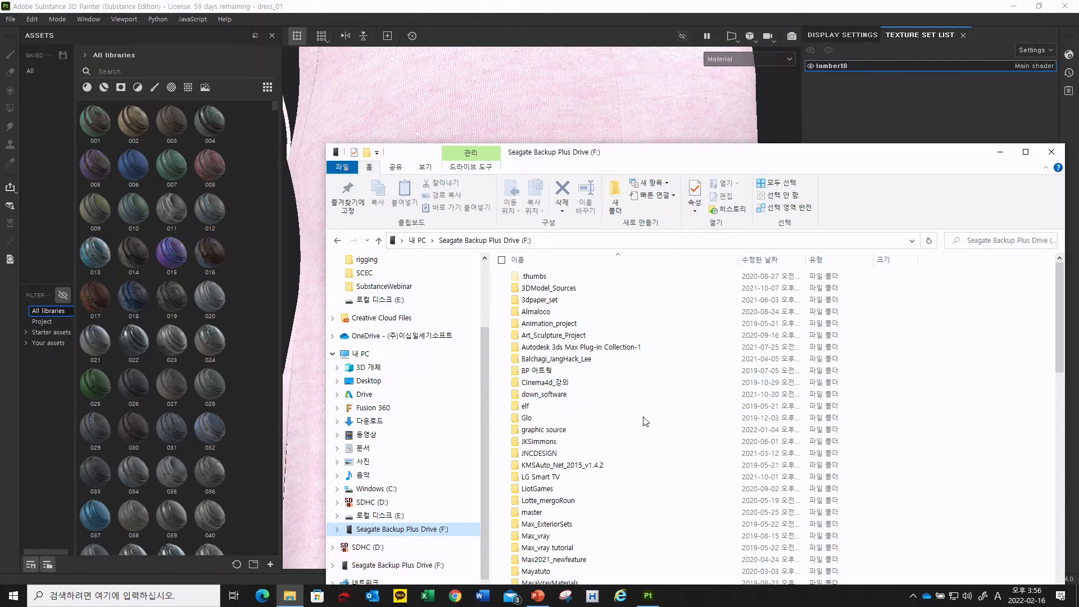
scroll(612, 430, "down", 4)
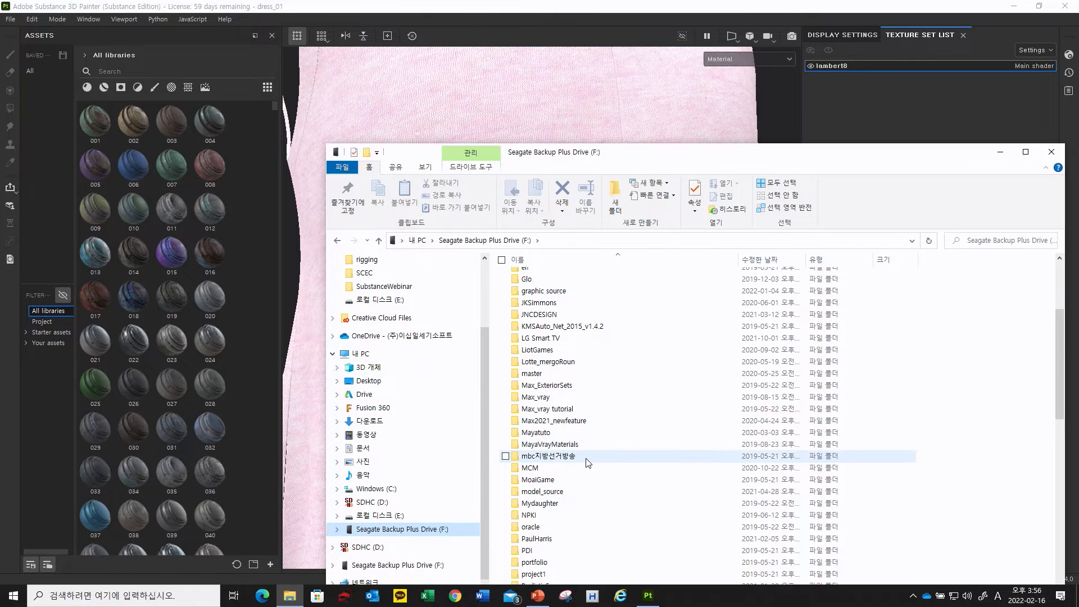
scroll(587, 462, "down", 8)
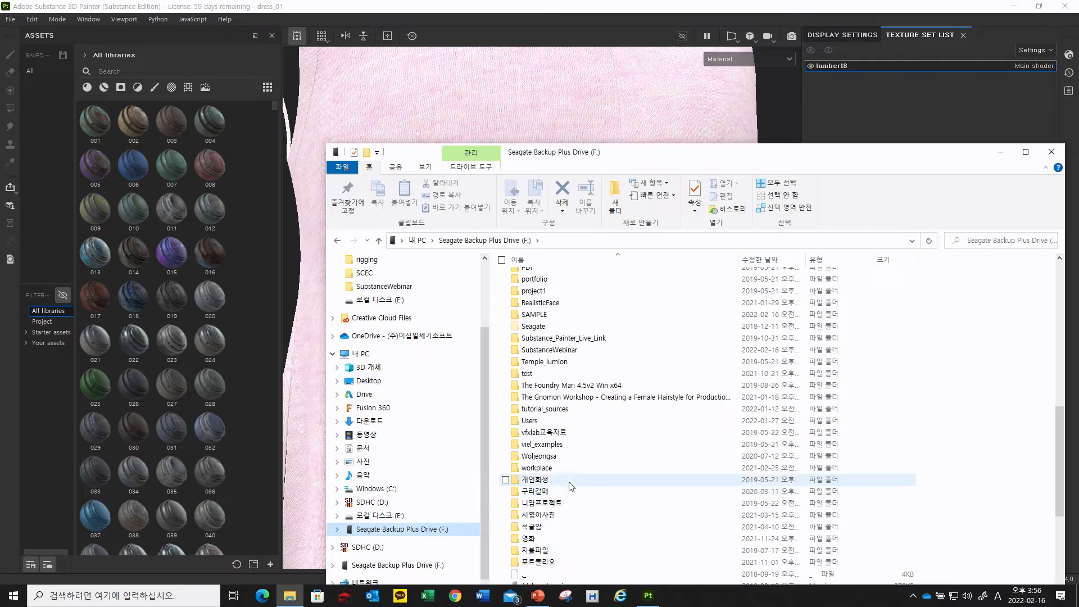
scroll(562, 458, "down", 2)
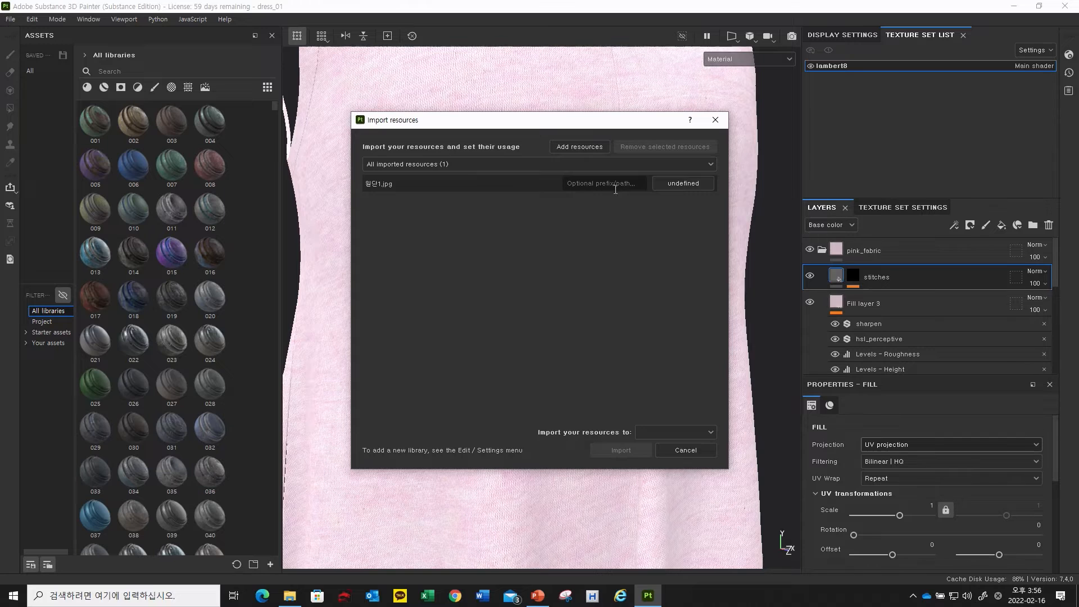
Step: Define 원단1.jpg as a texture and import it into the project 'dress_01'
left_click(682, 183)
left_click(683, 200)
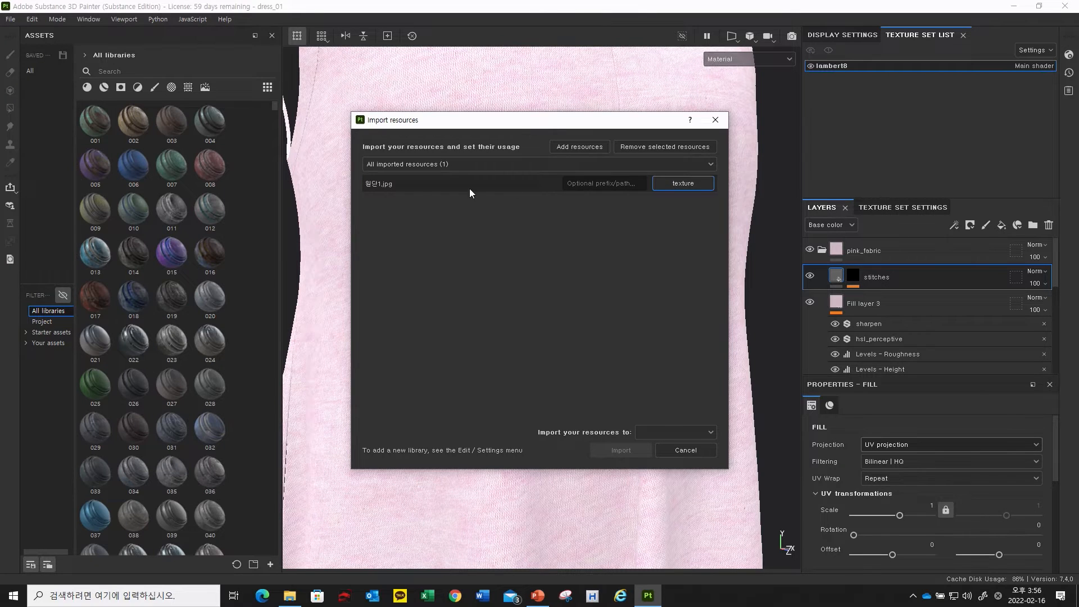
left_click(683, 432)
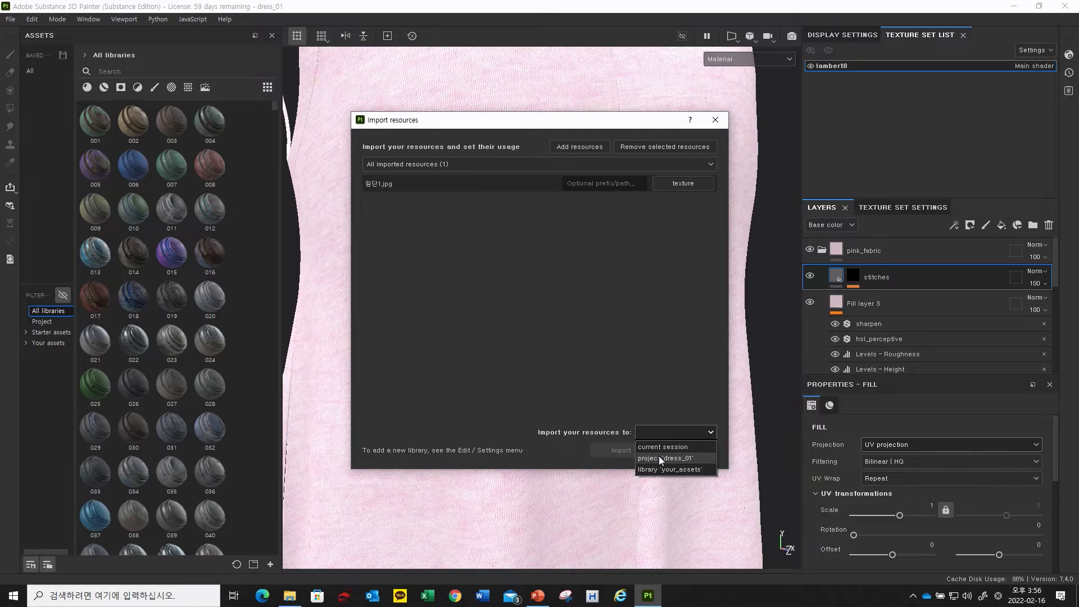
left_click(663, 454)
left_click(621, 455)
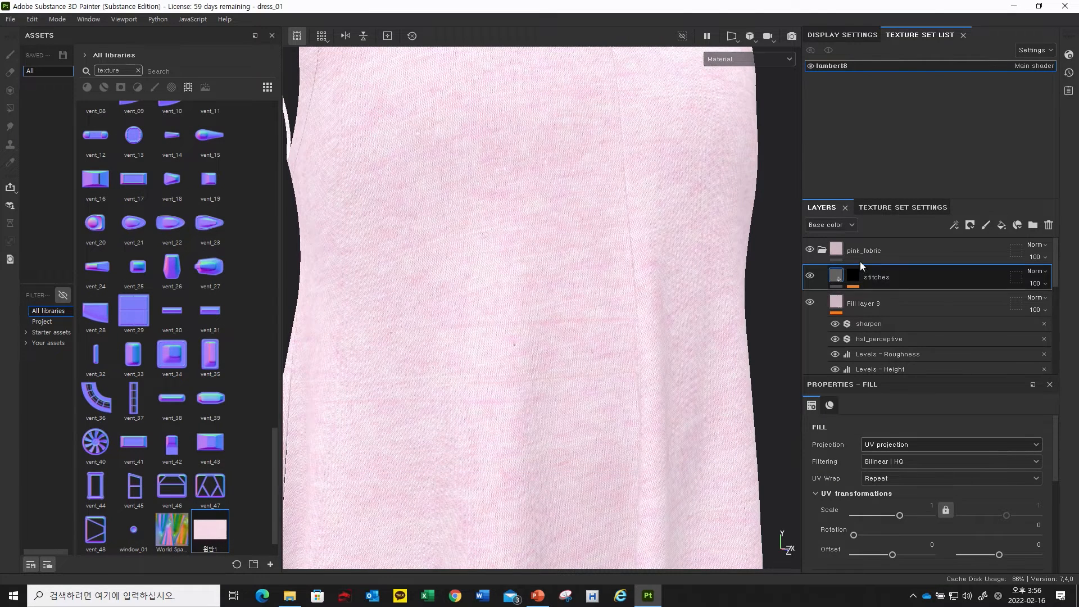
Step: Hide the pink_fabric group and add a fill layer above it with 원단1 as its base color
left_click(809, 302)
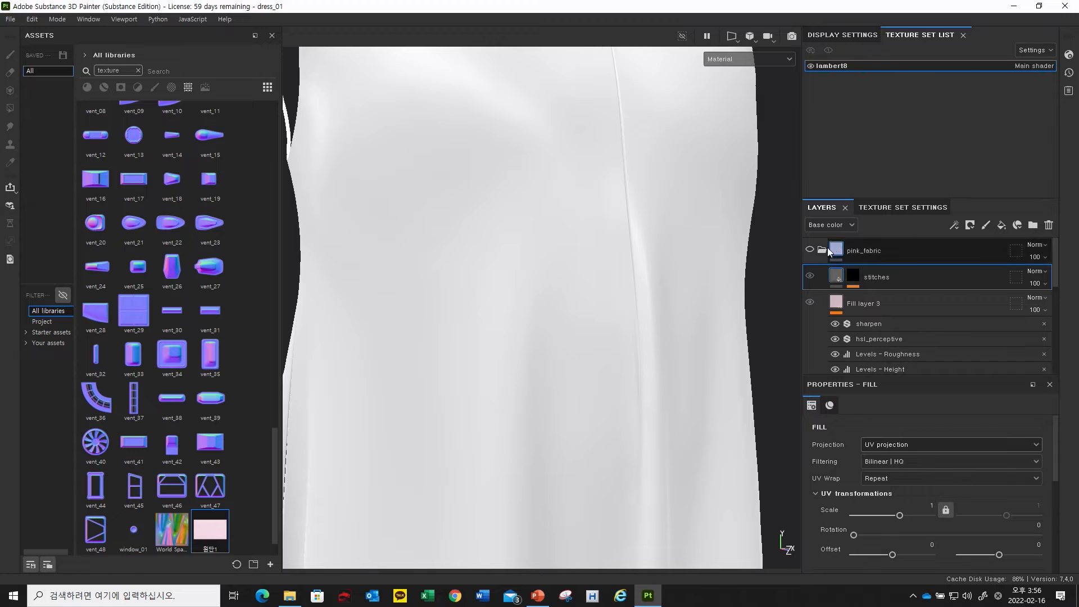
left_click(928, 249)
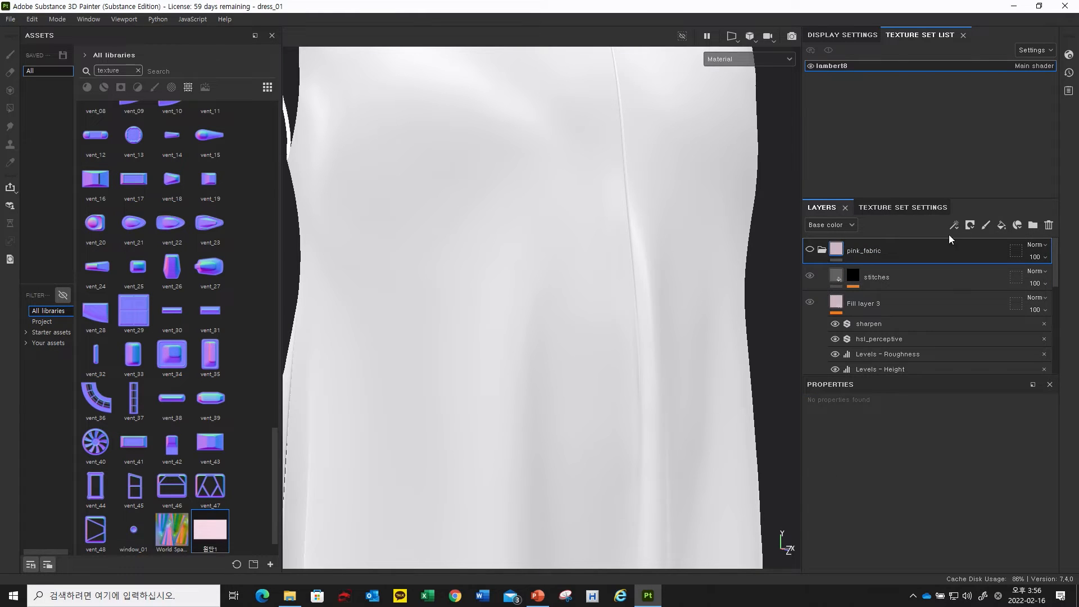
left_click(1002, 224)
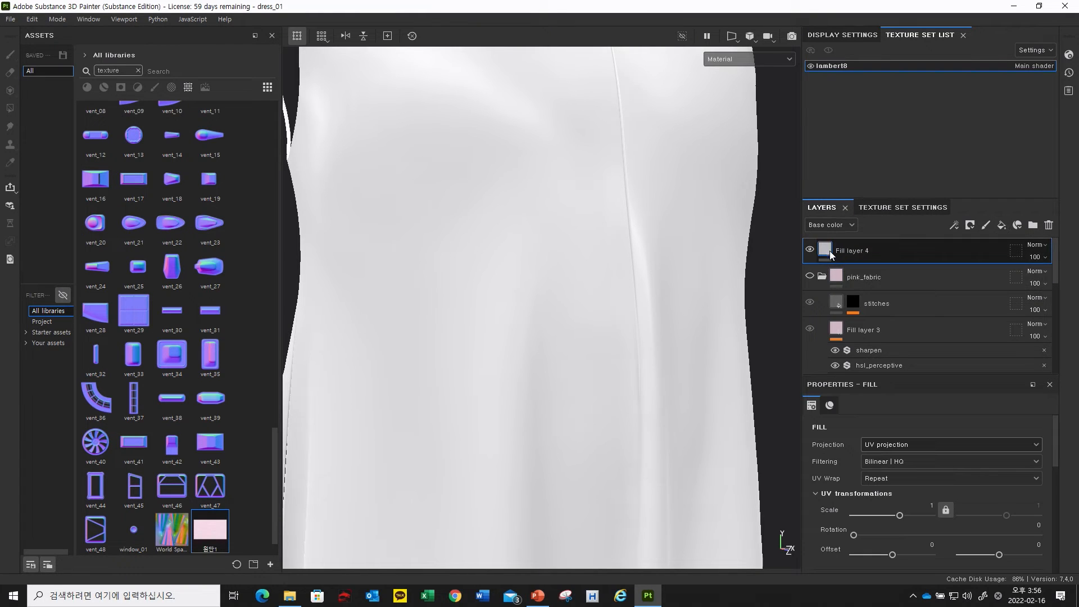
scroll(878, 431, "down", 5)
left_click_drag(219, 535, 949, 501)
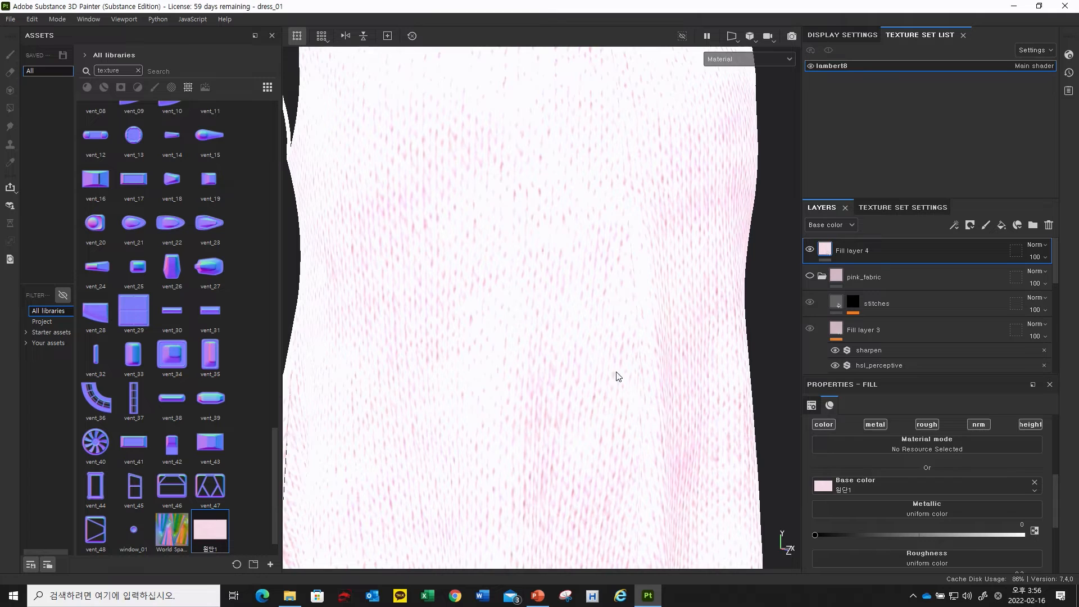
Step: Rotate the environment lighting across the dress and set the fabric fill's UV scale to 2.27
scroll(590, 361, "down", 5)
scroll(911, 426, "up", 3)
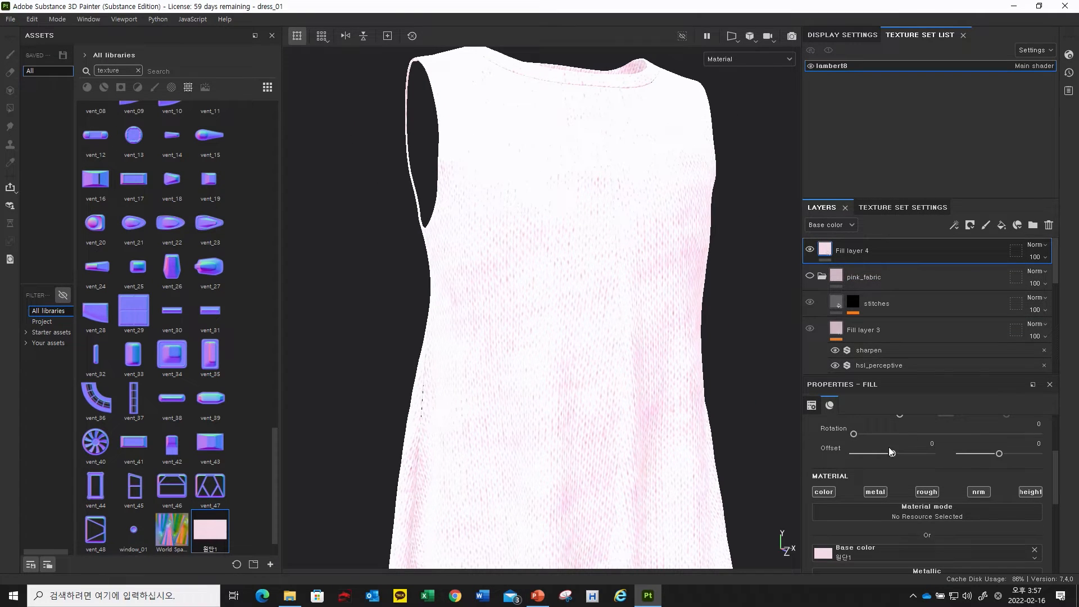
right_click_drag(647, 346, 606, 338, "shift")
scroll(584, 311, "up", 4)
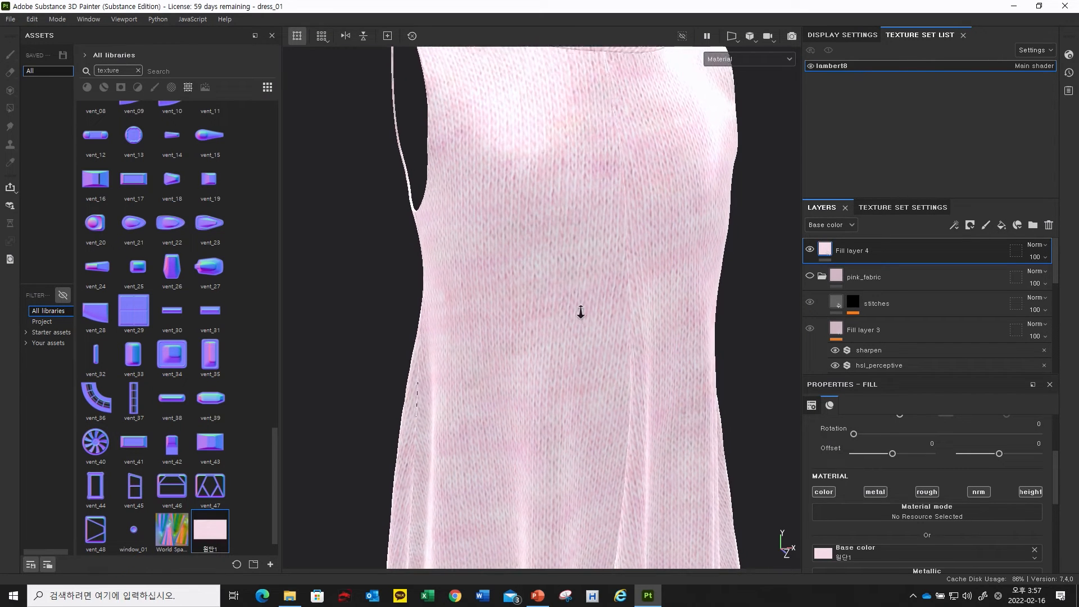
scroll(609, 274, "up", 2)
middle_click_drag(611, 274, 589, 309, "alt")
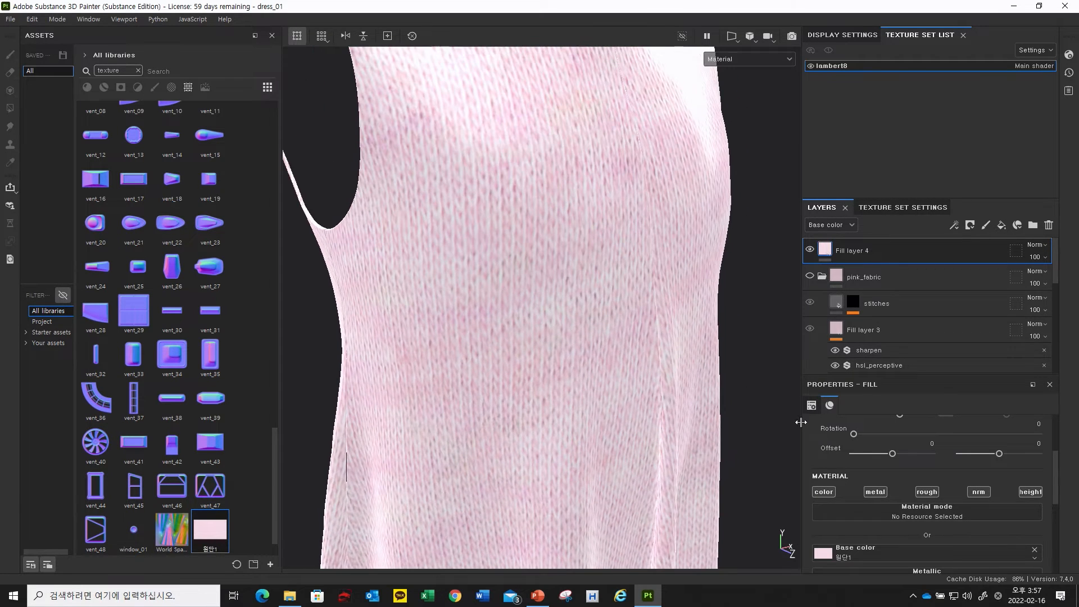
scroll(901, 458, "up", 2)
left_click_drag(911, 482, 903, 487)
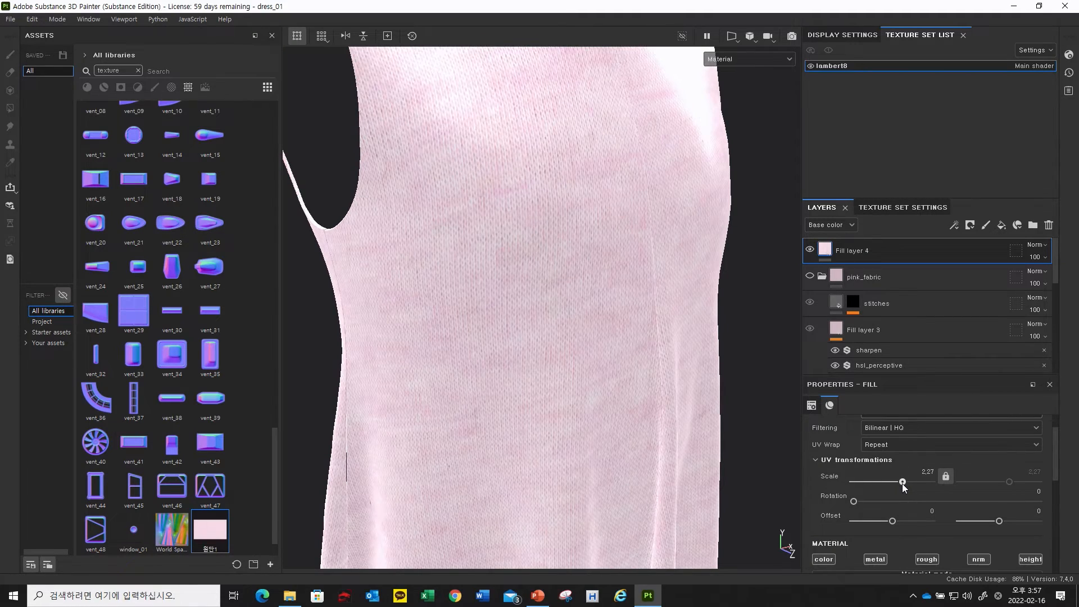
Step: Check the fabric's scale on the dress front and disable the fill layer's metallic channel
scroll(578, 313, "down", 5)
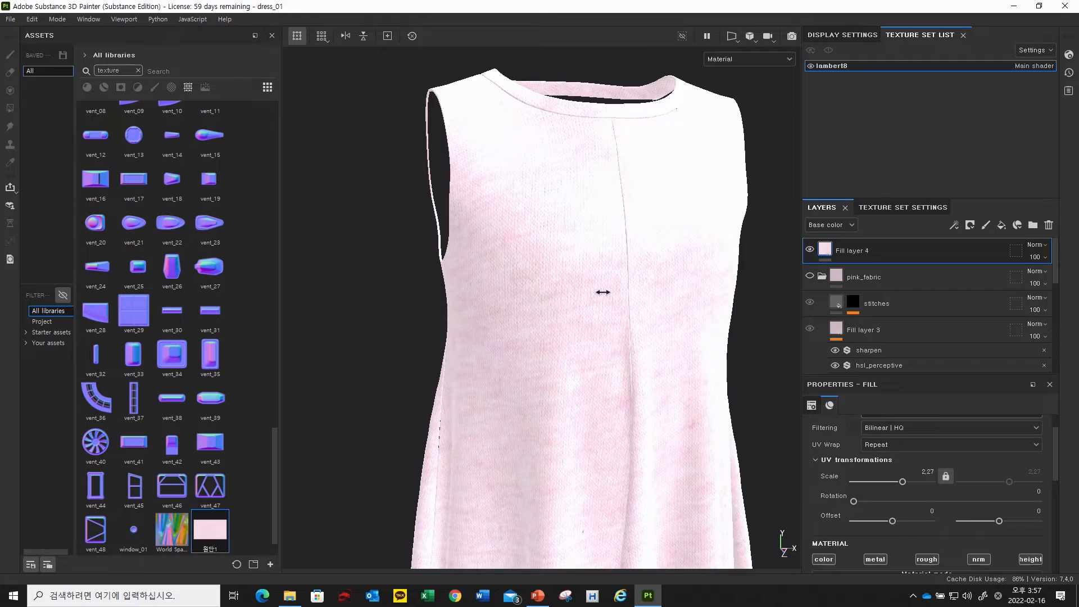
scroll(532, 298, "up", 3)
left_click_drag(537, 284, 635, 246, "alt")
scroll(929, 480, "down", 2)
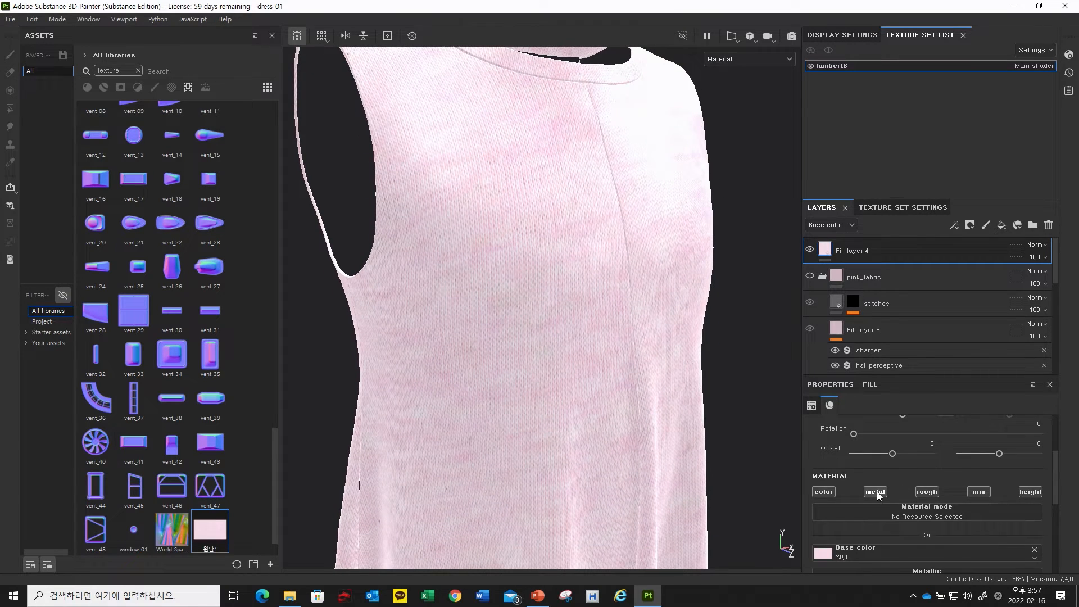
left_click(882, 493)
scroll(972, 495, "down", 2)
scroll(963, 497, "up", 2)
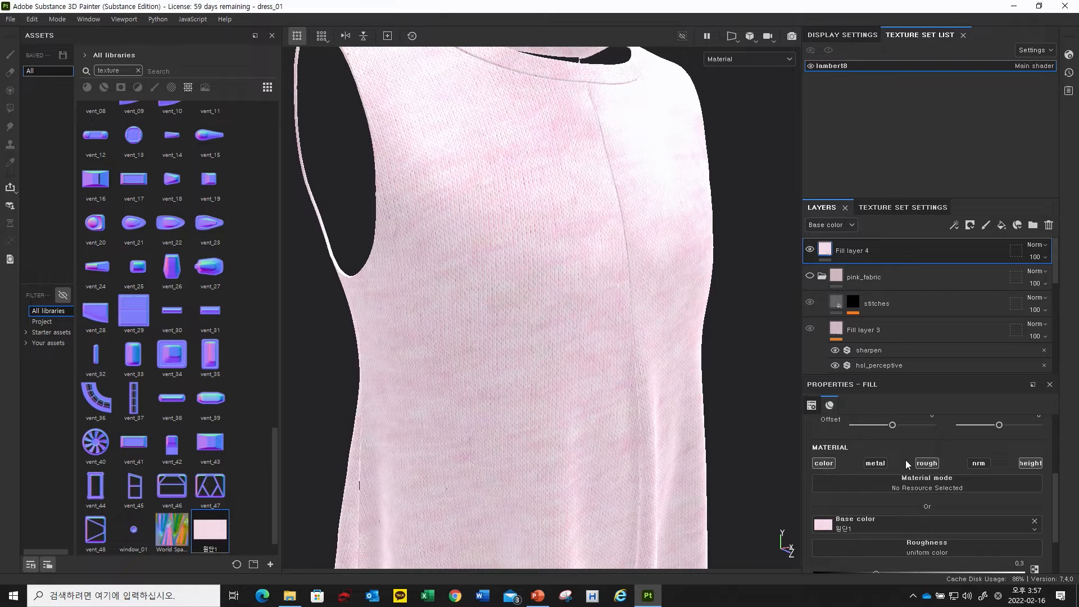
Step: Assign the 원단1 texture to the fill layer's roughness and height channels
scroll(905, 494, "down", 3)
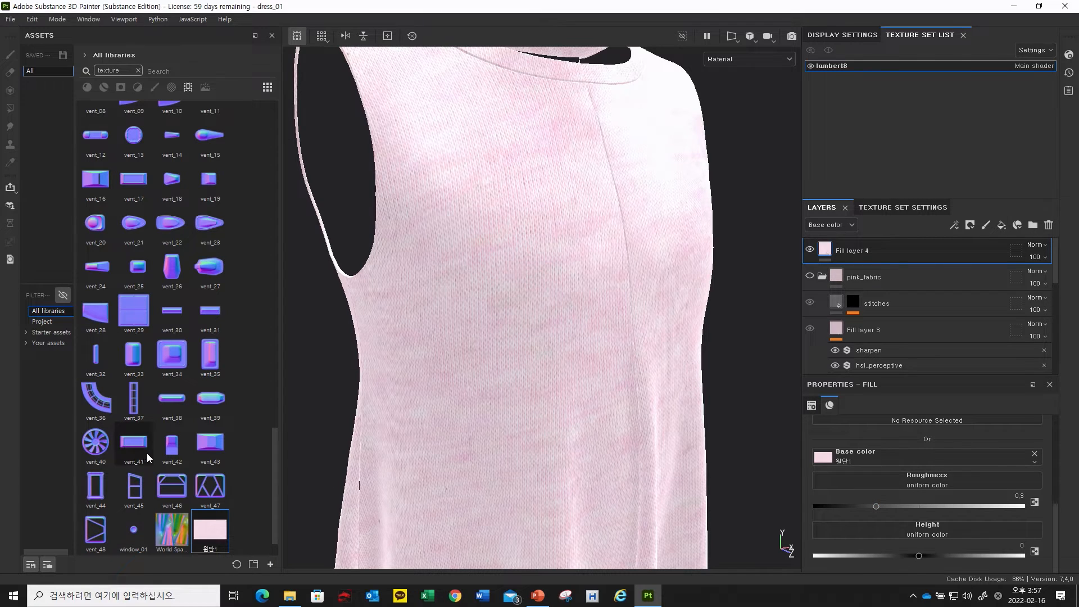
left_click_drag(210, 529, 889, 532)
left_click_drag(521, 325, 475, 346, "alt")
left_click_drag(444, 260, 495, 338, "alt")
Step: Add a Levels effect to the fabric fill layer and set its affected channel to Height
right_click(824, 249)
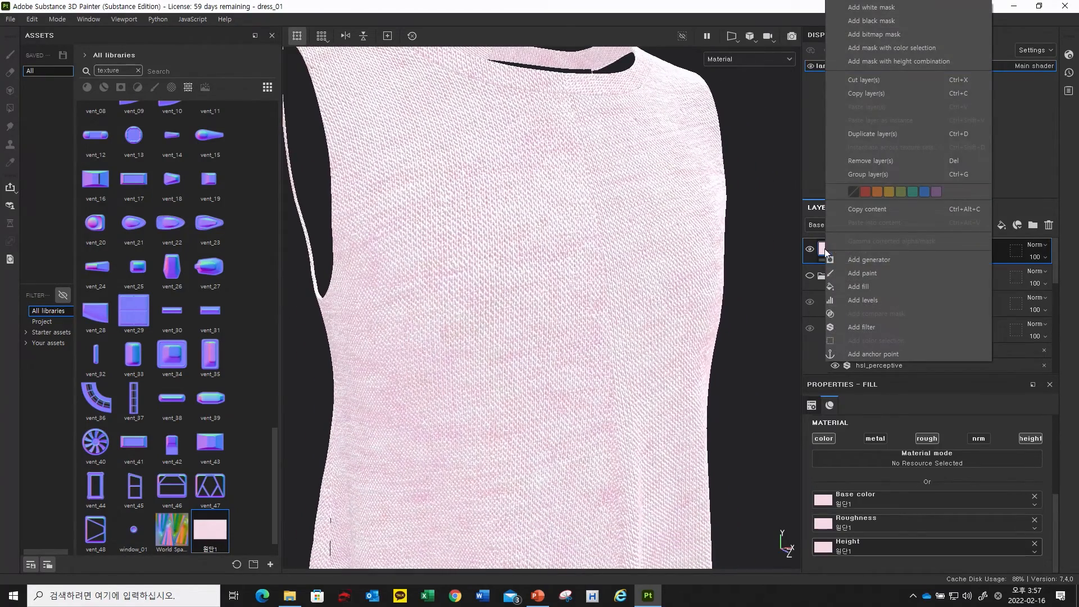
left_click(885, 299)
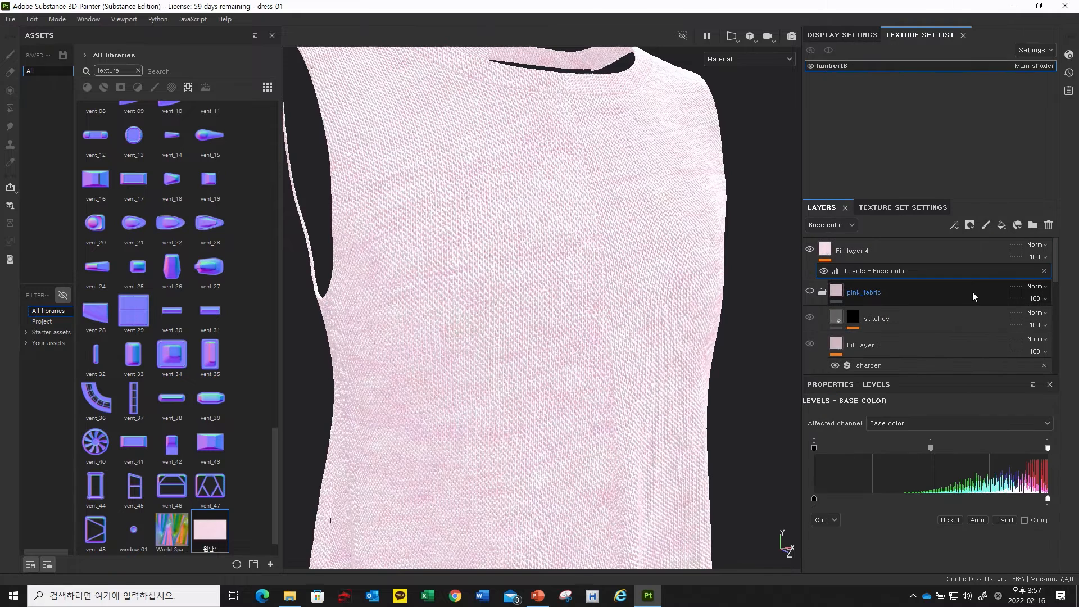
left_click(935, 422)
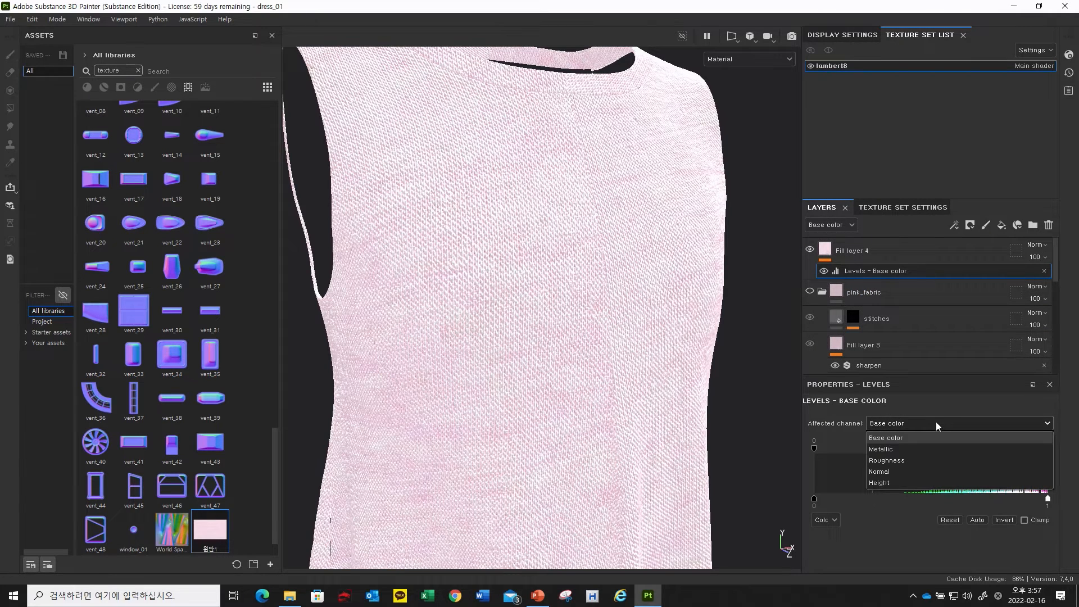
left_click(909, 481)
Step: Adjust the Height levels inputs to about -0.024 for black, 2.09 for midtones and 0.943 for white
left_click_drag(460, 275, 448, 279, "alt")
mouse_move(887, 448)
left_mouse_down()
mouse_move(941, 446)
mouse_move(887, 447)
left_mouse_up()
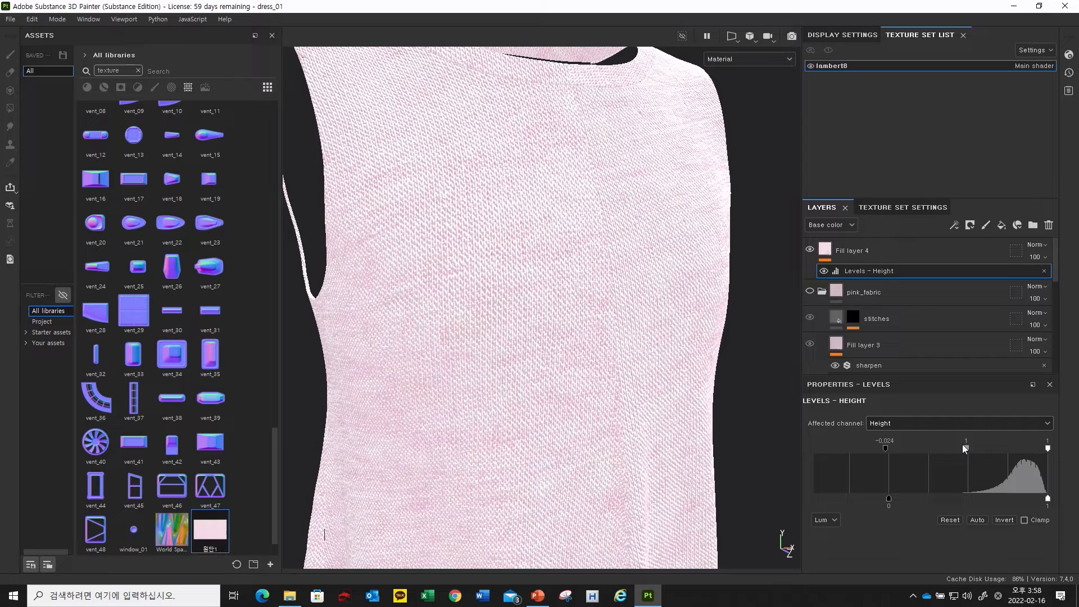
left_click_drag(966, 448, 952, 448)
mouse_move(1045, 447)
left_mouse_down()
mouse_move(977, 458)
mouse_move(1040, 462)
left_mouse_up()
left_click_drag(373, 334, 683, 335, "alt")
left_click_drag(566, 347, 514, 327, "alt")
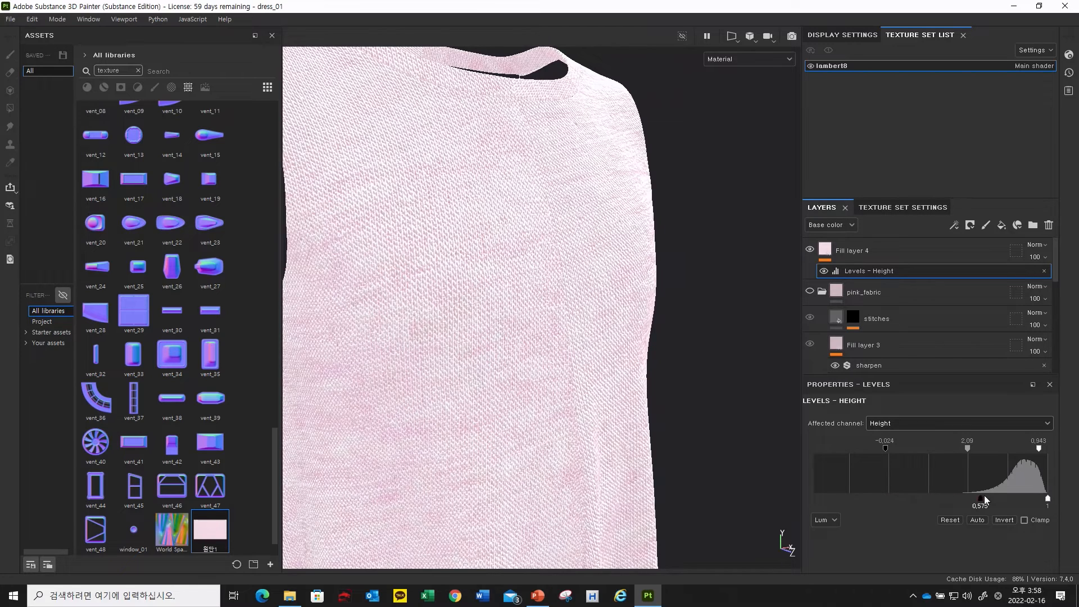
Step: Set the Height levels output black to about 0.412 and the input black to about 0.37
left_click_drag(990, 500, 955, 502)
left_click_drag(952, 451, 946, 453)
left_click_drag(671, 354, 604, 322, "alt")
Step: Look through the layer stack and compare the dress with the new fabric fill layer hidden and shown
scroll(843, 337, "down", 4)
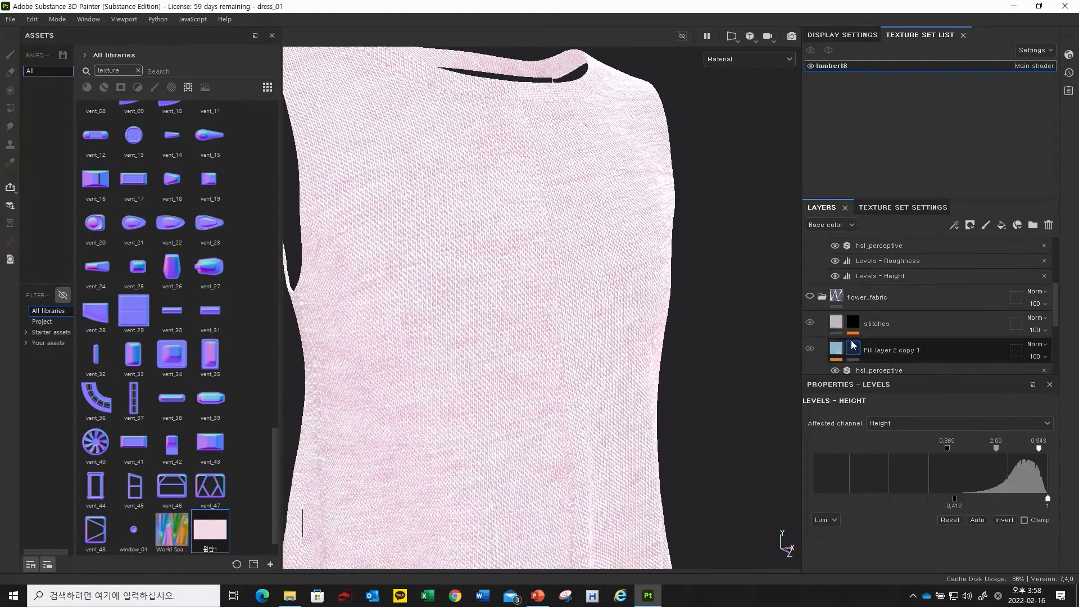
scroll(831, 335, "down", 3)
scroll(835, 340, "up", 7)
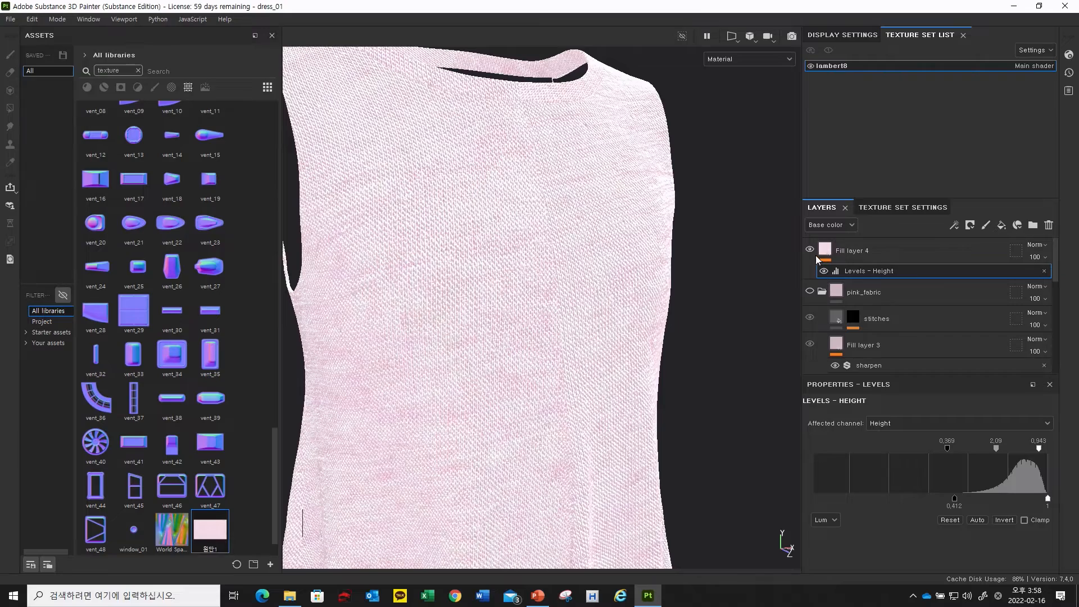
left_click(810, 250)
left_click(811, 249)
Step: Display only the Height channel in the viewport and examine the knit relief on the dress
left_click_drag(376, 294, 343, 308, "alt")
middle_click_drag(394, 340, 440, 340, "alt")
right_click_drag(441, 339, 543, 302, "alt")
left_click(780, 62)
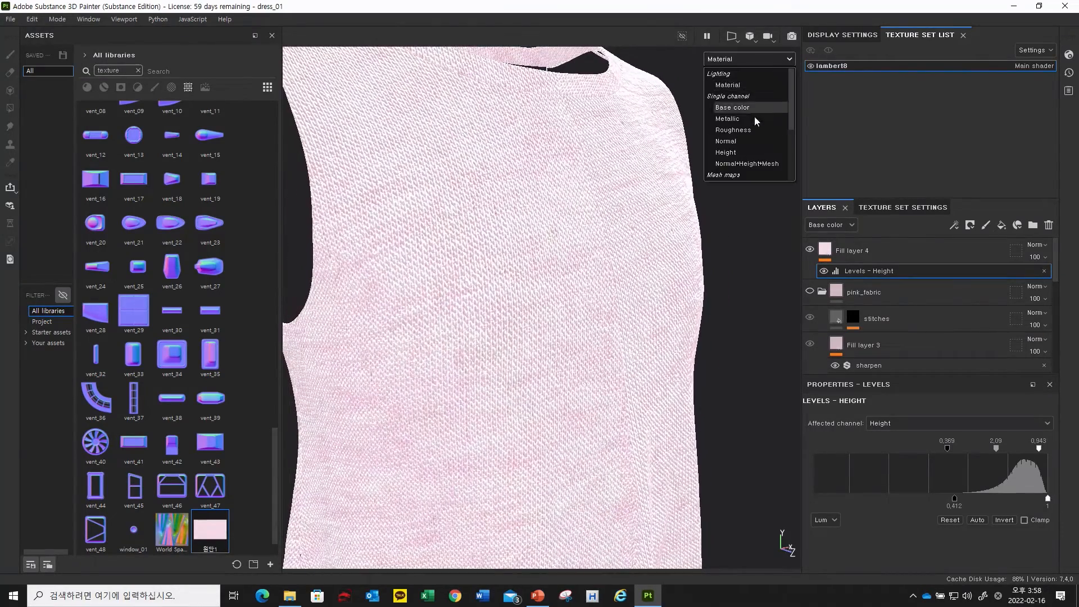
left_click(740, 158)
left_click_drag(480, 275, 499, 294, "alt")
left_click(751, 60)
left_click(738, 151)
left_click_drag(600, 249, 542, 287, "alt")
Step: Set the Height levels' input black to about 0.426 and midtones to about 0.987, then restore the Material view
left_click_drag(992, 442, 973, 449)
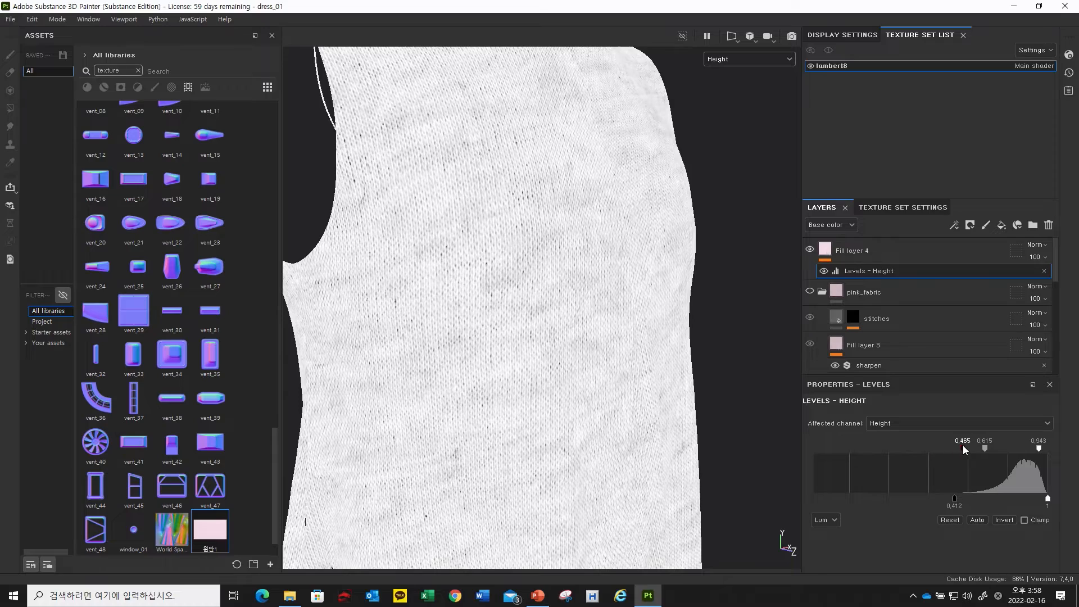
left_click_drag(977, 447, 997, 450)
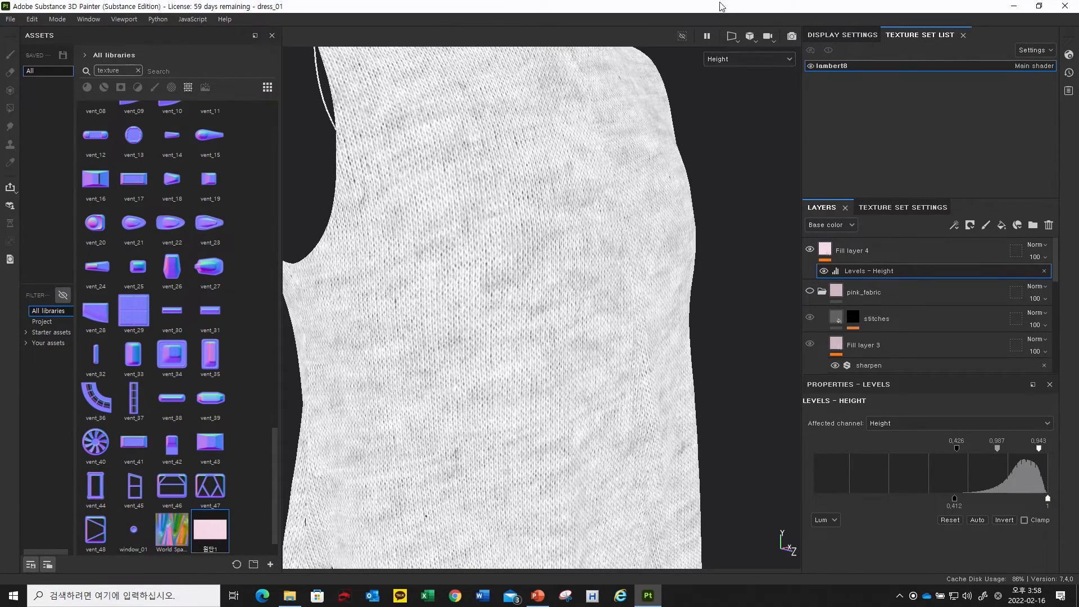
left_click(736, 56)
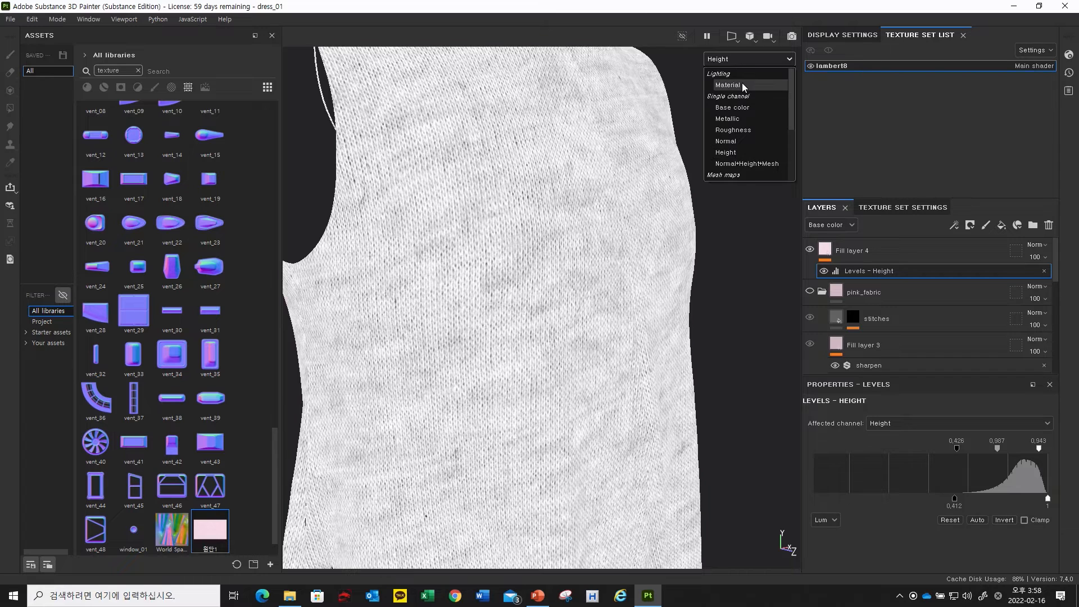
left_click(742, 84)
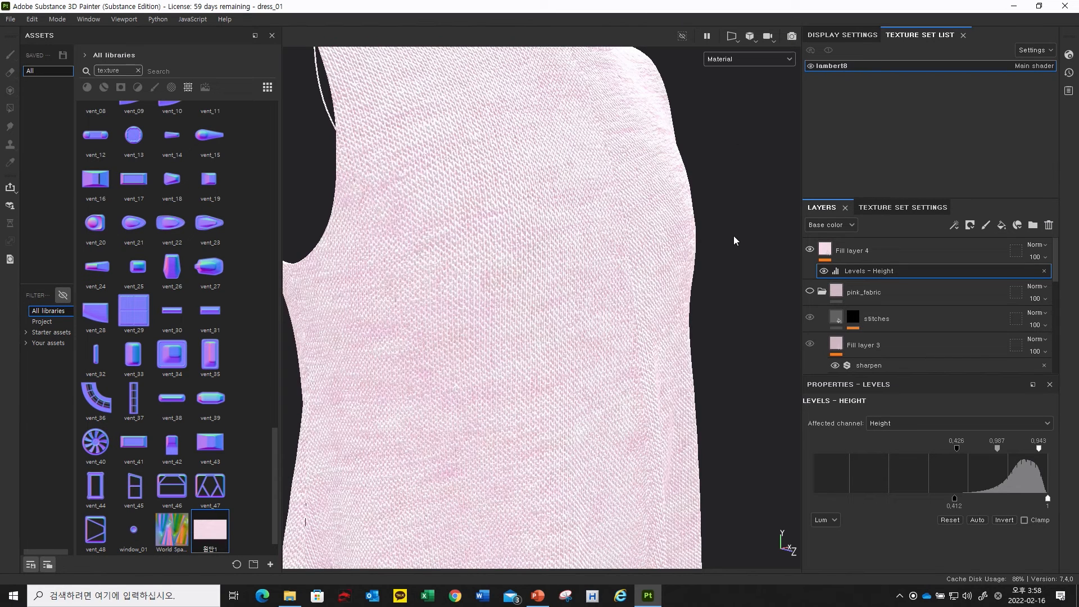
Step: Add a second Levels effect to the fabric fill layer and set its affected channel to Roughness
right_click(860, 272)
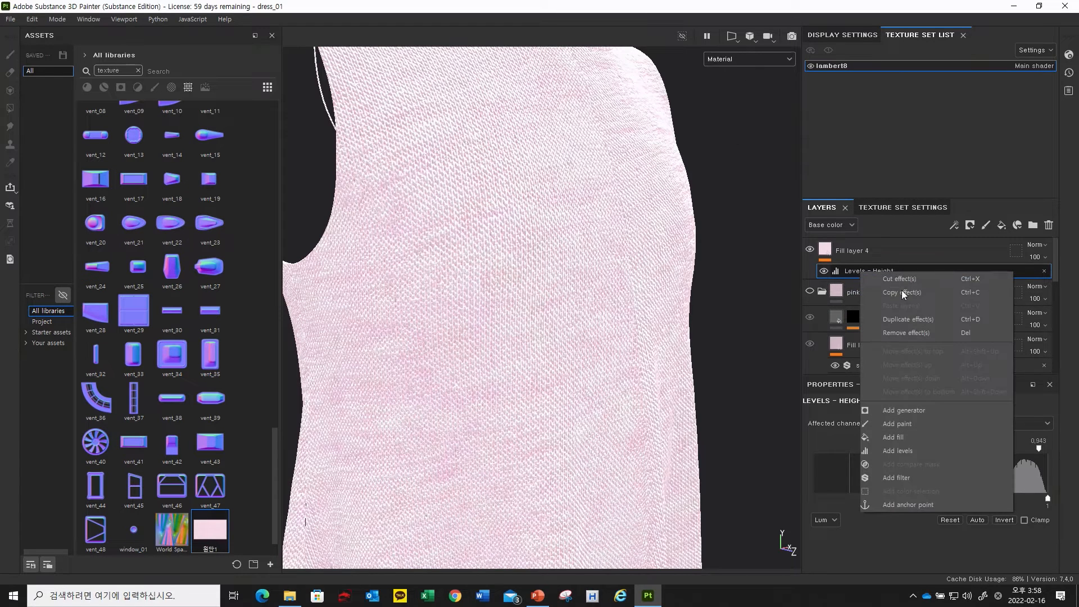
left_click(913, 449)
left_click(922, 423)
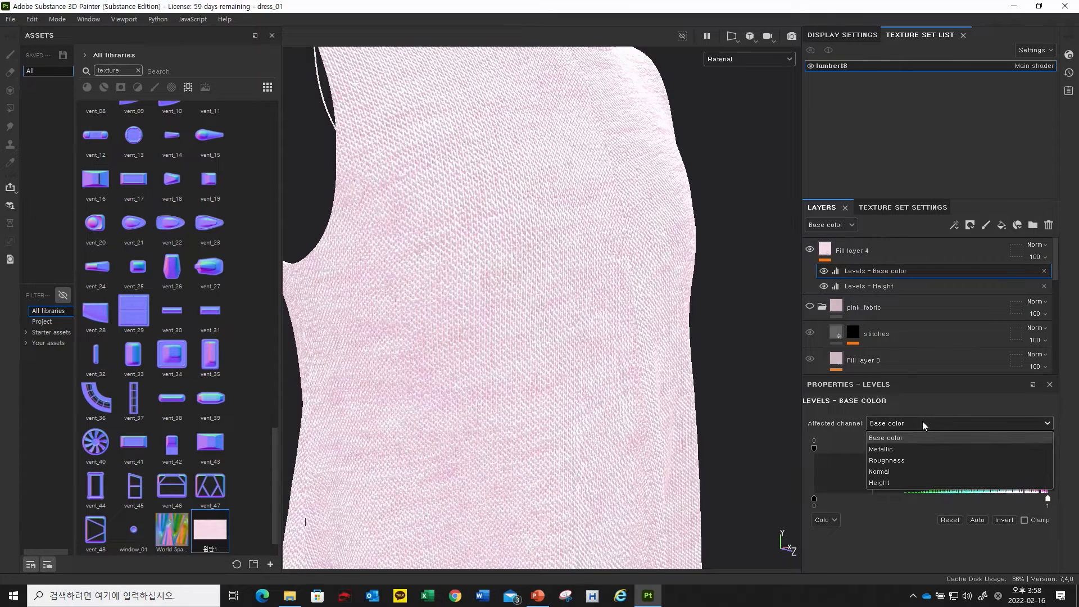
left_click(899, 461)
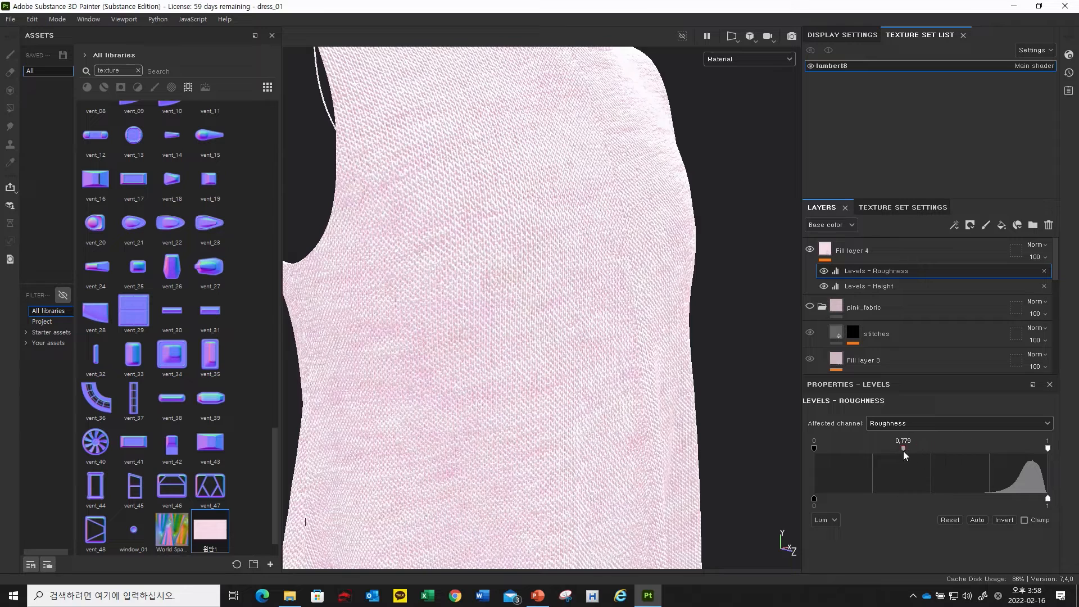
Step: Set the Roughness levels to about 0.683 input black, 0.988 input white and 0.685 output black
mouse_move(1047, 449)
left_mouse_down()
mouse_move(999, 451)
mouse_move(1045, 450)
left_mouse_up()
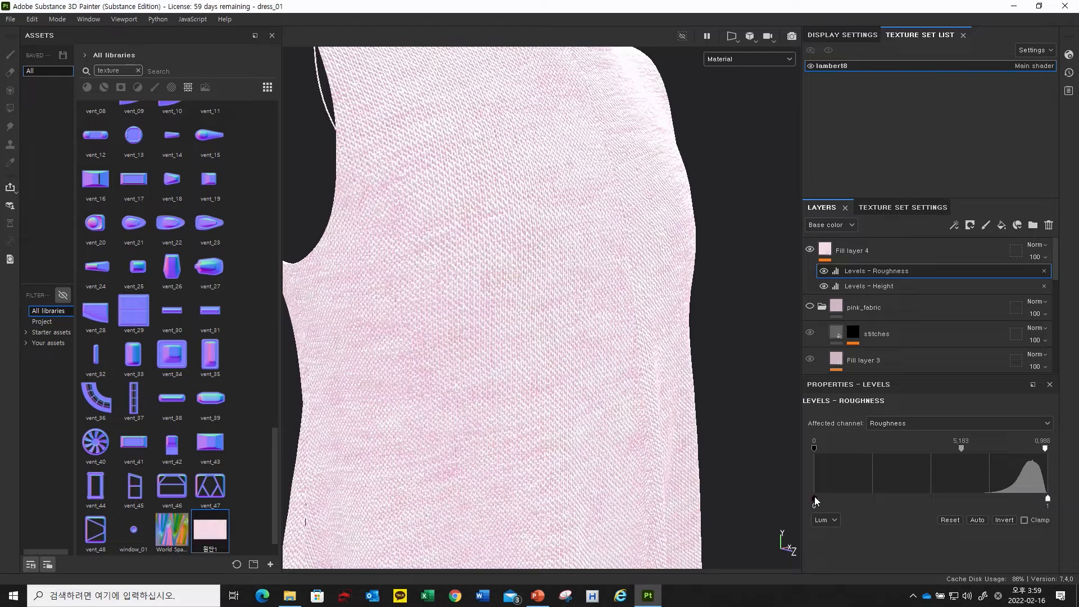
left_click_drag(1002, 484, 982, 497)
left_click_drag(814, 448, 971, 445)
left_click_drag(981, 499, 974, 499)
Step: Isolate the Roughness channel and set its levels to about 0.748 input black, 5.2 midtones and 0.8 output black
left_click(723, 59)
left_click(738, 131)
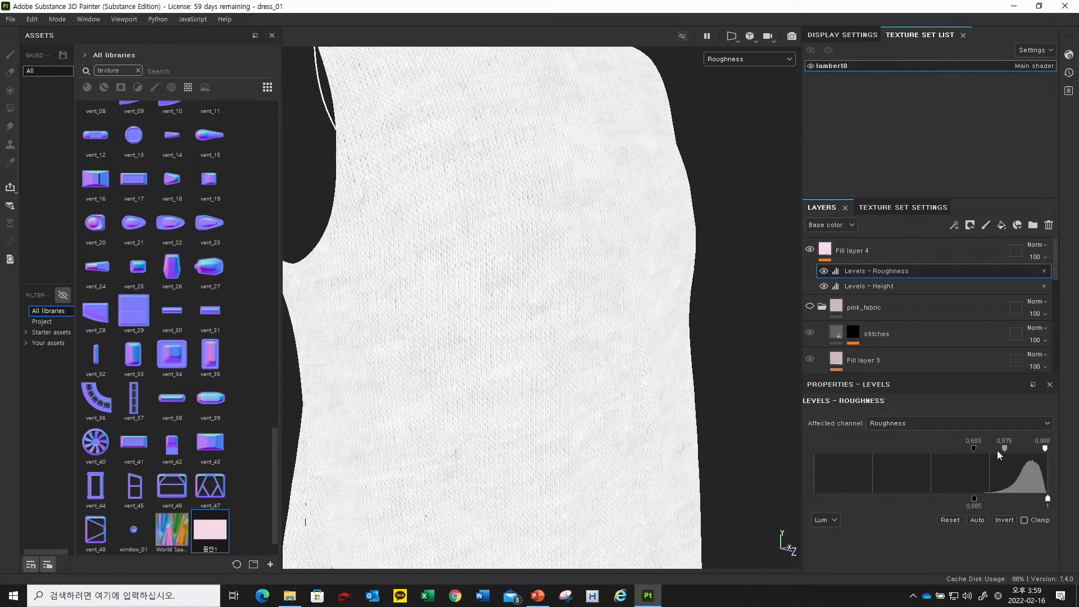
mouse_move(1005, 448)
left_mouse_down()
mouse_move(1034, 450)
mouse_move(982, 450)
mouse_move(1025, 450)
left_mouse_up()
left_click_drag(972, 498, 1000, 497)
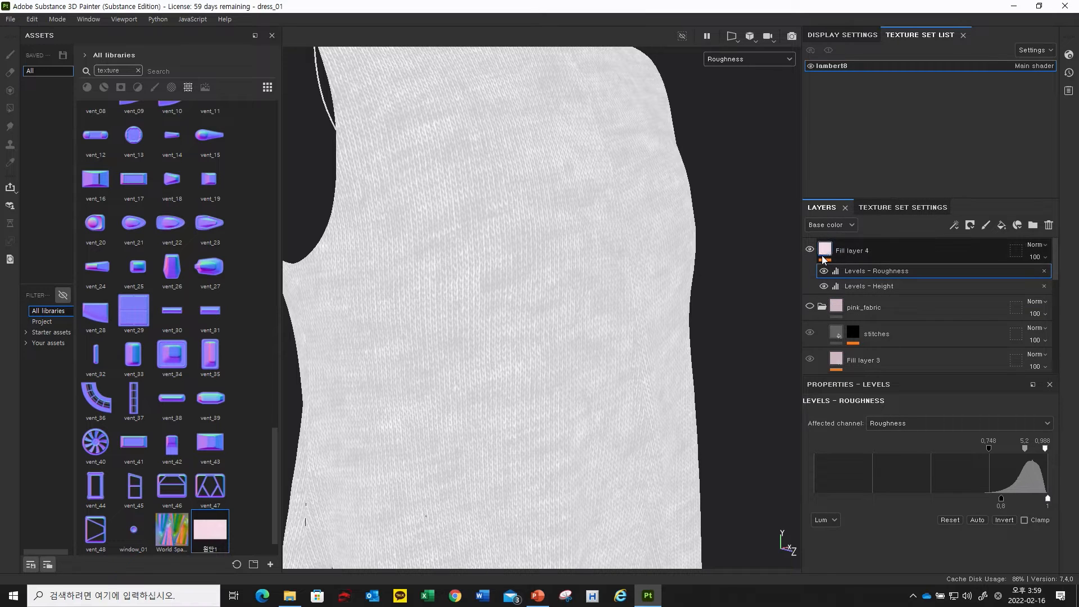
Step: Restore the Material view and examine the fabric from several sides of the dress
left_click(734, 59)
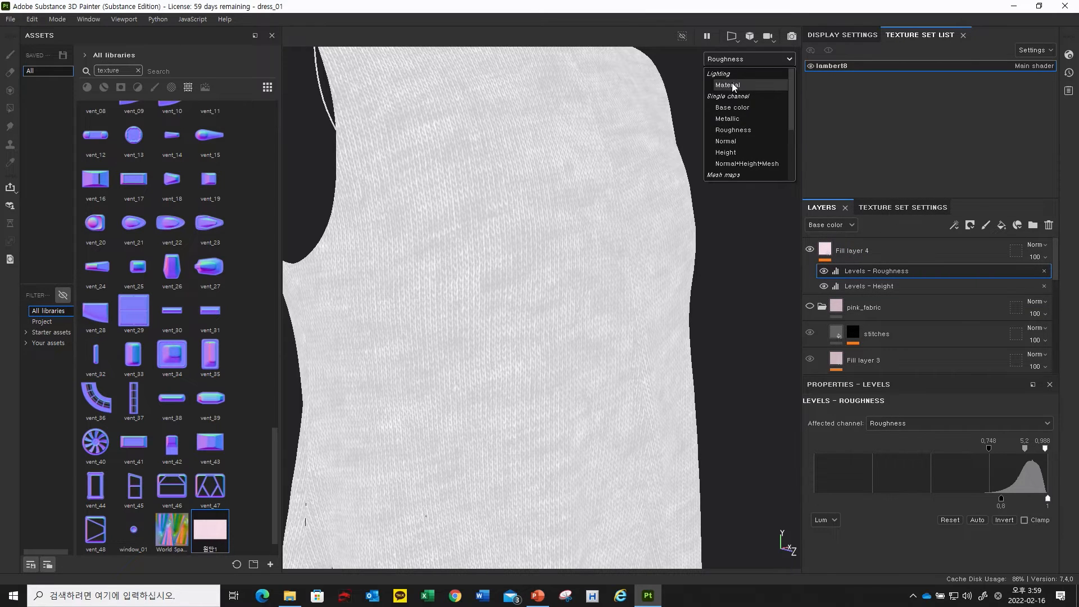
left_click(732, 84)
mouse_move(588, 306)
right_mouse_down("shift")
mouse_move(556, 322)
mouse_move(592, 325)
right_mouse_up("shift")
scroll(524, 295, "down", 5)
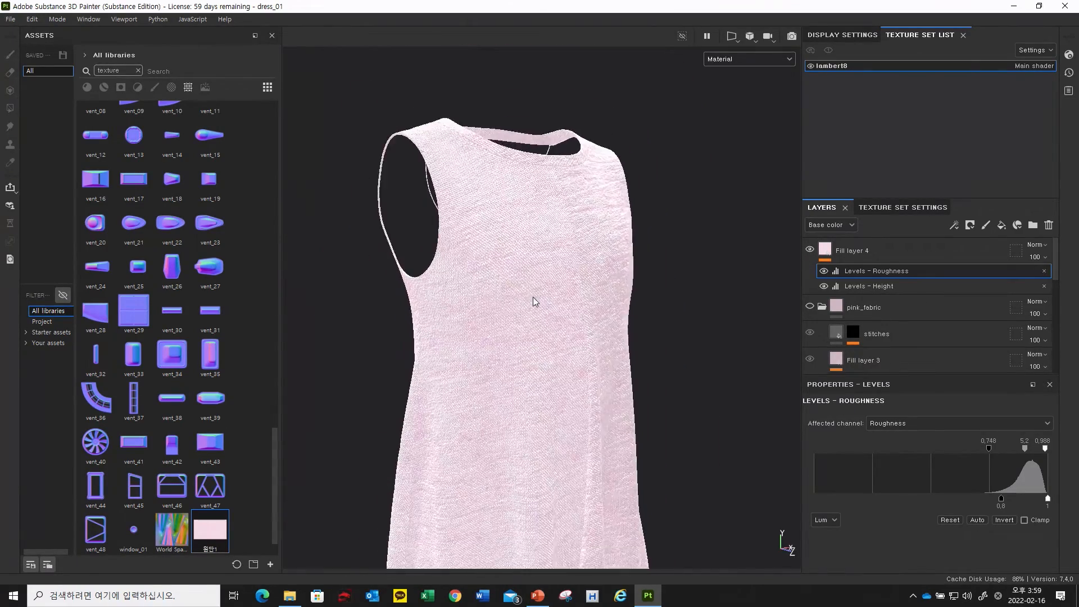
left_click_drag(524, 295, 641, 325, "alt")
right_click_drag(641, 325, 556, 320, "alt")
middle_click_drag(556, 321, 458, 328, "alt")
left_click_drag(458, 328, 468, 365, "alt")
middle_click_drag(491, 322, 579, 354, "alt")
right_click_drag(579, 354, 606, 349, "alt")
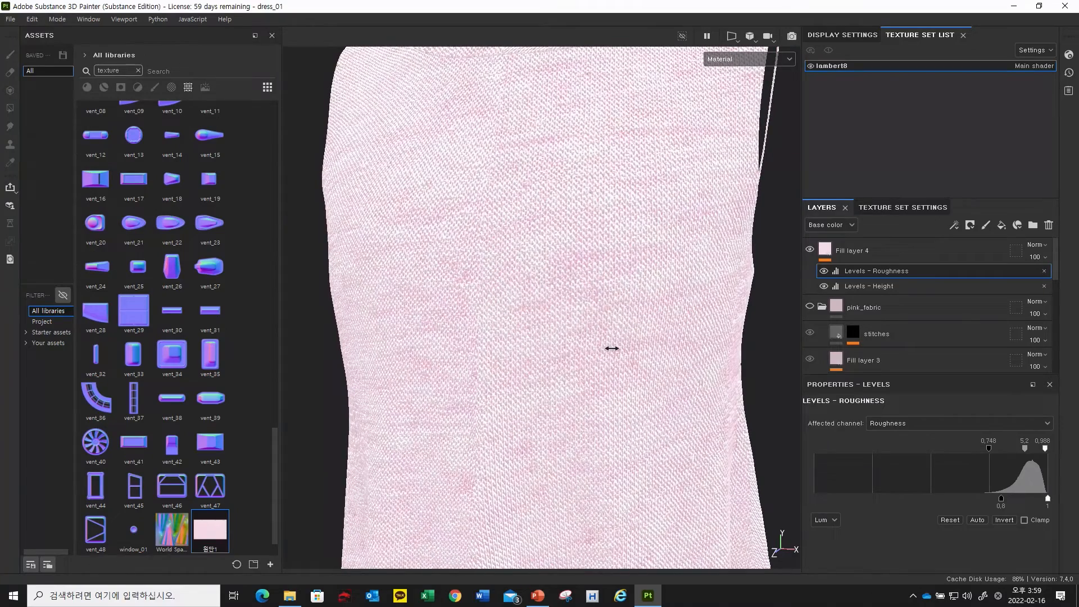
Step: Set the Height levels' output black to about 0.692 and refine its inputs while comparing both Levels effects hidden and shown
left_click(878, 286)
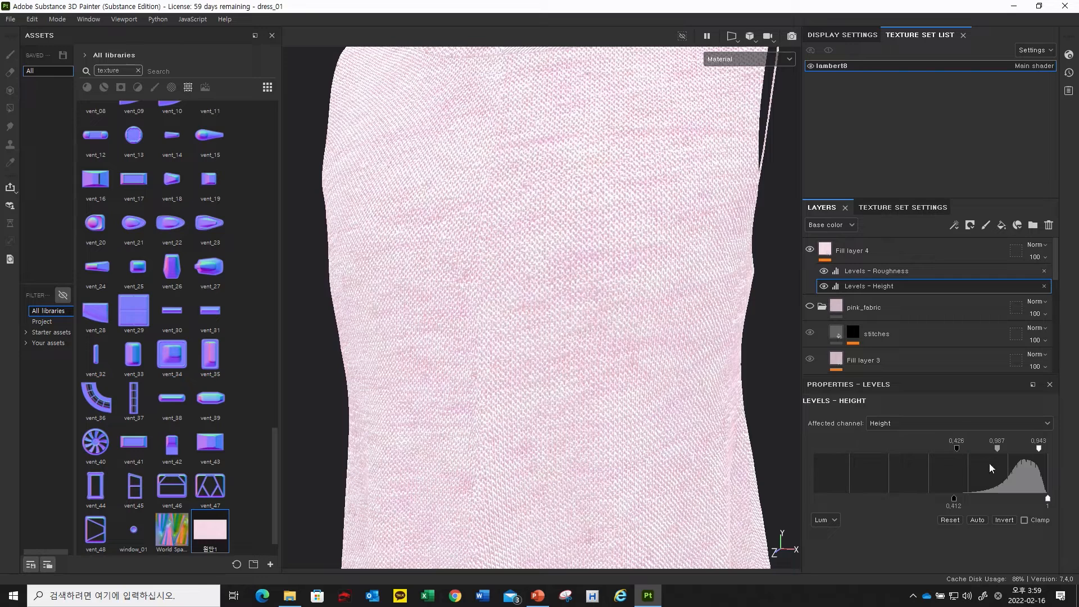
left_click_drag(954, 498, 975, 497)
left_click(824, 286)
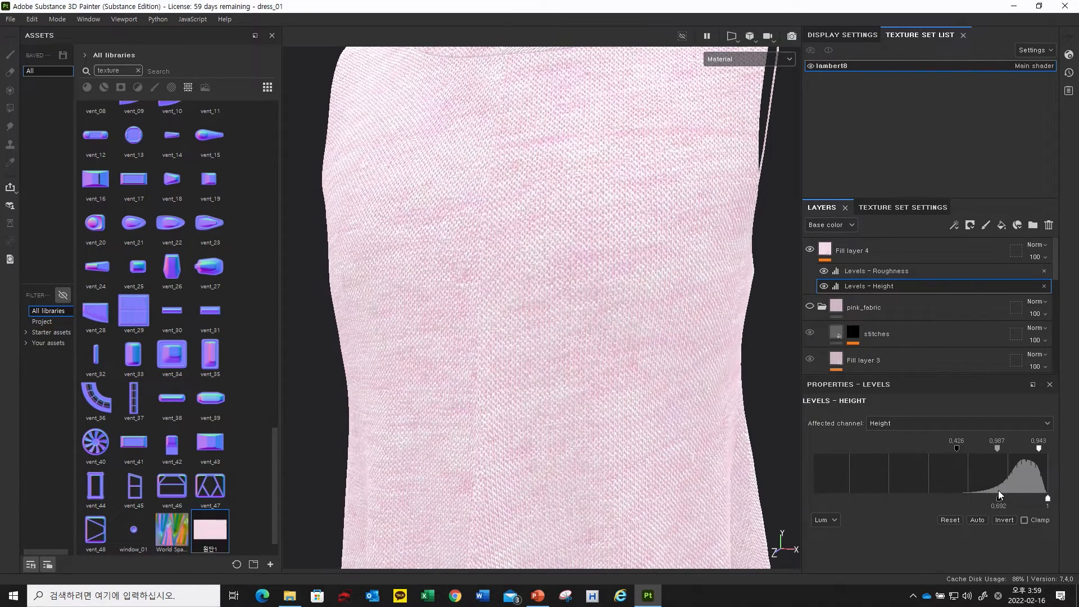
left_click(823, 272)
left_click(824, 286)
mouse_move(992, 450)
left_mouse_down()
mouse_move(1007, 452)
mouse_move(983, 453)
mouse_move(1013, 452)
mouse_move(999, 453)
left_mouse_up()
left_click_drag(972, 452, 972, 452)
Step: Set the Roughness levels to about 0.709 input black, 5.604 midtones, 0.995 input white and 0.978 output black
left_click(908, 275)
double_click(1022, 448)
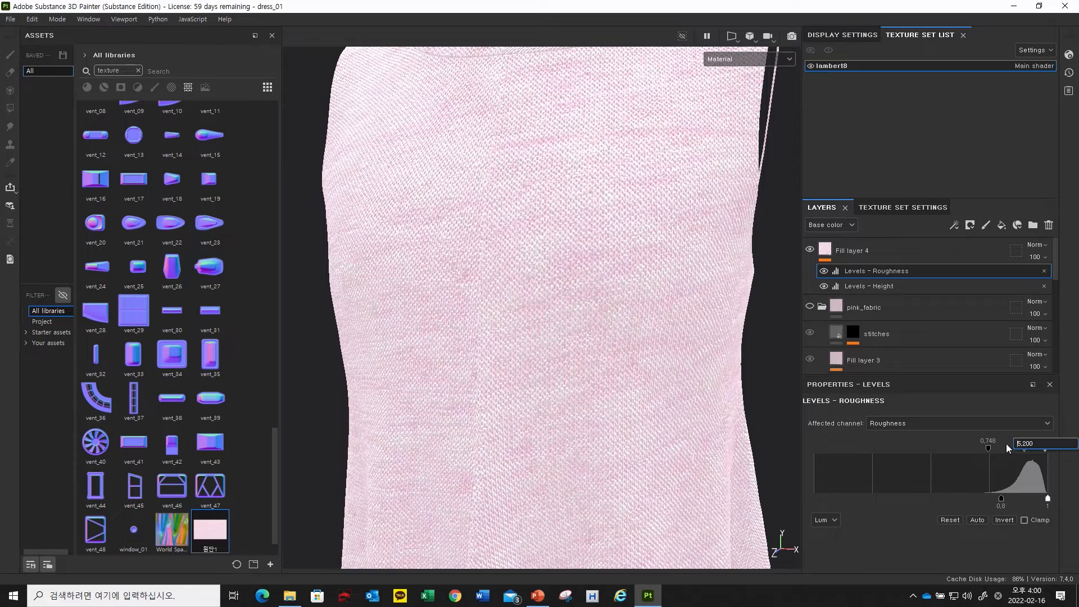
key("Return")
left_click_drag(1008, 450, 979, 450)
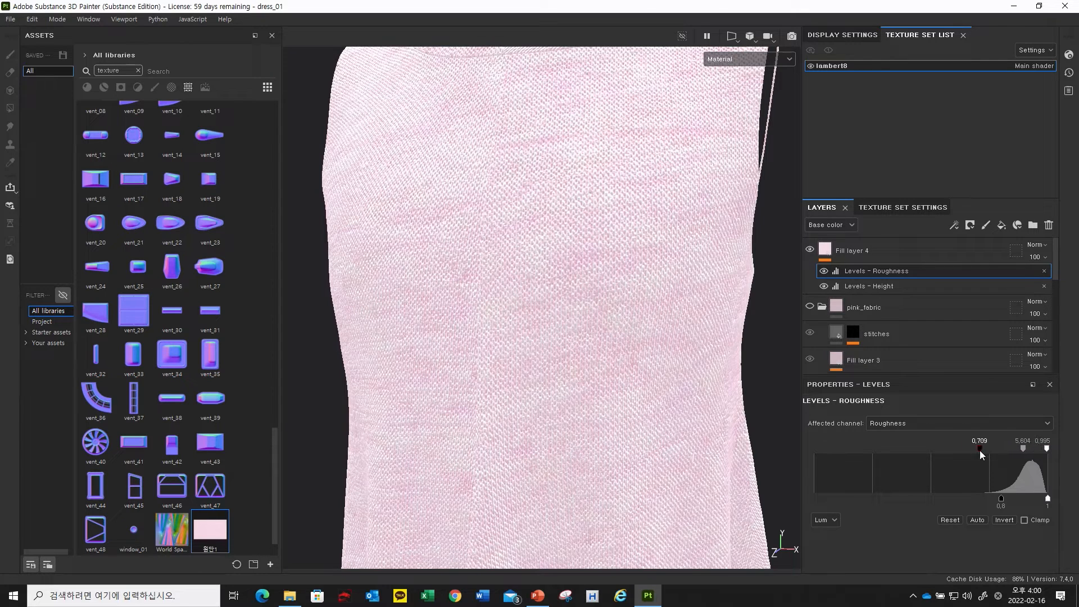
left_click_drag(1000, 498, 1044, 507)
Step: Compare the dress with the fabric fill layer's roughness channel disabled and enabled
left_click(921, 251)
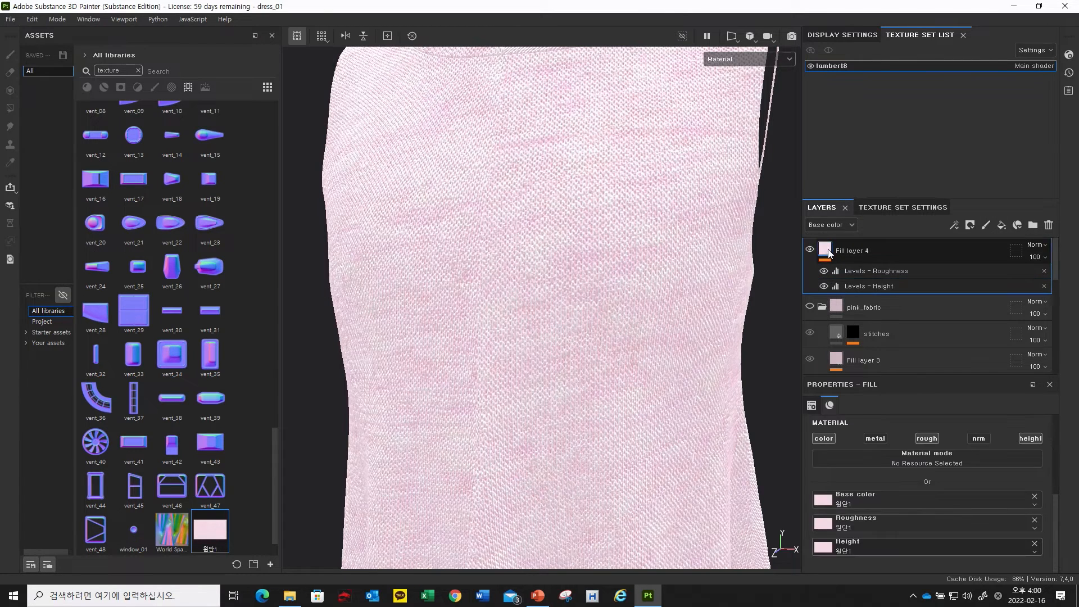
left_click(935, 440)
left_click(934, 440)
left_click(934, 440)
left_click(933, 440)
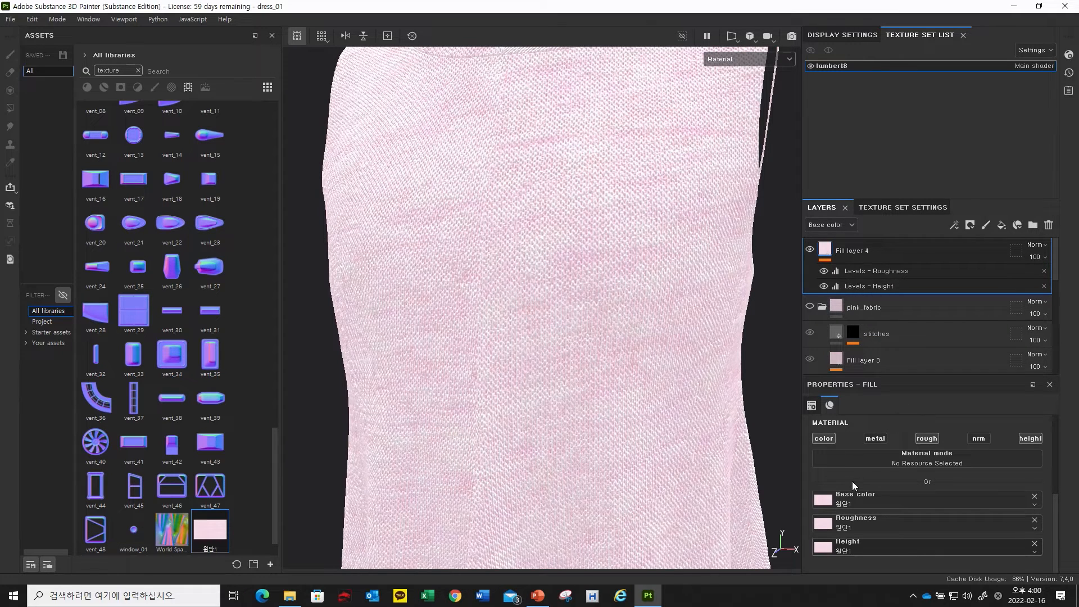
Step: Add an HSL Perceptive filter to the fabric fill layer with saturation about 0.648 and lightness about 0.413
left_click(873, 269)
right_click(887, 271)
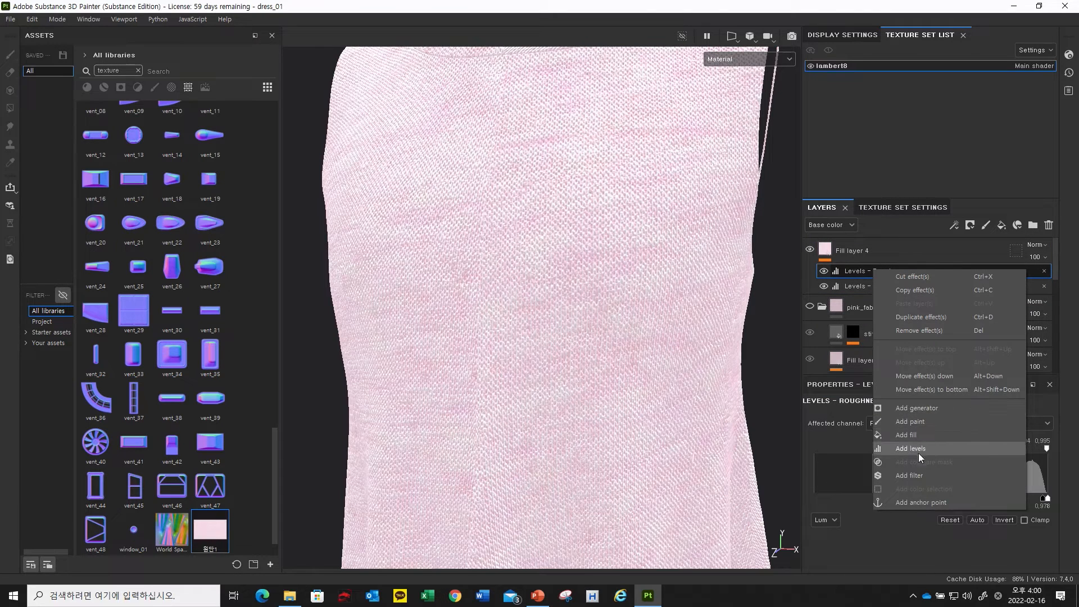
left_click(924, 476)
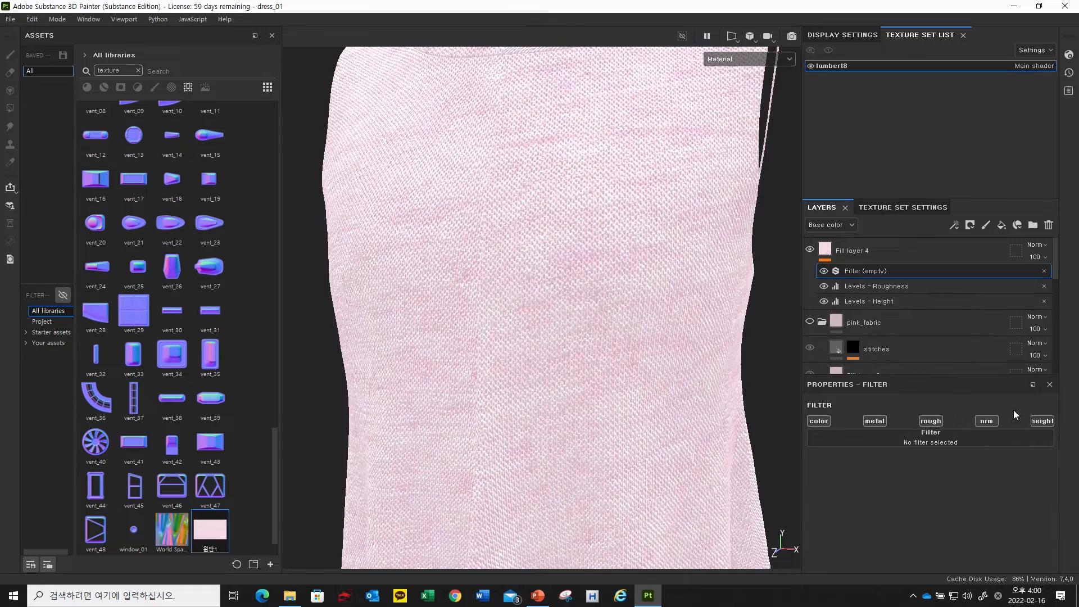
left_click(933, 442)
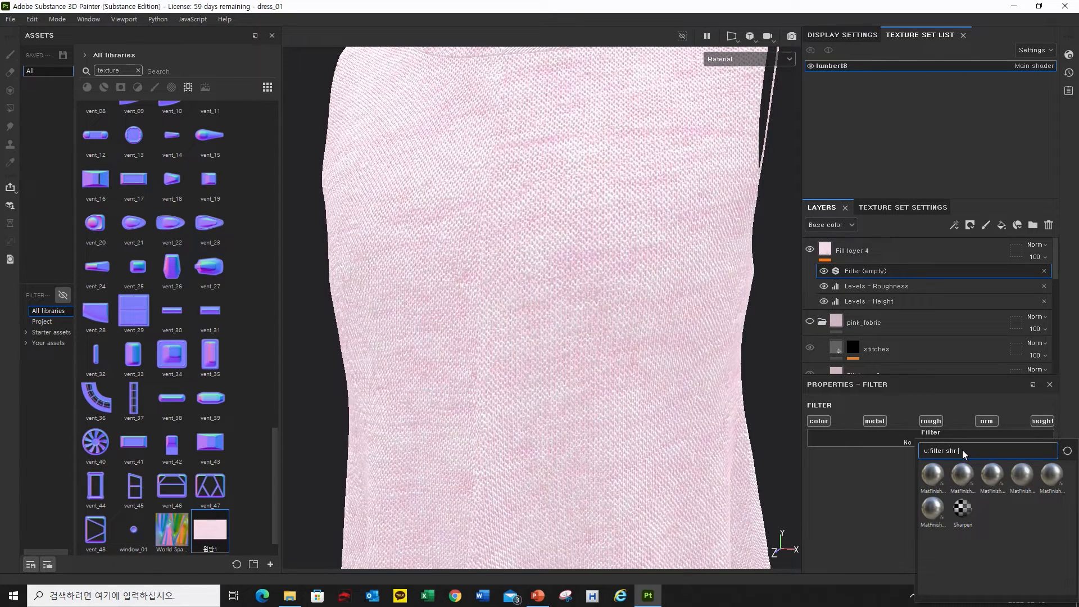
key("BackSpace")
key("BackSpace")
key("BackSpace")
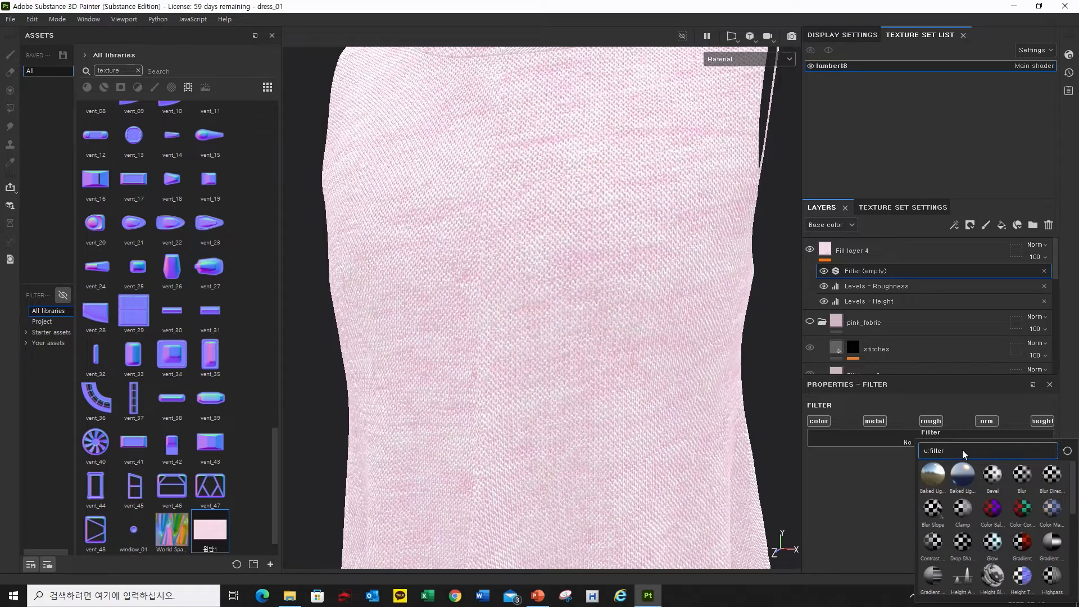
type("hs")
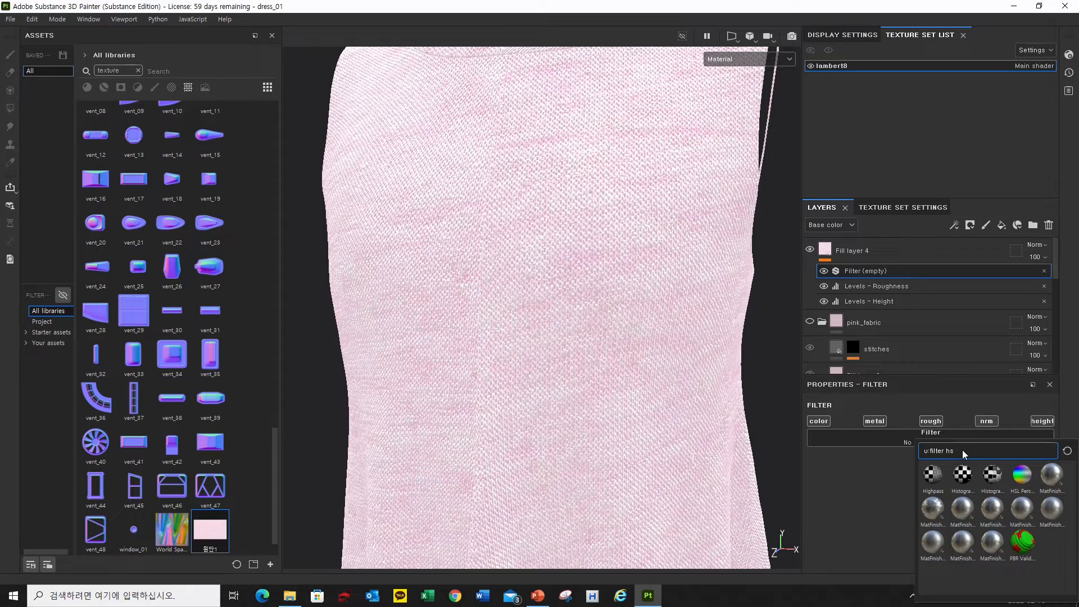
left_click(1020, 478)
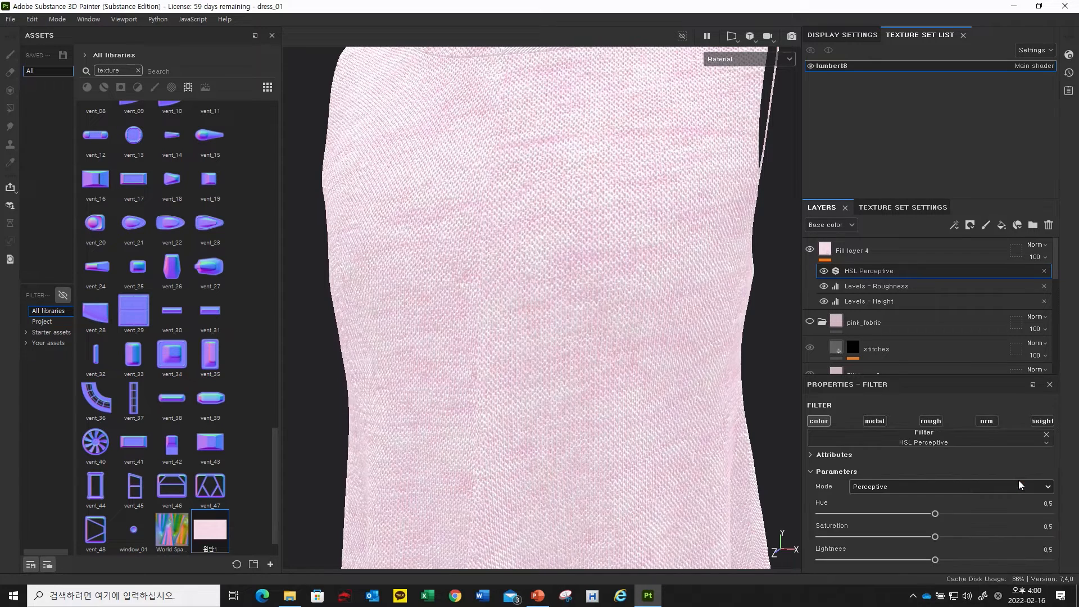
left_click_drag(935, 537, 911, 560)
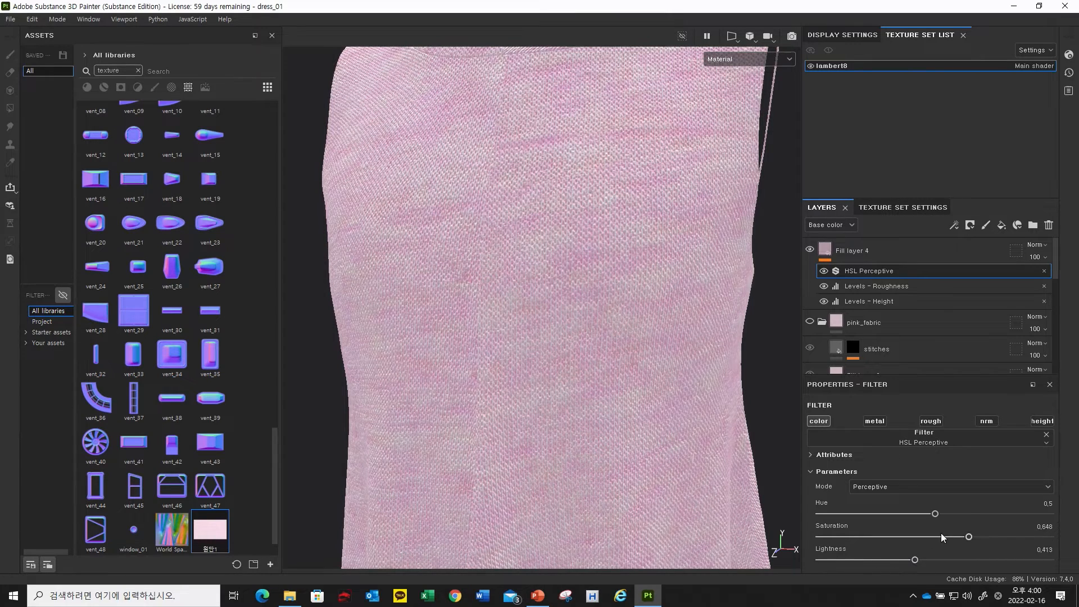
Step: Lower the Roughness levels' output black to about 0.793 while checking the fabric's shine near the armhole
left_click(859, 286)
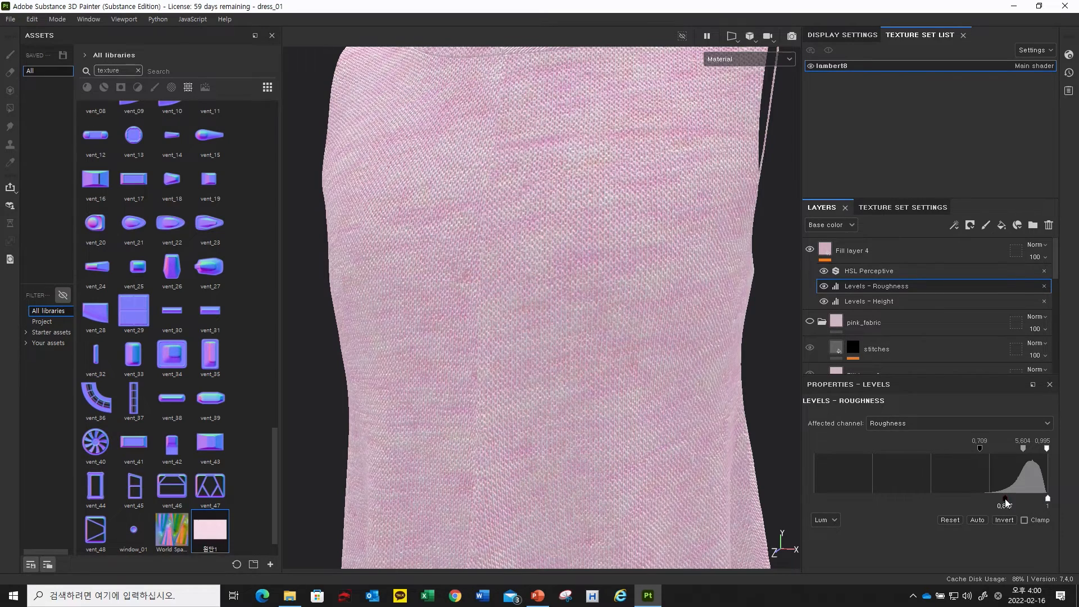
scroll(496, 290, "down", 4)
mouse_move(481, 292)
left_mouse_down("alt")
mouse_move(443, 326)
mouse_move(464, 303)
left_mouse_up("alt")
scroll(463, 302, "up", 3)
scroll(464, 302, "up", 1)
middle_click_drag(464, 302, 469, 338, "alt")
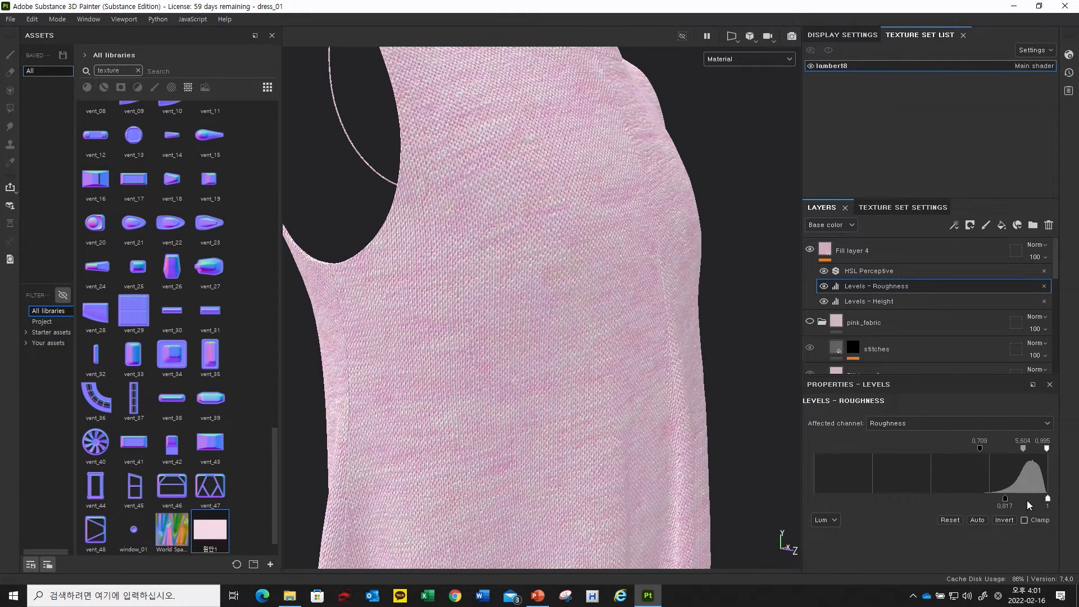
left_click_drag(1006, 498, 999, 499)
Step: Set the Height levels' input white to about 0.589 and output black to about 0.759, checking the relief around the dress
left_click(865, 300)
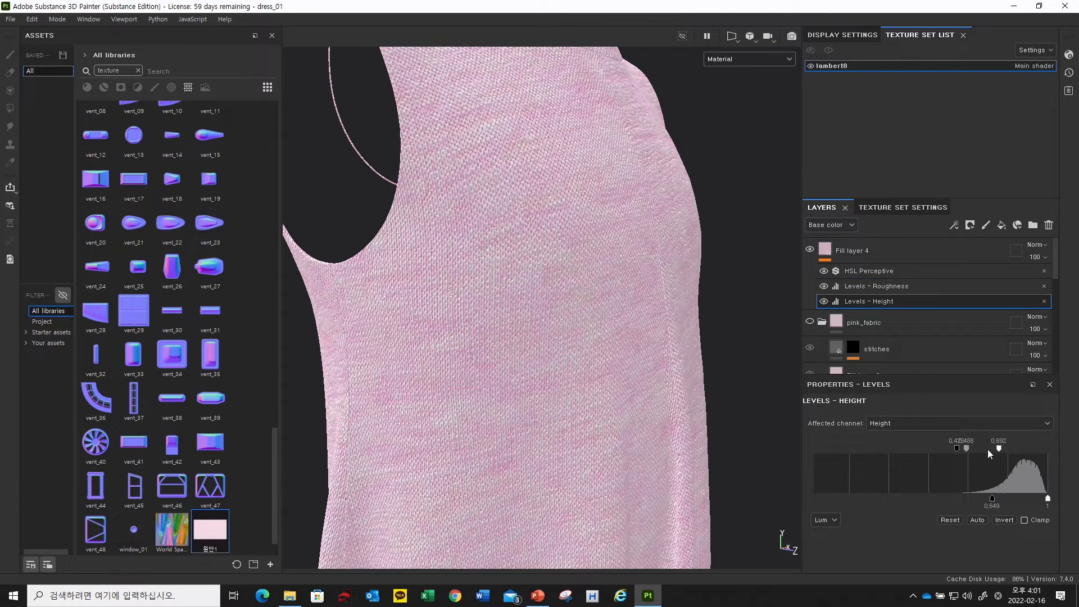
mouse_move(976, 447)
left_mouse_down()
mouse_move(964, 447)
mouse_move(996, 448)
mouse_move(975, 450)
left_mouse_up()
left_click_drag(960, 447, 959, 447)
left_click_drag(1014, 500, 970, 500)
scroll(537, 330, "down", 5)
left_click_drag(538, 329, 470, 352, "alt")
scroll(653, 361, "up", 5)
scroll(652, 361, "down", 4)
left_click_drag(653, 362, 477, 376, "alt")
scroll(470, 383, "up", 2)
scroll(453, 375, "up", 3)
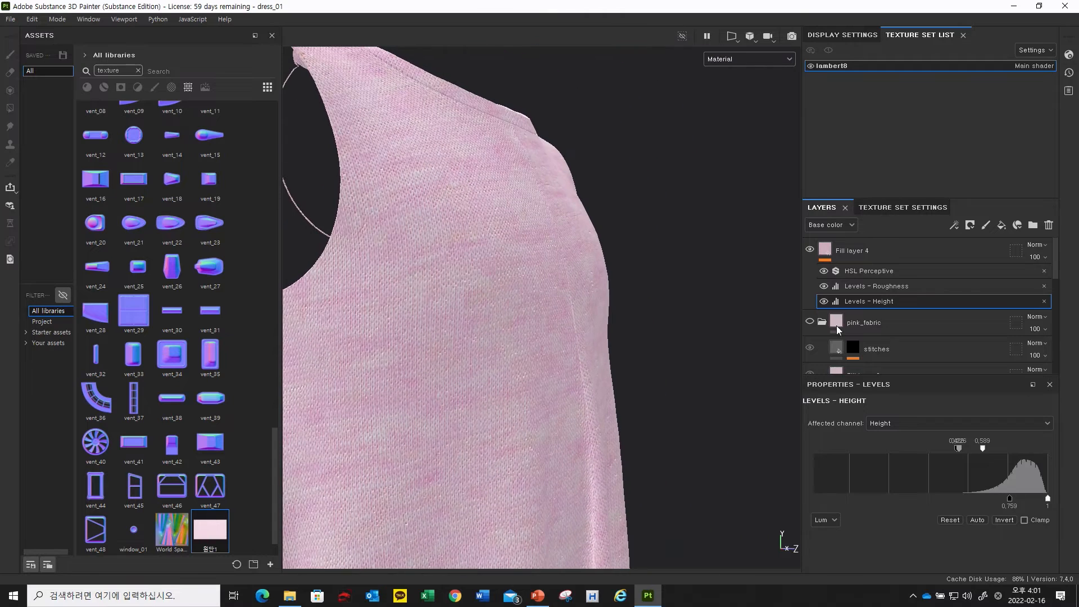
Step: Set the Roughness levels' input black to about 0.858 and check the front of the dress
left_click(851, 287)
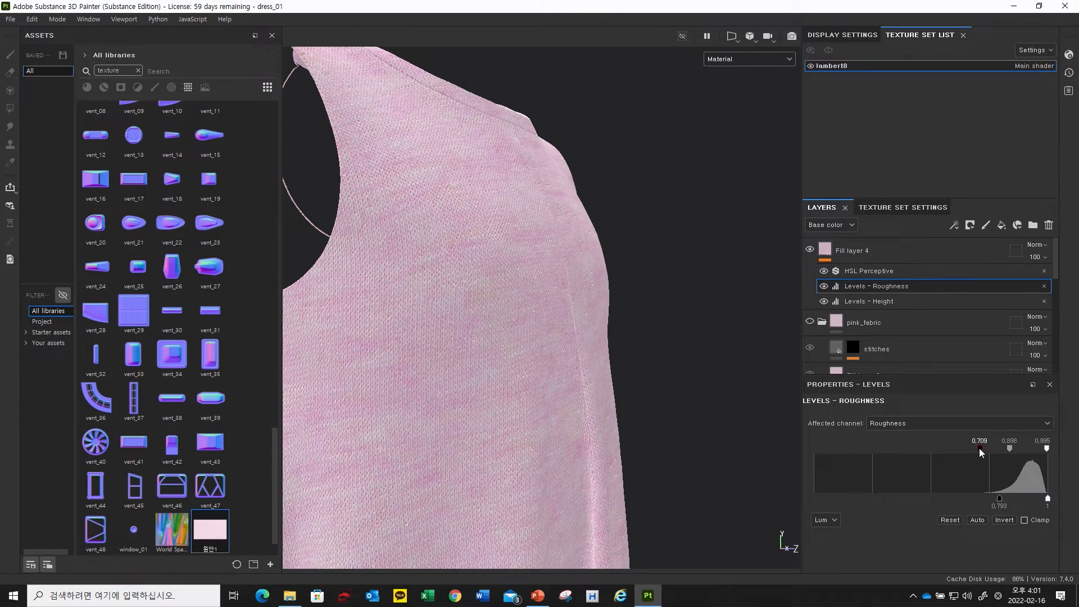
left_click_drag(995, 447, 966, 454)
left_click_drag(624, 331, 622, 354, "alt")
mouse_move(624, 352)
right_mouse_down("shift")
mouse_move(651, 351)
mouse_move(622, 352)
mouse_move(634, 352)
right_mouse_up("shift")
left_click_drag(653, 372, 541, 381, "alt")
scroll(562, 379, "up", 1)
middle_click_drag(602, 373, 563, 360, "alt")
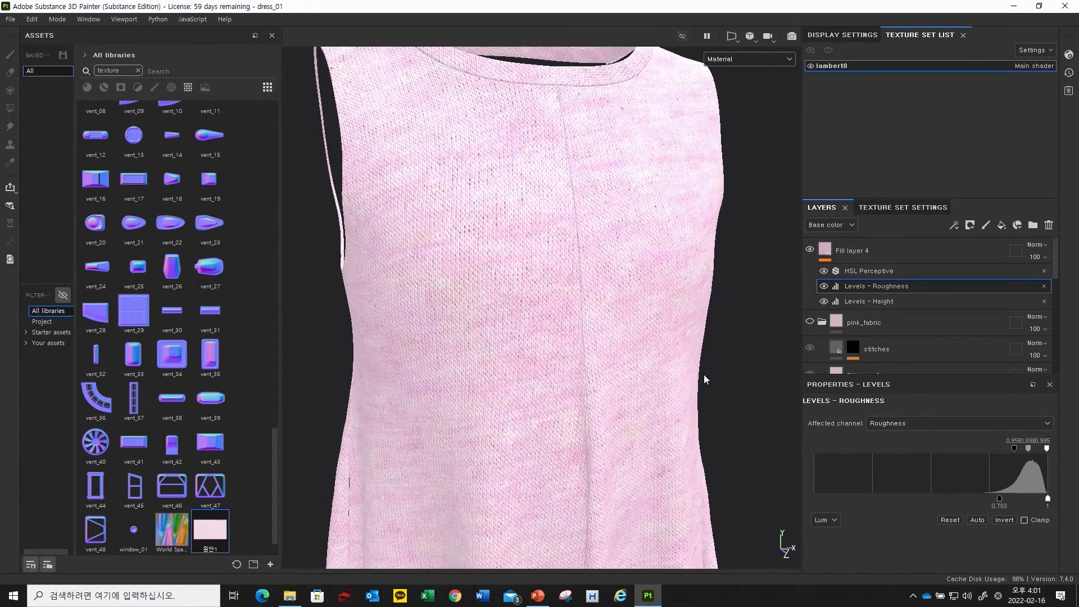
Step: Set the UV scale of the fabric fill layer to about 3.61
scroll(704, 373, "down", 1)
left_click(867, 255)
scroll(890, 475, "up", 3)
scroll(894, 459, "up", 2)
left_click_drag(903, 464, 905, 466)
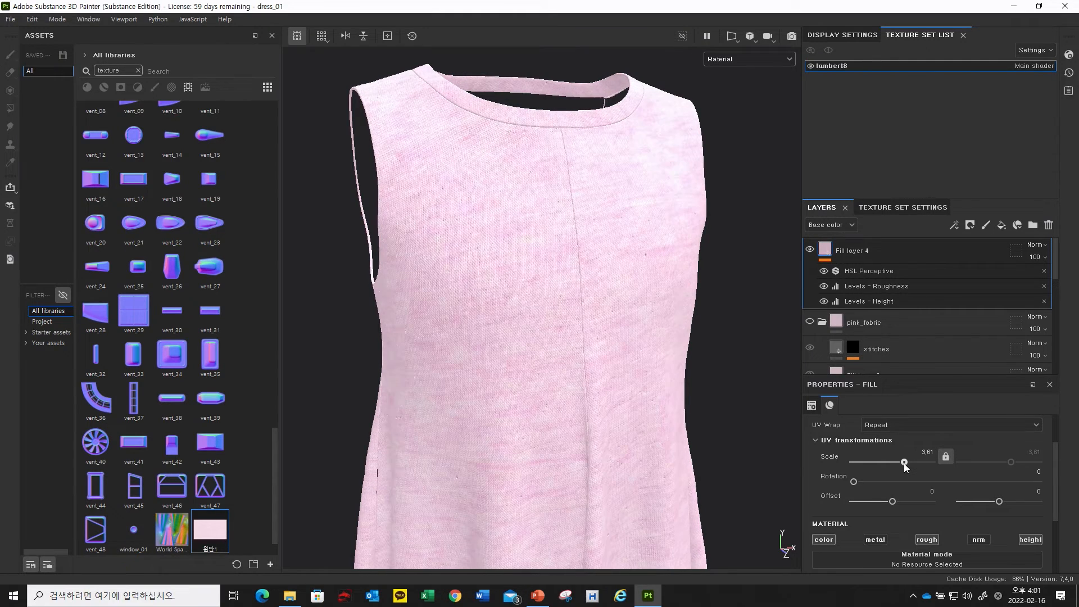
Step: Hide the Height levels, Roughness levels and HSL Perceptive effects on the fabric fill layer
left_click(824, 302)
left_click(824, 286)
left_click(824, 271)
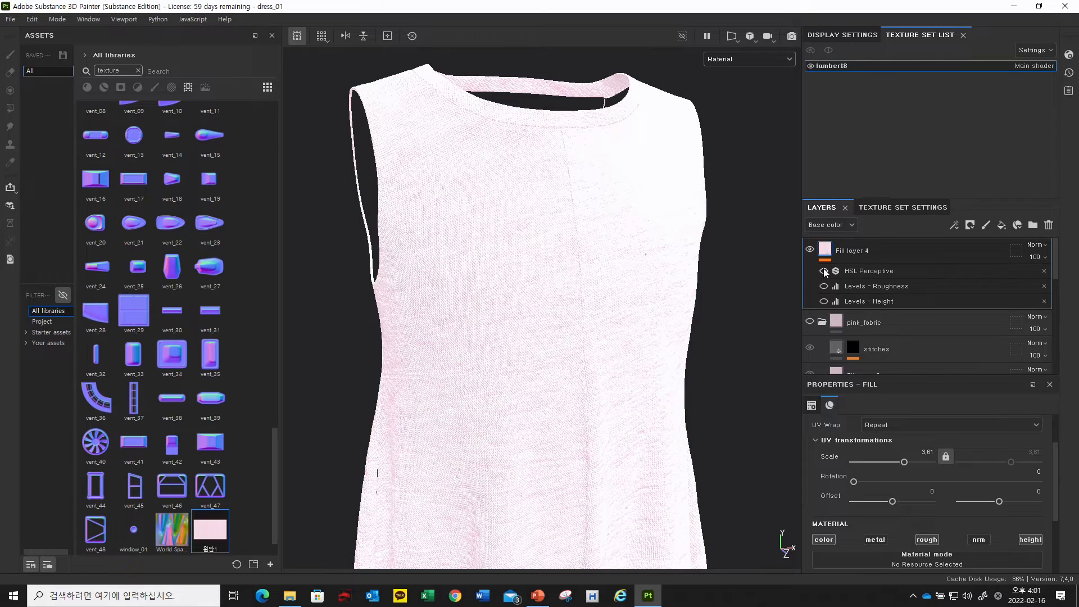
Step: Show the HSL Perceptive, Roughness levels and Height levels effects on the fabric fill layer again
left_click(824, 272)
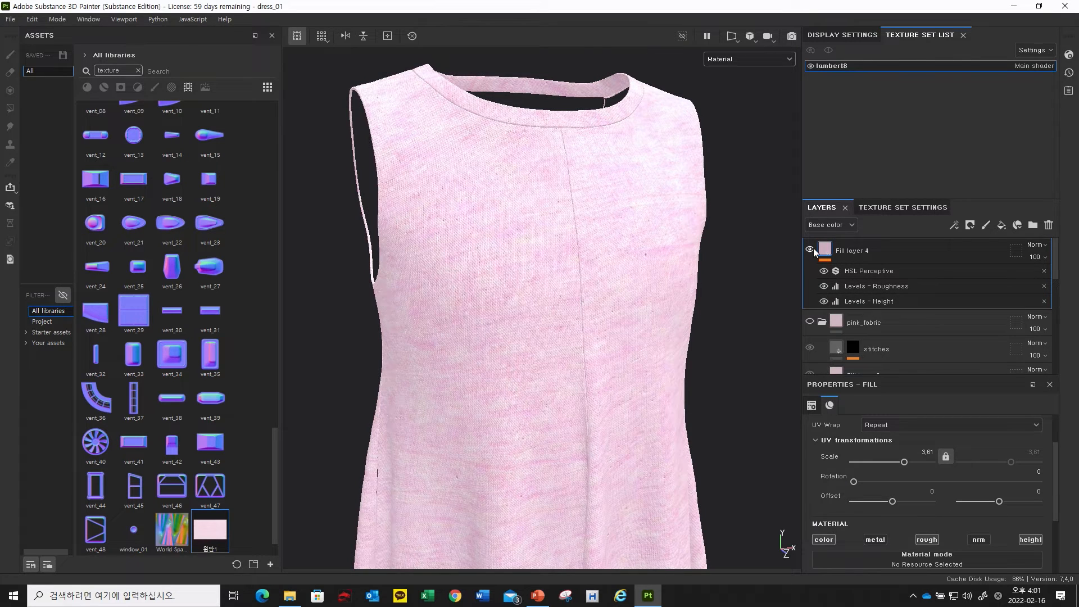
scroll(863, 441, "down", 1)
scroll(875, 463, "down", 1)
left_click_drag(607, 281, 592, 367, "alt")
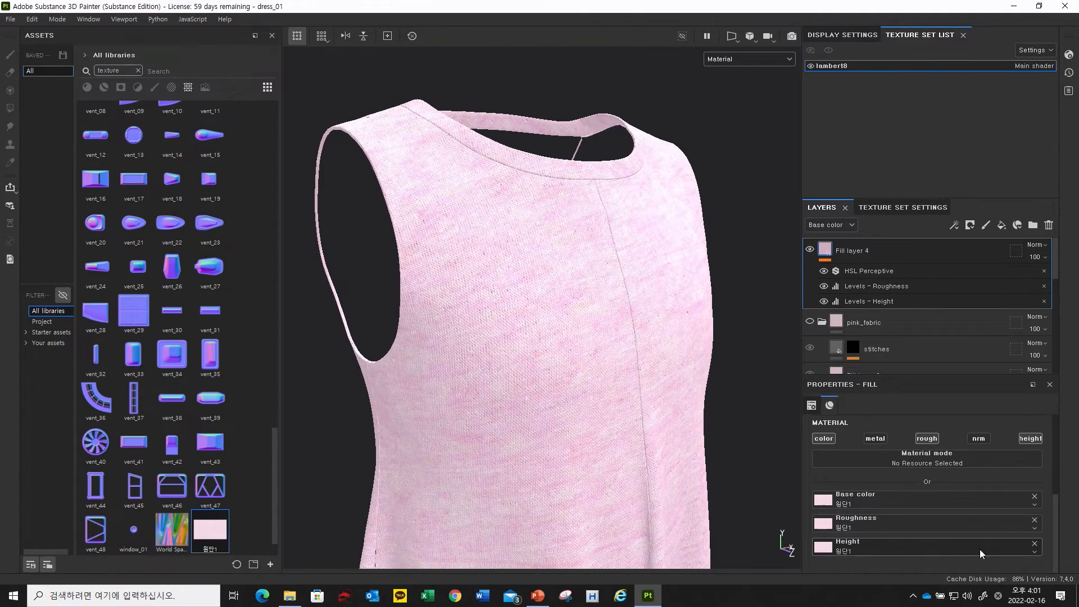
Step: Try removing the fabric image from the fill layer's Height and Roughness channels, and undo both removals
left_click(1034, 543)
left_click(1035, 520)
left_click_drag(569, 363, 653, 385, "alt")
right_click_drag(653, 385, 602, 378, "shift")
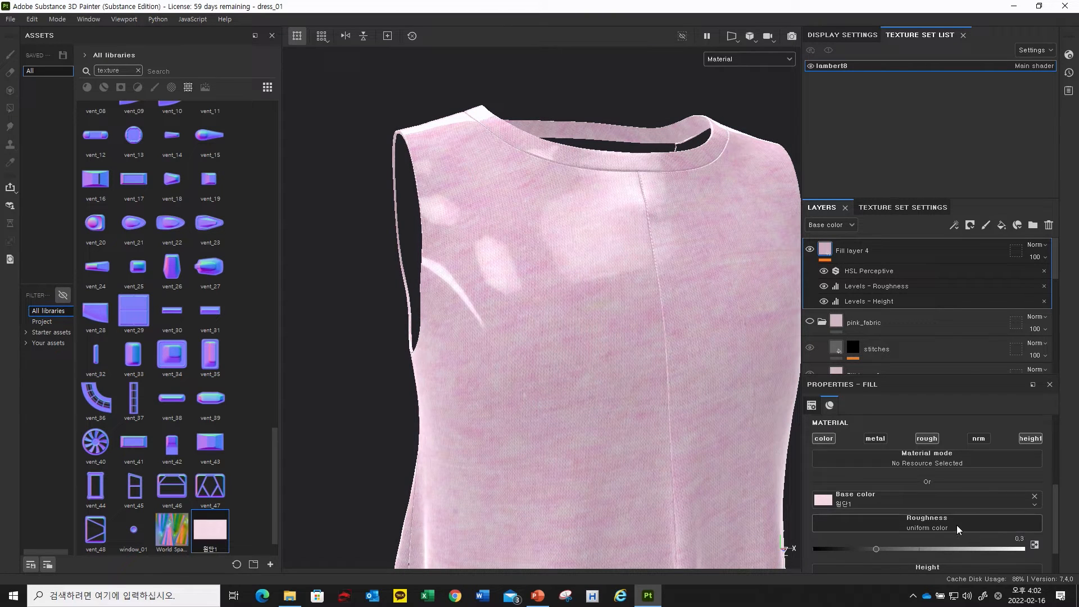
scroll(934, 525, "down", 1)
key("ctrl+z")
key("ctrl+z")
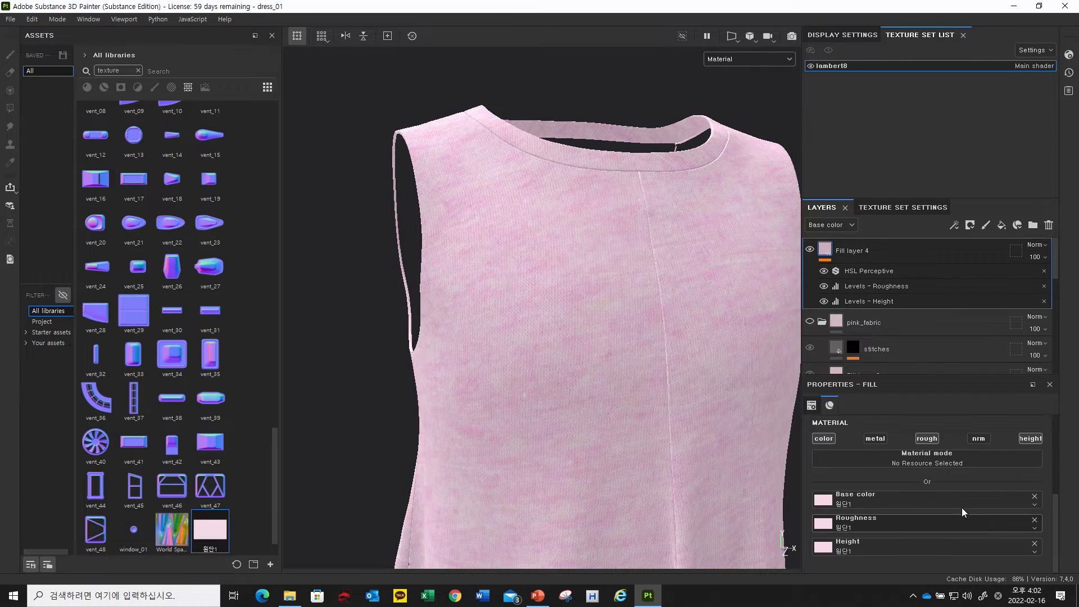
Step: Toggle the Height and Roughness levels effects and examine the fabric surface along the dress's side
left_click(823, 301)
left_click(824, 286)
left_click_drag(556, 330, 503, 422, "alt")
scroll(470, 325, "up", 6)
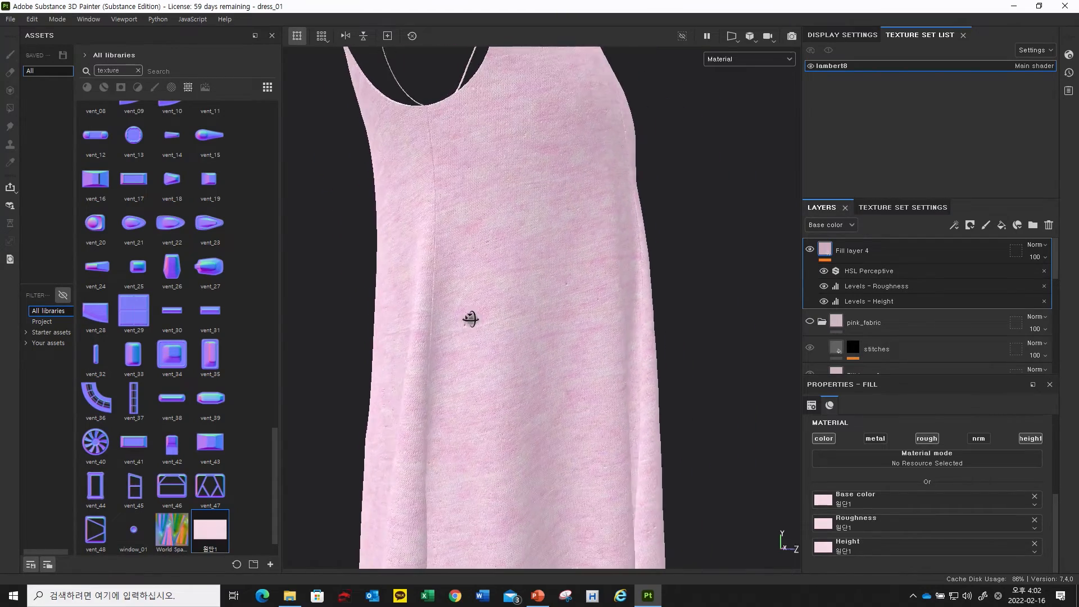
Step: Display only the Height channel of the dress in the viewport
left_click(747, 58)
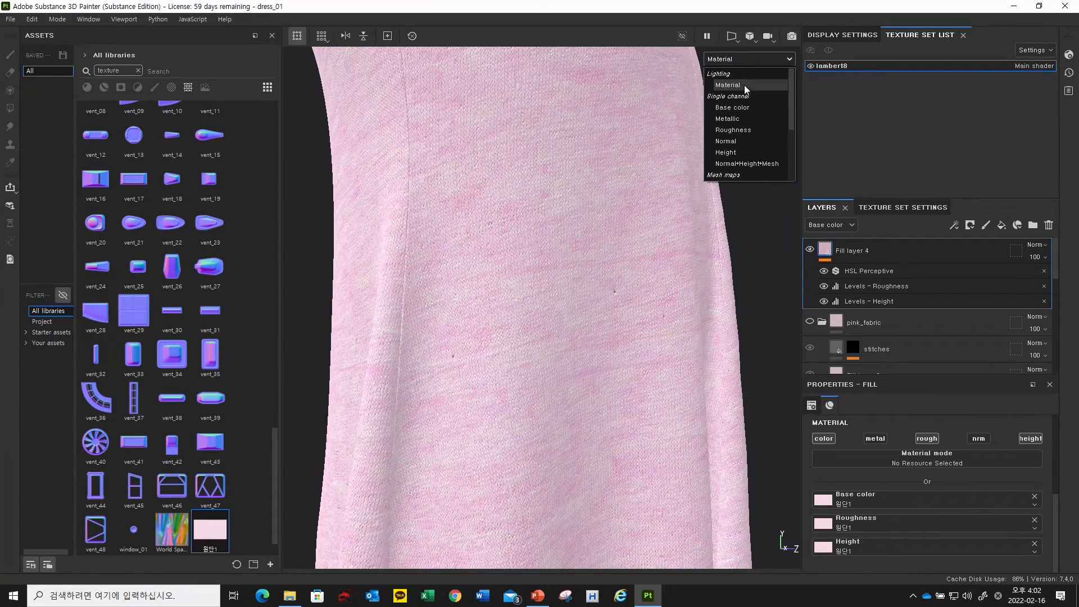
left_click(737, 152)
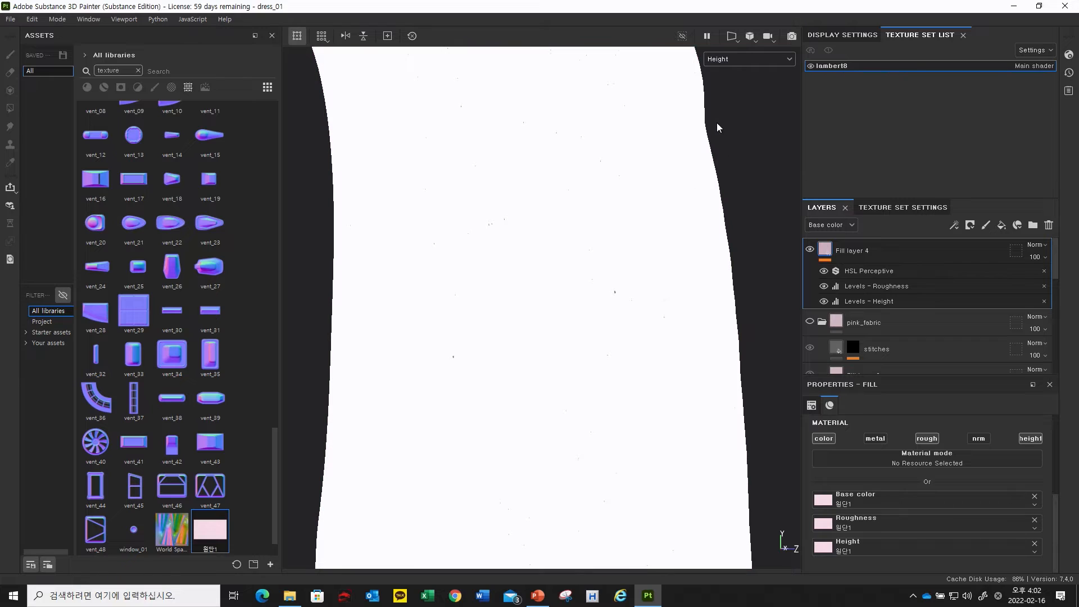
left_click(739, 59)
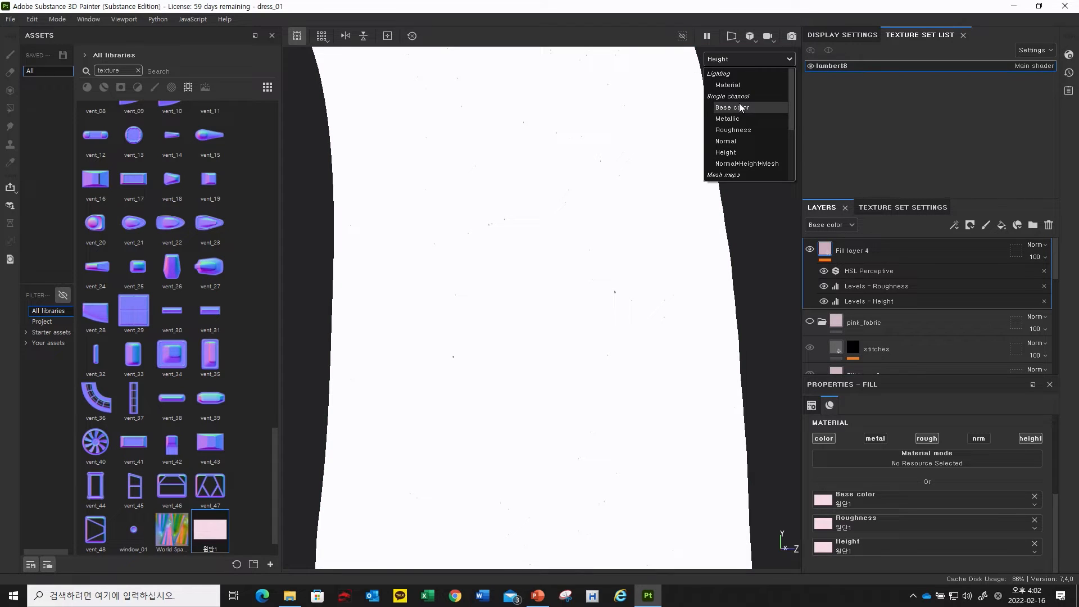
left_click(895, 287)
left_click(874, 251)
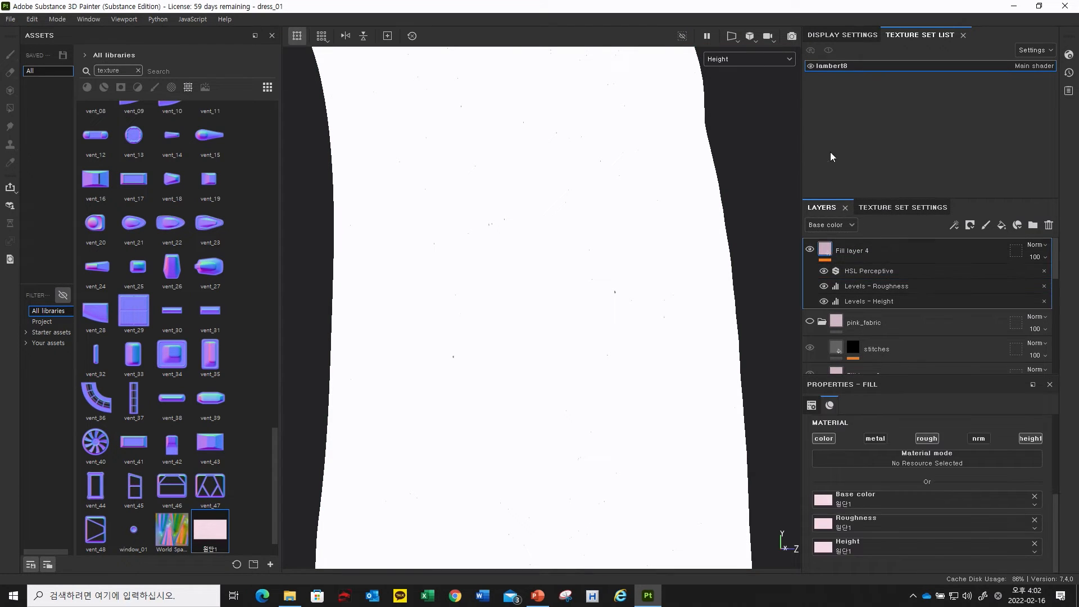
Step: Display the Normal+Height+Mesh channel and examine the knit relief around the dress's armhole and front
left_click(762, 62)
left_click(756, 162)
scroll(636, 244, "down", 3)
left_click_drag(637, 244, 617, 228, "alt")
middle_click_drag(616, 229, 748, 390, "alt")
left_click_drag(747, 390, 648, 375, "alt")
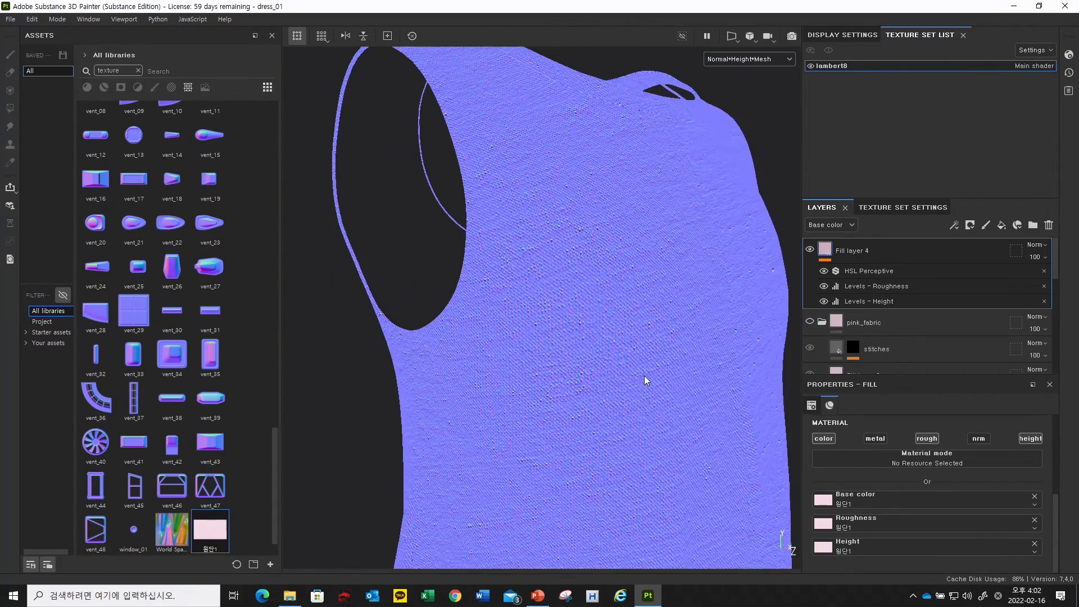
Step: Cycle the viewport through the dress's single channels, including Roughness and Normal+Height+Mesh, to compare the maps
key("c")
key("c")
key("c")
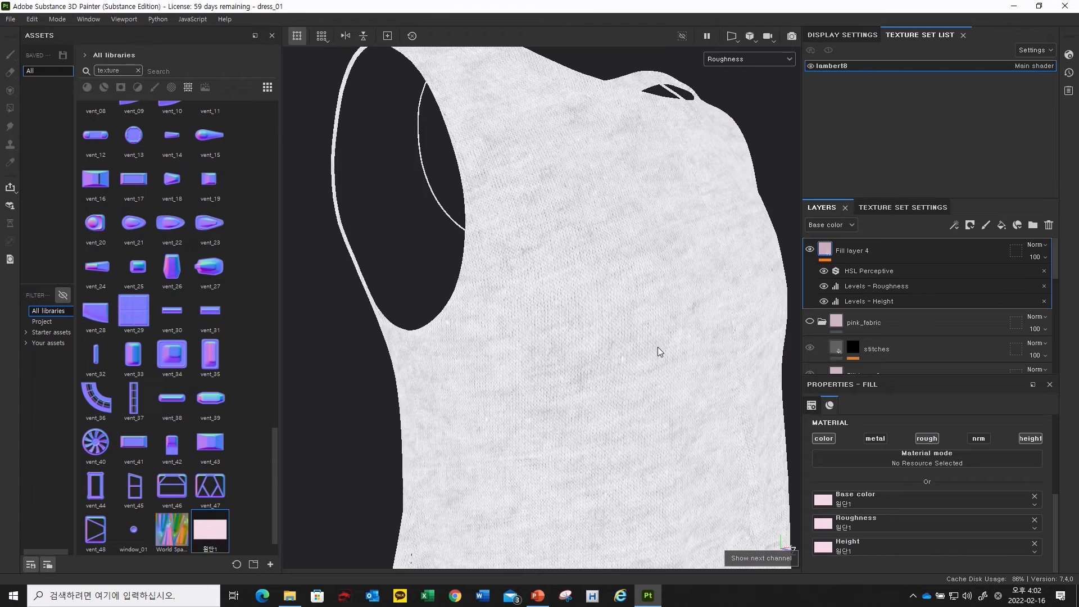
key("c")
key("c")
key("c")
key("c")
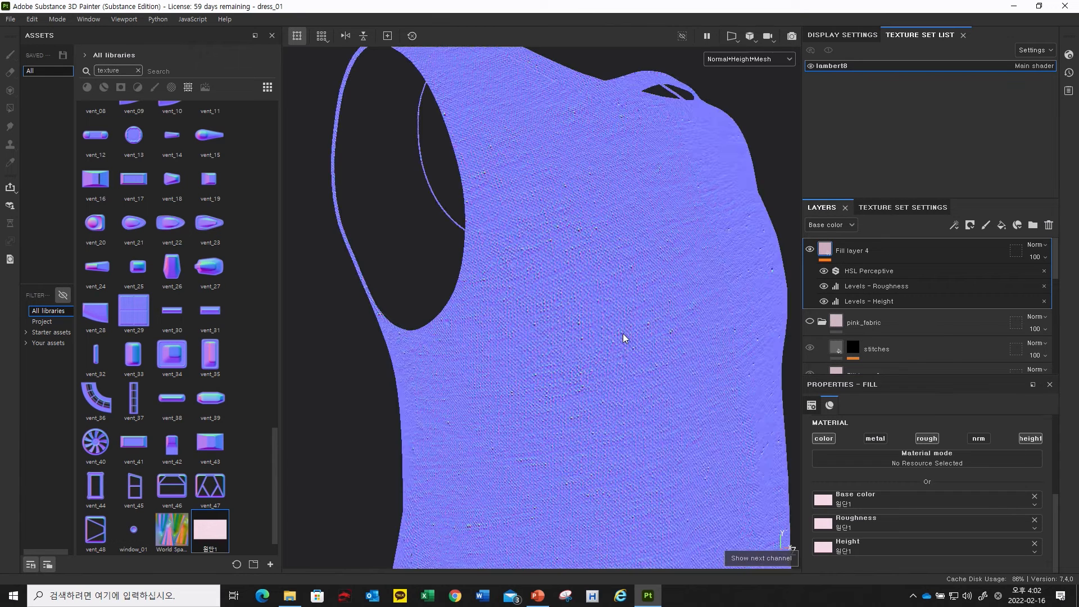
scroll(623, 338, "down", 3)
left_click_drag(622, 338, 588, 360, "alt")
Step: Switch to the PowerPoint presentation and show slide 7 on exporting textures to Unity or Unreal
key("alt+Tab")
key("alt+Tab")
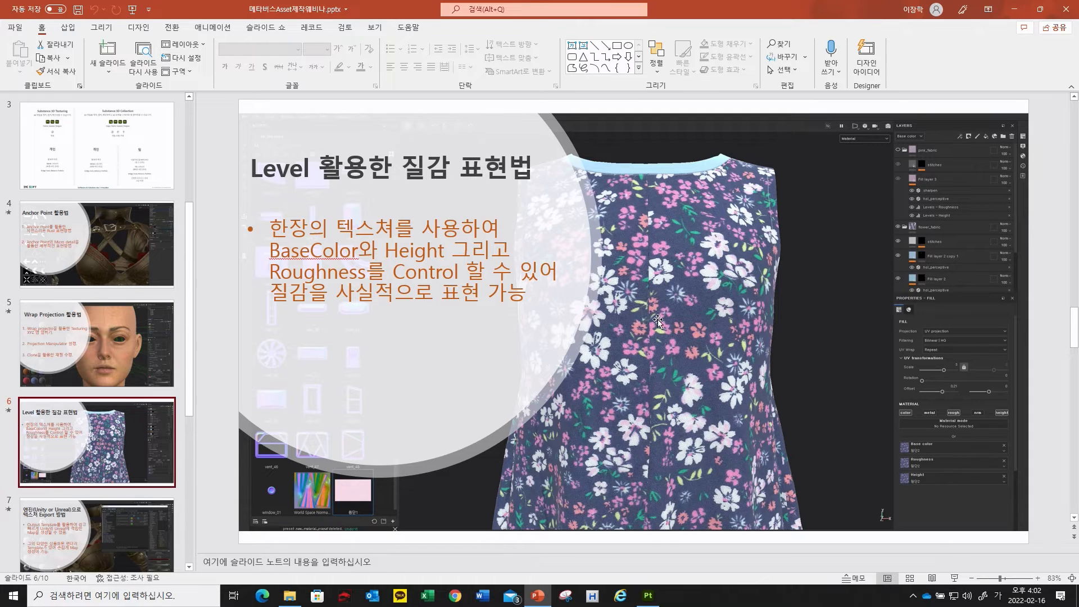
scroll(132, 440, "down", 2)
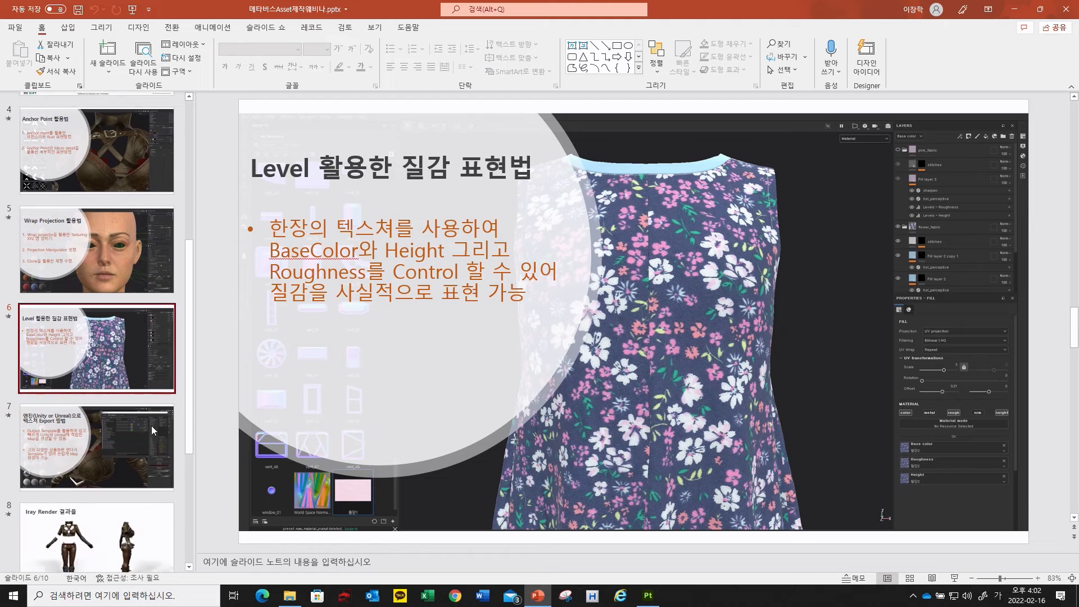
scroll(144, 432, "down", 1)
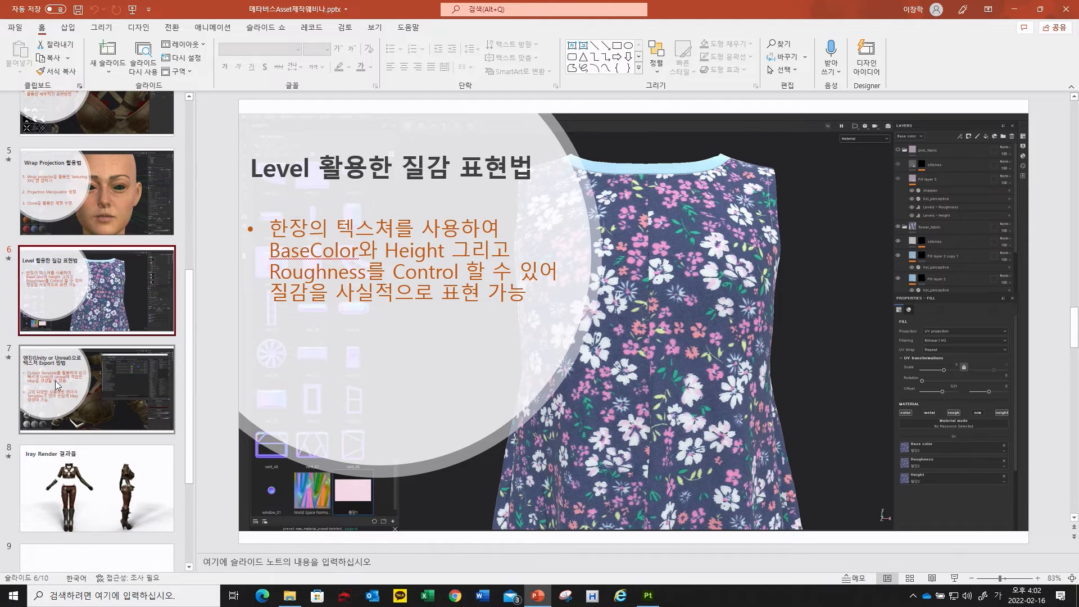
left_click(106, 377)
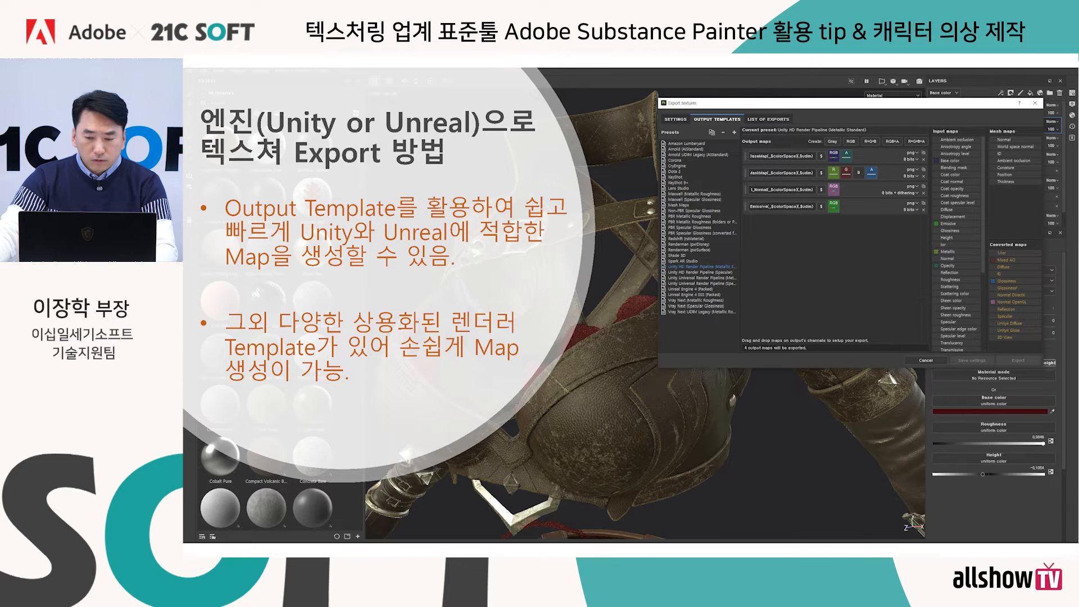
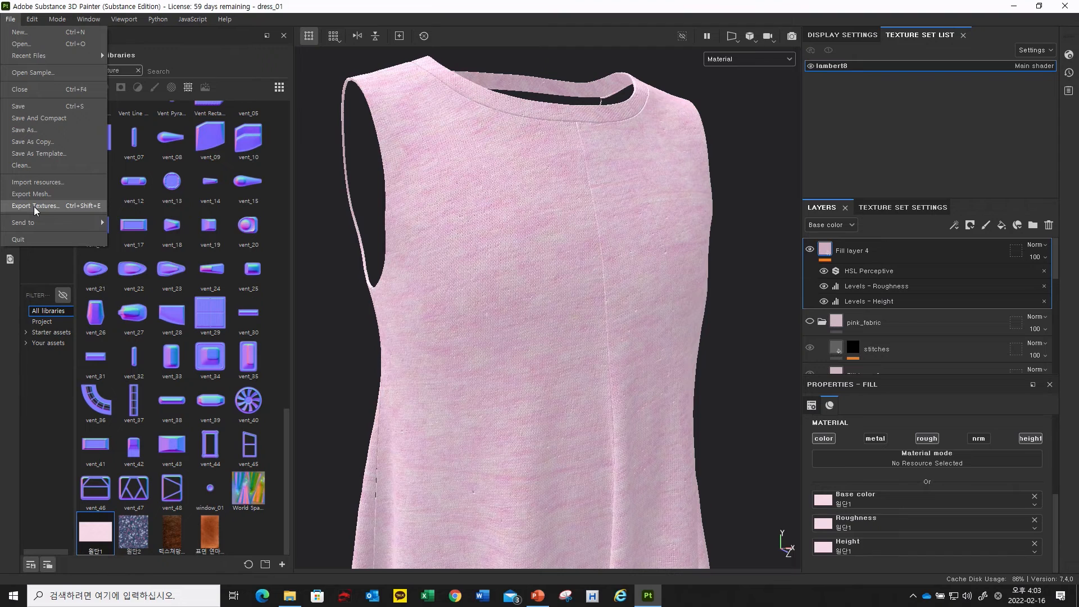
Step: Open the texture export window in Substance 3D Painter and show its output templates
left_click(59, 207)
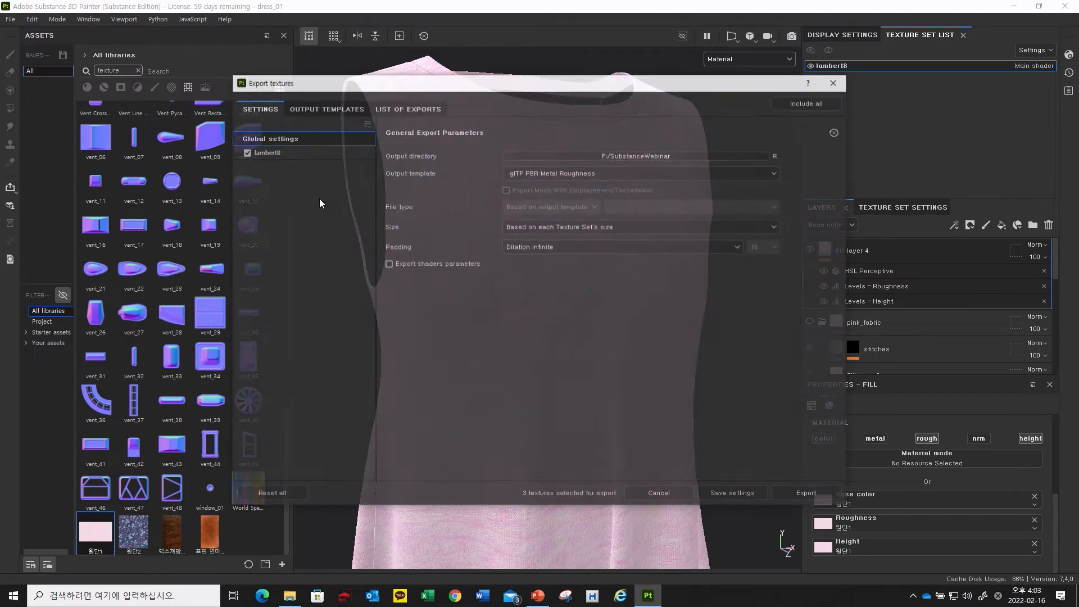
left_click_drag(423, 90, 377, 98)
left_click(279, 115)
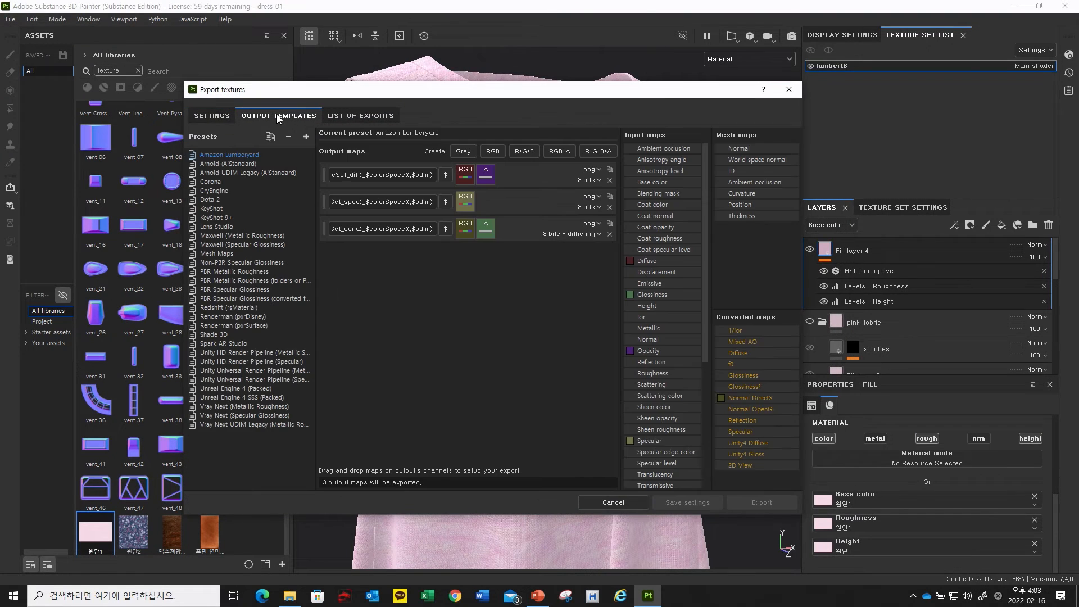
Step: Review the output maps of the renderer presets from Arnold (AiStandard) through KeyShot 9+ and Maxwell to PBR Metallic Roughness
left_click(224, 163)
left_click(229, 173)
left_click(217, 181)
left_click(214, 191)
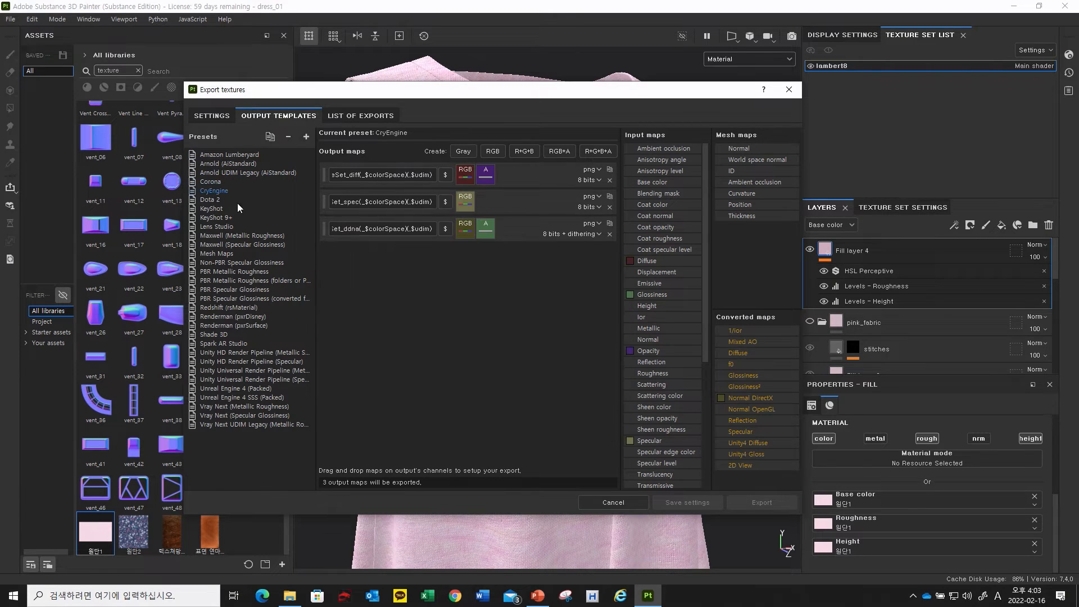
left_click(212, 218)
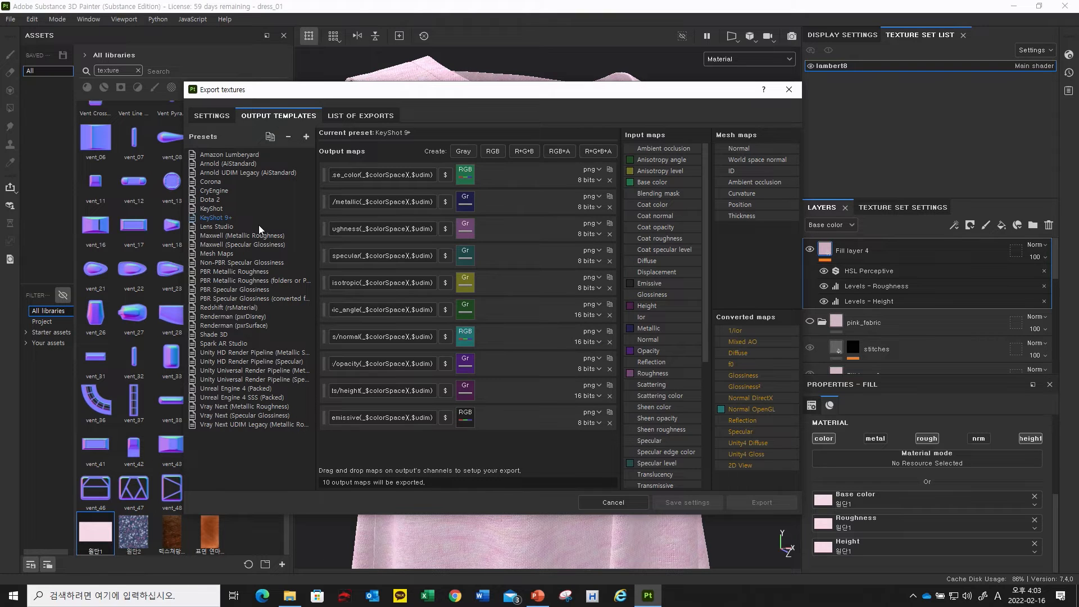
left_click(222, 245)
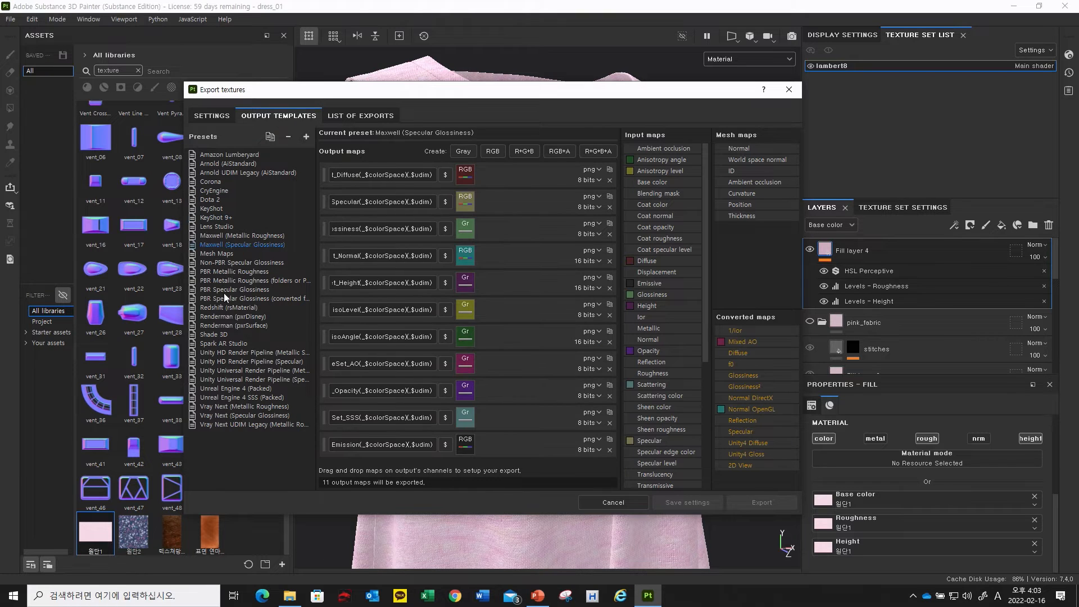
left_click(229, 281)
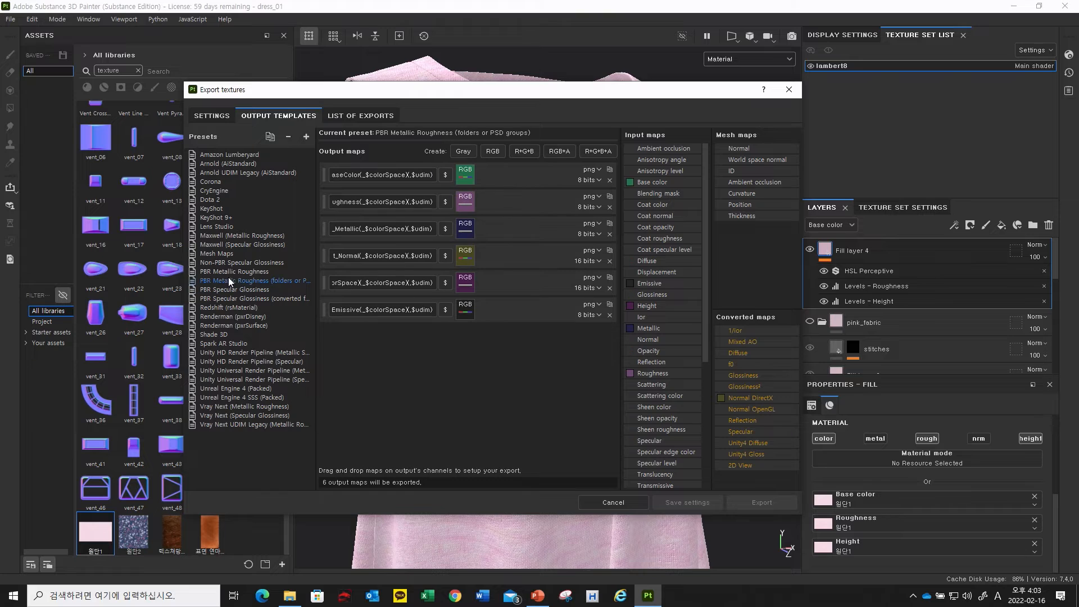
left_click(234, 273)
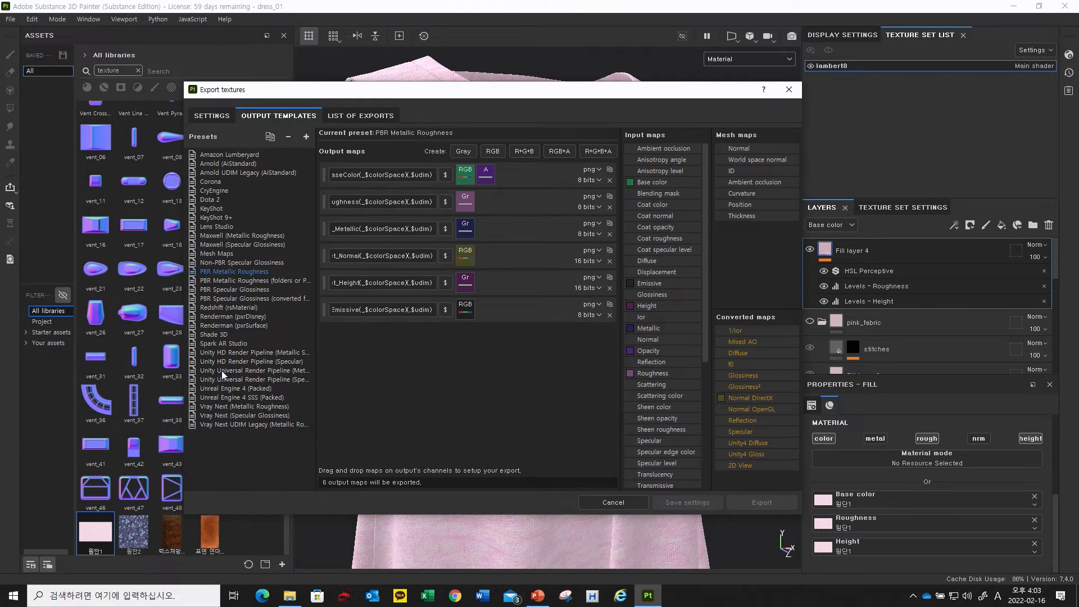
Step: Review the output maps of the Unity HD and Universal Render Pipeline presets
left_click(209, 353)
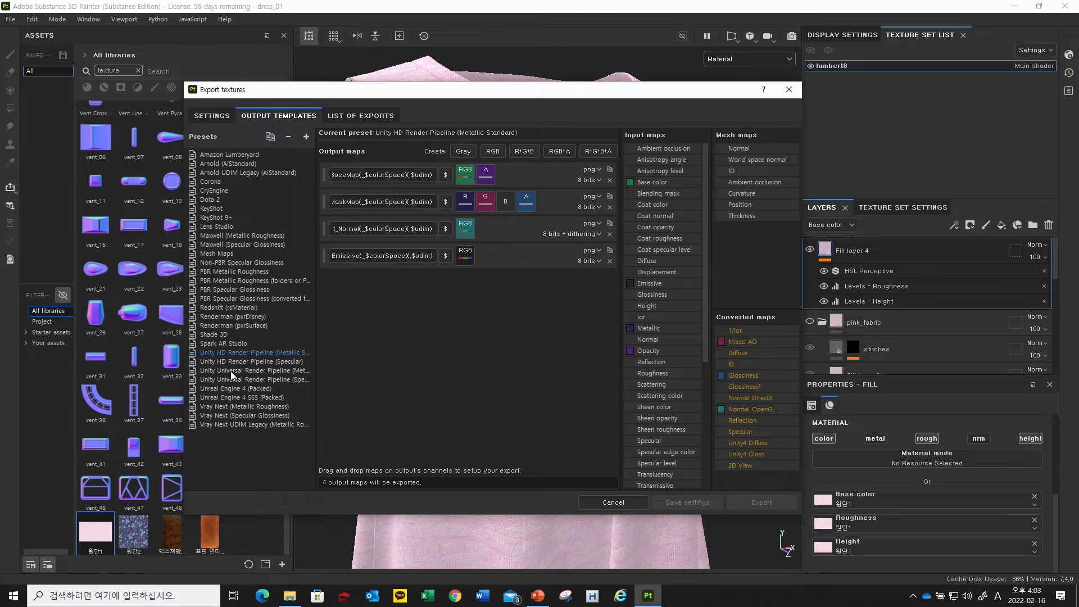
left_click(211, 363)
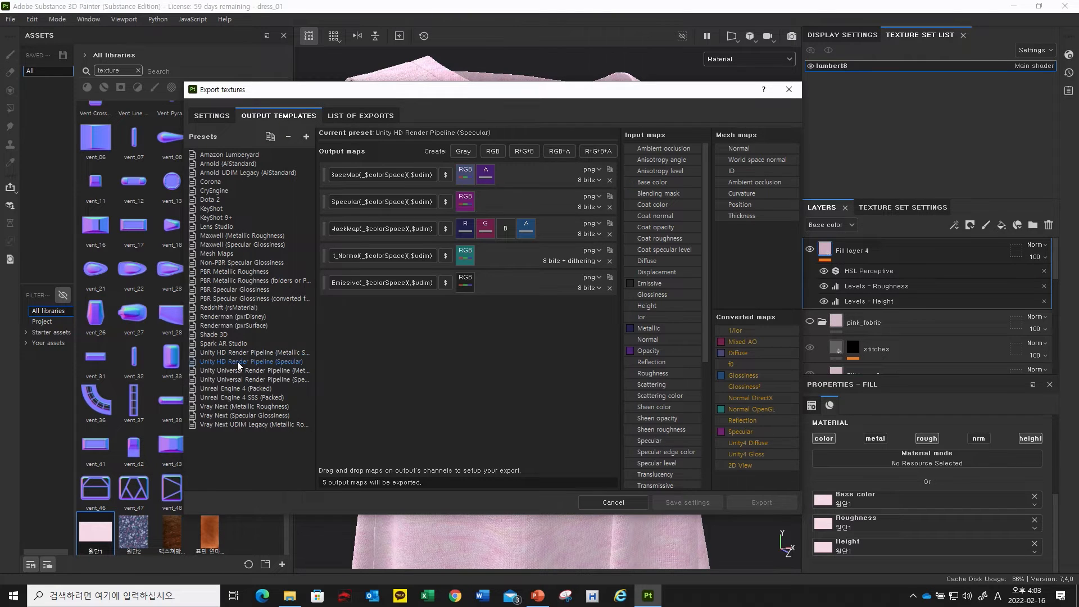
left_click(223, 379)
left_click(227, 397)
left_click(236, 371)
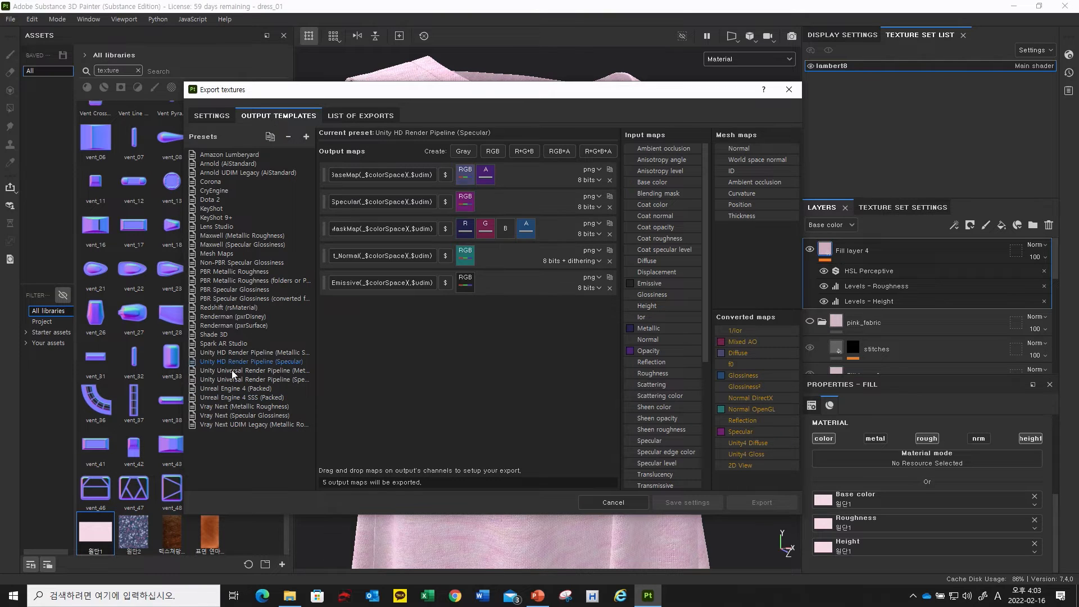
Step: Compare the output maps of the Unreal Engine 4 (Packed) and Unreal Engine 4 SSS (Packed) presets
left_click(223, 399)
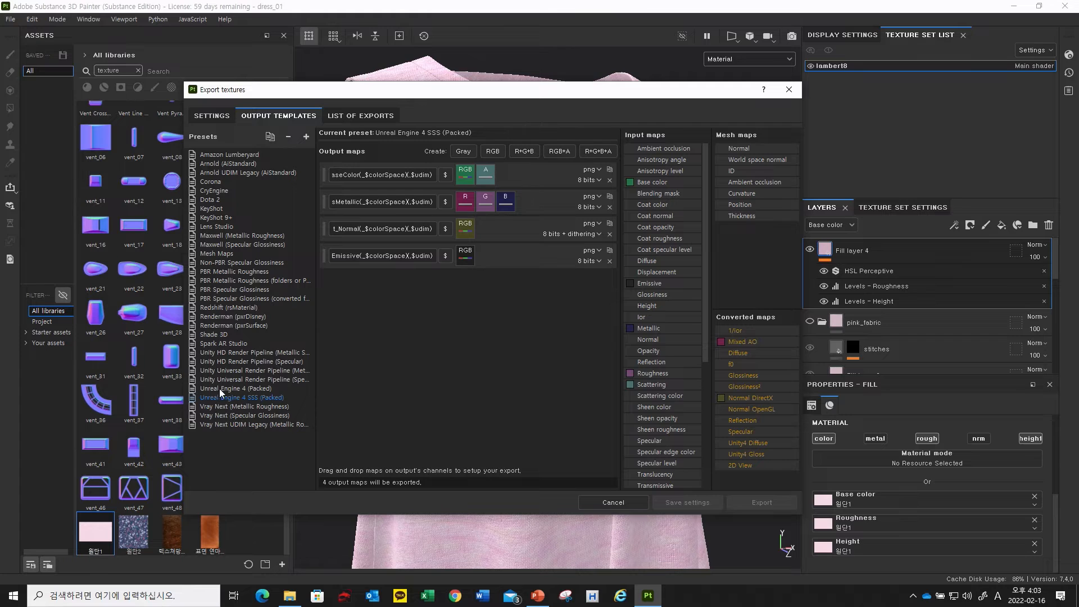
left_click(219, 389)
left_click(221, 397)
left_click(240, 390)
left_click(246, 397)
left_click(221, 388)
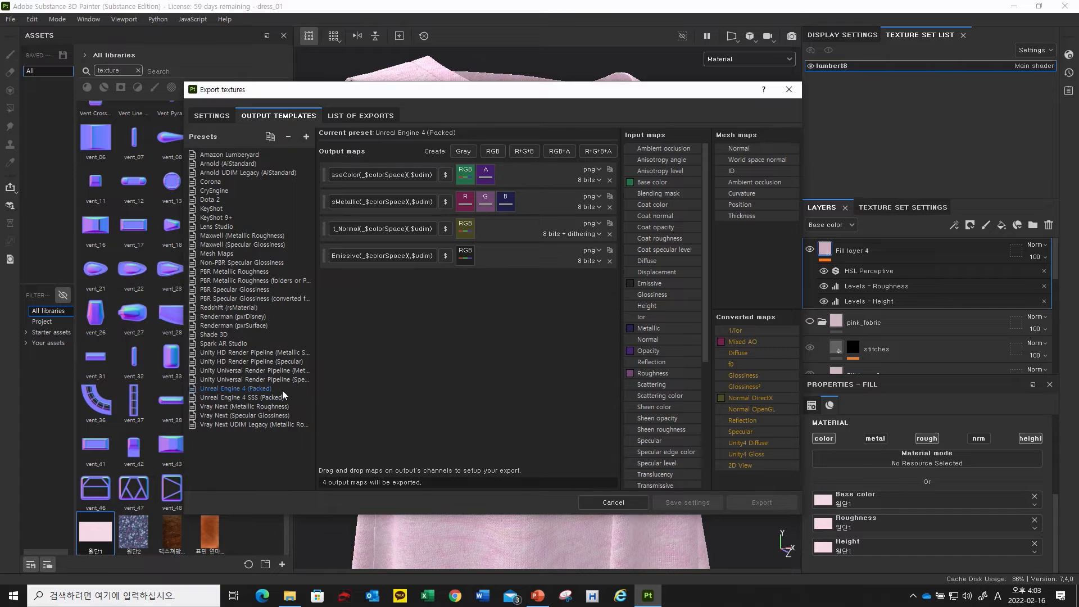
left_click(247, 398)
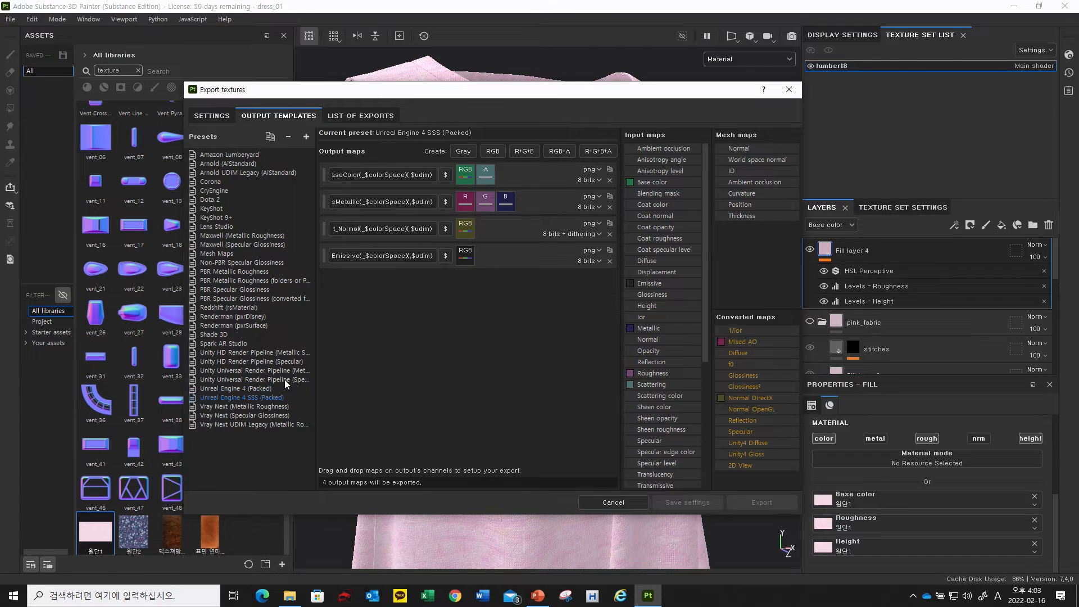
left_click(237, 389)
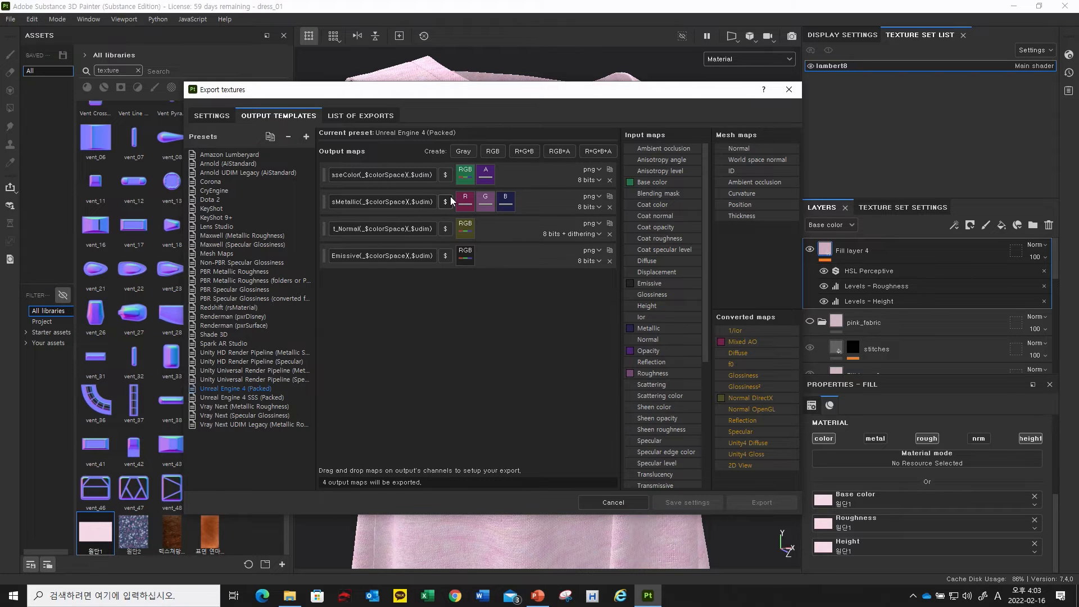
left_click(251, 397)
left_click(228, 389)
Step: Check the Vray Next (Specular Glossiness) and Unity Universal Render Pipeline (Specular) presets against Unreal Engine 4 (Packed)
left_click(217, 416)
left_click(242, 380)
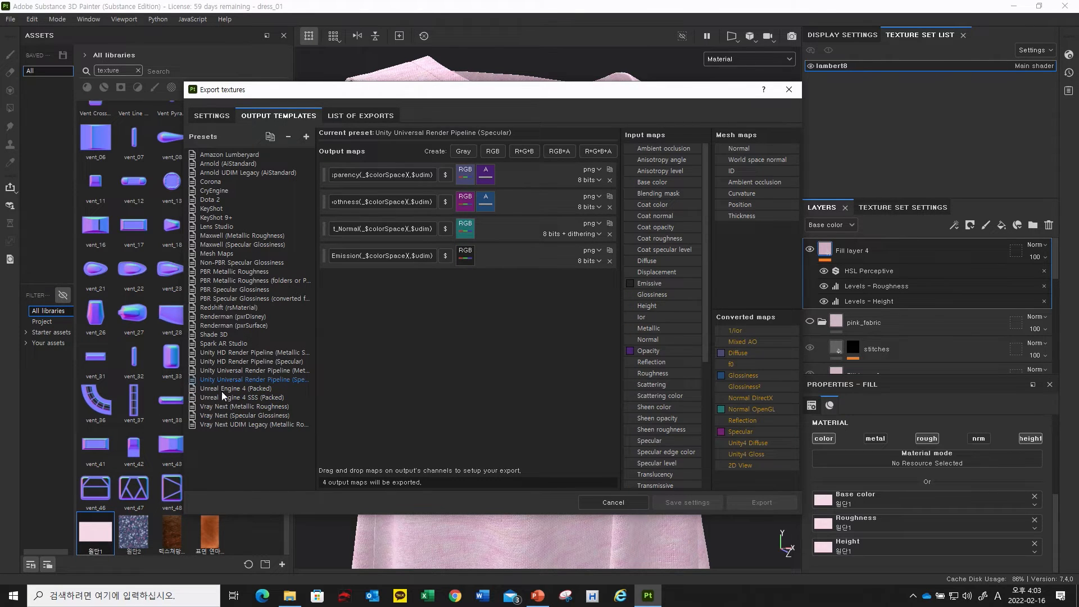
left_click(222, 389)
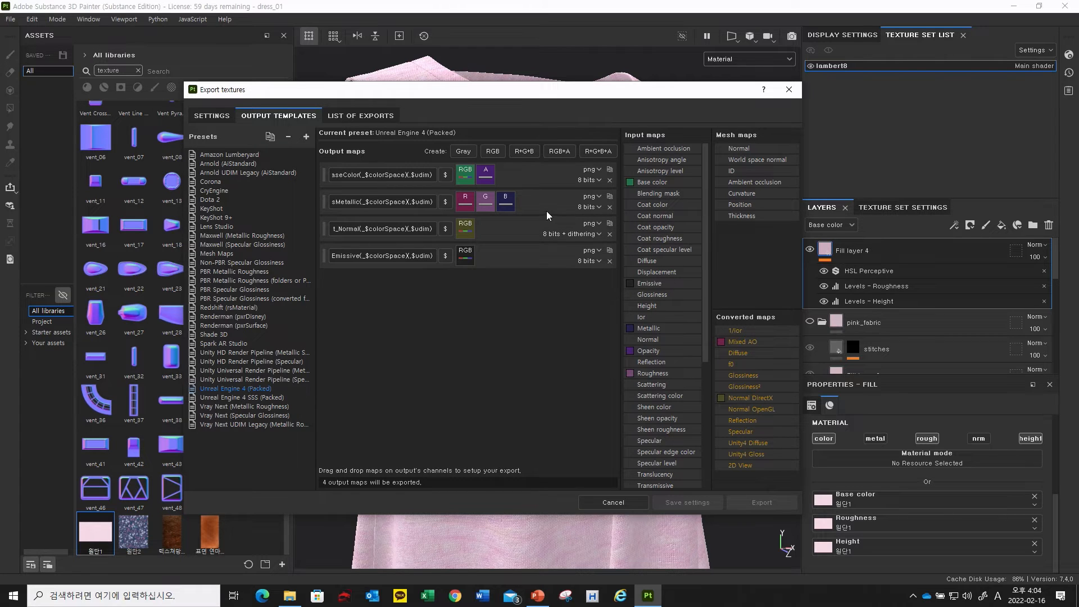
Step: Keep F:/SubstanceWebinar as the output directory and set the output template to Unreal Engine 4 (Packed) in the global export settings
left_click(212, 115)
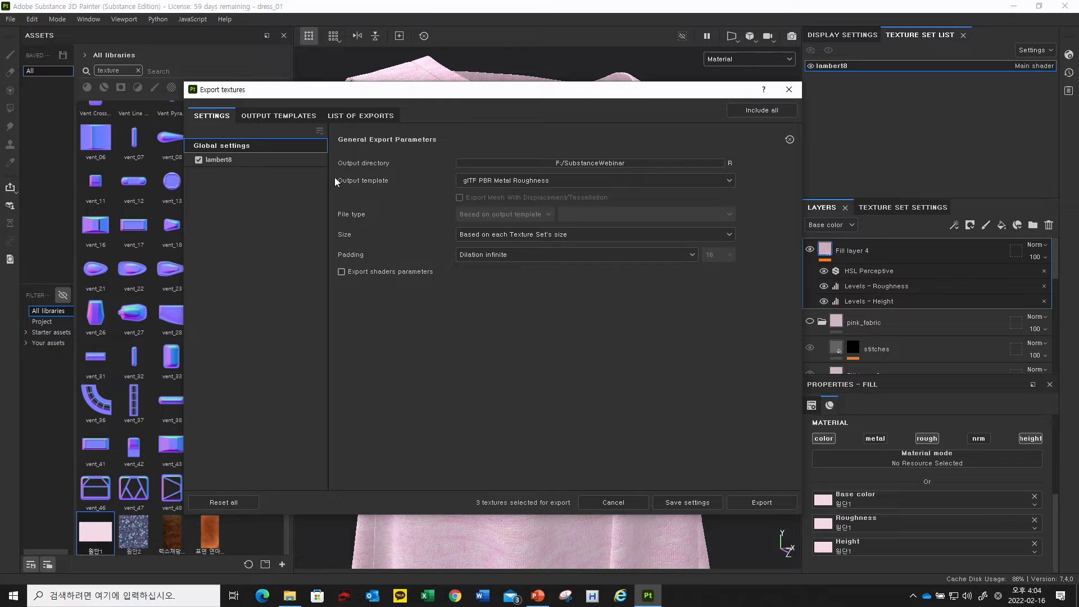
left_click(572, 161)
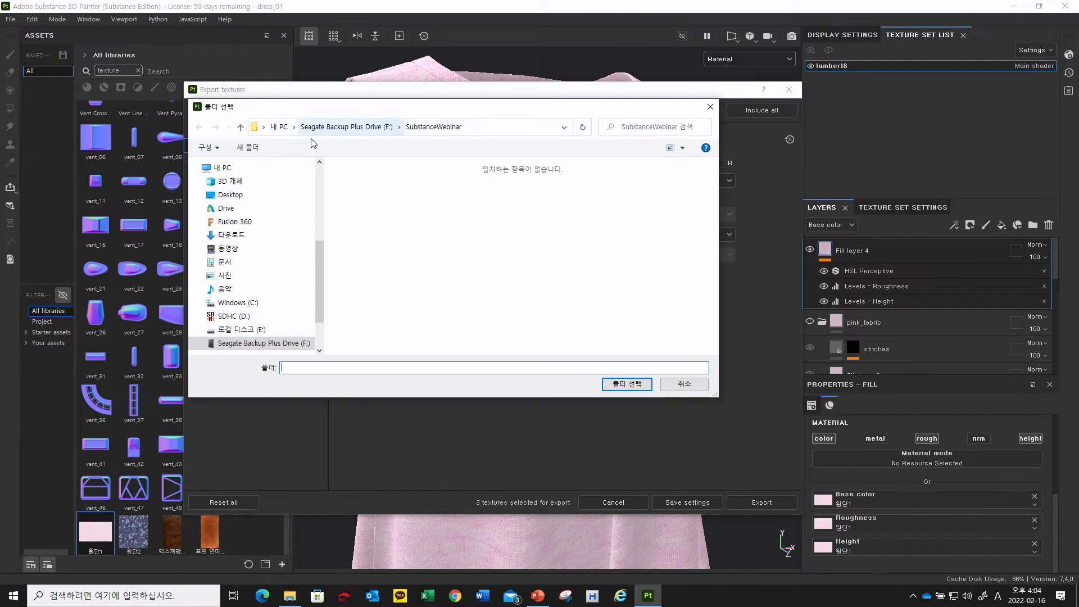
left_click(621, 385)
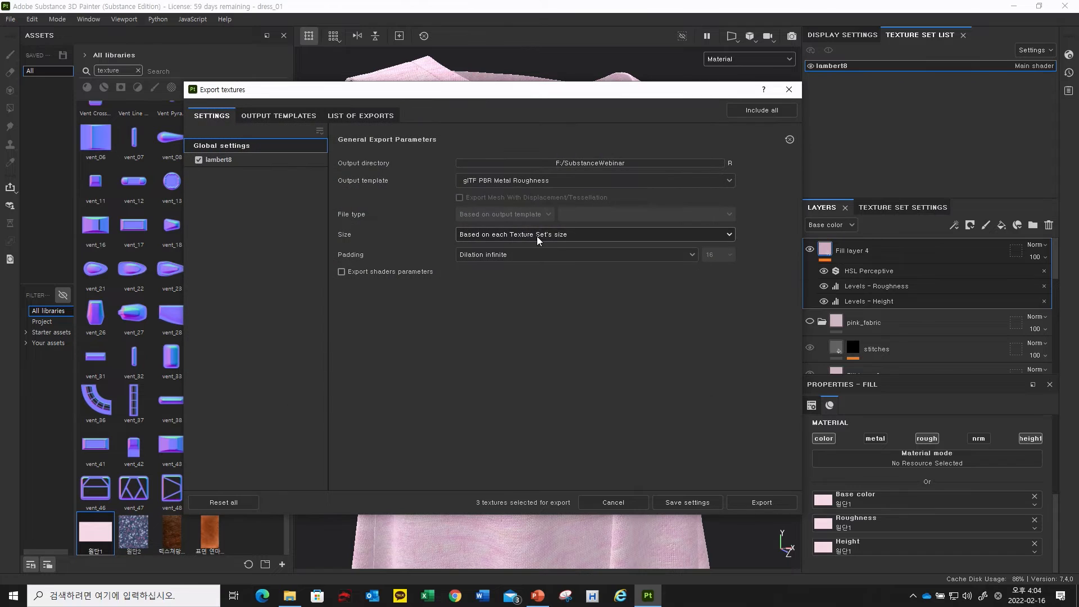
left_click(497, 180)
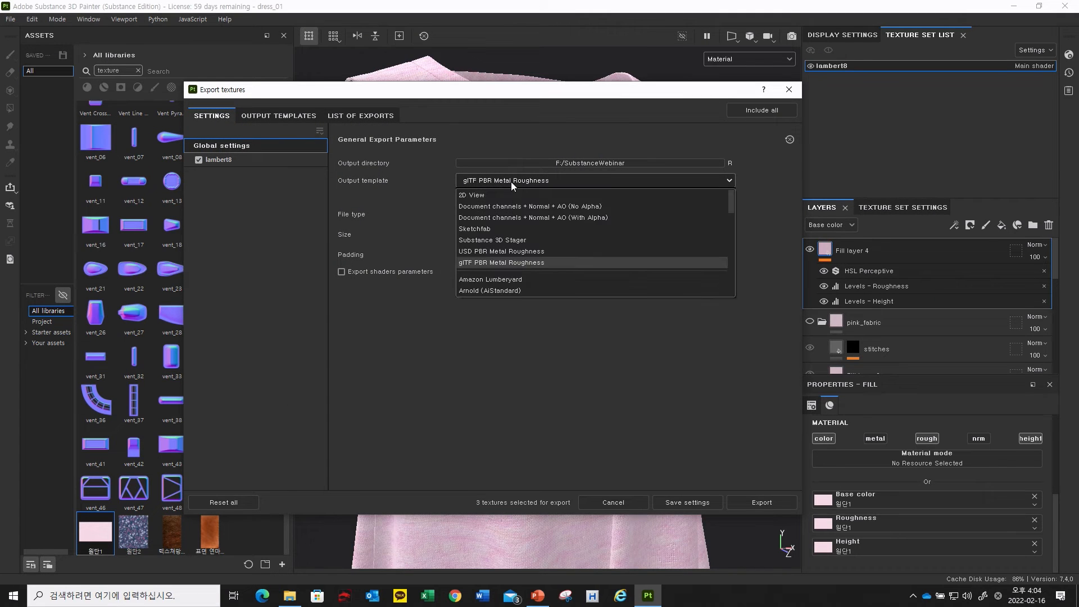
scroll(508, 257, "down", 8)
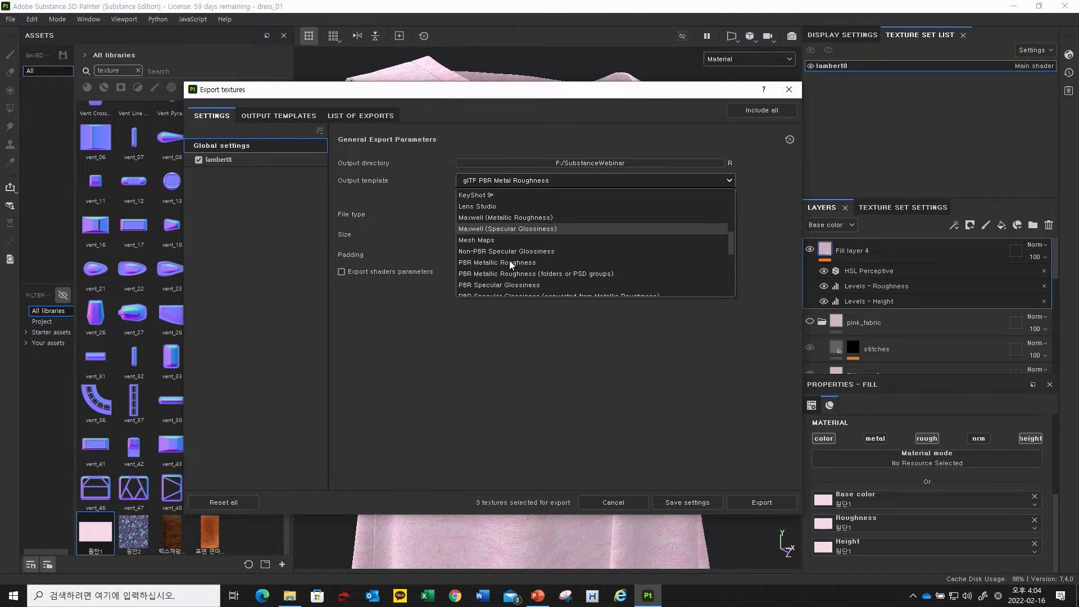
scroll(513, 259, "down", 3)
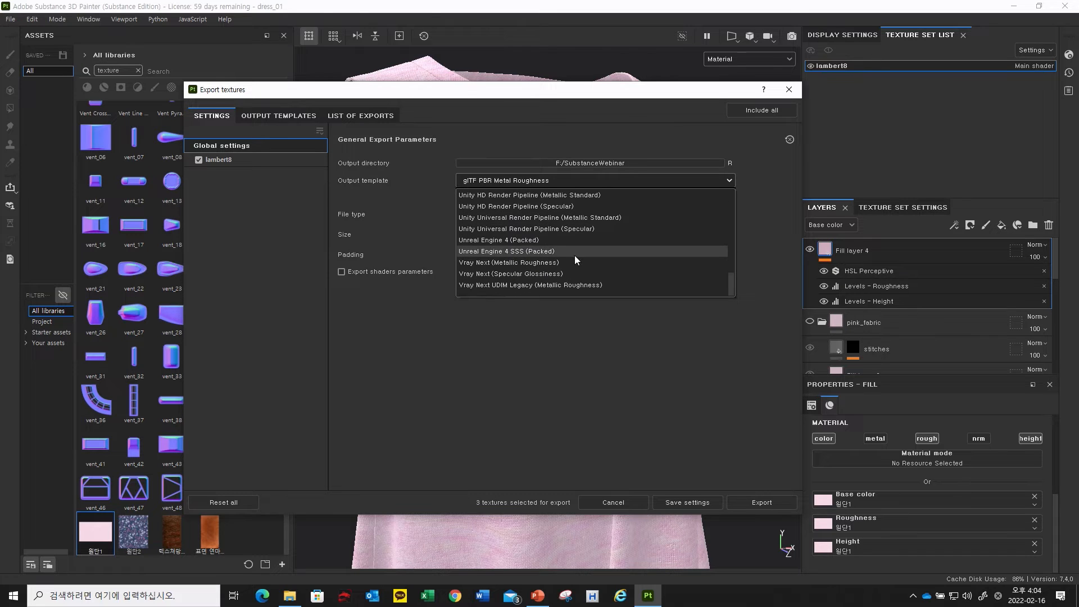
left_click(490, 241)
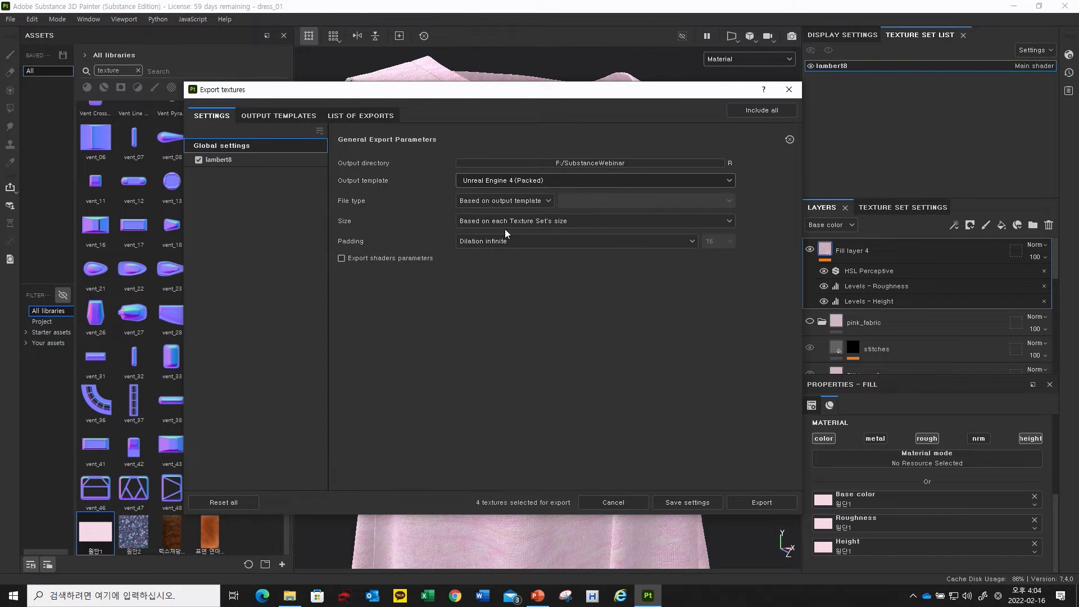
Step: Set the export file type to png with a bit depth of 8 bits
left_click(544, 201)
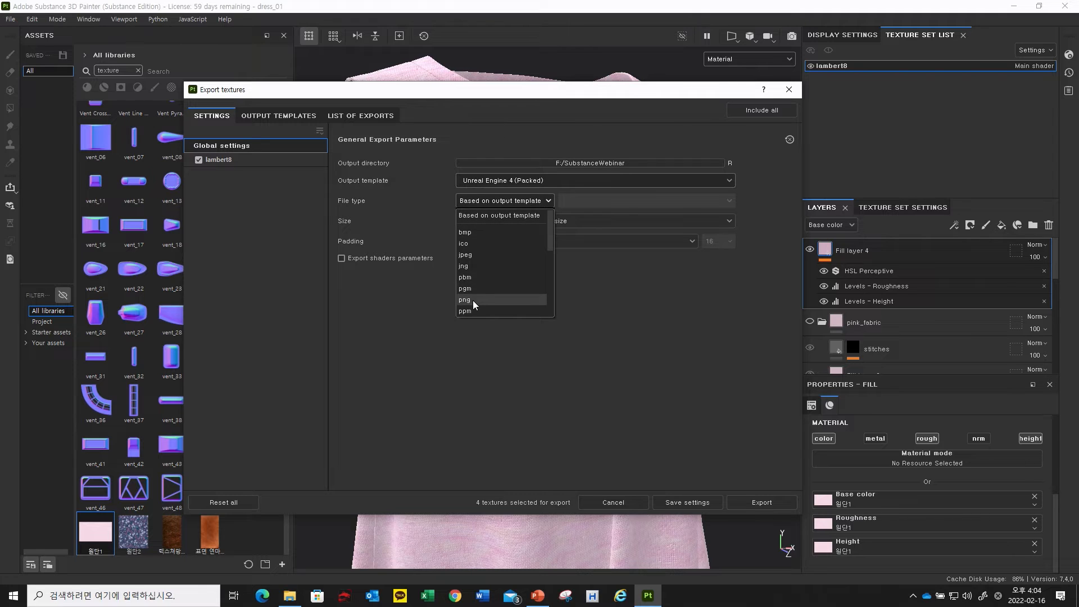
left_click(472, 299)
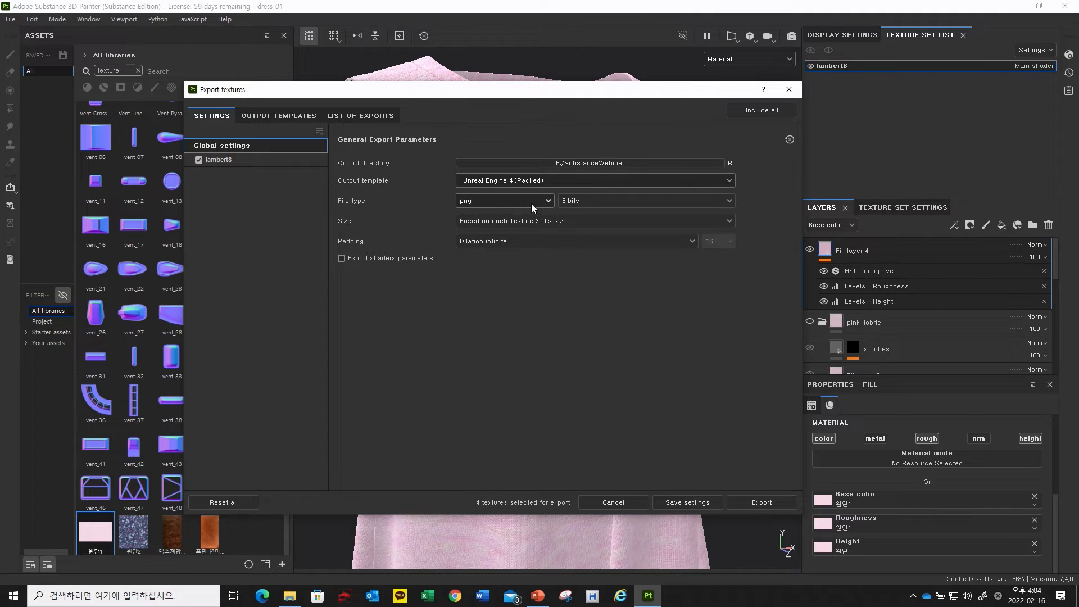
left_click(582, 197)
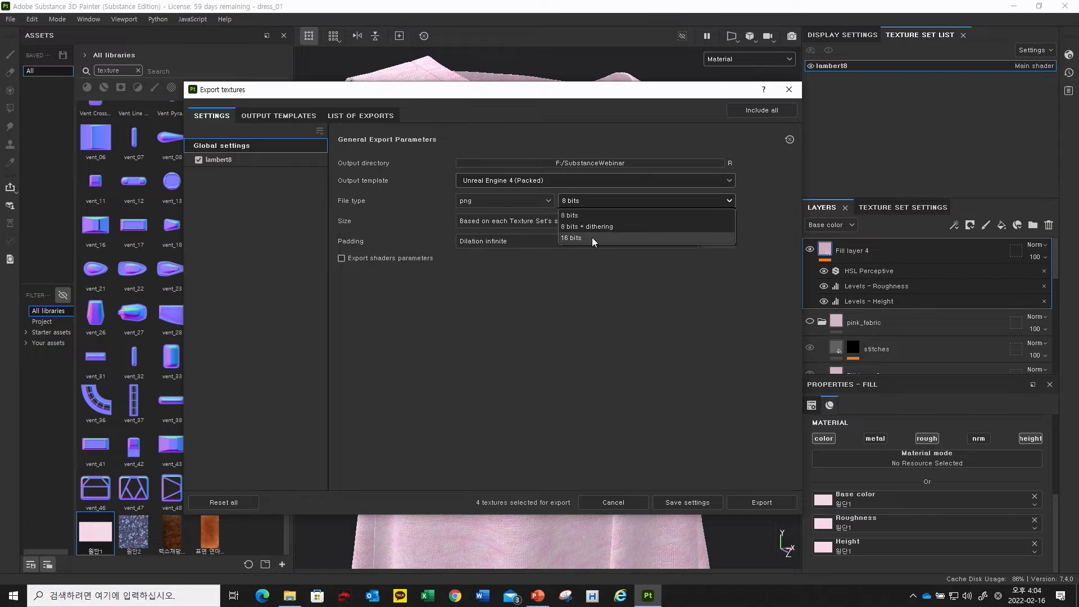
left_click(568, 216)
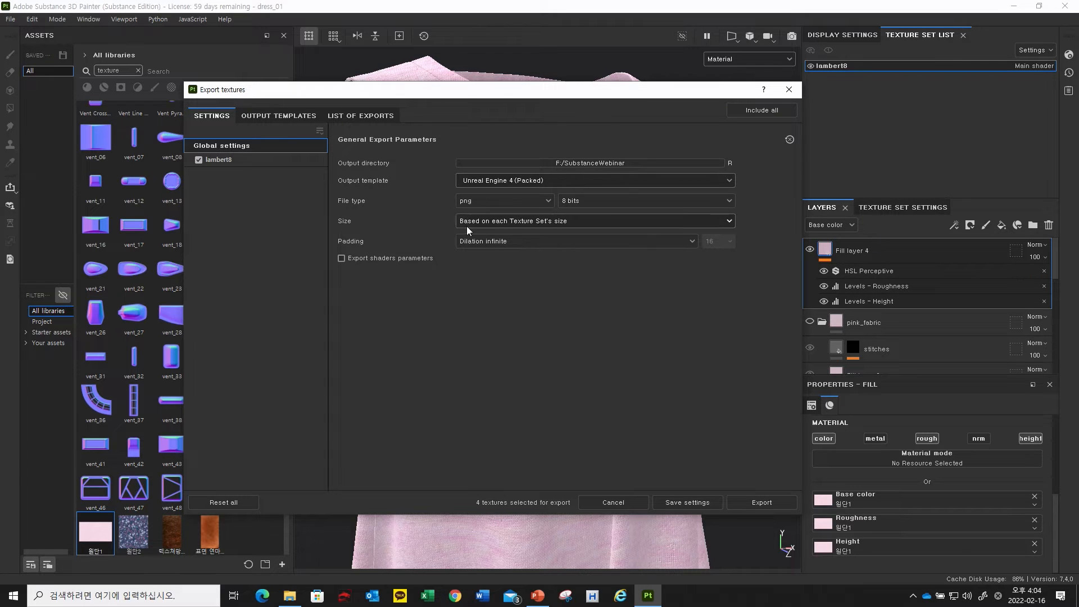
Step: Try 8192 as the maximum export size for all texture sets and settle on 4096
left_click(517, 221)
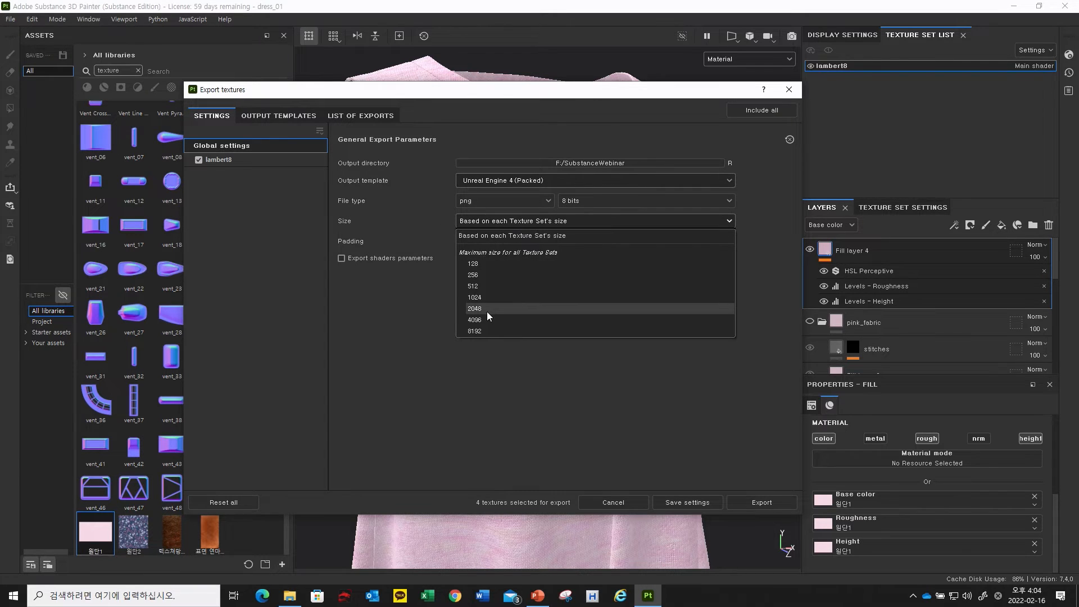
left_click(487, 318)
left_click(520, 226)
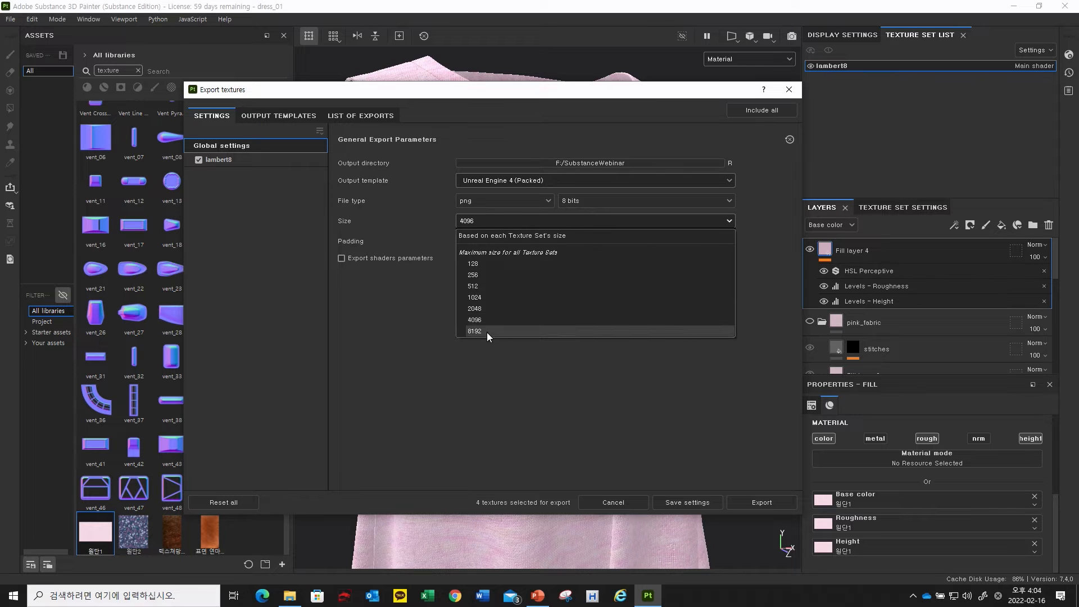
left_click(486, 332)
left_click(502, 224)
left_click(502, 224)
left_click(498, 221)
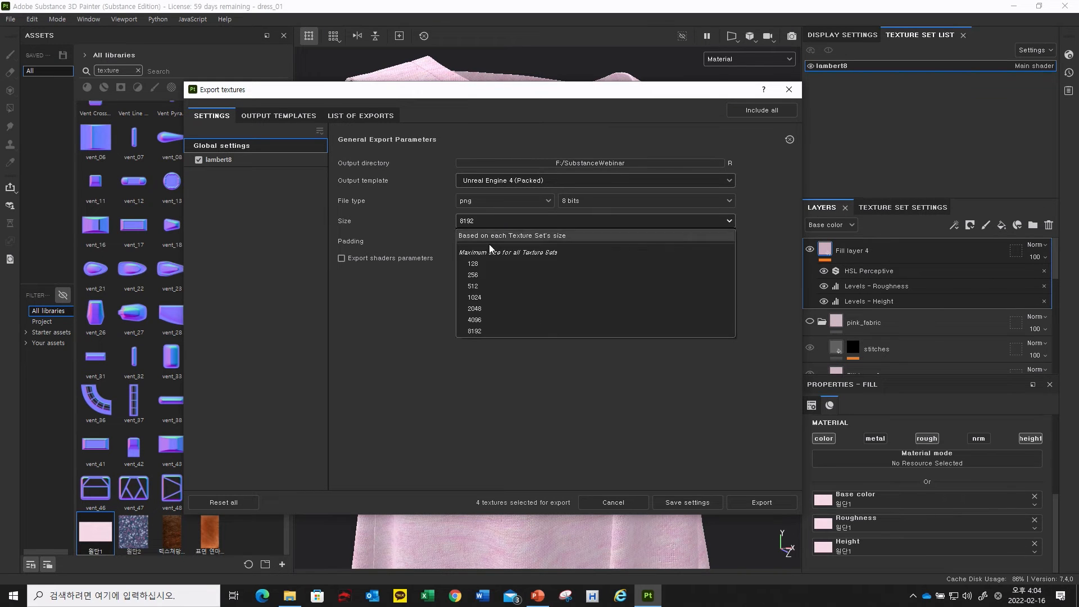
left_click(487, 314)
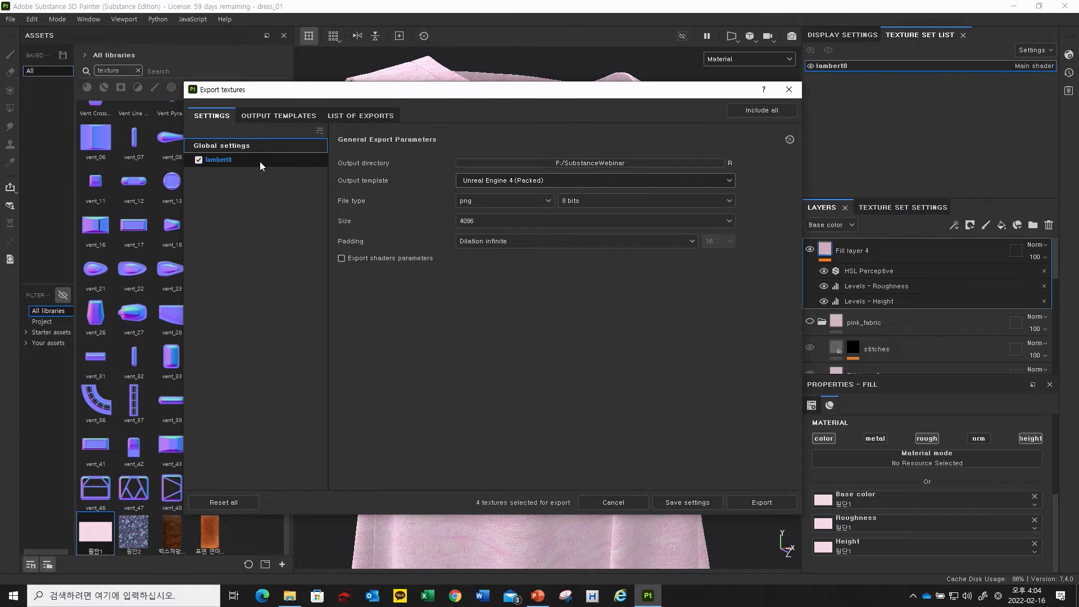
Step: Review the list of textures to export and the output maps of Unreal Engine 4 (Packed), and close the export window
left_click(364, 117)
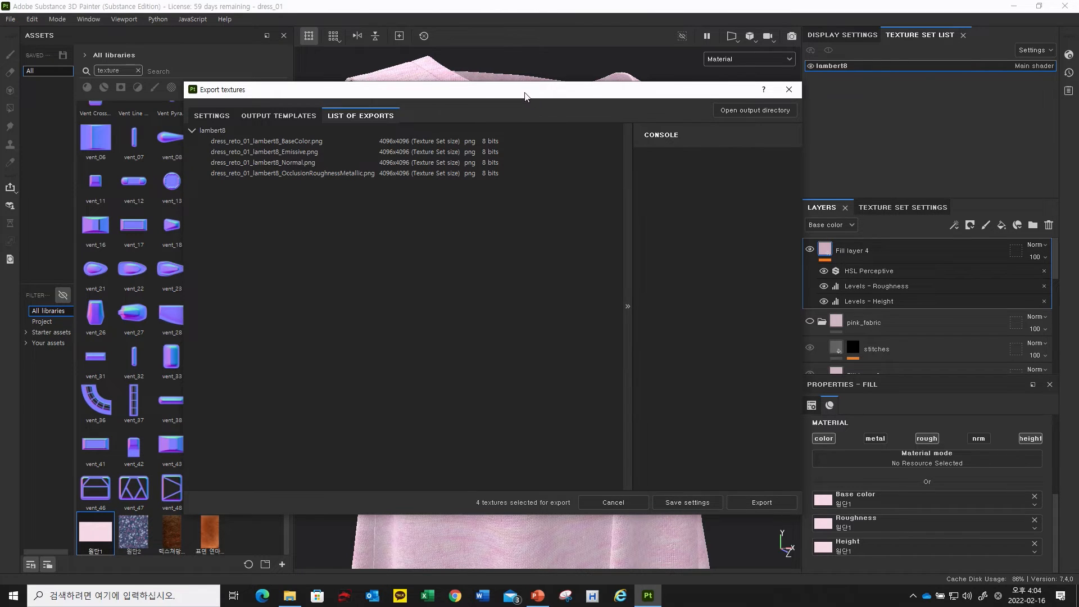
left_click_drag(525, 96, 526, 108)
left_click(299, 130)
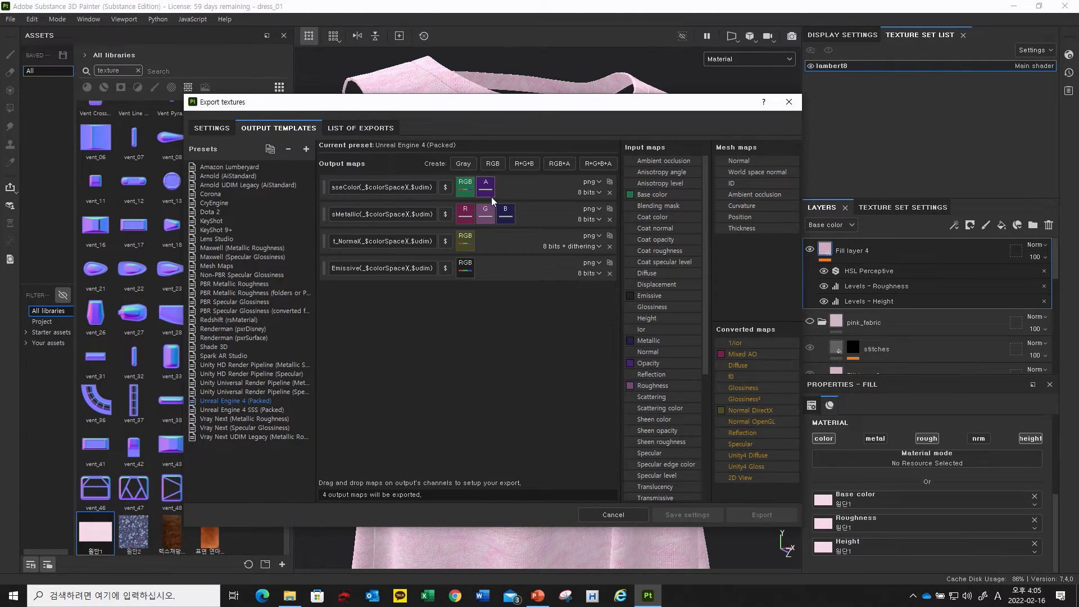
left_click(789, 103)
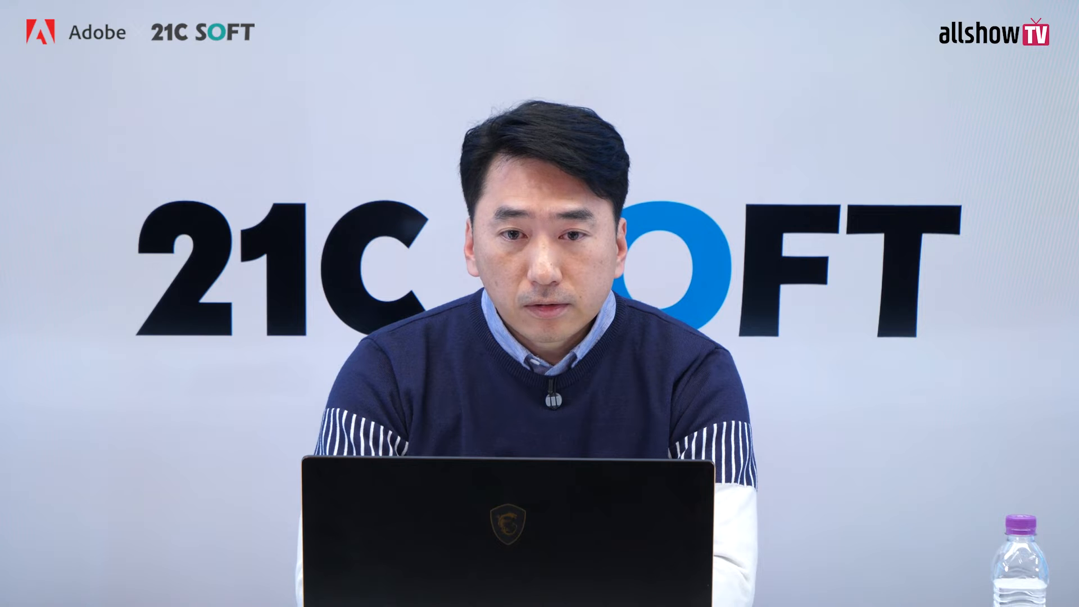